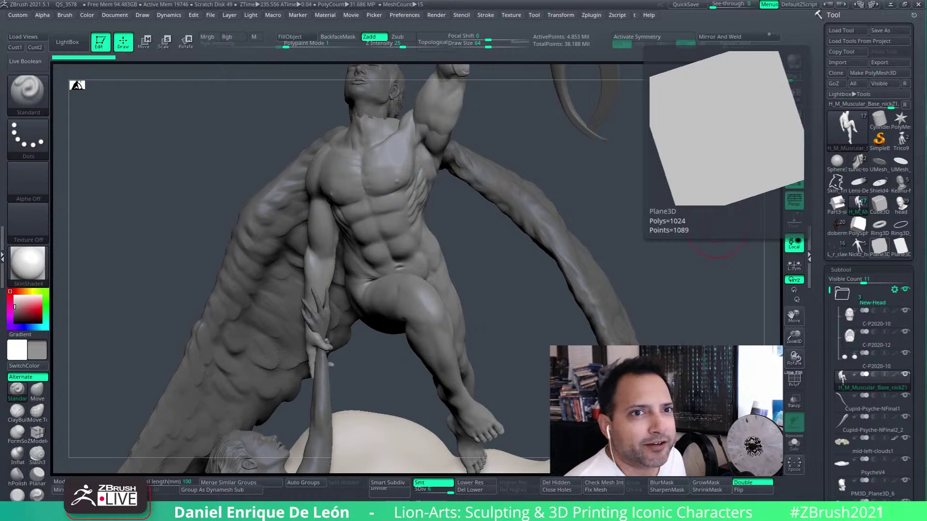
# Step: Examine the winged Cupid and Psyche sculpture from several angles, down to where the two figures grasp each other's arms
pyautogui.moveTo(651, 297); pyautogui.dragTo(707, 305)
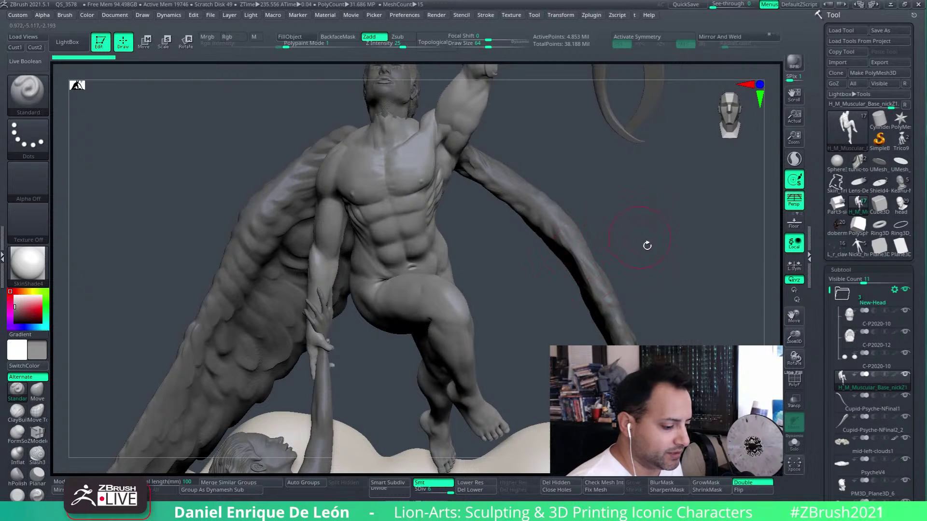
pyautogui.moveTo(647, 246)
pyautogui.mouseDown()
pyautogui.moveTo(618, 274)
pyautogui.moveTo(614, 312)
pyautogui.moveTo(600, 266)
pyautogui.moveTo(635, 296)
pyautogui.moveTo(634, 272)
pyautogui.mouseUp()
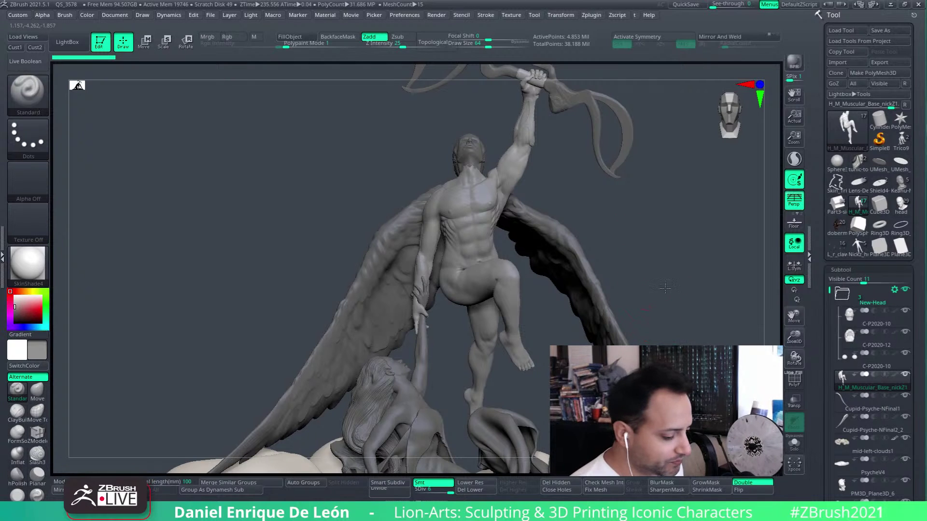
pyautogui.moveTo(657, 312)
pyautogui.mouseDown()
pyautogui.moveTo(650, 290)
pyautogui.moveTo(651, 308)
pyautogui.mouseUp()
pyautogui.moveTo(543, 278); pyautogui.dragTo(495, 215)
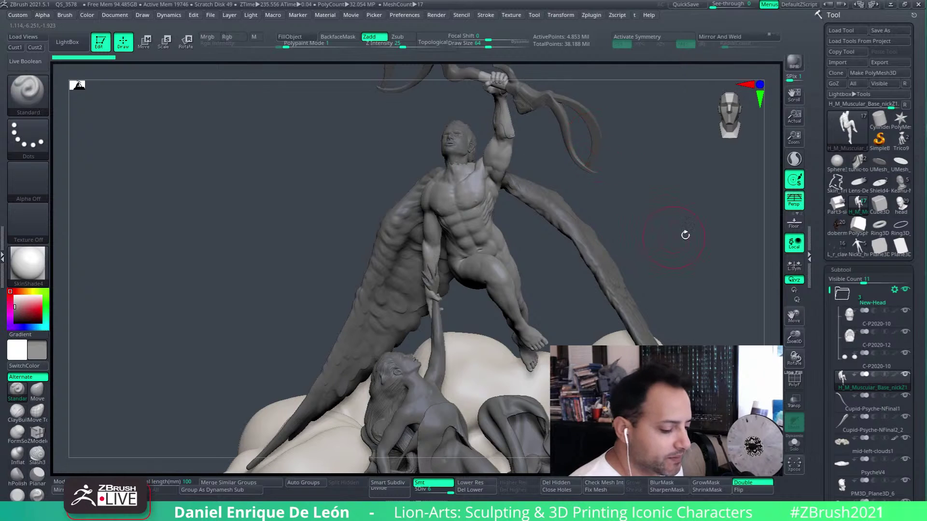
pyautogui.moveTo(686, 235); pyautogui.dragTo(626, 253)
pyautogui.keyDown('alt'); pyautogui.moveTo(665, 320); pyautogui.dragTo(705, 253); pyautogui.keyUp('alt')
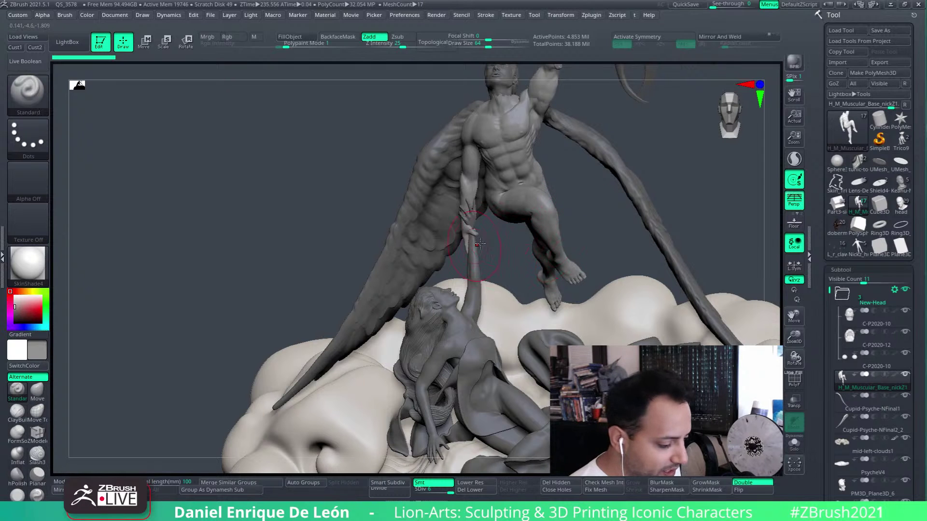
pyautogui.moveTo(502, 238)
pyautogui.mouseDown()
pyautogui.moveTo(663, 252)
pyautogui.moveTo(702, 244)
pyautogui.mouseUp()
# Step: Isolate the H_M_Muscular_Base_nickZ1 figure and hide everything on it except the lowered hand and forearm
pyautogui.click(795, 443)
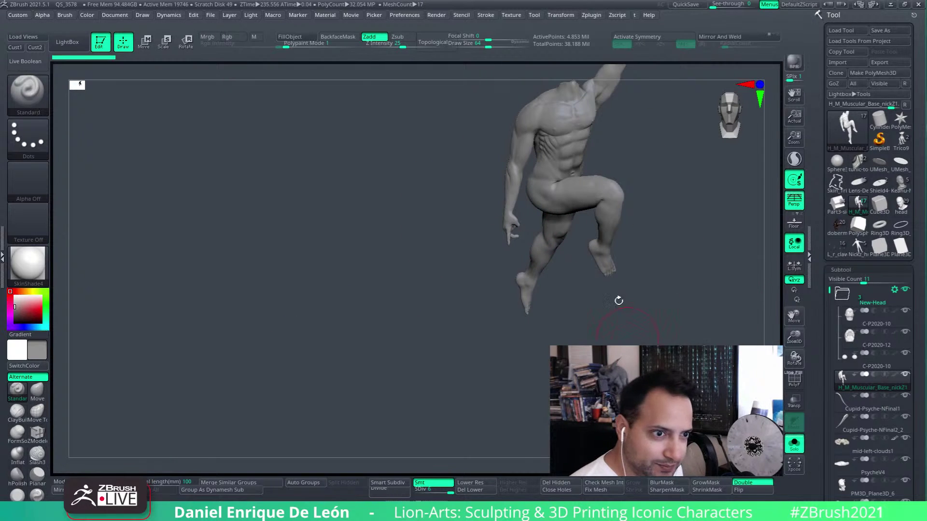
pyautogui.moveTo(500, 215)
pyautogui.keyDown('alt'); pyautogui.mouseDown()
pyautogui.moveTo(599, 270)
pyautogui.moveTo(571, 242)
pyautogui.mouseUp(); pyautogui.keyUp('alt')
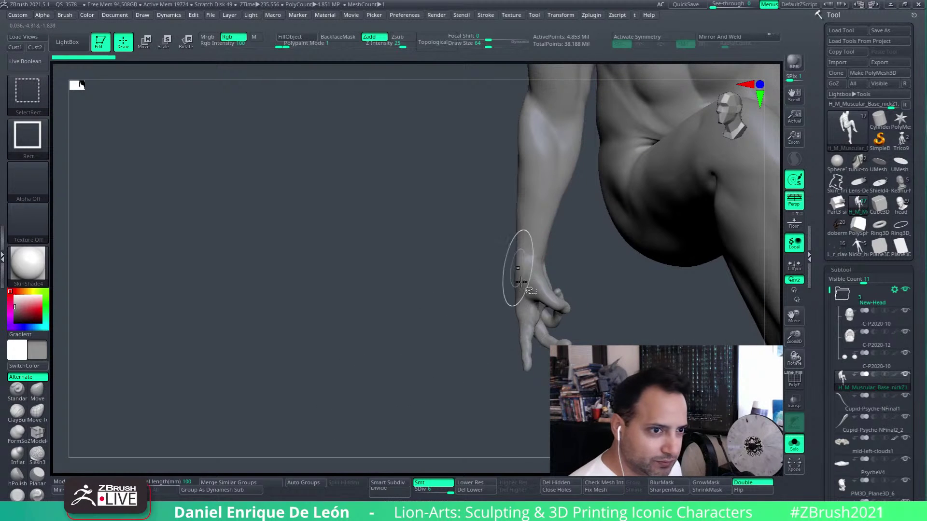
pyautogui.keyDown('ctrl'); pyautogui.keyDown('shift'); pyautogui.moveTo(482, 378); pyautogui.dragTo(589, 151); pyautogui.keyUp('shift'); pyautogui.keyUp('ctrl')
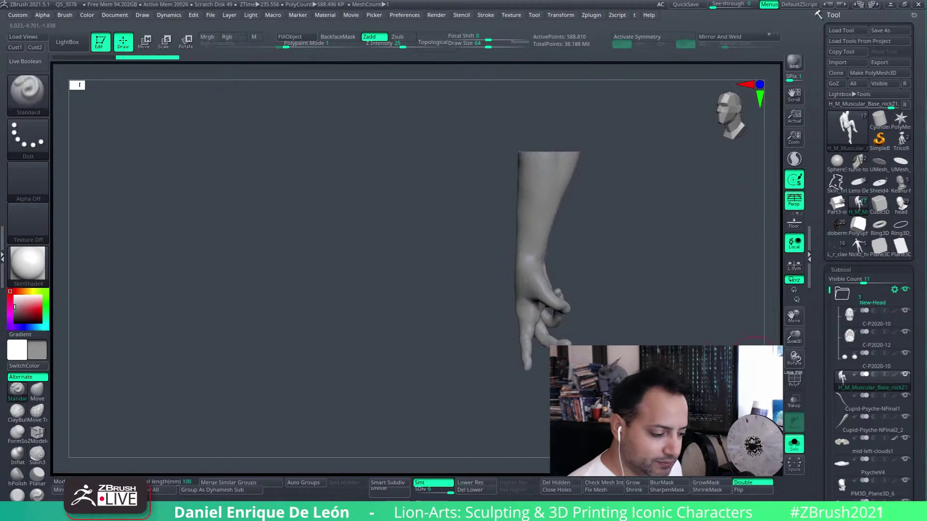
pyautogui.click(794, 443)
# Step: Make UMesh_PsycheV5_5 the active subtool and hide all of it except the raised hand and forearm
pyautogui.keyDown('alt'); pyautogui.click(545, 410); pyautogui.keyUp('alt')
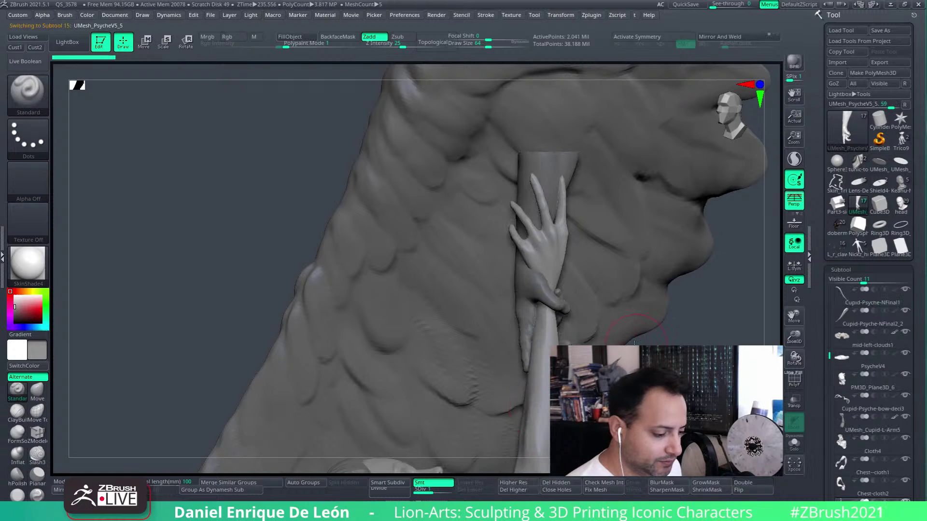
pyautogui.click(794, 443)
pyautogui.keyDown('ctrl'); pyautogui.keyDown('shift'); pyautogui.moveTo(641, 104); pyautogui.dragTo(462, 413); pyautogui.keyUp('shift'); pyautogui.keyUp('ctrl')
pyautogui.click(794, 443)
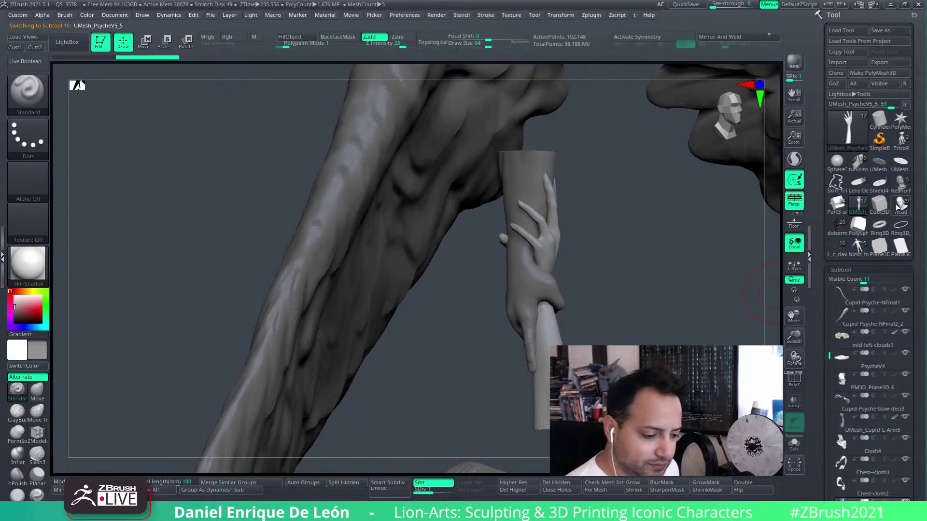
# Step: Hide the two Cupid-Psyche-NFinal wing subtools and make Cupid's forearm the active subtool
pyautogui.click(903, 311)
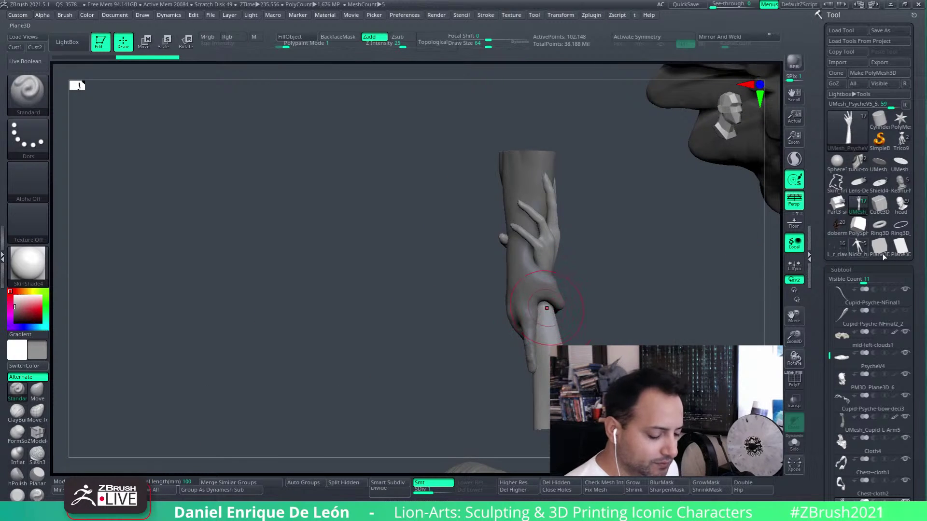
pyautogui.click(904, 291)
pyautogui.moveTo(542, 296); pyautogui.dragTo(667, 345, button='right')
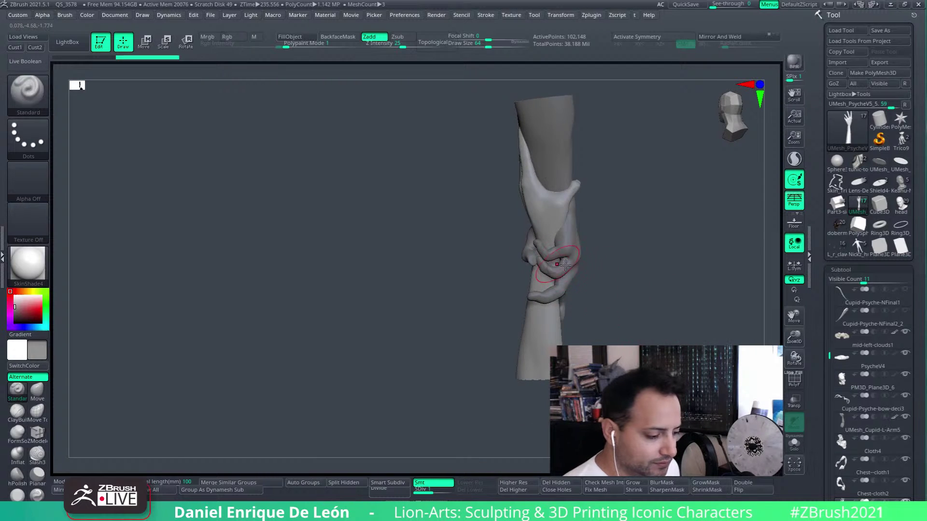
pyautogui.moveTo(563, 265)
pyautogui.mouseDown(button='right')
pyautogui.moveTo(628, 235)
pyautogui.moveTo(570, 296)
pyautogui.moveTo(582, 283)
pyautogui.moveTo(563, 252)
pyautogui.mouseUp(button='right')
pyautogui.keyDown('alt'); pyautogui.click(560, 316); pyautogui.keyUp('alt')
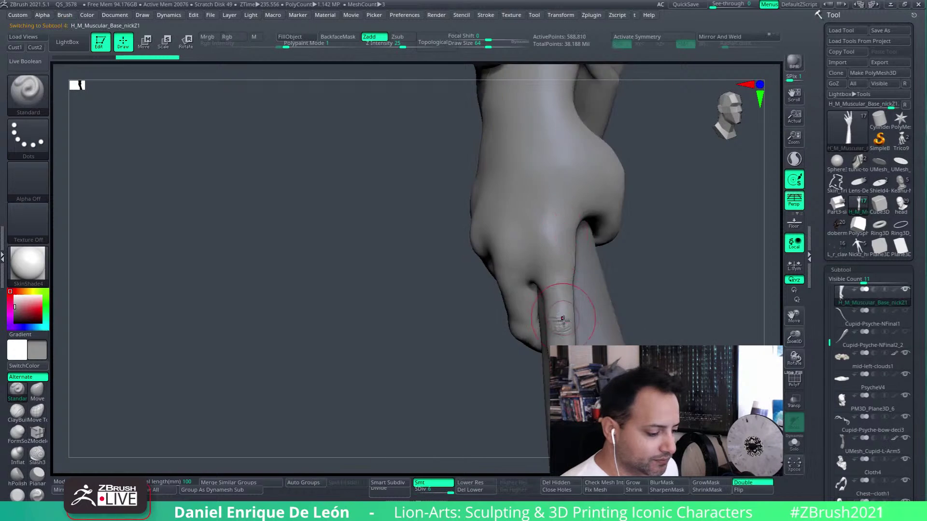
pyautogui.moveTo(560, 319)
pyautogui.mouseDown(button='right')
pyautogui.moveTo(572, 261)
pyautogui.moveTo(583, 319)
pyautogui.moveTo(571, 274)
pyautogui.moveTo(696, 221)
pyautogui.moveTo(621, 263)
pyautogui.moveTo(656, 237)
pyautogui.moveTo(636, 288)
pyautogui.moveTo(694, 207)
pyautogui.moveTo(639, 273)
pyautogui.moveTo(633, 260)
pyautogui.mouseUp(button='right')
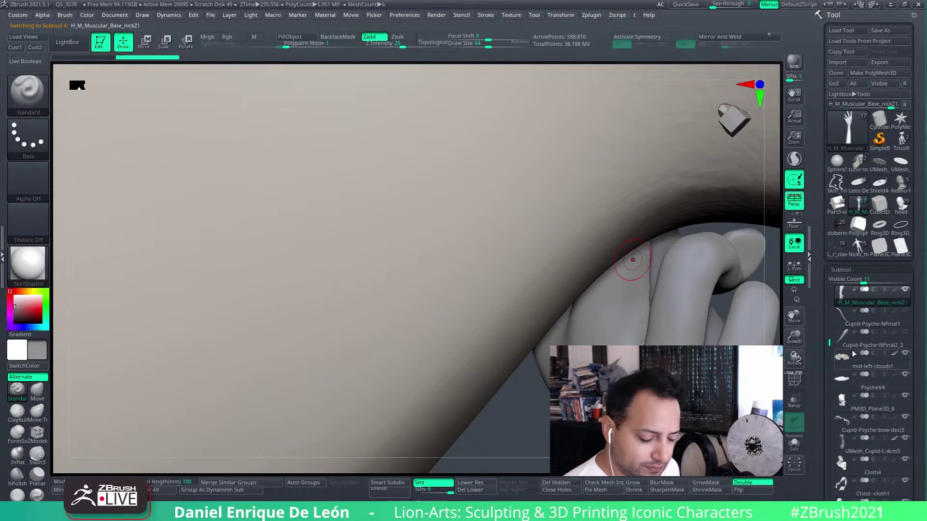
# Step: Make UMesh_PsycheV5_5 active and hide every subtool except it and H_M_Muscular_Base_nickZ1
pyautogui.moveTo(829, 341); pyautogui.dragTo(829, 319)
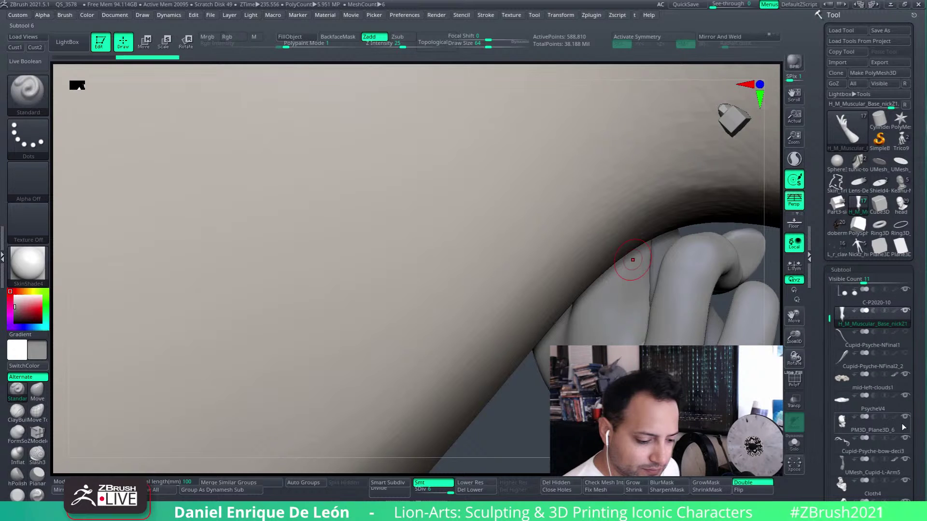
pyautogui.click(906, 437)
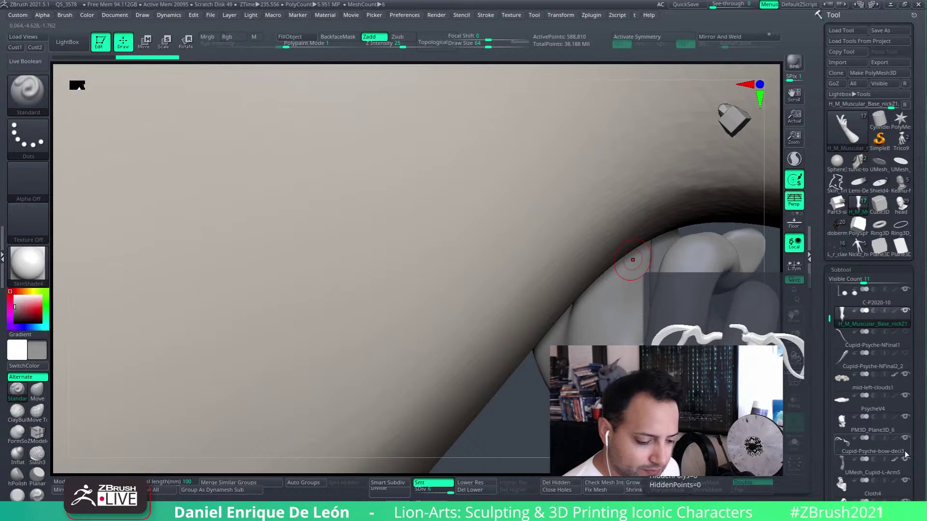
pyautogui.keyDown('alt'); pyautogui.click(711, 324); pyautogui.keyUp('alt')
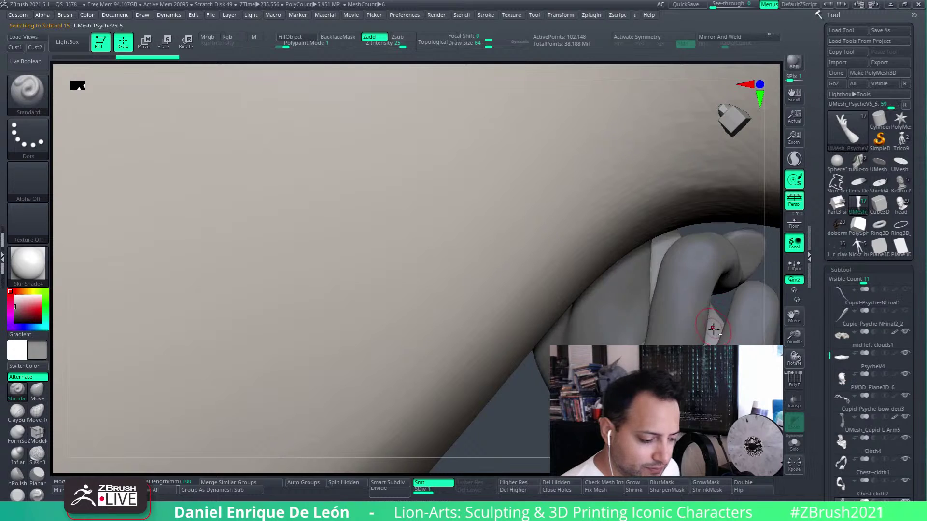
pyautogui.scroll(-5, 919, 380)
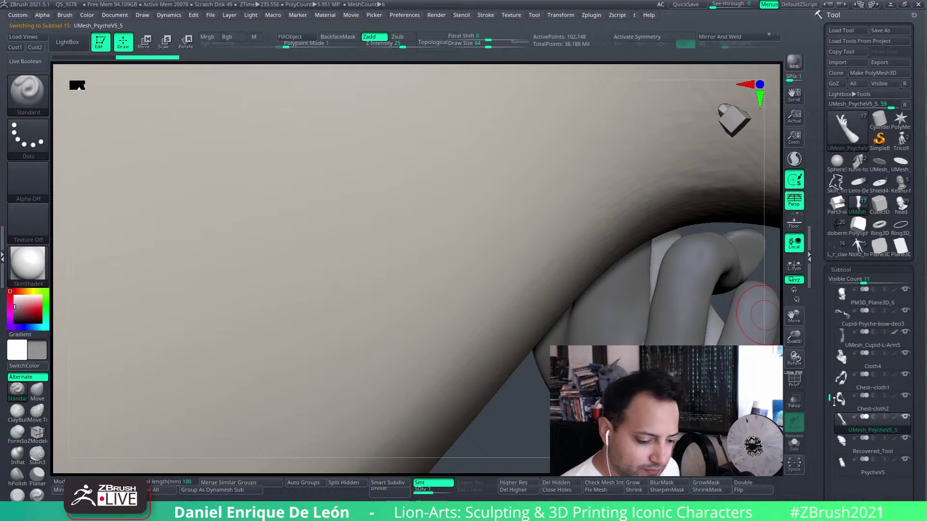
pyautogui.keyDown('shift'); pyautogui.click(905, 397); pyautogui.keyUp('shift')
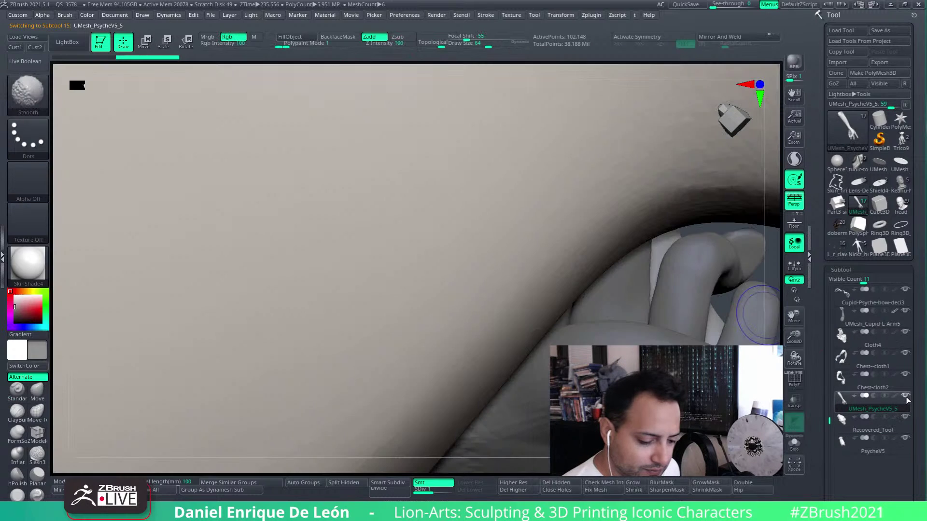
pyautogui.keyDown('shift'); pyautogui.click(906, 397); pyautogui.keyUp('shift')
pyautogui.keyDown('shift'); pyautogui.click(906, 397); pyautogui.keyUp('shift')
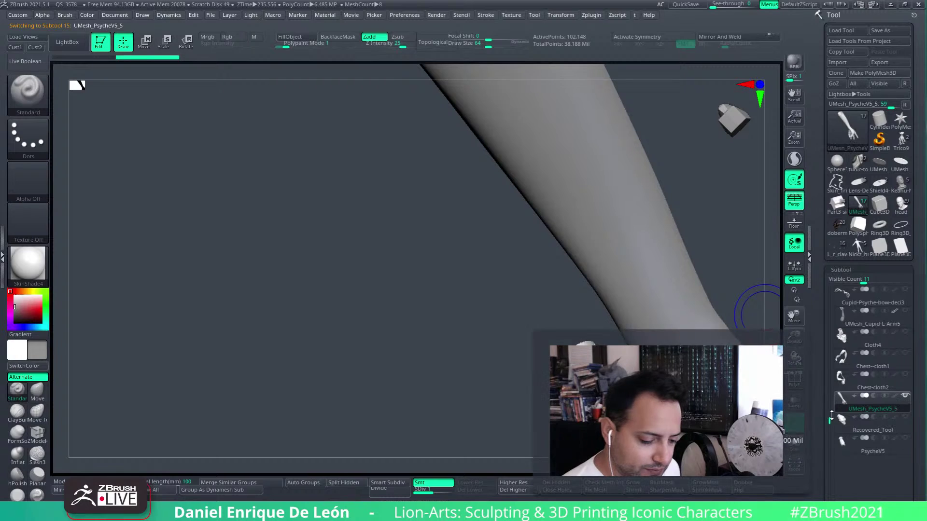
pyautogui.scroll(5, 869, 367)
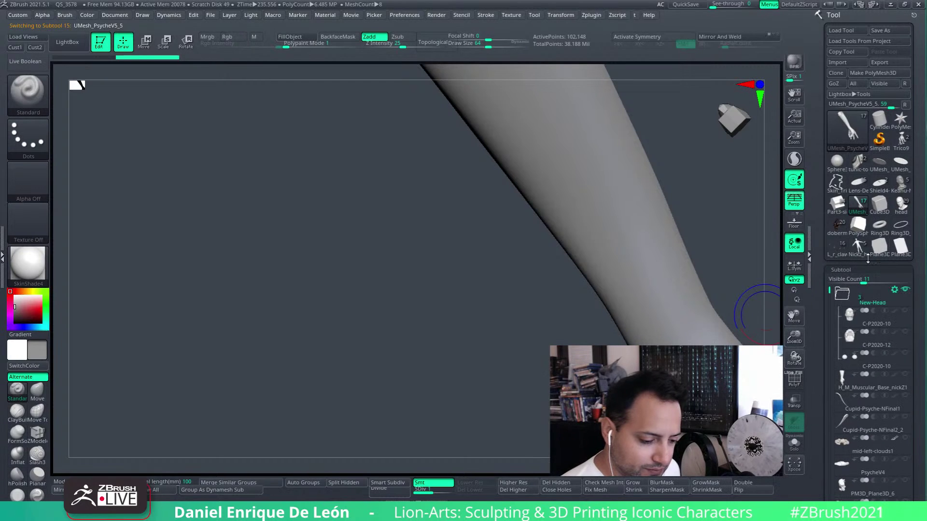
pyautogui.click(905, 376)
# Step: Reorder the subtools so UMesh_PsycheV5_5 sits directly below H_M_Muscular_Base_nickZ1
pyautogui.moveTo(832, 291); pyautogui.dragTo(830, 405)
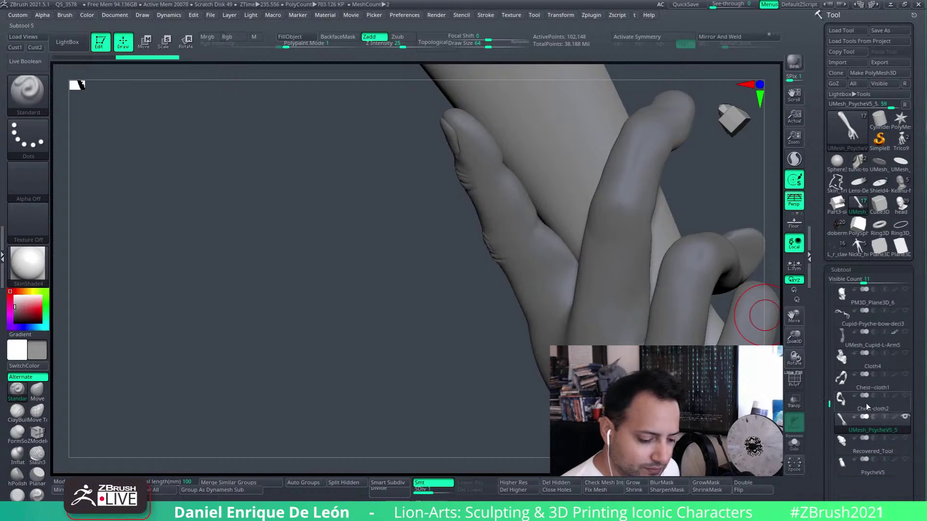
pyautogui.moveTo(917, 444); pyautogui.dragTo(917, 273)
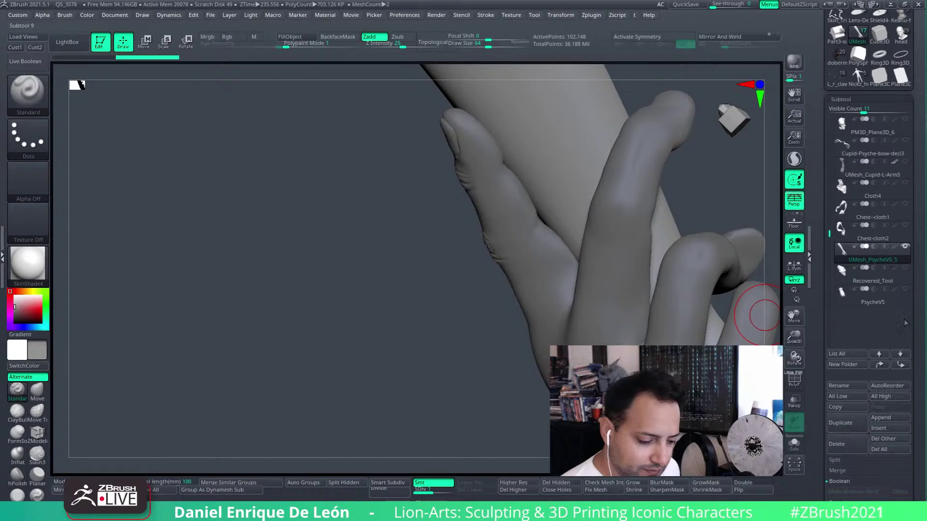
pyautogui.click(879, 367)
pyautogui.click(879, 366)
pyautogui.click(879, 367)
pyautogui.click(879, 366)
pyautogui.click(879, 366)
pyautogui.click(879, 366)
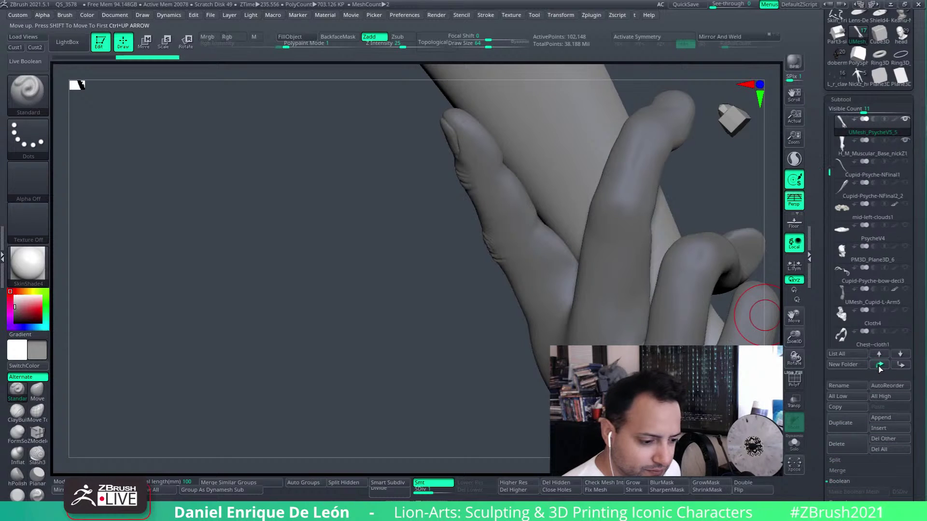
pyautogui.click(879, 366)
pyautogui.click(900, 367)
pyautogui.click(900, 367)
pyautogui.click(900, 367)
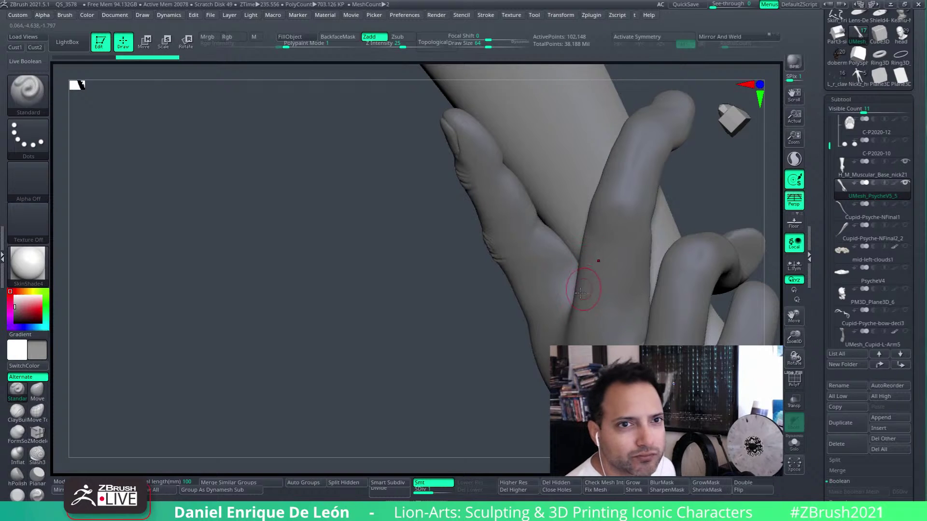
# Step: Turn on double-sided display for Psyche's forearm and set the Standard brush's stroke to DragRect
pyautogui.moveTo(606, 209); pyautogui.dragTo(537, 256, button='right')
pyautogui.click(755, 483)
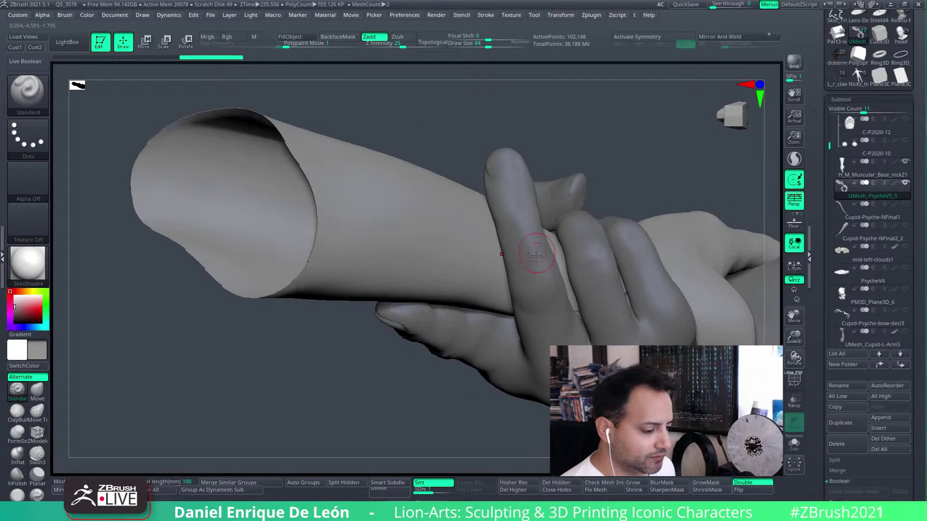
pyautogui.click(34, 132)
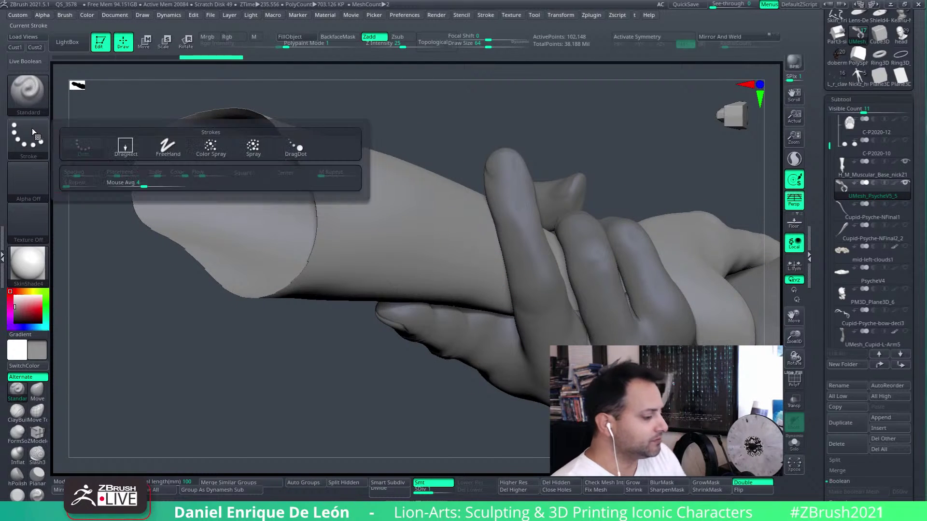
pyautogui.click(126, 146)
# Step: Import the jk_knuckle_01, jk_knuckle_02 and jk_knuckle_03 images from the Projects folder Cupid-Psyche_2020 as brush alphas
pyautogui.click(28, 181)
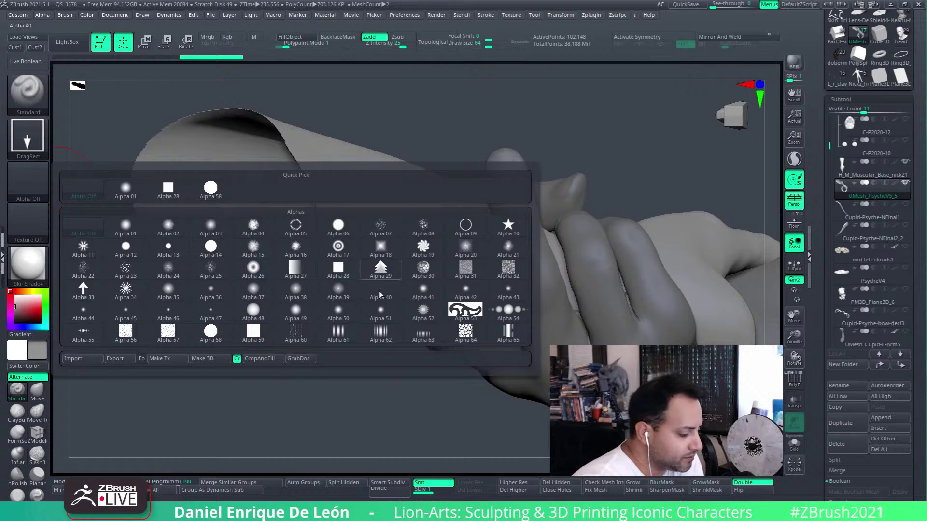
pyautogui.click(47, 187)
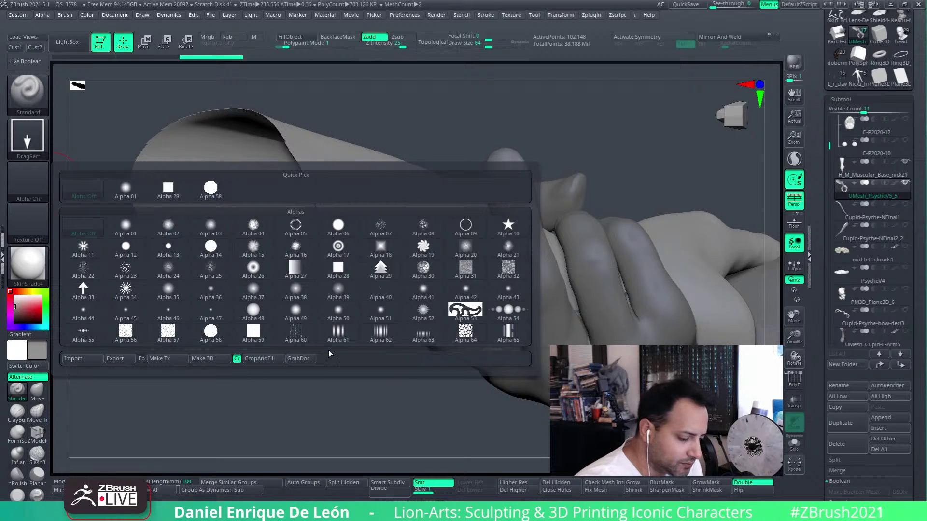
pyautogui.click(94, 358)
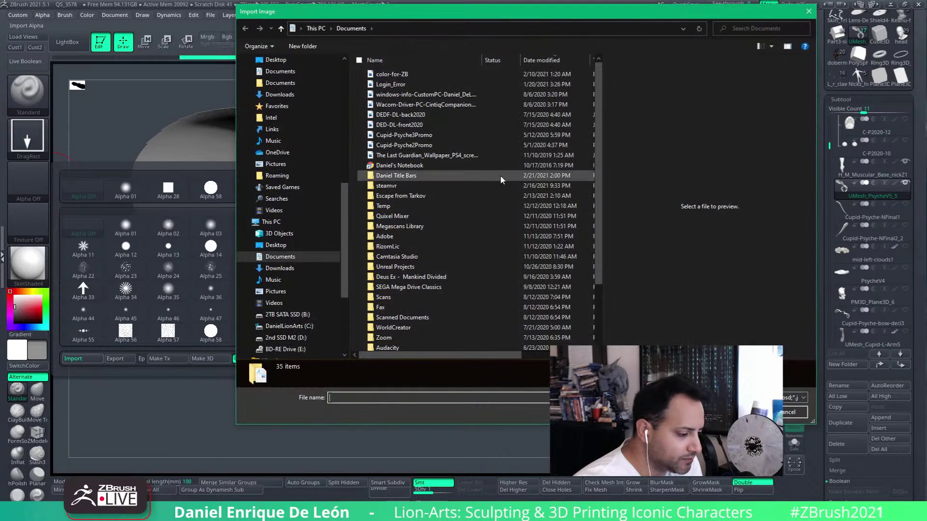
pyautogui.moveTo(344, 188); pyautogui.dragTo(348, 65)
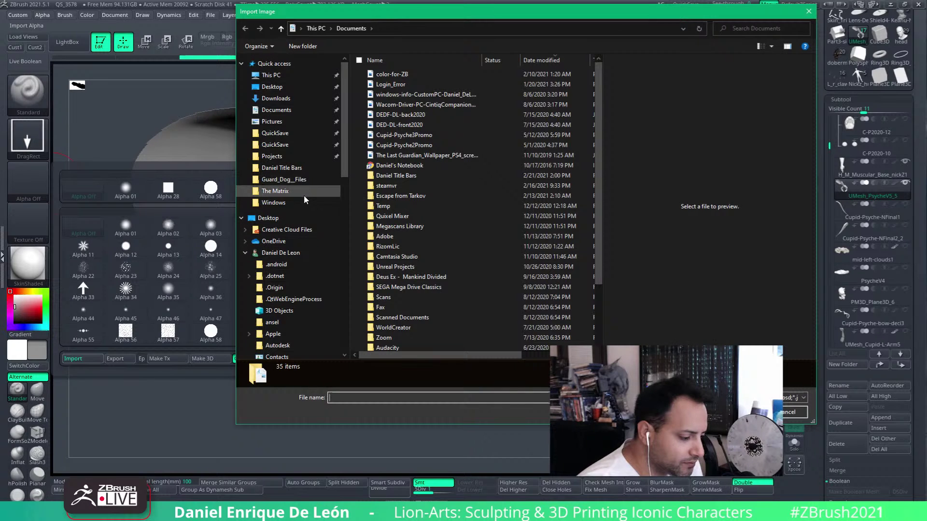
pyautogui.click(300, 159)
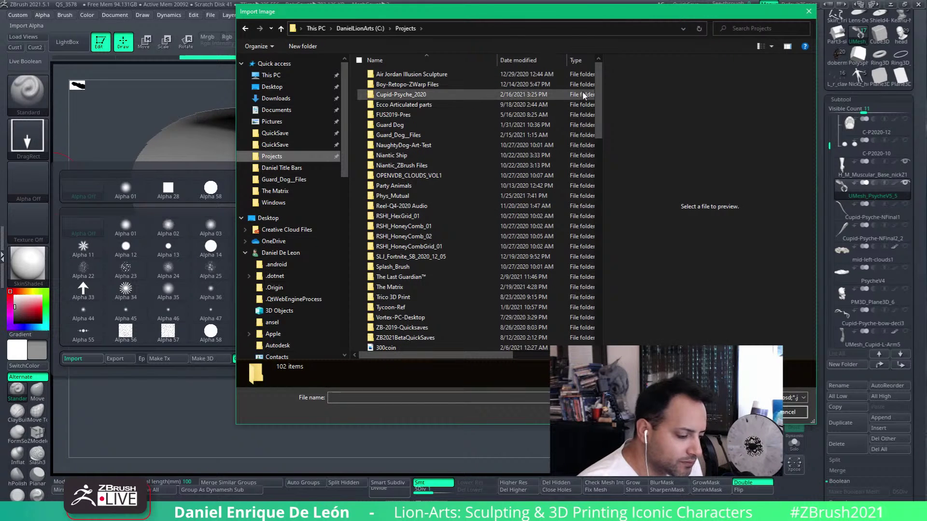
pyautogui.doubleClick(420, 95)
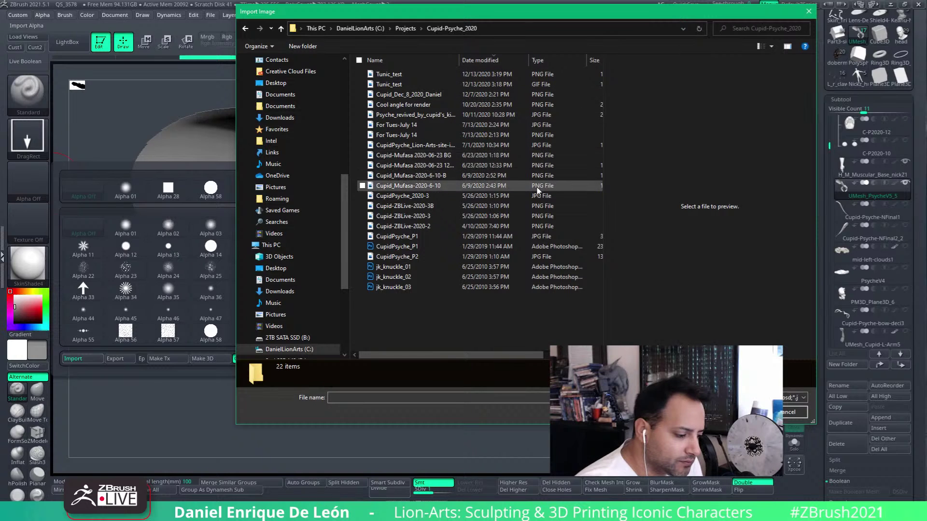
pyautogui.click(486, 269)
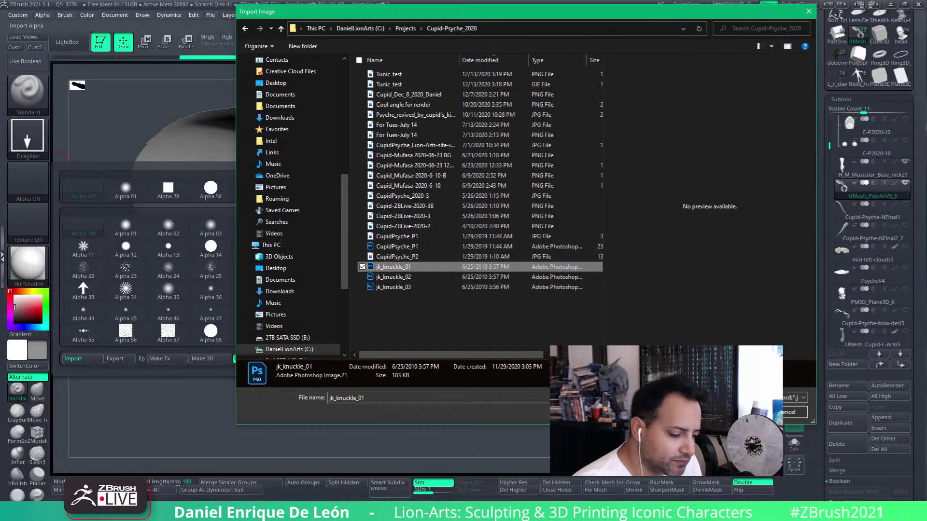
pyautogui.keyDown('shift'); pyautogui.click(518, 287); pyautogui.keyUp('shift')
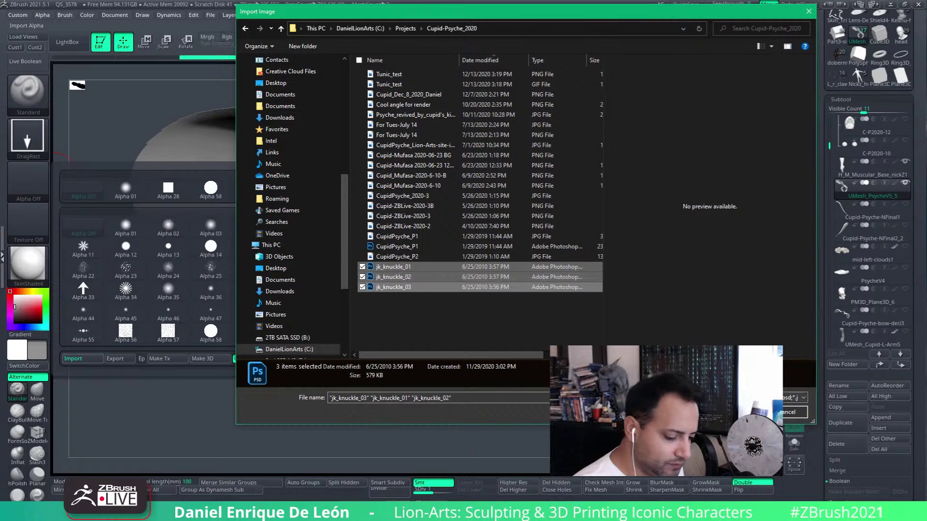
pyautogui.click(744, 413)
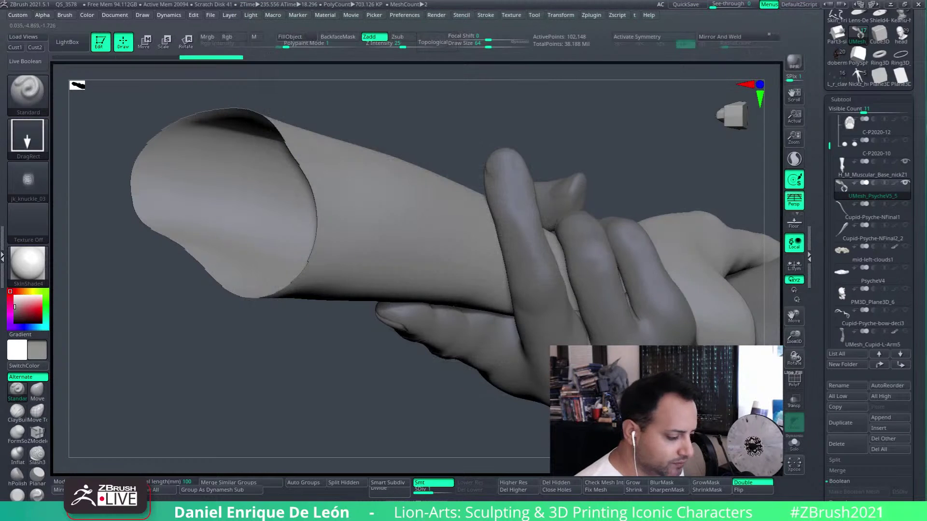
# Step: Load jk_knuckle_02 as the Standard brush's alpha for the finger knuckles
pyautogui.click(34, 188)
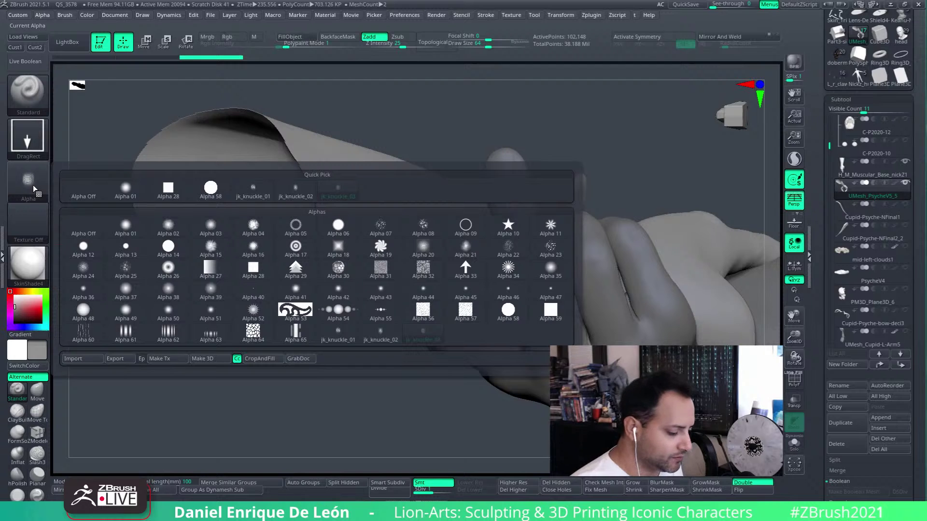
pyautogui.click(382, 333)
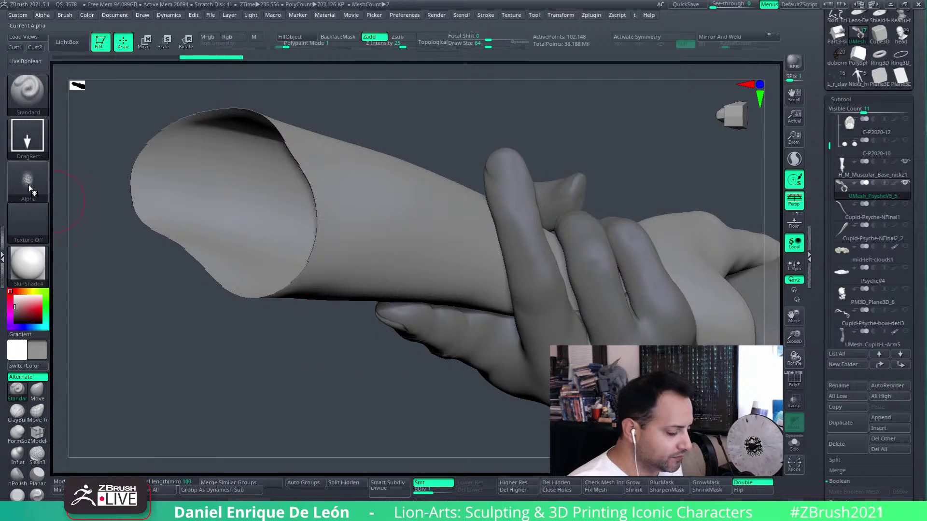
pyautogui.moveTo(29, 189)
pyautogui.moveTo(607, 274)
pyautogui.mouseDown(button='right')
pyautogui.moveTo(565, 242)
pyautogui.moveTo(534, 244)
pyautogui.moveTo(536, 270)
pyautogui.mouseUp(button='right')
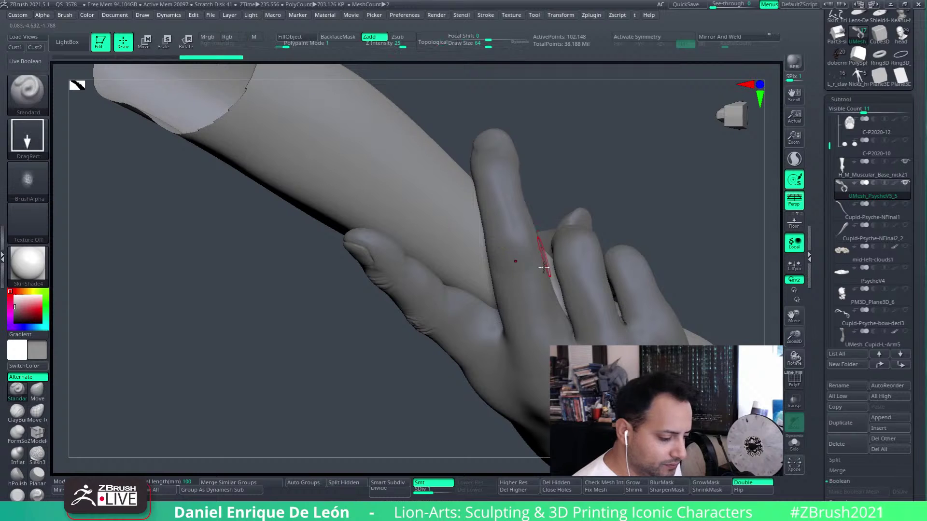
# Step: Make the hand subtool H_M_Muscular_Base_nickZ1 active and show its polygroup colours with PolyFrame
pyautogui.click(793, 383)
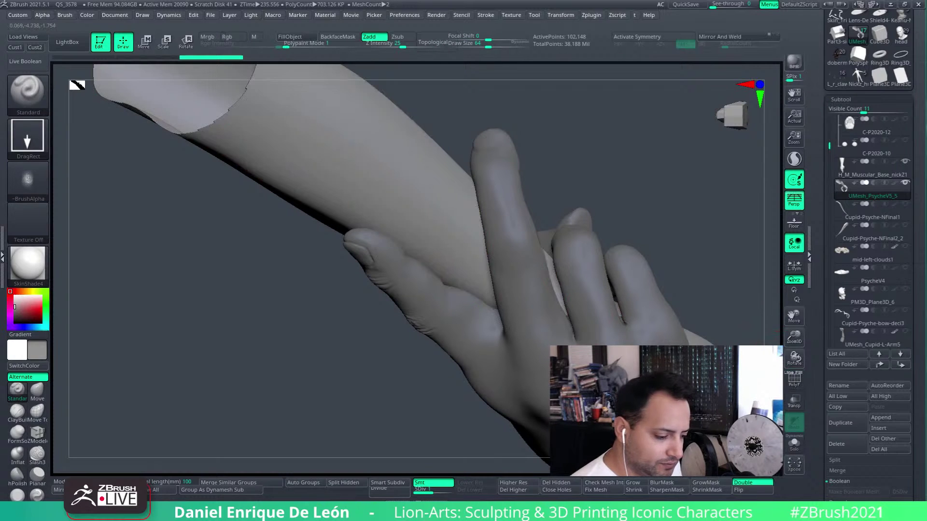
pyautogui.keyDown('alt'); pyautogui.click(528, 295); pyautogui.keyUp('alt')
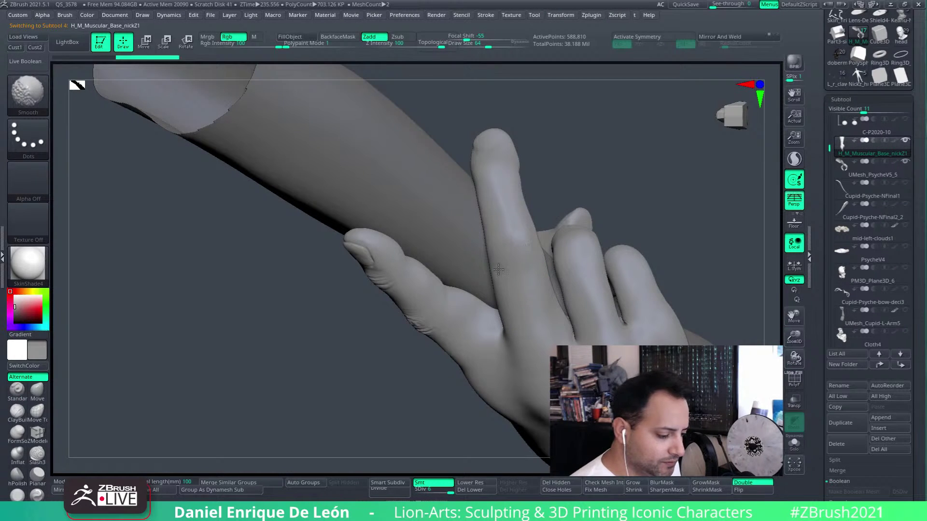
pyautogui.moveTo(523, 248)
pyautogui.mouseDown(button='right')
pyautogui.moveTo(468, 241)
pyautogui.moveTo(558, 247)
pyautogui.moveTo(555, 209)
pyautogui.moveTo(581, 190)
pyautogui.moveTo(555, 213)
pyautogui.moveTo(544, 197)
pyautogui.moveTo(555, 209)
pyautogui.mouseUp(button='right')
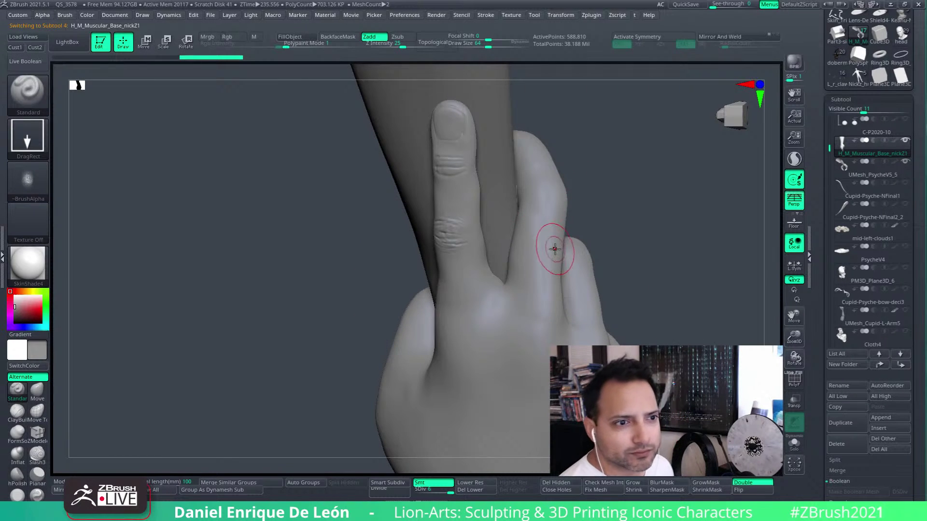
pyautogui.moveTo(553, 249)
pyautogui.mouseDown(button='right')
pyautogui.moveTo(534, 244)
pyautogui.moveTo(586, 207)
pyautogui.moveTo(537, 224)
pyautogui.moveTo(575, 205)
pyautogui.moveTo(567, 242)
pyautogui.moveTo(549, 223)
pyautogui.moveTo(555, 259)
pyautogui.moveTo(542, 224)
pyautogui.moveTo(531, 255)
pyautogui.moveTo(551, 239)
pyautogui.mouseUp(button='right')
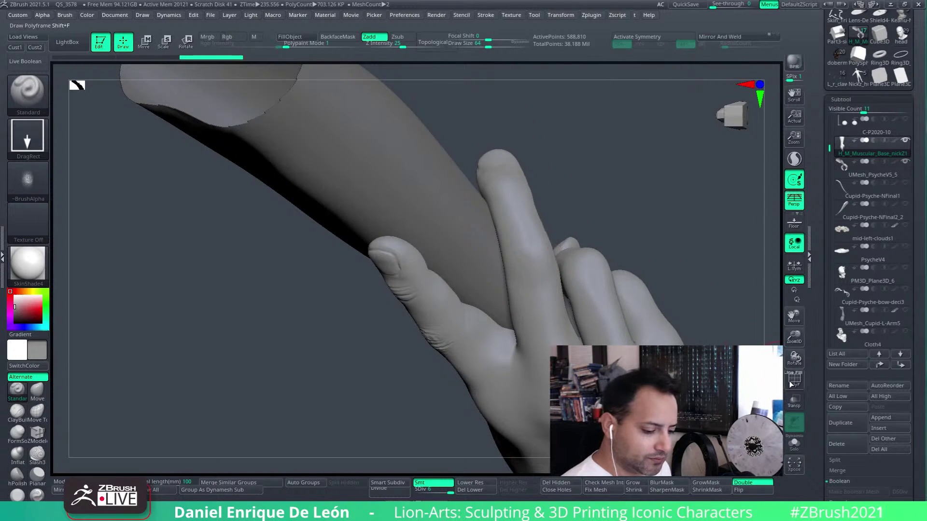
pyautogui.click(791, 383)
pyautogui.click(786, 372)
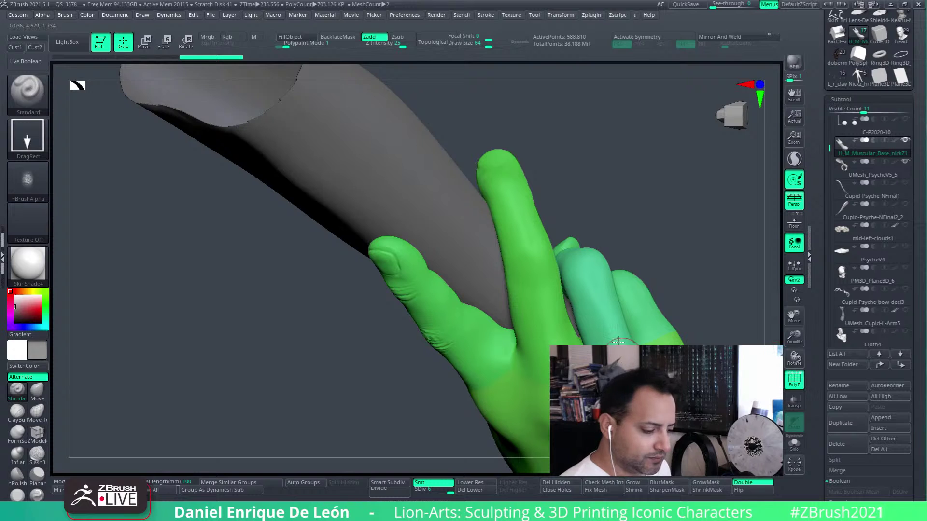
pyautogui.keyDown('alt'); pyautogui.moveTo(594, 325); pyautogui.dragTo(586, 295, button='right'); pyautogui.keyUp('alt')
# Step: Mask the hand topologically so only the index finger stays unmasked, and soften the mask edge at its base
pyautogui.click(187, 41)
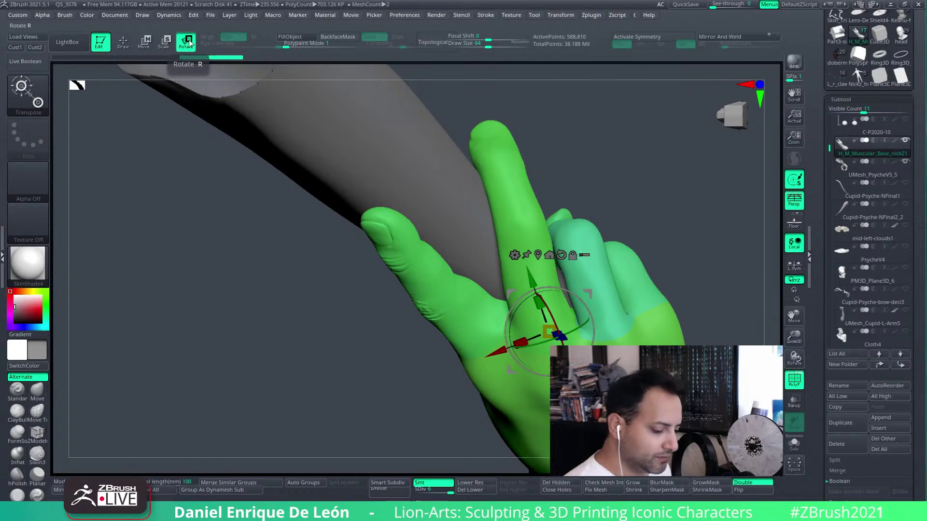
pyautogui.moveTo(549, 349)
pyautogui.keyDown('ctrl'); pyautogui.mouseDown()
pyautogui.moveTo(540, 302)
pyautogui.moveTo(546, 332)
pyautogui.mouseUp(); pyautogui.keyUp('ctrl')
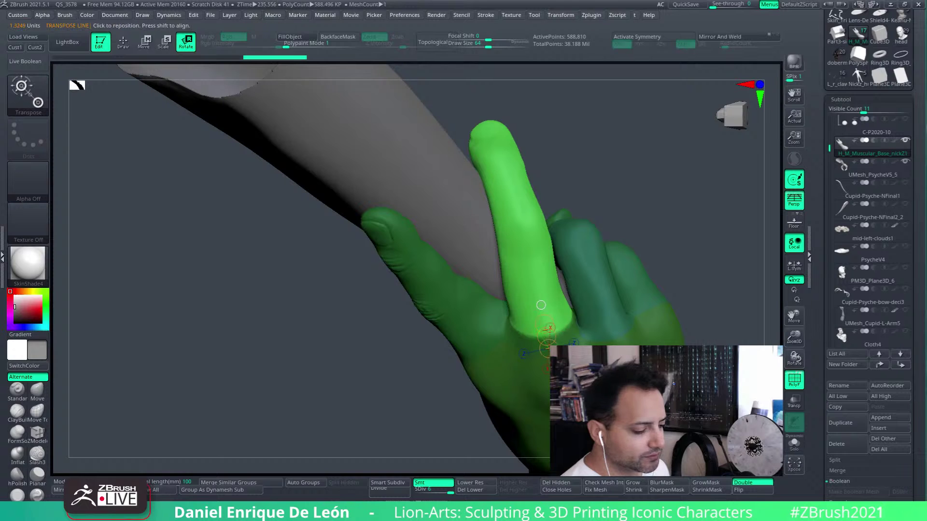
pyautogui.keyDown('ctrl'); pyautogui.click(615, 226); pyautogui.keyUp('ctrl')
pyautogui.keyDown('ctrl'); pyautogui.click(615, 226); pyautogui.keyUp('ctrl')
pyautogui.press('q')
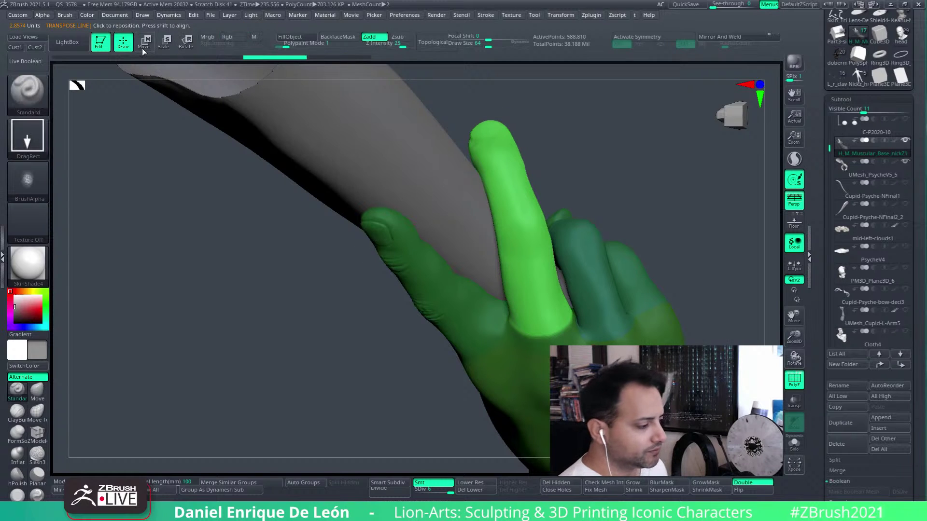
# Step: Place a transpose line from the index finger's base to its middle joint and rotate the finger slightly against the forearm
pyautogui.click(186, 42)
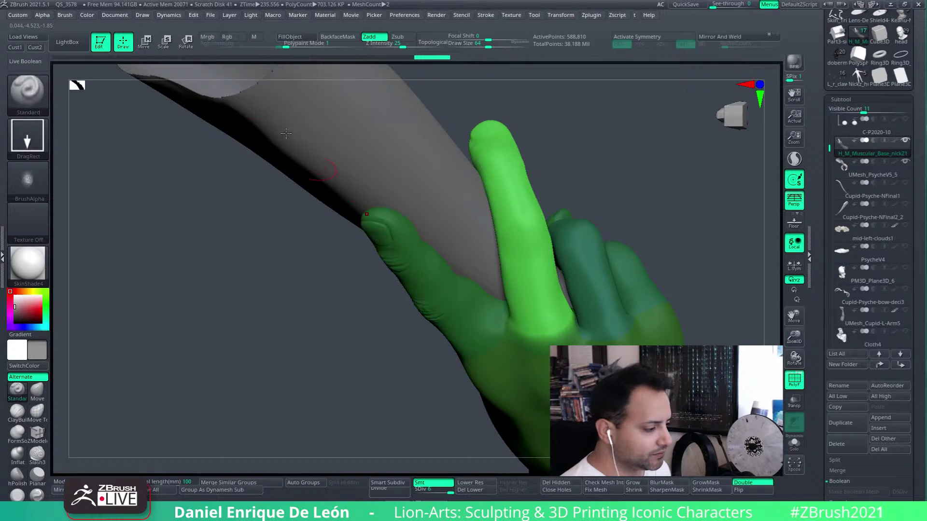
pyautogui.moveTo(530, 264); pyautogui.dragTo(520, 215)
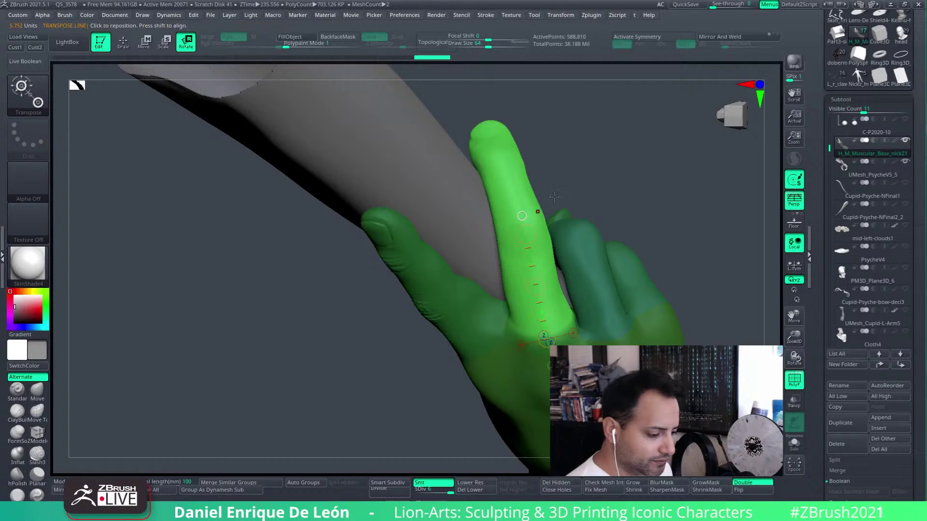
pyautogui.moveTo(601, 162); pyautogui.dragTo(582, 176)
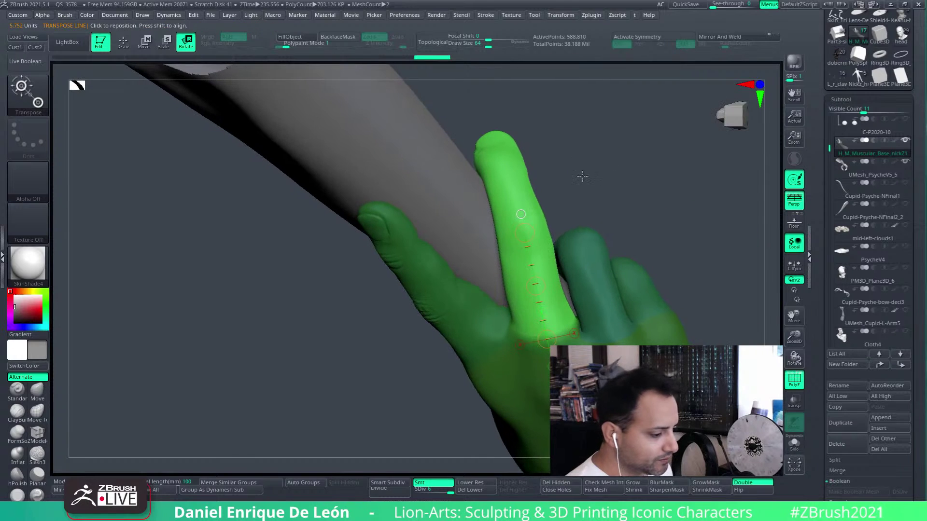
pyautogui.moveTo(525, 234); pyautogui.dragTo(520, 230)
pyautogui.moveTo(619, 173); pyautogui.dragTo(640, 167)
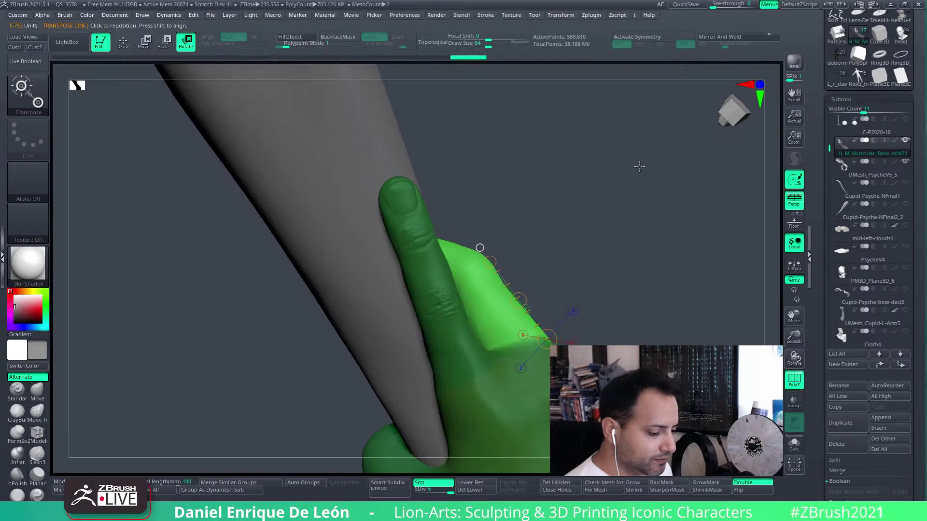
pyautogui.moveTo(597, 189); pyautogui.dragTo(392, 263)
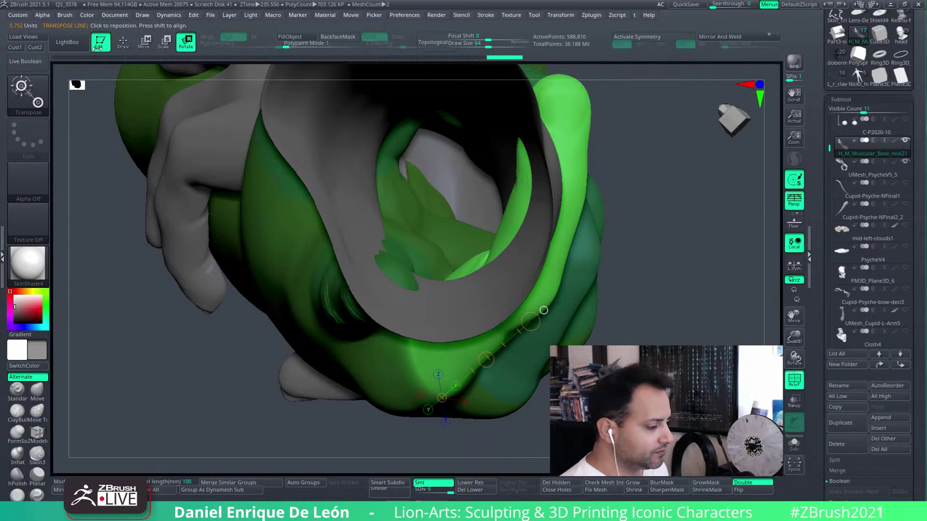
# Step: Set up the Move Topological brush with Rgb off and a draw size of about 143 for adjusting the overlap at the index finger
pyautogui.press('q')
pyautogui.click(38, 411)
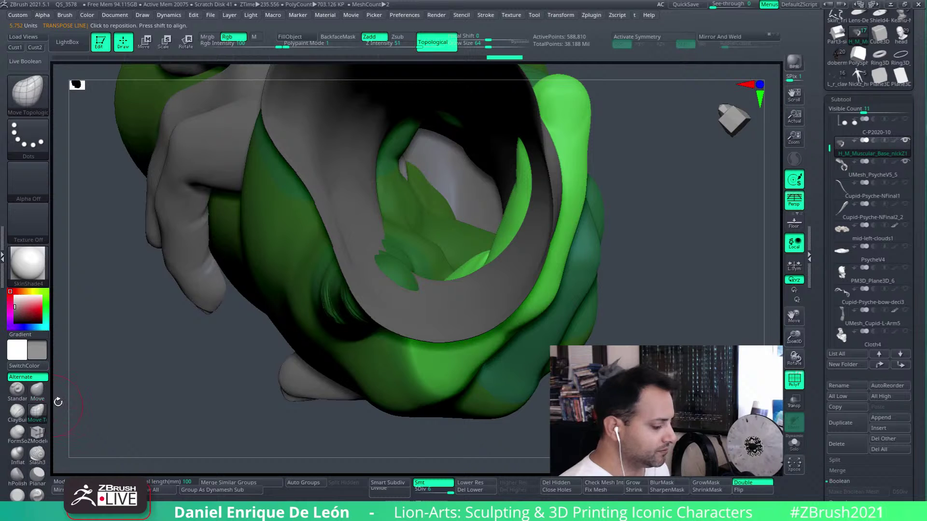
pyautogui.click(244, 37)
pyautogui.click(244, 38)
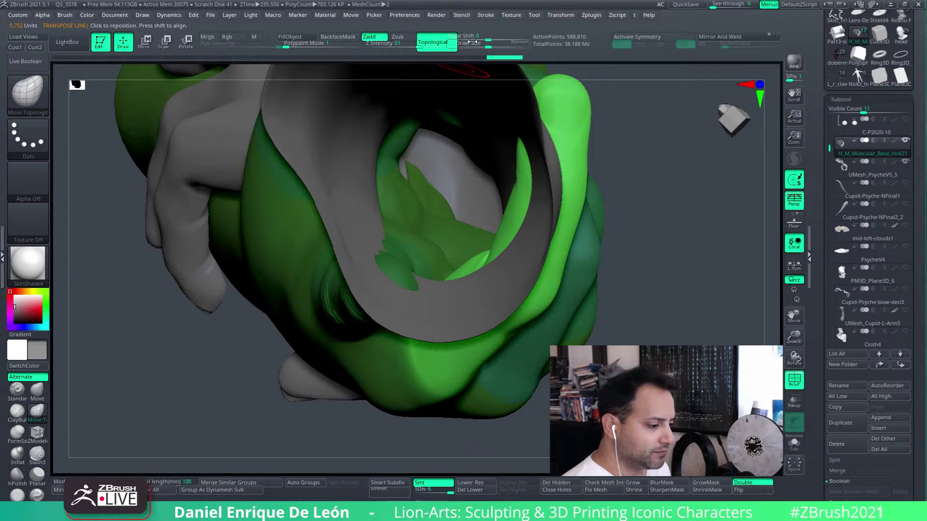
pyautogui.click(490, 45)
pyautogui.moveTo(568, 174)
pyautogui.mouseDown(button='right')
pyautogui.moveTo(563, 150)
pyautogui.moveTo(556, 172)
pyautogui.moveTo(554, 161)
pyautogui.mouseUp(button='right')
pyautogui.click(494, 44)
pyautogui.moveTo(502, 106)
pyautogui.mouseDown(button='right')
pyautogui.moveTo(503, 212)
pyautogui.moveTo(488, 251)
pyautogui.moveTo(500, 247)
pyautogui.mouseUp(button='right')
pyautogui.click(497, 46)
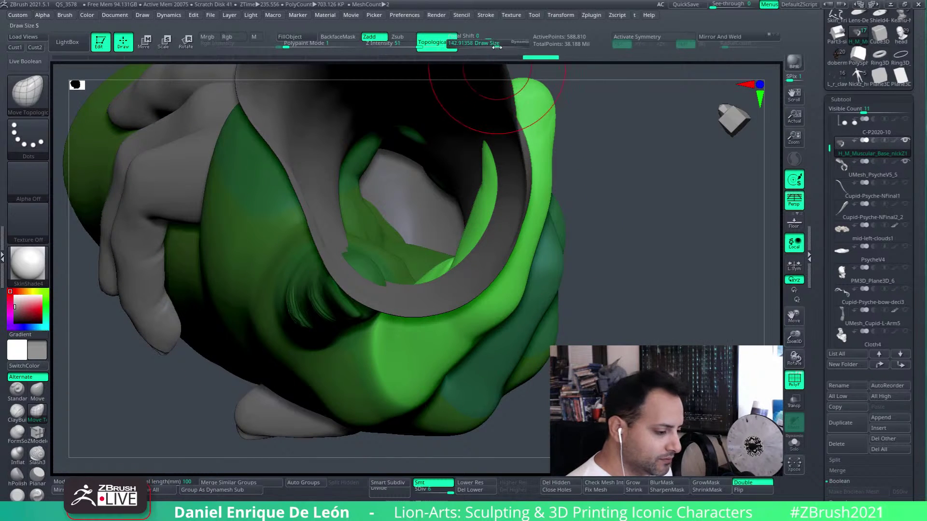
pyautogui.moveTo(478, 193)
pyautogui.mouseDown(button='right')
pyautogui.moveTo(502, 195)
pyautogui.moveTo(483, 217)
pyautogui.moveTo(468, 203)
pyautogui.moveTo(486, 169)
pyautogui.mouseUp(button='right')
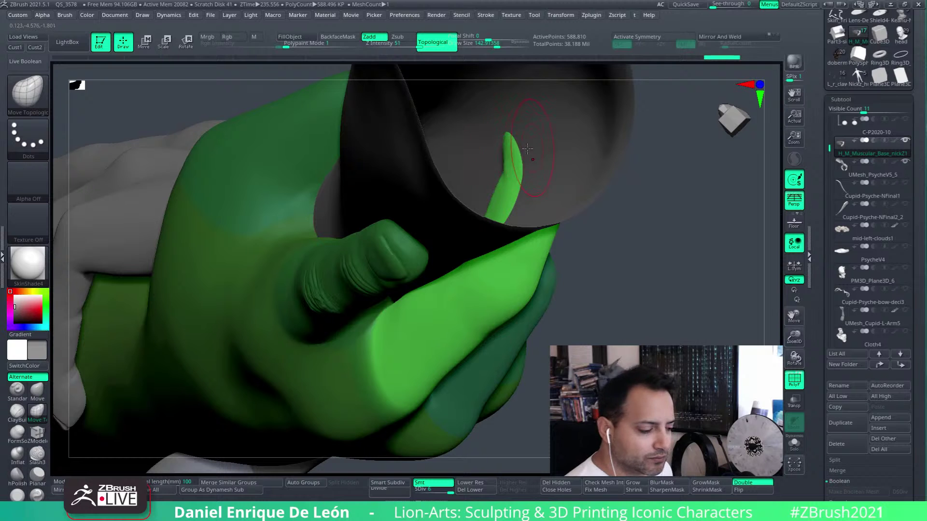
pyautogui.moveTo(500, 154); pyautogui.dragTo(509, 173, button='right')
# Step: Make UMesh_PsycheV5_5 active, nudge the forearm surface at the index finger, and turn on ghost transparency
pyautogui.keyDown('alt'); pyautogui.click(502, 189); pyautogui.keyUp('alt')
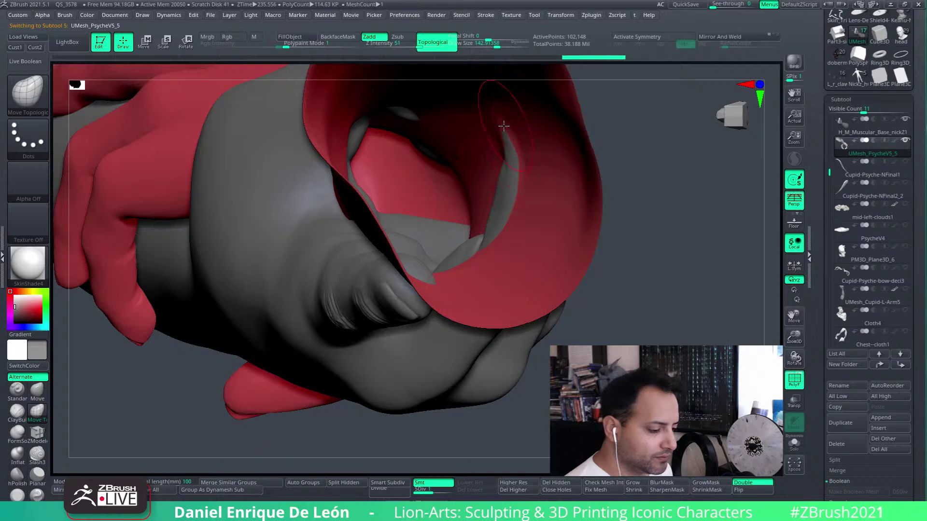
pyautogui.press('shift')
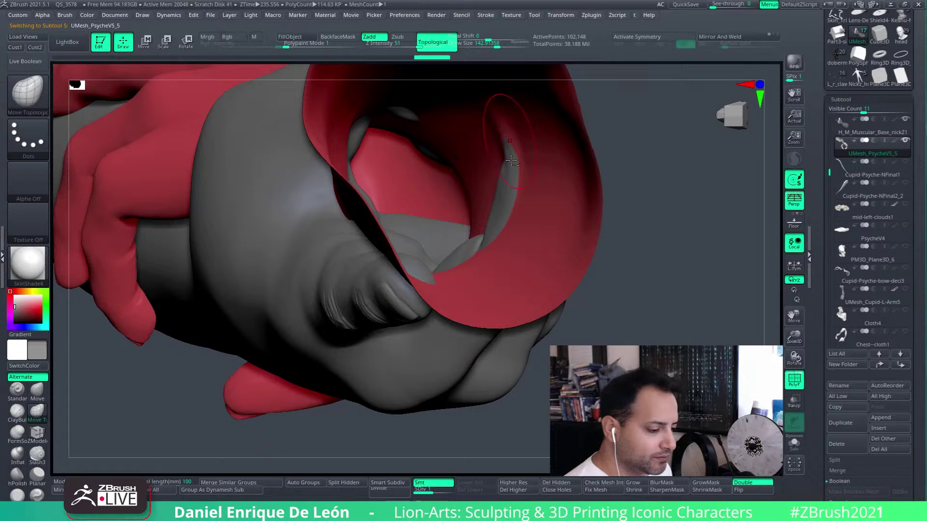
pyautogui.moveTo(501, 127)
pyautogui.keyDown('alt'); pyautogui.mouseDown(button='right')
pyautogui.moveTo(503, 156)
pyautogui.moveTo(534, 155)
pyautogui.mouseUp(button='right'); pyautogui.keyUp('alt')
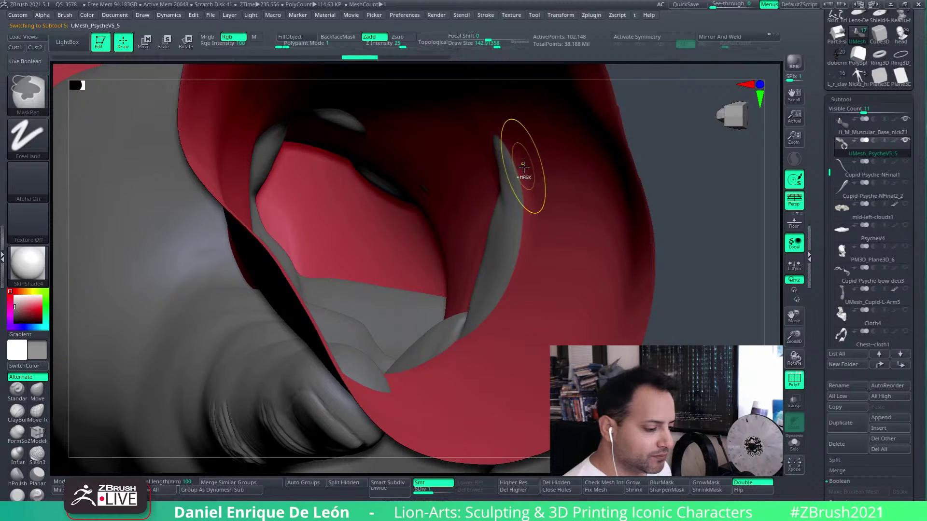
pyautogui.moveTo(526, 223); pyautogui.dragTo(532, 178, button='right')
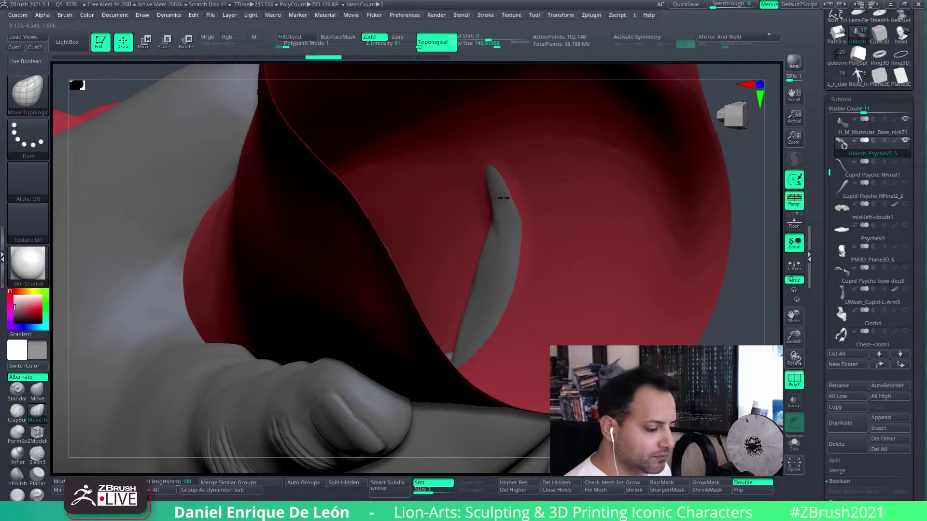
pyautogui.moveTo(498, 199); pyautogui.dragTo(494, 212)
pyautogui.hotkey('shift', 't')
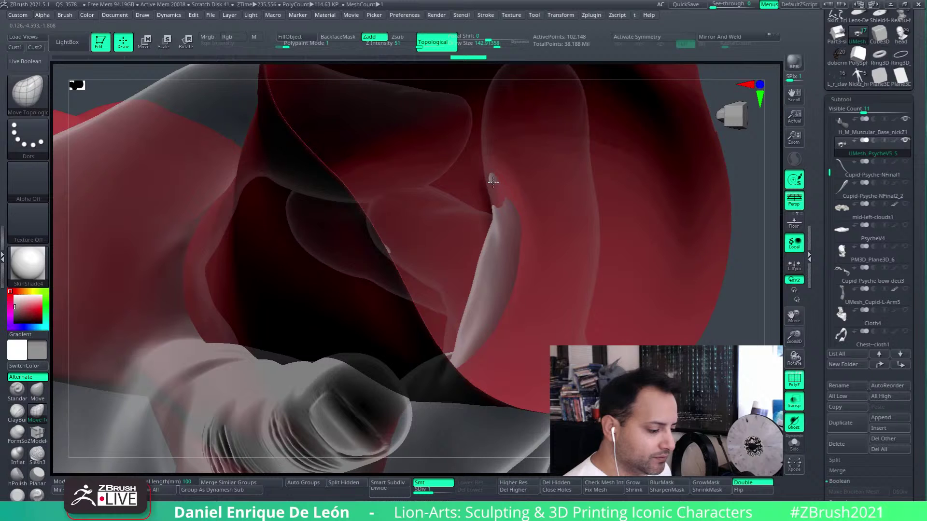
# Step: Reshape the forearm surface along the penetrating index finger with several short Move Topological strokes
pyautogui.moveTo(496, 199); pyautogui.dragTo(500, 195, button='right')
pyautogui.moveTo(505, 200)
pyautogui.mouseDown()
pyautogui.moveTo(508, 182)
pyautogui.moveTo(503, 190)
pyautogui.mouseUp()
pyautogui.moveTo(503, 191); pyautogui.dragTo(500, 166, button='right')
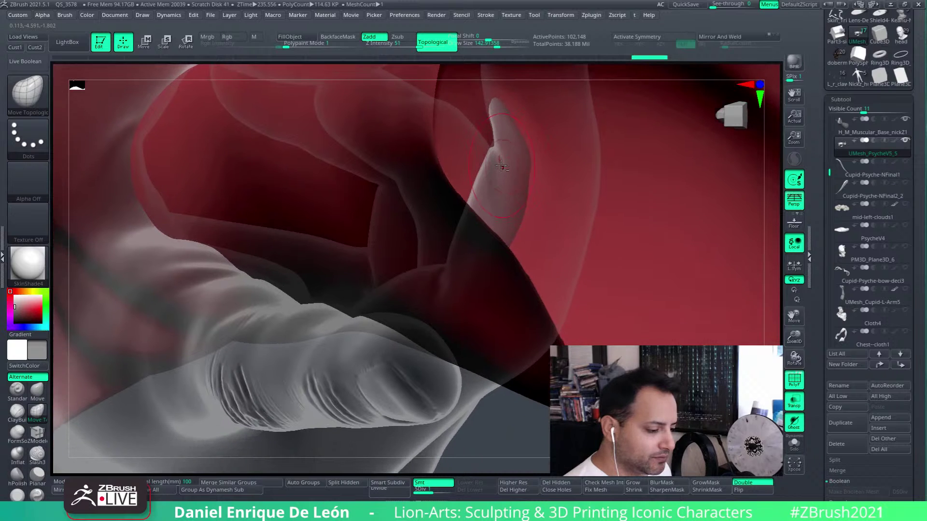
pyautogui.moveTo(499, 167); pyautogui.dragTo(500, 179)
pyautogui.moveTo(501, 181); pyautogui.dragTo(503, 212, button='right')
pyautogui.moveTo(509, 212); pyautogui.dragTo(511, 210)
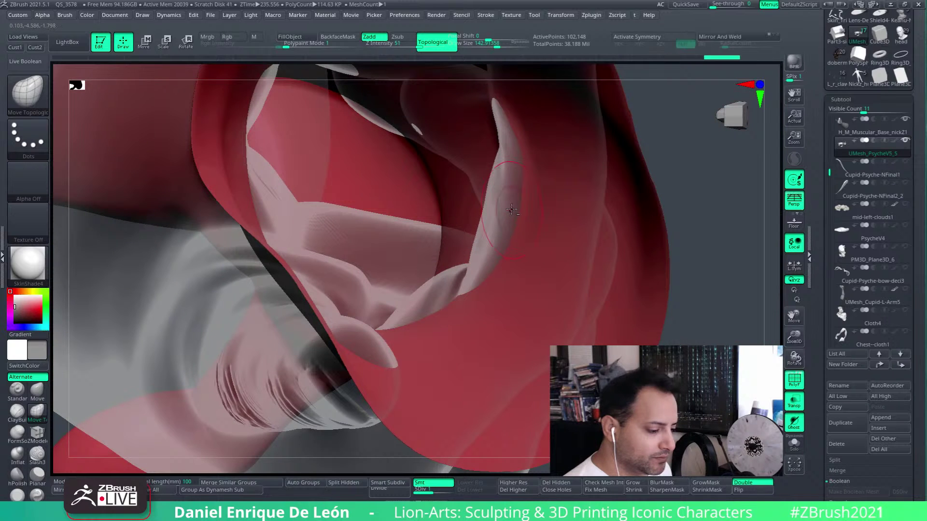
pyautogui.moveTo(500, 208); pyautogui.dragTo(488, 221, button='right')
pyautogui.moveTo(497, 226)
pyautogui.mouseDown()
pyautogui.moveTo(484, 221)
pyautogui.moveTo(476, 247)
pyautogui.mouseUp()
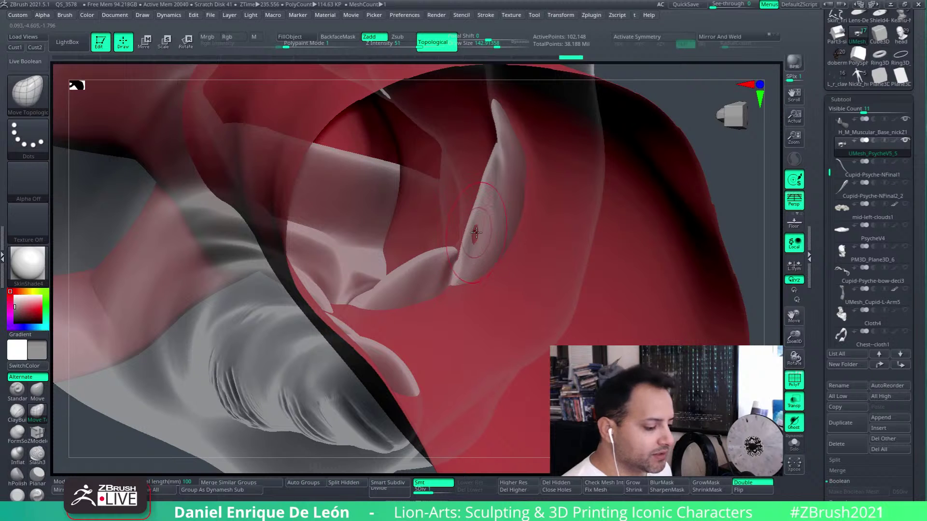
pyautogui.moveTo(476, 233); pyautogui.dragTo(544, 170, button='right')
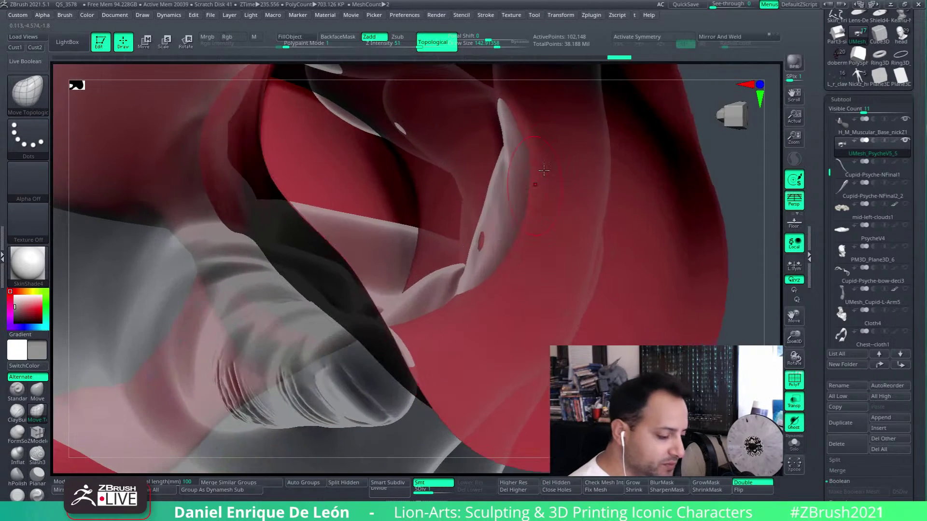
pyautogui.moveTo(513, 230)
pyautogui.mouseDown(button='right')
pyautogui.moveTo(523, 222)
pyautogui.moveTo(496, 229)
pyautogui.mouseUp(button='right')
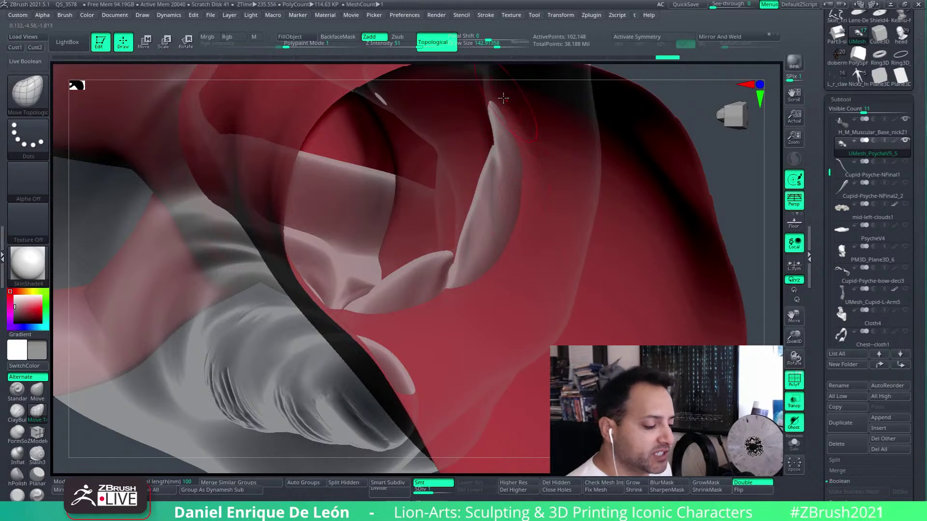
# Step: Increase the Move Topological draw size to about 196 and reshape Psyche's forearm surface around the penetrating fingertips
pyautogui.moveTo(511, 194)
pyautogui.mouseDown(button='right')
pyautogui.moveTo(563, 179)
pyautogui.moveTo(543, 200)
pyautogui.moveTo(550, 170)
pyautogui.moveTo(573, 166)
pyautogui.moveTo(543, 203)
pyautogui.moveTo(483, 192)
pyautogui.moveTo(567, 209)
pyautogui.moveTo(491, 211)
pyautogui.mouseUp(button='right')
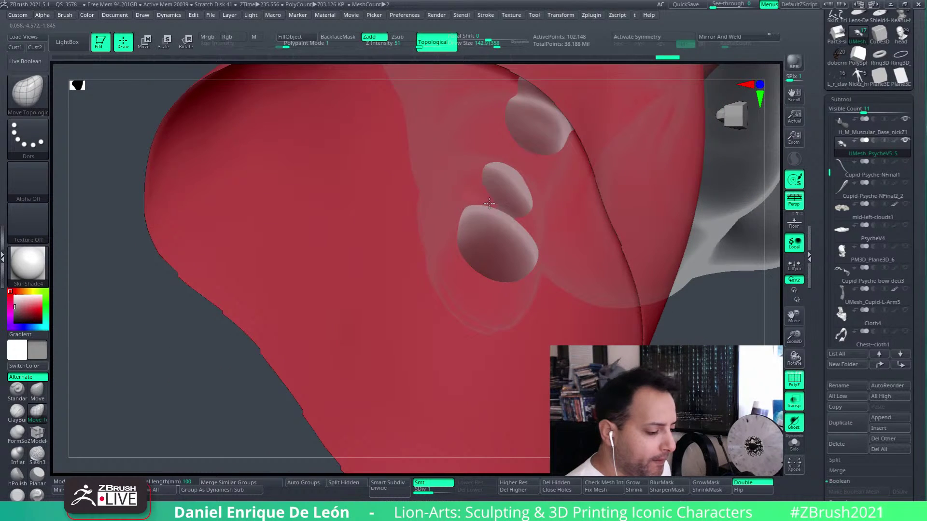
pyautogui.click(500, 44)
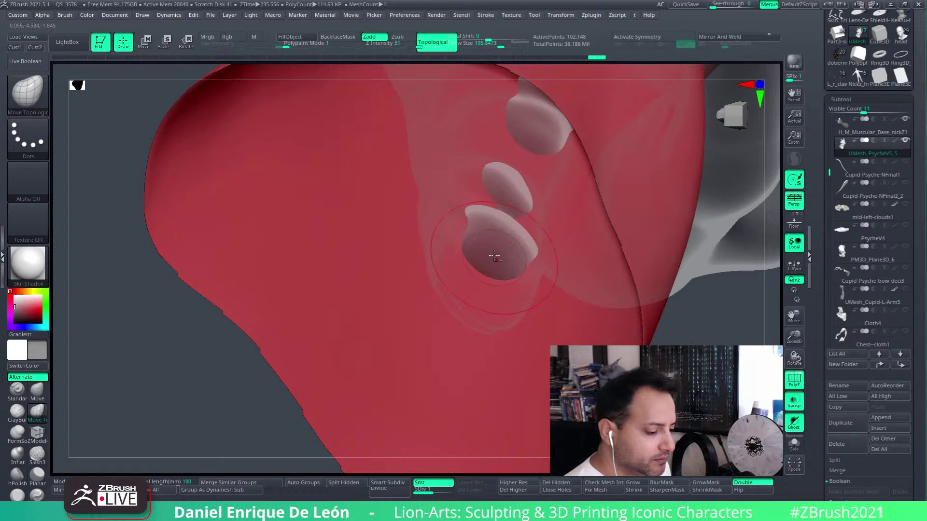
pyautogui.moveTo(494, 256)
pyautogui.mouseDown(button='right')
pyautogui.moveTo(488, 245)
pyautogui.moveTo(517, 266)
pyautogui.moveTo(491, 246)
pyautogui.moveTo(485, 274)
pyautogui.mouseUp(button='right')
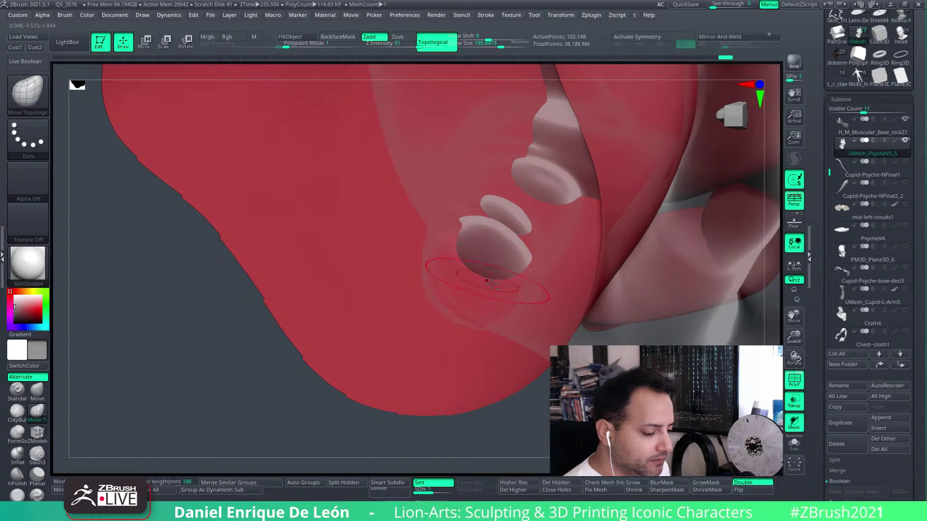
pyautogui.moveTo(483, 293); pyautogui.dragTo(564, 279, button='right')
# Step: Smooth and adjust the forearm surface where the index fingertip and the neighbouring finger press against it
pyautogui.press('shift')
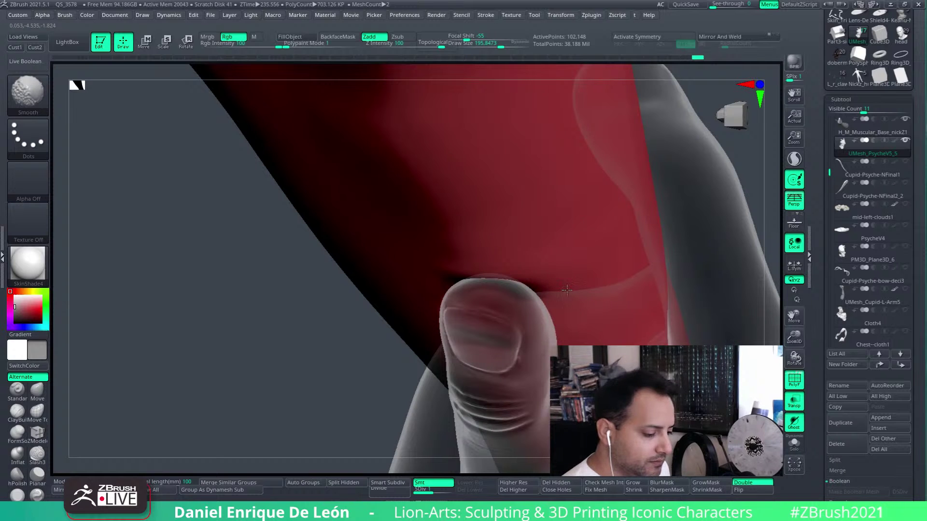
pyautogui.moveTo(567, 289)
pyautogui.mouseDown(button='right')
pyautogui.moveTo(569, 271)
pyautogui.moveTo(589, 261)
pyautogui.moveTo(542, 309)
pyautogui.moveTo(554, 295)
pyautogui.mouseUp(button='right')
pyautogui.press('shift')
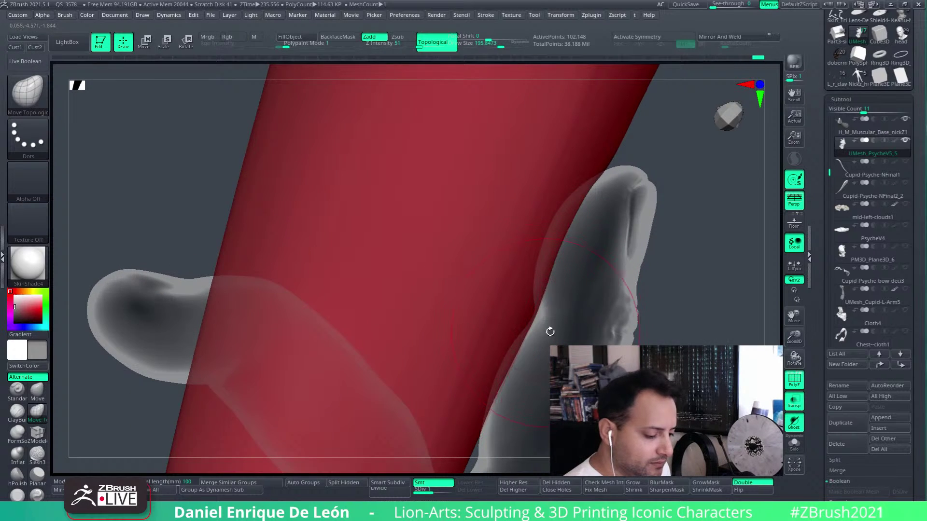
pyautogui.moveTo(550, 331); pyautogui.dragTo(503, 234, button='right')
# Step: Make the H_M_Muscular_Base_nickZ1 hand active and reshape the finger's inner side where it passes through the forearm
pyautogui.keyDown('alt'); pyautogui.click(503, 233); pyautogui.keyUp('alt')
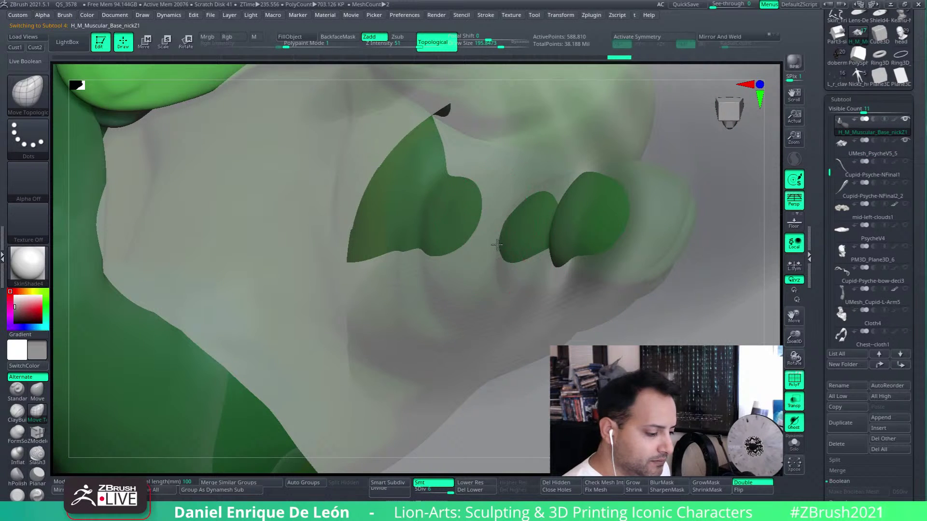
pyautogui.keyDown('alt'); pyautogui.click(503, 229); pyautogui.keyUp('alt')
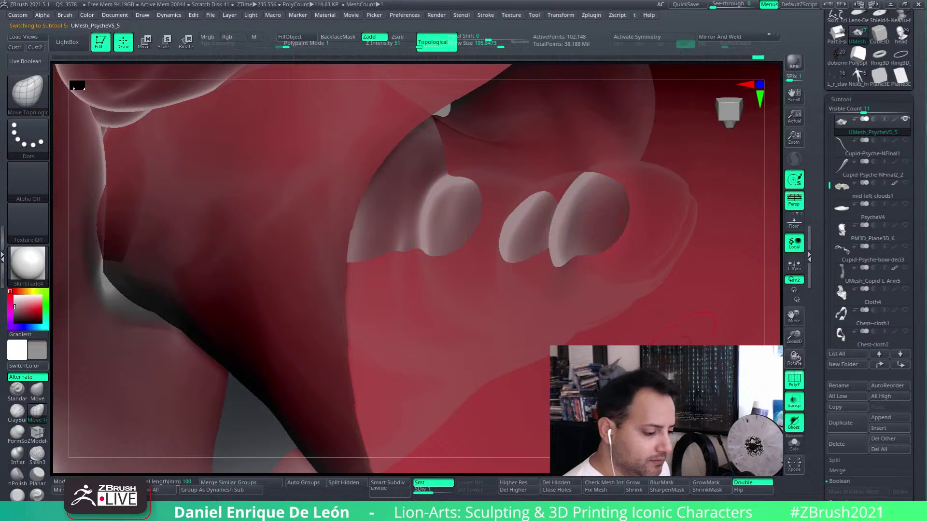
pyautogui.keyDown('alt'); pyautogui.click(598, 216); pyautogui.keyUp('alt')
pyautogui.keyDown('ctrl'); pyautogui.click(614, 328); pyautogui.keyUp('ctrl')
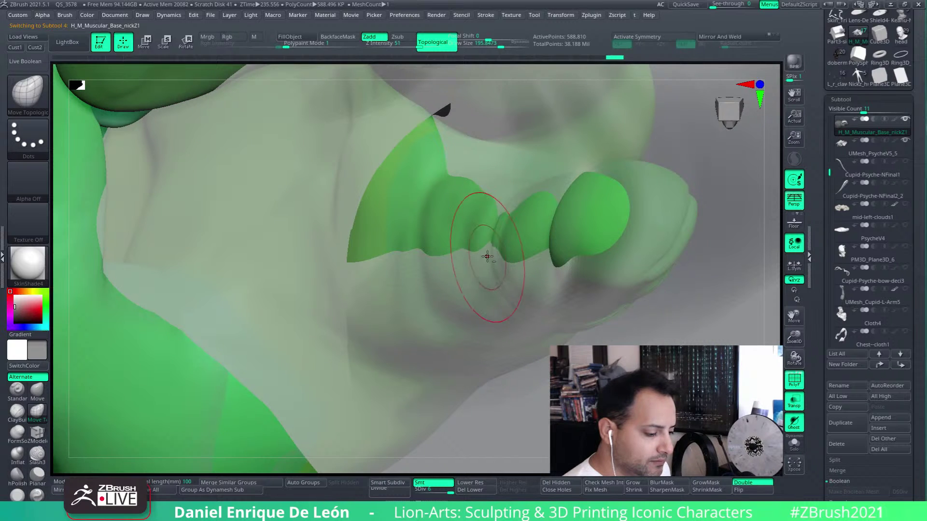
pyautogui.moveTo(541, 211); pyautogui.dragTo(557, 207, button='right')
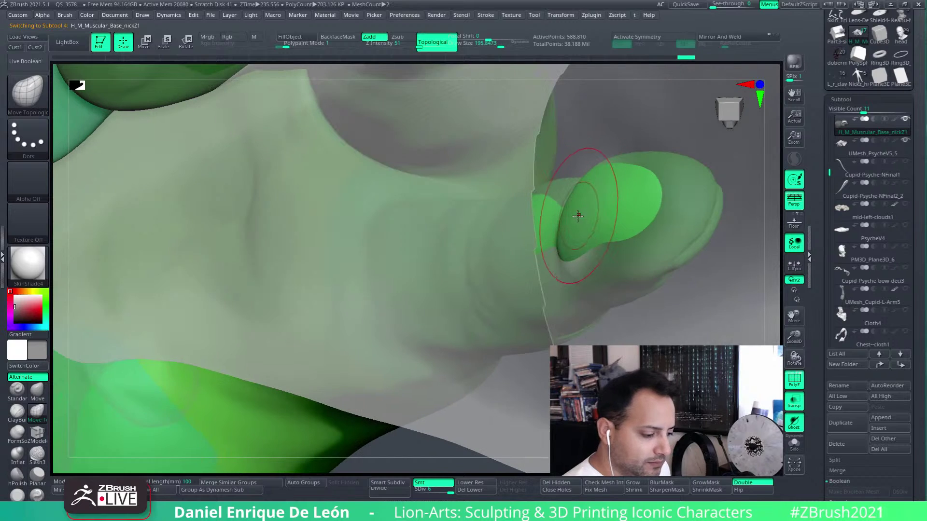
pyautogui.moveTo(564, 261)
pyautogui.mouseDown(button='right')
pyautogui.moveTo(552, 260)
pyautogui.moveTo(579, 219)
pyautogui.moveTo(563, 213)
pyautogui.moveTo(555, 229)
pyautogui.mouseUp(button='right')
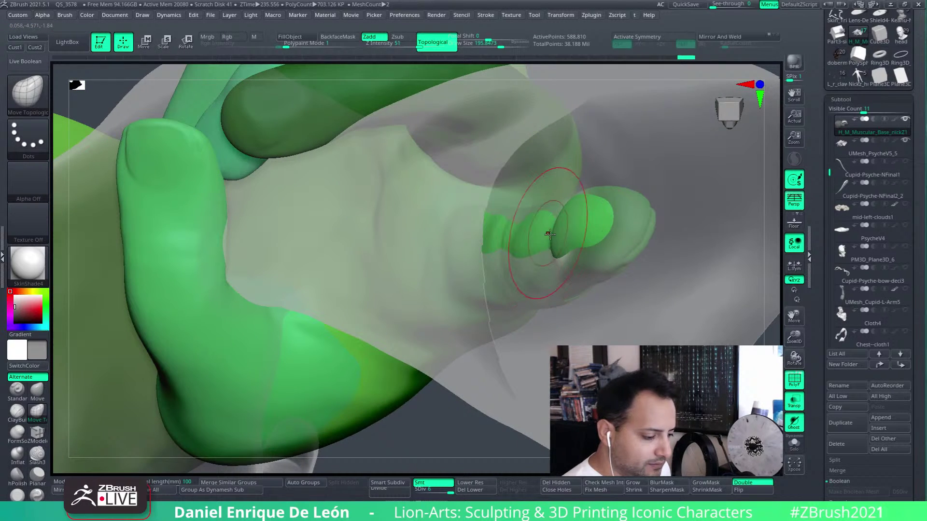
# Step: Check the overlap with UMesh_PsycheV5_5 active, return to the hand and even out the finger's contact with the forearm
pyautogui.keyDown('alt'); pyautogui.click(549, 231); pyautogui.keyUp('alt')
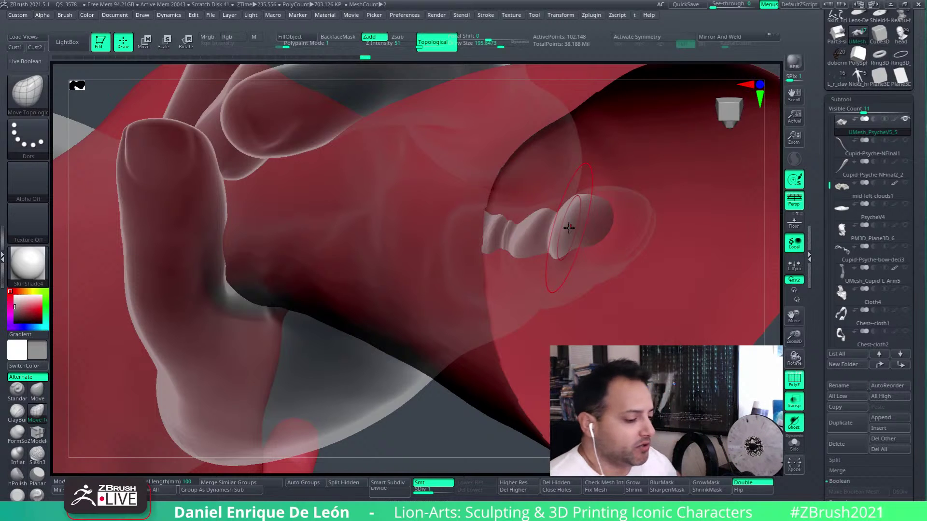
pyautogui.moveTo(536, 249); pyautogui.dragTo(579, 215, button='right')
pyautogui.keyDown('alt'); pyautogui.click(581, 214); pyautogui.keyUp('alt')
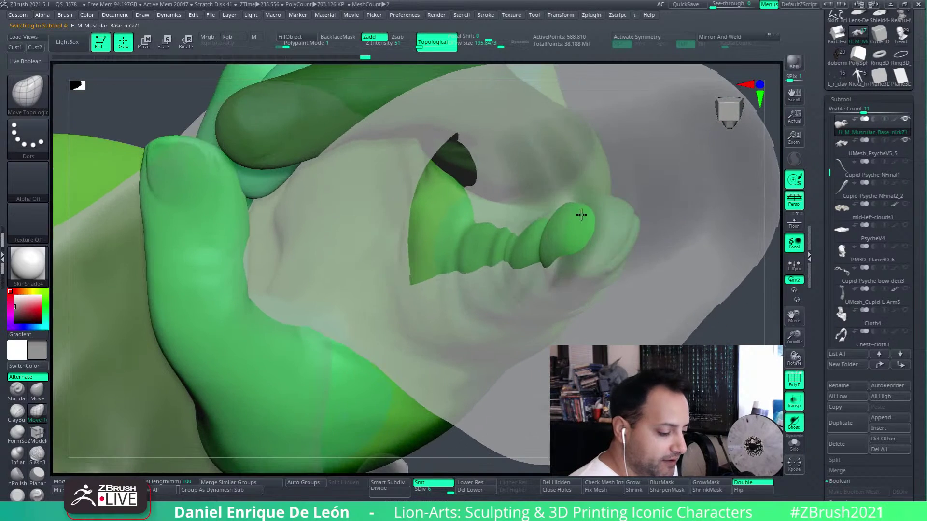
pyautogui.moveTo(522, 273)
pyautogui.mouseDown(button='right')
pyautogui.moveTo(533, 243)
pyautogui.moveTo(527, 256)
pyautogui.moveTo(598, 210)
pyautogui.moveTo(610, 227)
pyautogui.moveTo(624, 214)
pyautogui.moveTo(596, 227)
pyautogui.moveTo(616, 222)
pyautogui.moveTo(626, 181)
pyautogui.mouseUp(button='right')
pyautogui.press('shift')
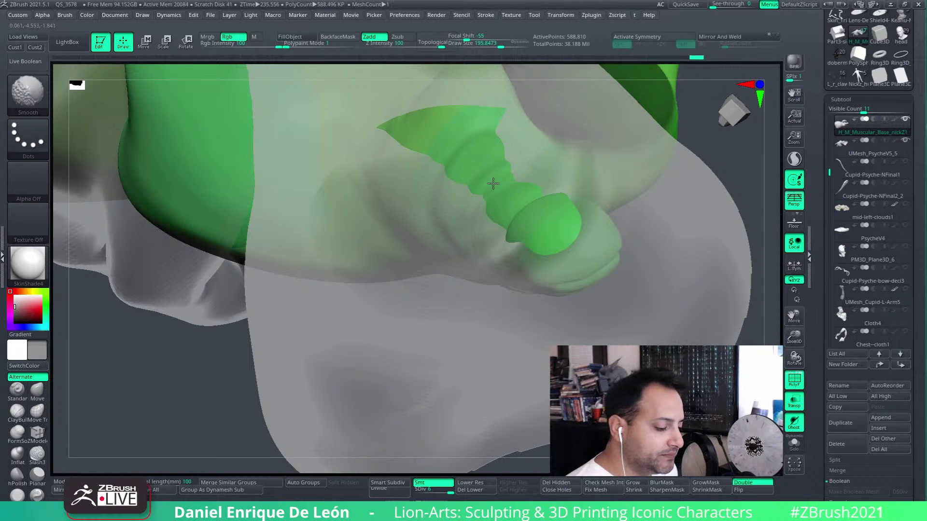
pyautogui.moveTo(553, 195)
pyautogui.mouseDown(button='right')
pyautogui.moveTo(561, 188)
pyautogui.moveTo(569, 215)
pyautogui.moveTo(573, 199)
pyautogui.moveTo(563, 222)
pyautogui.moveTo(574, 212)
pyautogui.moveTo(568, 202)
pyautogui.mouseUp(button='right')
pyautogui.moveTo(522, 220); pyautogui.dragTo(515, 248, button='right')
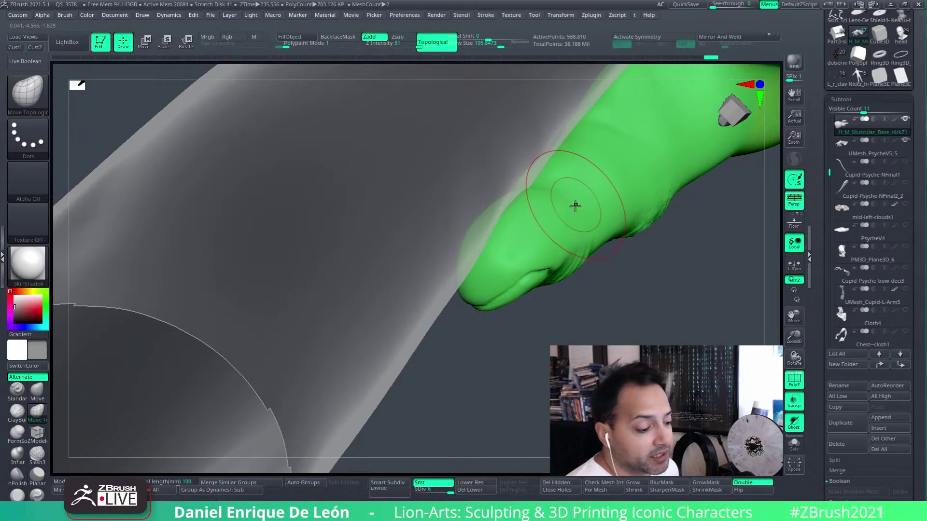
pyautogui.moveTo(575, 205); pyautogui.dragTo(553, 233, button='right')
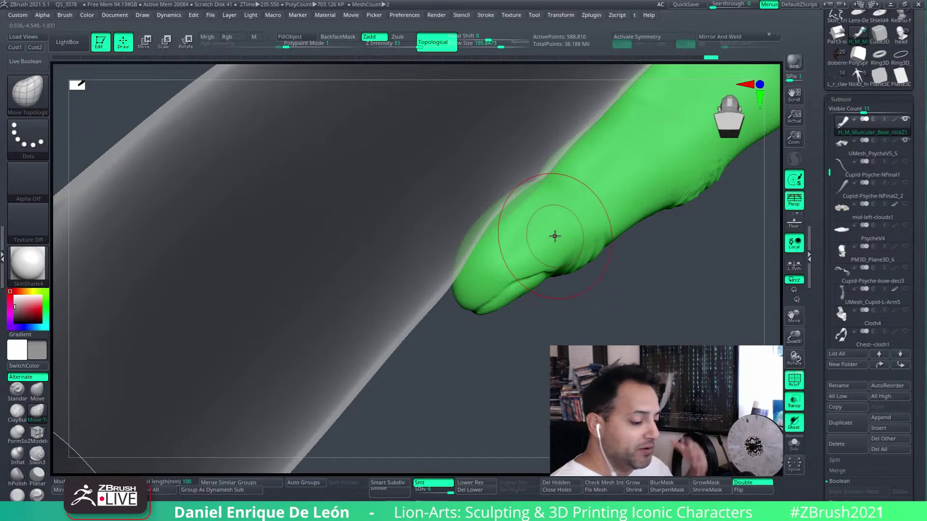
# Step: Make UMesh_PsycheV5_5 active and nudge the forearm's edge along the side of the index finger
pyautogui.keyDown('alt'); pyautogui.click(511, 222); pyautogui.keyUp('alt')
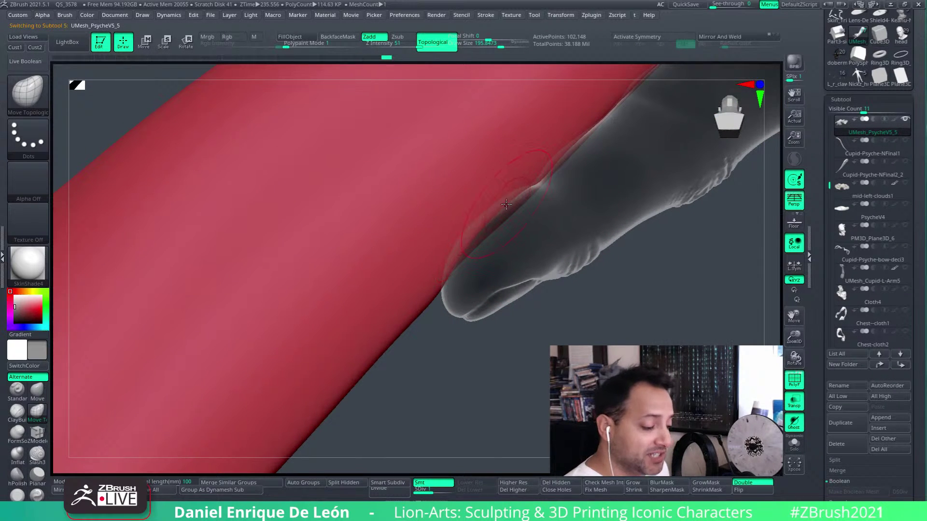
pyautogui.moveTo(514, 194); pyautogui.dragTo(502, 220, button='right')
pyautogui.moveTo(547, 178); pyautogui.dragTo(542, 183)
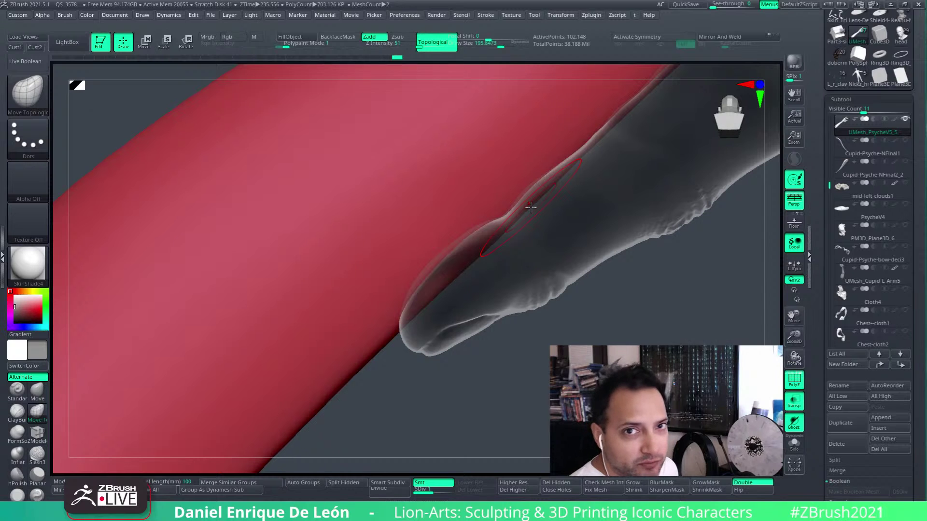
pyautogui.moveTo(540, 238); pyautogui.dragTo(575, 201)
# Step: Switch back to the H_M_Muscular_Base_nickZ1 hand and adjust the index finger's profile along the forearm edge
pyautogui.keyDown('alt'); pyautogui.click(575, 201); pyautogui.keyUp('alt')
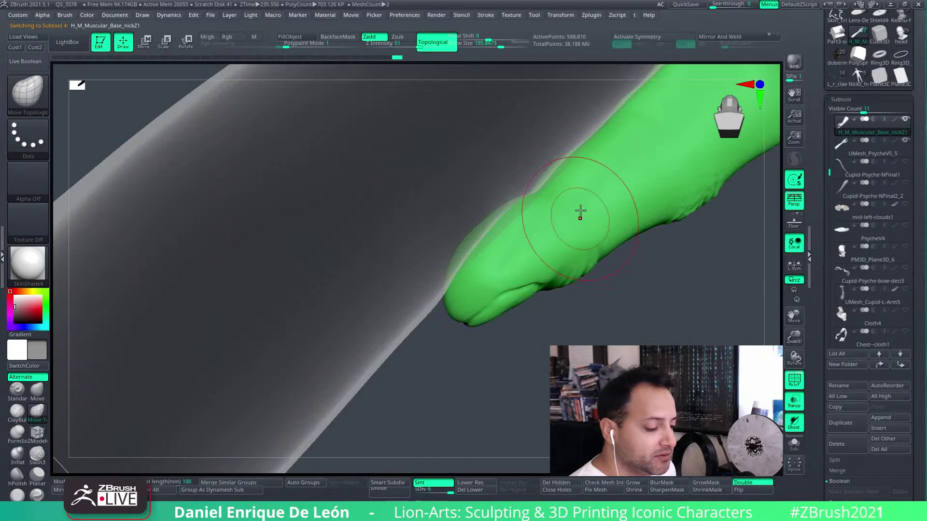
pyautogui.moveTo(562, 201); pyautogui.dragTo(561, 213, button='right')
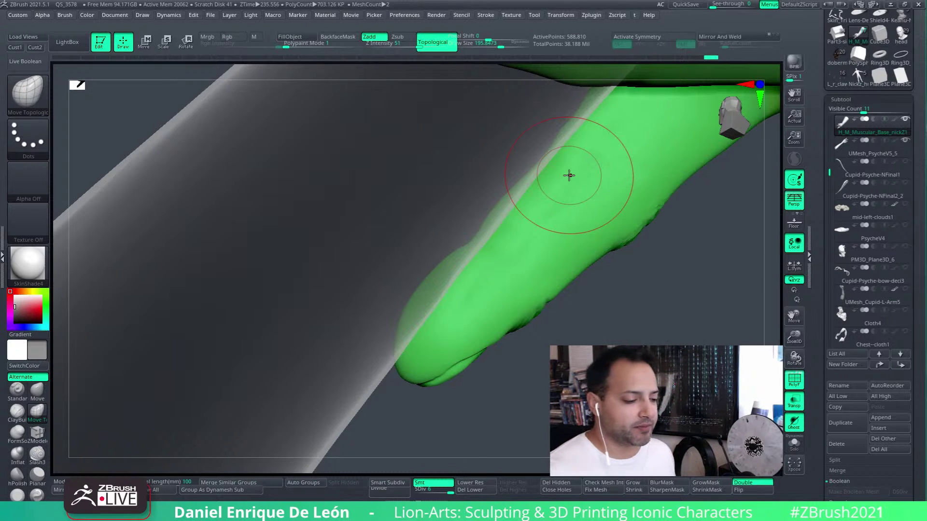
pyautogui.moveTo(589, 186); pyautogui.dragTo(551, 221, button='right')
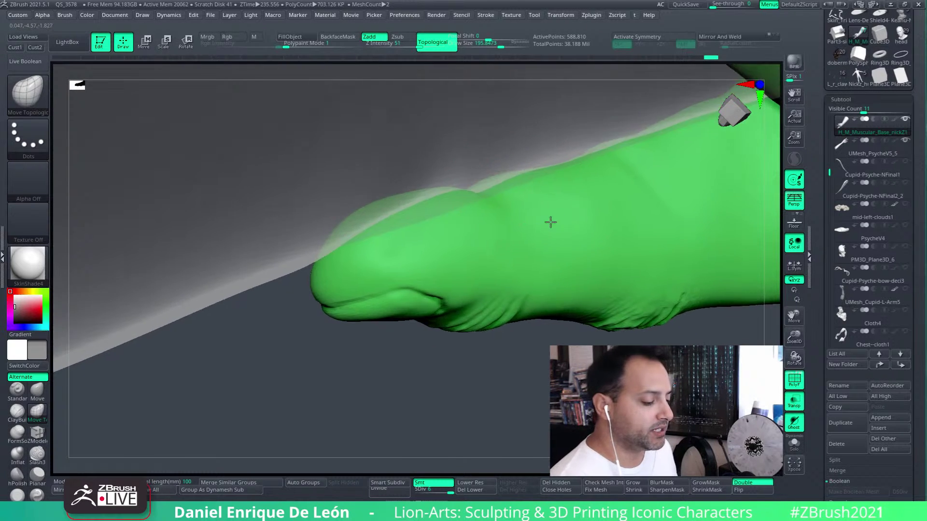
# Step: Make UMesh_PsycheV5_5 active, then smooth and reshape the forearm edge beneath the index finger's joints
pyautogui.keyDown('alt'); pyautogui.click(525, 137); pyautogui.keyUp('alt')
pyautogui.press('shift')
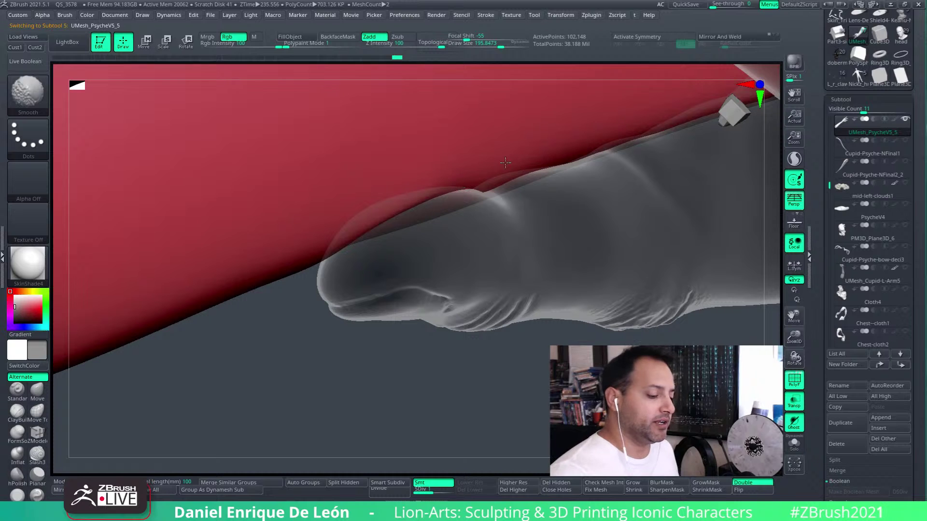
pyautogui.moveTo(522, 157); pyautogui.dragTo(503, 184, button='right')
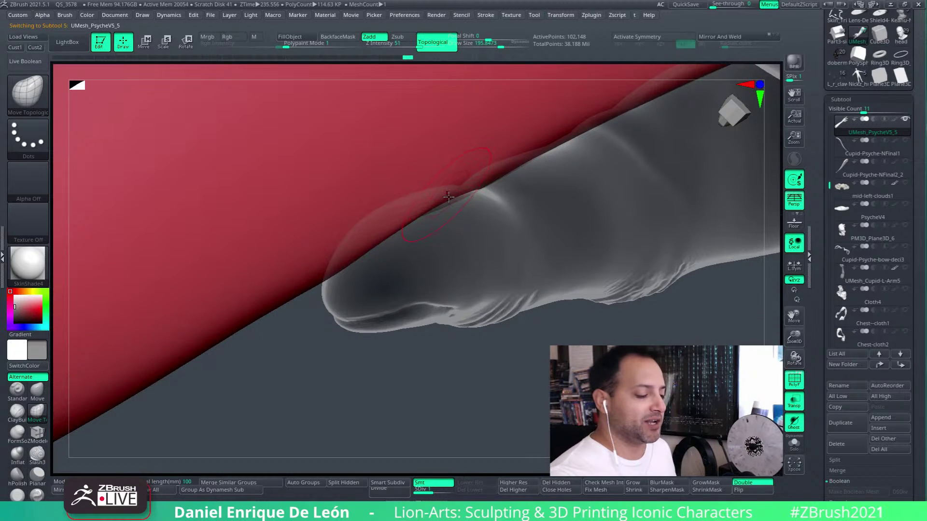
pyautogui.press('shift')
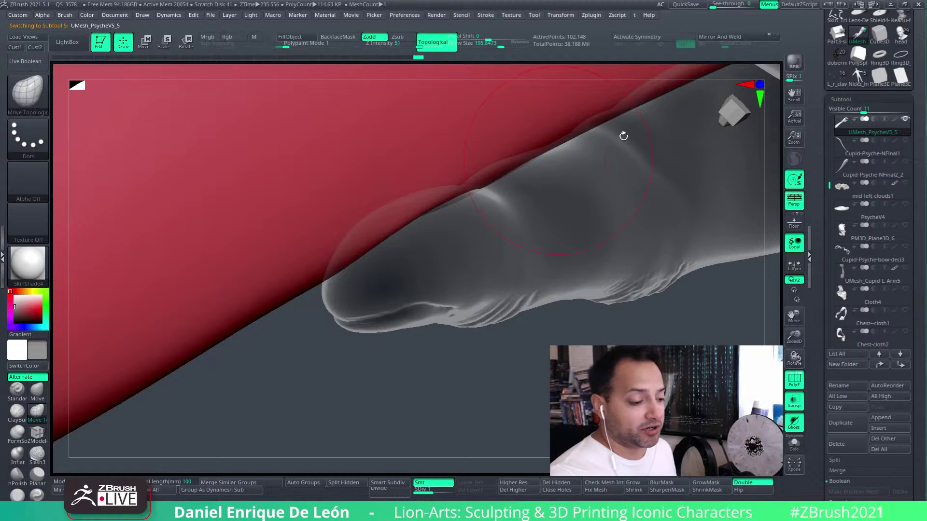
pyautogui.moveTo(621, 135); pyautogui.dragTo(576, 203, button='right')
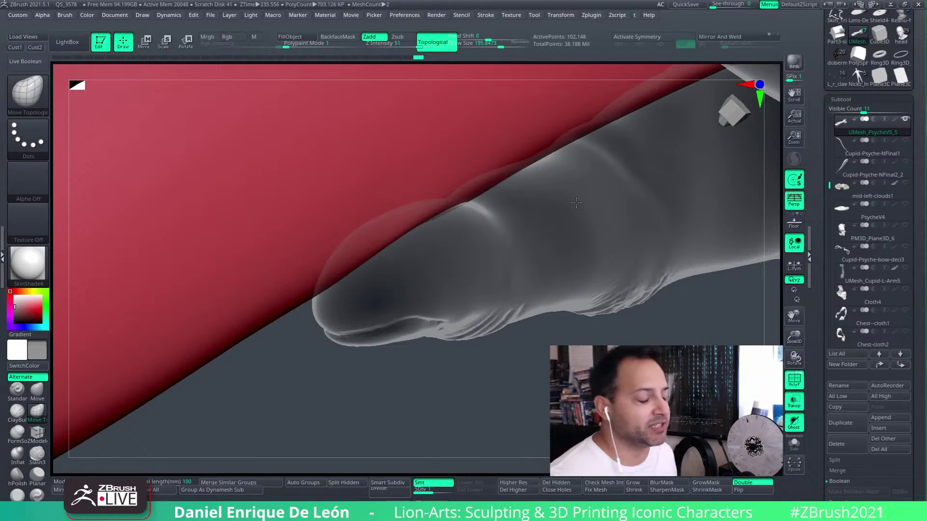
pyautogui.moveTo(576, 202)
pyautogui.mouseDown(button='right')
pyautogui.moveTo(571, 223)
pyautogui.moveTo(587, 206)
pyautogui.moveTo(547, 196)
pyautogui.moveTo(554, 224)
pyautogui.moveTo(550, 213)
pyautogui.moveTo(542, 247)
pyautogui.moveTo(572, 227)
pyautogui.moveTo(583, 265)
pyautogui.moveTo(545, 207)
pyautogui.moveTo(586, 173)
pyautogui.moveTo(555, 197)
pyautogui.moveTo(558, 182)
pyautogui.moveTo(575, 192)
pyautogui.moveTo(621, 290)
pyautogui.moveTo(597, 294)
pyautogui.moveTo(594, 165)
pyautogui.moveTo(567, 190)
pyautogui.moveTo(591, 214)
pyautogui.moveTo(578, 206)
pyautogui.moveTo(595, 147)
pyautogui.moveTo(586, 146)
pyautogui.mouseUp(button='right')
# Step: Make the H_M_Muscular_Base_nickZ1 hand active and adjust the palm side of the grip where it overlaps the forearm
pyautogui.keyDown('alt'); pyautogui.click(574, 234); pyautogui.keyUp('alt')
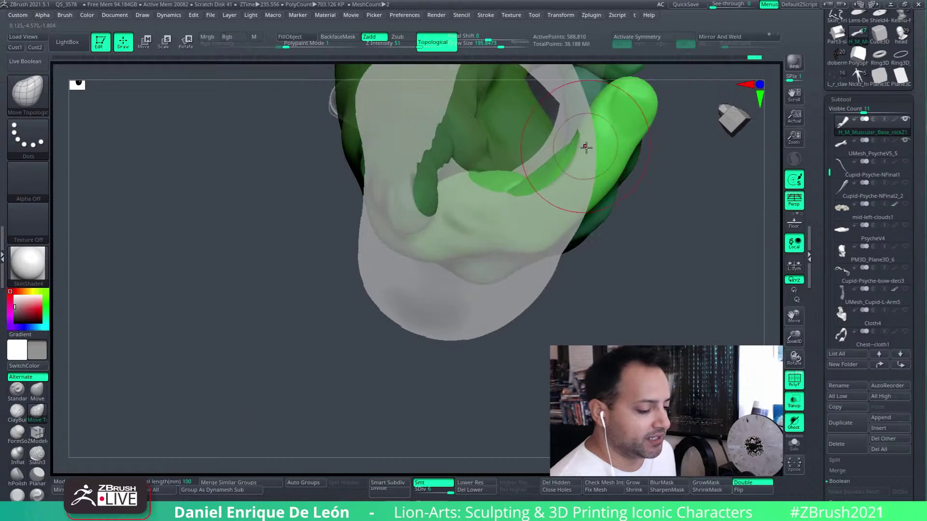
pyautogui.moveTo(502, 182)
pyautogui.mouseDown(button='right')
pyautogui.moveTo(502, 205)
pyautogui.moveTo(516, 185)
pyautogui.mouseUp(button='right')
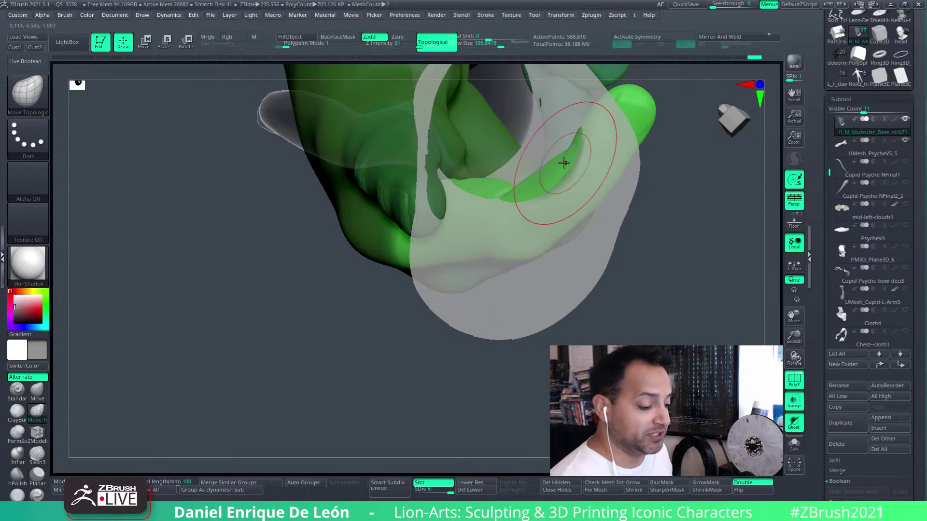
pyautogui.moveTo(551, 183); pyautogui.dragTo(571, 247, button='right')
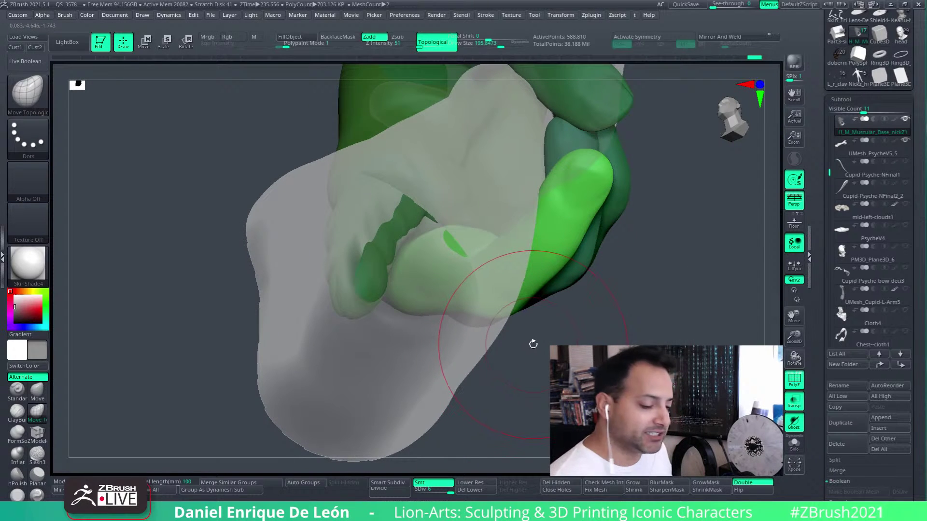
# Step: Switch to the dog-on-rock tool, turn off transparency, and examine the dog's wounded chest and legs
pyautogui.click(833, 84)
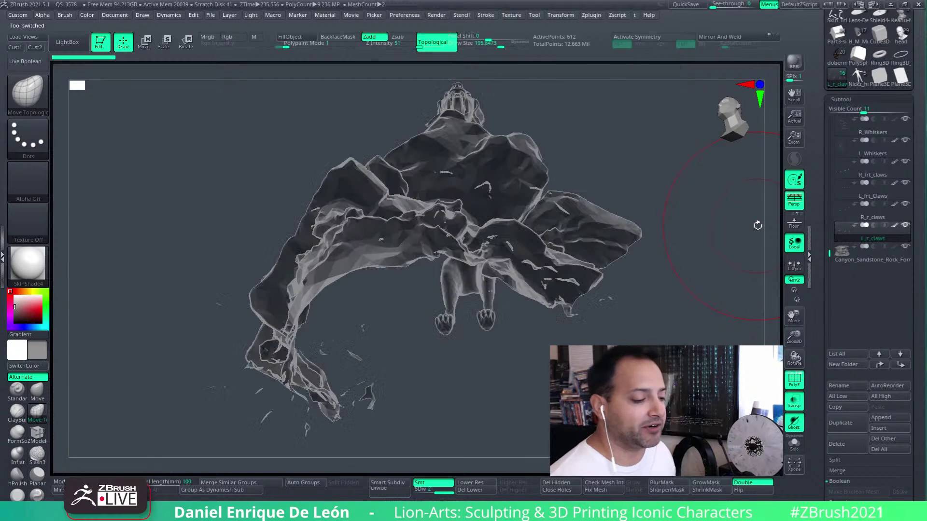
pyautogui.moveTo(680, 207); pyautogui.dragTo(687, 336)
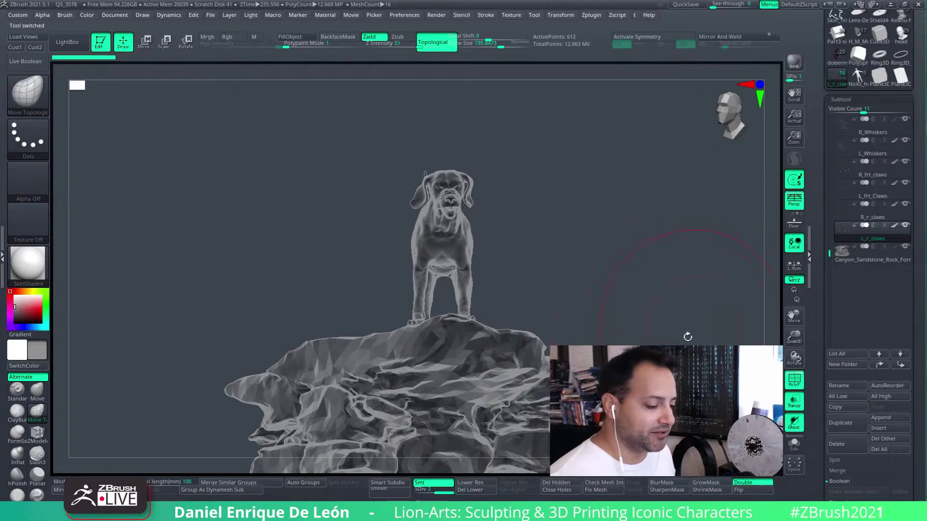
pyautogui.moveTo(461, 257); pyautogui.dragTo(575, 328)
pyautogui.click(796, 404)
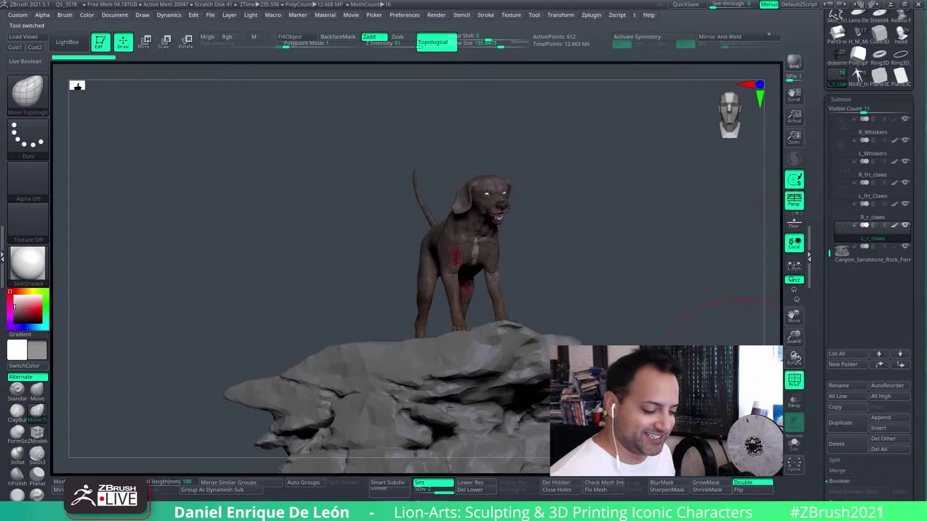
pyautogui.keyDown('alt'); pyautogui.moveTo(626, 148); pyautogui.dragTo(486, 406); pyautogui.keyUp('alt')
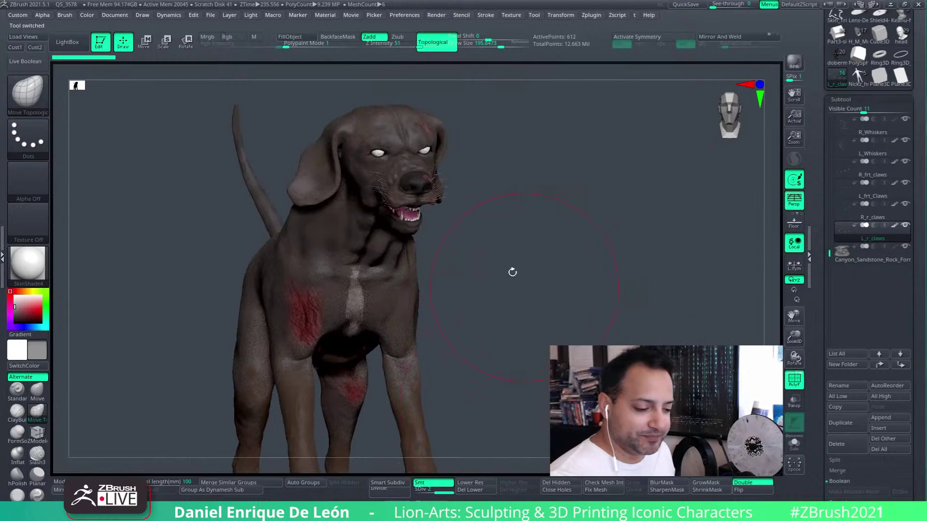
pyautogui.moveTo(454, 195); pyautogui.dragTo(512, 249)
pyautogui.keyDown('alt'); pyautogui.moveTo(575, 188); pyautogui.dragTo(548, 209); pyautogui.keyUp('alt')
pyautogui.keyDown('alt'); pyautogui.moveTo(458, 223); pyautogui.dragTo(476, 270); pyautogui.keyUp('alt')
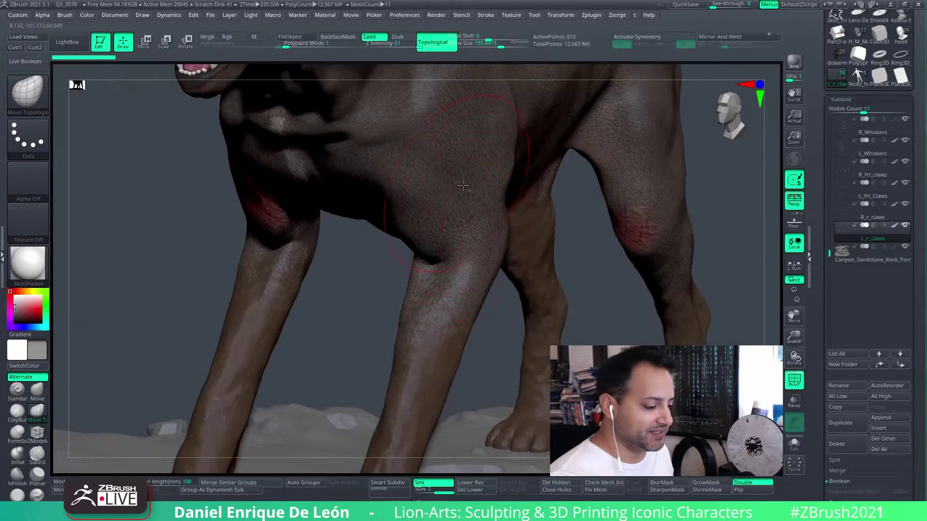
# Step: Make the ND-greatDane3-Injured-muddy1 subtool active and hide EyesOutter1 and EyesOutter2 to expose the dog's irises
pyautogui.keyDown('alt'); pyautogui.click(467, 216); pyautogui.keyUp('alt')
pyautogui.keyDown('alt'); pyautogui.moveTo(455, 178); pyautogui.dragTo(541, 386); pyautogui.keyUp('alt')
pyautogui.keyDown('alt'); pyautogui.moveTo(490, 227); pyautogui.dragTo(537, 306); pyautogui.keyUp('alt')
pyautogui.moveTo(537, 306); pyautogui.dragTo(607, 308, button='right')
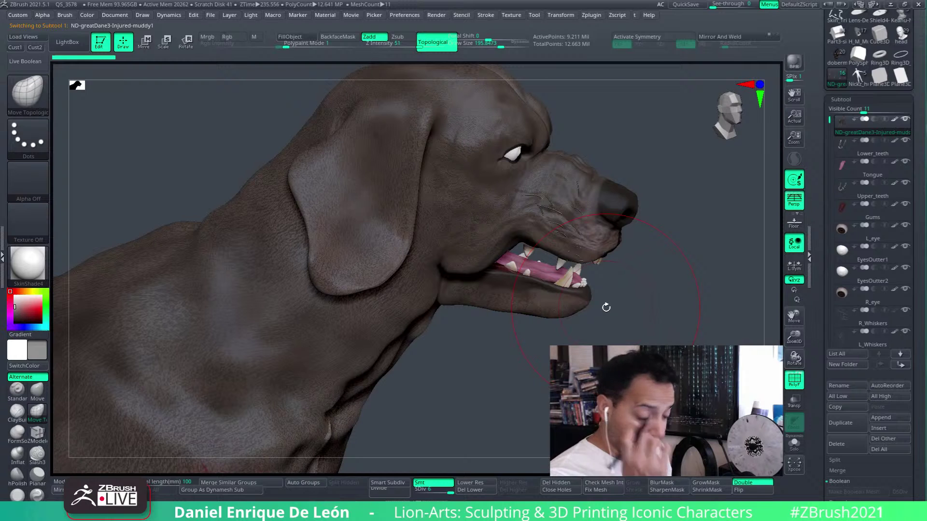
pyautogui.moveTo(603, 306); pyautogui.dragTo(501, 275, button='right')
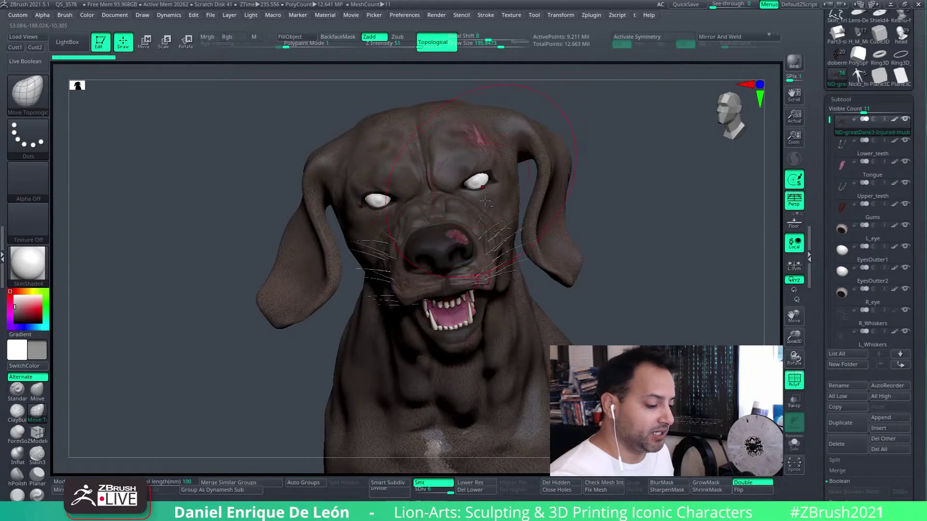
pyautogui.click(905, 247)
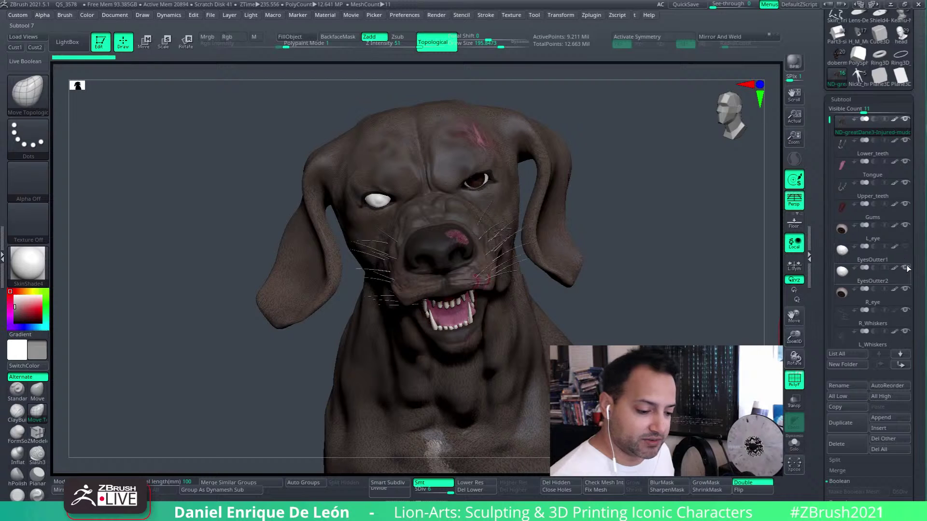
pyautogui.click(906, 268)
# Step: Examine the injured Great Dane's full pose on the rock from the side and front
pyautogui.moveTo(651, 317); pyautogui.dragTo(615, 254, button='right')
pyautogui.keyDown('alt'); pyautogui.moveTo(545, 246); pyautogui.dragTo(544, 225, button='right'); pyautogui.keyUp('alt')
pyautogui.moveTo(545, 266)
pyautogui.keyDown('alt'); pyautogui.mouseDown(button='right')
pyautogui.moveTo(555, 225)
pyautogui.moveTo(593, 217)
pyautogui.moveTo(619, 232)
pyautogui.moveTo(621, 264)
pyautogui.moveTo(610, 255)
pyautogui.moveTo(623, 213)
pyautogui.mouseUp(button='right'); pyautogui.keyUp('alt')
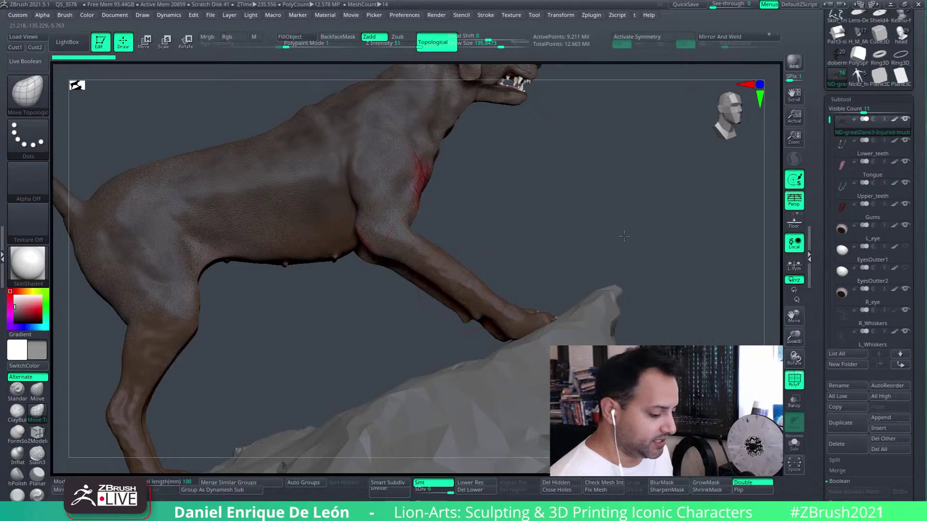
pyautogui.moveTo(623, 235)
pyautogui.mouseDown(button='right')
pyautogui.moveTo(629, 240)
pyautogui.moveTo(537, 321)
pyautogui.mouseUp(button='right')
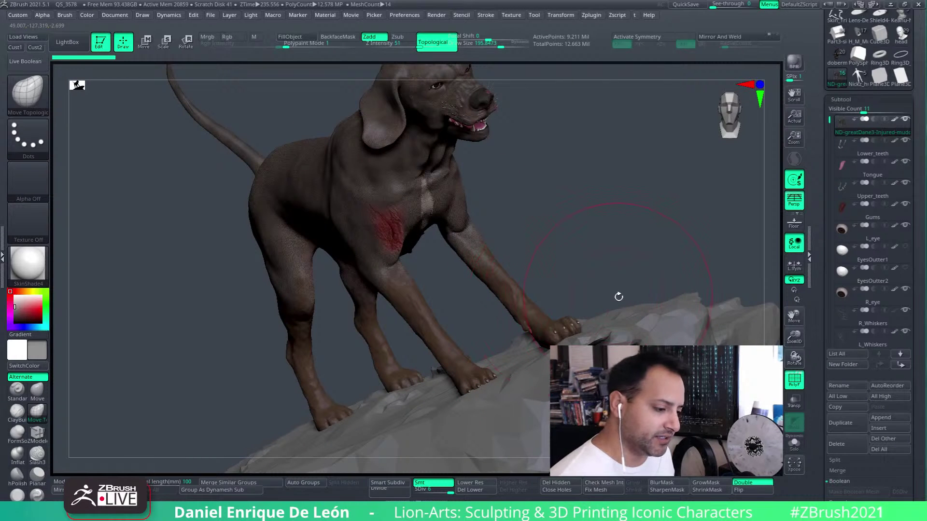
pyautogui.moveTo(592, 294); pyautogui.dragTo(560, 282, button='right')
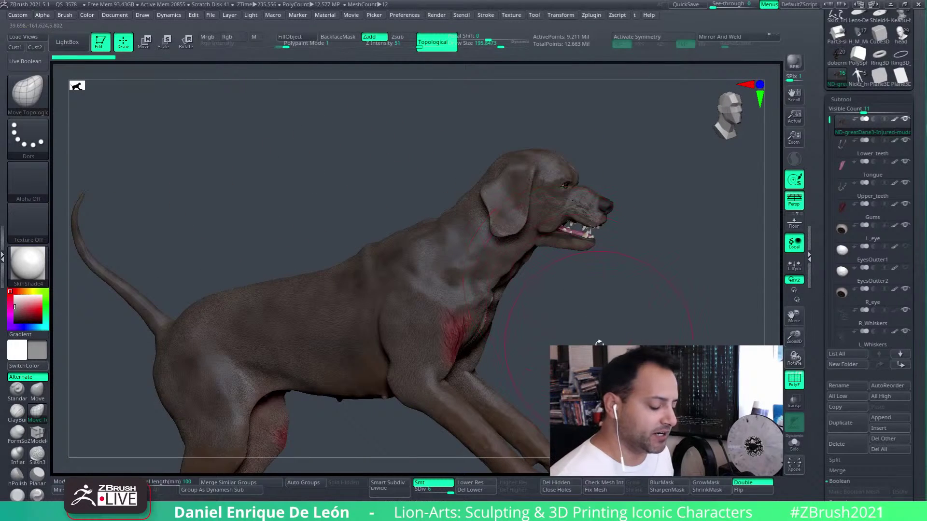
pyautogui.moveTo(476, 296)
pyautogui.mouseDown(button='right')
pyautogui.moveTo(562, 363)
pyautogui.moveTo(529, 292)
pyautogui.mouseUp(button='right')
pyautogui.moveTo(580, 315); pyautogui.dragTo(495, 290)
# Step: Switch back to the H_M_Muscular_Base_nickZ1 tool and frame the finger surfaces poking through the inside of the hollow forearm
pyautogui.click(897, 41)
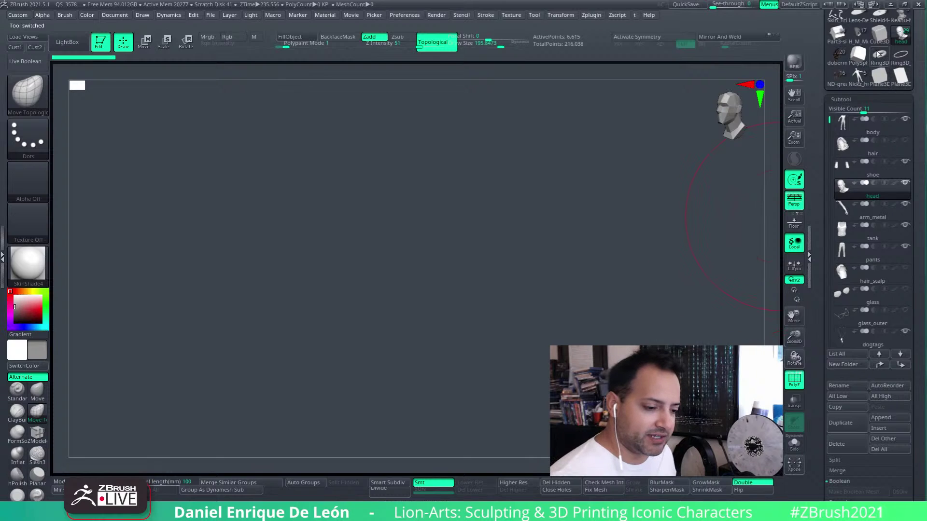
pyautogui.click(859, 38)
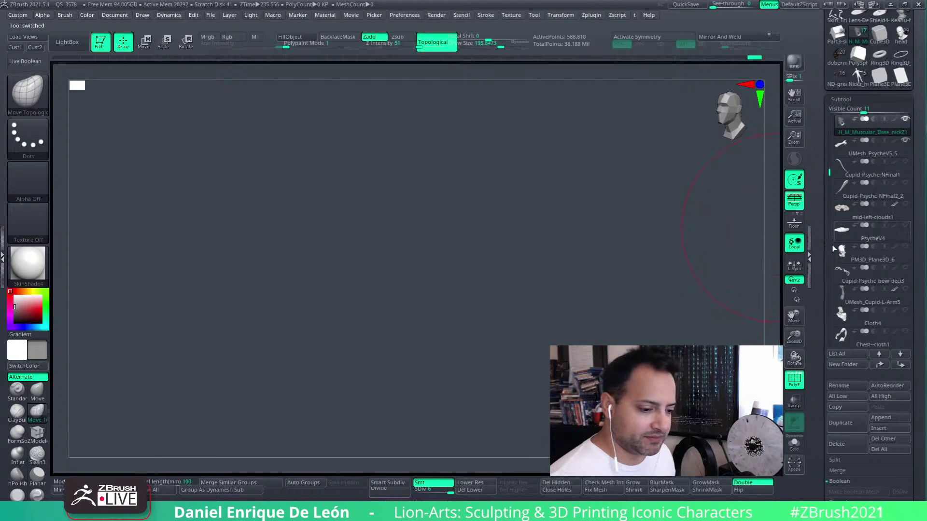
pyautogui.moveTo(497, 295)
pyautogui.mouseDown()
pyautogui.moveTo(447, 285)
pyautogui.moveTo(533, 255)
pyautogui.moveTo(520, 202)
pyautogui.moveTo(493, 266)
pyautogui.moveTo(522, 251)
pyautogui.moveTo(531, 344)
pyautogui.moveTo(567, 213)
pyautogui.moveTo(534, 244)
pyautogui.mouseUp()
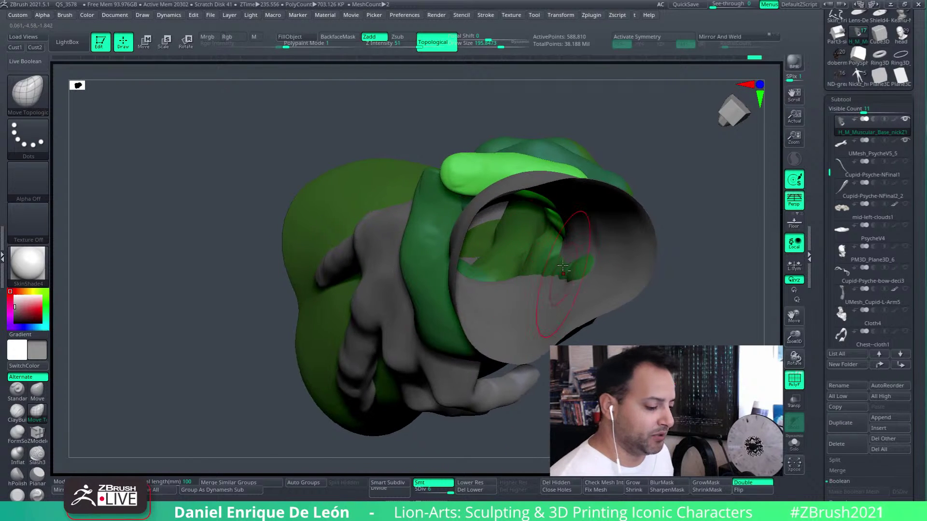
pyautogui.moveTo(565, 275)
pyautogui.keyDown('alt'); pyautogui.mouseDown(button='right')
pyautogui.moveTo(560, 266)
pyautogui.moveTo(570, 266)
pyautogui.mouseUp(button='right'); pyautogui.keyUp('alt')
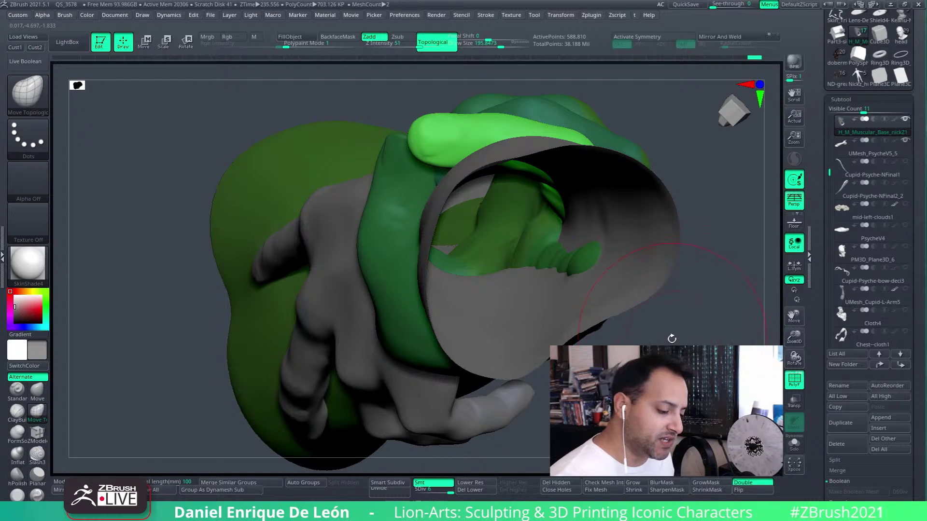
pyautogui.keyDown('ctrl'); pyautogui.click(668, 337); pyautogui.keyUp('ctrl')
pyautogui.keyDown('alt'); pyautogui.moveTo(656, 333); pyautogui.dragTo(663, 338); pyautogui.keyUp('alt')
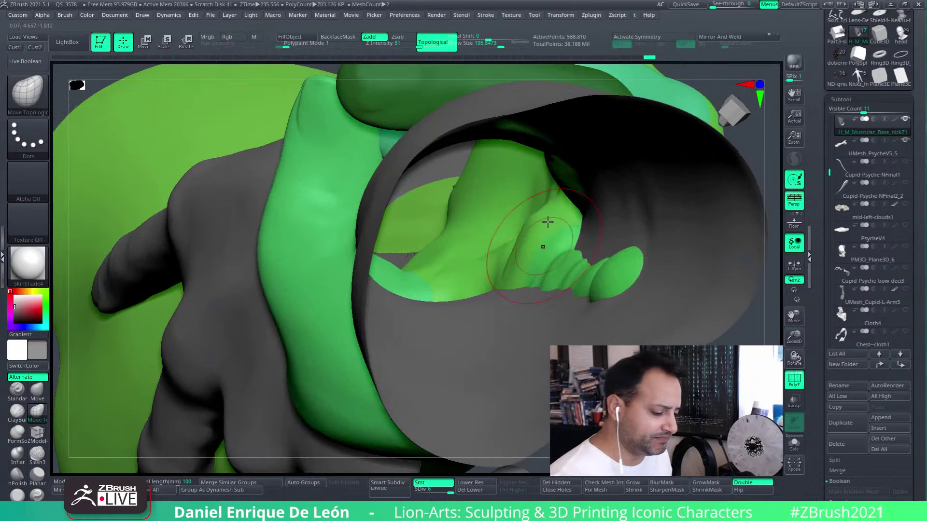
# Step: Set the draw size to about 291 and reshape and smooth the hand surfaces protruding inside the hollow forearm
pyautogui.click(506, 47)
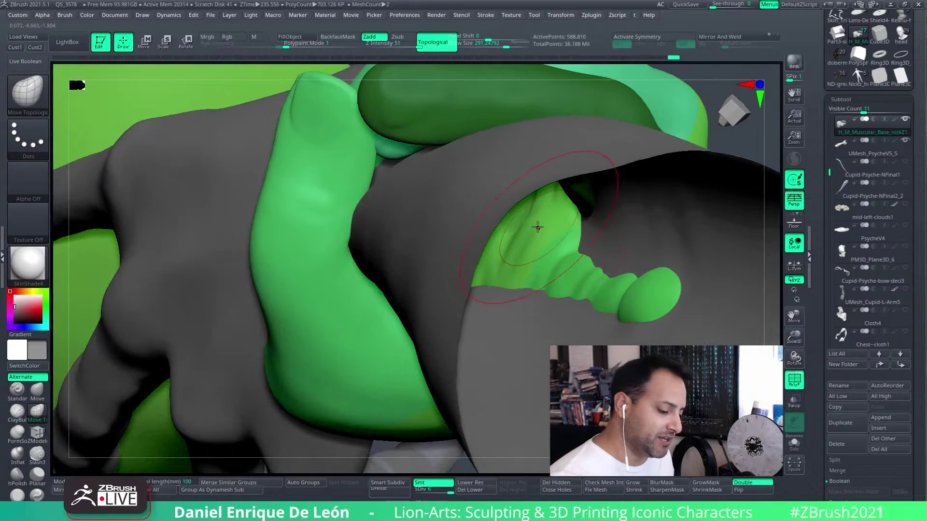
pyautogui.moveTo(538, 227)
pyautogui.keyDown('shift'); pyautogui.mouseDown()
pyautogui.moveTo(508, 249)
pyautogui.moveTo(529, 249)
pyautogui.mouseUp(); pyautogui.keyUp('shift')
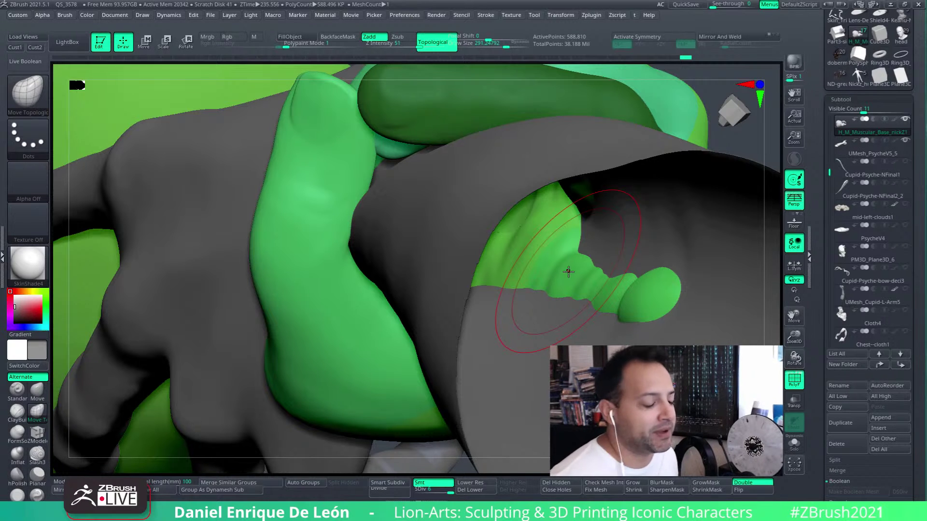
pyautogui.moveTo(568, 272); pyautogui.dragTo(560, 256)
pyautogui.moveTo(560, 256)
pyautogui.mouseDown(button='right')
pyautogui.moveTo(570, 261)
pyautogui.moveTo(548, 238)
pyautogui.mouseUp(button='right')
pyautogui.moveTo(540, 245); pyautogui.dragTo(560, 228)
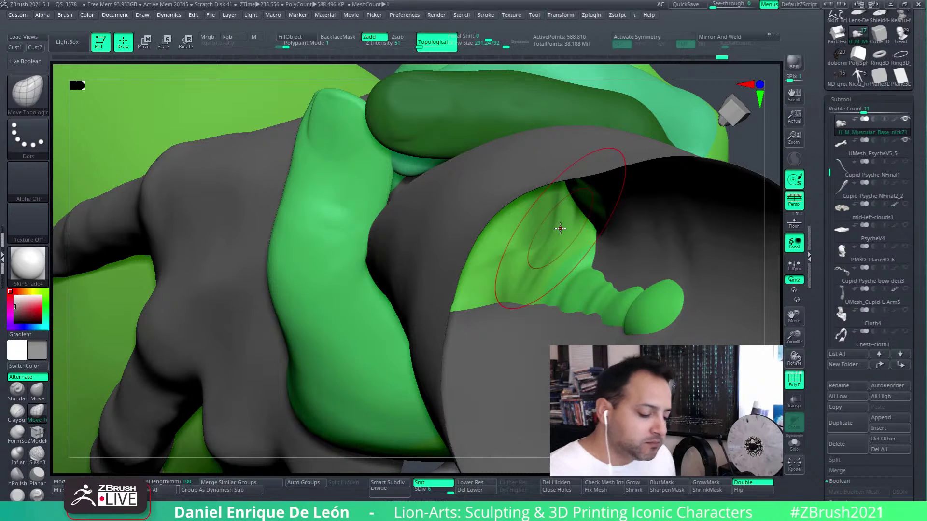
pyautogui.moveTo(603, 233); pyautogui.dragTo(565, 227, button='right')
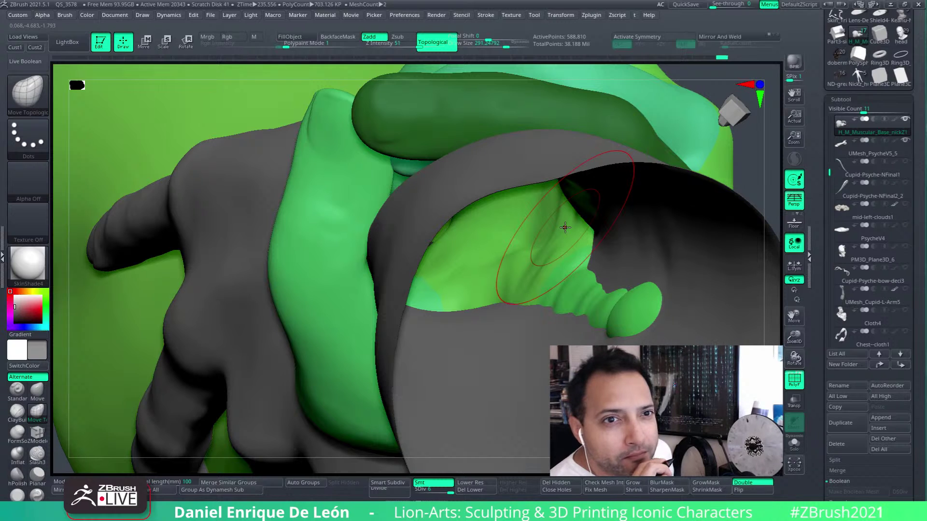
pyautogui.moveTo(668, 234)
pyautogui.mouseDown(button='right')
pyautogui.moveTo(642, 225)
pyautogui.moveTo(623, 193)
pyautogui.mouseUp(button='right')
pyautogui.press('shift')
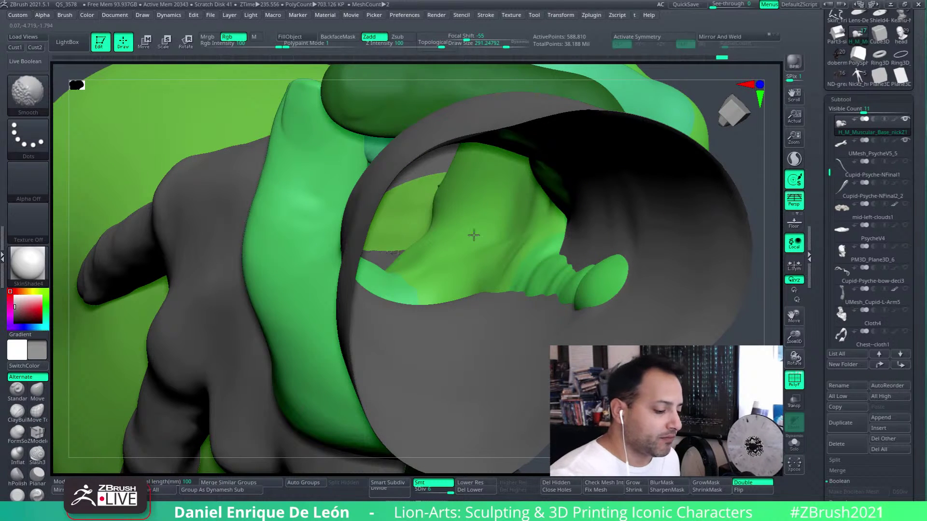
# Step: Set the draw size to about 255 and adjust the overlapping fingers visible through the forearm's open end
pyautogui.moveTo(473, 235)
pyautogui.mouseDown(button='right')
pyautogui.moveTo(517, 238)
pyautogui.moveTo(505, 205)
pyautogui.moveTo(521, 242)
pyautogui.mouseUp(button='right')
pyautogui.moveTo(521, 242)
pyautogui.keyDown('ctrl'); pyautogui.mouseDown(button='right')
pyautogui.moveTo(528, 233)
pyautogui.moveTo(531, 245)
pyautogui.moveTo(516, 239)
pyautogui.moveTo(574, 210)
pyautogui.moveTo(593, 258)
pyautogui.moveTo(559, 271)
pyautogui.moveTo(559, 381)
pyautogui.moveTo(594, 325)
pyautogui.moveTo(563, 247)
pyautogui.moveTo(574, 233)
pyautogui.mouseUp(button='right'); pyautogui.keyUp('ctrl')
pyautogui.click(509, 45)
pyautogui.moveTo(530, 255); pyautogui.dragTo(482, 255, button='right')
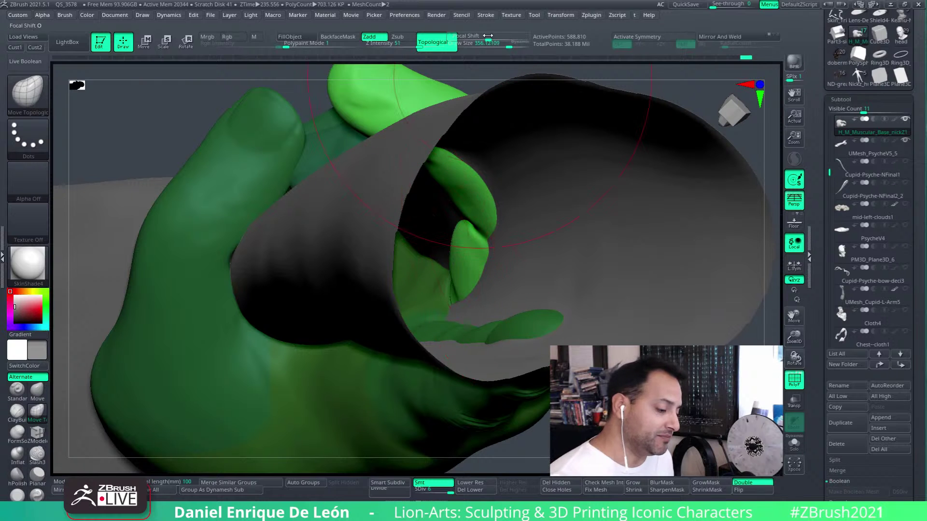
pyautogui.moveTo(507, 47); pyautogui.dragTo(503, 48)
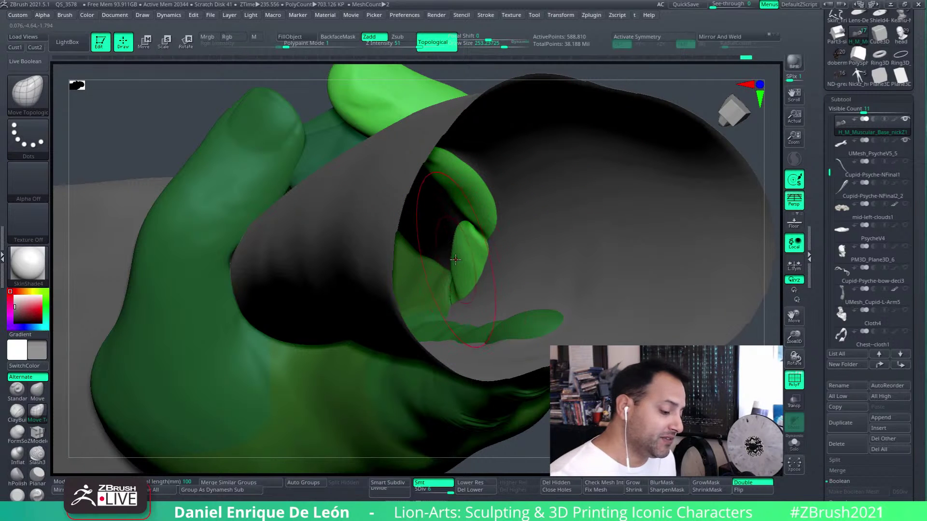
pyautogui.moveTo(459, 250); pyautogui.dragTo(461, 258, button='right')
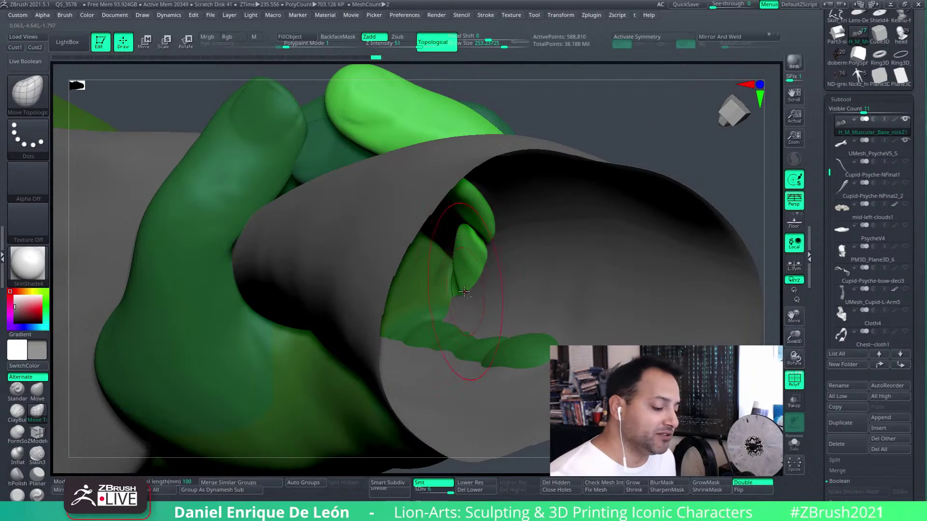
pyautogui.moveTo(464, 292)
pyautogui.mouseDown(button='right')
pyautogui.moveTo(540, 249)
pyautogui.moveTo(418, 341)
pyautogui.moveTo(485, 276)
pyautogui.mouseUp(button='right')
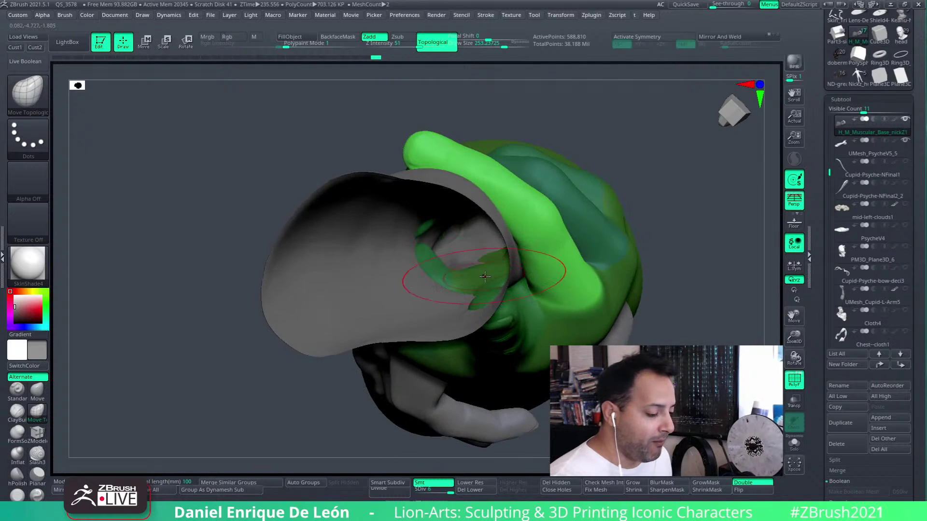
# Step: Reduce the draw size to about 175 and push the finger strip inside the forearm toward the forearm wall
pyautogui.moveTo(636, 291); pyautogui.dragTo(438, 247, button='right')
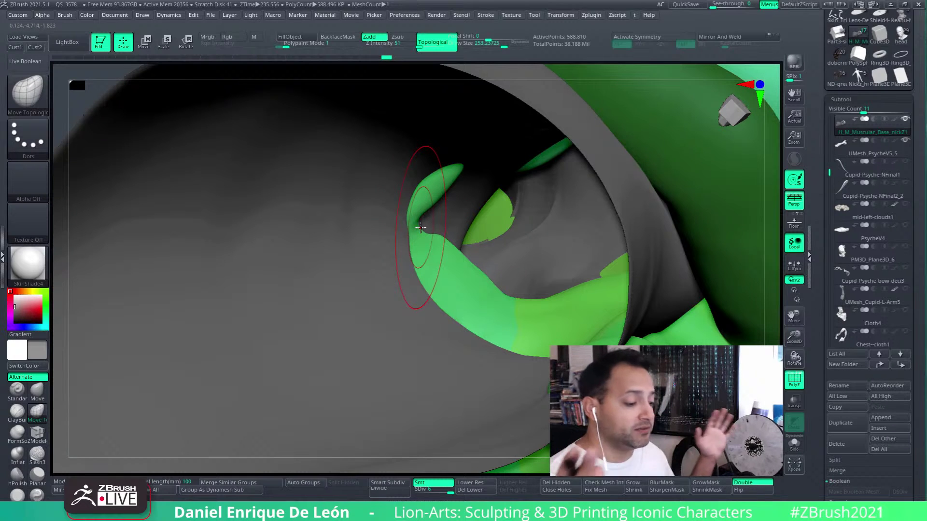
pyautogui.moveTo(421, 227); pyautogui.dragTo(463, 183, button='right')
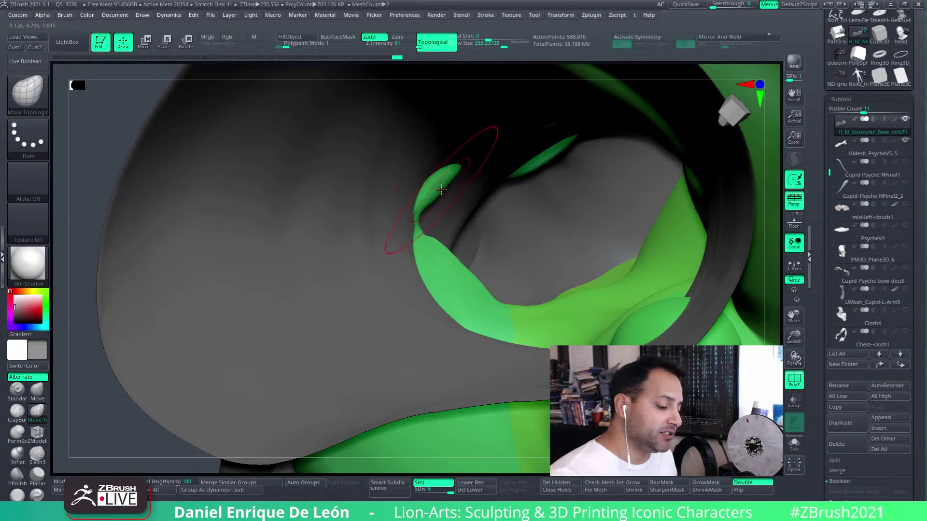
pyautogui.click(500, 44)
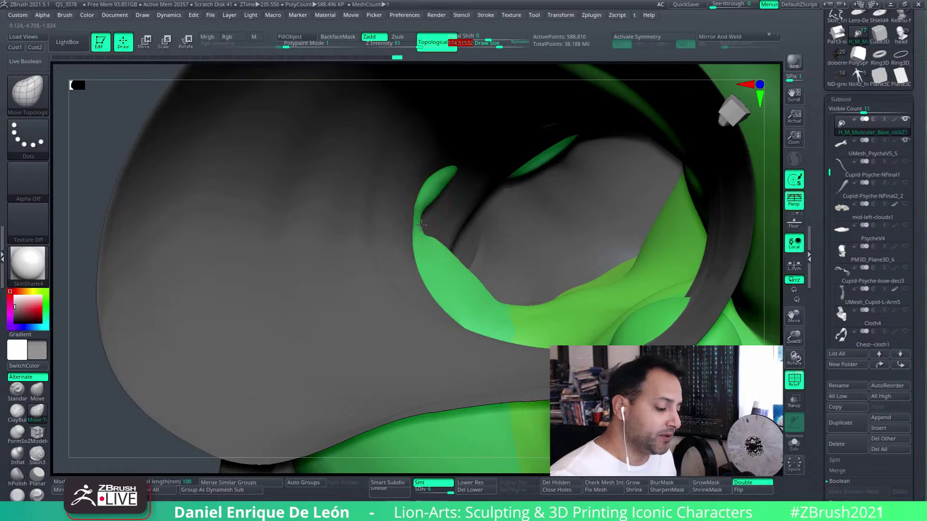
pyautogui.moveTo(422, 225); pyautogui.dragTo(438, 188, button='right')
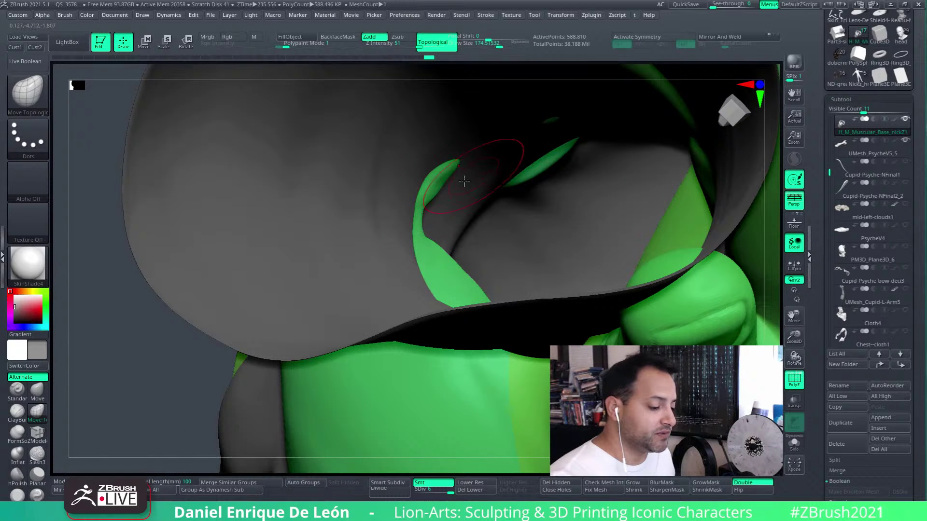
pyautogui.moveTo(446, 191); pyautogui.dragTo(450, 204, button='right')
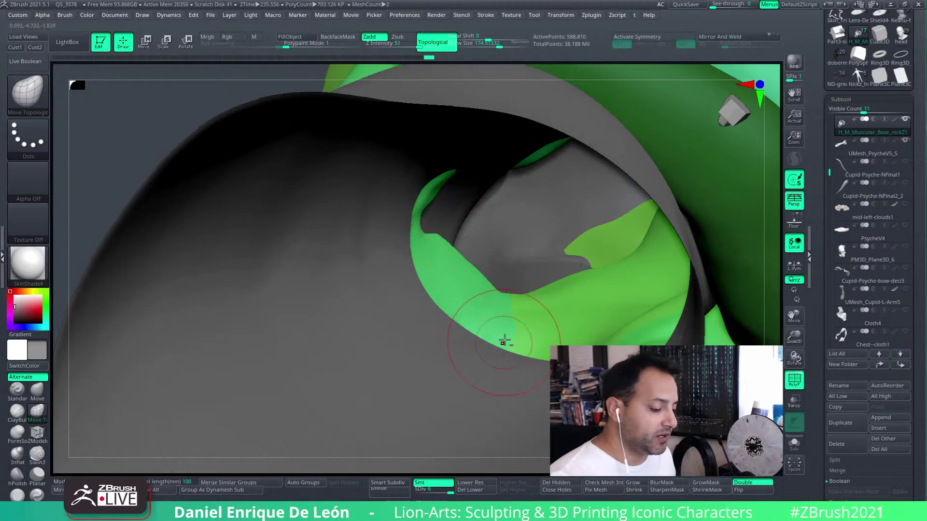
# Step: Move to the outside of the grip and reshape the thumb tip with a draw size of about 132
pyautogui.moveTo(503, 337)
pyautogui.keyDown('ctrl'); pyautogui.mouseDown(button='right')
pyautogui.moveTo(560, 285)
pyautogui.moveTo(523, 224)
pyautogui.moveTo(496, 251)
pyautogui.moveTo(513, 276)
pyautogui.moveTo(482, 272)
pyautogui.moveTo(455, 248)
pyautogui.moveTo(523, 231)
pyautogui.moveTo(481, 281)
pyautogui.moveTo(471, 265)
pyautogui.moveTo(534, 288)
pyautogui.mouseUp(button='right'); pyautogui.keyUp('ctrl')
pyautogui.keyDown('ctrl'); pyautogui.moveTo(525, 236); pyautogui.dragTo(528, 257, button='right'); pyautogui.keyUp('ctrl')
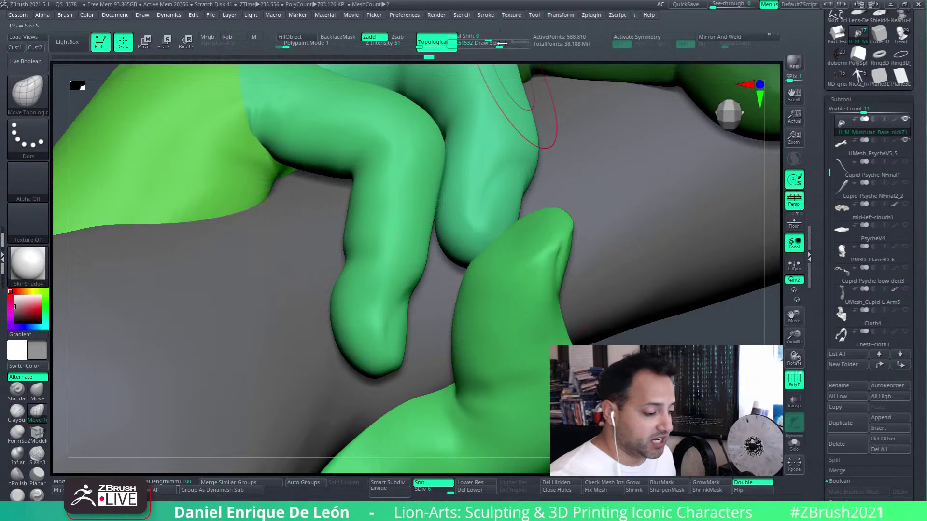
pyautogui.moveTo(500, 44); pyautogui.dragTo(493, 47)
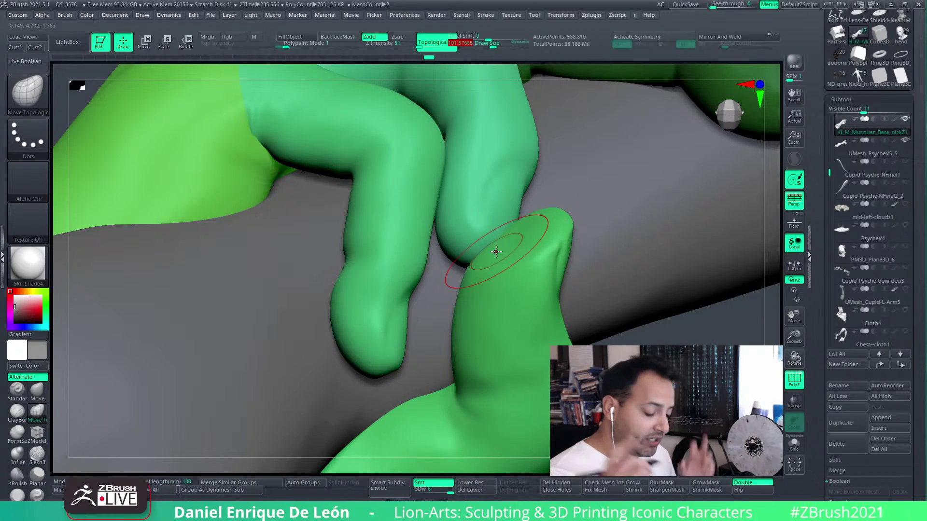
pyautogui.moveTo(496, 252); pyautogui.dragTo(520, 278, button='right')
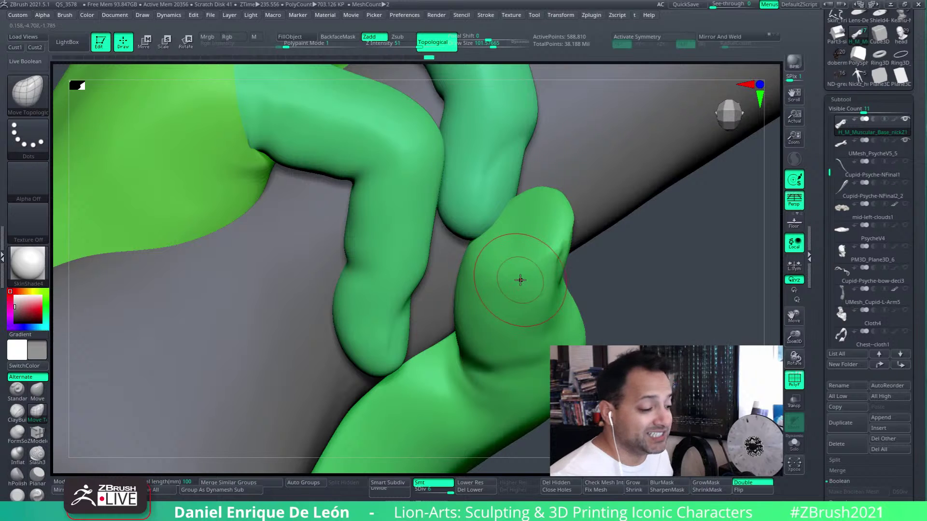
pyautogui.moveTo(493, 46); pyautogui.dragTo(497, 46)
pyautogui.moveTo(531, 222); pyautogui.dragTo(533, 220)
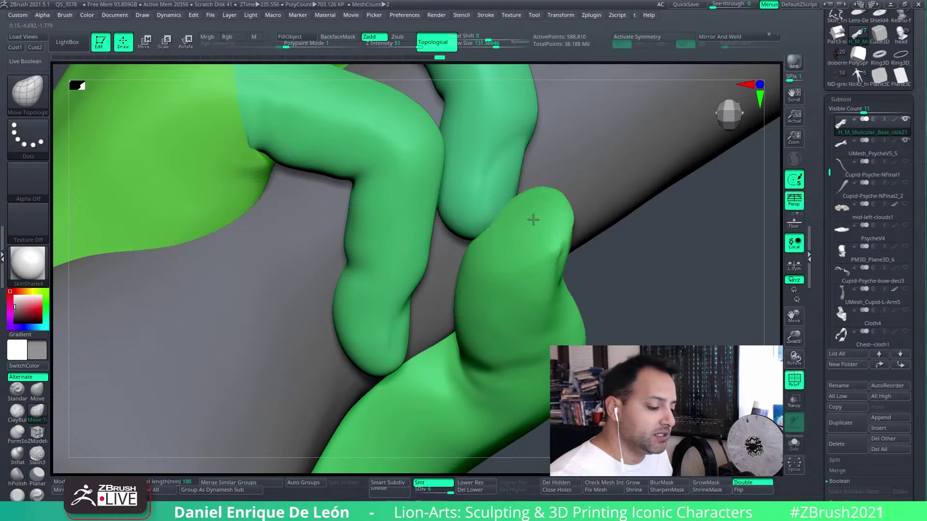
# Step: Refine and smooth the thumb's tip beside the neighbouring finger, using a draw size of about 137 for the reshaping
pyautogui.moveTo(506, 242)
pyautogui.mouseDown(button='right')
pyautogui.moveTo(555, 207)
pyautogui.moveTo(573, 124)
pyautogui.mouseUp(button='right')
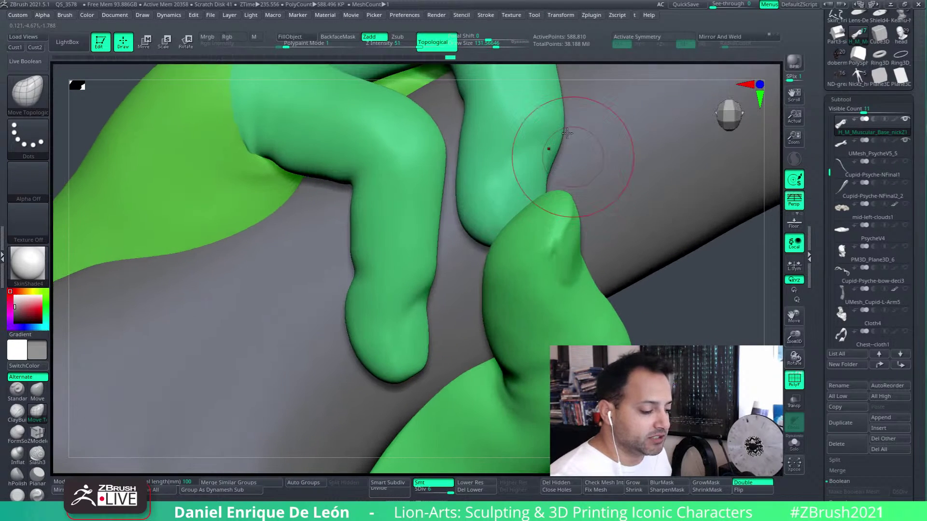
pyautogui.moveTo(501, 43); pyautogui.dragTo(507, 43)
pyautogui.moveTo(521, 144)
pyautogui.mouseDown(button='right')
pyautogui.moveTo(560, 239)
pyautogui.moveTo(580, 212)
pyautogui.moveTo(600, 207)
pyautogui.moveTo(548, 207)
pyautogui.moveTo(588, 211)
pyautogui.mouseUp(button='right')
pyautogui.moveTo(502, 43); pyautogui.dragTo(496, 43)
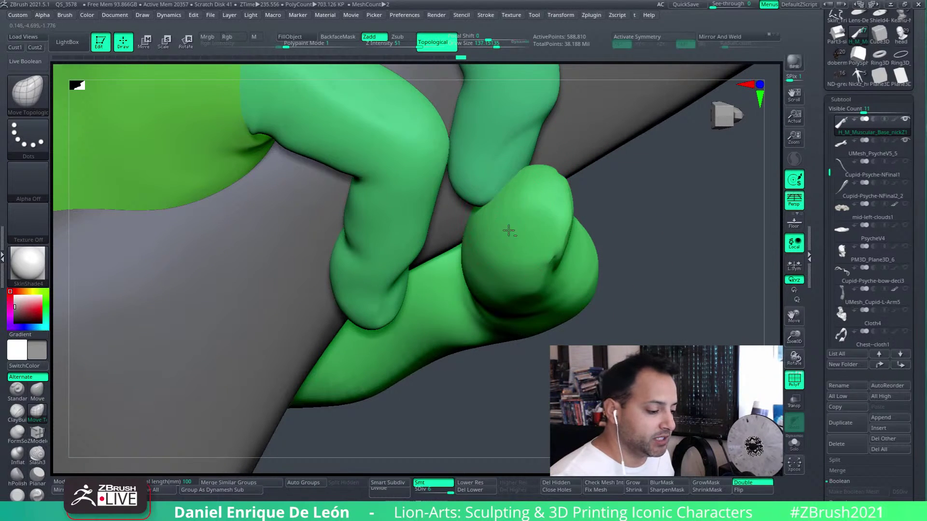
pyautogui.press('shift')
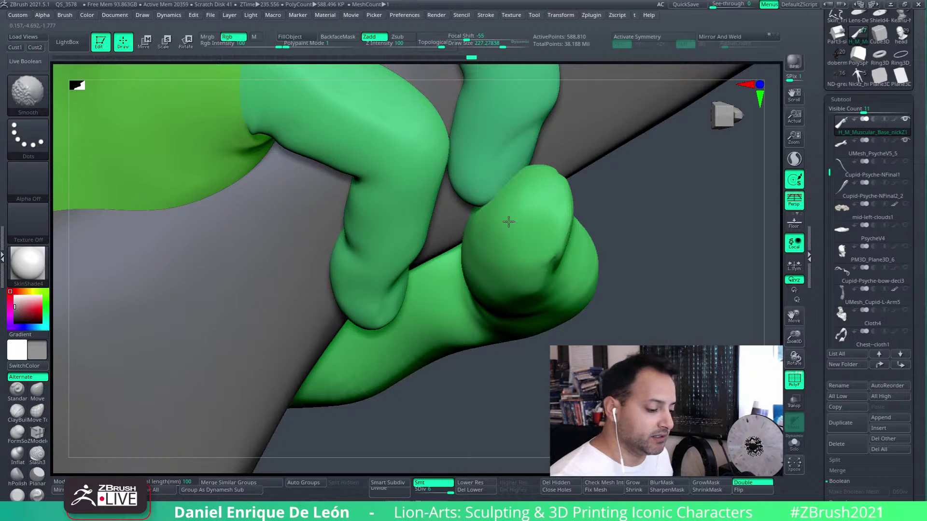
pyautogui.moveTo(489, 263); pyautogui.dragTo(534, 207, button='right')
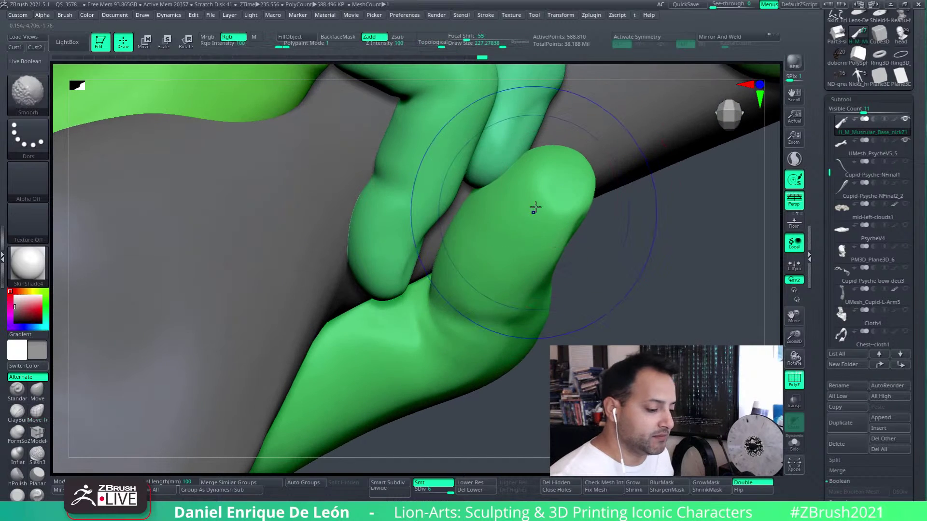
# Step: Start a crease at the thumb's bent joint with the Slash3 brush, using Z Intensity 38 and a draw size of about 60
pyautogui.moveTo(532, 305)
pyautogui.keyDown('alt'); pyautogui.mouseDown(button='right')
pyautogui.moveTo(554, 244)
pyautogui.moveTo(542, 161)
pyautogui.moveTo(523, 274)
pyautogui.moveTo(549, 269)
pyautogui.mouseUp(button='right'); pyautogui.keyUp('alt')
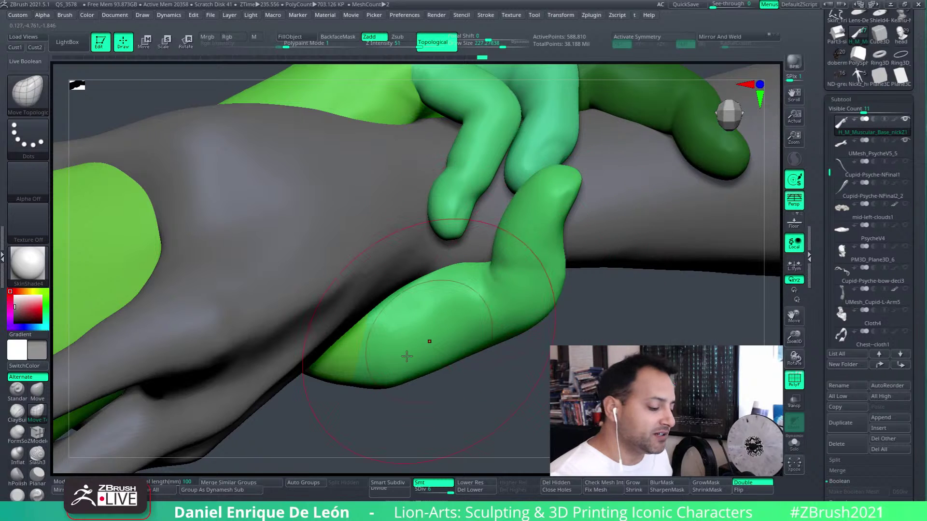
pyautogui.click(43, 452)
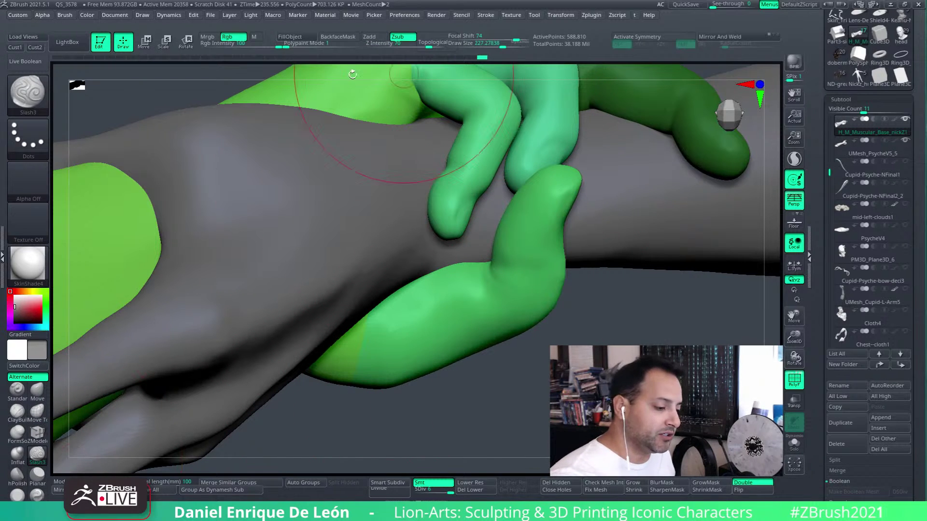
pyautogui.moveTo(428, 46); pyautogui.dragTo(411, 46)
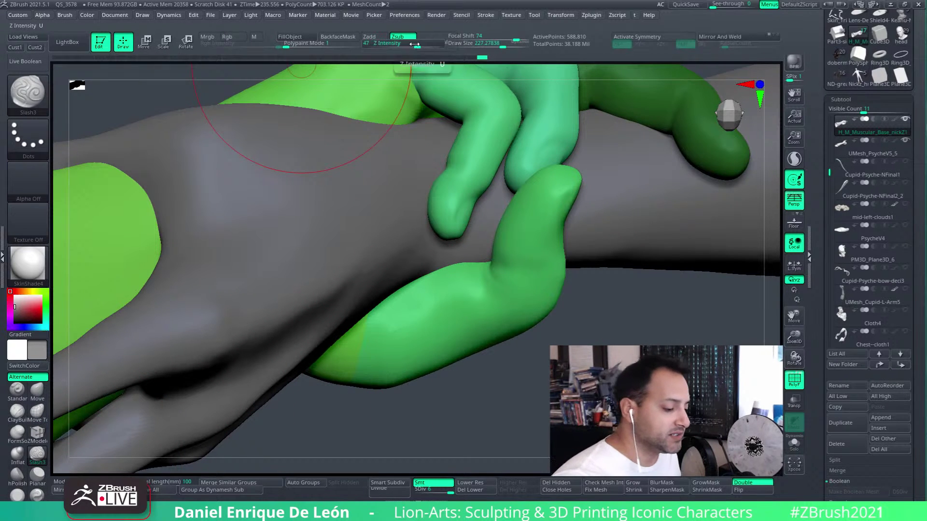
pyautogui.moveTo(502, 43); pyautogui.dragTo(497, 43)
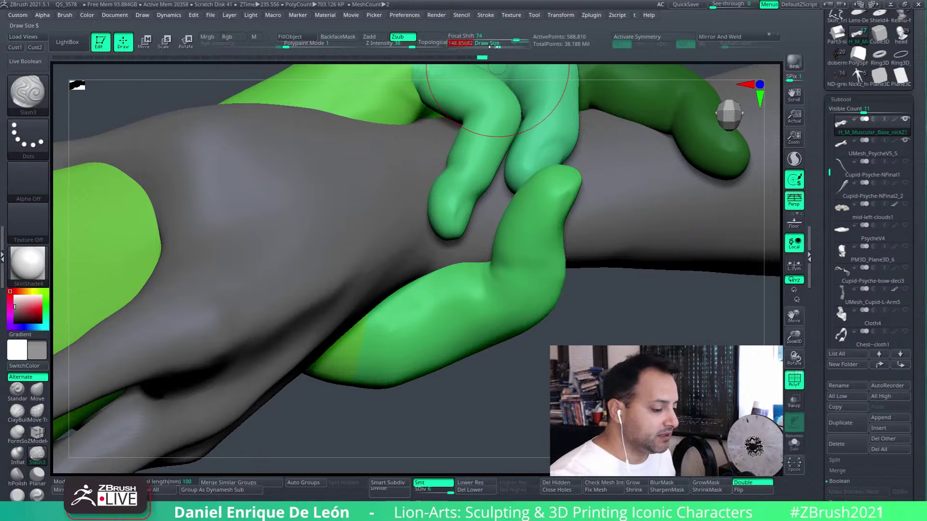
pyautogui.moveTo(507, 284); pyautogui.dragTo(513, 302, button='right')
pyautogui.moveTo(498, 43); pyautogui.dragTo(484, 47)
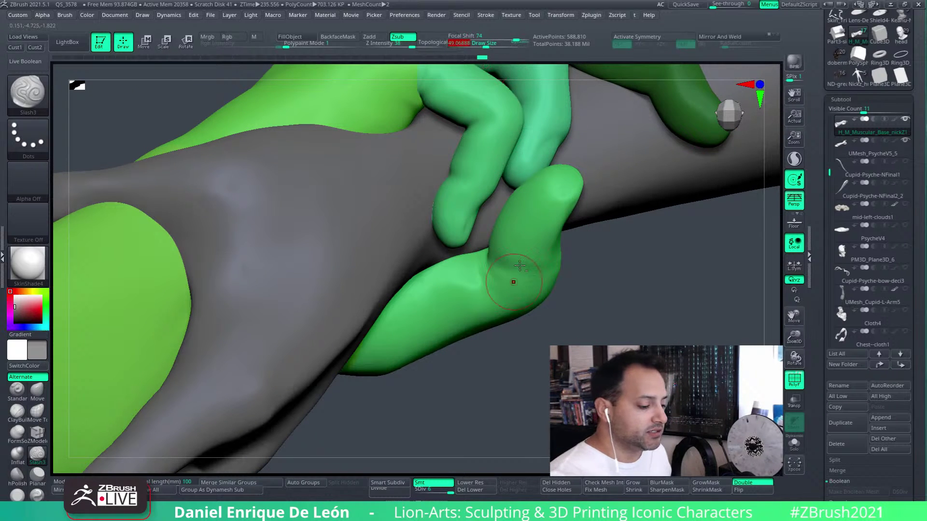
pyautogui.moveTo(512, 241); pyautogui.dragTo(526, 191, button='right')
pyautogui.moveTo(490, 50)
pyautogui.mouseDown()
pyautogui.moveTo(480, 48)
pyautogui.moveTo(490, 44)
pyautogui.mouseUp()
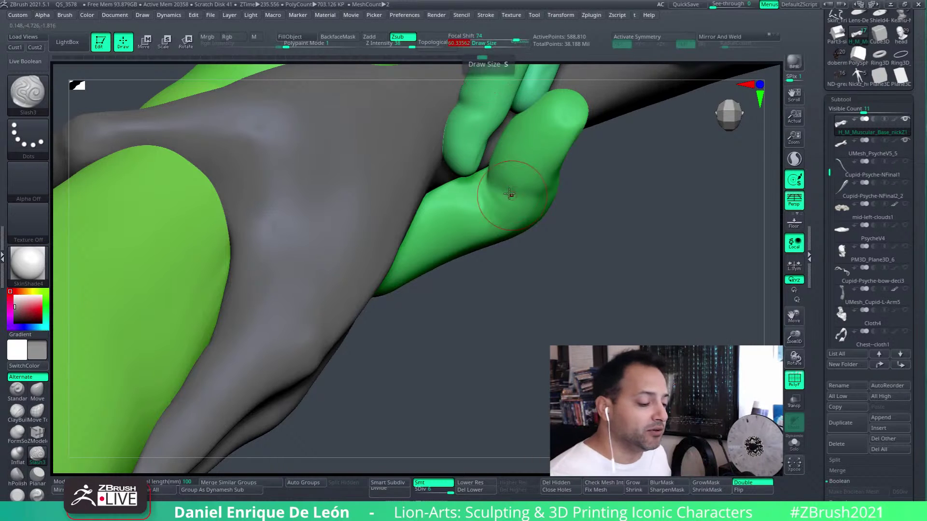
pyautogui.moveTo(511, 192)
pyautogui.mouseDown(button='right')
pyautogui.moveTo(534, 224)
pyautogui.moveTo(501, 156)
pyautogui.mouseUp(button='right')
pyautogui.keyDown('alt'); pyautogui.moveTo(497, 186); pyautogui.dragTo(558, 218, button='right'); pyautogui.keyUp('alt')
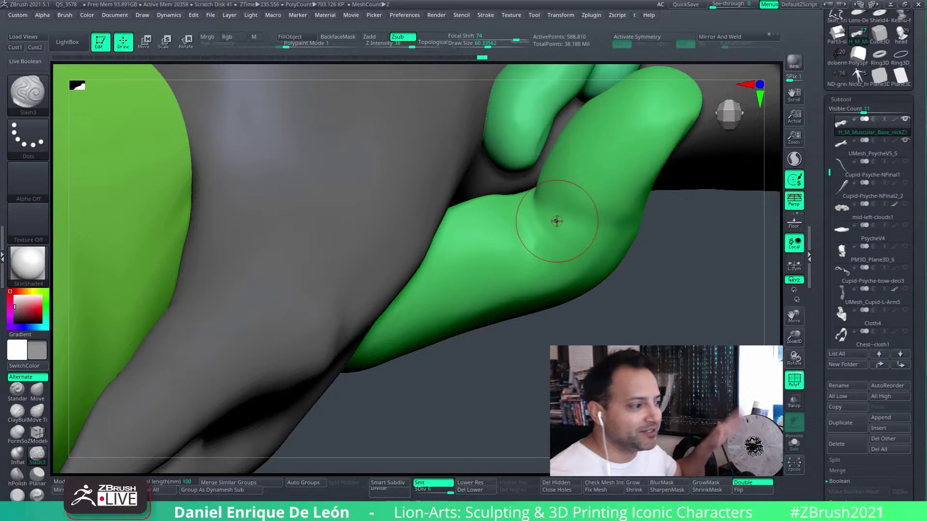
pyautogui.moveTo(542, 217)
pyautogui.mouseDown(button='right')
pyautogui.moveTo(550, 248)
pyautogui.moveTo(563, 242)
pyautogui.moveTo(569, 265)
pyautogui.moveTo(543, 222)
pyautogui.moveTo(549, 235)
pyautogui.moveTo(531, 233)
pyautogui.moveTo(563, 207)
pyautogui.mouseUp(button='right')
# Step: Reduce the draw size to about 49 and define the skin fold across the inside of the thumb's bent joint
pyautogui.press('[')
pyautogui.press('[')
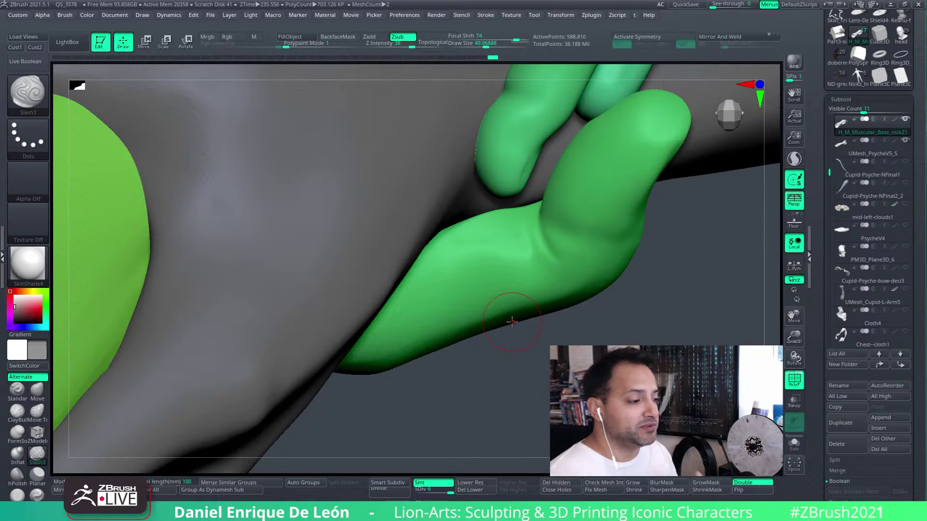
pyautogui.moveTo(553, 258)
pyautogui.mouseDown(button='right')
pyautogui.moveTo(571, 232)
pyautogui.moveTo(565, 246)
pyautogui.mouseUp(button='right')
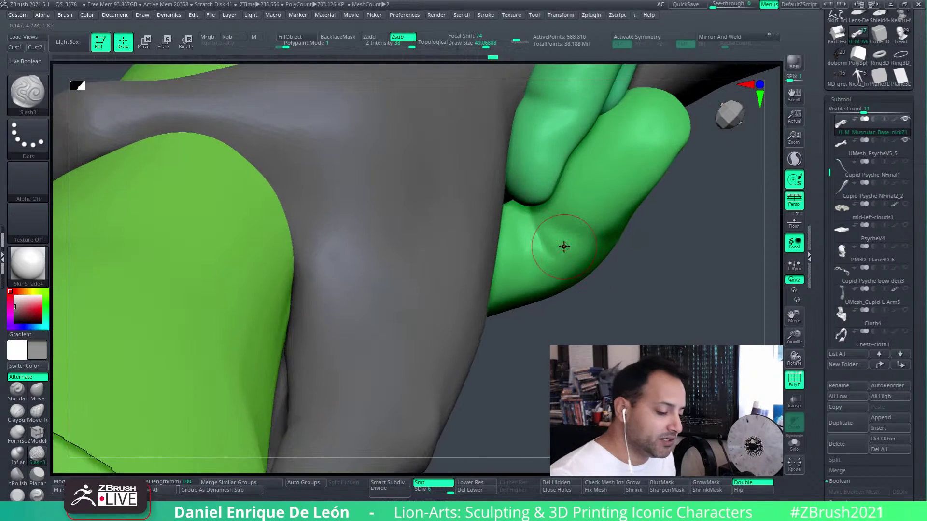
pyautogui.moveTo(571, 213); pyautogui.dragTo(542, 197, button='right')
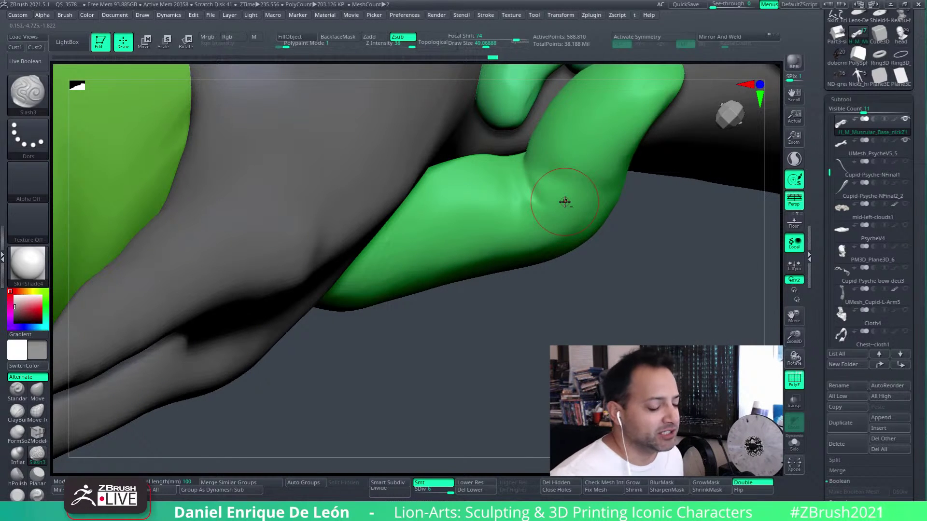
# Step: Add finer wrinkles beside the thumb joint's fold with a draw size of about 35, softening the crease where it is too sharp
pyautogui.moveTo(565, 202); pyautogui.dragTo(519, 87, button='right')
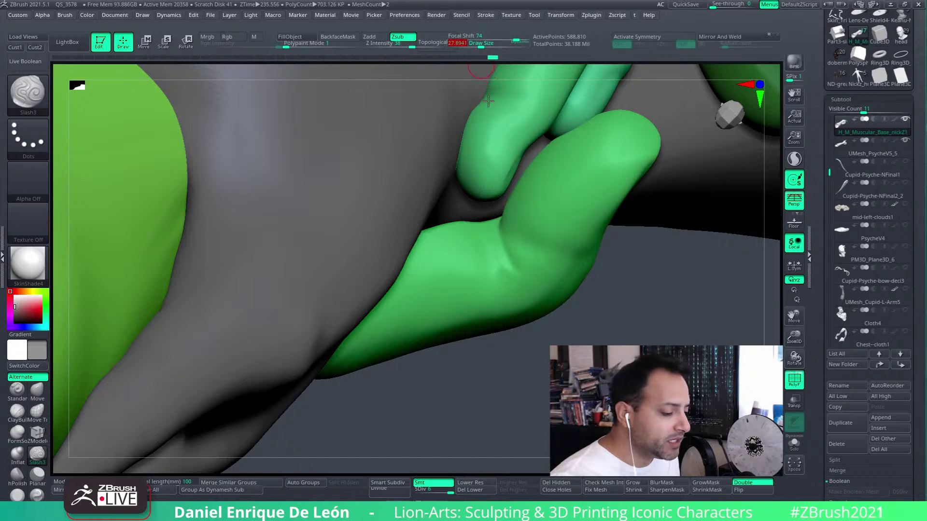
pyautogui.moveTo(529, 220)
pyautogui.keyDown('alt'); pyautogui.mouseDown(button='right')
pyautogui.moveTo(548, 153)
pyautogui.moveTo(537, 169)
pyautogui.mouseUp(button='right'); pyautogui.keyUp('alt')
pyautogui.click(482, 44)
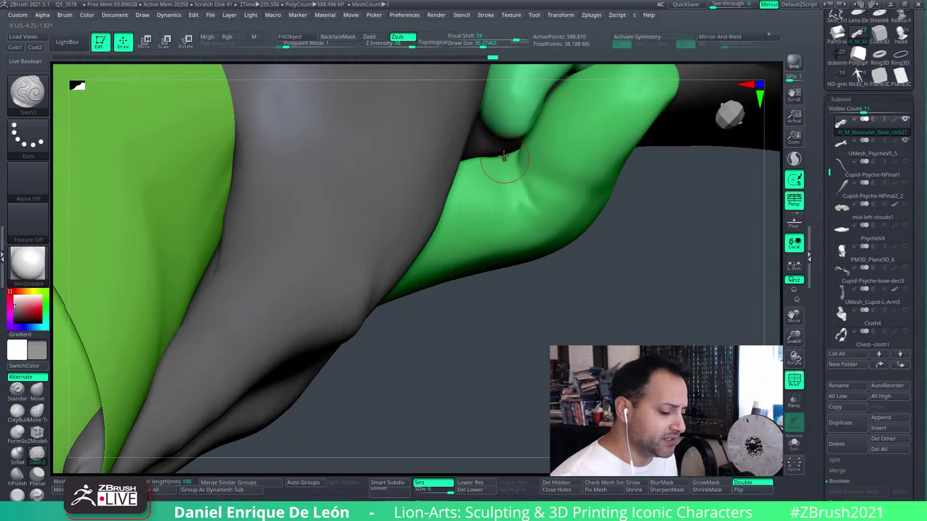
pyautogui.moveTo(513, 182)
pyautogui.mouseDown(button='right')
pyautogui.moveTo(500, 187)
pyautogui.moveTo(527, 161)
pyautogui.mouseUp(button='right')
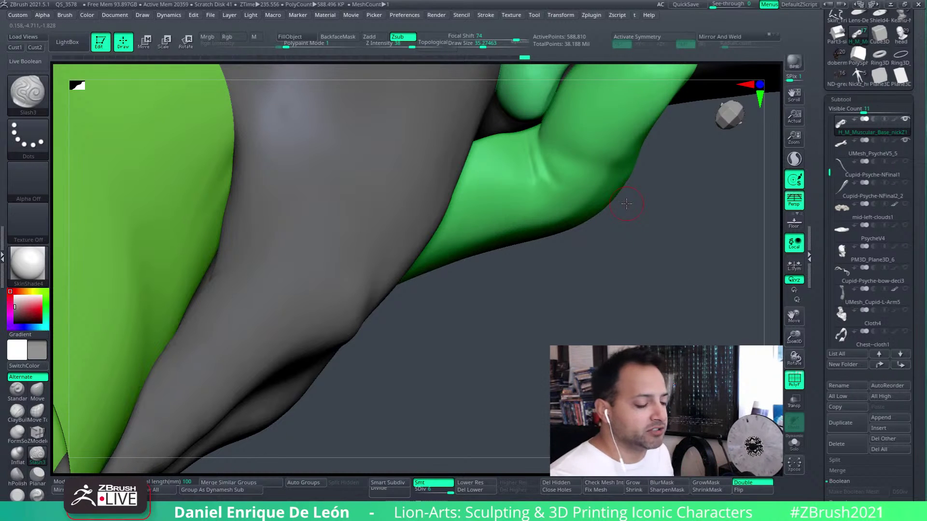
pyautogui.moveTo(552, 145)
pyautogui.mouseDown(button='right')
pyautogui.moveTo(549, 128)
pyautogui.moveTo(575, 141)
pyautogui.moveTo(546, 129)
pyautogui.moveTo(536, 137)
pyautogui.mouseUp(button='right')
pyautogui.keyDown('shift'); pyautogui.moveTo(536, 138); pyautogui.dragTo(545, 151); pyautogui.keyUp('shift')
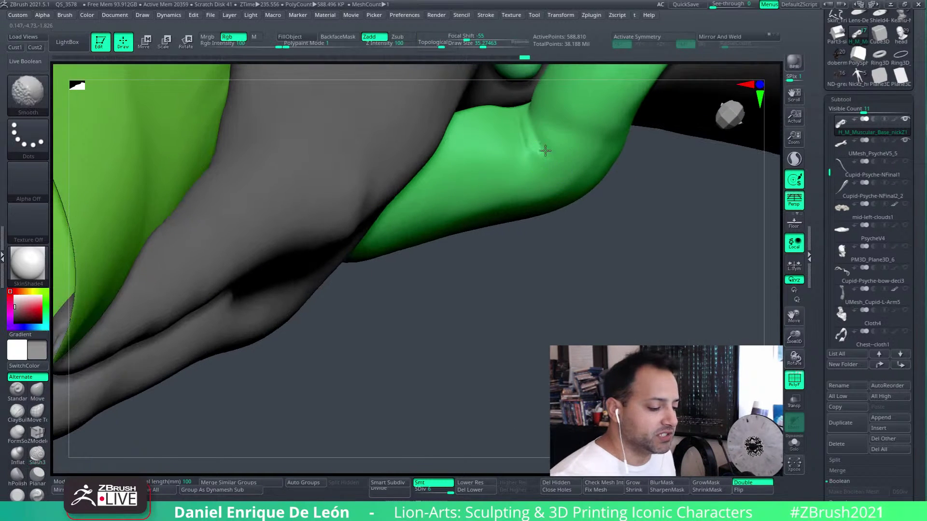
pyautogui.moveTo(562, 139)
pyautogui.mouseDown(button='right')
pyautogui.moveTo(555, 118)
pyautogui.moveTo(535, 133)
pyautogui.mouseUp(button='right')
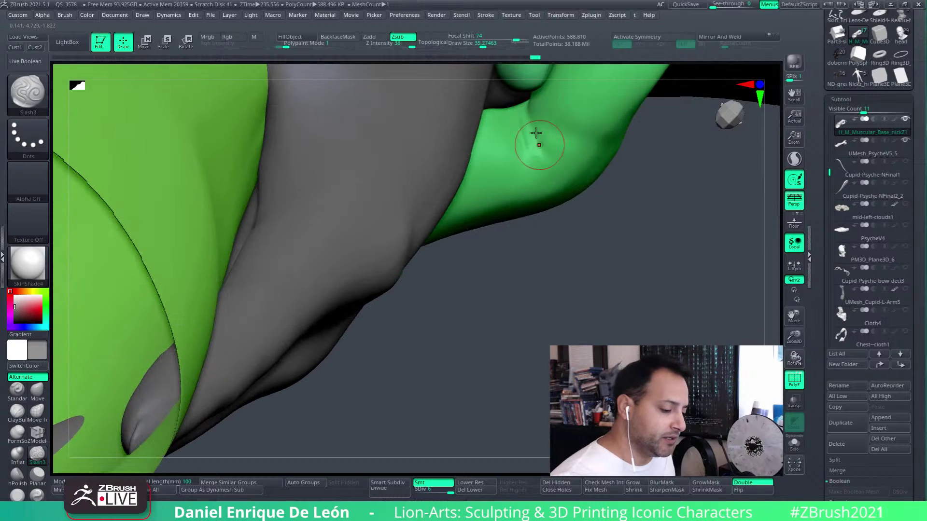
pyautogui.moveTo(535, 154)
pyautogui.mouseDown()
pyautogui.moveTo(529, 123)
pyautogui.moveTo(526, 157)
pyautogui.mouseUp()
pyautogui.moveTo(525, 138); pyautogui.dragTo(531, 161, button='right')
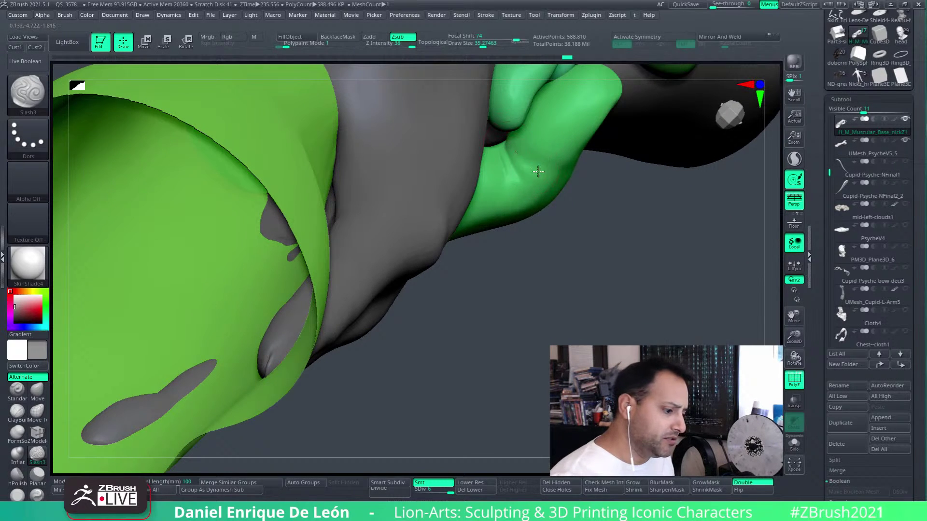
# Step: Lightly mark the thumbnail's side edges on the back of the thumb tip with the 35 draw size
pyautogui.moveTo(589, 219); pyautogui.dragTo(596, 192, button='right')
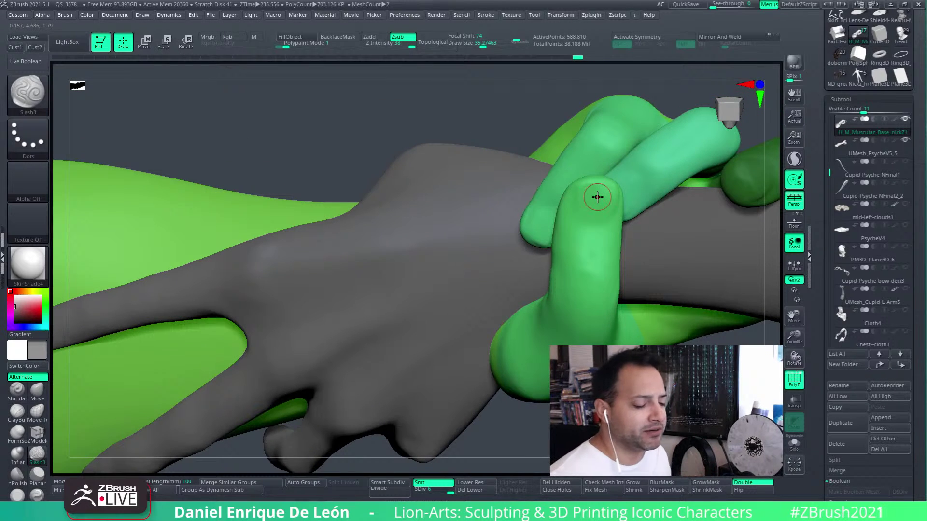
pyautogui.keyDown('ctrl'); pyautogui.moveTo(602, 211); pyautogui.dragTo(614, 275, button='right'); pyautogui.keyUp('ctrl')
pyautogui.moveTo(629, 222); pyautogui.dragTo(598, 244, button='right')
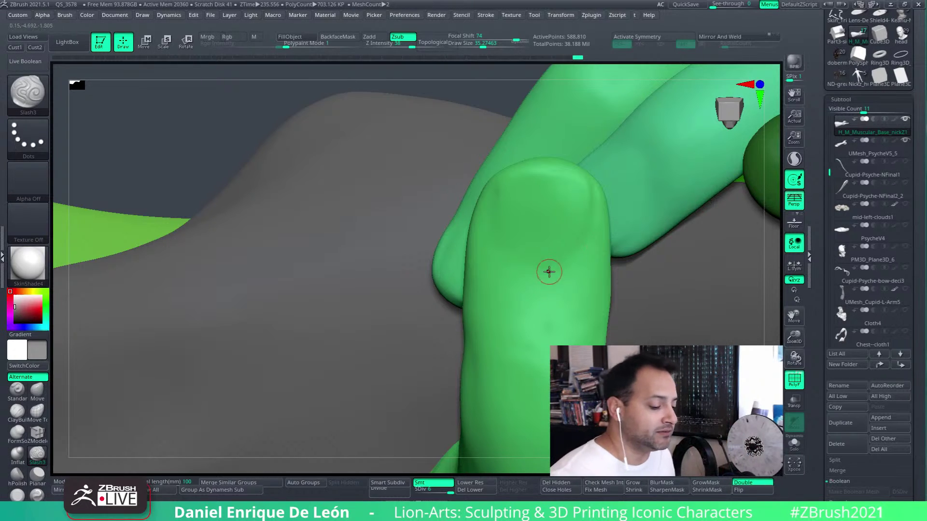
pyautogui.moveTo(549, 272); pyautogui.dragTo(584, 215, button='right')
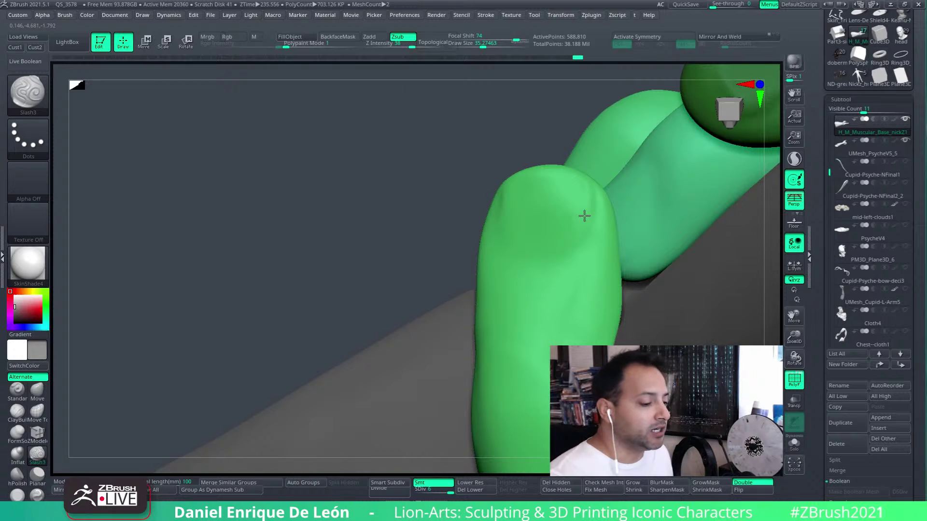
# Step: Set the draw size to about 73 and carve the grooves along the thumbnail's sides and around the thumb tip
pyautogui.moveTo(483, 48); pyautogui.dragTo(489, 49)
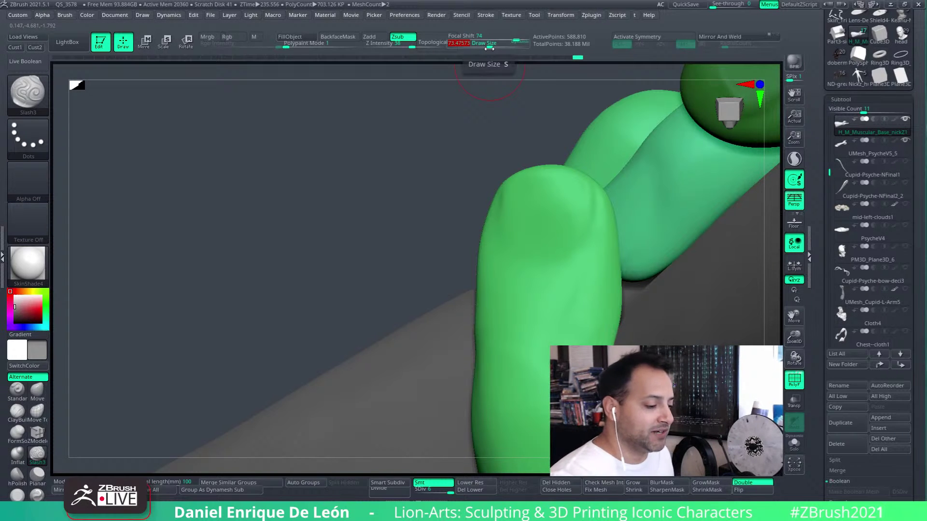
pyautogui.moveTo(572, 229)
pyautogui.mouseDown(button='right')
pyautogui.moveTo(624, 207)
pyautogui.moveTo(618, 268)
pyautogui.moveTo(617, 222)
pyautogui.moveTo(638, 254)
pyautogui.moveTo(614, 193)
pyautogui.mouseUp(button='right')
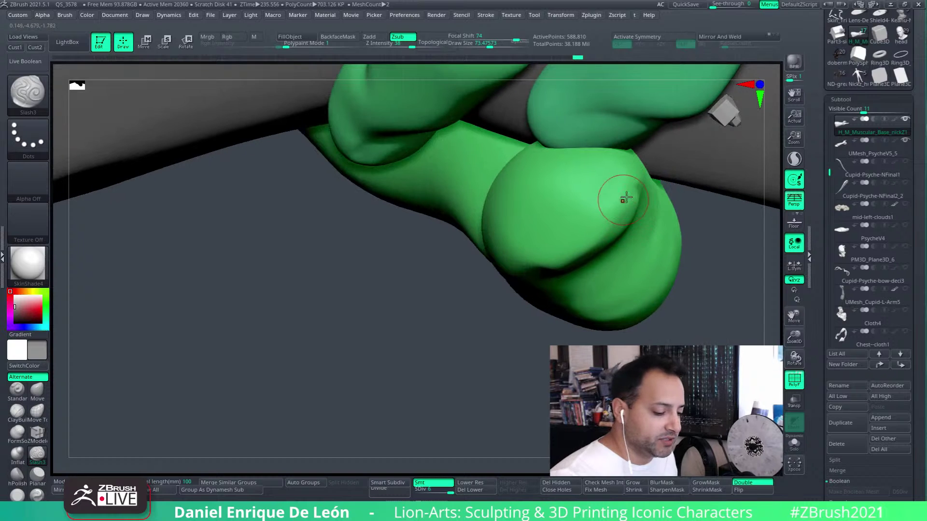
pyautogui.moveTo(560, 248); pyautogui.dragTo(607, 169, button='right')
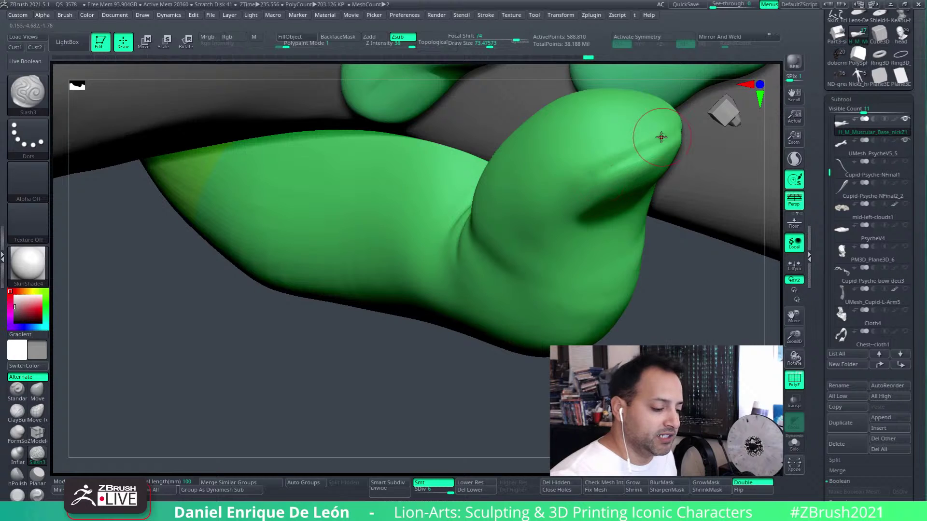
pyautogui.moveTo(661, 137); pyautogui.dragTo(617, 167, button='right')
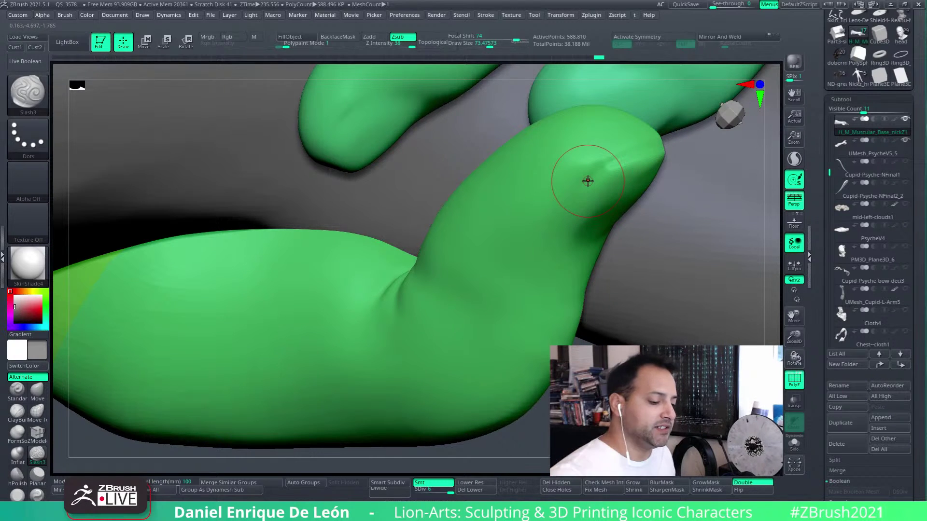
pyautogui.moveTo(588, 181); pyautogui.dragTo(559, 159, button='right')
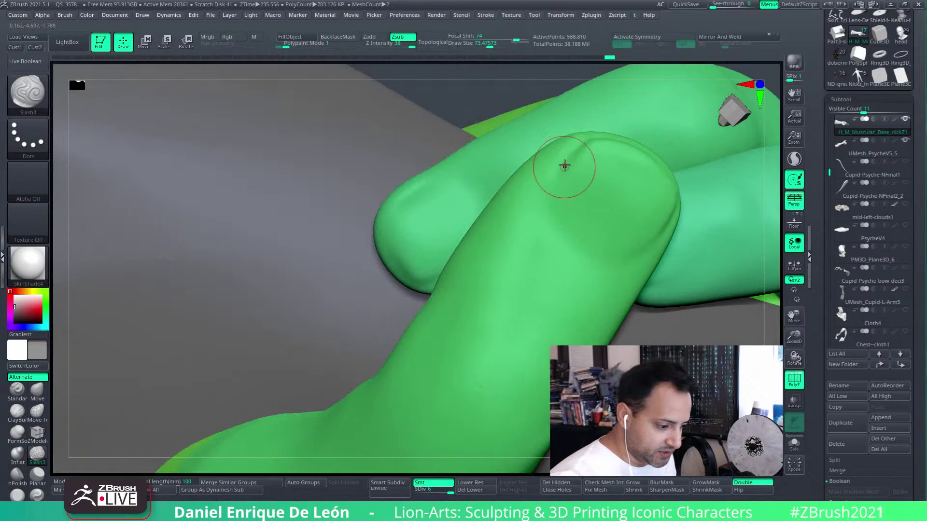
# Step: Complete the thumbnail's outline by carving its remaining side edges and the curved cuticle line at its base
pyautogui.moveTo(550, 220); pyautogui.dragTo(576, 166, button='right')
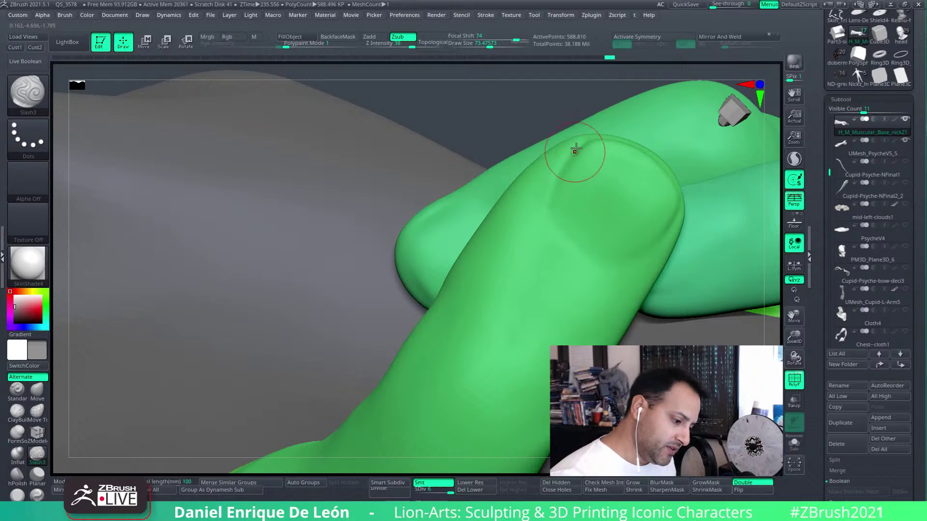
pyautogui.moveTo(571, 198); pyautogui.dragTo(570, 176, button='right')
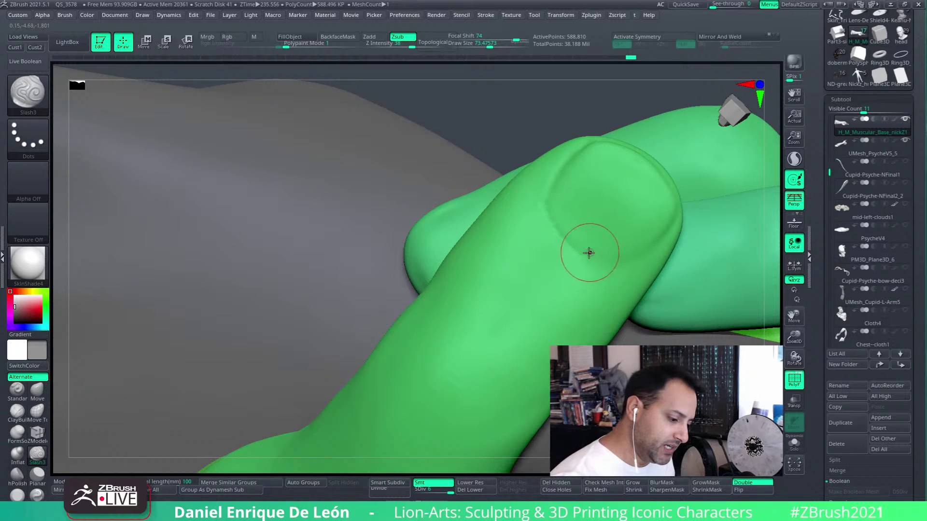
pyautogui.moveTo(588, 252); pyautogui.dragTo(614, 288, button='right')
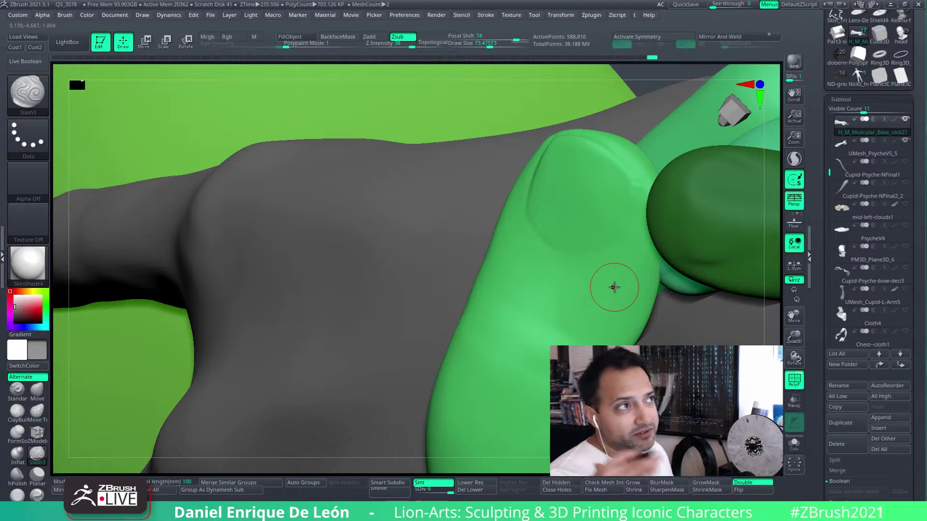
pyautogui.moveTo(623, 199); pyautogui.dragTo(633, 186, button='right')
pyautogui.moveTo(614, 235); pyautogui.dragTo(621, 215, button='right')
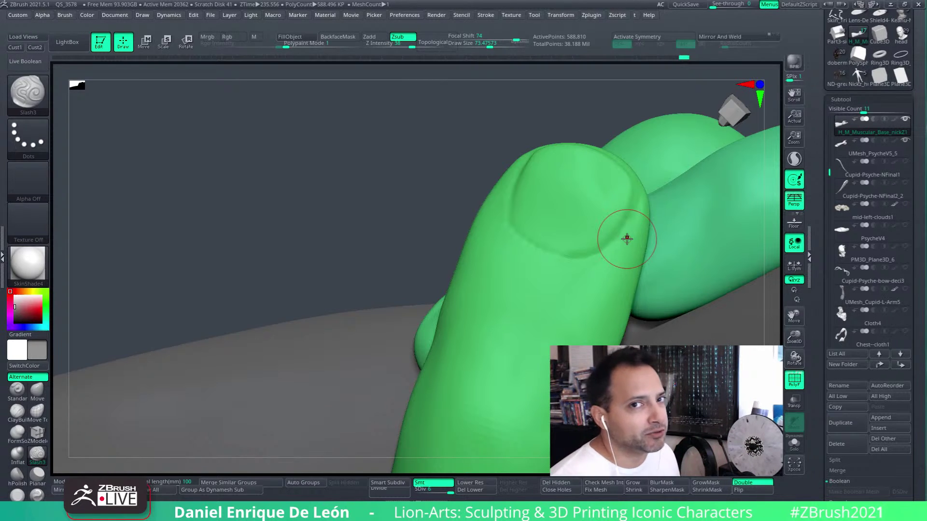
pyautogui.moveTo(627, 238); pyautogui.dragTo(615, 248, button='right')
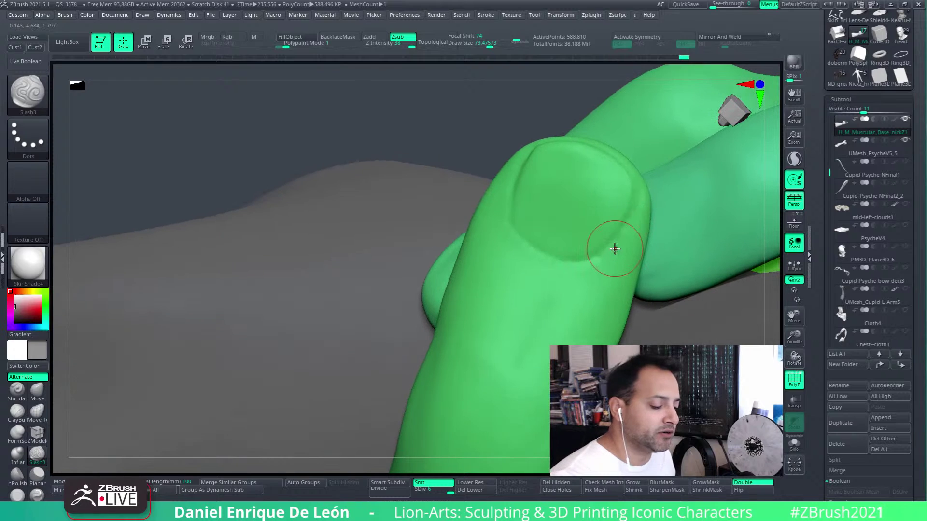
# Step: Reshape the thumbnail and surrounding tip with the Move Topological brush, using draw sizes of about 137 and 188
pyautogui.click(37, 411)
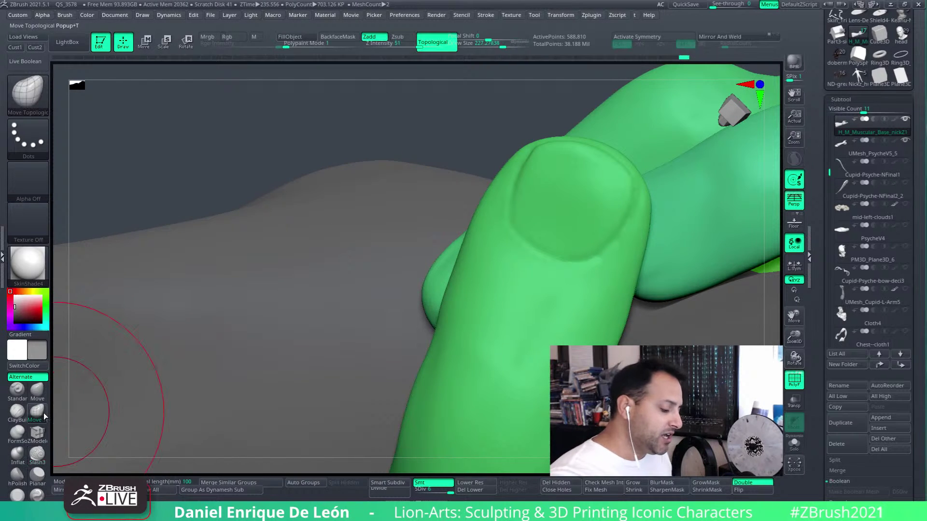
pyautogui.moveTo(491, 46)
pyautogui.mouseDown()
pyautogui.moveTo(502, 49)
pyautogui.moveTo(492, 49)
pyautogui.mouseUp()
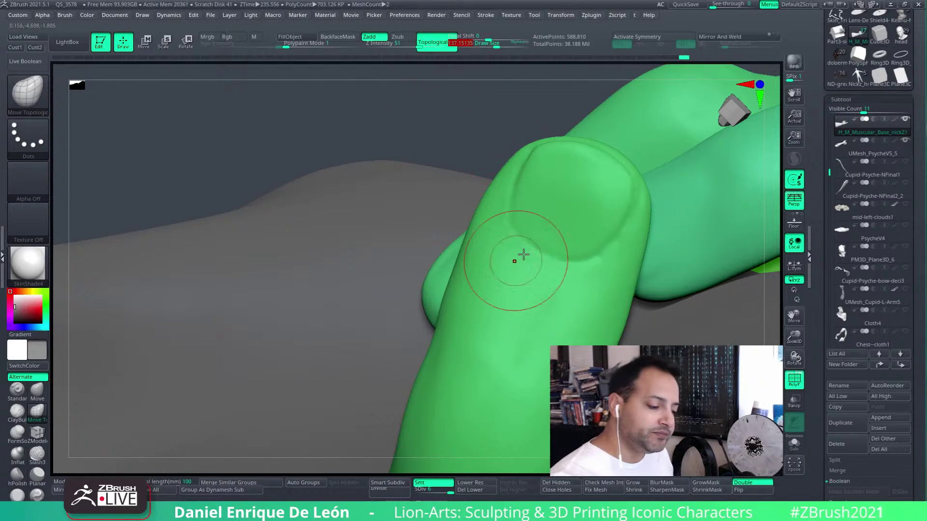
pyautogui.moveTo(561, 221)
pyautogui.mouseDown(button='right')
pyautogui.moveTo(606, 234)
pyautogui.moveTo(572, 256)
pyautogui.mouseUp(button='right')
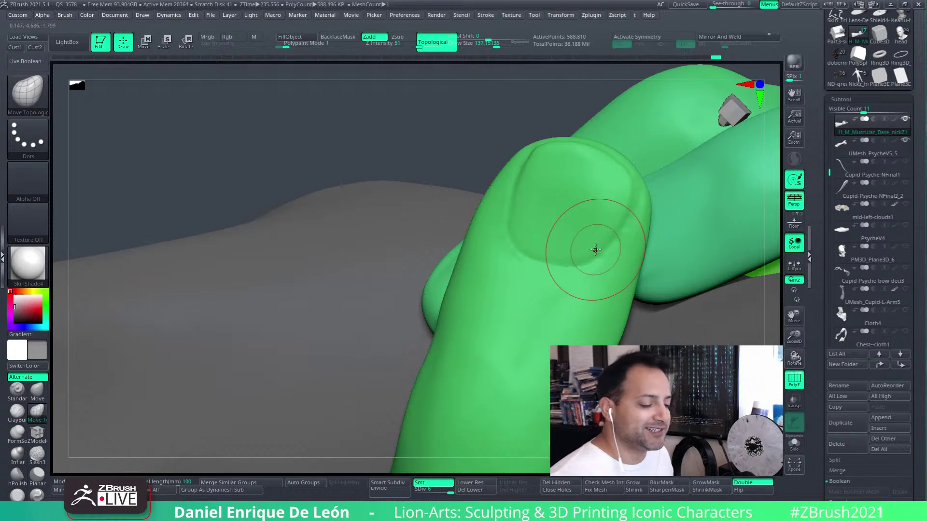
pyautogui.moveTo(595, 249); pyautogui.dragTo(597, 201, button='right')
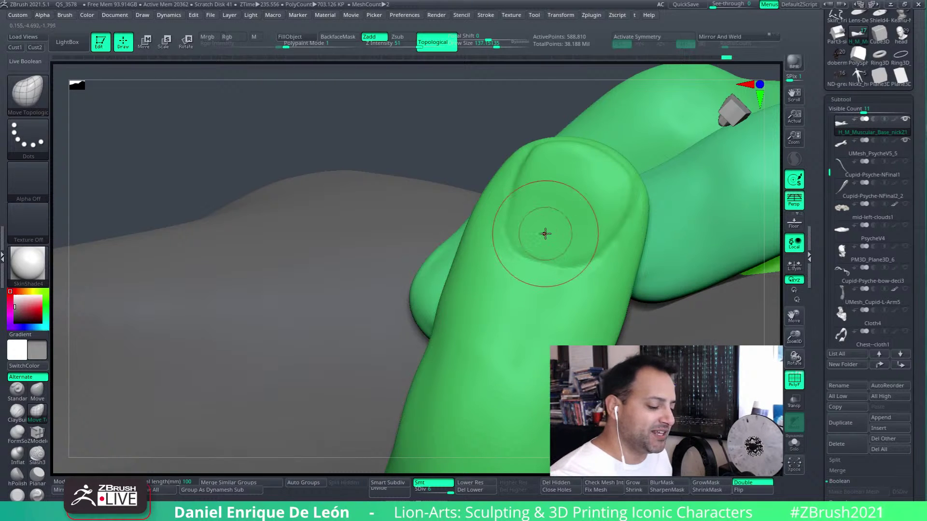
pyautogui.moveTo(591, 194)
pyautogui.mouseDown(button='right')
pyautogui.moveTo(600, 227)
pyautogui.moveTo(608, 221)
pyautogui.moveTo(631, 245)
pyautogui.moveTo(585, 160)
pyautogui.moveTo(604, 232)
pyautogui.moveTo(615, 172)
pyautogui.moveTo(604, 203)
pyautogui.moveTo(569, 242)
pyautogui.moveTo(531, 220)
pyautogui.moveTo(571, 234)
pyautogui.moveTo(552, 281)
pyautogui.moveTo(551, 260)
pyautogui.moveTo(595, 257)
pyautogui.moveTo(622, 290)
pyautogui.moveTo(663, 294)
pyautogui.moveTo(614, 302)
pyautogui.moveTo(543, 255)
pyautogui.moveTo(547, 203)
pyautogui.mouseUp(button='right')
pyautogui.keyDown('ctrl'); pyautogui.moveTo(502, 232); pyautogui.dragTo(512, 296, button='right'); pyautogui.keyUp('ctrl')
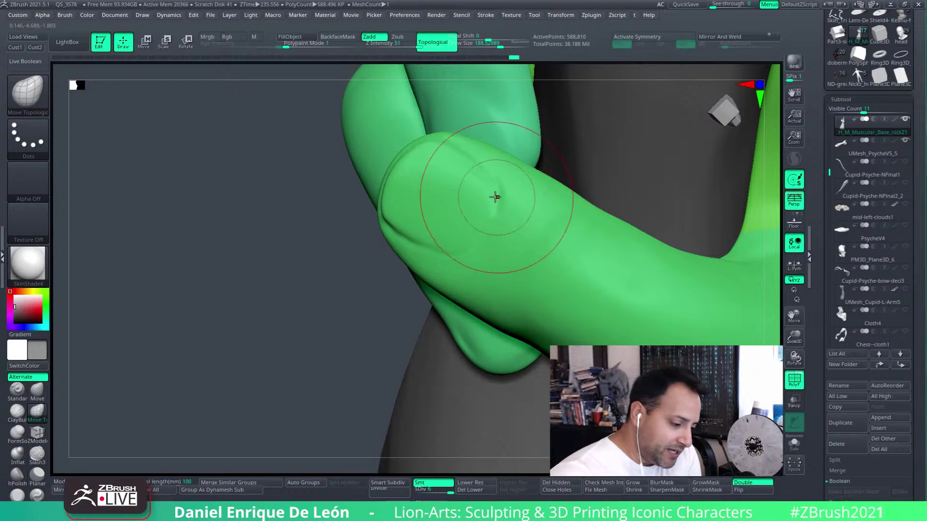
pyautogui.moveTo(495, 197); pyautogui.dragTo(498, 188, button='right')
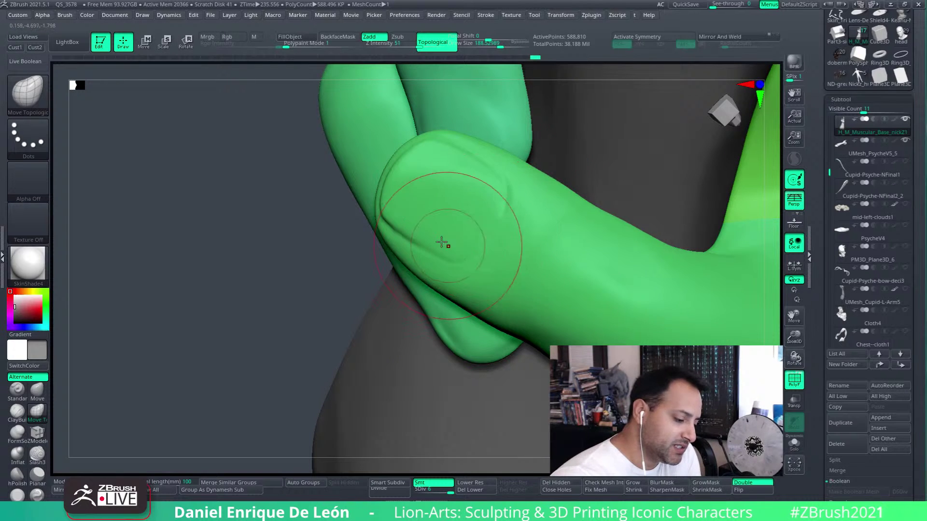
# Step: Pull the thumbnail's side fold and the surrounding tip surface into shape with the Move Topological brush
pyautogui.moveTo(431, 222); pyautogui.dragTo(414, 230)
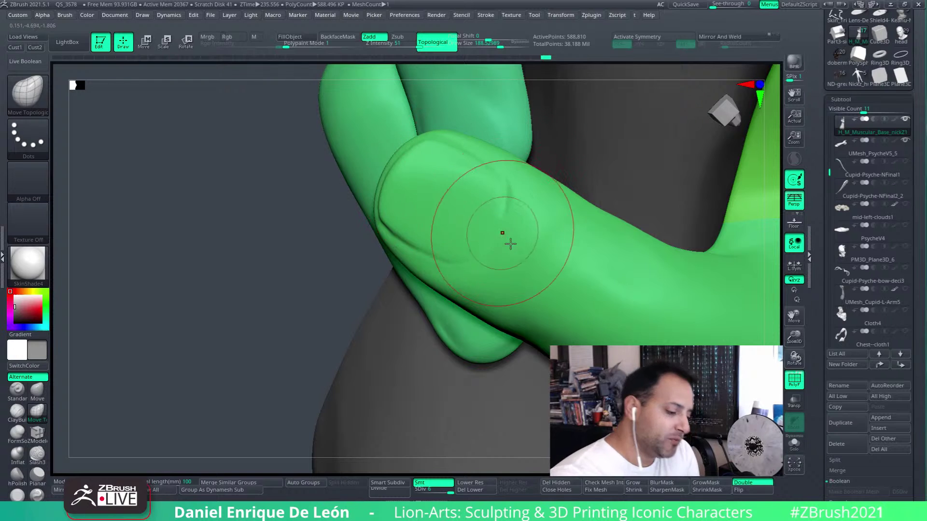
pyautogui.moveTo(559, 306); pyautogui.dragTo(472, 190, button='right')
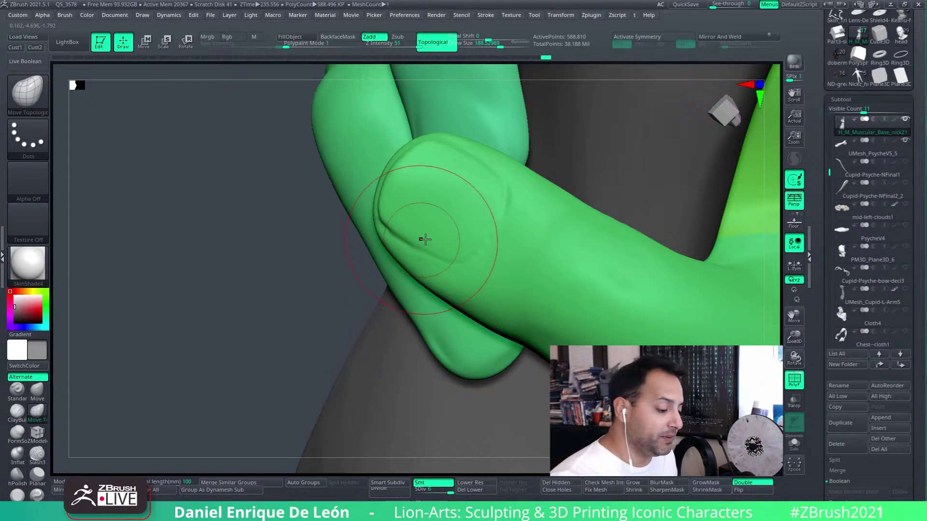
pyautogui.moveTo(425, 239); pyautogui.dragTo(471, 255)
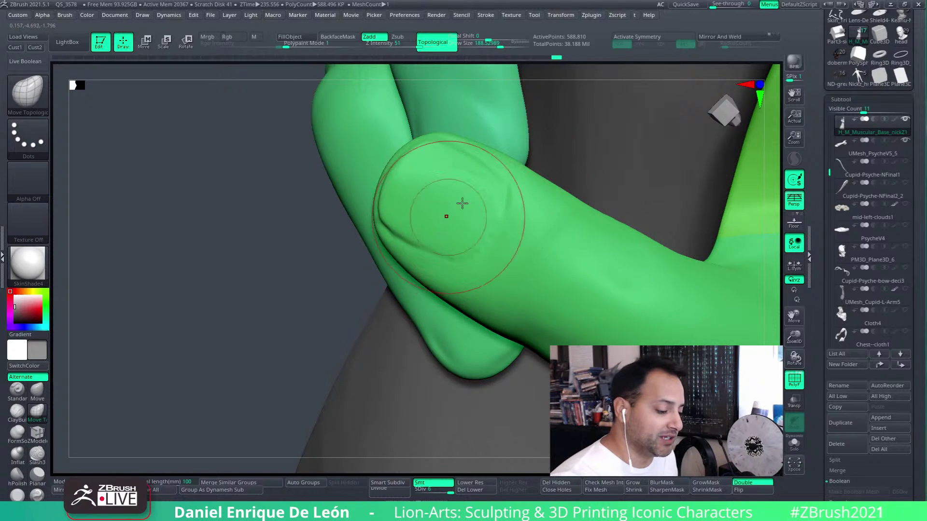
pyautogui.moveTo(462, 203)
pyautogui.mouseDown(button='right')
pyautogui.moveTo(517, 199)
pyautogui.moveTo(505, 232)
pyautogui.moveTo(525, 217)
pyautogui.moveTo(528, 201)
pyautogui.moveTo(517, 244)
pyautogui.moveTo(565, 222)
pyautogui.moveTo(515, 203)
pyautogui.moveTo(513, 213)
pyautogui.moveTo(511, 203)
pyautogui.moveTo(531, 216)
pyautogui.moveTo(513, 238)
pyautogui.moveTo(648, 207)
pyautogui.mouseUp(button='right')
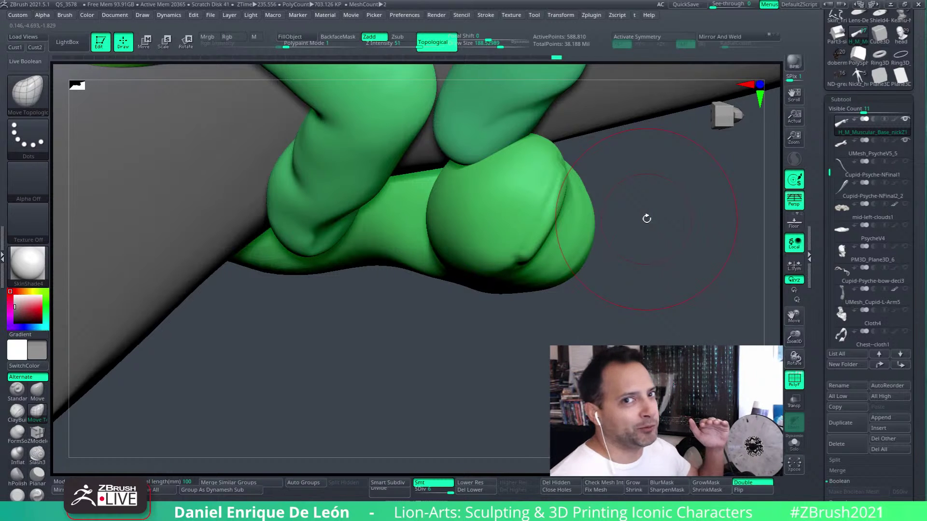
# Step: Reshape the end of the thumb where it meets the neighbouring fingertip, using the Move Topological brush with a draw size of about 189
pyautogui.moveTo(627, 210)
pyautogui.mouseDown(button='right')
pyautogui.moveTo(558, 217)
pyautogui.moveTo(552, 209)
pyautogui.moveTo(573, 204)
pyautogui.moveTo(549, 198)
pyautogui.moveTo(552, 187)
pyautogui.mouseUp(button='right')
pyautogui.moveTo(480, 152)
pyautogui.mouseDown(button='right')
pyautogui.moveTo(544, 233)
pyautogui.moveTo(542, 211)
pyautogui.mouseUp(button='right')
pyautogui.moveTo(528, 244)
pyautogui.mouseDown(button='right')
pyautogui.moveTo(581, 269)
pyautogui.moveTo(563, 209)
pyautogui.moveTo(599, 224)
pyautogui.moveTo(534, 188)
pyautogui.moveTo(550, 255)
pyautogui.moveTo(548, 187)
pyautogui.moveTo(505, 218)
pyautogui.mouseUp(button='right')
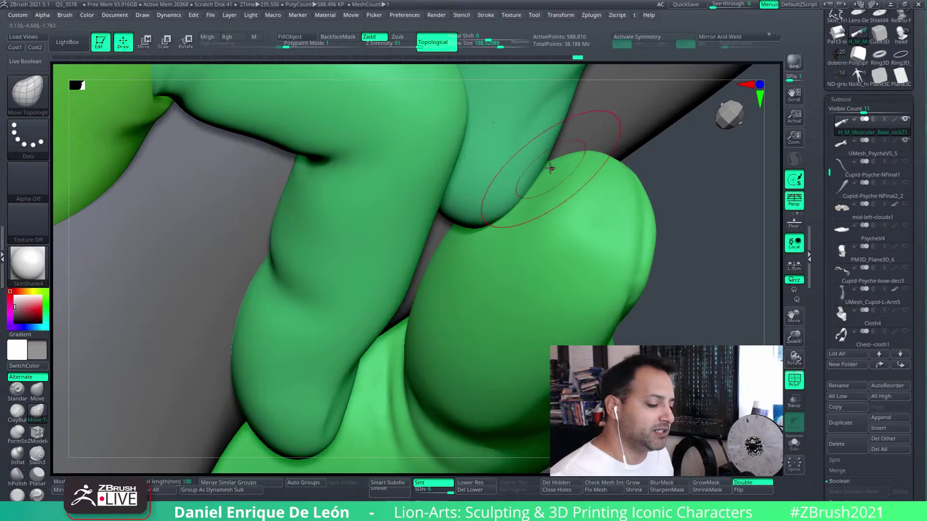
pyautogui.moveTo(531, 175)
pyautogui.mouseDown(button='right')
pyautogui.moveTo(526, 218)
pyautogui.moveTo(527, 201)
pyautogui.mouseUp(button='right')
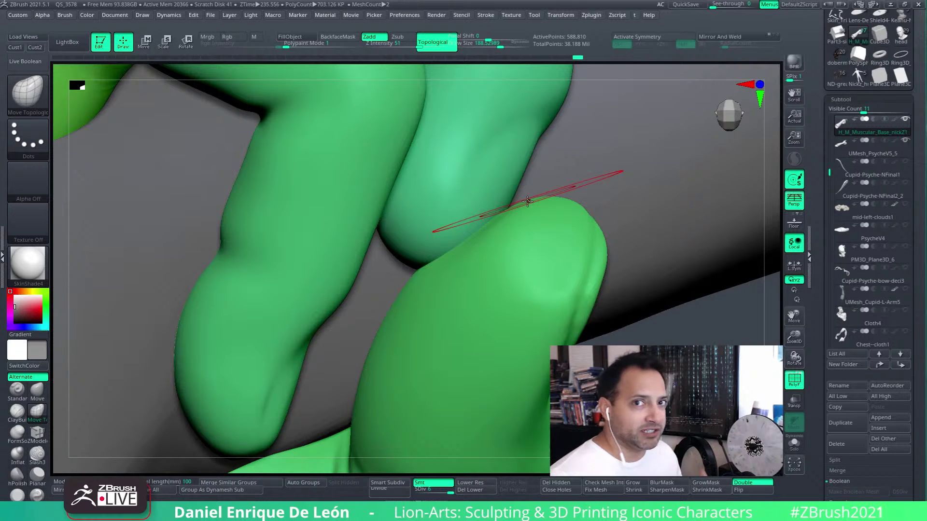
pyautogui.moveTo(507, 250)
pyautogui.mouseDown(button='right')
pyautogui.moveTo(513, 259)
pyautogui.moveTo(551, 233)
pyautogui.moveTo(568, 249)
pyautogui.moveTo(521, 245)
pyautogui.mouseUp(button='right')
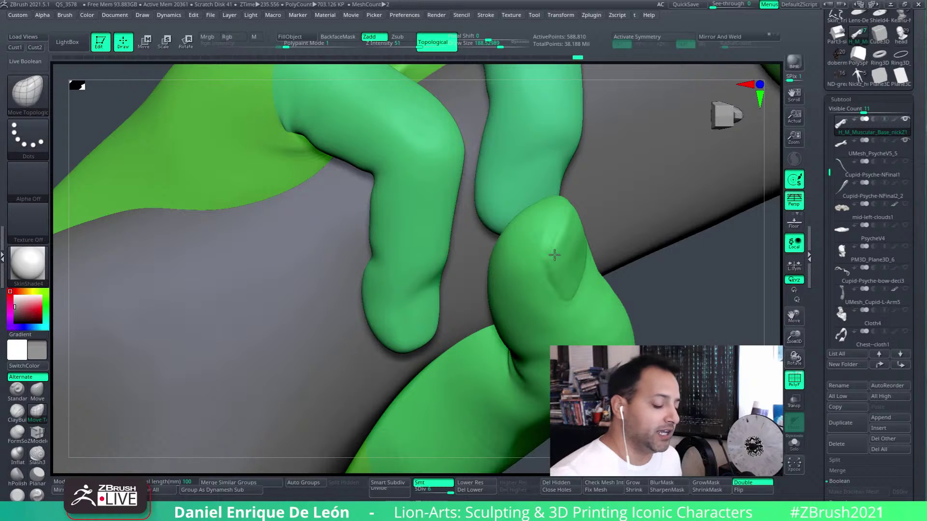
# Step: Smooth the rounded end of the thumb in front of the nail
pyautogui.moveTo(555, 256)
pyautogui.mouseDown(button='right')
pyautogui.moveTo(592, 262)
pyautogui.moveTo(556, 228)
pyautogui.moveTo(545, 249)
pyautogui.moveTo(517, 244)
pyautogui.moveTo(514, 186)
pyautogui.moveTo(489, 154)
pyautogui.mouseUp(button='right')
pyautogui.moveTo(475, 200); pyautogui.dragTo(459, 189, button='right')
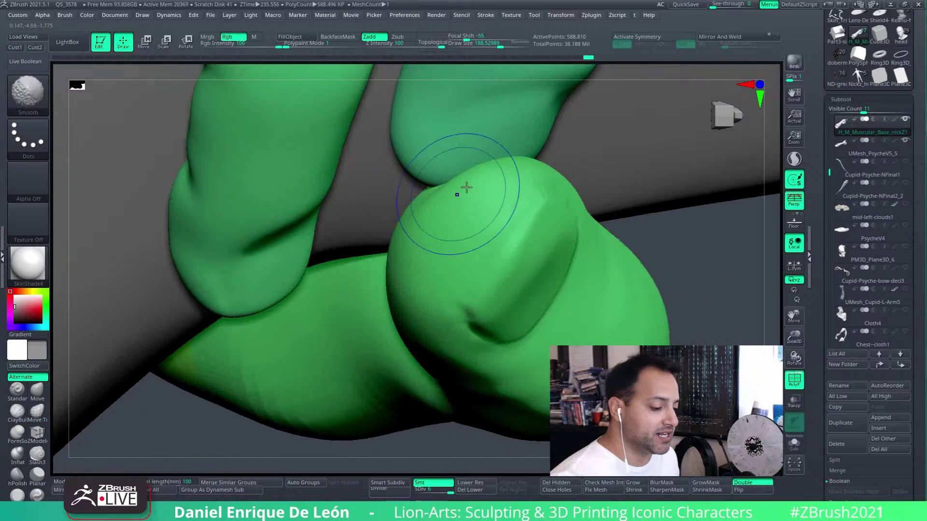
pyautogui.moveTo(424, 227)
pyautogui.mouseDown(button='right')
pyautogui.moveTo(459, 196)
pyautogui.moveTo(435, 201)
pyautogui.moveTo(430, 263)
pyautogui.moveTo(515, 191)
pyautogui.moveTo(492, 213)
pyautogui.moveTo(515, 199)
pyautogui.moveTo(497, 204)
pyautogui.moveTo(533, 217)
pyautogui.moveTo(497, 241)
pyautogui.moveTo(515, 255)
pyautogui.moveTo(528, 242)
pyautogui.moveTo(563, 235)
pyautogui.mouseUp(button='right')
pyautogui.press('shift')
# Step: Adjust the thumbnail's front edge and curvature with the Move Topological brush at a draw size of about 219
pyautogui.click(38, 454)
pyautogui.click(37, 411)
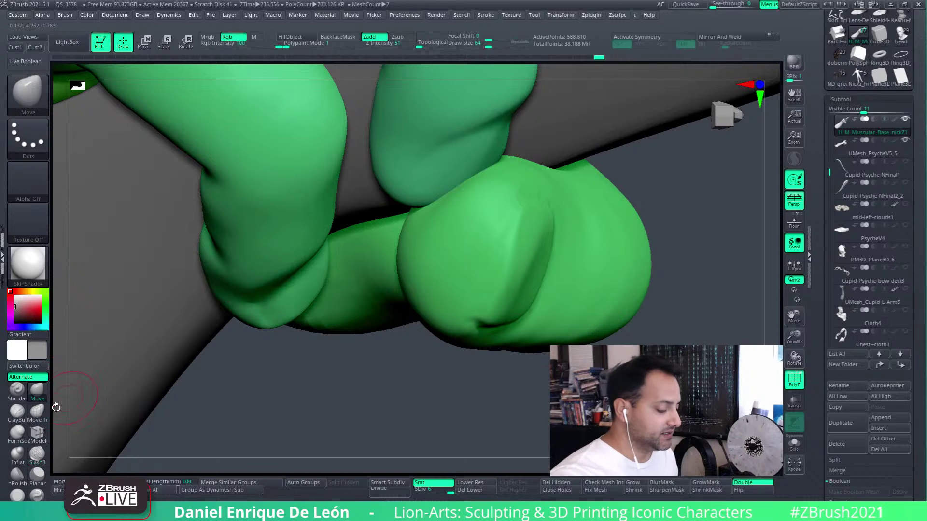
pyautogui.moveTo(487, 46); pyautogui.dragTo(503, 46)
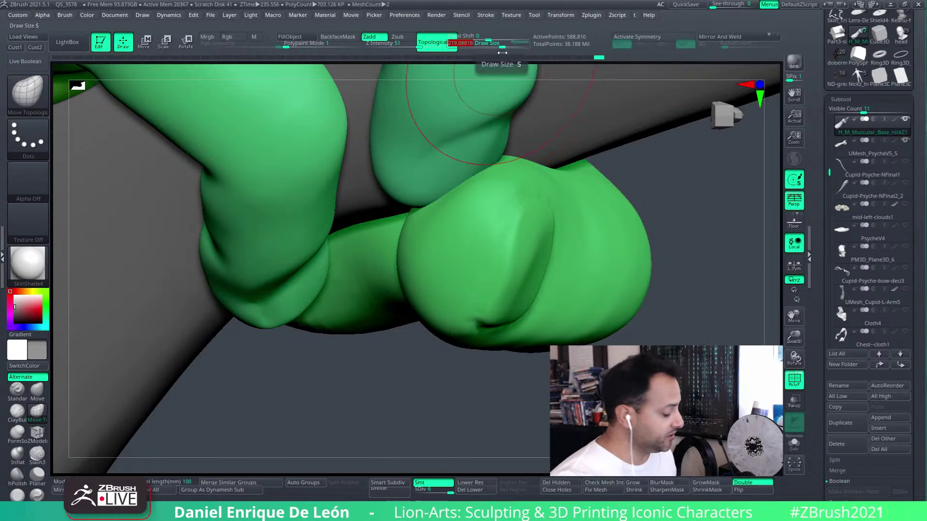
pyautogui.moveTo(564, 228)
pyautogui.mouseDown(button='right')
pyautogui.moveTo(550, 224)
pyautogui.moveTo(519, 249)
pyautogui.moveTo(515, 227)
pyautogui.mouseUp(button='right')
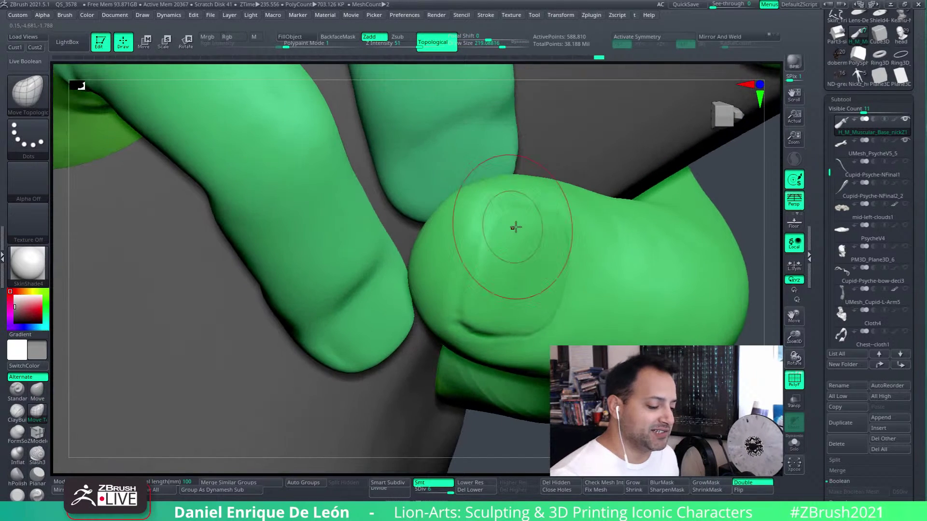
pyautogui.moveTo(515, 227); pyautogui.dragTo(501, 232)
pyautogui.moveTo(501, 232)
pyautogui.mouseDown(button='right')
pyautogui.moveTo(511, 225)
pyautogui.moveTo(548, 233)
pyautogui.mouseUp(button='right')
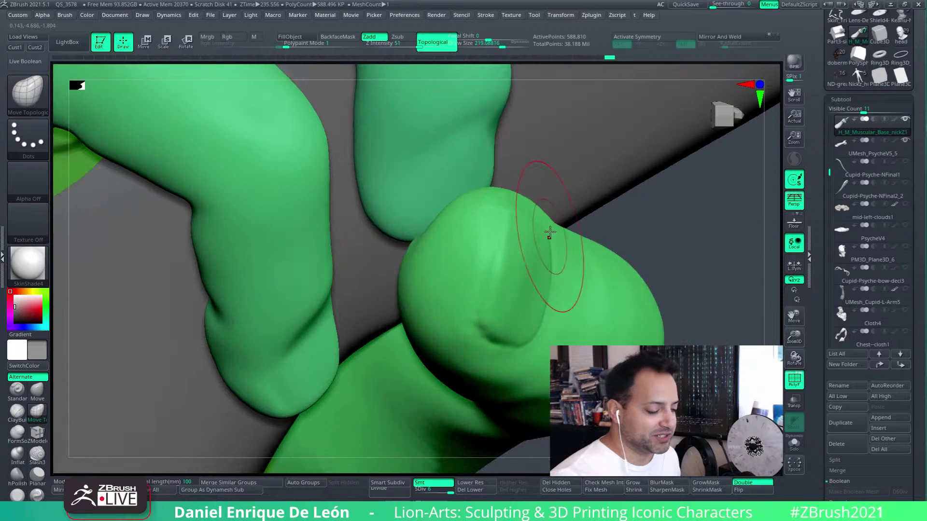
pyautogui.moveTo(519, 271); pyautogui.dragTo(523, 279, button='right')
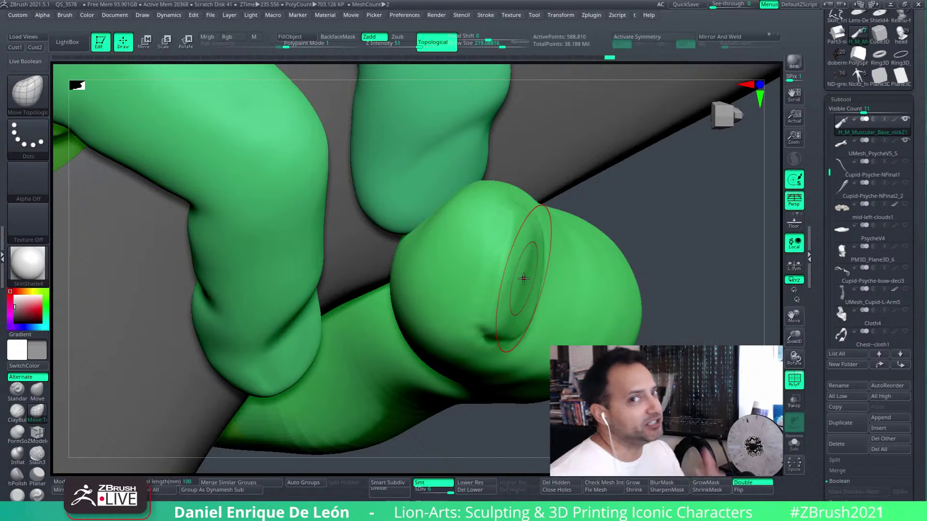
pyautogui.moveTo(529, 264); pyautogui.dragTo(539, 240, button='right')
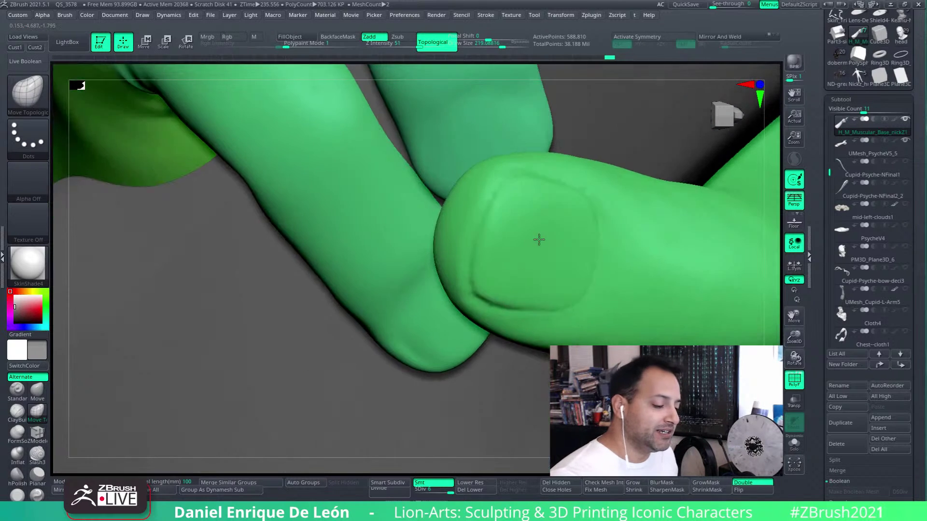
# Step: Lower the hand mesh to subdivision level 4 and smooth the thumbnail surface
pyautogui.hotkey('shift', 'd')
pyautogui.hotkey('shift', 'd')
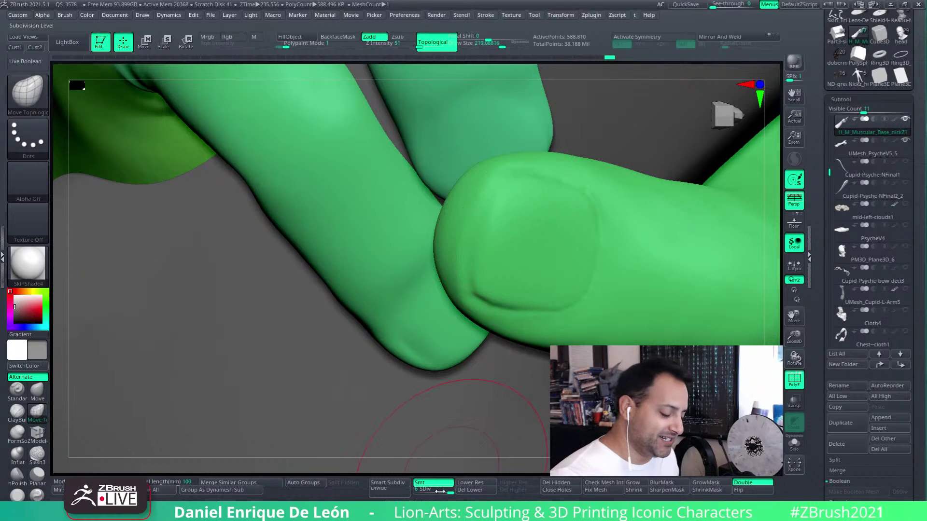
pyautogui.moveTo(545, 254)
pyautogui.mouseDown(button='right')
pyautogui.moveTo(538, 248)
pyautogui.moveTo(542, 256)
pyautogui.mouseUp(button='right')
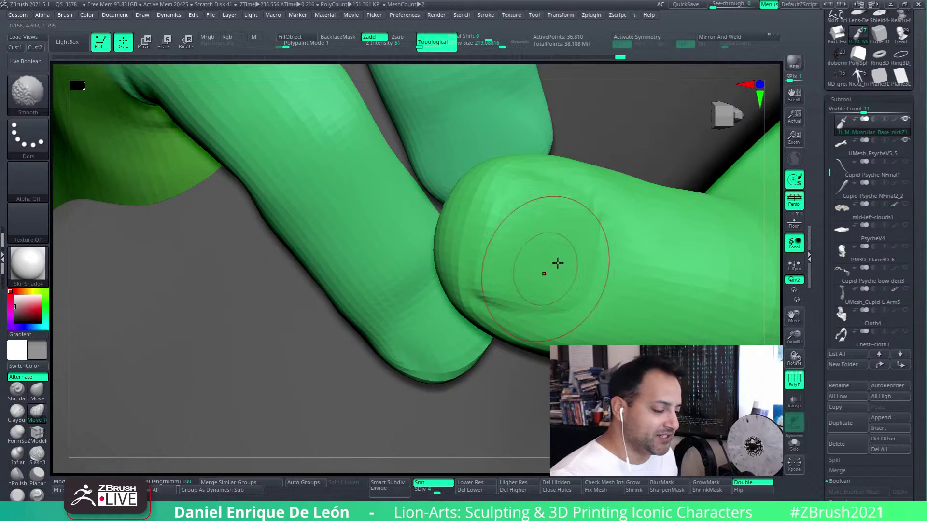
# Step: Raise the hand mesh to subdivision level 5 and refine the thumb tip's form with the Move Topological brush
pyautogui.moveTo(439, 491); pyautogui.dragTo(444, 491)
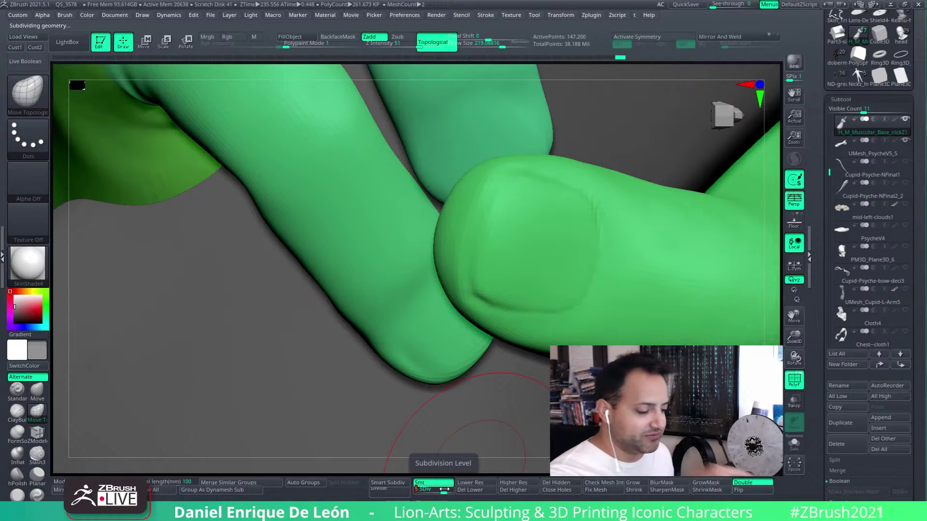
pyautogui.moveTo(590, 269)
pyautogui.mouseDown(button='right')
pyautogui.moveTo(555, 259)
pyautogui.moveTo(594, 240)
pyautogui.moveTo(519, 182)
pyautogui.moveTo(517, 263)
pyautogui.moveTo(465, 259)
pyautogui.moveTo(489, 265)
pyautogui.moveTo(555, 224)
pyautogui.moveTo(517, 176)
pyautogui.mouseUp(button='right')
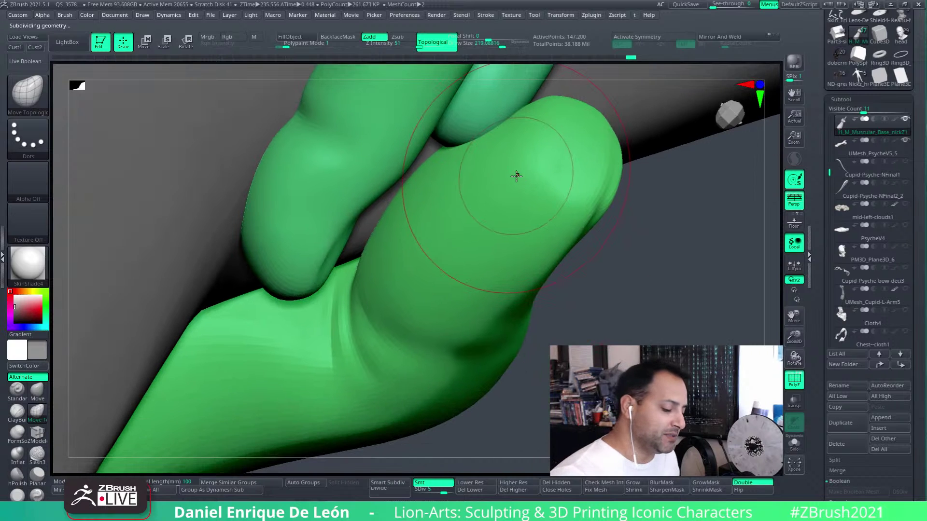
pyautogui.moveTo(571, 254)
pyautogui.mouseDown(button='right')
pyautogui.moveTo(558, 311)
pyautogui.moveTo(565, 283)
pyautogui.moveTo(569, 290)
pyautogui.moveTo(530, 226)
pyautogui.mouseUp(button='right')
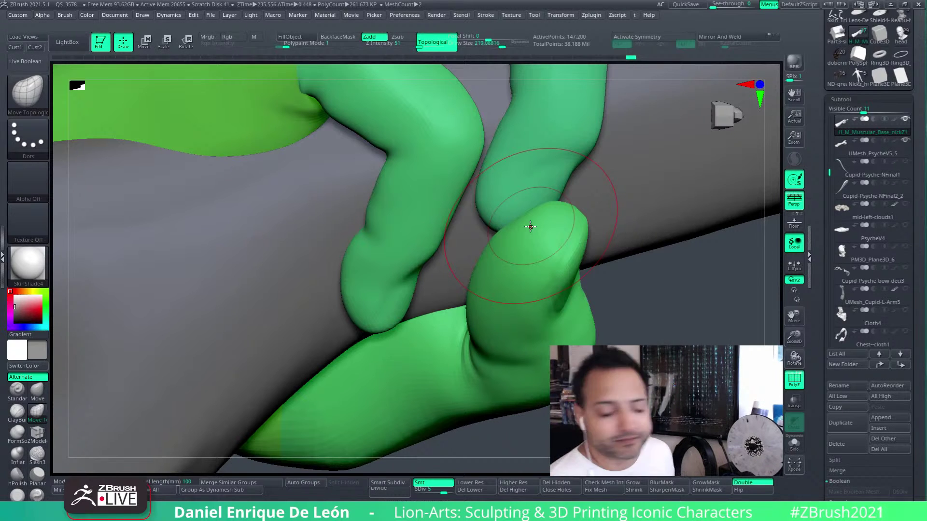
pyautogui.moveTo(536, 240); pyautogui.dragTo(552, 257, button='right')
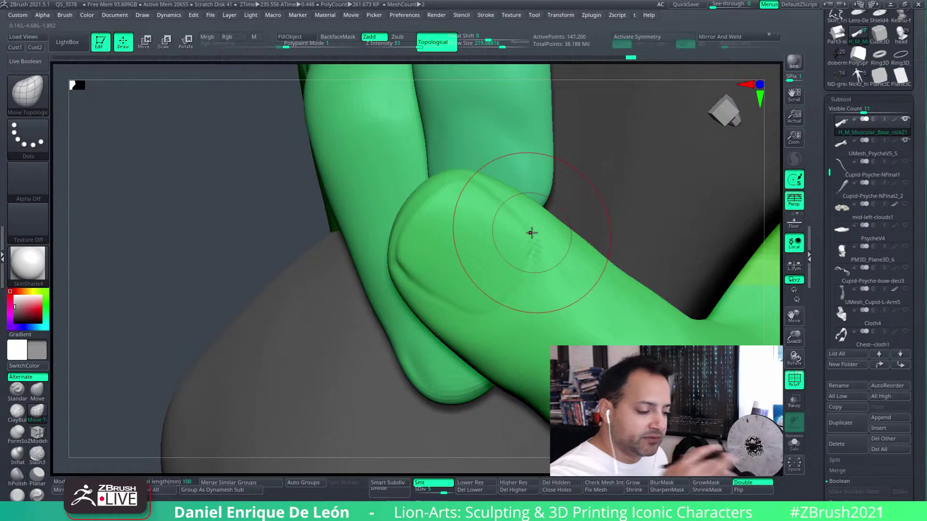
pyautogui.moveTo(532, 271); pyautogui.dragTo(457, 254, button='right')
pyautogui.moveTo(444, 221)
pyautogui.mouseDown(button='right')
pyautogui.moveTo(482, 249)
pyautogui.moveTo(472, 269)
pyautogui.moveTo(514, 232)
pyautogui.moveTo(538, 232)
pyautogui.moveTo(528, 222)
pyautogui.moveTo(512, 228)
pyautogui.moveTo(521, 216)
pyautogui.moveTo(513, 282)
pyautogui.mouseUp(button='right')
# Step: Carve grooves across the thumb tip along the nail's front edge with the Slash3 brush at a draw size of about 73
pyautogui.click(38, 455)
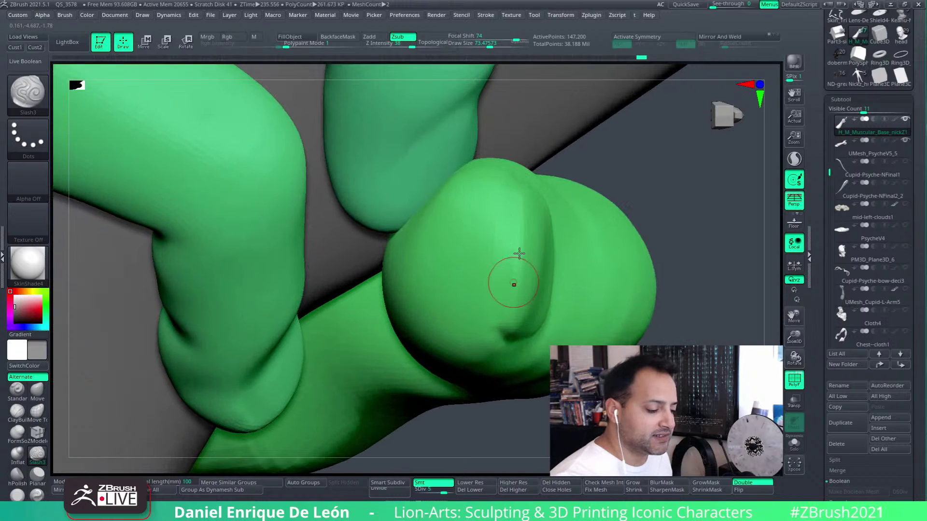
pyautogui.moveTo(508, 188); pyautogui.dragTo(503, 319)
pyautogui.moveTo(499, 318); pyautogui.dragTo(485, 313, button='right')
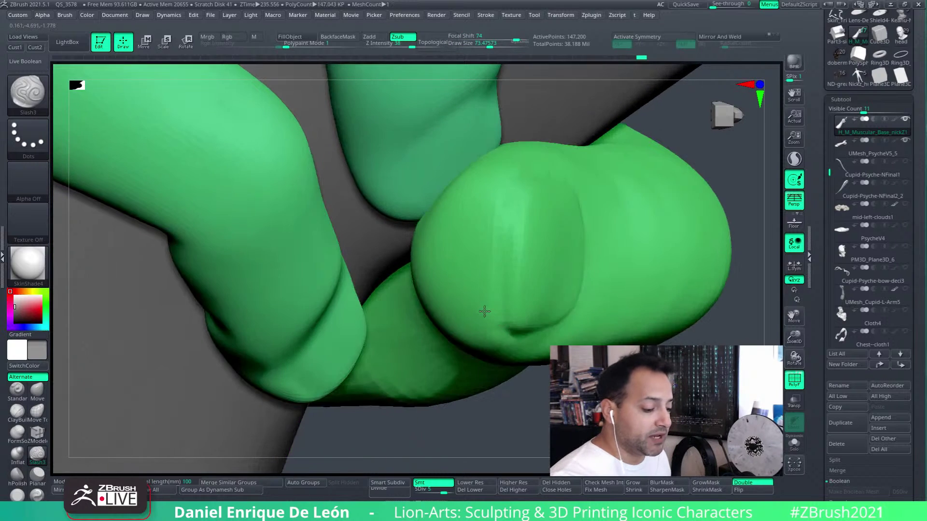
pyautogui.moveTo(526, 265); pyautogui.dragTo(513, 290, button='right')
pyautogui.moveTo(575, 245); pyautogui.dragTo(557, 314, button='right')
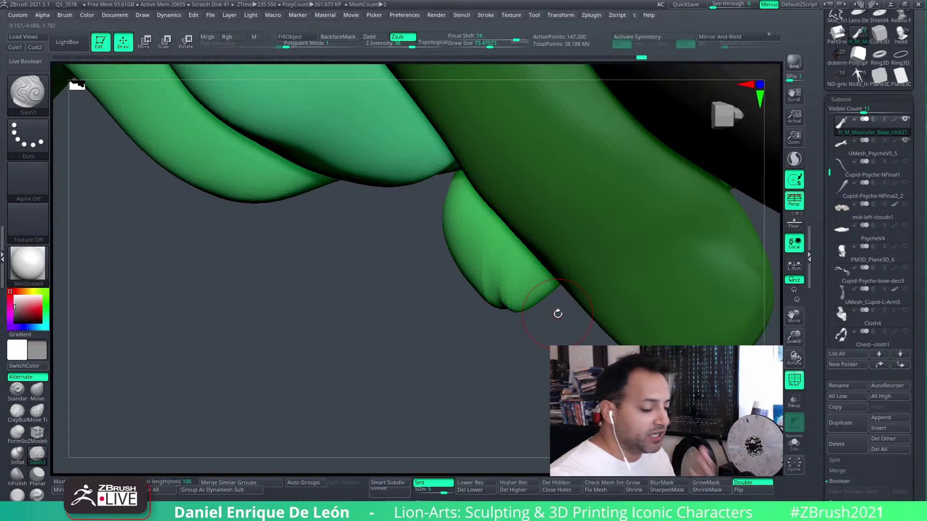
# Step: Carve the cuticle line and the upper corner at the thumbnail's base with the Slash3 brush
pyautogui.moveTo(540, 264)
pyautogui.mouseDown(button='right')
pyautogui.moveTo(531, 242)
pyautogui.moveTo(541, 251)
pyautogui.moveTo(598, 223)
pyautogui.moveTo(555, 182)
pyautogui.mouseUp(button='right')
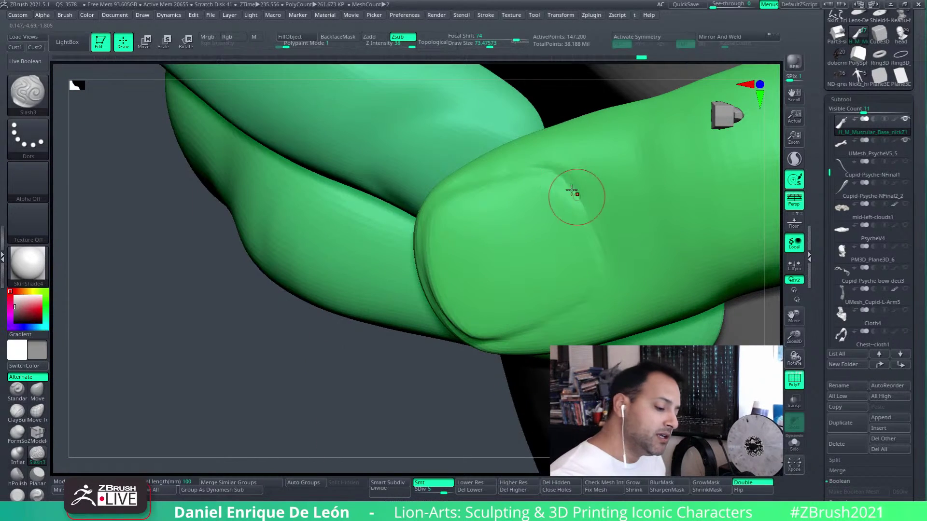
pyautogui.moveTo(606, 268); pyautogui.dragTo(622, 217, button='right')
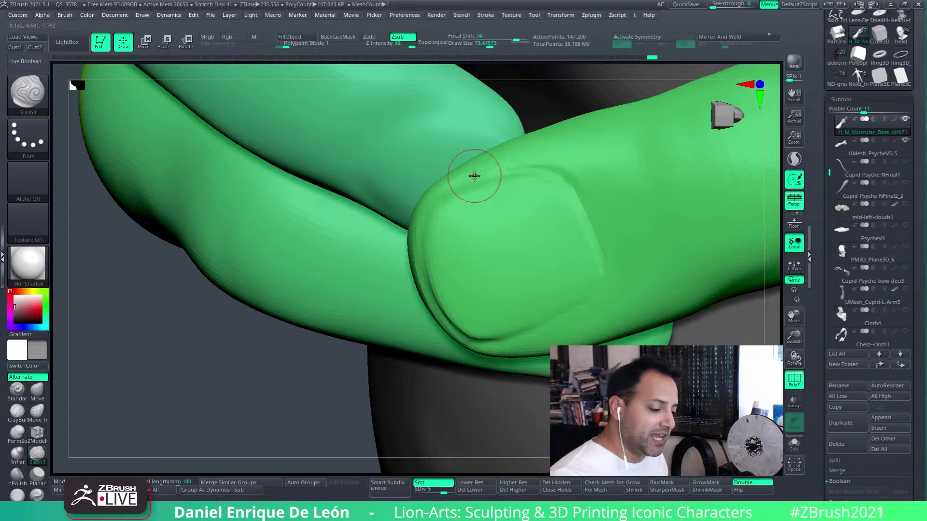
pyautogui.moveTo(474, 175)
pyautogui.mouseDown(button='right')
pyautogui.moveTo(548, 187)
pyautogui.moveTo(572, 225)
pyautogui.moveTo(495, 138)
pyautogui.mouseUp(button='right')
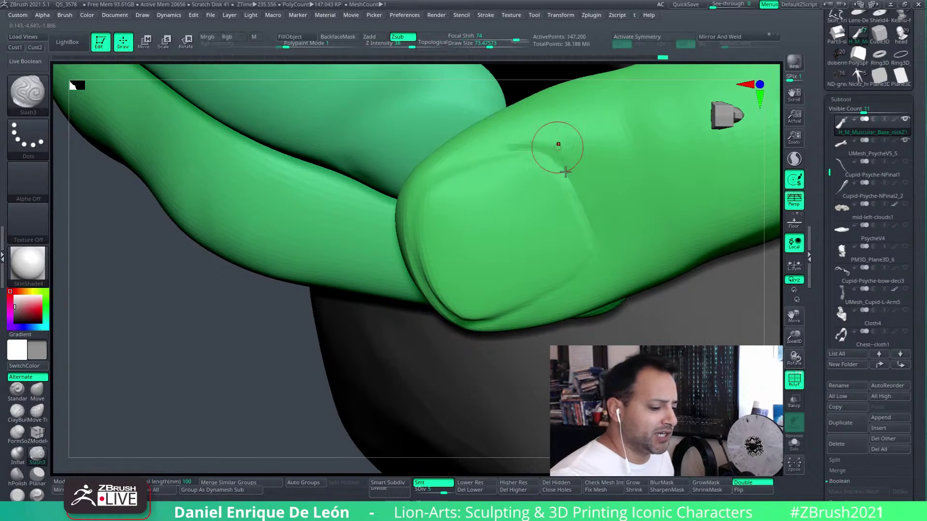
# Step: Set the Slash3 draw size to about 46.5 and carve finer creases on the inner side of the thumb joint
pyautogui.moveTo(558, 145)
pyautogui.mouseDown(button='right')
pyautogui.moveTo(581, 106)
pyautogui.moveTo(581, 234)
pyautogui.moveTo(568, 183)
pyautogui.moveTo(555, 222)
pyautogui.moveTo(569, 191)
pyautogui.moveTo(543, 206)
pyautogui.moveTo(521, 252)
pyautogui.moveTo(549, 244)
pyautogui.moveTo(503, 253)
pyautogui.mouseUp(button='right')
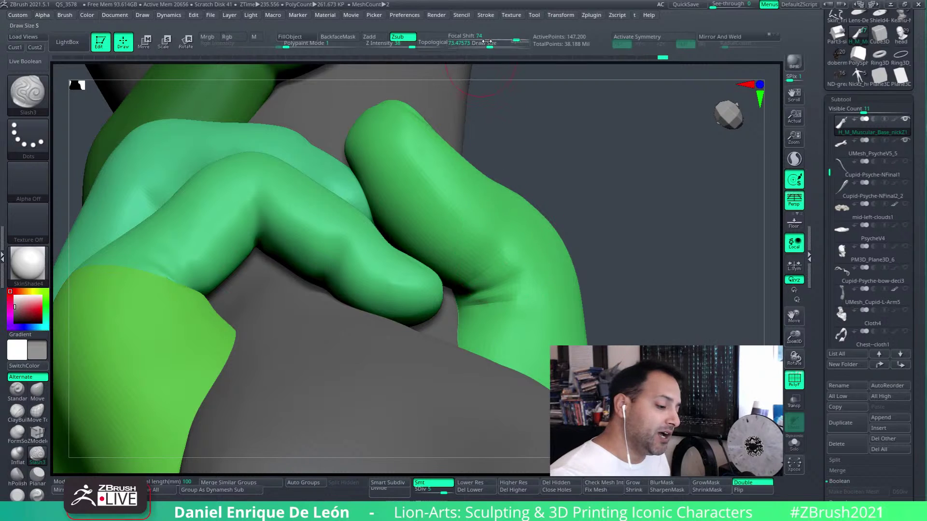
pyautogui.moveTo(489, 44); pyautogui.dragTo(484, 44)
pyautogui.moveTo(538, 263)
pyautogui.mouseDown(button='right')
pyautogui.moveTo(604, 198)
pyautogui.moveTo(608, 207)
pyautogui.moveTo(631, 201)
pyautogui.moveTo(583, 224)
pyautogui.moveTo(606, 201)
pyautogui.moveTo(586, 176)
pyautogui.moveTo(577, 199)
pyautogui.moveTo(587, 191)
pyautogui.mouseUp(button='right')
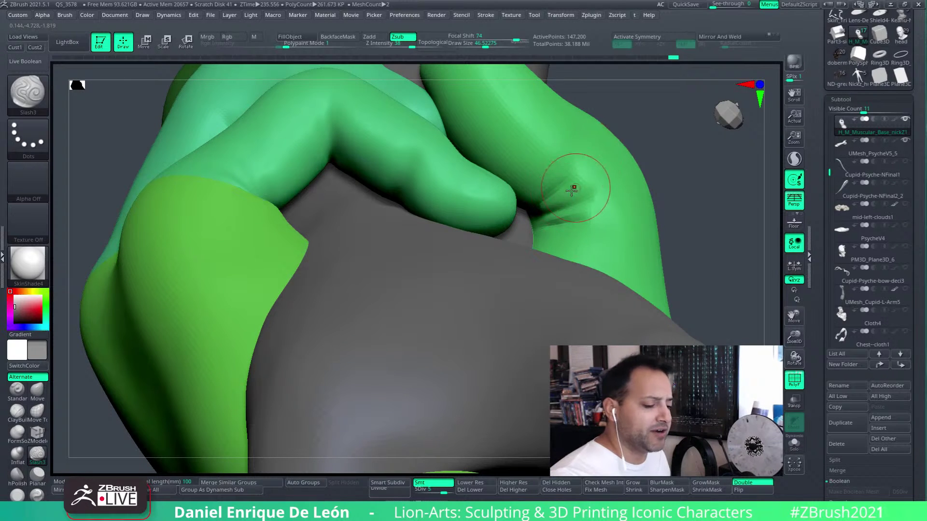
pyautogui.moveTo(604, 158)
pyautogui.mouseDown(button='right')
pyautogui.moveTo(611, 205)
pyautogui.moveTo(585, 248)
pyautogui.moveTo(594, 285)
pyautogui.moveTo(554, 285)
pyautogui.moveTo(592, 256)
pyautogui.moveTo(507, 253)
pyautogui.moveTo(505, 234)
pyautogui.moveTo(510, 260)
pyautogui.moveTo(476, 268)
pyautogui.mouseUp(button='right')
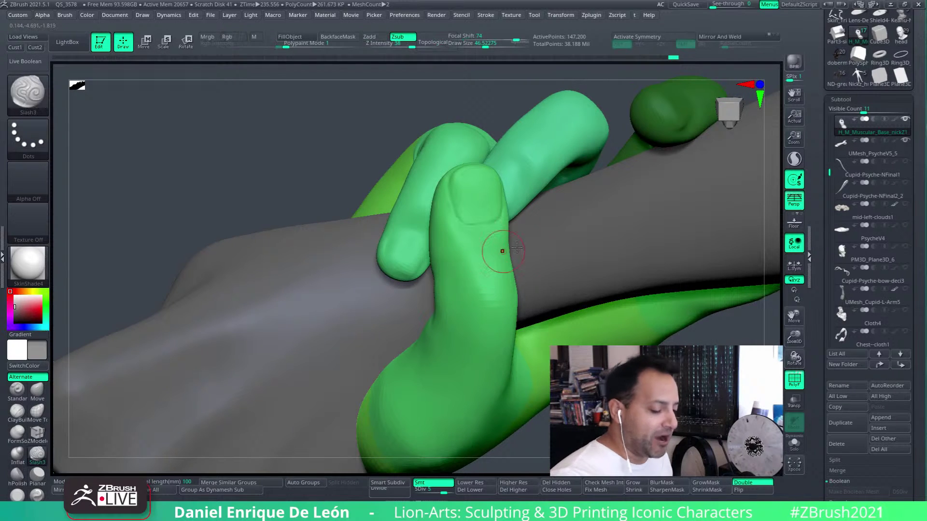
# Step: Raise the mesh to subdivision level 6 and adjust the thumbnail with the Move brush, with Rgb off and draw size about 85
pyautogui.moveTo(444, 492); pyautogui.dragTo(450, 491)
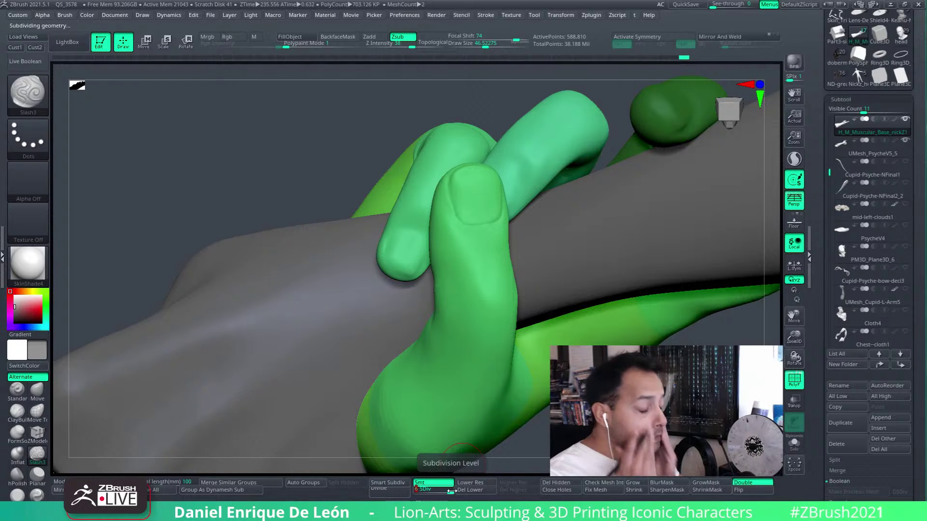
pyautogui.moveTo(513, 297)
pyautogui.mouseDown(button='right')
pyautogui.moveTo(502, 294)
pyautogui.moveTo(511, 296)
pyautogui.mouseUp(button='right')
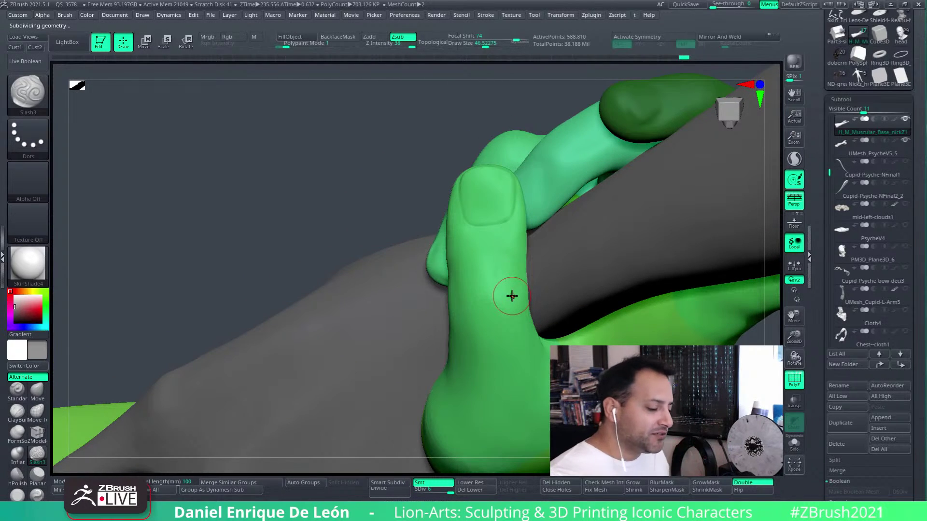
pyautogui.click(37, 389)
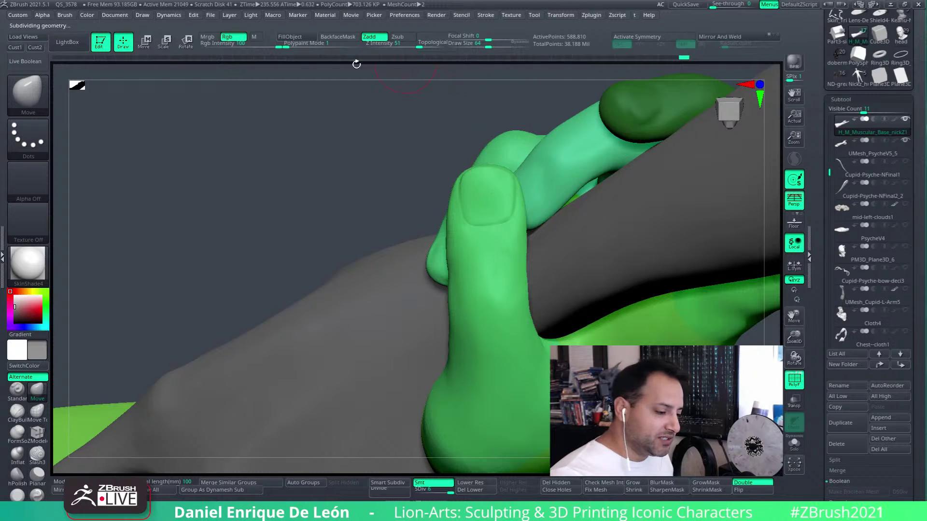
pyautogui.click(227, 38)
pyautogui.moveTo(489, 44); pyautogui.dragTo(491, 44)
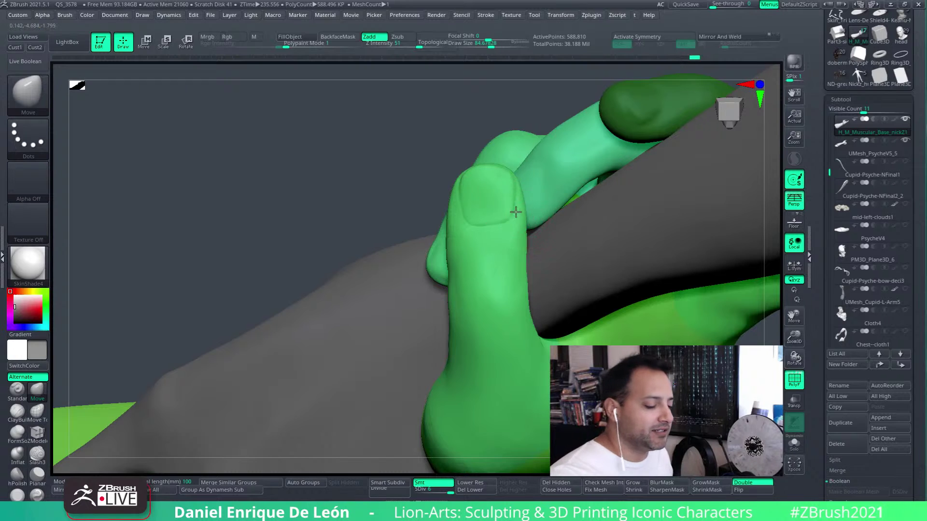
pyautogui.moveTo(514, 210)
pyautogui.mouseDown(button='right')
pyautogui.moveTo(524, 234)
pyautogui.moveTo(550, 243)
pyautogui.mouseUp(button='right')
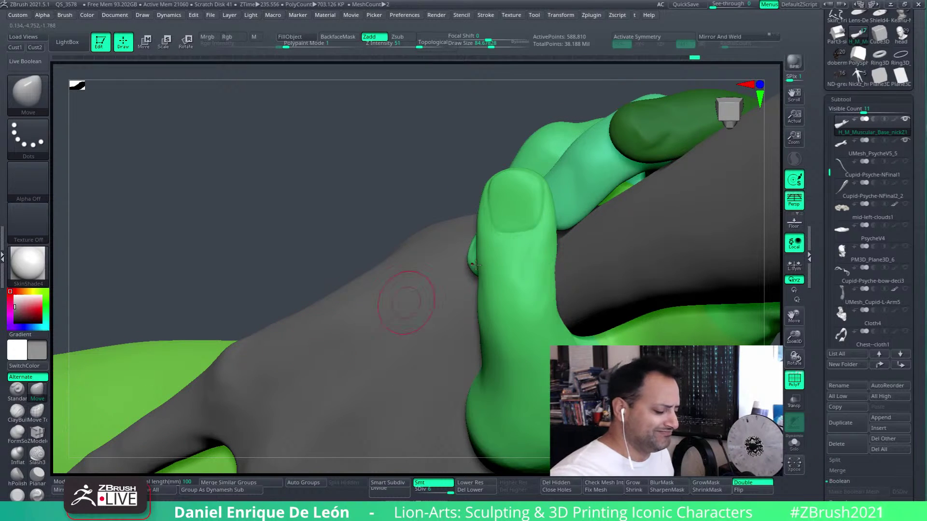
pyautogui.keyDown('ctrl'); pyautogui.moveTo(414, 292); pyautogui.dragTo(421, 328, button='right'); pyautogui.keyUp('ctrl')
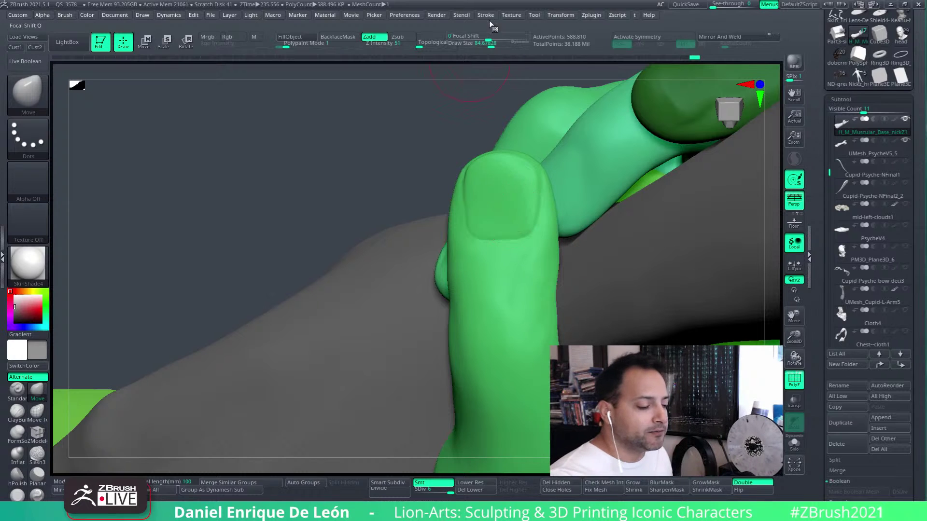
# Step: Raise the Move brush's draw size to about 101 and adjust the outline around the thumbnail
pyautogui.moveTo(487, 44); pyautogui.dragTo(492, 47)
pyautogui.moveTo(527, 253); pyautogui.dragTo(575, 236, button='right')
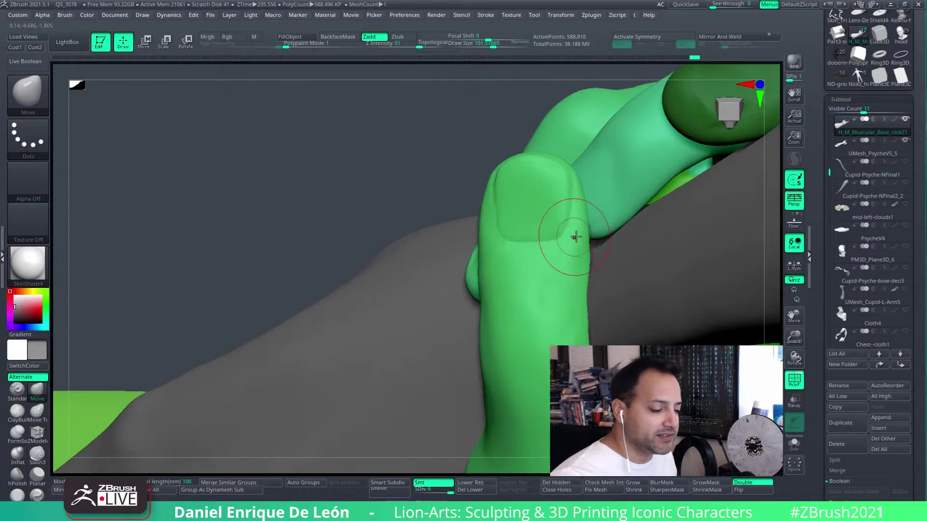
pyautogui.moveTo(505, 207)
pyautogui.mouseDown(button='right')
pyautogui.moveTo(544, 238)
pyautogui.moveTo(551, 210)
pyautogui.moveTo(529, 229)
pyautogui.moveTo(532, 249)
pyautogui.moveTo(542, 201)
pyautogui.moveTo(531, 227)
pyautogui.mouseUp(button='right')
# Step: Set the Slash3 draw size to about 54.5 and carve the groove at the thumb tip and along the nail's inner side
pyautogui.click(38, 450)
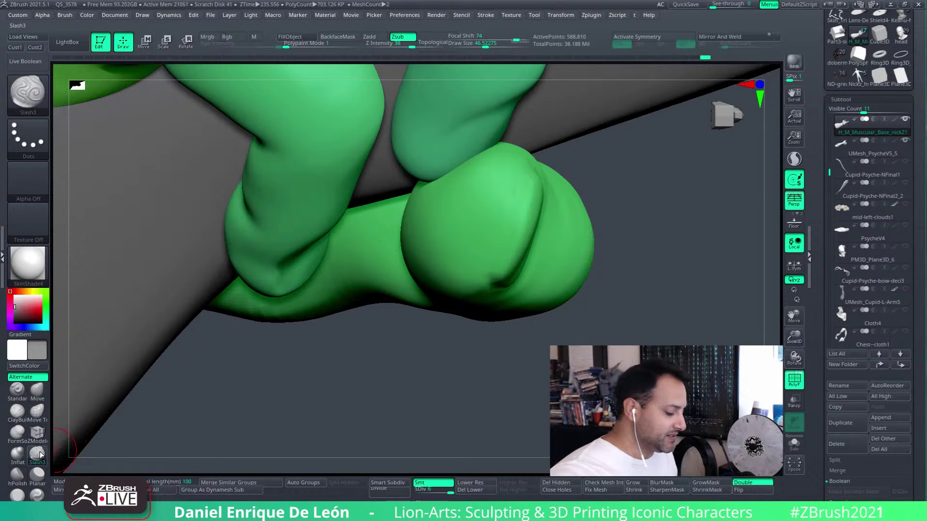
pyautogui.moveTo(485, 45); pyautogui.dragTo(487, 47)
pyautogui.moveTo(550, 187)
pyautogui.mouseDown(button='right')
pyautogui.moveTo(558, 185)
pyautogui.moveTo(510, 190)
pyautogui.mouseUp(button='right')
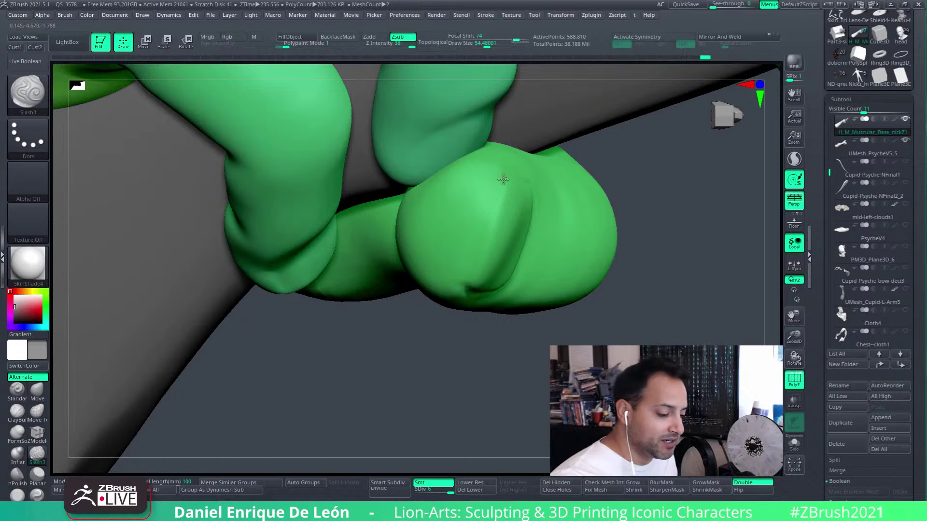
pyautogui.moveTo(486, 234)
pyautogui.mouseDown(button='right')
pyautogui.moveTo(539, 201)
pyautogui.moveTo(480, 221)
pyautogui.moveTo(476, 192)
pyautogui.moveTo(472, 232)
pyautogui.mouseUp(button='right')
pyautogui.moveTo(474, 279); pyautogui.dragTo(465, 227, button='right')
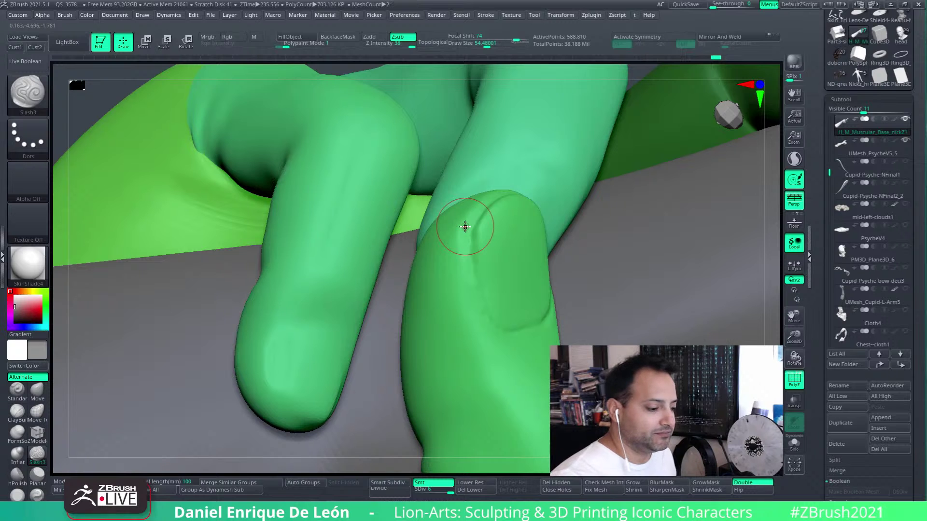
pyautogui.moveTo(534, 207); pyautogui.dragTo(488, 178, button='right')
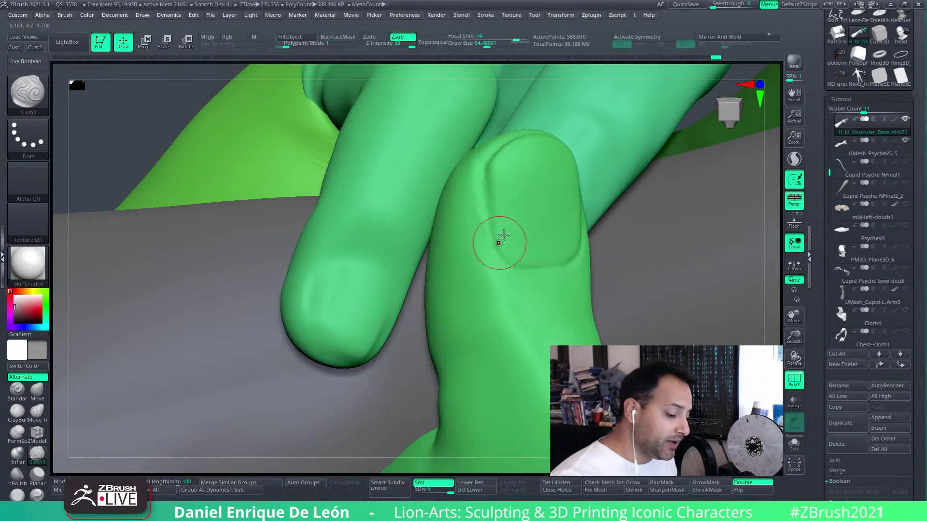
# Step: Deepen the grooves along the thumbnail's outer side and base with the Slash3 brush
pyautogui.moveTo(504, 235); pyautogui.dragTo(597, 180, button='right')
pyautogui.moveTo(430, 231); pyautogui.dragTo(537, 138, button='right')
pyautogui.moveTo(556, 193); pyautogui.dragTo(555, 209)
pyautogui.moveTo(555, 209); pyautogui.dragTo(563, 132, button='right')
pyautogui.moveTo(549, 144); pyautogui.dragTo(550, 242)
pyautogui.moveTo(553, 218)
pyautogui.mouseDown(button='right')
pyautogui.moveTo(563, 281)
pyautogui.moveTo(589, 246)
pyautogui.moveTo(588, 209)
pyautogui.moveTo(580, 249)
pyautogui.moveTo(567, 253)
pyautogui.moveTo(565, 145)
pyautogui.mouseUp(button='right')
# Step: Set the Slash3 draw size to about 35 and carve fine lengthwise ridges across the thumbnail's surface
pyautogui.moveTo(488, 45); pyautogui.dragTo(482, 45)
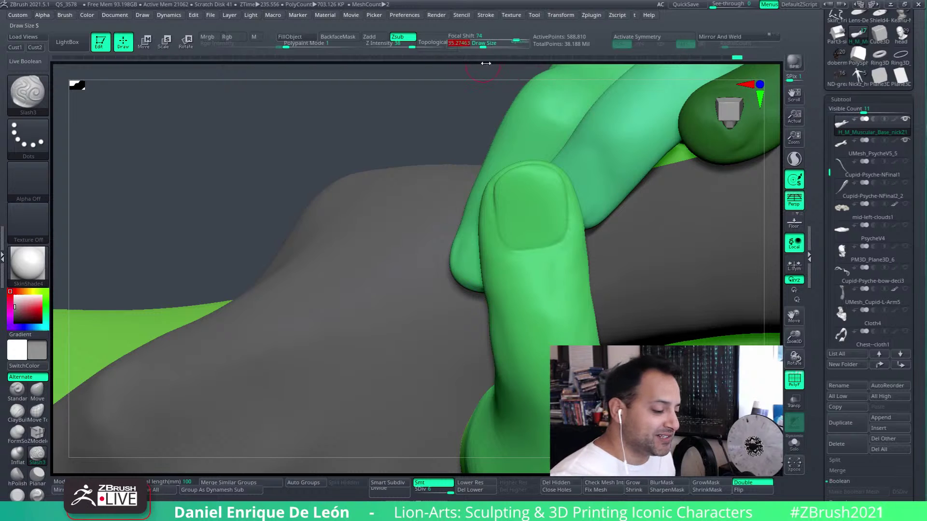
pyautogui.keyDown('ctrl'); pyautogui.moveTo(530, 166); pyautogui.dragTo(539, 249, button='right'); pyautogui.keyUp('ctrl')
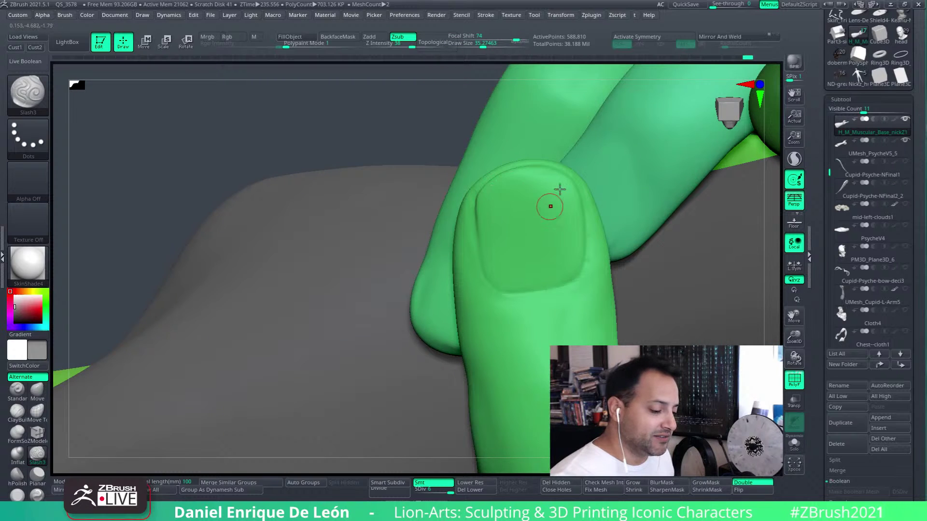
pyautogui.moveTo(550, 203); pyautogui.dragTo(542, 222, button='right')
pyautogui.moveTo(504, 157)
pyautogui.mouseDown()
pyautogui.moveTo(522, 254)
pyautogui.moveTo(536, 215)
pyautogui.mouseUp()
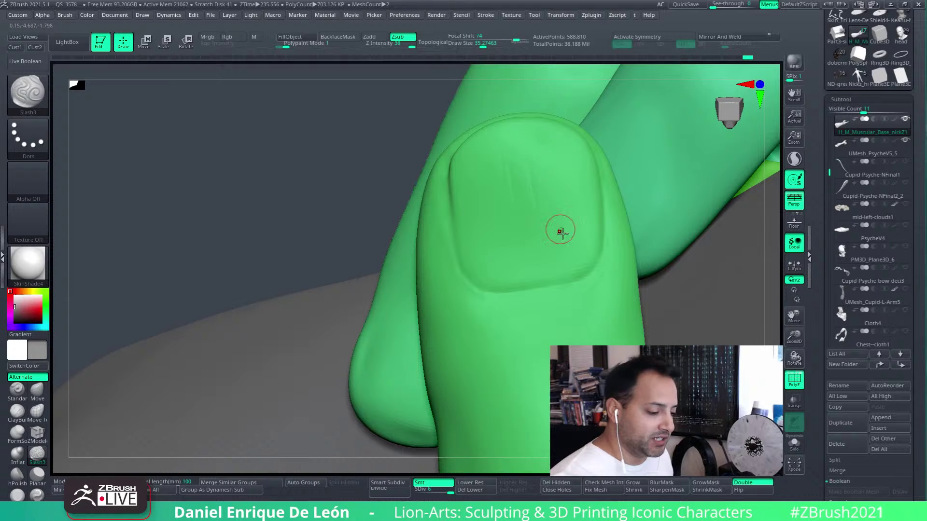
pyautogui.moveTo(549, 180); pyautogui.dragTo(550, 227)
pyautogui.moveTo(513, 141); pyautogui.dragTo(529, 203)
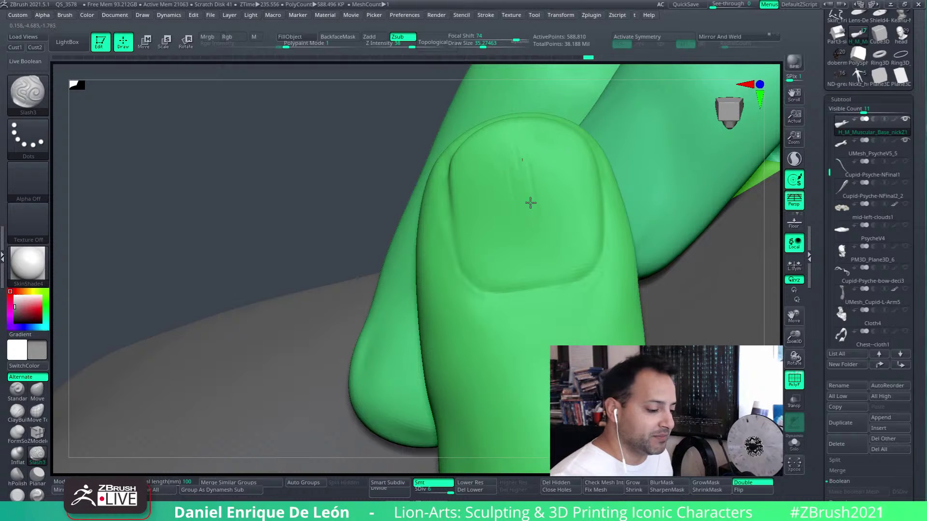
pyautogui.moveTo(559, 159)
pyautogui.mouseDown(button='right')
pyautogui.moveTo(578, 147)
pyautogui.moveTo(548, 155)
pyautogui.moveTo(544, 131)
pyautogui.mouseUp(button='right')
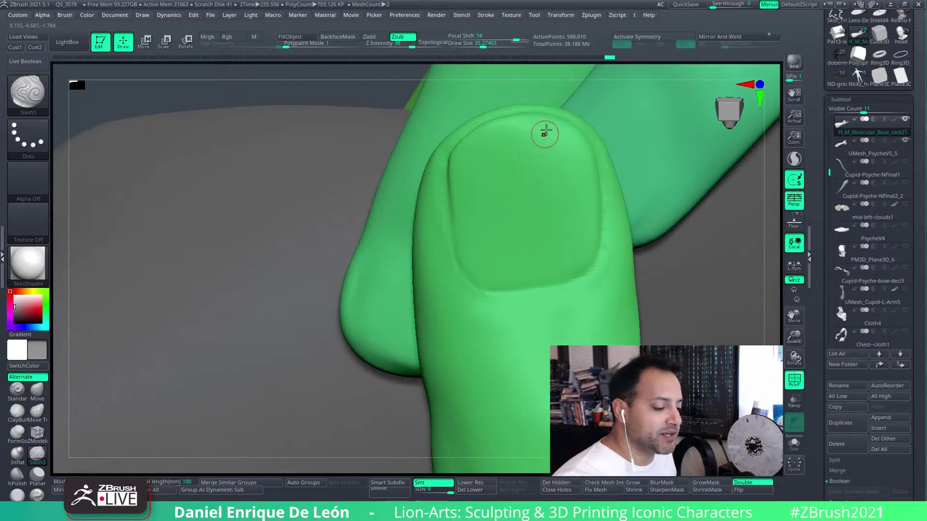
pyautogui.moveTo(491, 155); pyautogui.dragTo(505, 144, button='right')
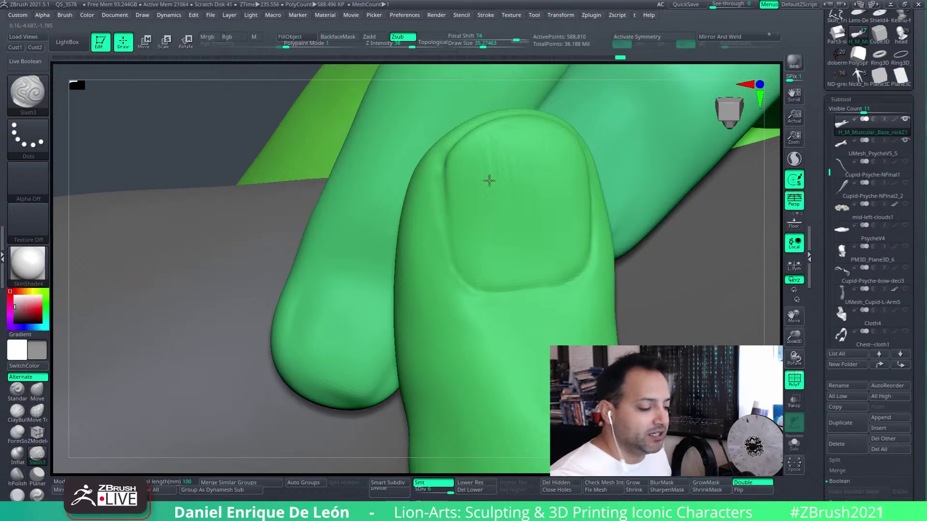
pyautogui.moveTo(488, 180); pyautogui.dragTo(508, 158, button='right')
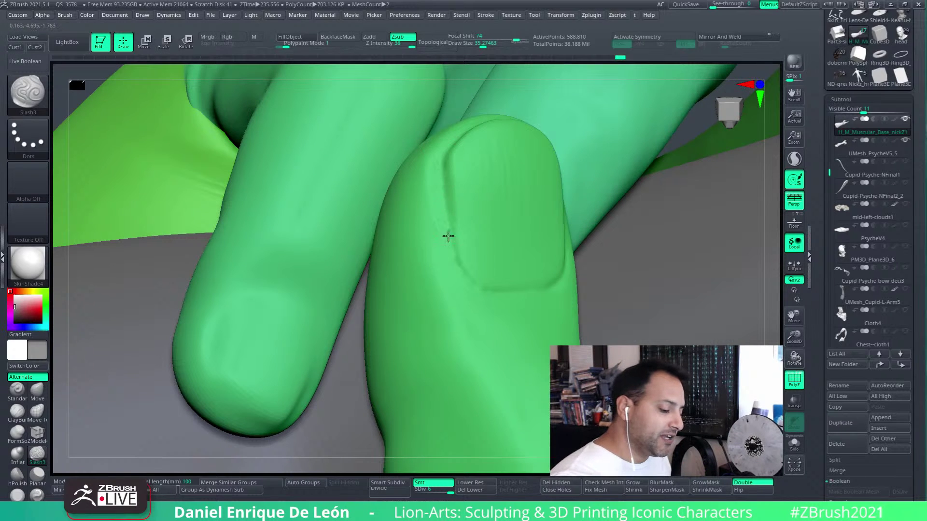
# Step: Examine the thumb and its nail from several angles against Psyche's arm, checking how the hand grips it
pyautogui.moveTo(474, 273); pyautogui.dragTo(598, 191, button='right')
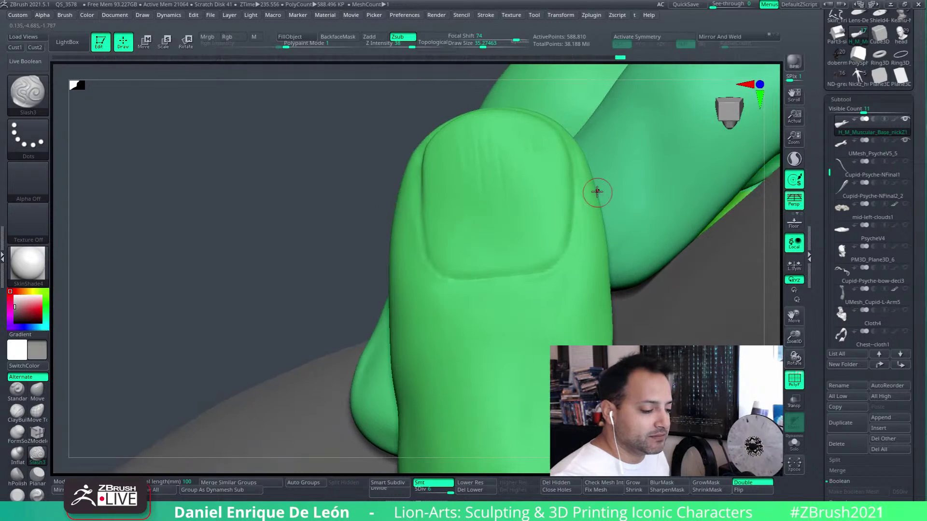
pyautogui.moveTo(559, 268); pyautogui.dragTo(569, 213, button='right')
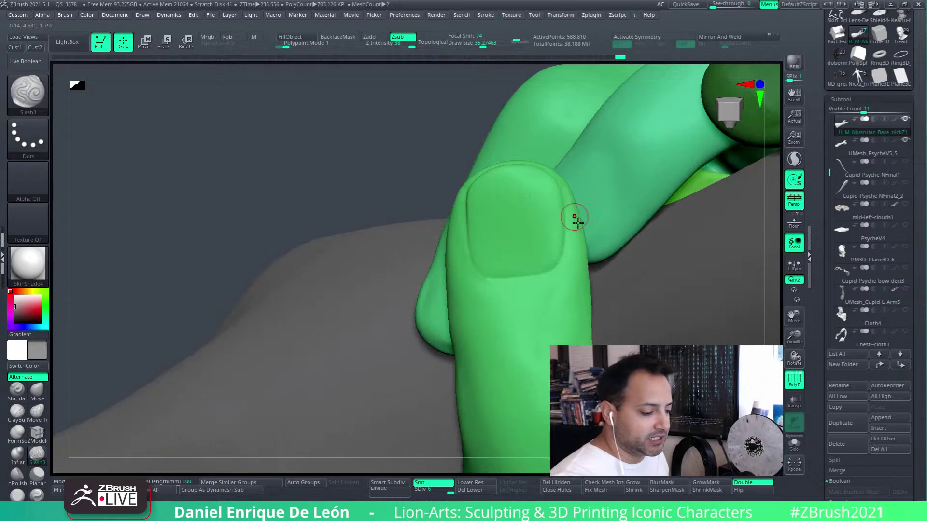
pyautogui.moveTo(556, 351); pyautogui.dragTo(576, 268, button='right')
pyautogui.keyDown('alt'); pyautogui.click(575, 268); pyautogui.keyUp('alt')
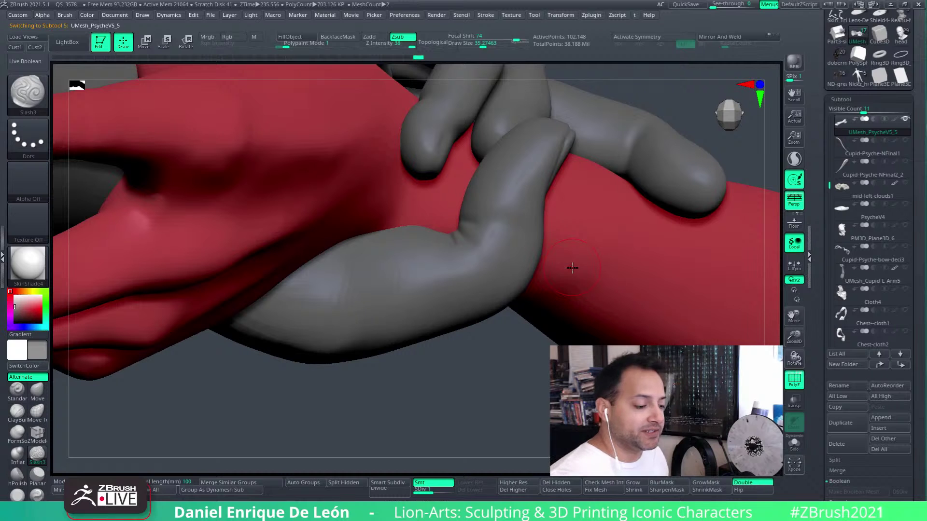
pyautogui.keyDown('alt'); pyautogui.click(513, 242); pyautogui.keyUp('alt')
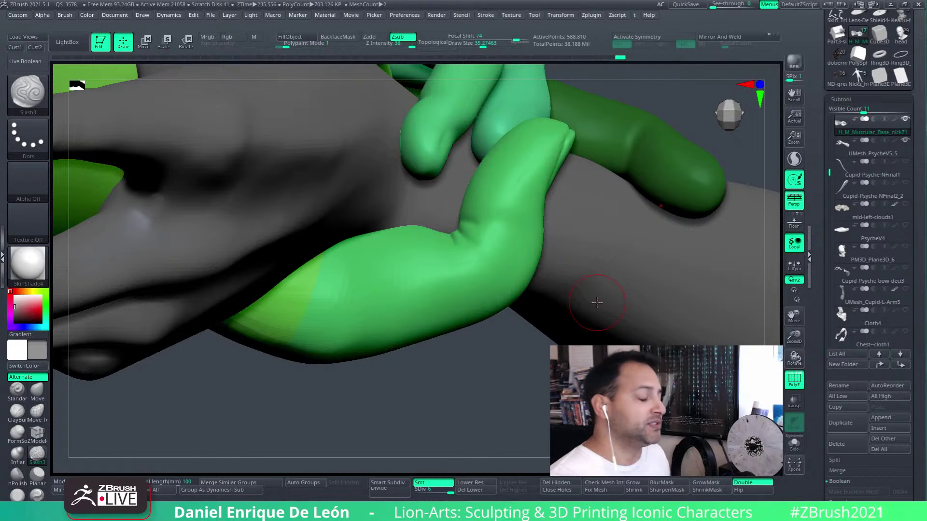
pyautogui.moveTo(597, 302)
pyautogui.mouseDown(button='right')
pyautogui.moveTo(490, 248)
pyautogui.moveTo(541, 257)
pyautogui.mouseUp(button='right')
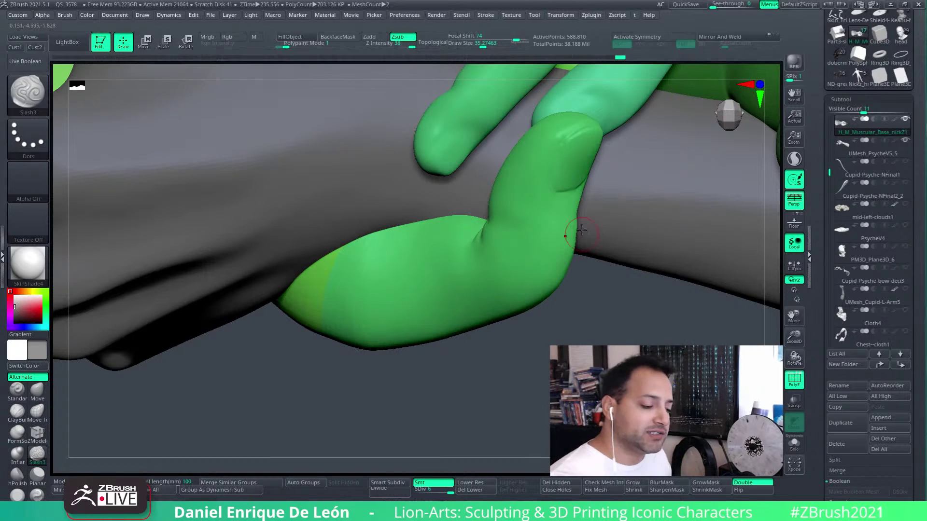
pyautogui.moveTo(582, 231); pyautogui.dragTo(622, 218, button='right')
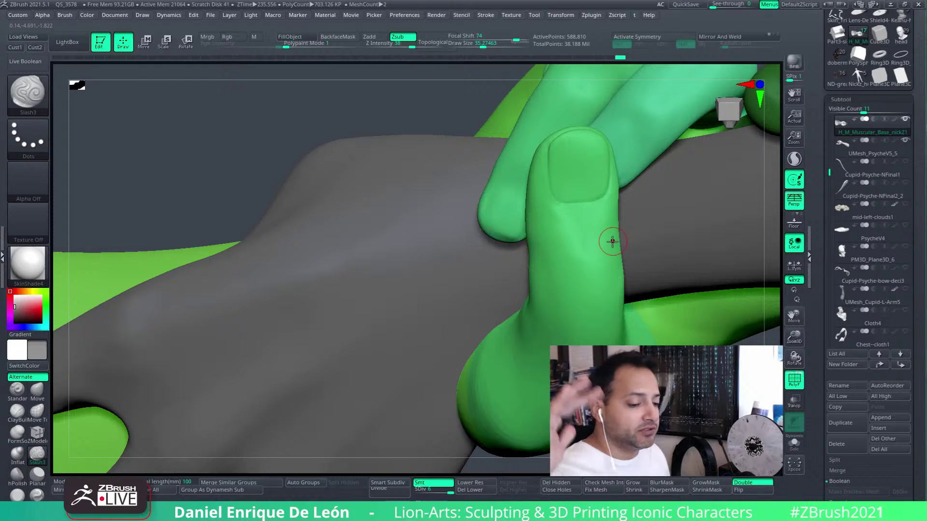
pyautogui.moveTo(589, 242); pyautogui.dragTo(555, 247, button='right')
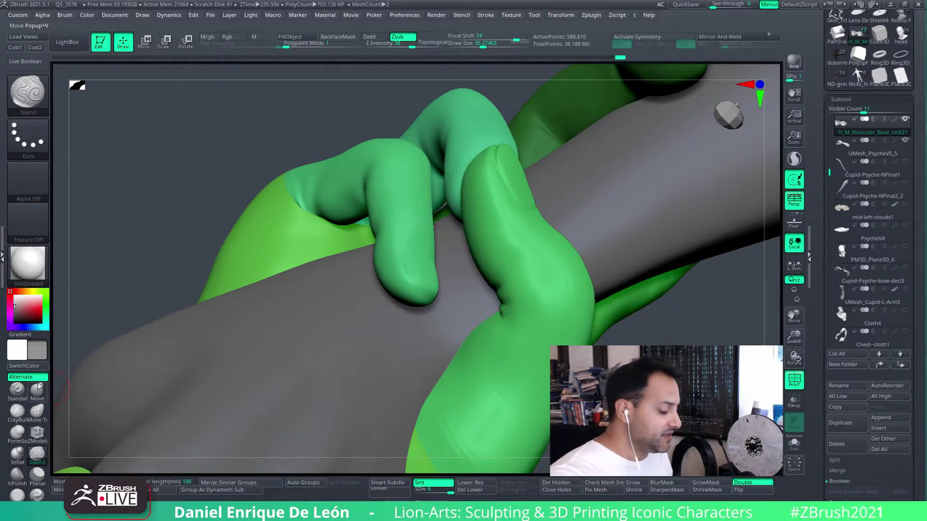
# Step: Mask the whole hand except the thumb's polygroup, with the Move brush at a draw size of about 143
pyautogui.click(40, 391)
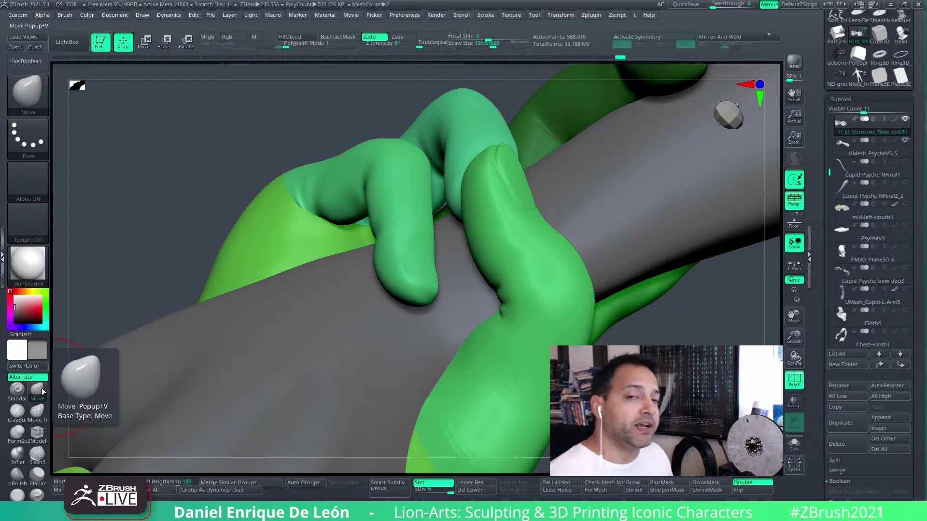
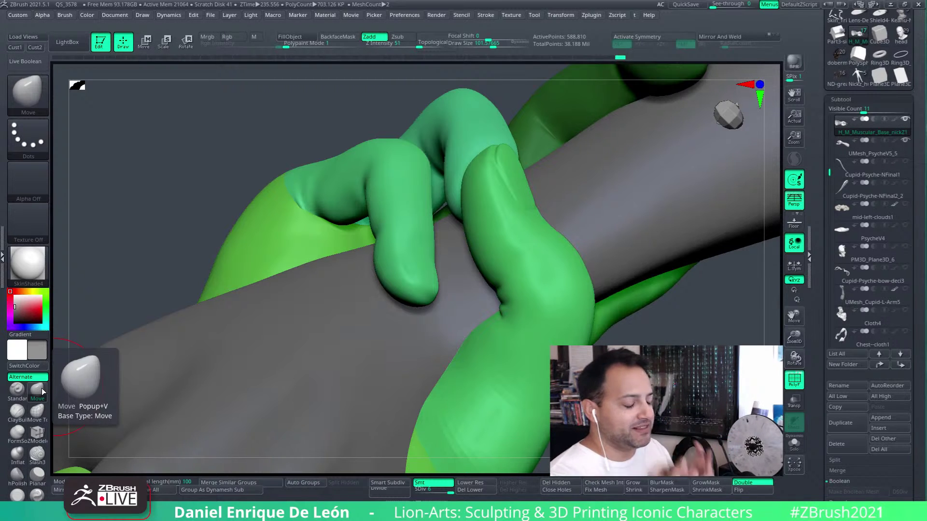
pyautogui.click(500, 45)
pyautogui.click(145, 43)
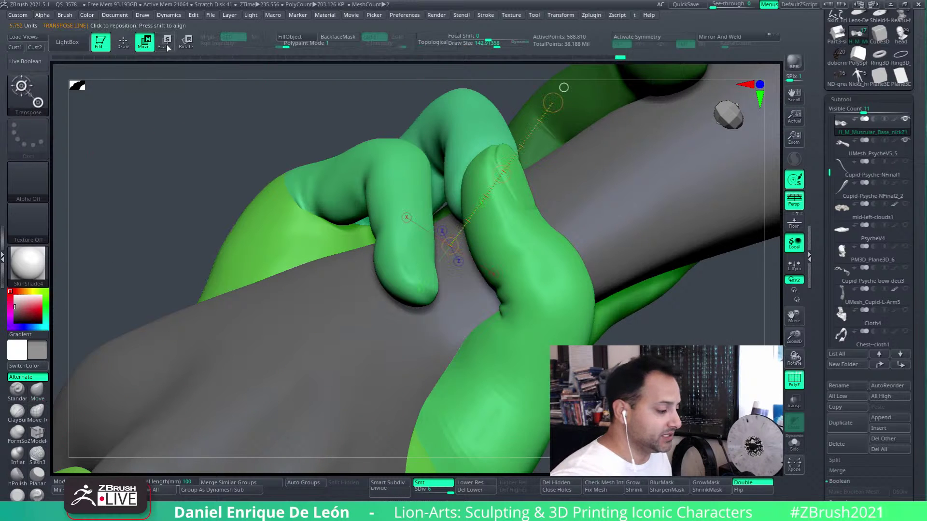
pyautogui.keyDown('ctrl'); pyautogui.click(556, 283); pyautogui.keyUp('ctrl')
pyautogui.click(125, 46)
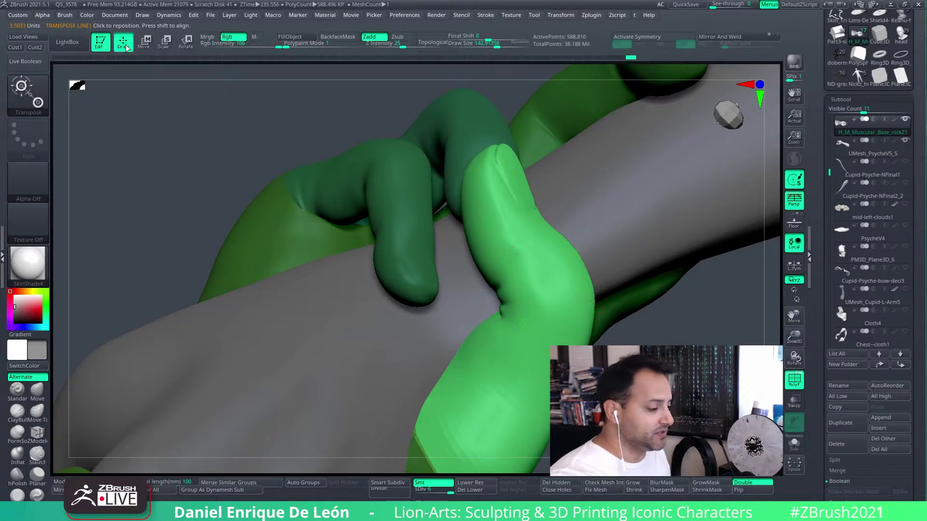
# Step: Try to adjust the unmasked thumb with the Move brush at a draw size of about 219
pyautogui.moveTo(555, 186); pyautogui.dragTo(577, 181, button='right')
pyautogui.moveTo(500, 47); pyautogui.dragTo(502, 47)
pyautogui.moveTo(558, 192); pyautogui.dragTo(574, 198, button='right')
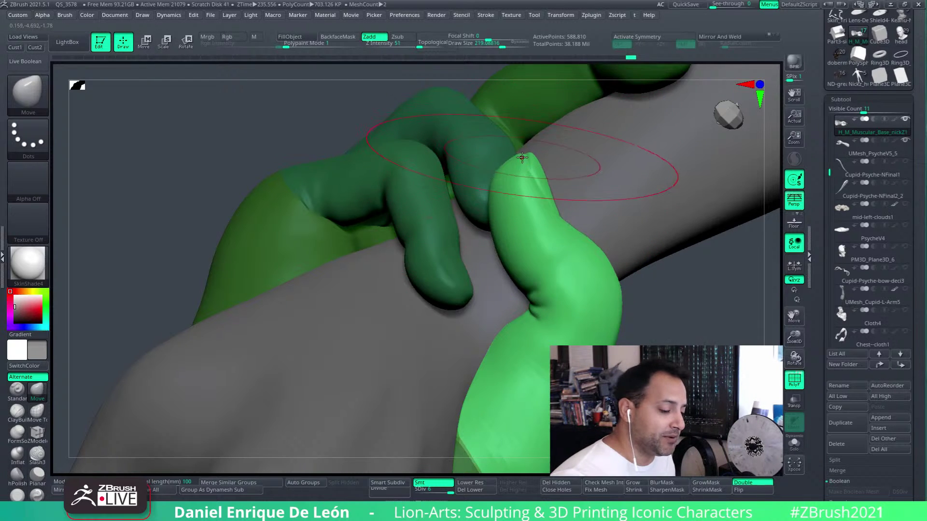
pyautogui.moveTo(522, 157); pyautogui.dragTo(554, 181, button='right')
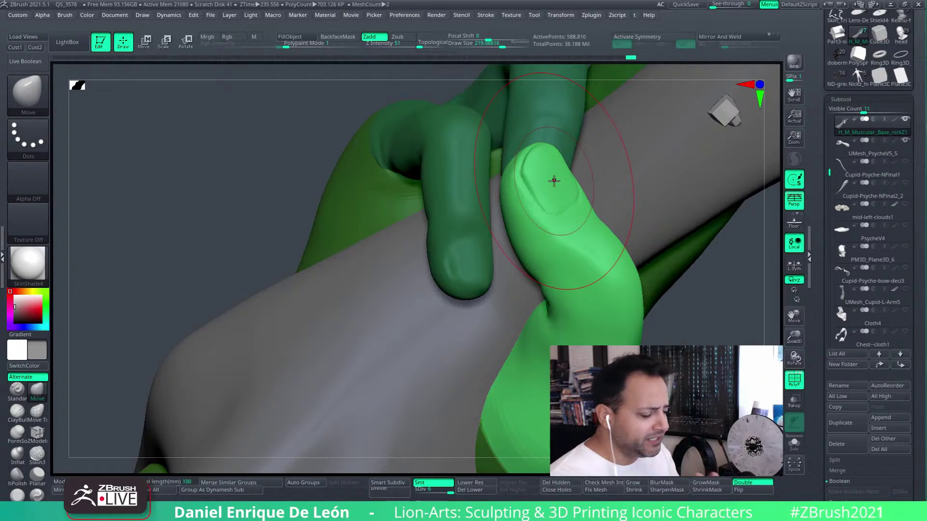
pyautogui.moveTo(555, 181); pyautogui.dragTo(594, 195)
pyautogui.moveTo(595, 195)
pyautogui.mouseDown(button='right')
pyautogui.moveTo(514, 272)
pyautogui.moveTo(572, 247)
pyautogui.moveTo(559, 232)
pyautogui.mouseUp(button='right')
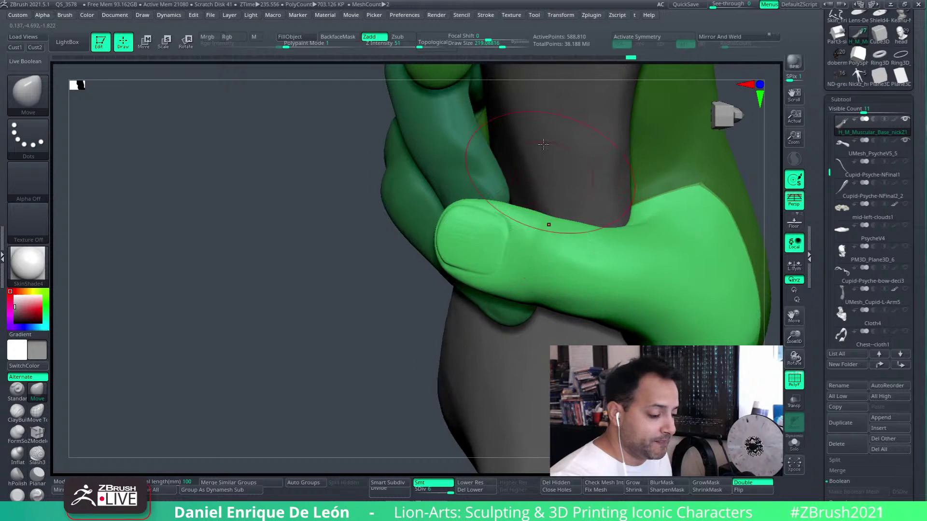
# Step: Set the Move draw size to about 155 and reshape the thumb around the nail's base
pyautogui.moveTo(502, 45); pyautogui.dragTo(495, 47)
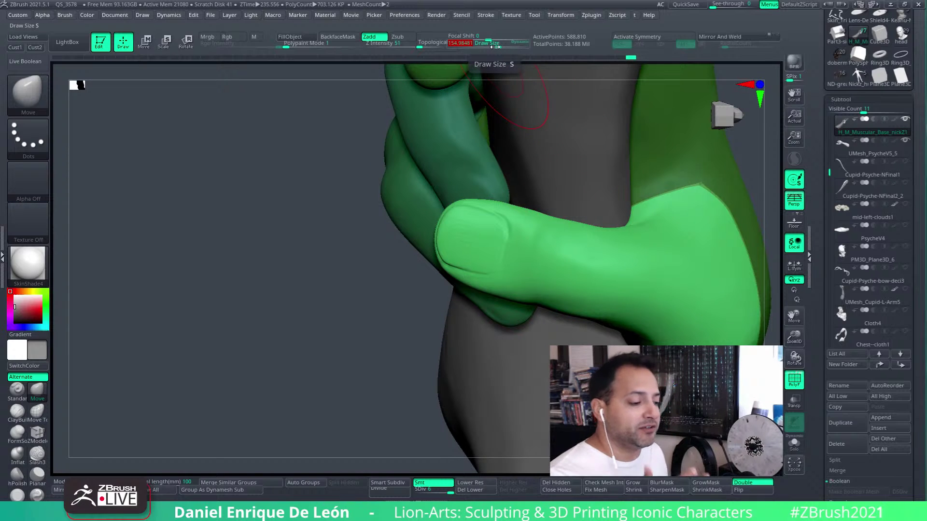
pyautogui.moveTo(482, 227); pyautogui.dragTo(539, 222, button='right')
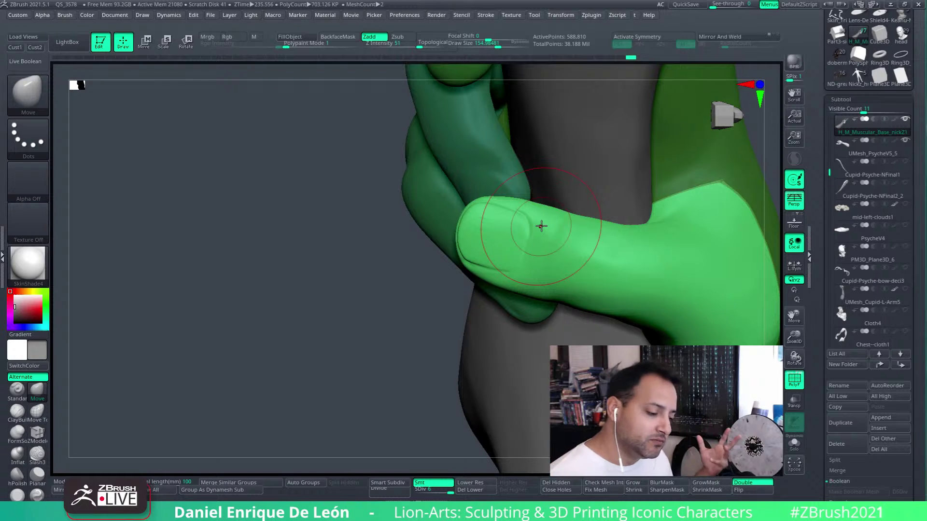
pyautogui.keyDown('alt'); pyautogui.moveTo(550, 248); pyautogui.dragTo(531, 312, button='right'); pyautogui.keyUp('alt')
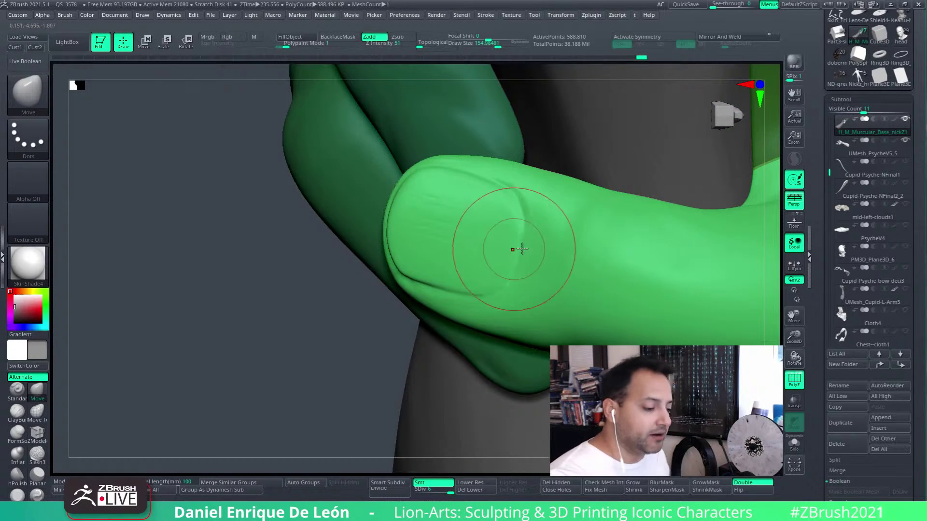
pyautogui.moveTo(522, 249); pyautogui.dragTo(559, 203, button='right')
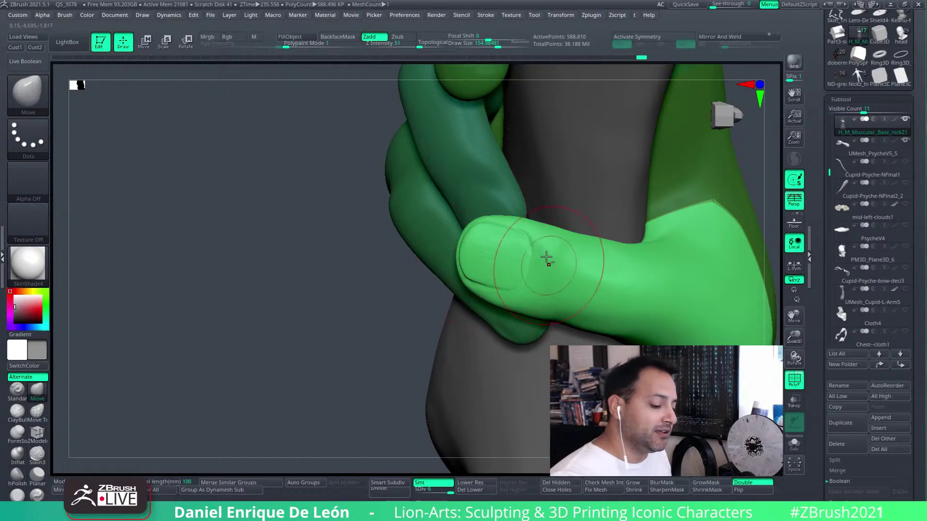
pyautogui.keyDown('ctrl'); pyautogui.moveTo(547, 258); pyautogui.dragTo(555, 285, button='right'); pyautogui.keyUp('ctrl')
pyautogui.moveTo(520, 251); pyautogui.dragTo(523, 255)
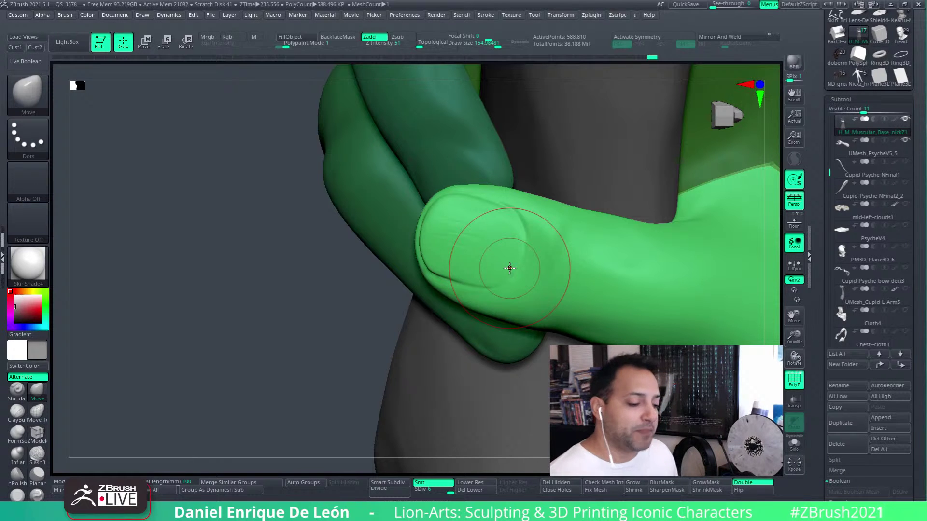
# Step: Blur the mask's edge at the thumb's base and raise the Move draw size to about 188.5
pyautogui.keyDown('ctrl'); pyautogui.click(704, 169); pyautogui.keyUp('ctrl')
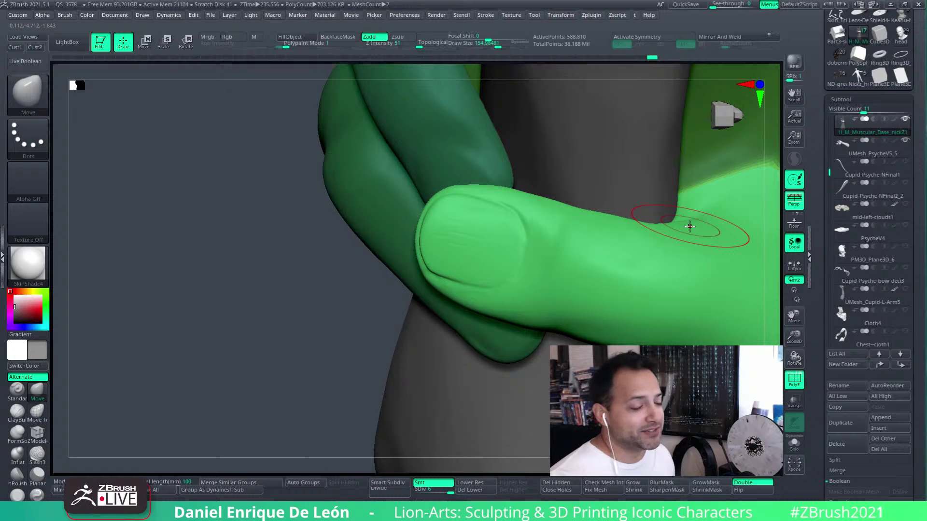
pyautogui.keyDown('alt'); pyautogui.moveTo(575, 271); pyautogui.dragTo(493, 274, button='right'); pyautogui.keyUp('alt')
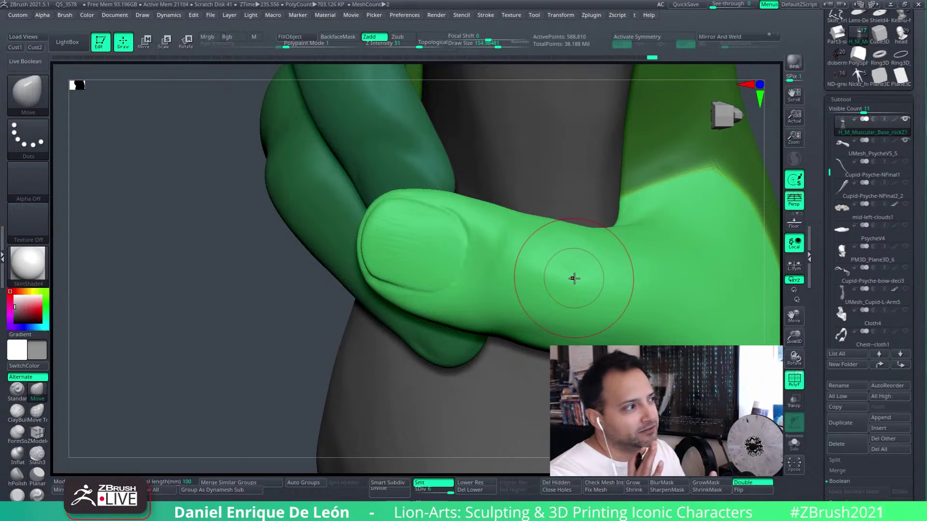
pyautogui.moveTo(573, 253)
pyautogui.mouseDown(button='right')
pyautogui.moveTo(554, 271)
pyautogui.moveTo(558, 290)
pyautogui.moveTo(569, 265)
pyautogui.mouseUp(button='right')
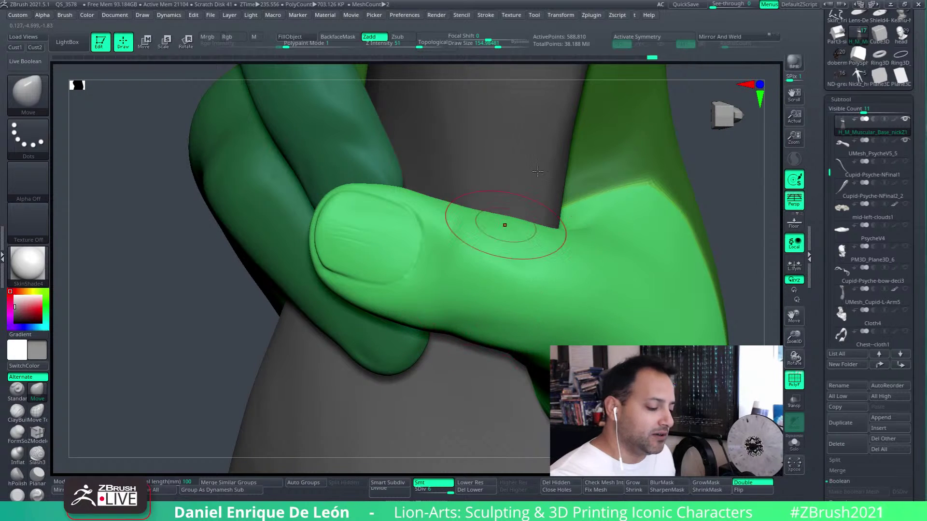
pyautogui.moveTo(497, 46); pyautogui.dragTo(500, 46)
pyautogui.moveTo(582, 333)
pyautogui.keyDown('ctrl'); pyautogui.mouseDown(button='right')
pyautogui.moveTo(582, 221)
pyautogui.moveTo(575, 260)
pyautogui.moveTo(552, 247)
pyautogui.moveTo(549, 269)
pyautogui.mouseUp(button='right'); pyautogui.keyUp('ctrl')
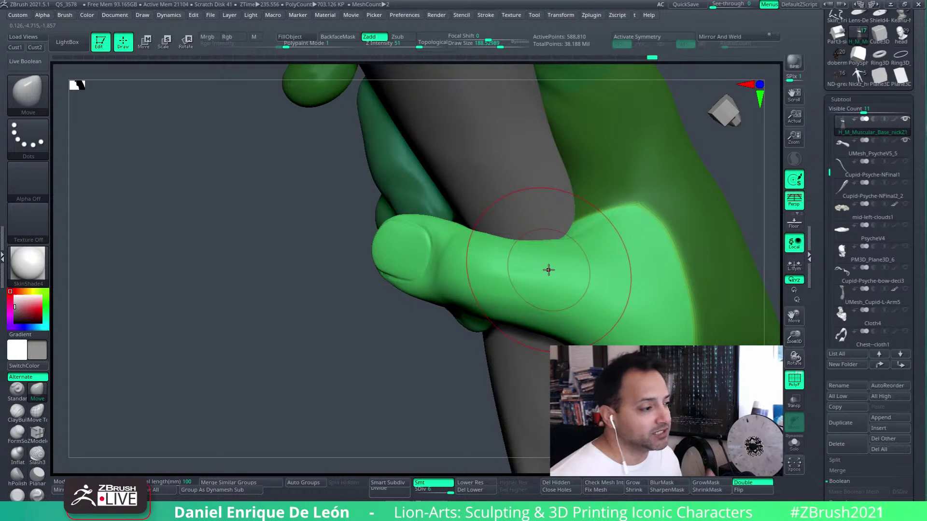
# Step: Set the Move draw size to about 131.6 and push the thumb's inner surface as seen through the open forearm
pyautogui.moveTo(549, 270)
pyautogui.mouseDown(button='right')
pyautogui.moveTo(538, 299)
pyautogui.moveTo(586, 213)
pyautogui.moveTo(538, 265)
pyautogui.moveTo(555, 322)
pyautogui.moveTo(571, 275)
pyautogui.mouseUp(button='right')
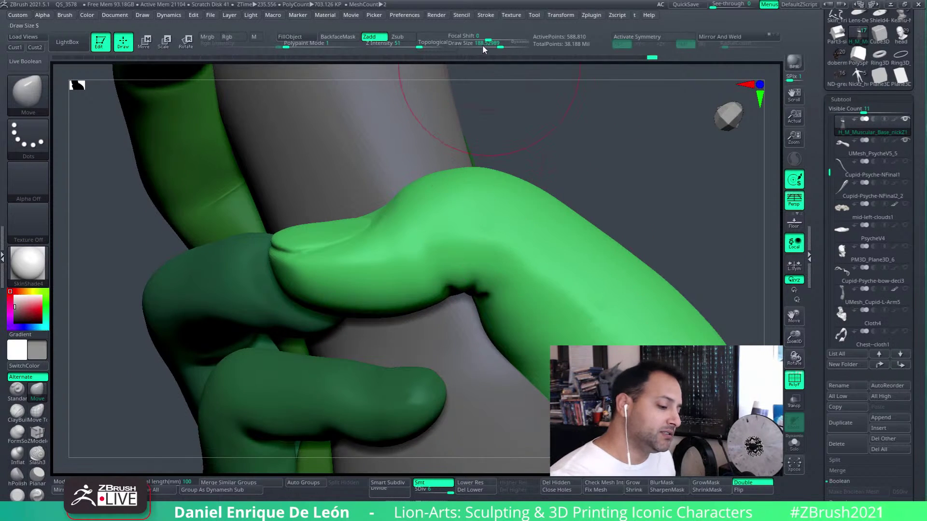
pyautogui.click(496, 45)
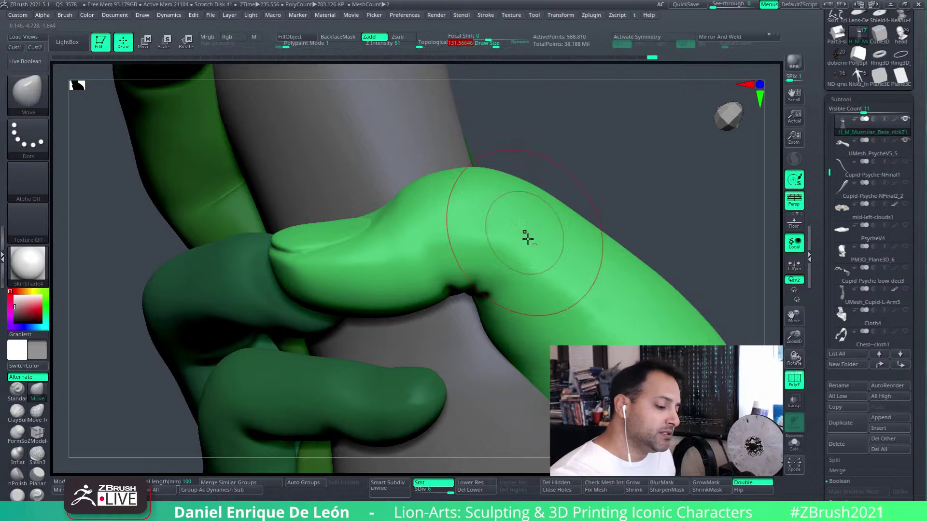
pyautogui.keyDown('alt'); pyautogui.moveTo(566, 284); pyautogui.dragTo(549, 211, button='right'); pyautogui.keyUp('alt')
pyautogui.moveTo(588, 247); pyautogui.dragTo(540, 319, button='right')
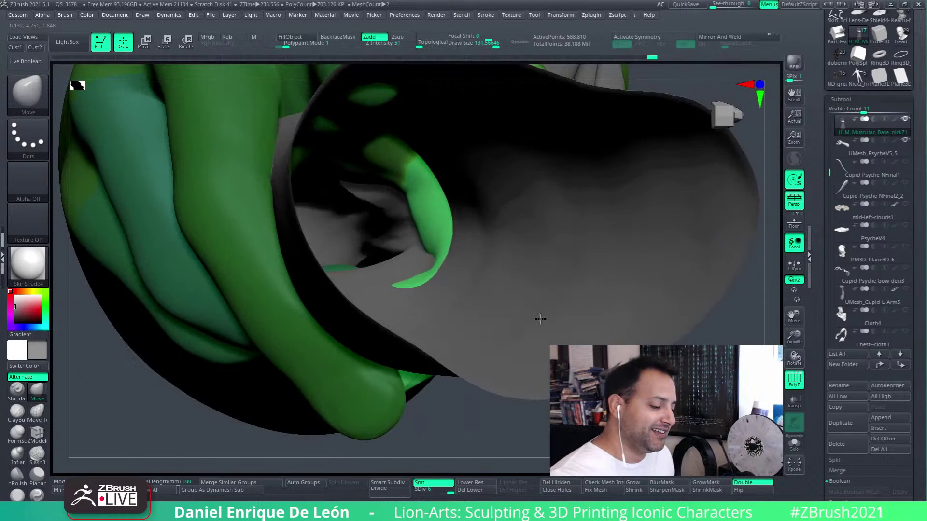
pyautogui.moveTo(418, 215); pyautogui.dragTo(428, 212)
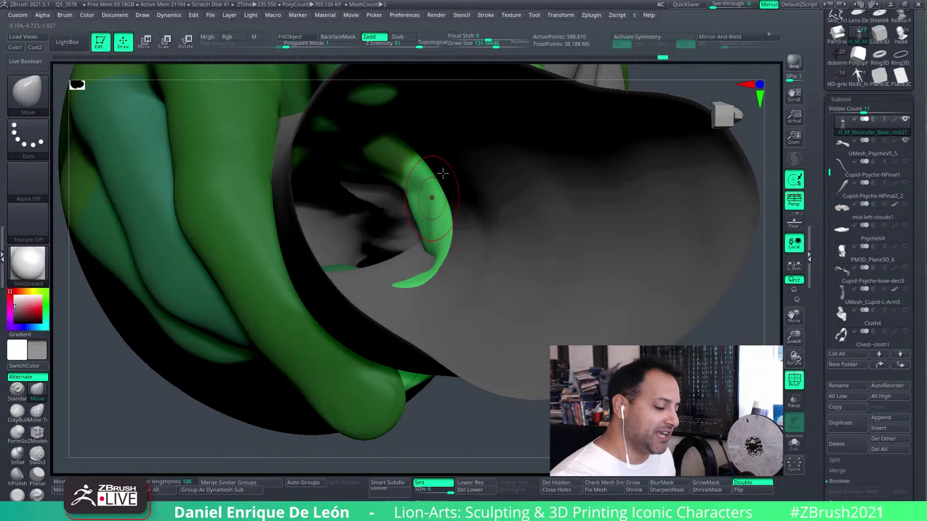
# Step: Raise the Move draw size to about 195.8 and reposition the thumb and palm surfaces that intersect the gripped wrist
pyautogui.click(501, 44)
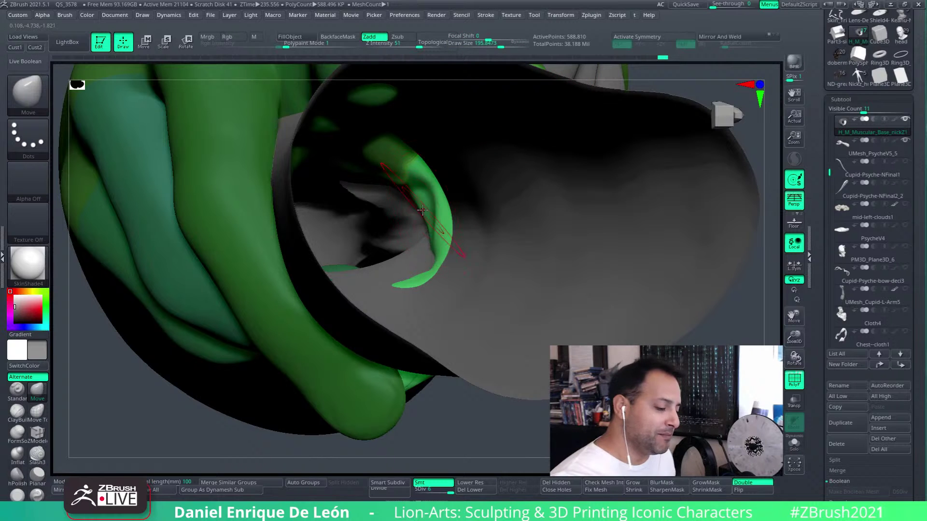
pyautogui.moveTo(423, 210); pyautogui.dragTo(439, 211)
pyautogui.moveTo(438, 208)
pyautogui.mouseDown(button='right')
pyautogui.moveTo(445, 225)
pyautogui.moveTo(387, 266)
pyautogui.mouseUp(button='right')
pyautogui.moveTo(386, 268); pyautogui.dragTo(368, 292)
pyautogui.moveTo(366, 296); pyautogui.dragTo(429, 362, button='right')
# Step: Soften the mask's edge around the thumb's base, inverting the mask between blurs and leaving only the thumb unmasked
pyautogui.keyDown('ctrl'); pyautogui.click(704, 339); pyautogui.keyUp('ctrl')
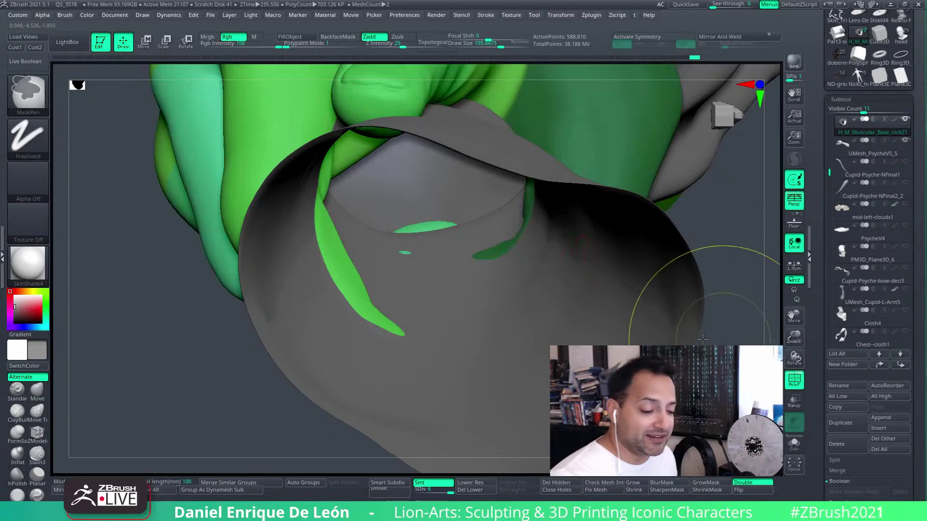
pyautogui.moveTo(487, 145)
pyautogui.mouseDown(button='right')
pyautogui.moveTo(449, 155)
pyautogui.moveTo(442, 232)
pyautogui.moveTo(446, 245)
pyautogui.moveTo(464, 218)
pyautogui.moveTo(493, 248)
pyautogui.moveTo(507, 231)
pyautogui.moveTo(516, 240)
pyautogui.mouseUp(button='right')
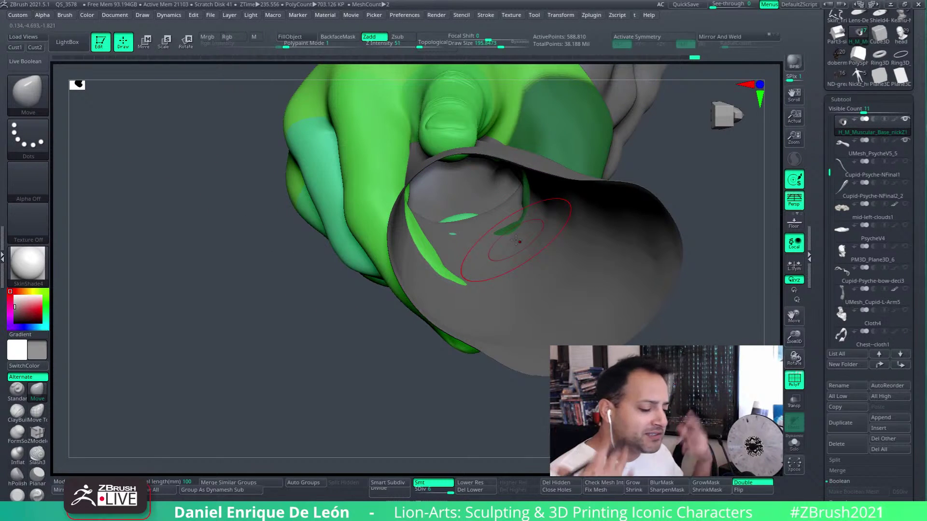
pyautogui.moveTo(542, 221)
pyautogui.mouseDown(button='right')
pyautogui.moveTo(486, 269)
pyautogui.moveTo(556, 208)
pyautogui.moveTo(636, 378)
pyautogui.moveTo(598, 202)
pyautogui.mouseUp(button='right')
pyautogui.keyDown('ctrl'); pyautogui.click(634, 369); pyautogui.keyUp('ctrl')
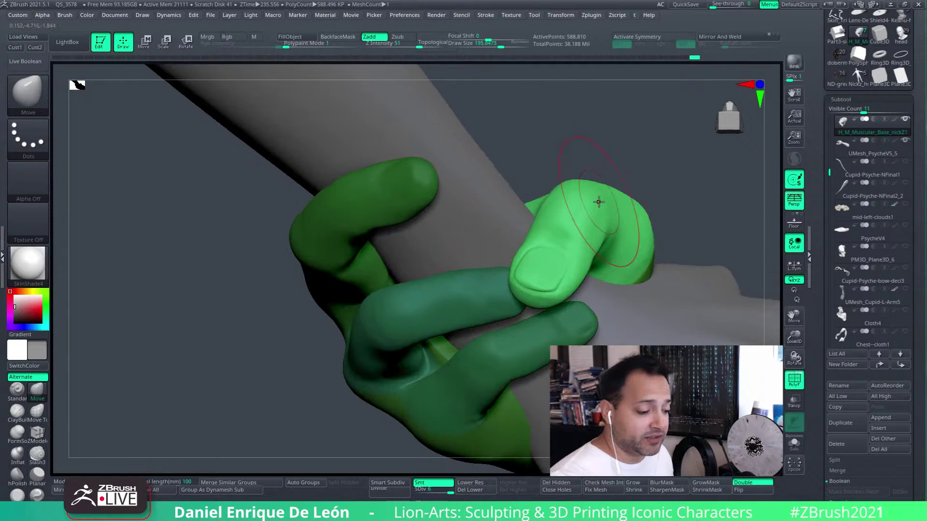
pyautogui.moveTo(653, 269); pyautogui.dragTo(411, 174, button='right')
pyautogui.moveTo(668, 180); pyautogui.dragTo(633, 283, button='right')
pyautogui.keyDown('ctrl'); pyautogui.click(522, 316); pyautogui.keyUp('ctrl')
pyautogui.keyDown('ctrl'); pyautogui.click(520, 319); pyautogui.keyUp('ctrl')
pyautogui.keyDown('ctrl'); pyautogui.click(642, 291); pyautogui.keyUp('ctrl')
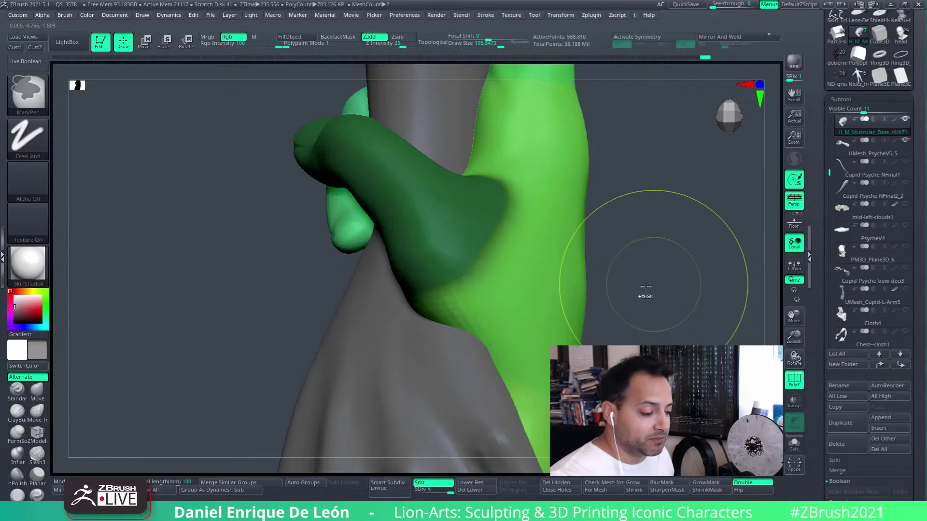
pyautogui.keyDown('ctrl'); pyautogui.click(478, 302); pyautogui.keyUp('ctrl')
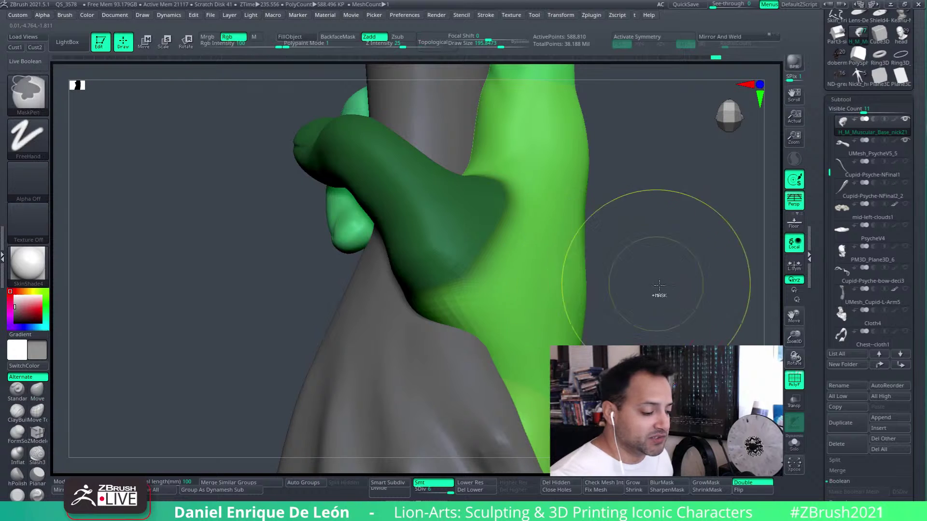
pyautogui.keyDown('ctrl'); pyautogui.click(641, 284); pyautogui.keyUp('ctrl')
# Step: Return to the Move brush, smooth the palm beside the thumb's base under the inverted mask, and leave the thumb unmasked again
pyautogui.press('b')
pyautogui.press('m')
pyautogui.press('v')
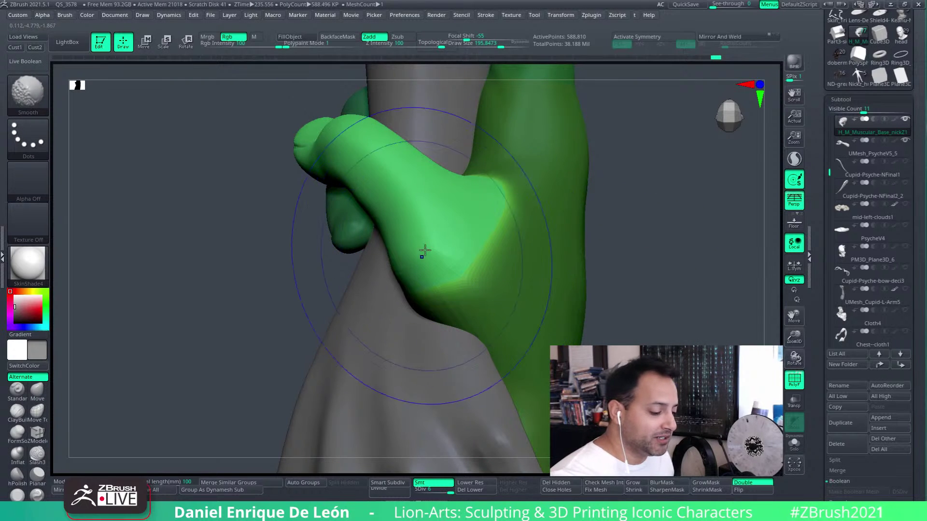
pyautogui.keyDown('alt'); pyautogui.moveTo(478, 269); pyautogui.dragTo(671, 274, button='right'); pyautogui.keyUp('alt')
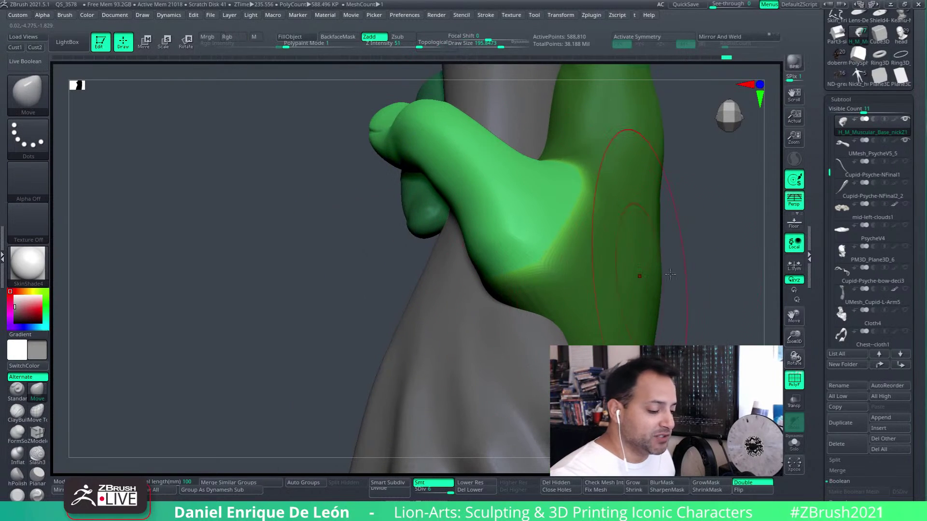
pyautogui.keyDown('ctrl'); pyautogui.click(708, 297); pyautogui.keyUp('ctrl')
pyautogui.keyDown('shift'); pyautogui.moveTo(578, 312); pyautogui.dragTo(586, 294); pyautogui.keyUp('shift')
pyautogui.moveTo(659, 256)
pyautogui.keyDown('alt'); pyautogui.mouseDown(button='right')
pyautogui.moveTo(580, 261)
pyautogui.moveTo(584, 207)
pyautogui.mouseUp(button='right'); pyautogui.keyUp('alt')
pyautogui.keyDown('ctrl'); pyautogui.click(676, 318); pyautogui.keyUp('ctrl')
# Step: Refine the thumb's contour around the nail and underside with the Move brush at draw sizes of about 155, 121 and 188.5
pyautogui.moveTo(517, 221)
pyautogui.mouseDown(button='right')
pyautogui.moveTo(549, 291)
pyautogui.moveTo(528, 321)
pyautogui.moveTo(565, 304)
pyautogui.moveTo(555, 286)
pyautogui.moveTo(543, 341)
pyautogui.moveTo(583, 267)
pyautogui.moveTo(575, 288)
pyautogui.mouseUp(button='right')
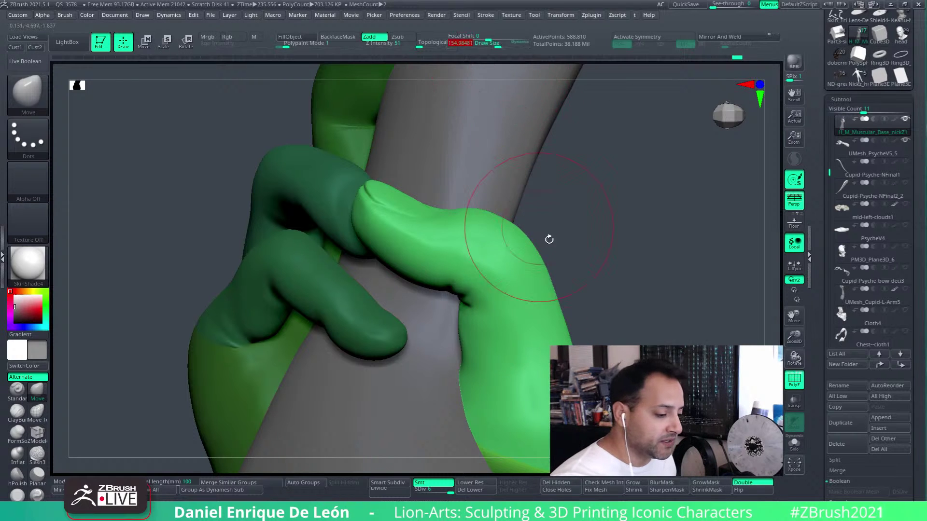
pyautogui.moveTo(548, 238); pyautogui.dragTo(523, 304, button='right')
pyautogui.moveTo(462, 266)
pyautogui.keyDown('ctrl'); pyautogui.mouseDown(button='right')
pyautogui.moveTo(468, 285)
pyautogui.moveTo(464, 268)
pyautogui.mouseUp(button='right'); pyautogui.keyUp('ctrl')
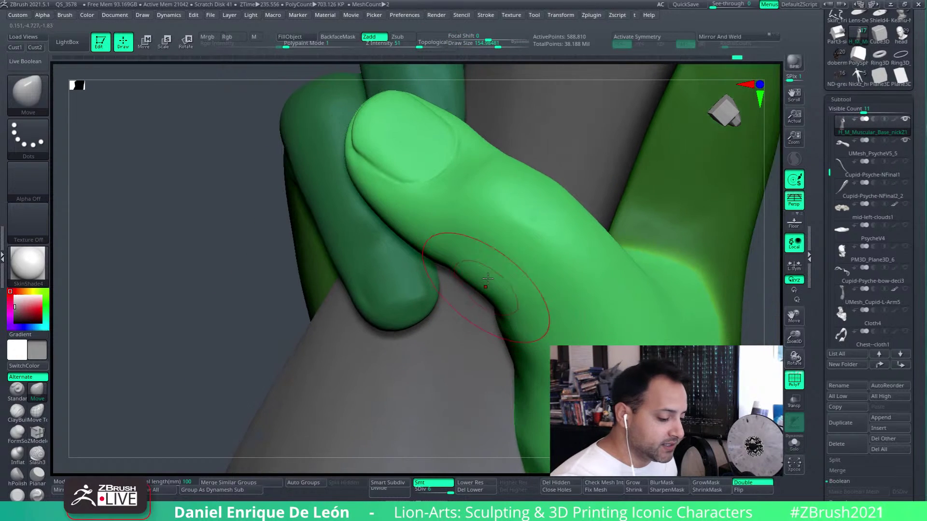
pyautogui.moveTo(498, 47); pyautogui.dragTo(495, 47)
pyautogui.moveTo(523, 184); pyautogui.dragTo(518, 157, button='right')
pyautogui.click(500, 47)
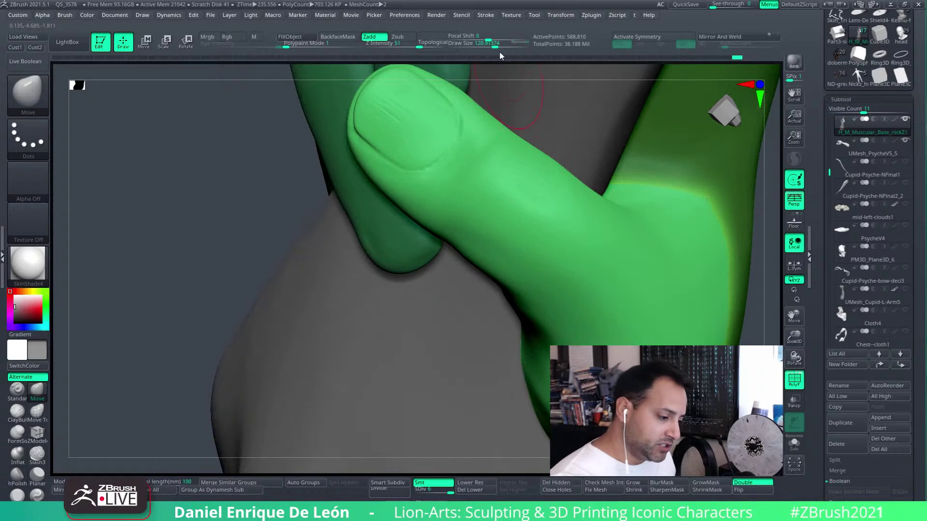
pyautogui.moveTo(502, 217)
pyautogui.mouseDown(button='right')
pyautogui.moveTo(555, 213)
pyautogui.moveTo(589, 181)
pyautogui.moveTo(534, 151)
pyautogui.moveTo(525, 157)
pyautogui.mouseUp(button='right')
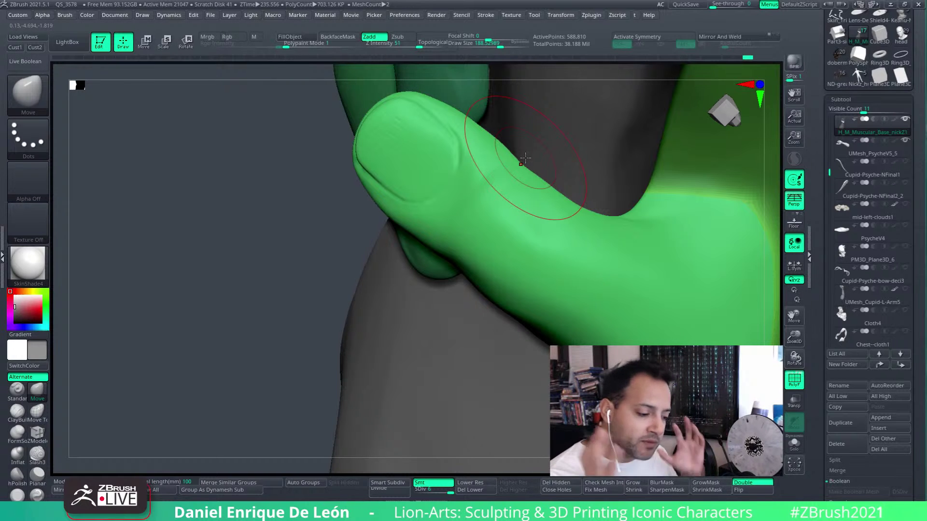
# Step: Turn off the polygroup colour display and examine the clasped hands from several angles
pyautogui.moveTo(621, 265)
pyautogui.mouseDown(button='right')
pyautogui.moveTo(595, 269)
pyautogui.moveTo(625, 274)
pyautogui.moveTo(584, 267)
pyautogui.moveTo(608, 240)
pyautogui.moveTo(598, 317)
pyautogui.moveTo(570, 269)
pyautogui.moveTo(581, 246)
pyautogui.moveTo(593, 256)
pyautogui.moveTo(578, 248)
pyautogui.moveTo(519, 284)
pyautogui.moveTo(526, 276)
pyautogui.moveTo(511, 271)
pyautogui.moveTo(519, 271)
pyautogui.moveTo(517, 241)
pyautogui.moveTo(528, 271)
pyautogui.moveTo(615, 257)
pyautogui.mouseUp(button='right')
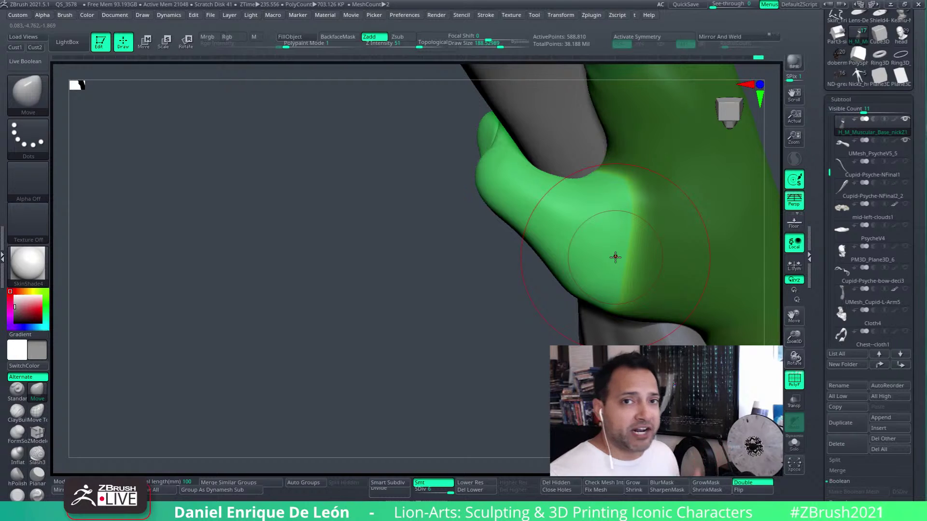
pyautogui.moveTo(843, 209)
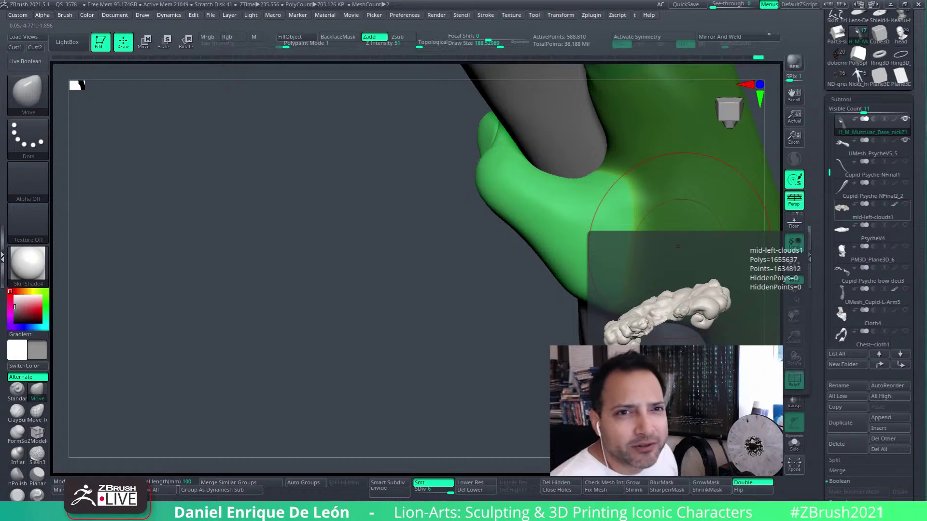
pyautogui.moveTo(583, 238); pyautogui.dragTo(585, 301, button='right')
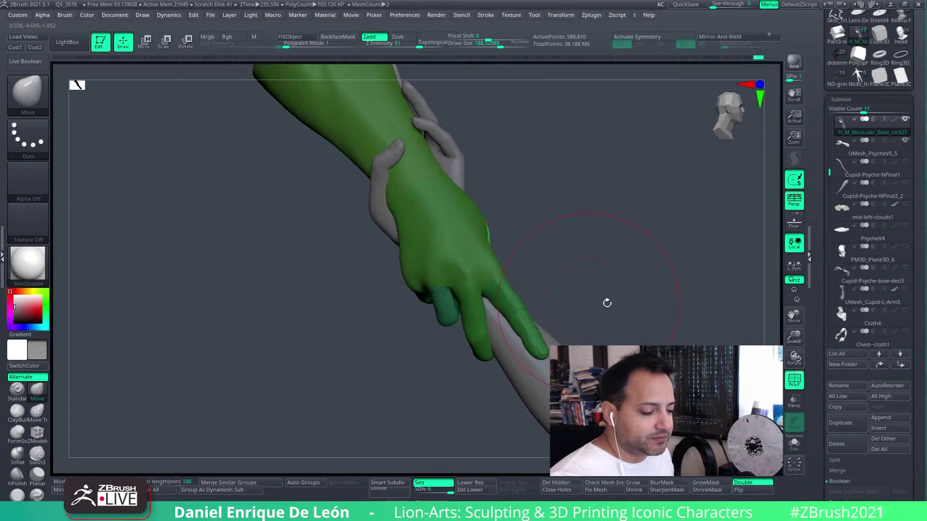
pyautogui.click(796, 377)
pyautogui.moveTo(671, 302); pyautogui.dragTo(677, 162, button='right')
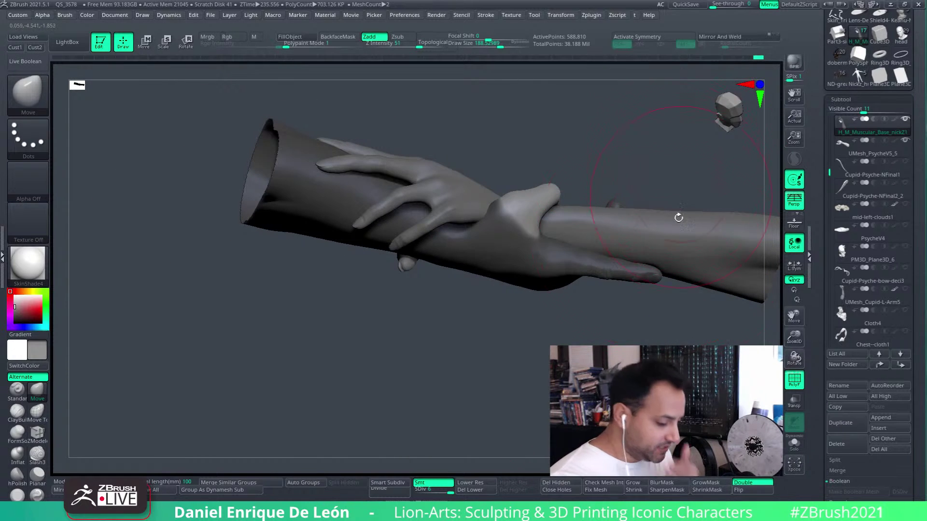
pyautogui.moveTo(679, 218); pyautogui.dragTo(568, 246, button='right')
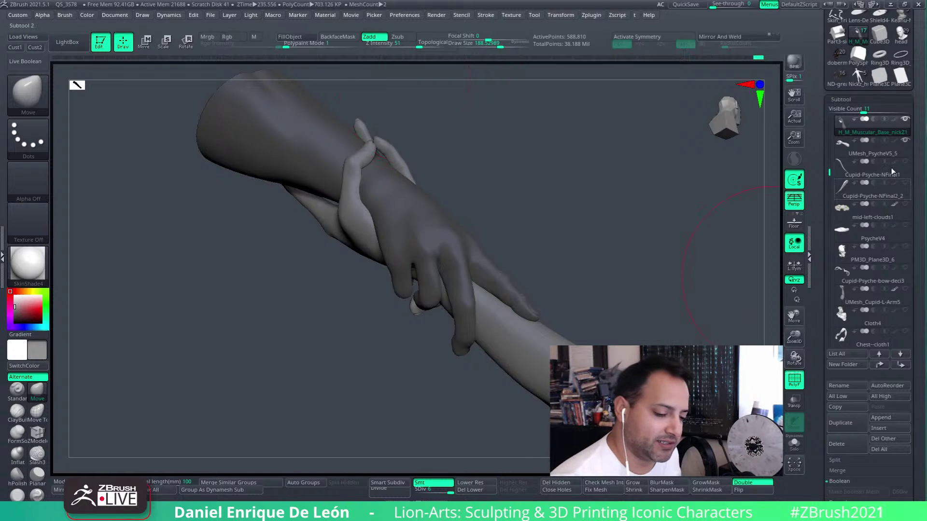
# Step: Show all subtools and reveal the full Cupid and Psyche bodies to examine the whole composition
pyautogui.keyDown('shift'); pyautogui.click(906, 121); pyautogui.keyUp('shift')
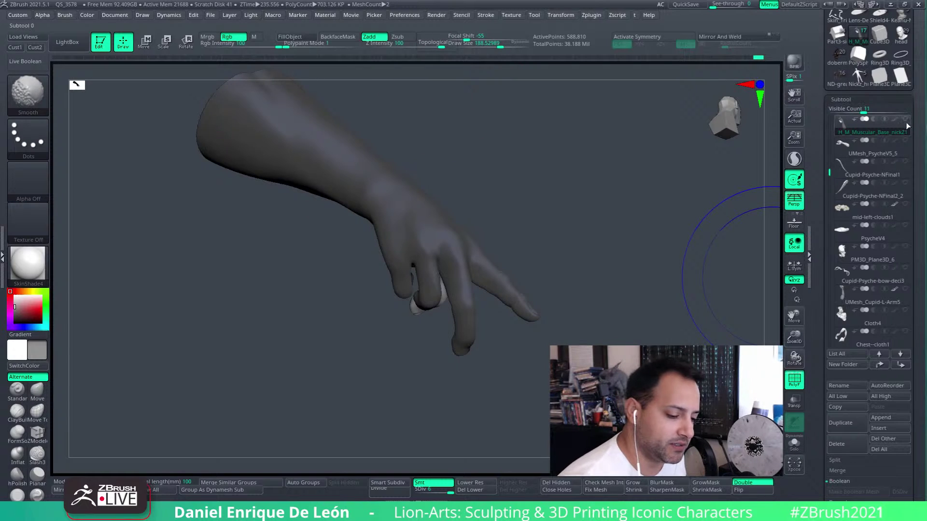
pyautogui.keyDown('shift'); pyautogui.click(905, 121); pyautogui.keyUp('shift')
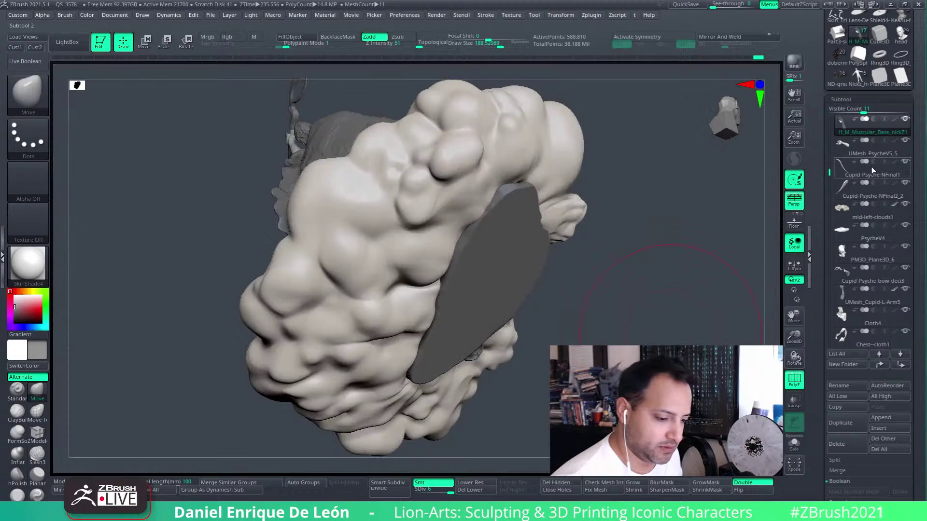
pyautogui.keyDown('ctrl'); pyautogui.keyDown('shift'); pyautogui.click(706, 311); pyautogui.keyUp('shift'); pyautogui.keyUp('ctrl')
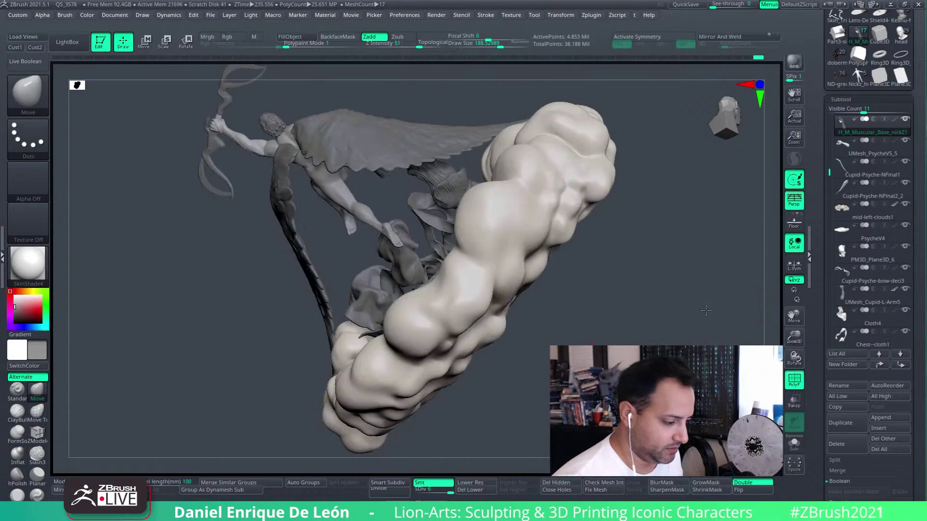
pyautogui.moveTo(706, 310)
pyautogui.mouseDown()
pyautogui.moveTo(688, 305)
pyautogui.moveTo(692, 337)
pyautogui.mouseUp()
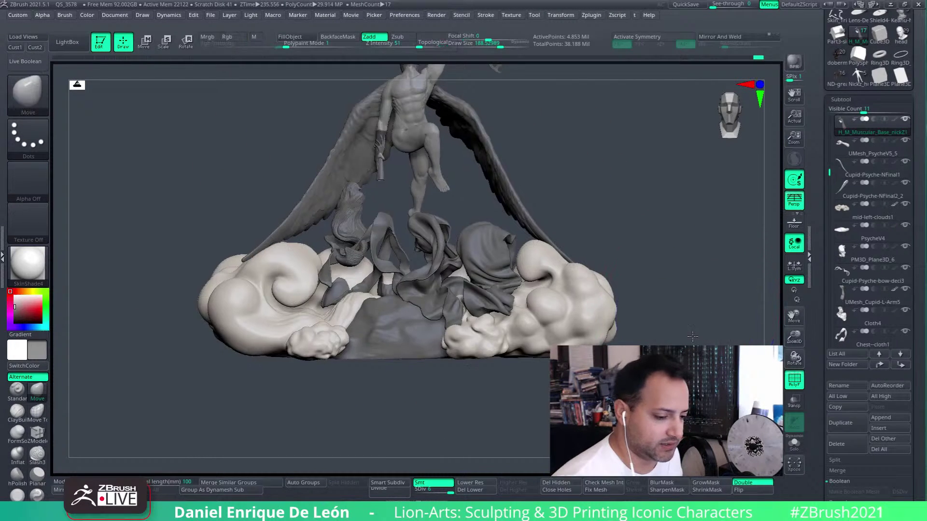
pyautogui.click(850, 150)
pyautogui.moveTo(691, 270)
pyautogui.mouseDown()
pyautogui.moveTo(690, 331)
pyautogui.moveTo(690, 309)
pyautogui.moveTo(709, 331)
pyautogui.mouseUp()
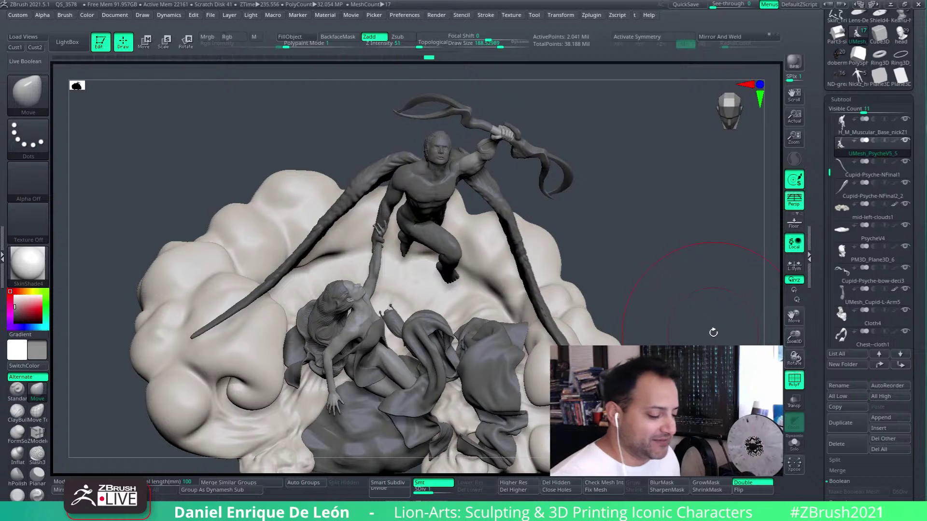
pyautogui.moveTo(700, 303); pyautogui.dragTo(699, 372)
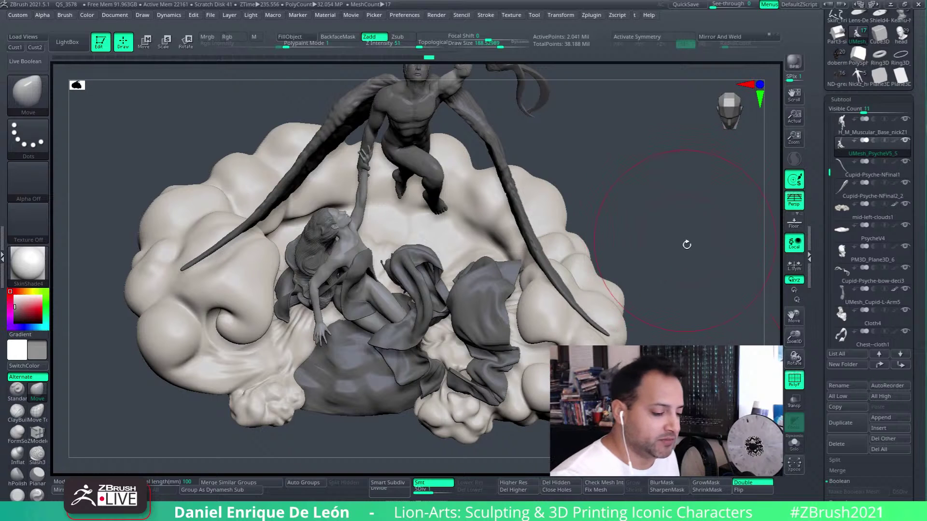
pyautogui.moveTo(677, 257); pyautogui.dragTo(709, 338)
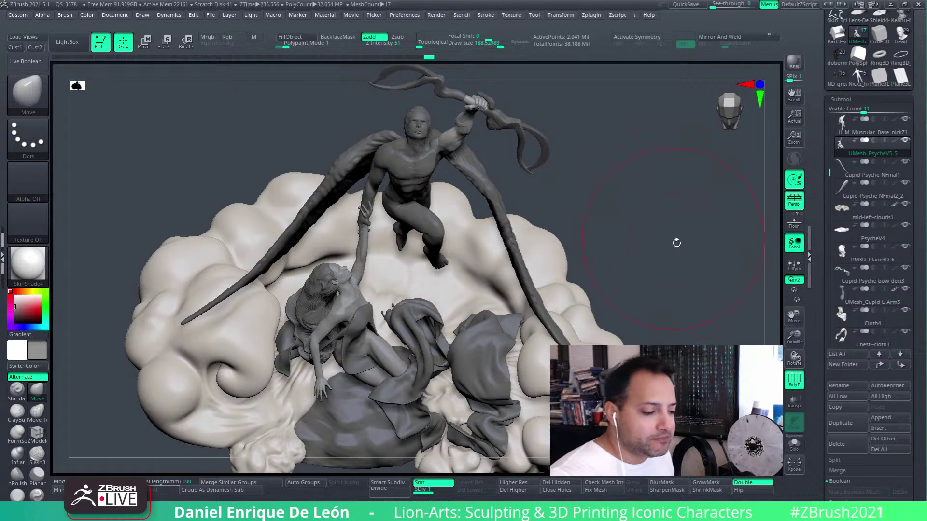
# Step: Hide both bodies except the gripping arms and isolate the H_M_Muscular_Base_nickZ1 and UMesh_PsycheV5_5 arm parts in a framed view
pyautogui.moveTo(676, 242)
pyautogui.mouseDown()
pyautogui.moveTo(642, 262)
pyautogui.moveTo(658, 324)
pyautogui.mouseUp()
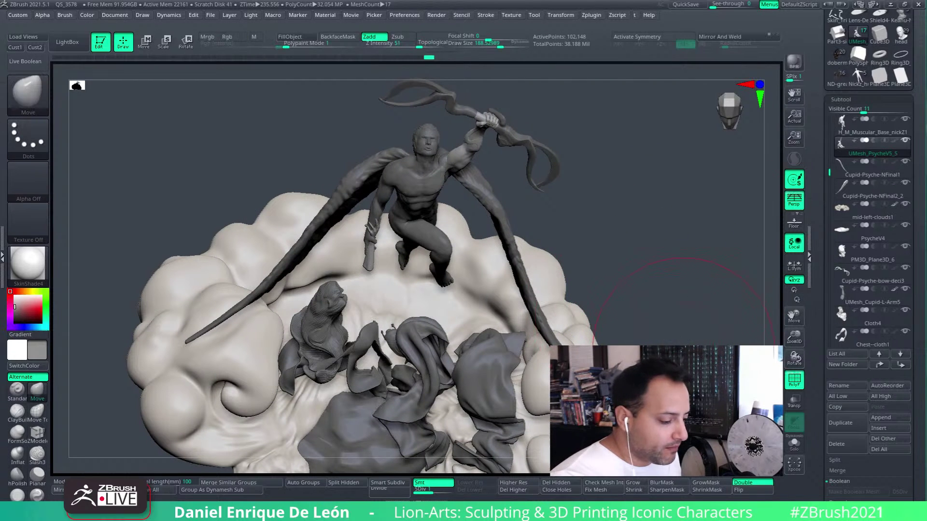
pyautogui.click(852, 134)
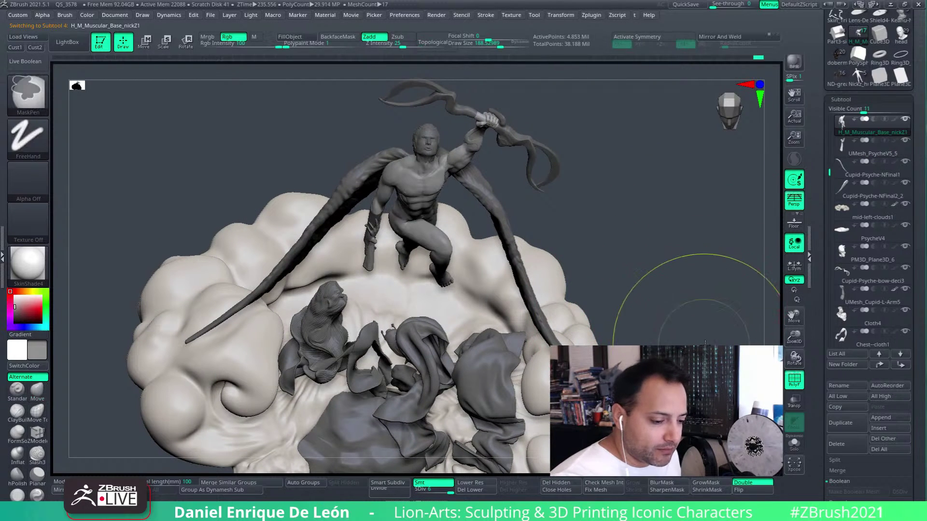
pyautogui.keyDown('ctrl'); pyautogui.keyDown('shift'); pyautogui.moveTo(712, 346); pyautogui.dragTo(716, 355); pyautogui.keyUp('shift'); pyautogui.keyUp('ctrl')
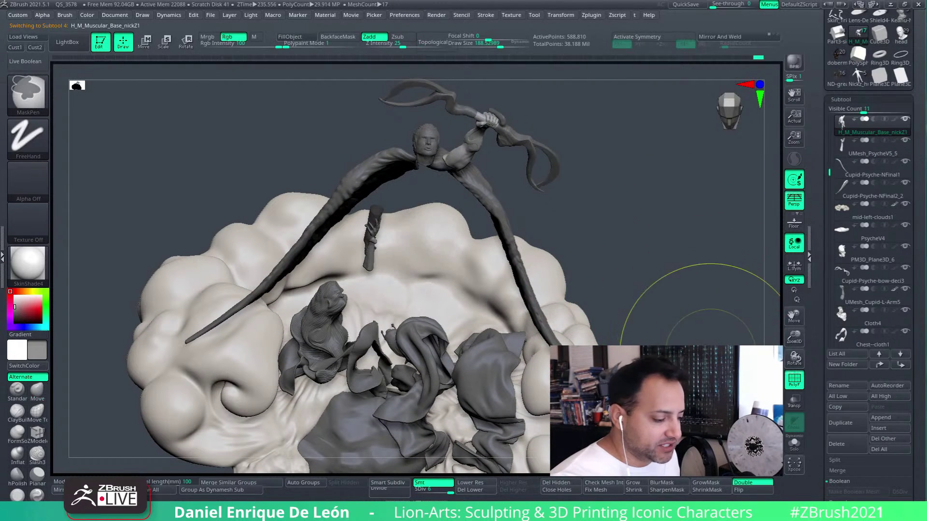
pyautogui.keyDown('shift'); pyautogui.click(905, 119); pyautogui.keyUp('shift')
pyautogui.press('f')
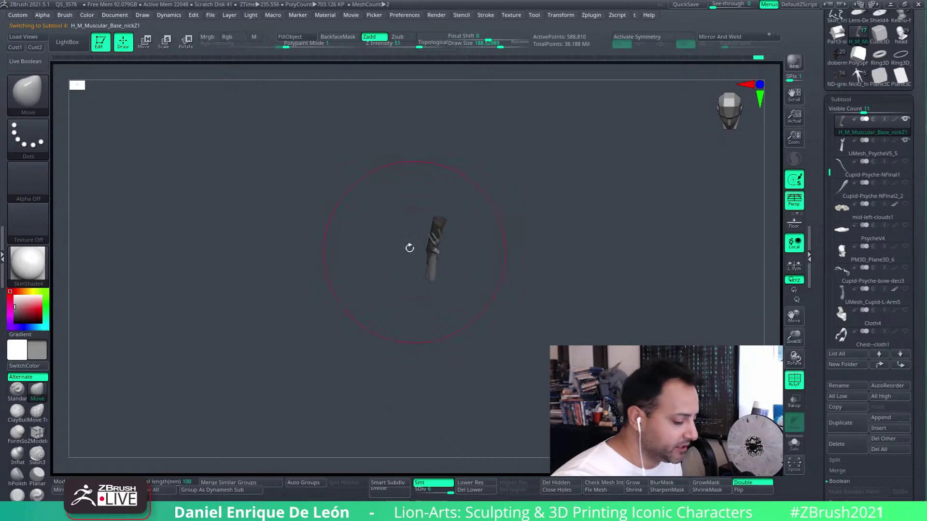
# Step: Adjust the gripping thumb's curve with the Move brush at a draw size of about 111
pyautogui.moveTo(468, 218); pyautogui.dragTo(483, 290)
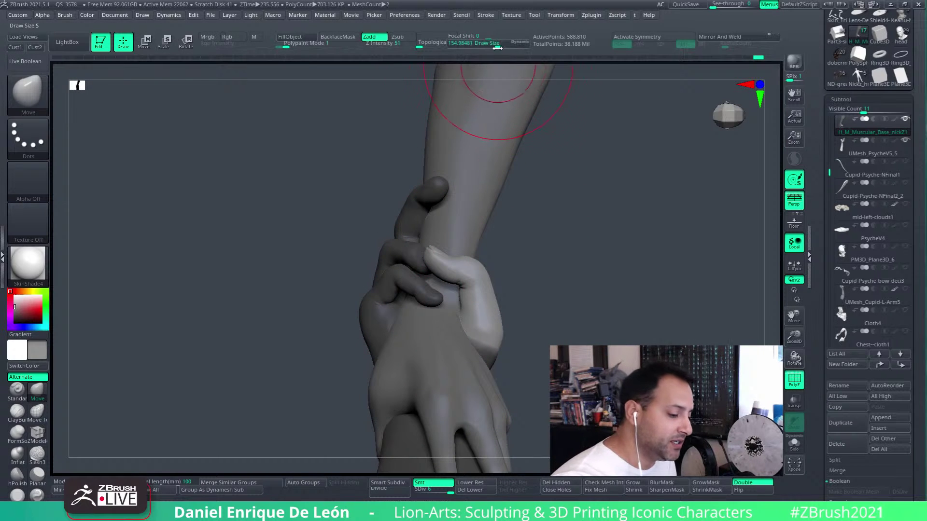
pyautogui.moveTo(531, 261)
pyautogui.keyDown('alt'); pyautogui.mouseDown()
pyautogui.moveTo(527, 306)
pyautogui.moveTo(489, 213)
pyautogui.moveTo(470, 344)
pyautogui.mouseUp(); pyautogui.keyUp('alt')
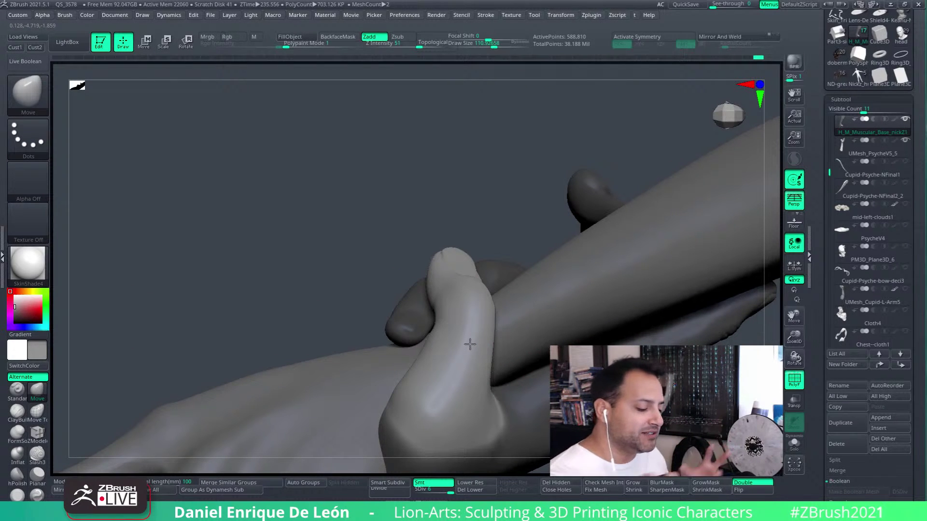
pyautogui.moveTo(470, 343); pyautogui.dragTo(518, 333)
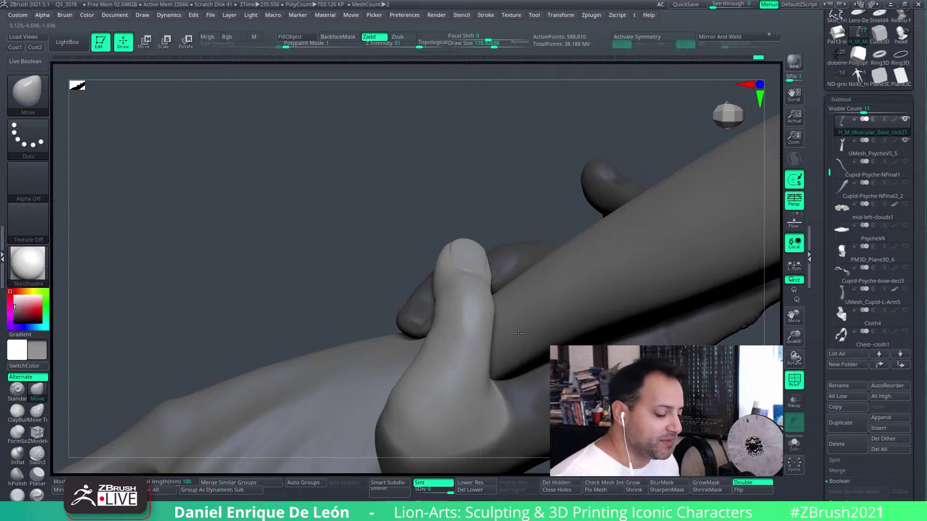
# Step: Examine the thumb's bend, nail and contact with the gripped wrist from several angles
pyautogui.moveTo(472, 342); pyautogui.dragTo(498, 229, button='right')
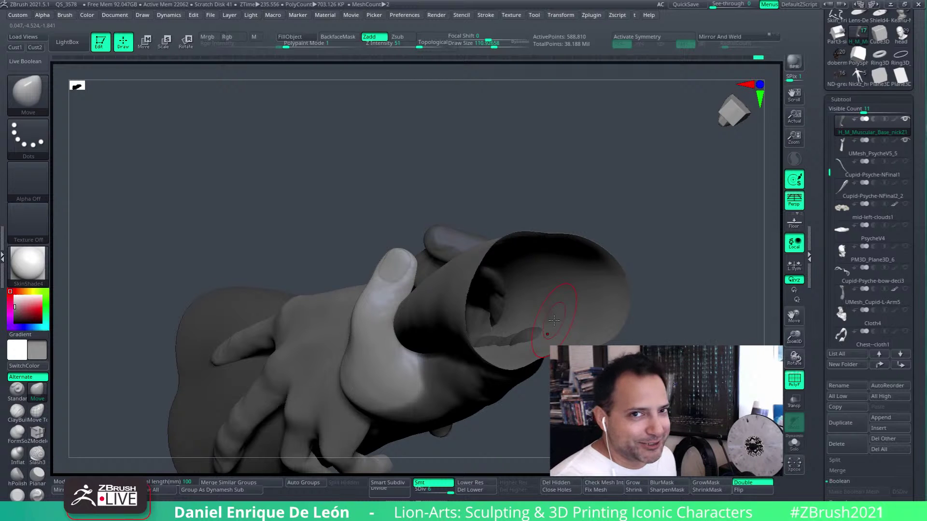
pyautogui.moveTo(554, 320)
pyautogui.mouseDown(button='right')
pyautogui.moveTo(613, 261)
pyautogui.moveTo(507, 269)
pyautogui.moveTo(472, 311)
pyautogui.moveTo(477, 254)
pyautogui.moveTo(490, 260)
pyautogui.mouseUp(button='right')
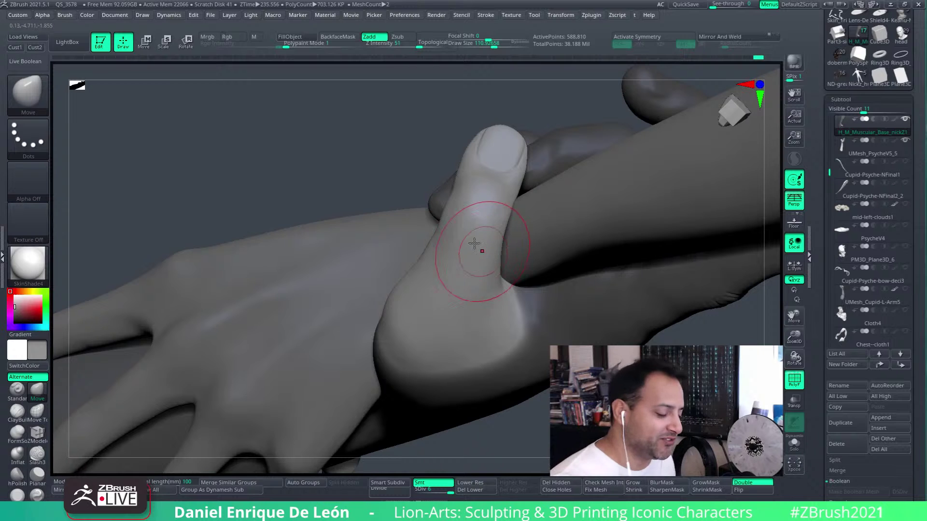
pyautogui.moveTo(490, 251)
pyautogui.mouseDown(button='right')
pyautogui.moveTo(524, 244)
pyautogui.moveTo(608, 261)
pyautogui.moveTo(676, 288)
pyautogui.moveTo(523, 274)
pyautogui.mouseUp(button='right')
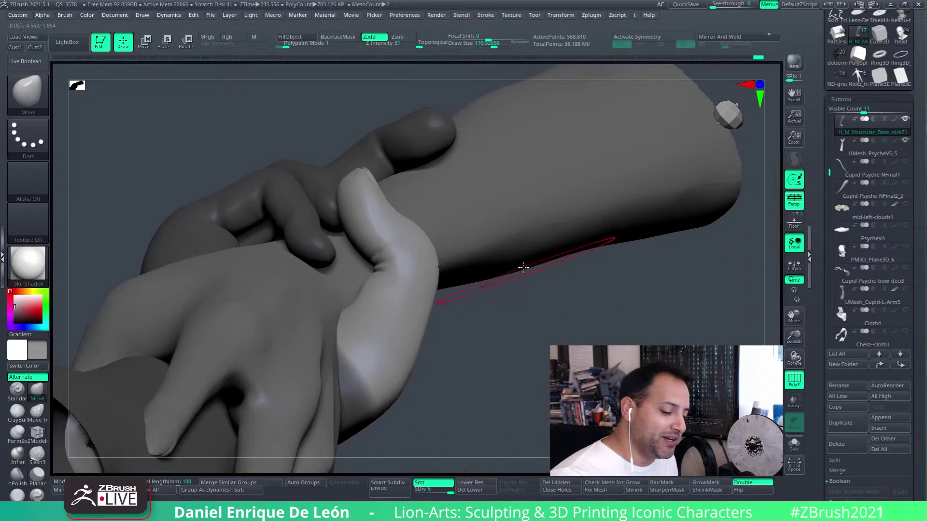
pyautogui.moveTo(463, 285)
pyautogui.mouseDown(button='right')
pyautogui.moveTo(443, 290)
pyautogui.moveTo(522, 264)
pyautogui.moveTo(562, 213)
pyautogui.moveTo(530, 263)
pyautogui.moveTo(531, 251)
pyautogui.moveTo(528, 273)
pyautogui.mouseUp(button='right')
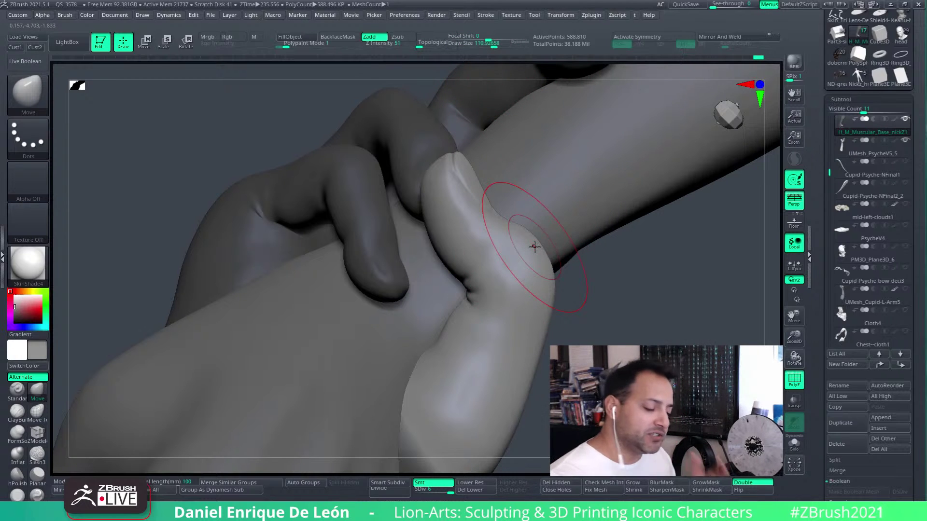
pyautogui.moveTo(514, 275)
pyautogui.mouseDown(button='right')
pyautogui.moveTo(529, 263)
pyautogui.moveTo(574, 293)
pyautogui.moveTo(611, 341)
pyautogui.moveTo(614, 288)
pyautogui.moveTo(578, 269)
pyautogui.mouseUp(button='right')
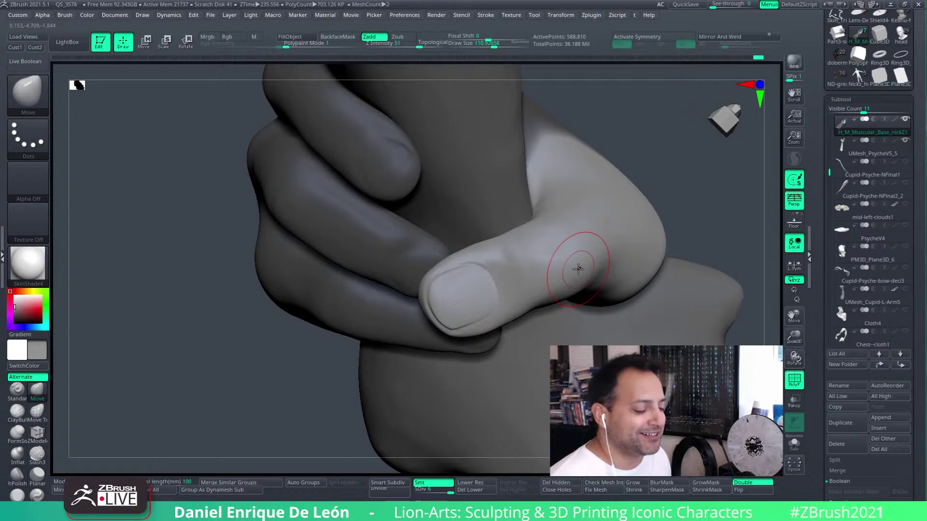
pyautogui.moveTo(573, 252); pyautogui.dragTo(544, 221, button='right')
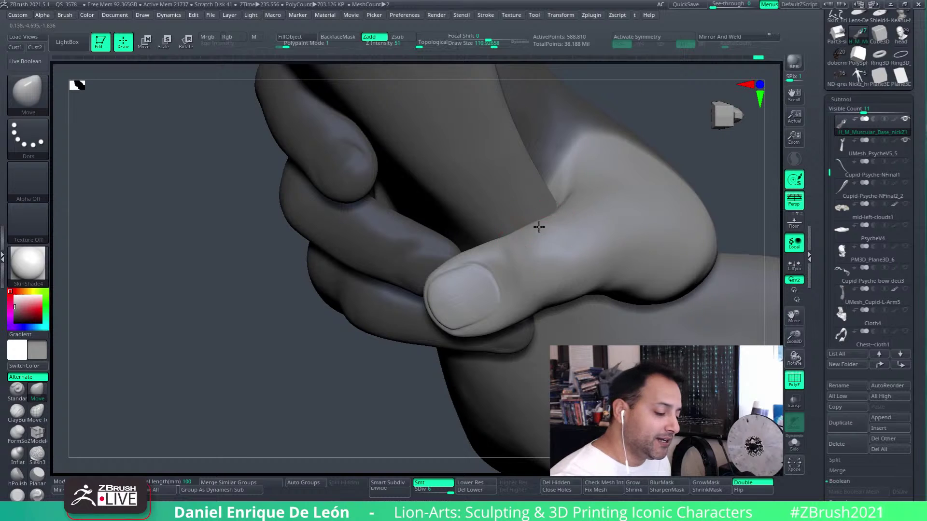
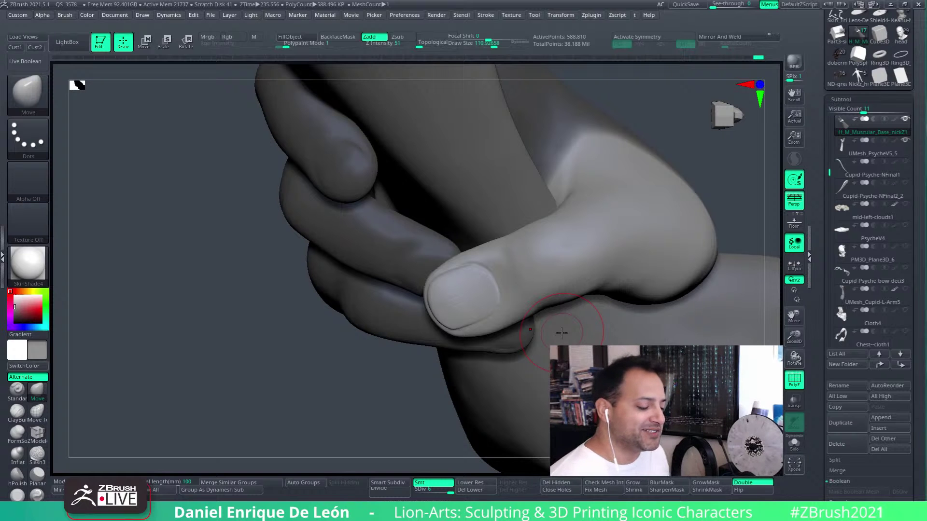
pyautogui.moveTo(548, 269)
pyautogui.mouseDown(button='right')
pyautogui.moveTo(562, 256)
pyautogui.moveTo(570, 299)
pyautogui.mouseUp(button='right')
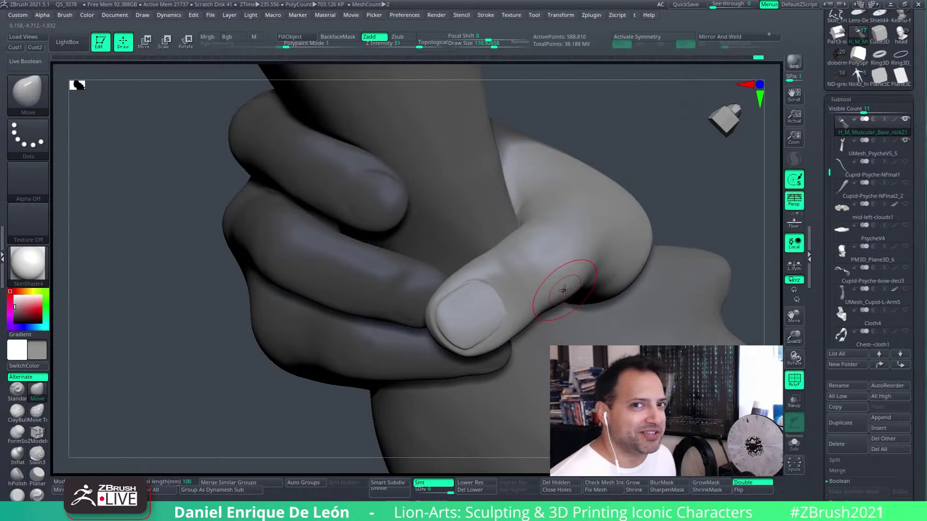
pyautogui.moveTo(564, 290)
pyautogui.mouseDown(button='right')
pyautogui.moveTo(570, 258)
pyautogui.moveTo(587, 261)
pyautogui.moveTo(584, 282)
pyautogui.moveTo(526, 269)
pyautogui.moveTo(565, 263)
pyautogui.moveTo(536, 285)
pyautogui.mouseUp(button='right')
# Step: Smooth the thumb between the nail and the knuckle, checking its outline from the front and side
pyautogui.keyDown('shift'); pyautogui.moveTo(491, 311); pyautogui.dragTo(511, 287); pyautogui.keyUp('shift')
pyautogui.moveTo(511, 287); pyautogui.dragTo(531, 308, button='right')
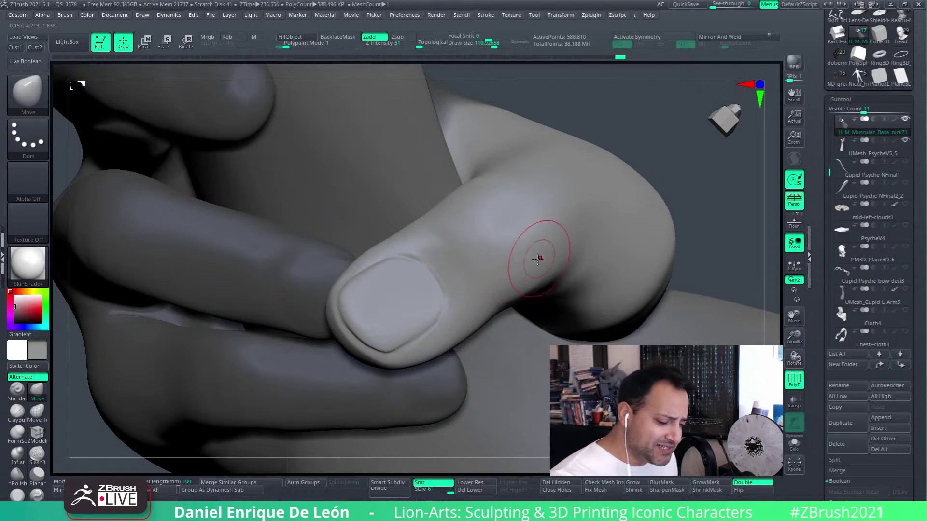
pyautogui.moveTo(538, 259); pyautogui.dragTo(535, 285, button='right')
pyautogui.moveTo(519, 201); pyautogui.dragTo(498, 285, button='right')
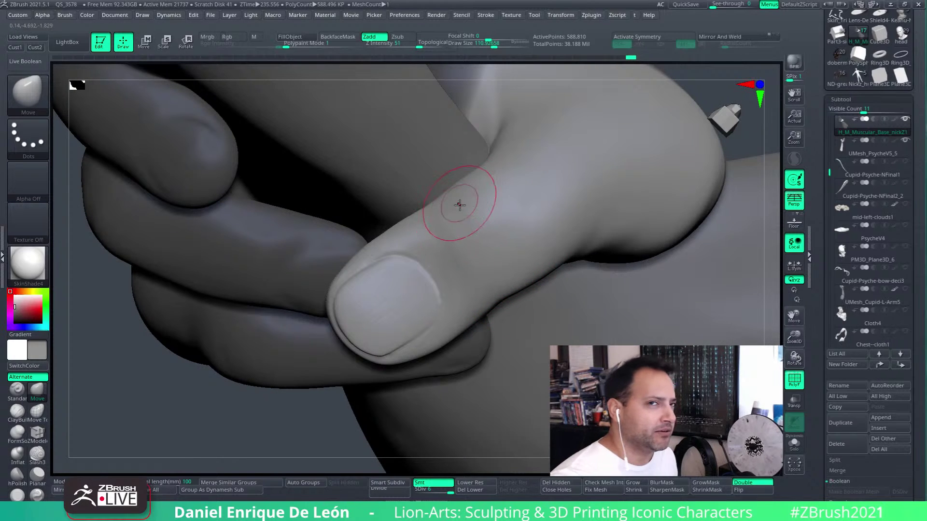
pyautogui.moveTo(456, 223); pyautogui.dragTo(438, 213, button='right')
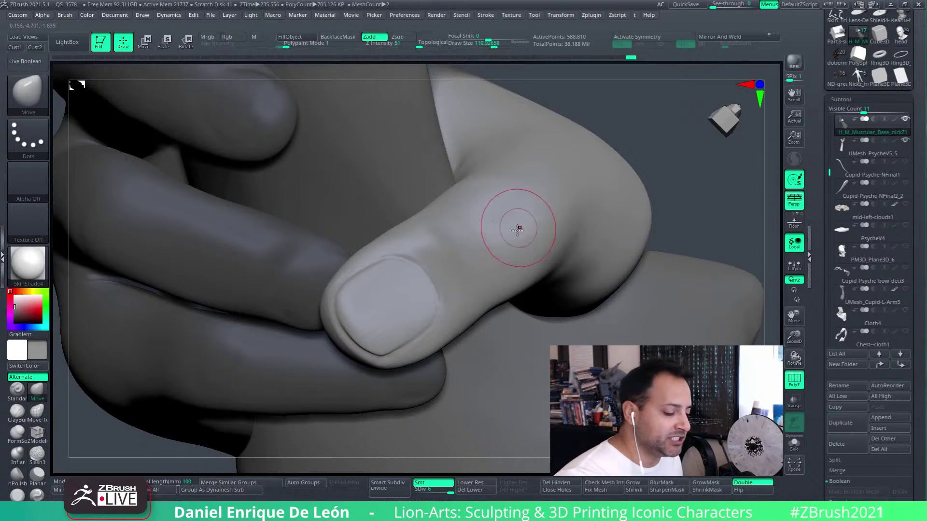
pyautogui.moveTo(514, 223)
pyautogui.mouseDown(button='right')
pyautogui.moveTo(548, 252)
pyautogui.moveTo(539, 257)
pyautogui.moveTo(534, 222)
pyautogui.moveTo(472, 190)
pyautogui.mouseUp(button='right')
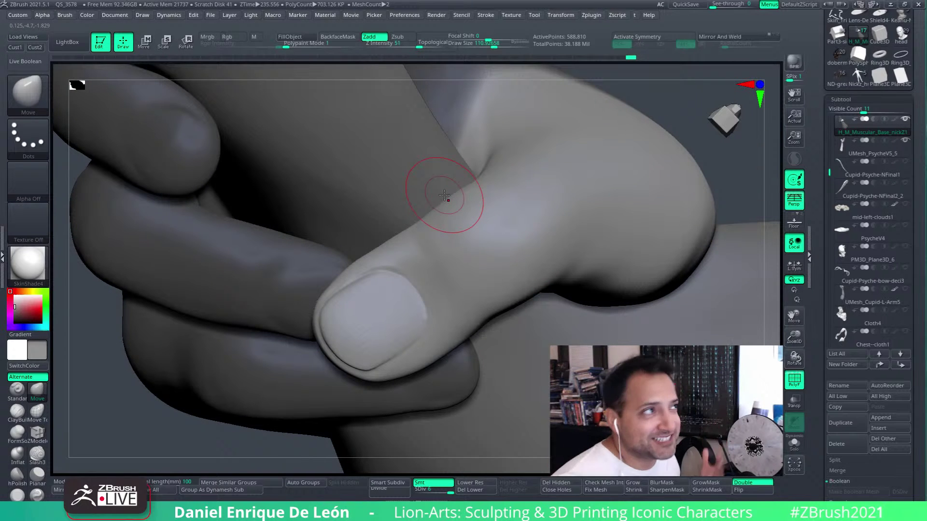
pyautogui.moveTo(441, 196)
pyautogui.mouseDown(button='right')
pyautogui.moveTo(518, 227)
pyautogui.moveTo(569, 233)
pyautogui.moveTo(582, 204)
pyautogui.mouseUp(button='right')
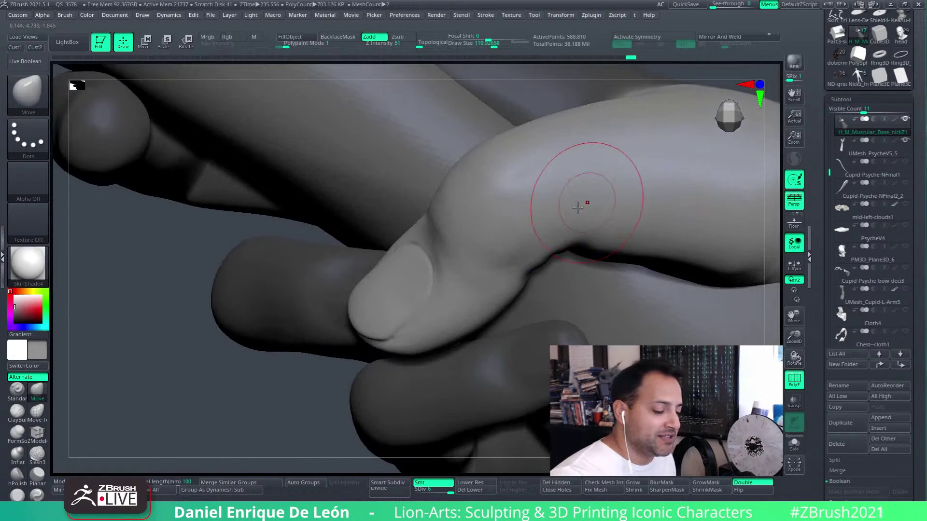
pyautogui.moveTo(528, 229)
pyautogui.keyDown('shift'); pyautogui.mouseDown()
pyautogui.moveTo(513, 220)
pyautogui.moveTo(510, 255)
pyautogui.mouseUp(); pyautogui.keyUp('shift')
pyautogui.moveTo(542, 217)
pyautogui.mouseDown(button='right')
pyautogui.moveTo(490, 238)
pyautogui.moveTo(524, 206)
pyautogui.moveTo(529, 264)
pyautogui.mouseUp(button='right')
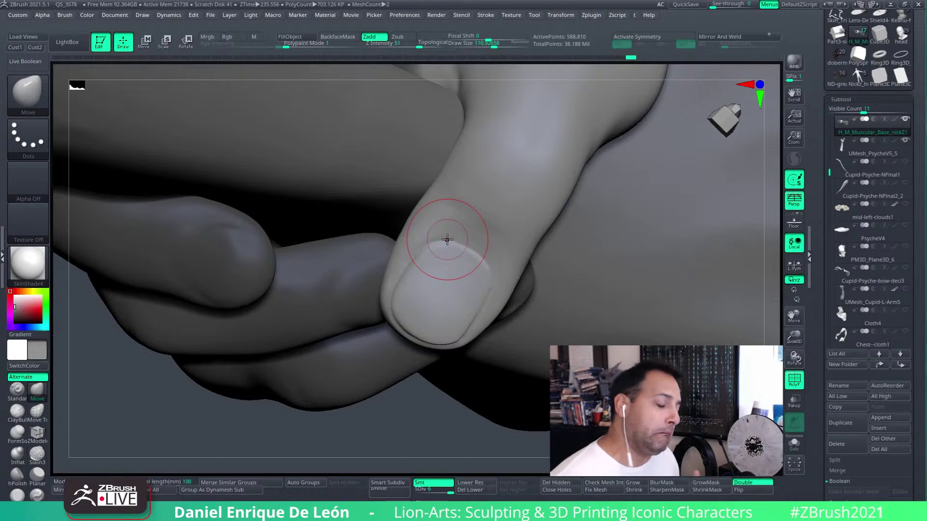
# Step: Reshape the thumb's upper contour behind the knuckle with the Move brush at a draw size of about 196
pyautogui.moveTo(473, 243)
pyautogui.mouseDown(button='right')
pyautogui.moveTo(507, 219)
pyautogui.moveTo(581, 199)
pyautogui.moveTo(525, 199)
pyautogui.moveTo(534, 216)
pyautogui.moveTo(536, 178)
pyautogui.mouseUp(button='right')
pyautogui.click(501, 45)
pyautogui.moveTo(552, 212)
pyautogui.mouseDown(button='right')
pyautogui.moveTo(531, 189)
pyautogui.moveTo(607, 234)
pyautogui.moveTo(544, 188)
pyautogui.moveTo(616, 220)
pyautogui.moveTo(536, 177)
pyautogui.moveTo(503, 254)
pyautogui.moveTo(530, 207)
pyautogui.mouseUp(button='right')
pyautogui.moveTo(461, 207)
pyautogui.mouseDown(button='right')
pyautogui.moveTo(542, 207)
pyautogui.moveTo(491, 201)
pyautogui.moveTo(493, 164)
pyautogui.moveTo(455, 182)
pyautogui.moveTo(476, 211)
pyautogui.moveTo(511, 225)
pyautogui.moveTo(534, 174)
pyautogui.mouseUp(button='right')
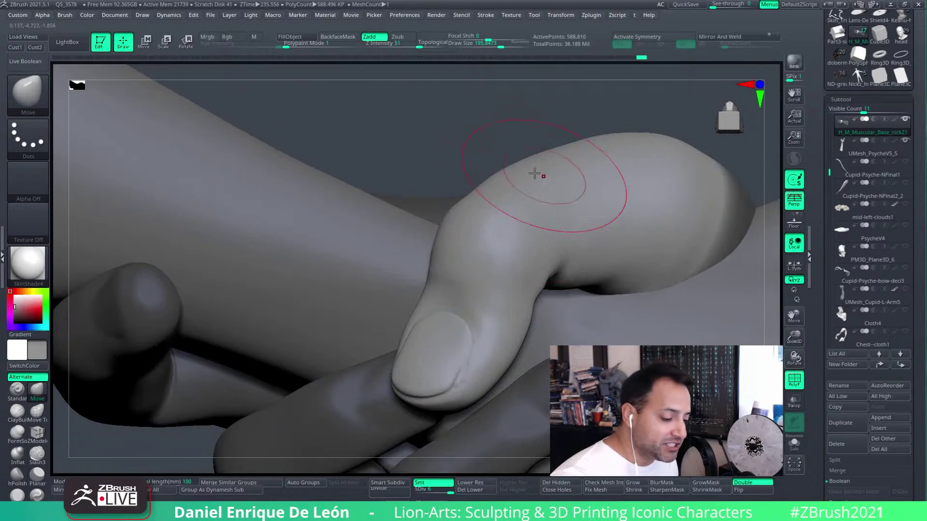
# Step: Smooth the upper surface of the bent thumb between its base and the knuckle
pyautogui.press('shift')
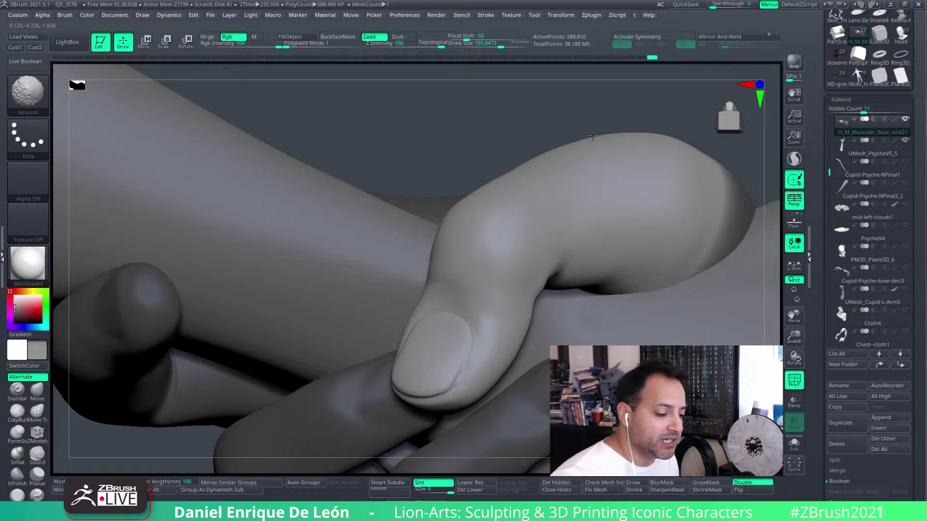
pyautogui.moveTo(594, 180)
pyautogui.mouseDown(button='right')
pyautogui.moveTo(655, 228)
pyautogui.moveTo(586, 238)
pyautogui.moveTo(616, 182)
pyautogui.moveTo(586, 203)
pyautogui.mouseUp(button='right')
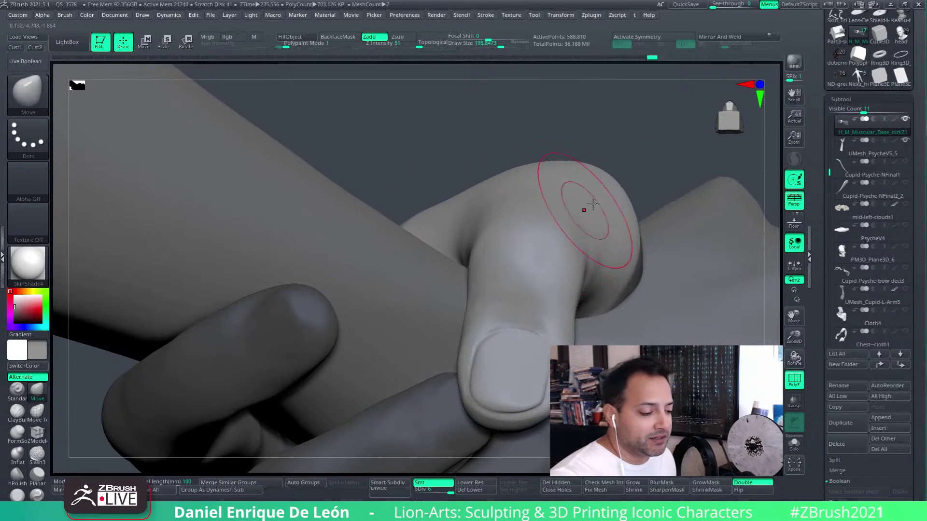
pyautogui.press('shift')
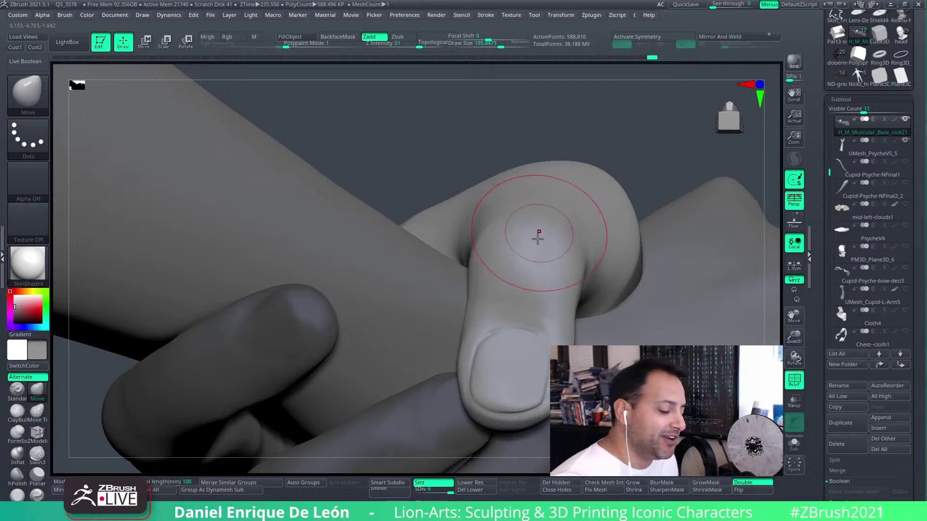
pyautogui.moveTo(538, 240); pyautogui.dragTo(547, 266, button='right')
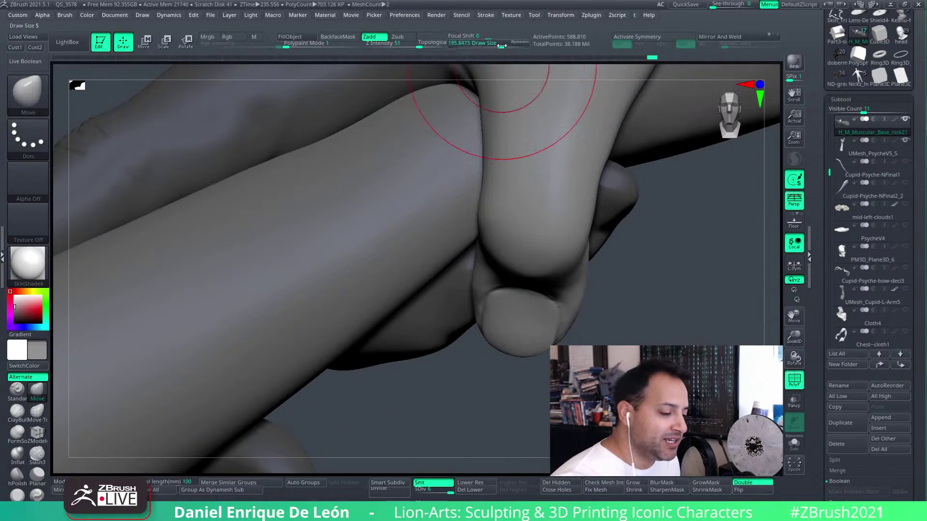
# Step: Reduce the brush draw size to about 132 and smooth the thumb around the knuckle above the nail
pyautogui.press('[')
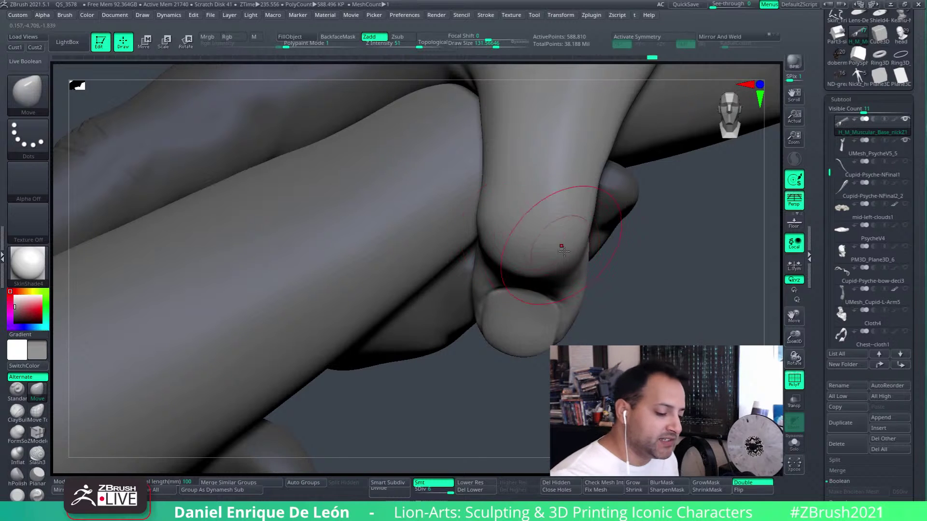
pyautogui.moveTo(531, 261)
pyautogui.mouseDown(button='right')
pyautogui.moveTo(571, 271)
pyautogui.moveTo(560, 327)
pyautogui.moveTo(567, 251)
pyautogui.moveTo(548, 290)
pyautogui.moveTo(552, 224)
pyautogui.moveTo(534, 315)
pyautogui.moveTo(538, 269)
pyautogui.moveTo(517, 289)
pyautogui.mouseUp(button='right')
pyautogui.press('shift')
pyautogui.moveTo(473, 322)
pyautogui.mouseDown(button='right')
pyautogui.moveTo(536, 269)
pyautogui.moveTo(543, 191)
pyautogui.moveTo(540, 292)
pyautogui.moveTo(542, 230)
pyautogui.mouseUp(button='right')
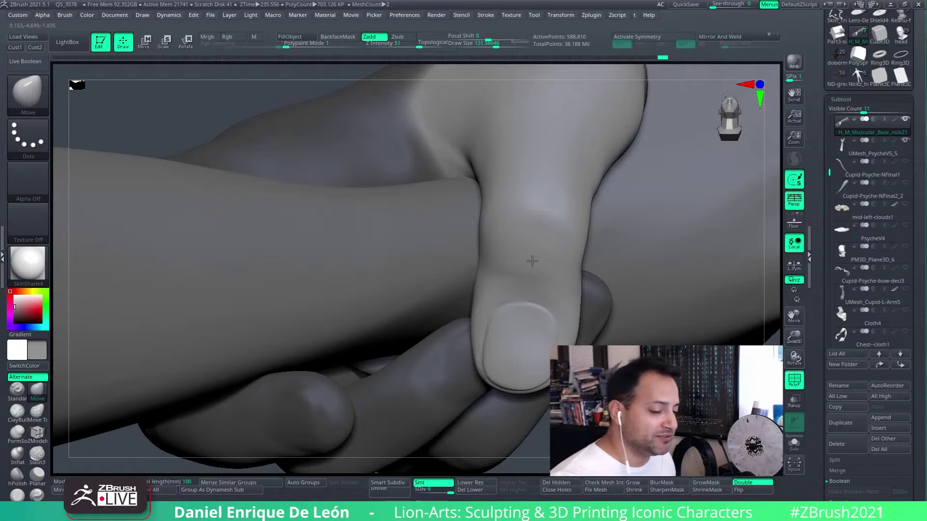
pyautogui.moveTo(532, 261); pyautogui.dragTo(542, 234, button='right')
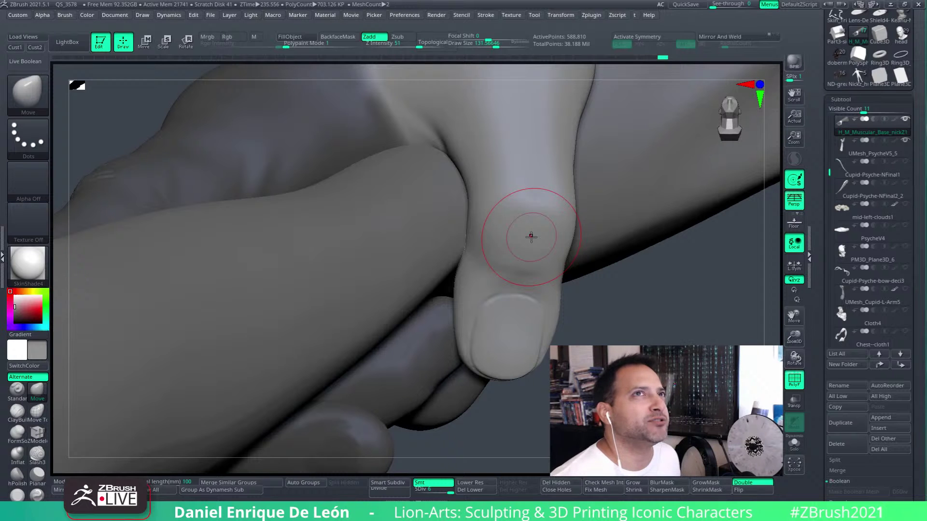
# Step: Refine the mask along the base of the thumb, keeping the thumb itself unmasked
pyautogui.moveTo(531, 236)
pyautogui.mouseDown(button='right')
pyautogui.moveTo(552, 174)
pyautogui.moveTo(552, 288)
pyautogui.moveTo(569, 242)
pyautogui.moveTo(555, 295)
pyautogui.moveTo(535, 318)
pyautogui.mouseUp(button='right')
pyautogui.moveTo(550, 254); pyautogui.dragTo(558, 327, button='right')
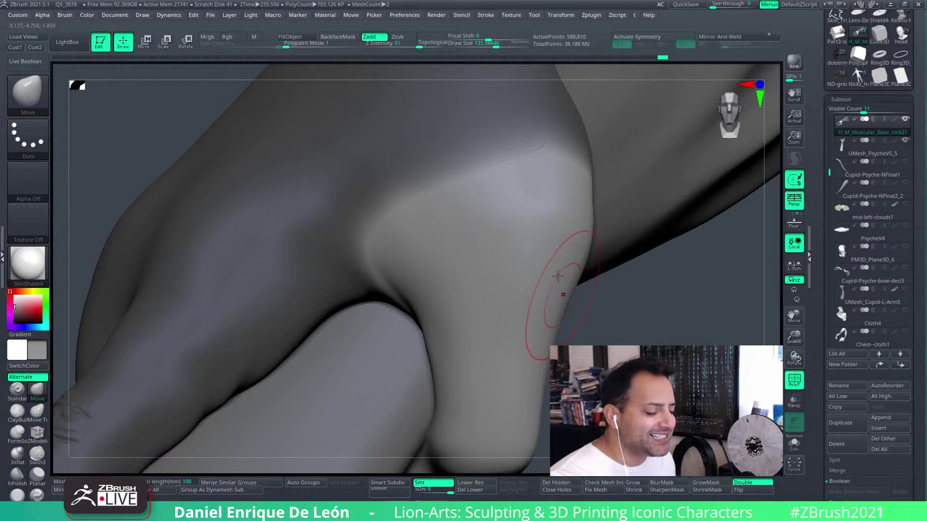
pyautogui.moveTo(549, 279)
pyautogui.mouseDown(button='right')
pyautogui.moveTo(542, 275)
pyautogui.moveTo(554, 271)
pyautogui.moveTo(530, 315)
pyautogui.mouseUp(button='right')
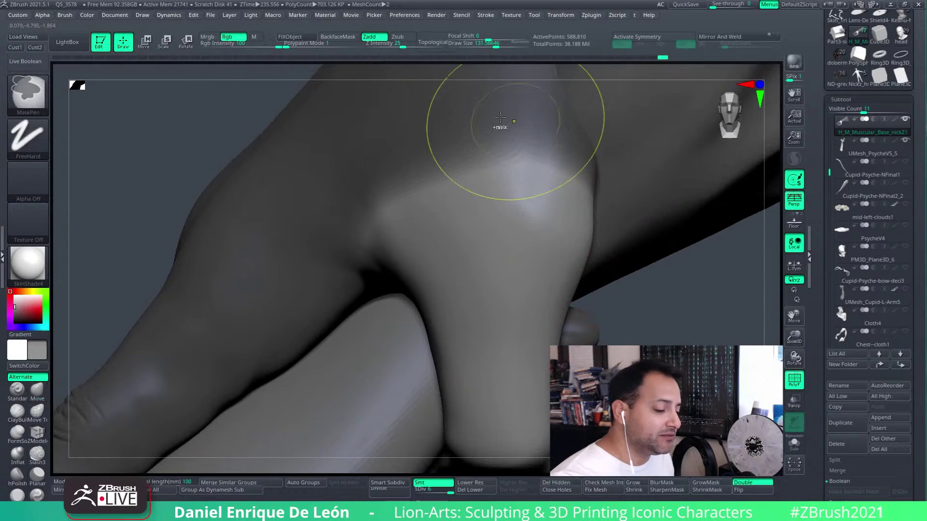
pyautogui.moveTo(499, 128)
pyautogui.keyDown('shift'); pyautogui.mouseDown()
pyautogui.moveTo(520, 190)
pyautogui.moveTo(503, 149)
pyautogui.mouseUp(); pyautogui.keyUp('shift')
pyautogui.moveTo(512, 265)
pyautogui.mouseDown(button='right')
pyautogui.moveTo(514, 276)
pyautogui.moveTo(505, 256)
pyautogui.moveTo(513, 224)
pyautogui.moveTo(512, 250)
pyautogui.mouseUp(button='right')
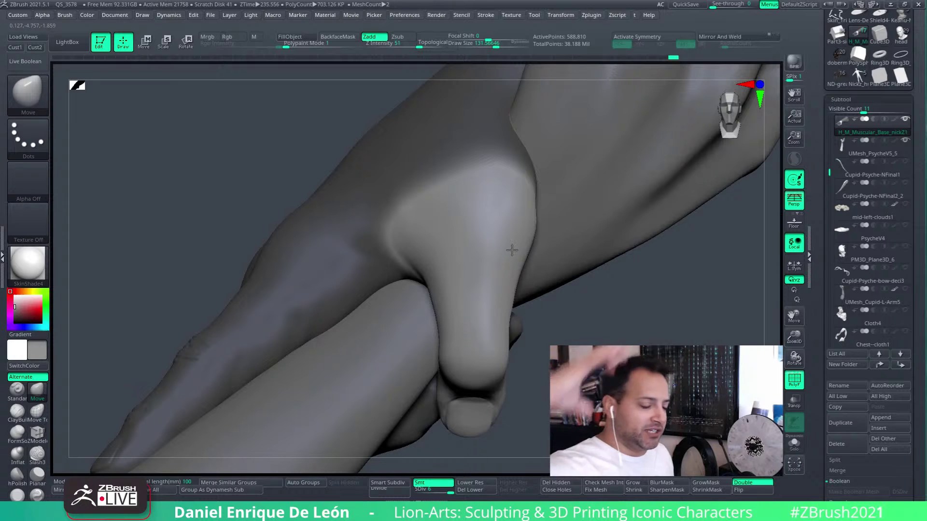
# Step: Examine the thumb's base and its grip around the arm from the back, side and underside of the hand
pyautogui.keyDown('alt'); pyautogui.moveTo(495, 284); pyautogui.dragTo(503, 201, button='right'); pyautogui.keyUp('alt')
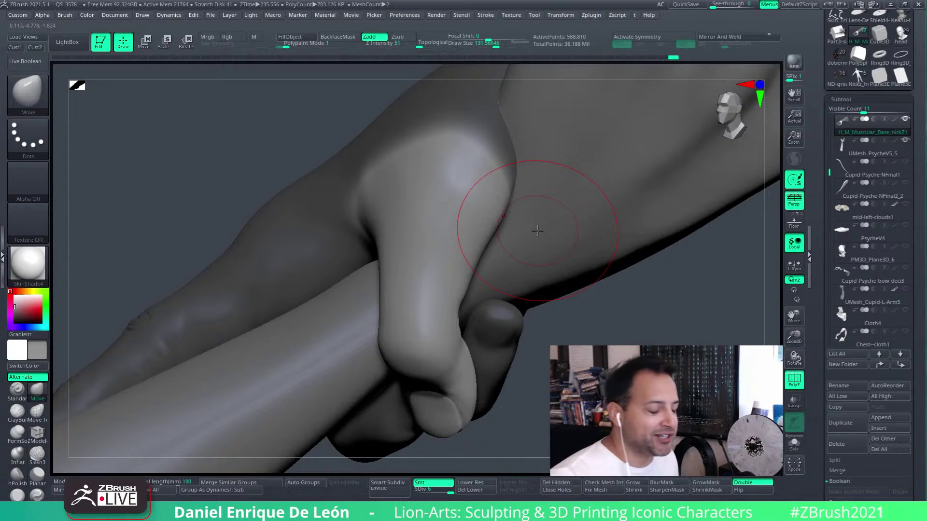
pyautogui.moveTo(446, 250); pyautogui.dragTo(494, 271, button='right')
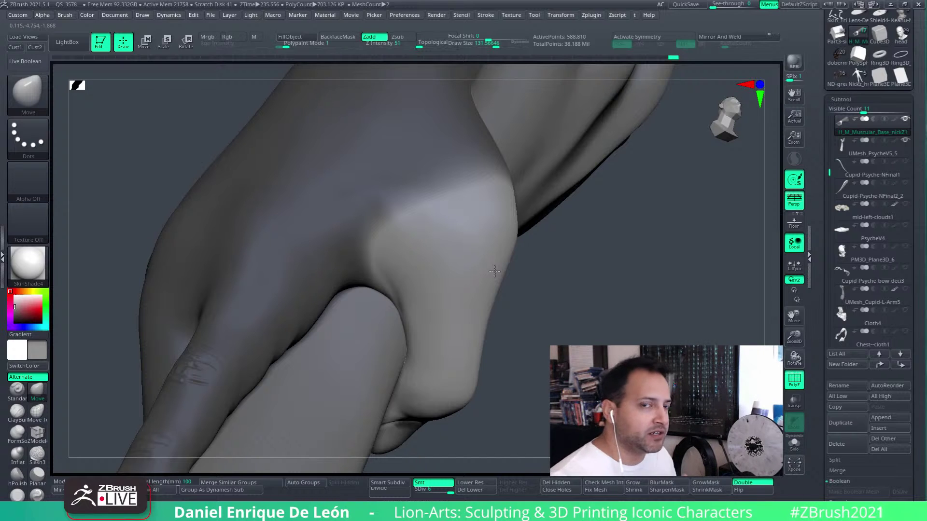
pyautogui.moveTo(466, 232)
pyautogui.mouseDown(button='right')
pyautogui.moveTo(502, 252)
pyautogui.moveTo(480, 311)
pyautogui.moveTo(522, 292)
pyautogui.moveTo(502, 272)
pyautogui.moveTo(512, 295)
pyautogui.moveTo(536, 304)
pyautogui.mouseUp(button='right')
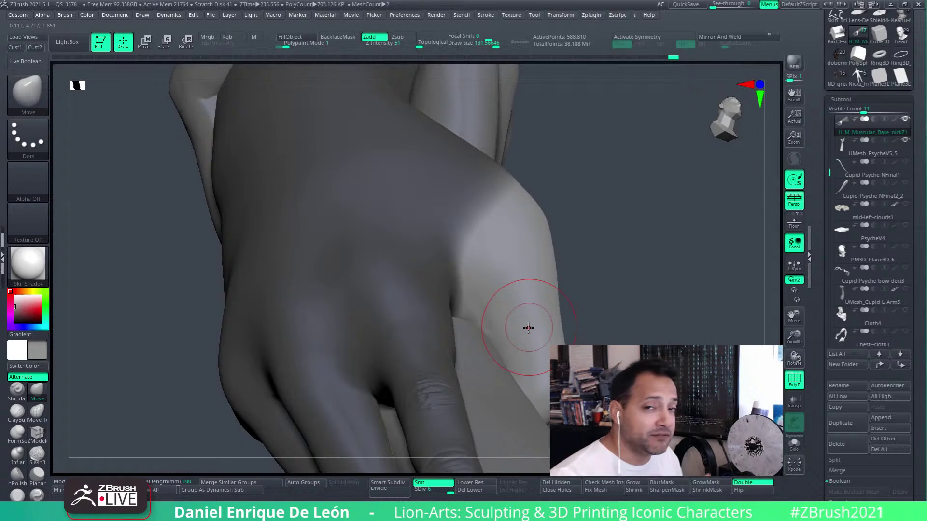
pyautogui.moveTo(502, 336)
pyautogui.keyDown('shift'); pyautogui.mouseDown()
pyautogui.moveTo(488, 324)
pyautogui.moveTo(514, 324)
pyautogui.mouseUp(); pyautogui.keyUp('shift')
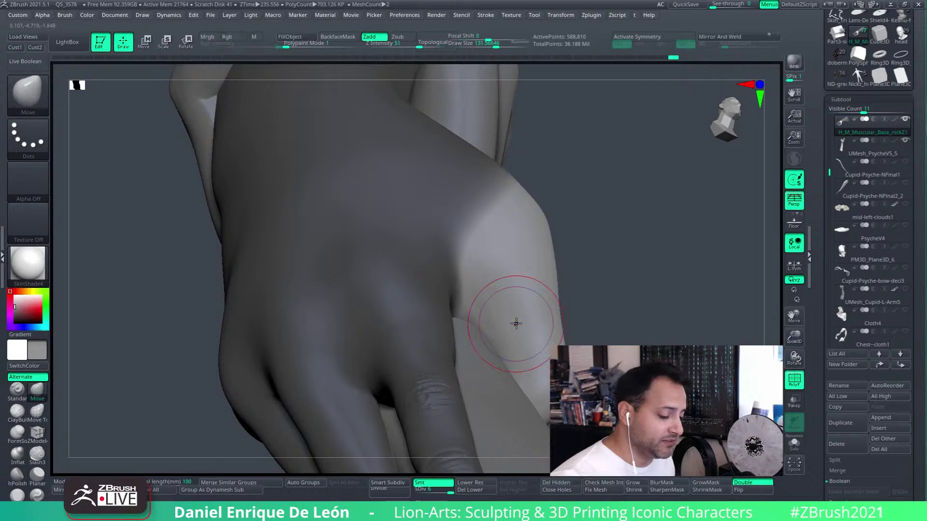
pyautogui.moveTo(522, 285)
pyautogui.mouseDown(button='right')
pyautogui.moveTo(537, 265)
pyautogui.moveTo(555, 274)
pyautogui.moveTo(555, 260)
pyautogui.moveTo(544, 263)
pyautogui.moveTo(556, 280)
pyautogui.mouseUp(button='right')
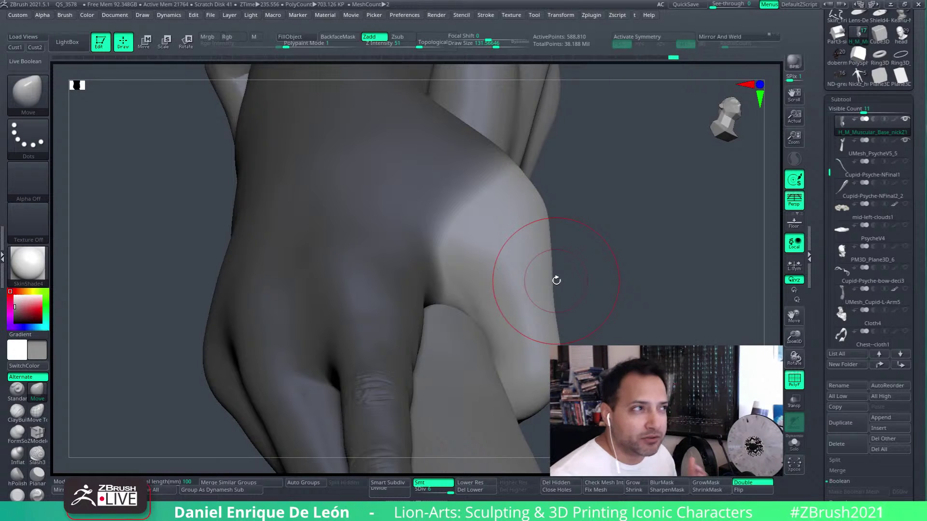
pyautogui.moveTo(502, 260); pyautogui.dragTo(468, 271, button='right')
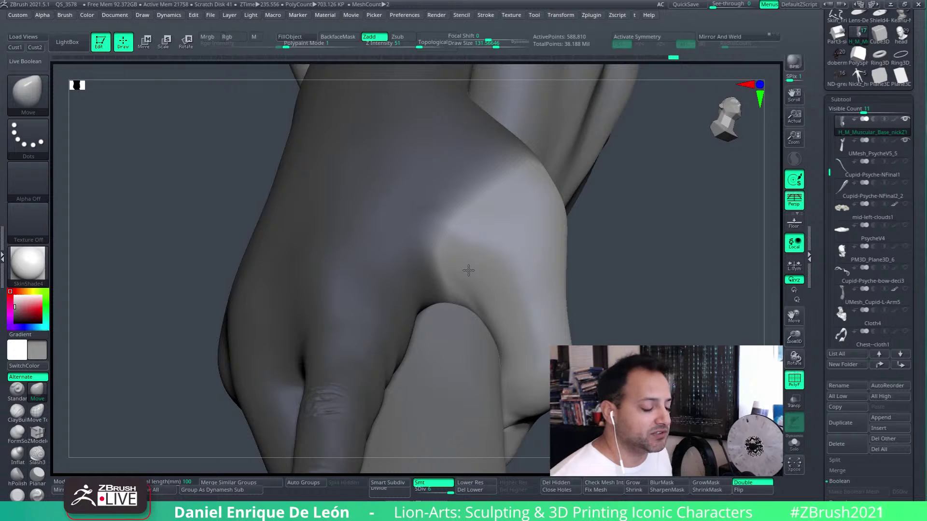
pyautogui.moveTo(629, 259); pyautogui.dragTo(637, 274)
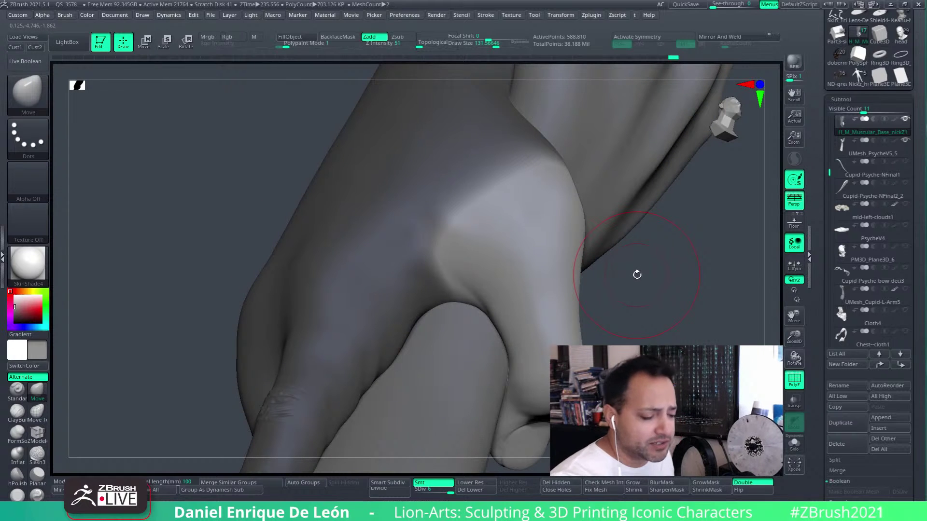
pyautogui.moveTo(562, 286)
pyautogui.mouseDown(button='right')
pyautogui.moveTo(473, 209)
pyautogui.moveTo(520, 233)
pyautogui.moveTo(525, 218)
pyautogui.moveTo(482, 296)
pyautogui.moveTo(537, 203)
pyautogui.moveTo(524, 263)
pyautogui.moveTo(528, 213)
pyautogui.moveTo(534, 283)
pyautogui.moveTo(534, 189)
pyautogui.moveTo(520, 171)
pyautogui.mouseUp(button='right')
pyautogui.keyDown('ctrl'); pyautogui.moveTo(497, 233); pyautogui.dragTo(493, 258, button='right'); pyautogui.keyUp('ctrl')
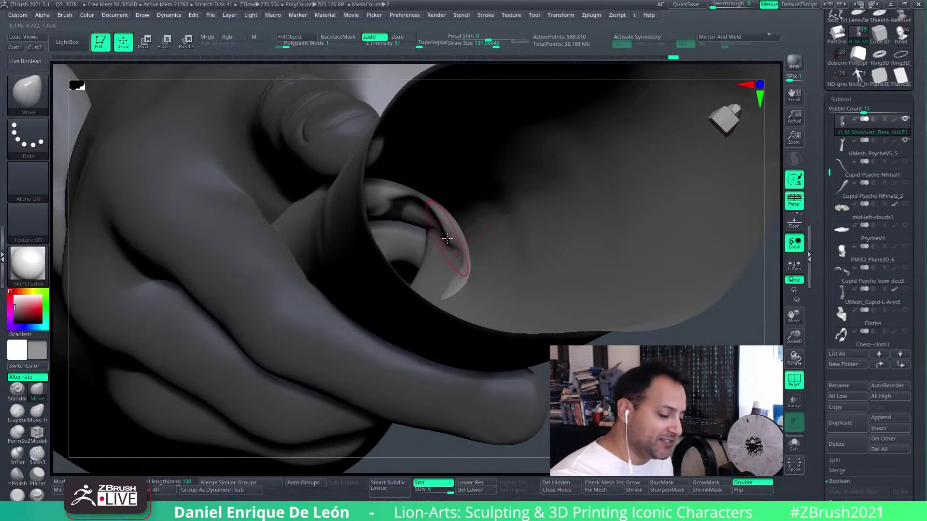
# Step: Show the polygroup colours without wireframe and smooth the inner side of the thumb where it intersects the hollow arm
pyautogui.click(794, 380)
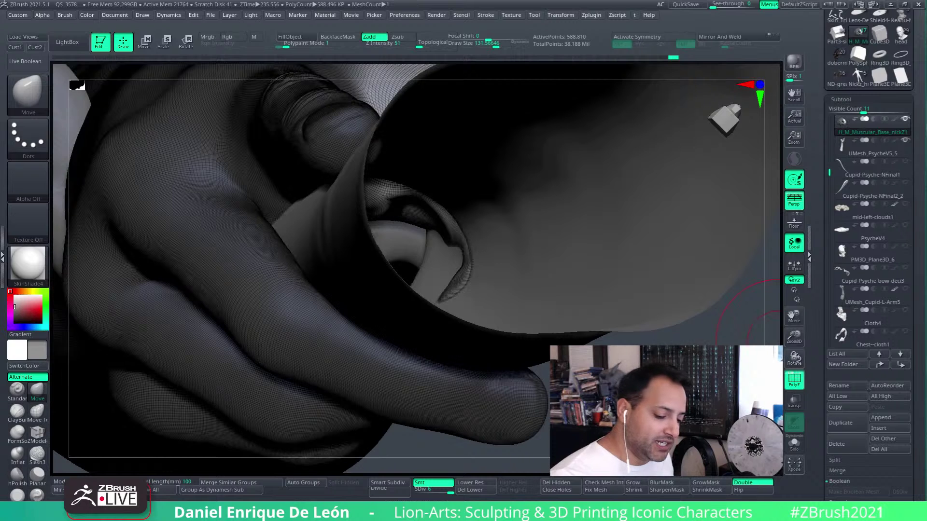
pyautogui.click(795, 378)
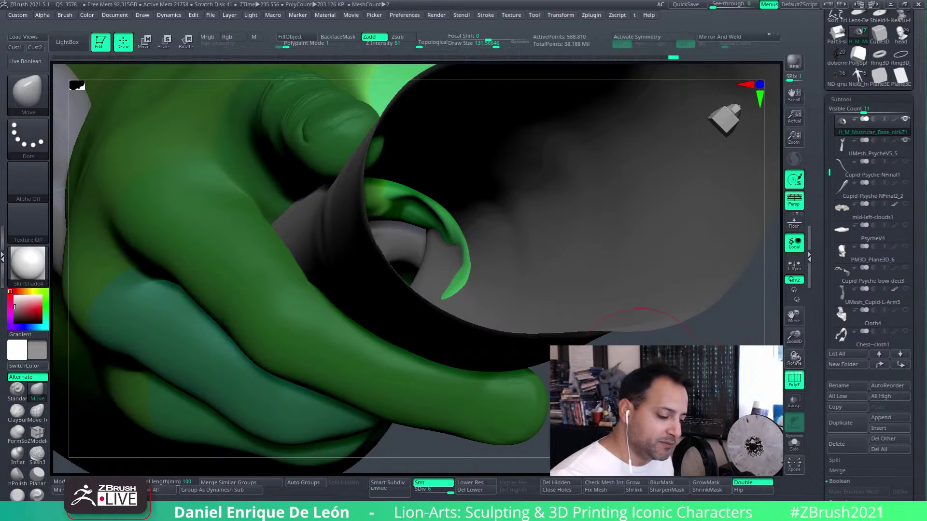
pyautogui.moveTo(474, 271)
pyautogui.mouseDown(button='right')
pyautogui.moveTo(466, 234)
pyautogui.moveTo(458, 256)
pyautogui.mouseUp(button='right')
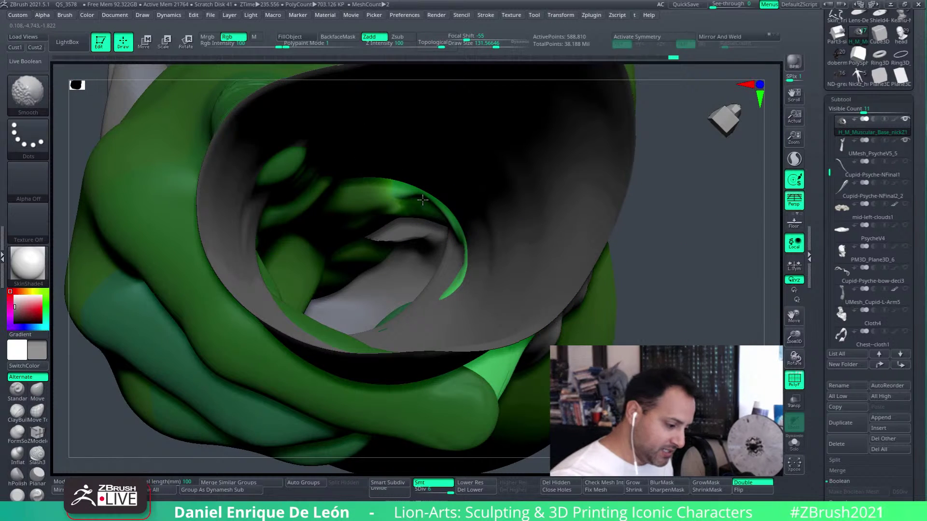
pyautogui.keyDown('shift'); pyautogui.moveTo(444, 215); pyautogui.dragTo(427, 213); pyautogui.keyUp('shift')
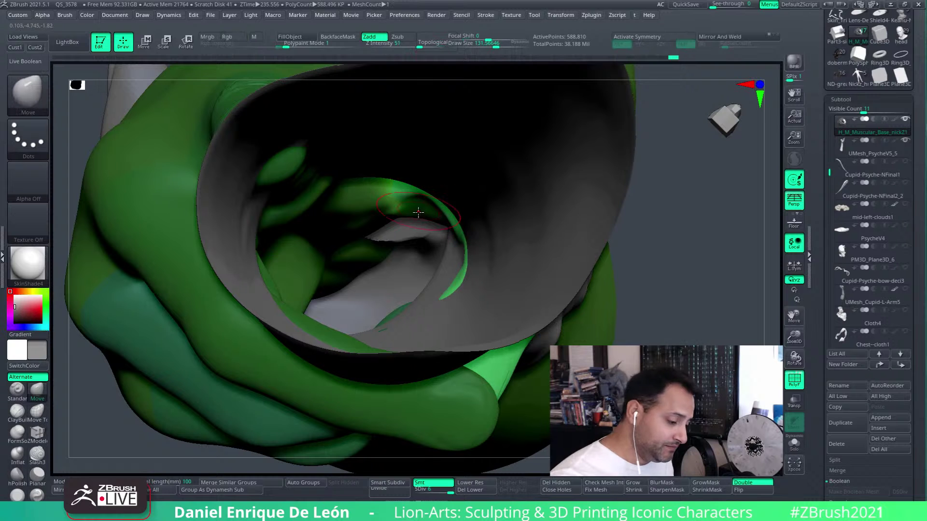
pyautogui.press('shift')
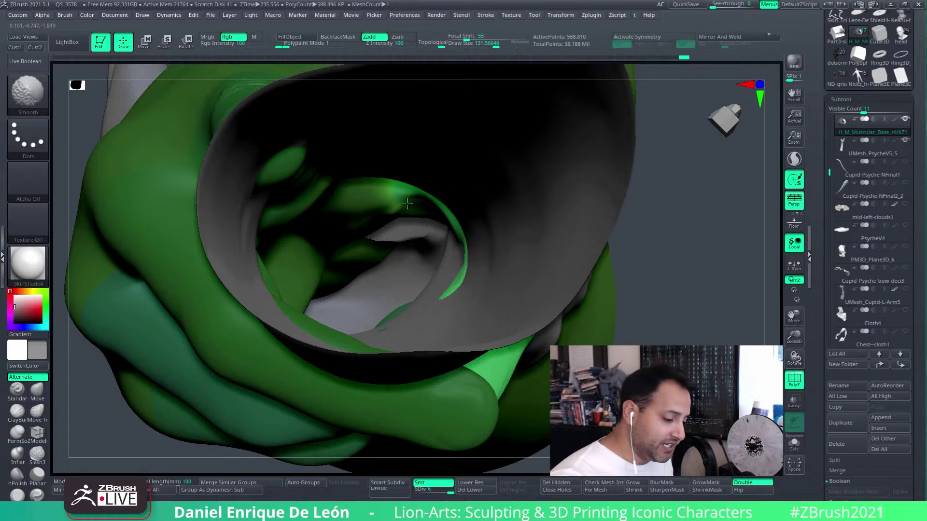
pyautogui.moveTo(436, 216)
pyautogui.mouseDown(button='right')
pyautogui.moveTo(512, 217)
pyautogui.moveTo(514, 273)
pyautogui.moveTo(522, 214)
pyautogui.moveTo(511, 250)
pyautogui.moveTo(505, 219)
pyautogui.moveTo(477, 237)
pyautogui.mouseUp(button='right')
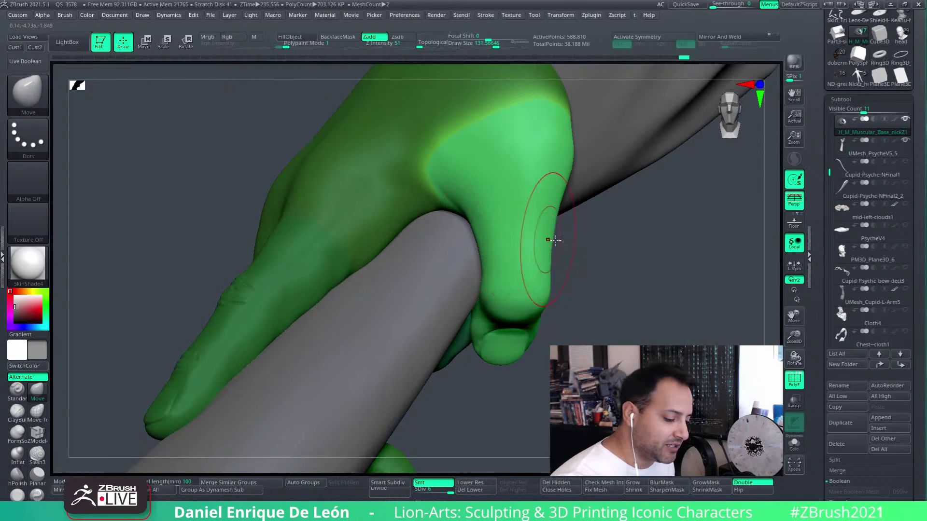
# Step: Soften the mask edge at the thumb's base and adjust the thumb's side contour with the Move brush
pyautogui.moveTo(555, 240)
pyautogui.mouseDown(button='right')
pyautogui.moveTo(550, 278)
pyautogui.moveTo(513, 208)
pyautogui.moveTo(585, 304)
pyautogui.moveTo(473, 140)
pyautogui.moveTo(565, 240)
pyautogui.moveTo(582, 207)
pyautogui.moveTo(520, 292)
pyautogui.moveTo(486, 196)
pyautogui.mouseUp(button='right')
pyautogui.press('ctrl')
pyautogui.press('ctrl')
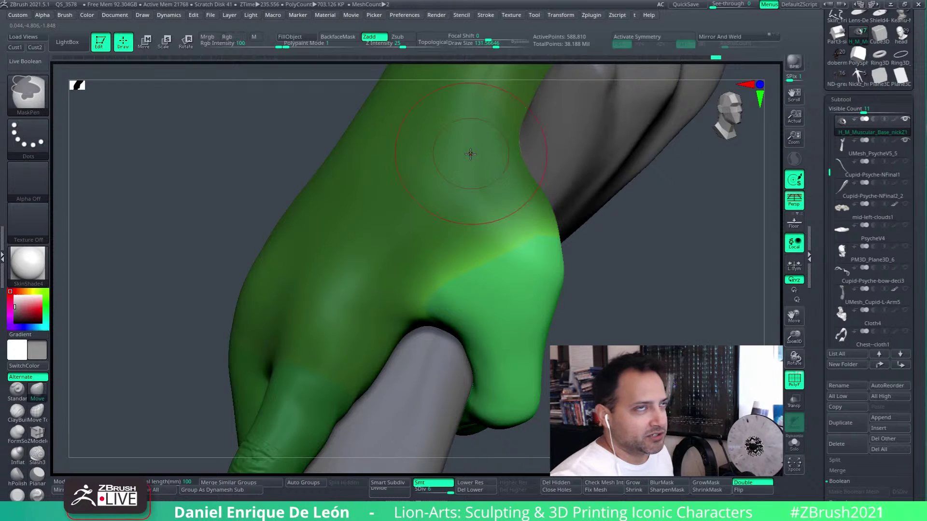
pyautogui.moveTo(470, 154)
pyautogui.mouseDown(button='right')
pyautogui.moveTo(567, 262)
pyautogui.moveTo(548, 249)
pyautogui.moveTo(476, 262)
pyautogui.moveTo(509, 257)
pyautogui.moveTo(546, 303)
pyautogui.moveTo(523, 285)
pyautogui.moveTo(526, 192)
pyautogui.moveTo(547, 276)
pyautogui.mouseUp(button='right')
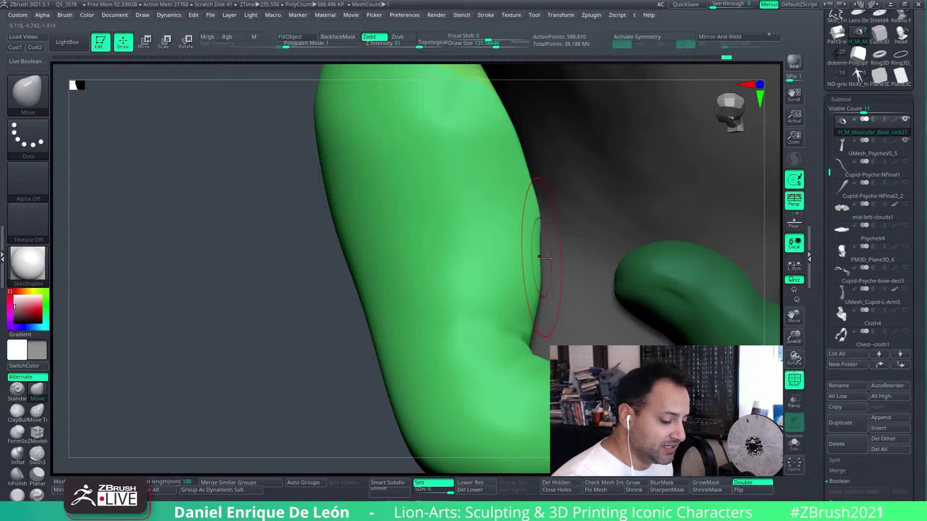
pyautogui.moveTo(536, 246); pyautogui.dragTo(568, 279, button='right')
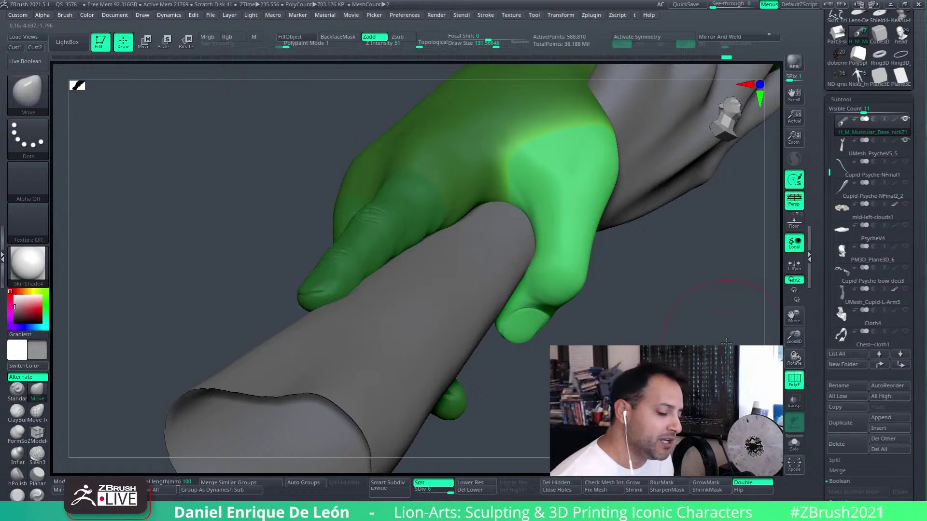
# Step: Smooth the crease between the thumb's knuckle and its nail
pyautogui.moveTo(573, 232); pyautogui.dragTo(575, 129, button='right')
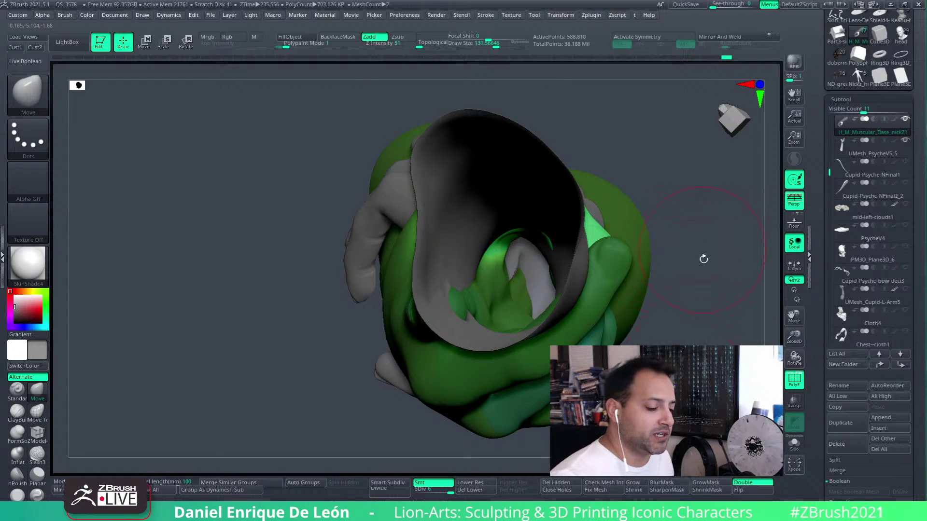
pyautogui.moveTo(704, 259); pyautogui.dragTo(528, 290, button='right')
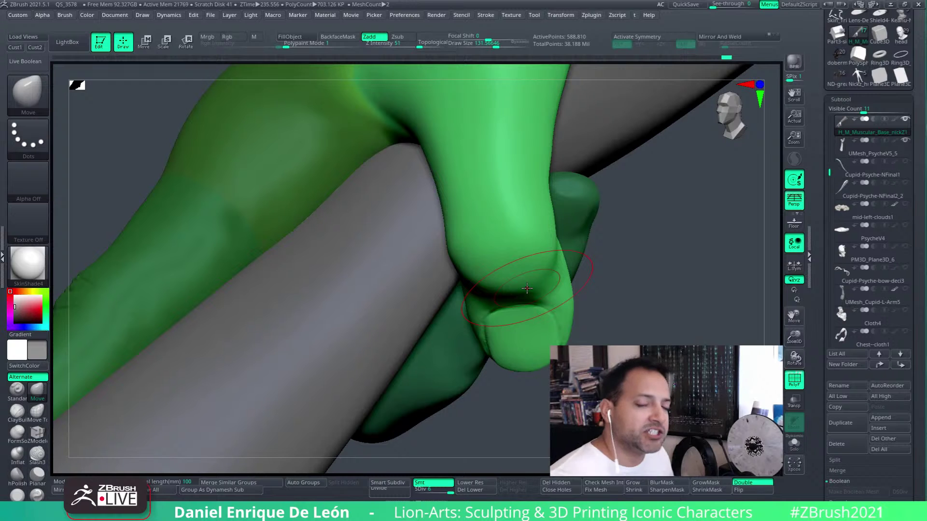
pyautogui.moveTo(526, 288)
pyautogui.mouseDown(button='right')
pyautogui.moveTo(513, 229)
pyautogui.moveTo(520, 178)
pyautogui.moveTo(552, 234)
pyautogui.moveTo(542, 301)
pyautogui.mouseUp(button='right')
pyautogui.keyDown('shift'); pyautogui.moveTo(540, 304); pyautogui.dragTo(509, 300); pyautogui.keyUp('shift')
pyautogui.moveTo(509, 300); pyautogui.dragTo(555, 281, button='right')
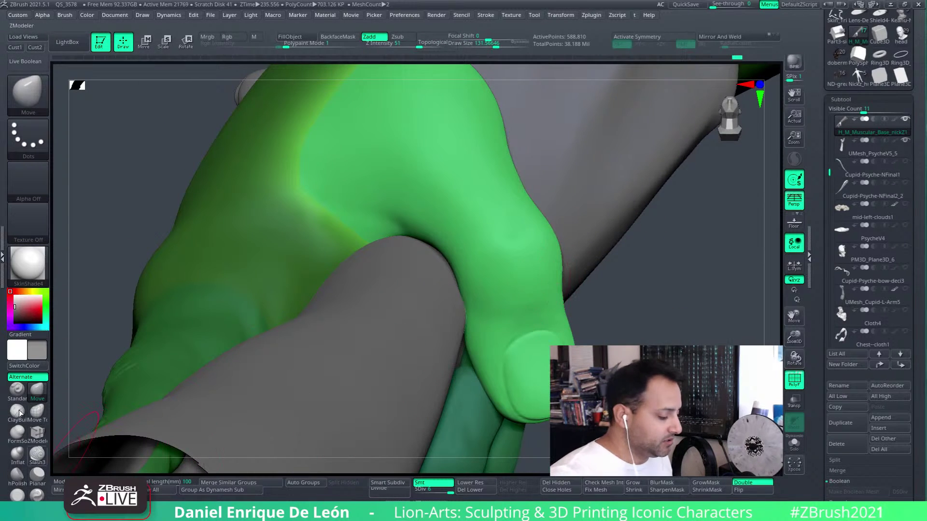
# Step: Clear the hand's mask and smooth the thumb's inner edge where it wraps around the arm
pyautogui.moveTo(526, 348)
pyautogui.mouseDown(button='right')
pyautogui.moveTo(539, 221)
pyautogui.moveTo(622, 374)
pyautogui.moveTo(600, 360)
pyautogui.mouseUp(button='right')
pyautogui.moveTo(530, 323)
pyautogui.mouseDown(button='right')
pyautogui.moveTo(523, 258)
pyautogui.moveTo(540, 341)
pyautogui.moveTo(545, 290)
pyautogui.moveTo(585, 324)
pyautogui.moveTo(559, 200)
pyautogui.moveTo(550, 213)
pyautogui.moveTo(563, 268)
pyautogui.moveTo(555, 265)
pyautogui.moveTo(573, 229)
pyautogui.mouseUp(button='right')
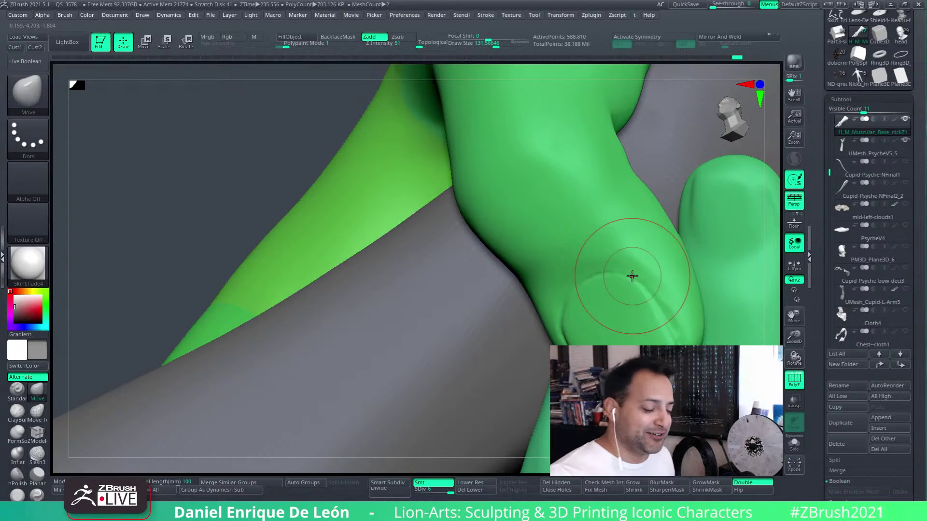
pyautogui.moveTo(565, 249)
pyautogui.mouseDown(button='right')
pyautogui.moveTo(579, 240)
pyautogui.moveTo(565, 271)
pyautogui.moveTo(575, 252)
pyautogui.moveTo(515, 312)
pyautogui.moveTo(534, 290)
pyautogui.mouseUp(button='right')
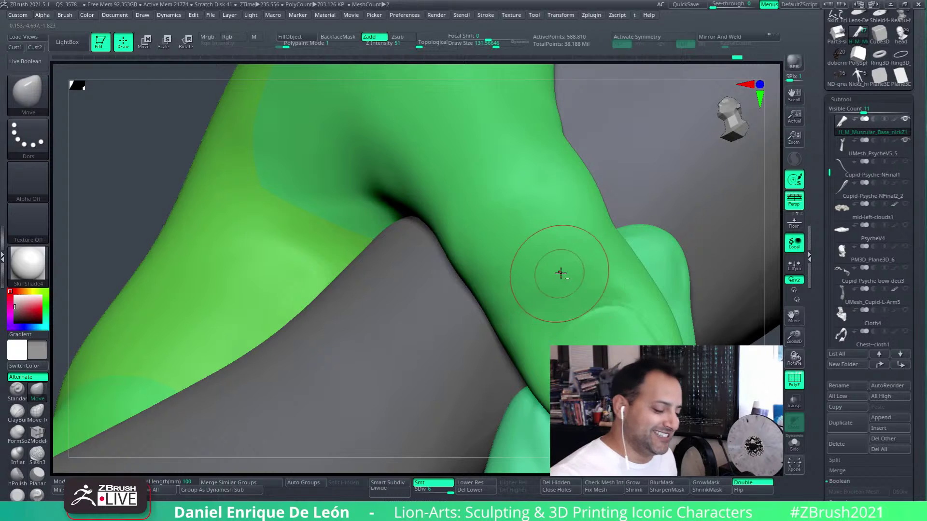
pyautogui.moveTo(560, 274)
pyautogui.mouseDown(button='right')
pyautogui.moveTo(555, 240)
pyautogui.moveTo(536, 237)
pyautogui.mouseUp(button='right')
pyautogui.moveTo(451, 224)
pyautogui.keyDown('shift'); pyautogui.mouseDown()
pyautogui.moveTo(456, 274)
pyautogui.moveTo(486, 315)
pyautogui.mouseUp(); pyautogui.keyUp('shift')
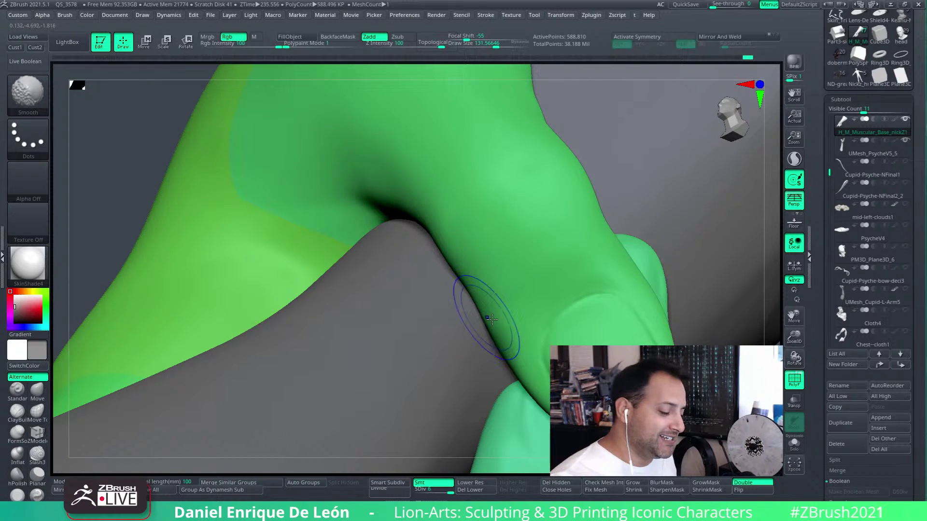
pyautogui.moveTo(583, 233); pyautogui.dragTo(565, 244, button='right')
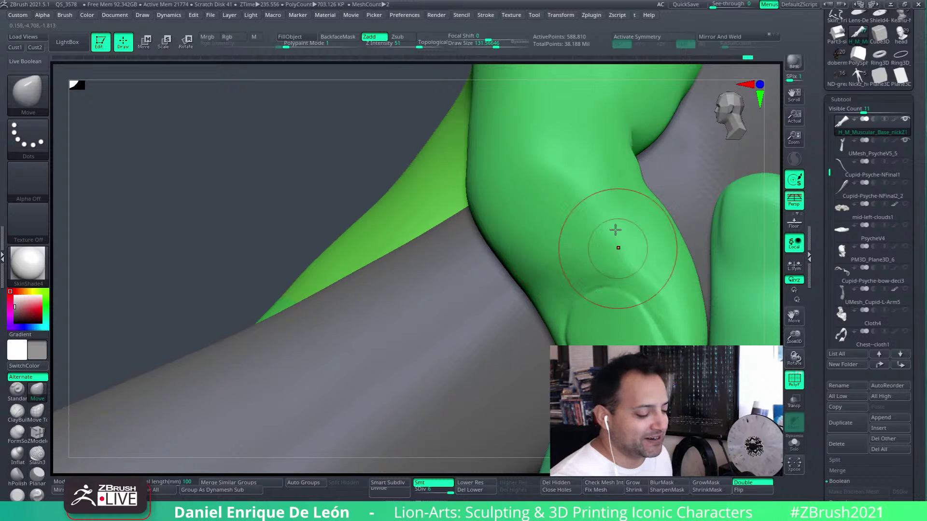
pyautogui.moveTo(615, 231)
pyautogui.mouseDown(button='right')
pyautogui.moveTo(614, 215)
pyautogui.moveTo(621, 246)
pyautogui.moveTo(637, 237)
pyautogui.moveTo(575, 254)
pyautogui.moveTo(546, 305)
pyautogui.mouseUp(button='right')
pyautogui.press('shift')
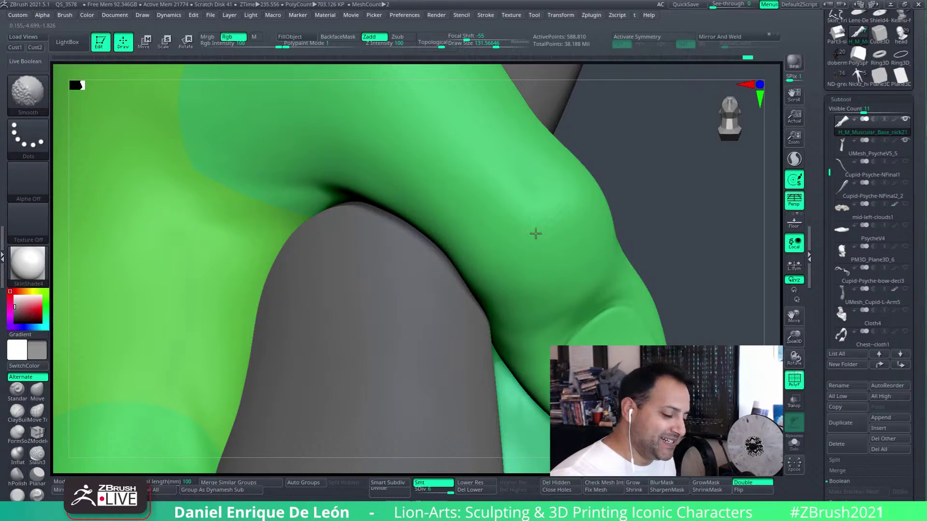
pyautogui.moveTo(575, 254)
pyautogui.mouseDown(button='right')
pyautogui.moveTo(613, 265)
pyautogui.moveTo(518, 242)
pyautogui.moveTo(514, 264)
pyautogui.mouseUp(button='right')
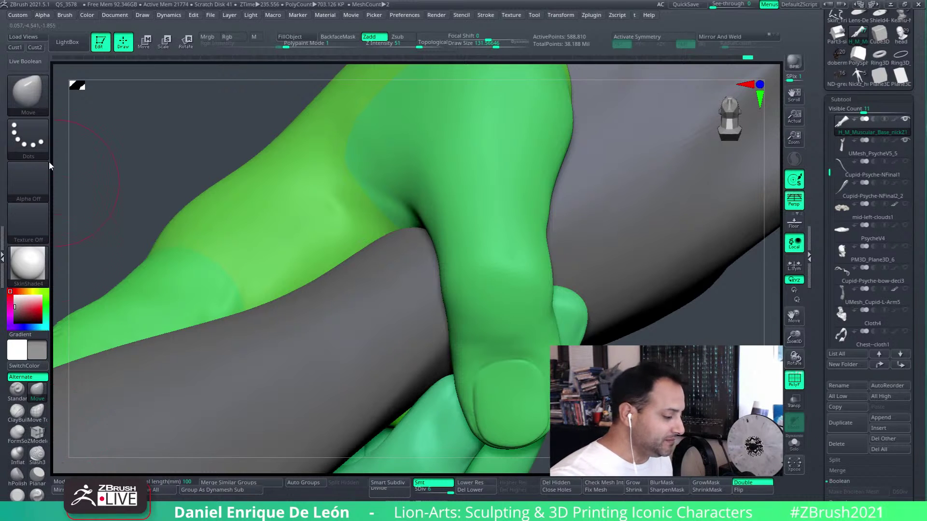
# Step: Try stamping skin wrinkles on the thumb's knuckle with the Standard brush, DragRect stroke and skin alpha, then undo the stamp
pyautogui.click(32, 148)
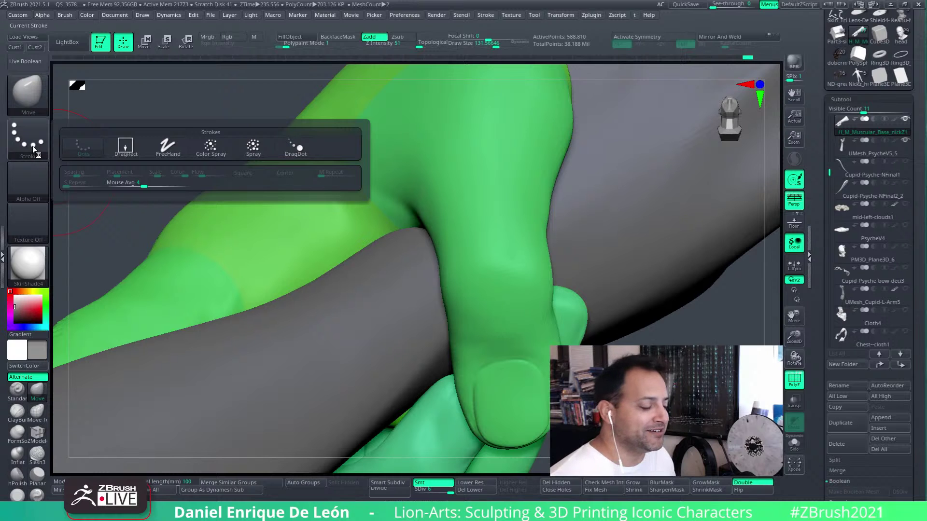
pyautogui.click(17, 391)
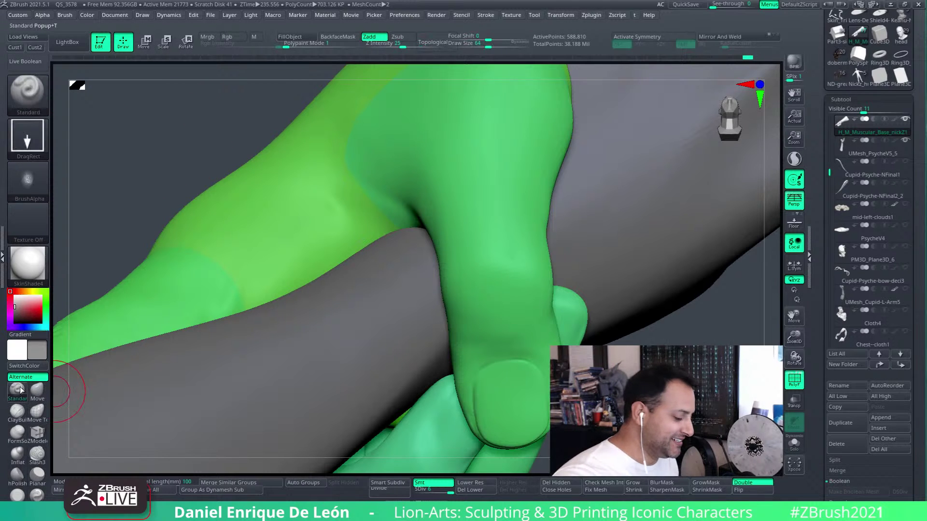
pyautogui.moveTo(522, 290)
pyautogui.mouseDown(button='right')
pyautogui.moveTo(505, 180)
pyautogui.moveTo(521, 233)
pyautogui.mouseUp(button='right')
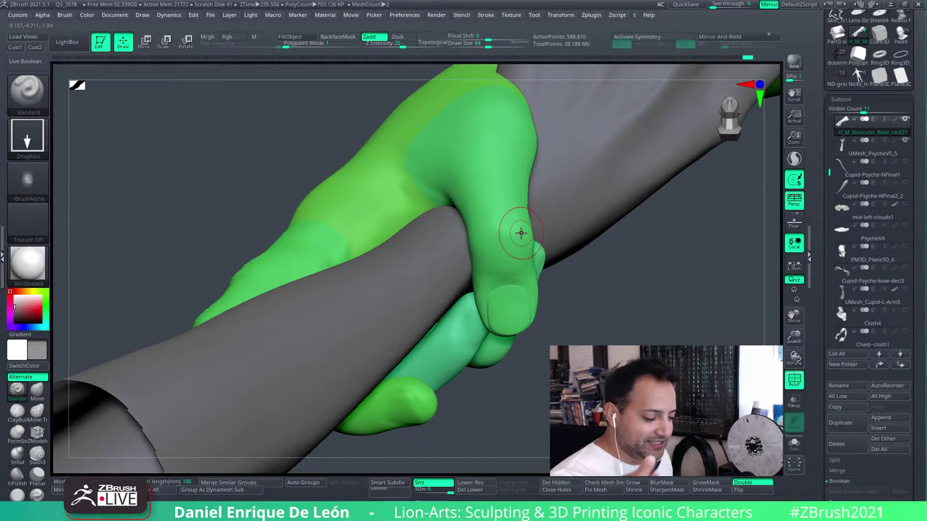
pyautogui.moveTo(449, 490)
pyautogui.mouseDown()
pyautogui.moveTo(437, 490)
pyautogui.moveTo(450, 491)
pyautogui.mouseUp()
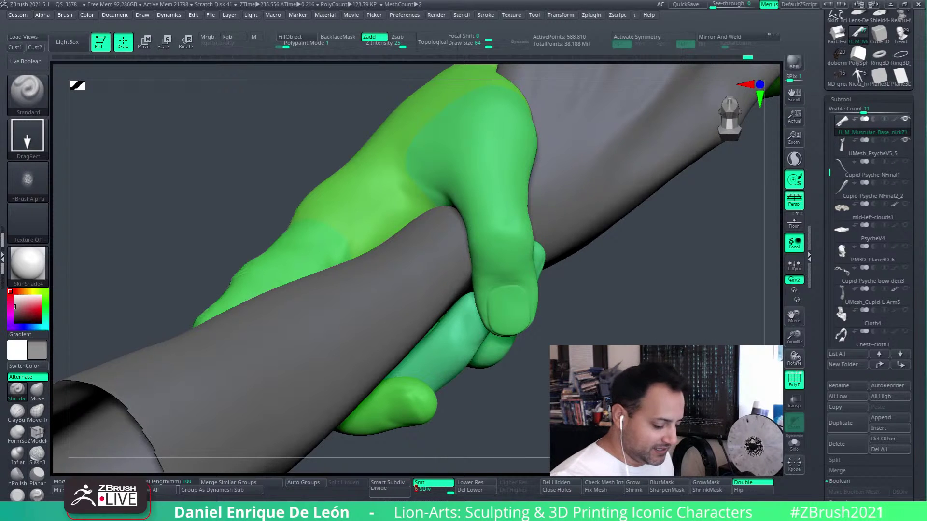
pyautogui.moveTo(490, 213)
pyautogui.keyDown('ctrl'); pyautogui.mouseDown(button='right')
pyautogui.moveTo(506, 259)
pyautogui.moveTo(514, 219)
pyautogui.mouseUp(button='right'); pyautogui.keyUp('ctrl')
pyautogui.moveTo(509, 248)
pyautogui.mouseDown()
pyautogui.moveTo(544, 255)
pyautogui.moveTo(560, 274)
pyautogui.moveTo(597, 166)
pyautogui.moveTo(530, 139)
pyautogui.moveTo(501, 153)
pyautogui.mouseUp()
pyautogui.hotkey('ctrl', 'z')
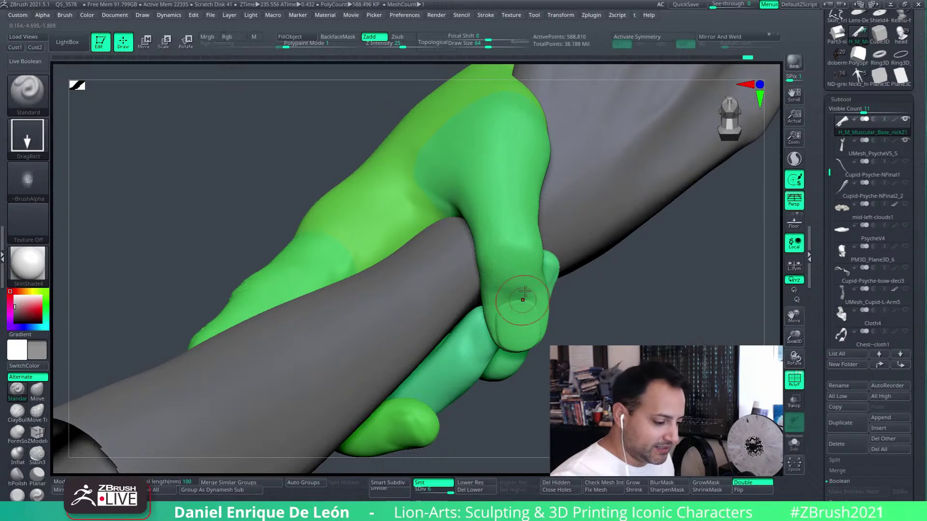
pyautogui.moveTo(521, 247)
pyautogui.mouseDown()
pyautogui.moveTo(526, 168)
pyautogui.moveTo(517, 149)
pyautogui.moveTo(522, 158)
pyautogui.mouseUp()
pyautogui.moveTo(643, 342); pyautogui.dragTo(526, 278)
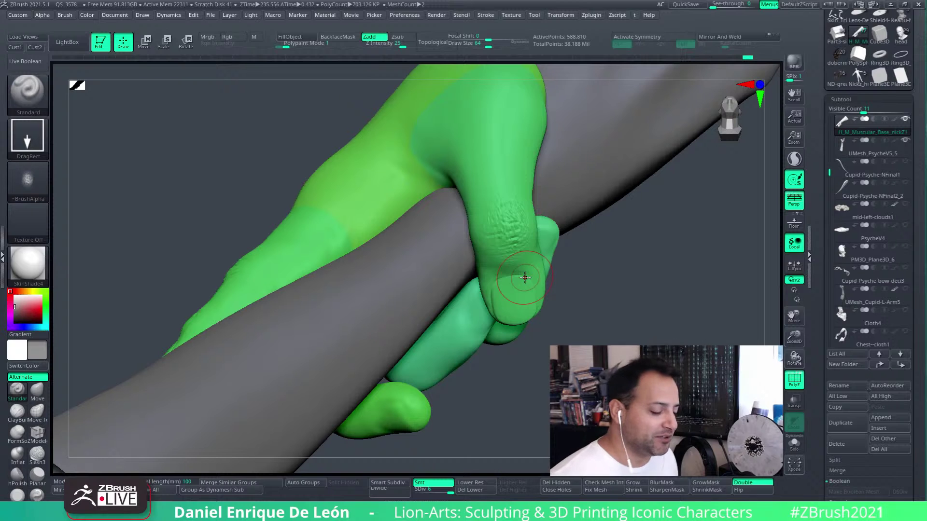
pyautogui.moveTo(553, 282); pyautogui.dragTo(619, 321)
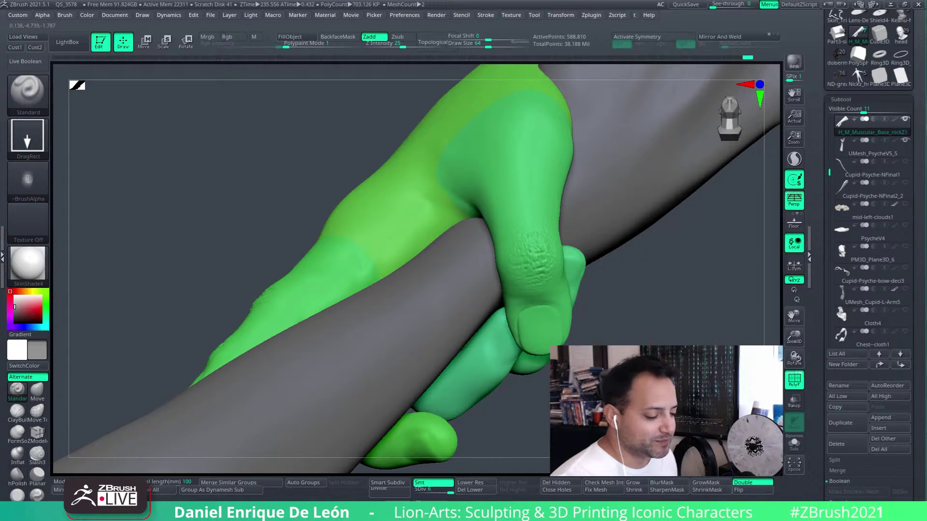
pyautogui.hotkey('ctrl', 'shift')
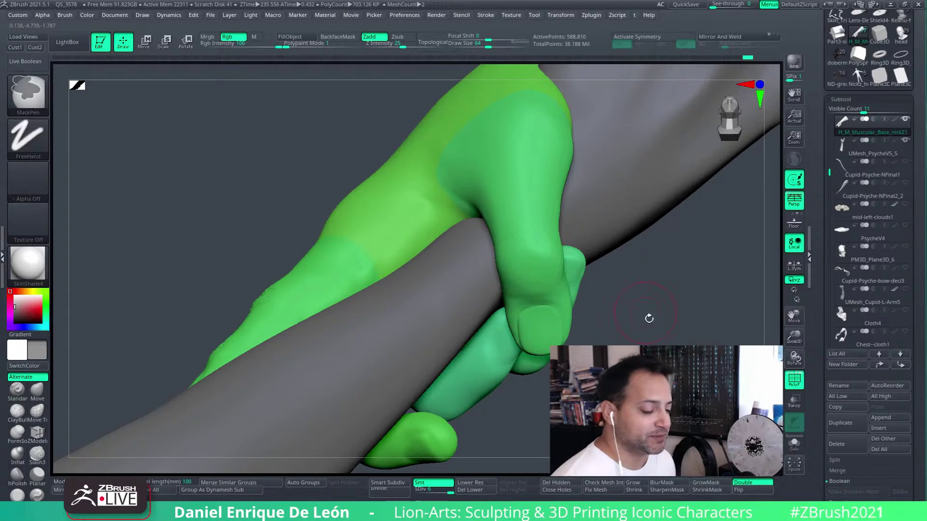
# Step: Unhide the rest of the mesh and divide it to subdivision level 7
pyautogui.hotkey('ctrl', 'shift')
pyautogui.keyDown('ctrl'); pyautogui.keyDown('shift'); pyautogui.click(669, 344); pyautogui.keyUp('shift'); pyautogui.keyUp('ctrl')
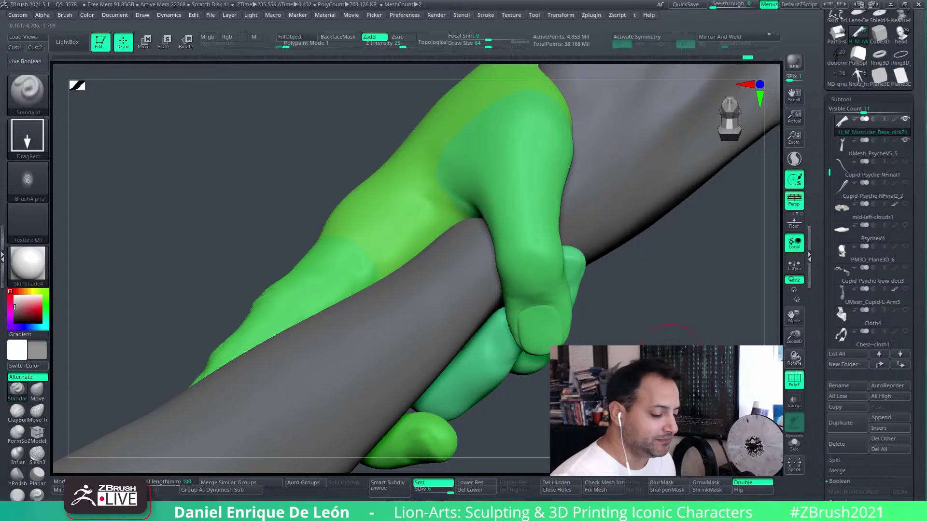
pyautogui.moveTo(669, 341)
pyautogui.keyDown('alt'); pyautogui.mouseDown()
pyautogui.moveTo(644, 245)
pyautogui.moveTo(645, 318)
pyautogui.moveTo(627, 348)
pyautogui.mouseUp(); pyautogui.keyUp('alt')
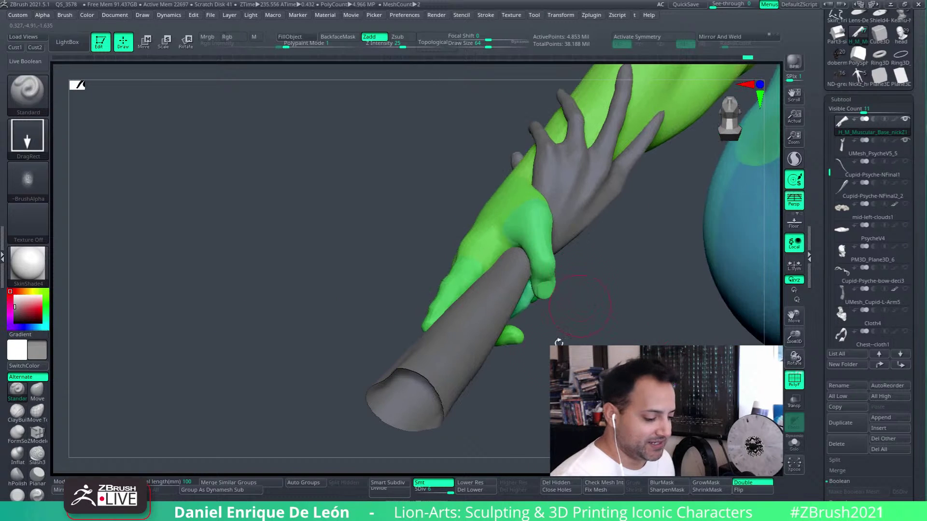
pyautogui.click(393, 487)
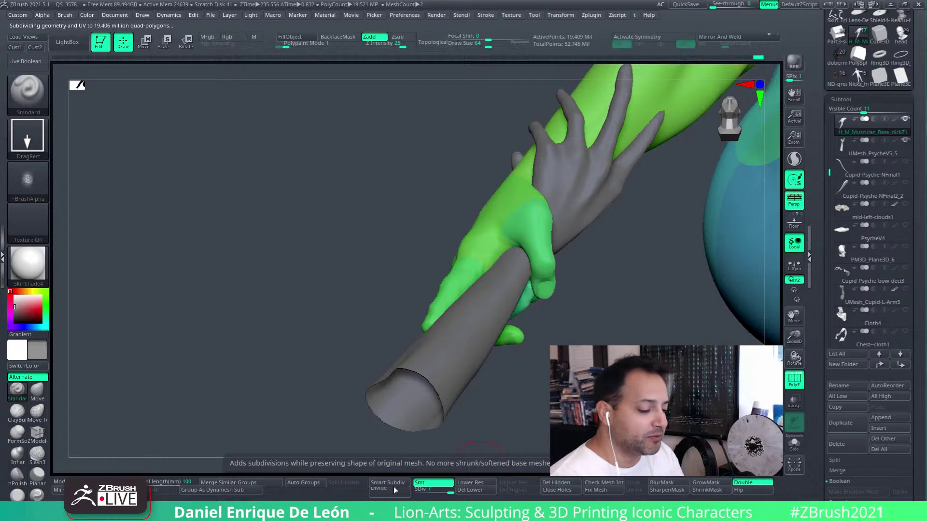
# Step: Adjust the thumb's contour around the knuckle with the Move Topological brush at a draw size of about 149
pyautogui.moveTo(541, 237)
pyautogui.mouseDown(button='right')
pyautogui.moveTo(535, 212)
pyautogui.moveTo(554, 306)
pyautogui.moveTo(571, 229)
pyautogui.moveTo(579, 253)
pyautogui.moveTo(569, 244)
pyautogui.mouseUp(button='right')
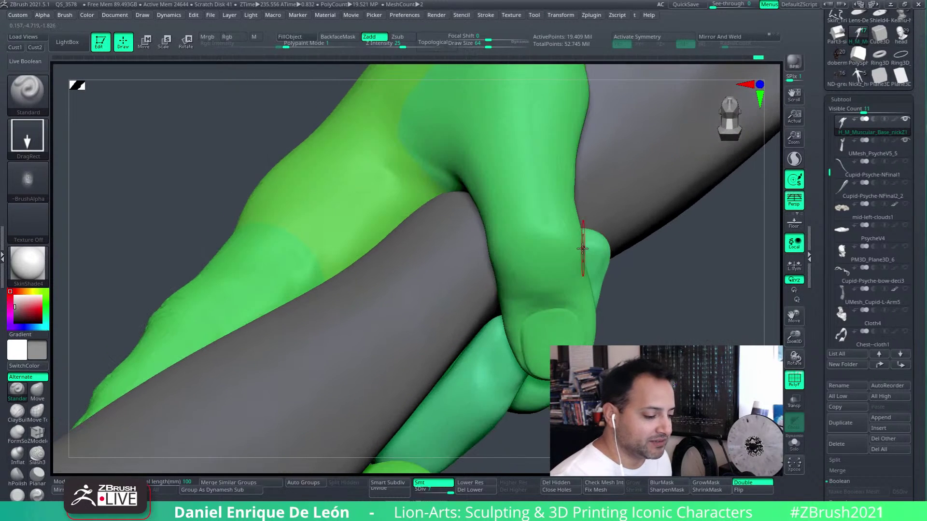
pyautogui.click(39, 410)
pyautogui.moveTo(502, 44); pyautogui.dragTo(497, 45)
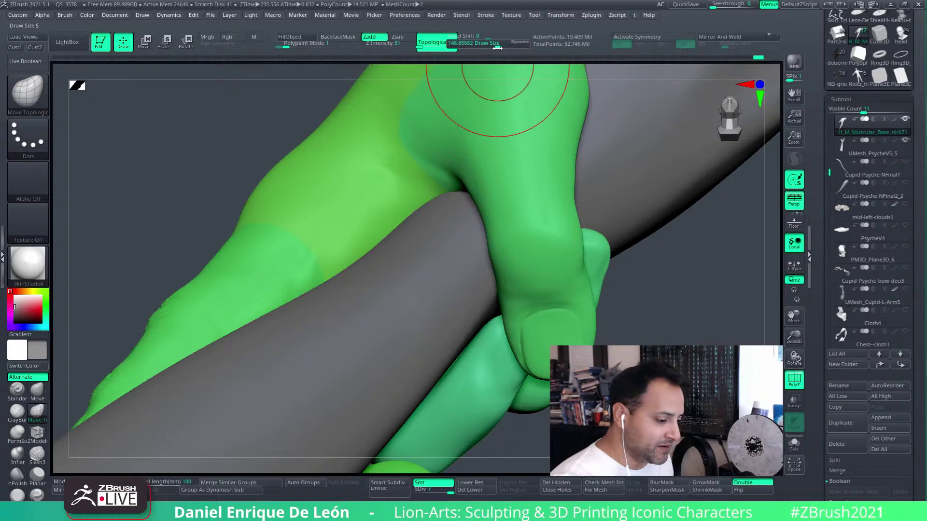
pyautogui.moveTo(560, 243); pyautogui.dragTo(575, 205, button='right')
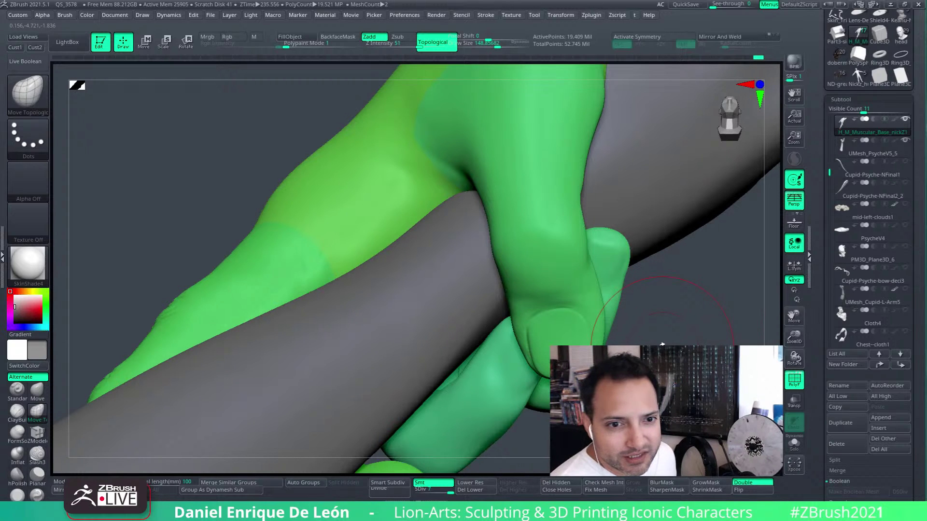
pyautogui.moveTo(668, 311); pyautogui.dragTo(673, 317)
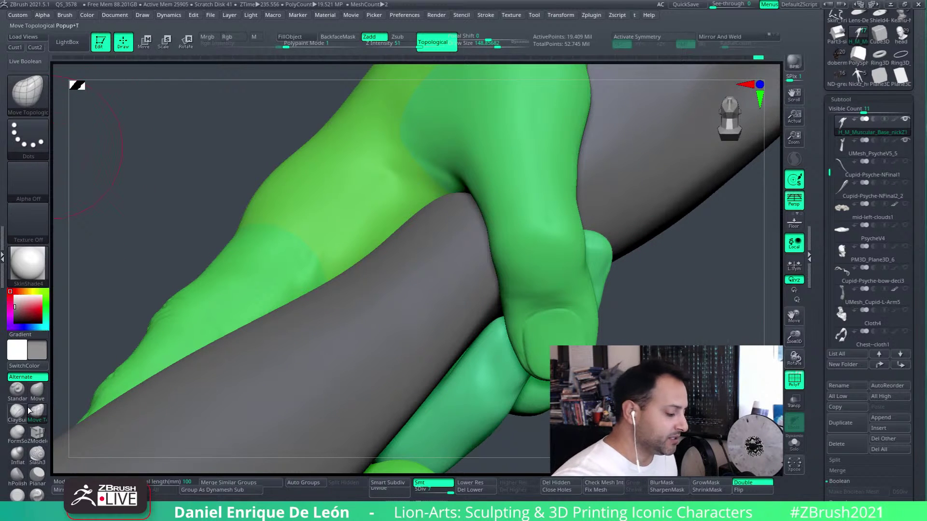
# Step: Stamp the skin wrinkle alpha onto the thumb's knuckle with the Standard brush, undoing trial stamps until the placement fits
pyautogui.click(17, 389)
pyautogui.moveTo(555, 239); pyautogui.dragTo(556, 241)
pyautogui.hotkey('ctrl', 'z')
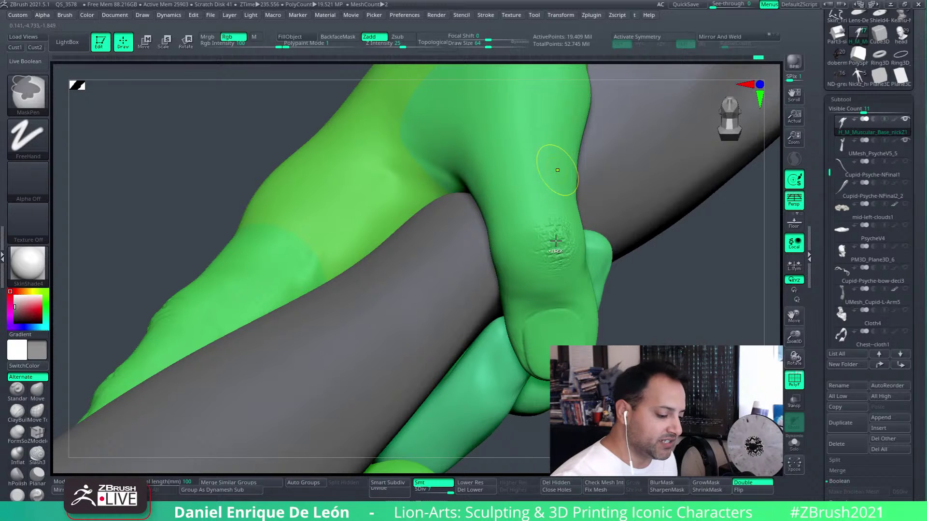
pyautogui.hotkey('ctrl', 'shift', 'z')
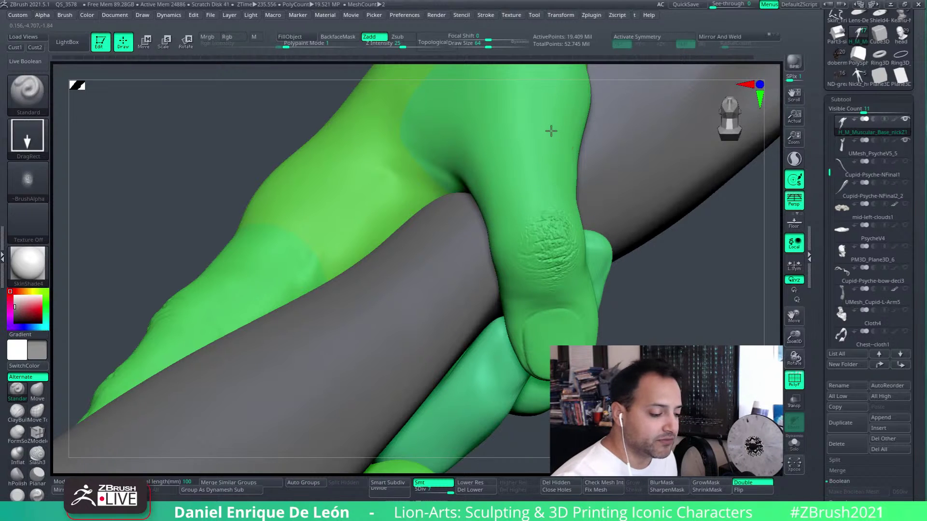
pyautogui.hotkey('ctrl', 'z')
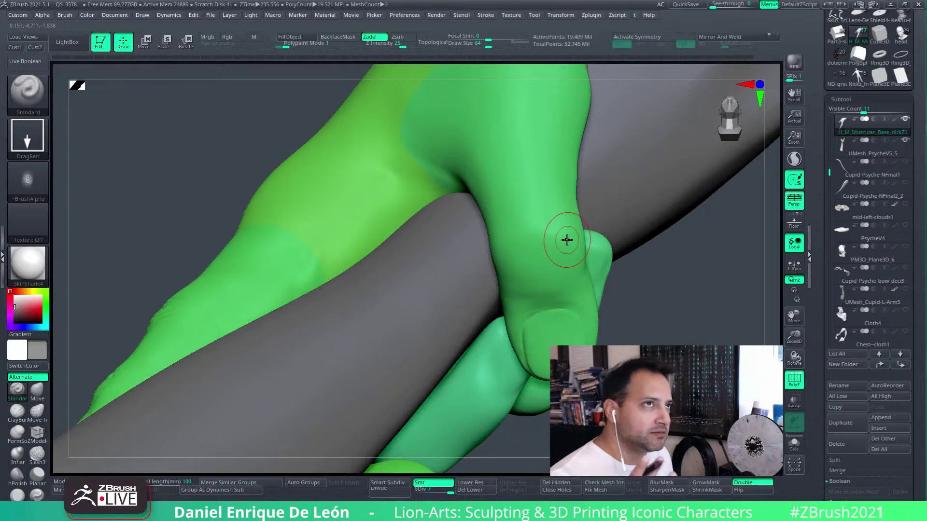
pyautogui.moveTo(561, 244); pyautogui.dragTo(562, 138)
pyautogui.hotkey('ctrl', 'z')
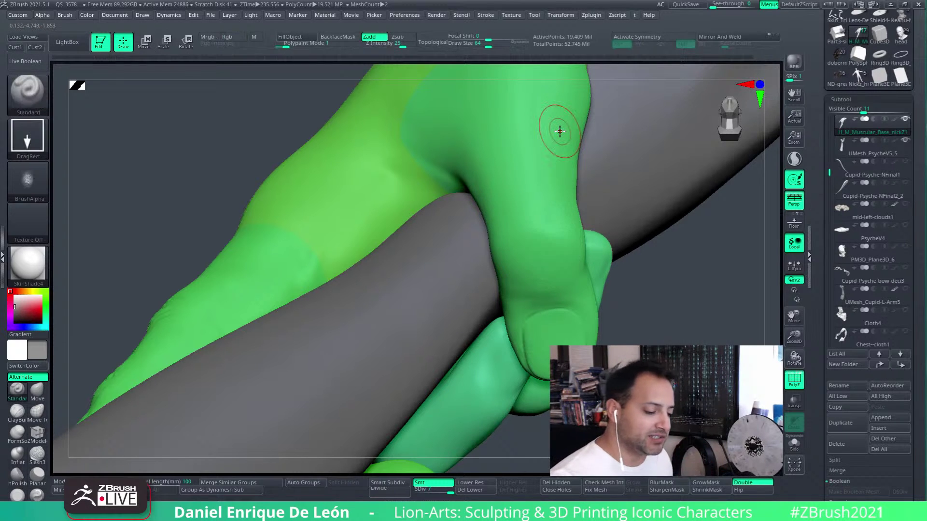
pyautogui.moveTo(555, 245); pyautogui.dragTo(541, 131)
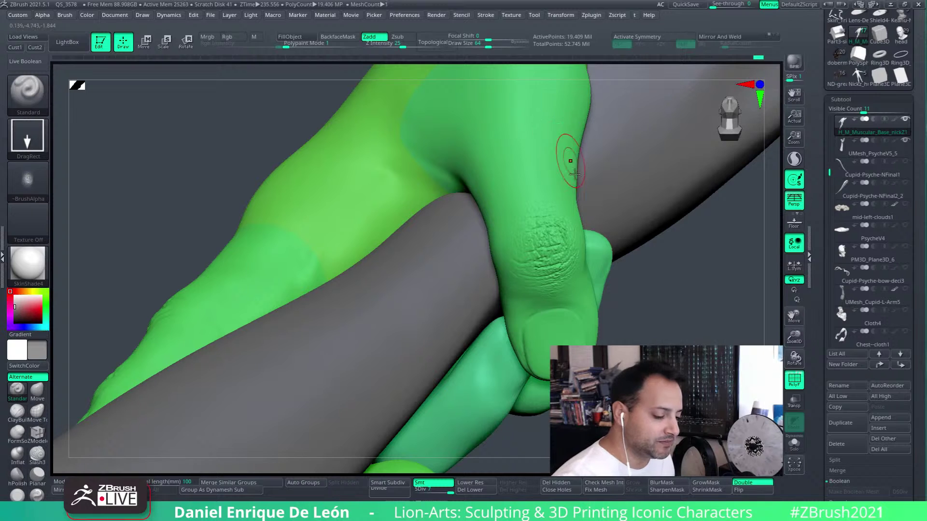
# Step: Soften the stamped wrinkles across the upper and middle part of the thumb's knuckle with the Smooth brush
pyautogui.moveTo(568, 244); pyautogui.dragTo(569, 215, button='right')
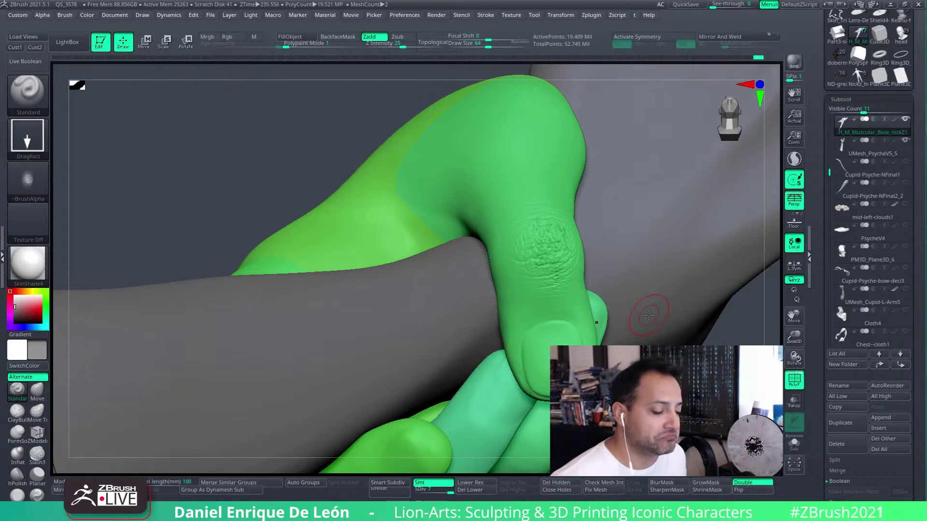
pyautogui.moveTo(565, 269); pyautogui.dragTo(600, 275, button='right')
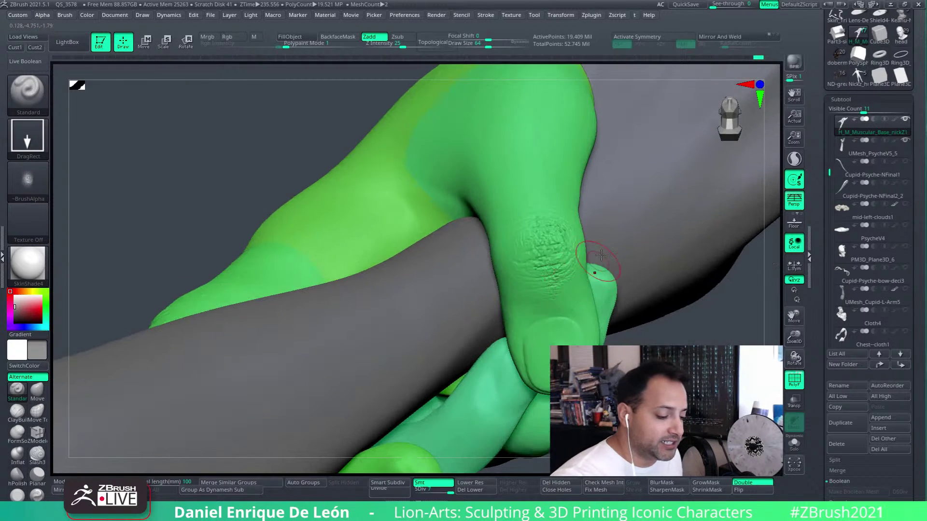
pyautogui.moveTo(552, 266)
pyautogui.keyDown('shift'); pyautogui.mouseDown()
pyautogui.moveTo(544, 220)
pyautogui.moveTo(559, 240)
pyautogui.mouseUp(); pyautogui.keyUp('shift')
pyautogui.moveTo(560, 247)
pyautogui.mouseDown(button='right')
pyautogui.moveTo(570, 276)
pyautogui.moveTo(587, 284)
pyautogui.mouseUp(button='right')
pyautogui.moveTo(554, 210)
pyautogui.keyDown('shift'); pyautogui.mouseDown()
pyautogui.moveTo(538, 264)
pyautogui.moveTo(538, 248)
pyautogui.mouseUp(); pyautogui.keyUp('shift')
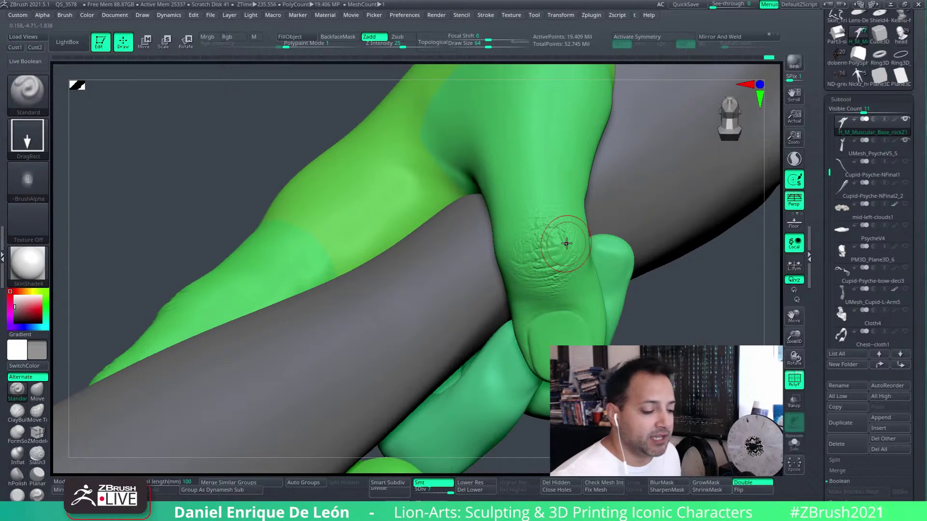
pyautogui.moveTo(566, 243); pyautogui.dragTo(542, 258, button='right')
pyautogui.moveTo(542, 259)
pyautogui.keyDown('shift'); pyautogui.mouseDown()
pyautogui.moveTo(531, 232)
pyautogui.moveTo(543, 231)
pyautogui.moveTo(552, 281)
pyautogui.moveTo(545, 215)
pyautogui.moveTo(553, 240)
pyautogui.moveTo(544, 238)
pyautogui.mouseUp(); pyautogui.keyUp('shift')
pyautogui.press('shift')
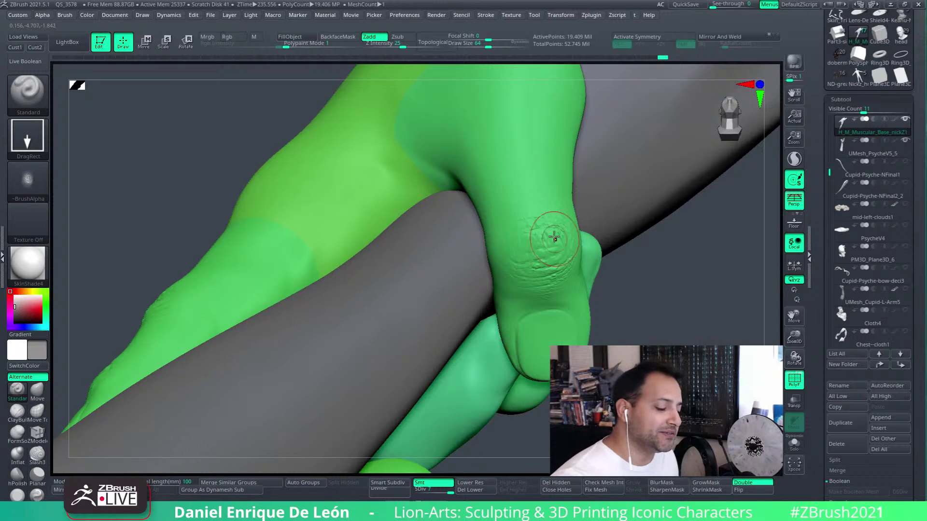
# Step: Smooth the edges of the knuckle's wrinkle patch so the skin detail blends into the surrounding thumb
pyautogui.moveTo(553, 237)
pyautogui.mouseDown(button='right')
pyautogui.moveTo(553, 224)
pyautogui.moveTo(590, 262)
pyautogui.mouseUp(button='right')
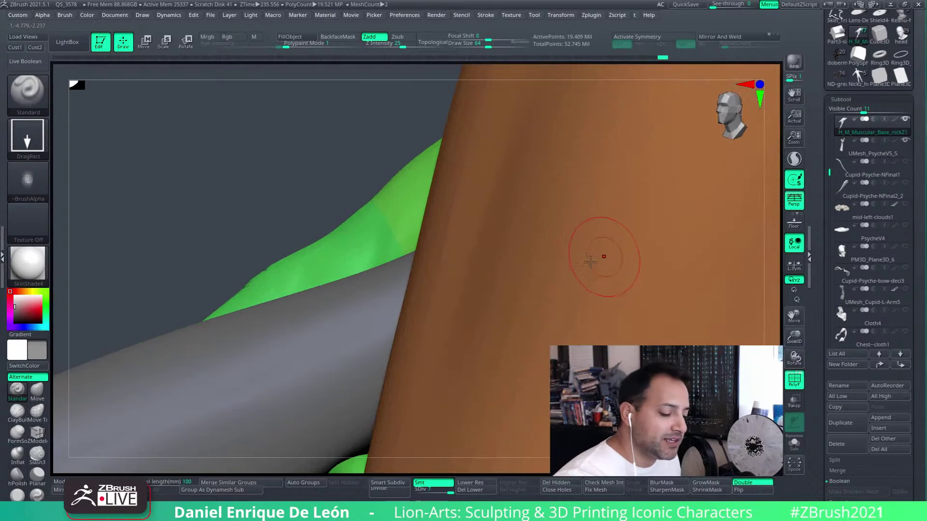
pyautogui.moveTo(404, 114); pyautogui.dragTo(418, 118, button='right')
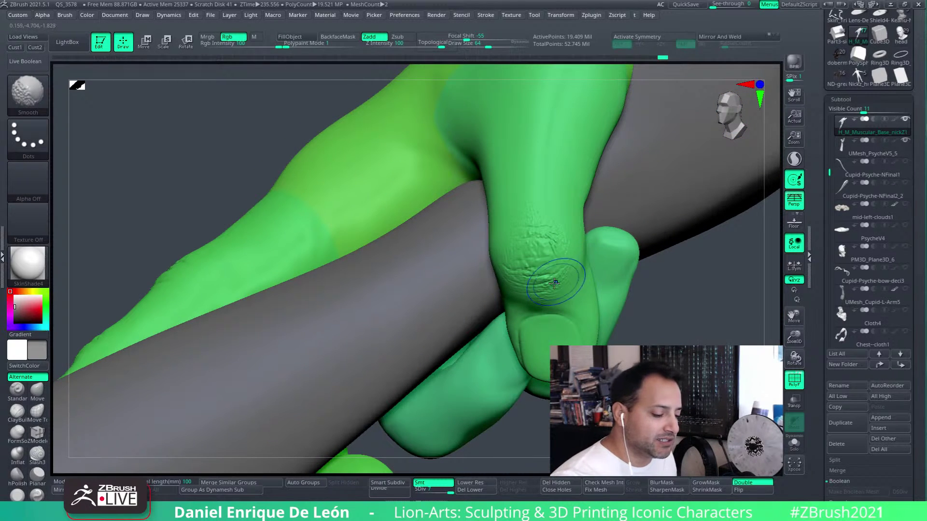
pyautogui.moveTo(555, 288); pyautogui.dragTo(584, 263, button='right')
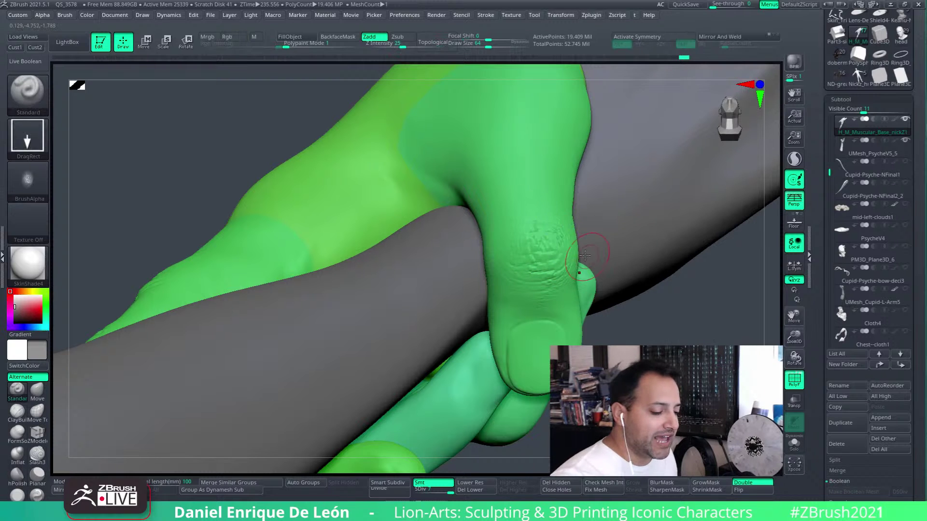
pyautogui.moveTo(584, 247); pyautogui.dragTo(580, 267, button='right')
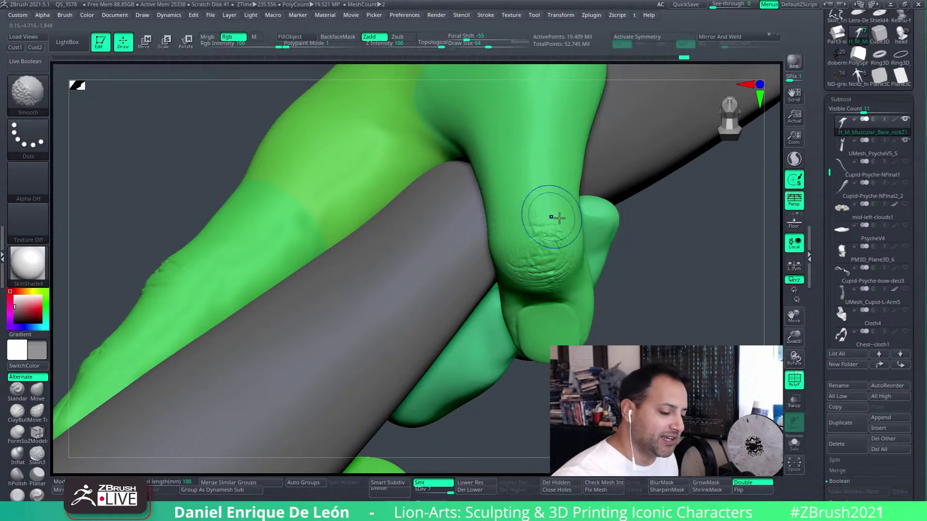
pyautogui.moveTo(543, 225)
pyautogui.mouseDown(button='right')
pyautogui.moveTo(539, 274)
pyautogui.moveTo(541, 251)
pyautogui.mouseUp(button='right')
pyautogui.keyDown('shift'); pyautogui.moveTo(553, 237); pyautogui.dragTo(556, 245); pyautogui.keyUp('shift')
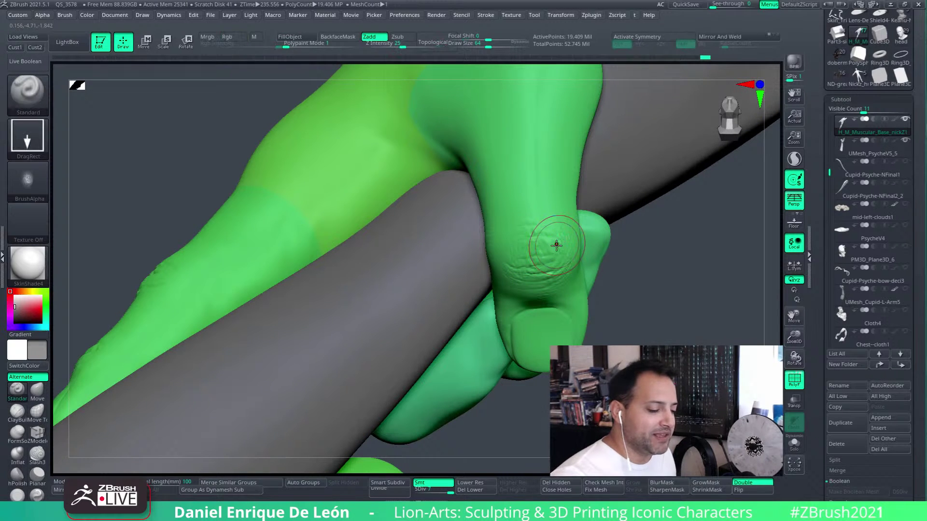
pyautogui.press('ctrl')
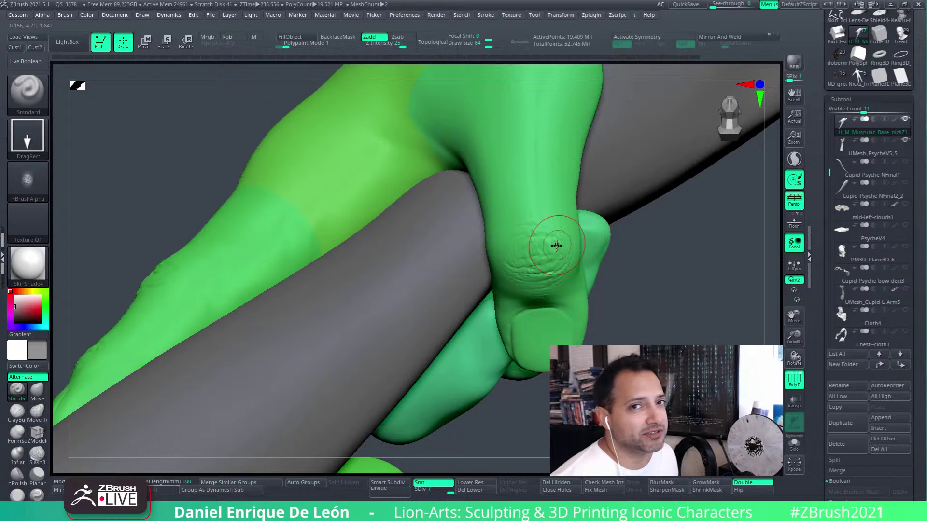
pyautogui.moveTo(552, 243); pyautogui.dragTo(573, 269, button='right')
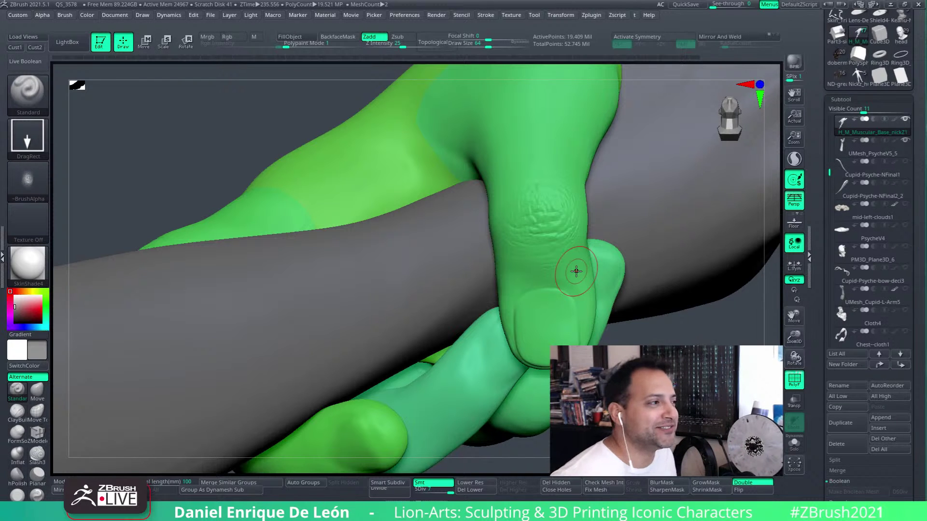
pyautogui.moveTo(543, 215); pyautogui.dragTo(558, 236)
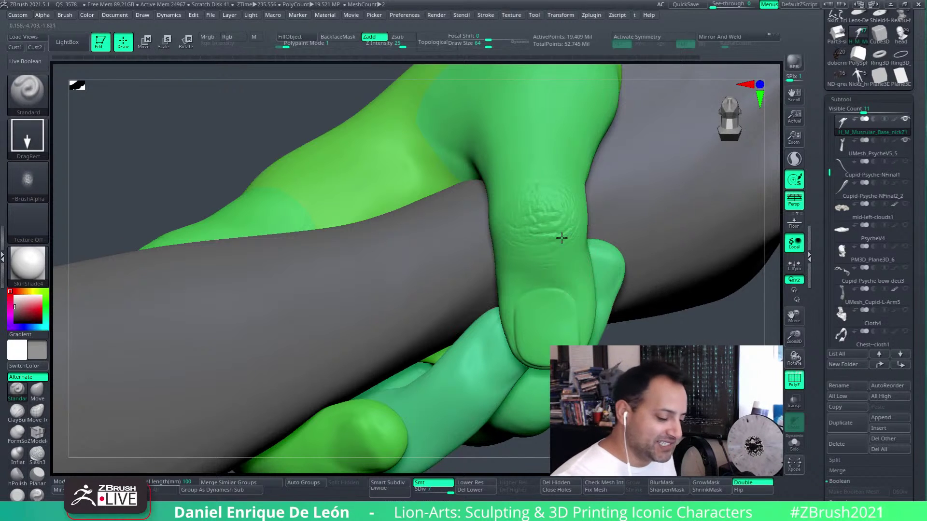
# Step: Try stamping the skin wrinkle alpha on the base knuckle of the index finger, then undo the stamp
pyautogui.moveTo(558, 235)
pyautogui.mouseDown(button='right')
pyautogui.moveTo(569, 251)
pyautogui.moveTo(581, 224)
pyautogui.moveTo(556, 273)
pyautogui.moveTo(586, 263)
pyautogui.moveTo(562, 289)
pyautogui.moveTo(542, 259)
pyautogui.moveTo(582, 271)
pyautogui.moveTo(549, 203)
pyautogui.moveTo(505, 223)
pyautogui.mouseUp(button='right')
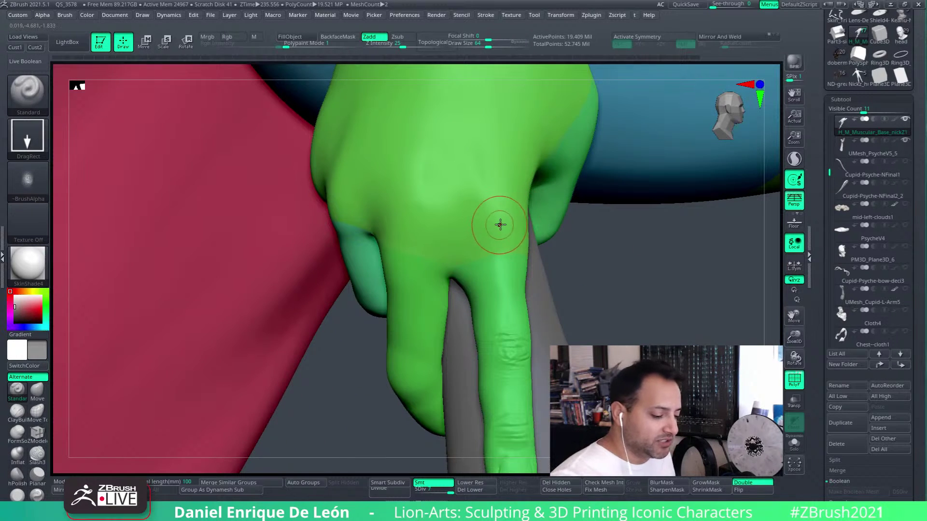
pyautogui.moveTo(500, 225); pyautogui.dragTo(497, 217)
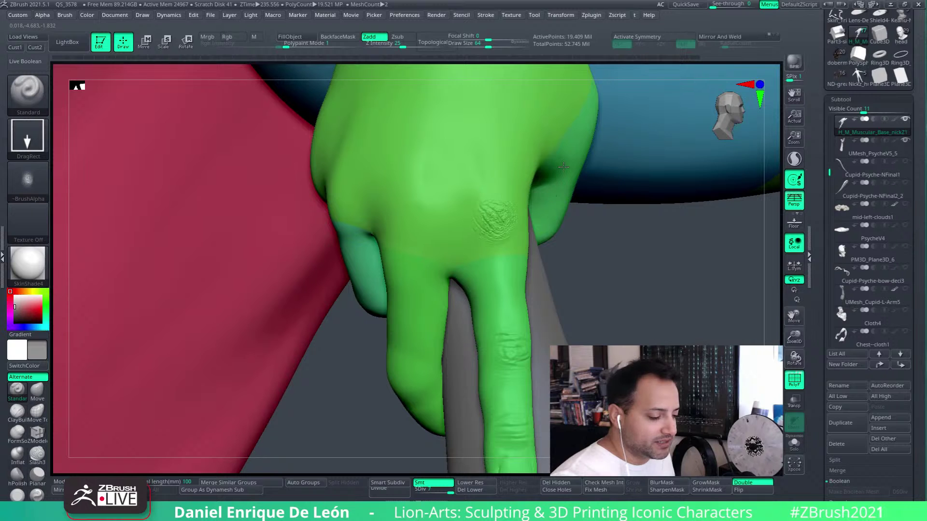
pyautogui.moveTo(563, 167); pyautogui.dragTo(496, 129)
pyautogui.moveTo(616, 275); pyautogui.dragTo(596, 285)
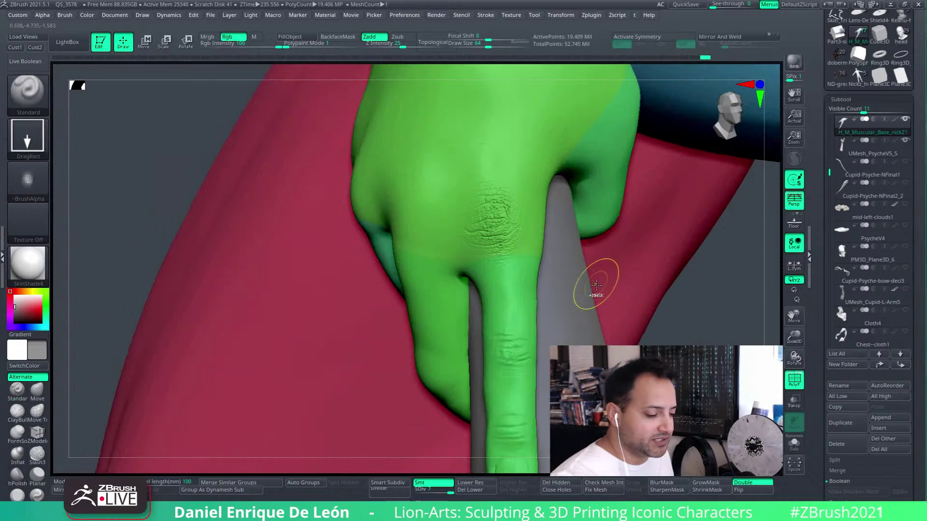
pyautogui.hotkey('ctrl', 'z')
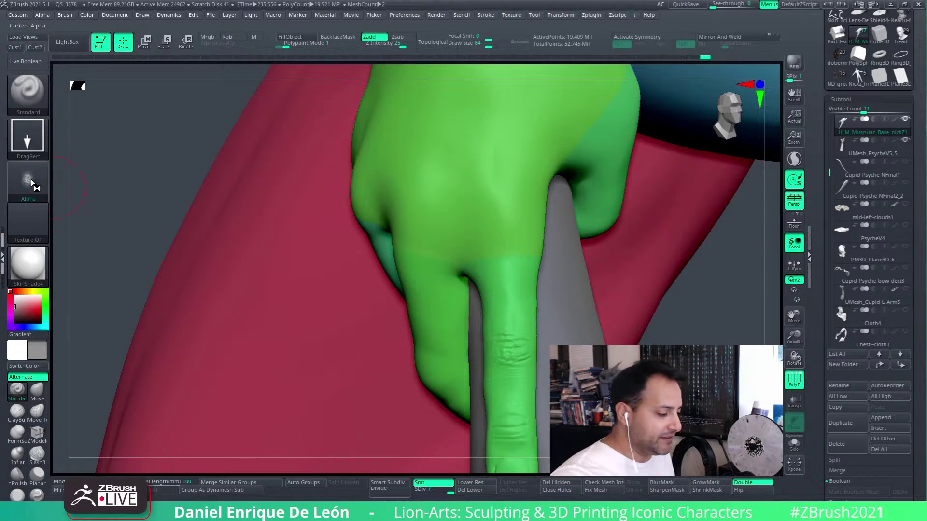
pyautogui.click(31, 178)
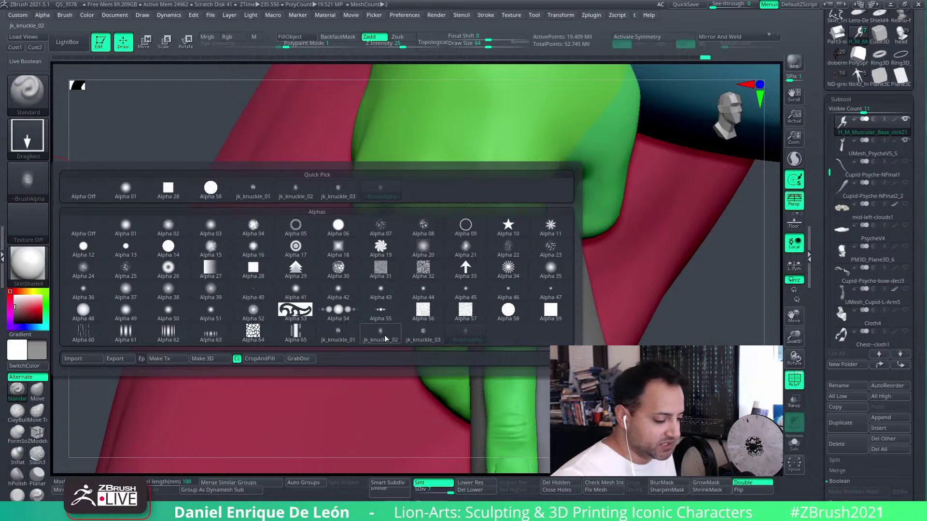
pyautogui.moveTo(334, 337)
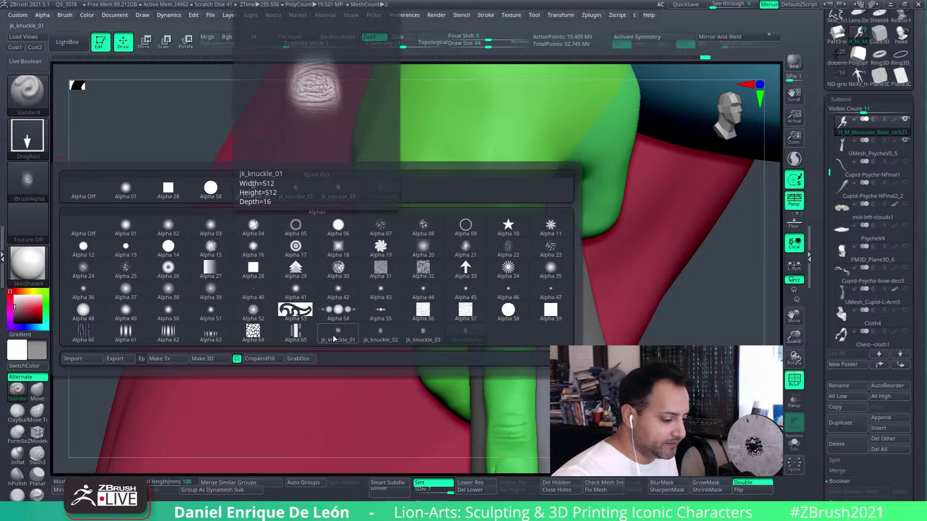
pyautogui.moveTo(422, 335)
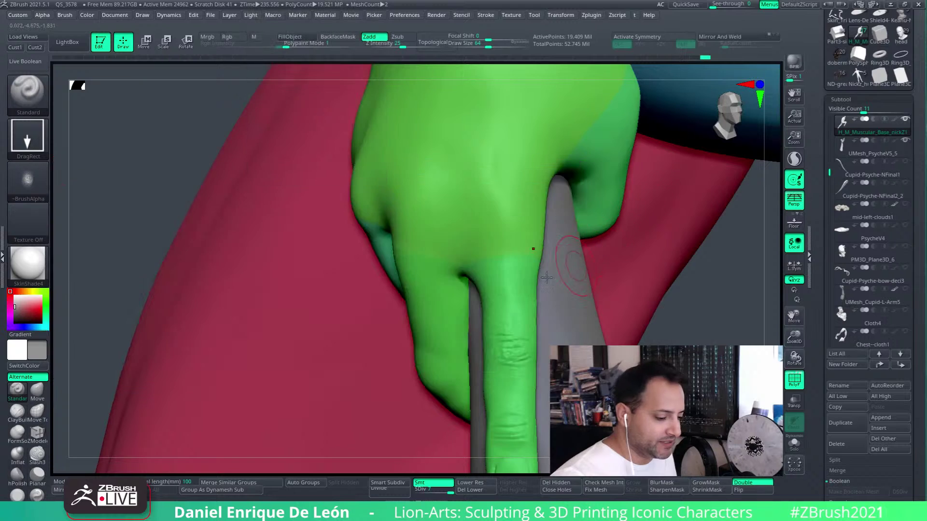
# Step: Push in the bulging contour at the base of the thumb with the Move brush, reducing the draw size for the second stroke
pyautogui.moveTo(532, 251)
pyautogui.mouseDown(button='right')
pyautogui.moveTo(603, 220)
pyautogui.moveTo(489, 251)
pyautogui.moveTo(498, 229)
pyautogui.moveTo(444, 178)
pyautogui.moveTo(481, 174)
pyautogui.moveTo(497, 253)
pyautogui.moveTo(545, 266)
pyautogui.moveTo(497, 279)
pyautogui.mouseUp(button='right')
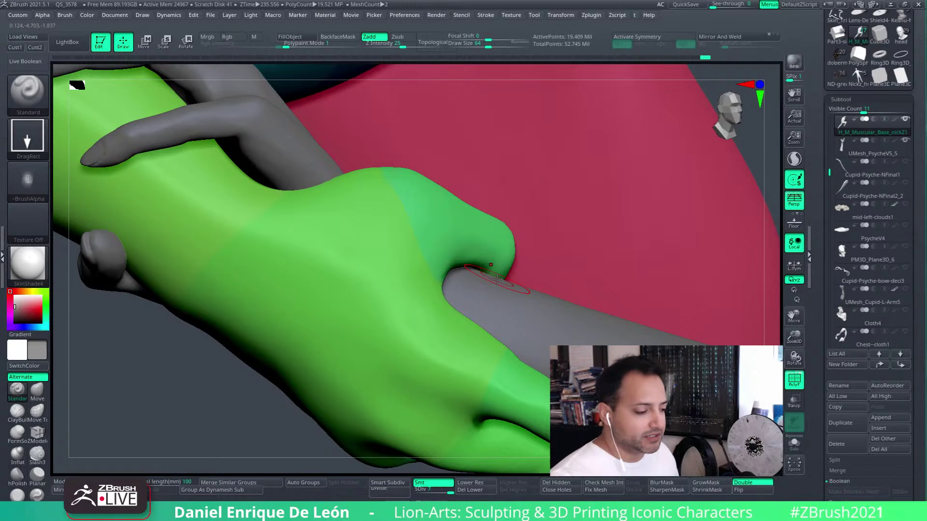
pyautogui.click(37, 390)
pyautogui.moveTo(489, 43); pyautogui.dragTo(505, 43)
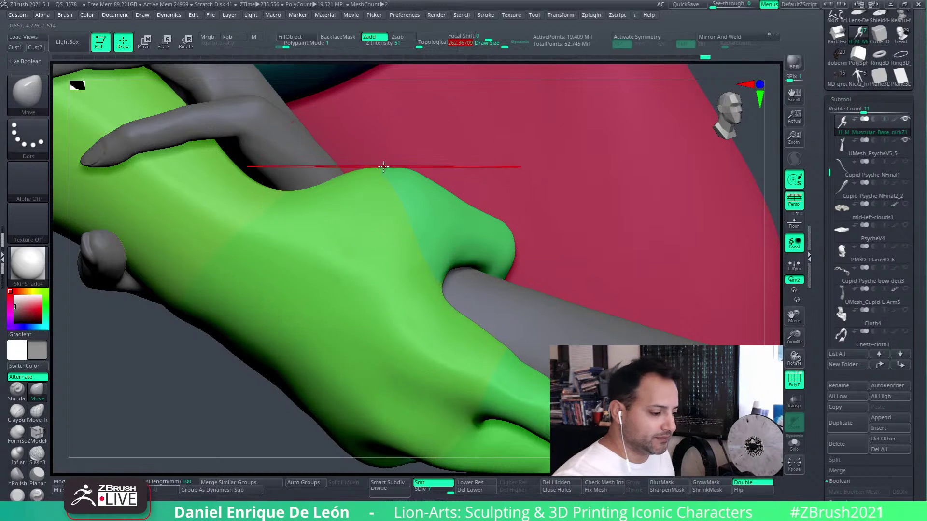
pyautogui.moveTo(383, 167); pyautogui.dragTo(372, 174)
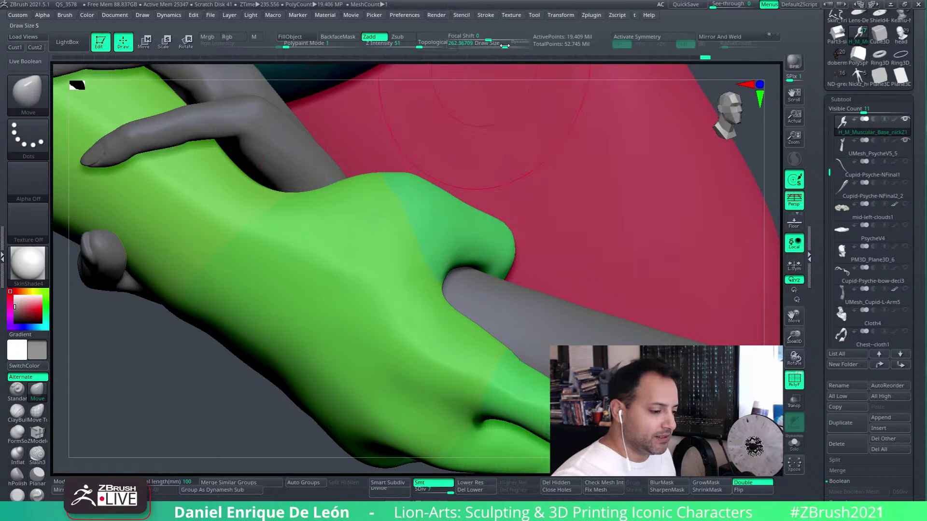
pyautogui.moveTo(505, 45); pyautogui.dragTo(499, 45)
pyautogui.moveTo(383, 172); pyautogui.dragTo(378, 180)
# Step: Refine the thumb's base from the opposite side with the Move brush at a draw size of about 255
pyautogui.moveTo(415, 168)
pyautogui.mouseDown(button='right')
pyautogui.moveTo(419, 200)
pyautogui.moveTo(412, 212)
pyautogui.moveTo(405, 206)
pyautogui.moveTo(447, 285)
pyautogui.mouseUp(button='right')
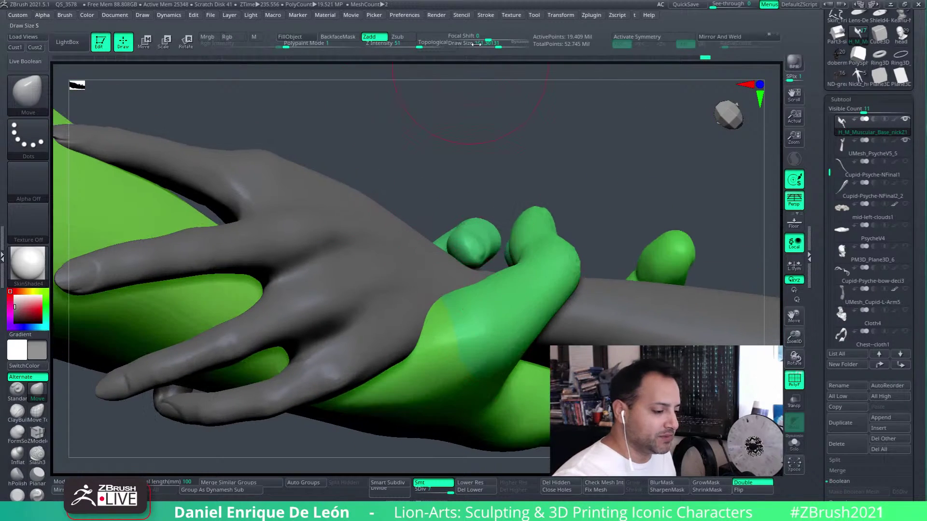
pyautogui.moveTo(476, 44); pyautogui.dragTo(492, 44)
pyautogui.moveTo(512, 121)
pyautogui.mouseDown(button='right')
pyautogui.moveTo(528, 143)
pyautogui.moveTo(509, 142)
pyautogui.moveTo(467, 267)
pyautogui.moveTo(451, 217)
pyautogui.mouseUp(button='right')
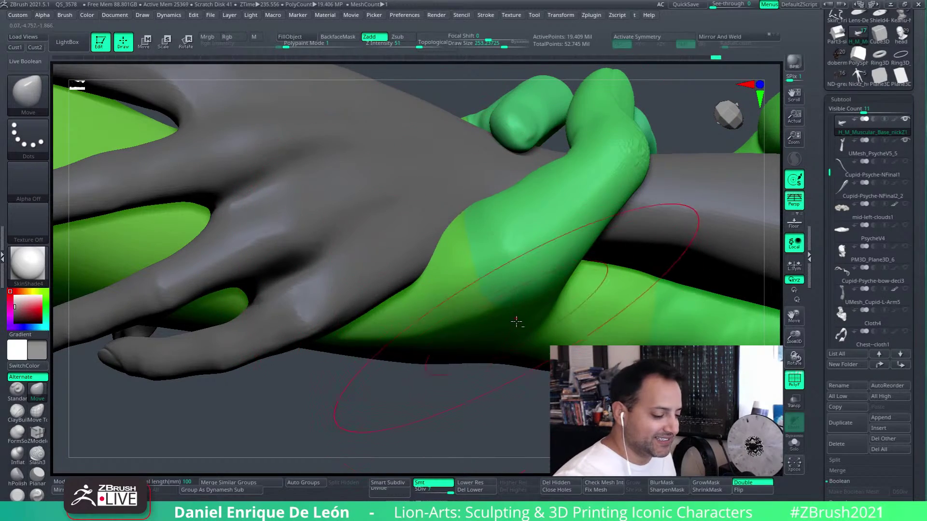
# Step: Smooth the palm surface poking into the hollow arm and lower the hand's mesh to subdivision level 5
pyautogui.moveTo(517, 323); pyautogui.dragTo(470, 241, button='right')
pyautogui.press('shift')
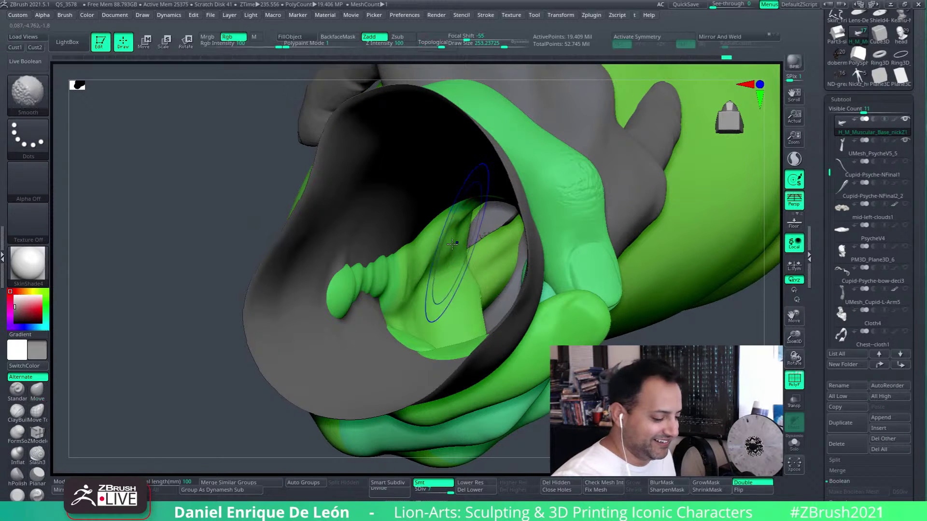
pyautogui.hotkey('shift', 'd')
pyautogui.hotkey('shift', 'd')
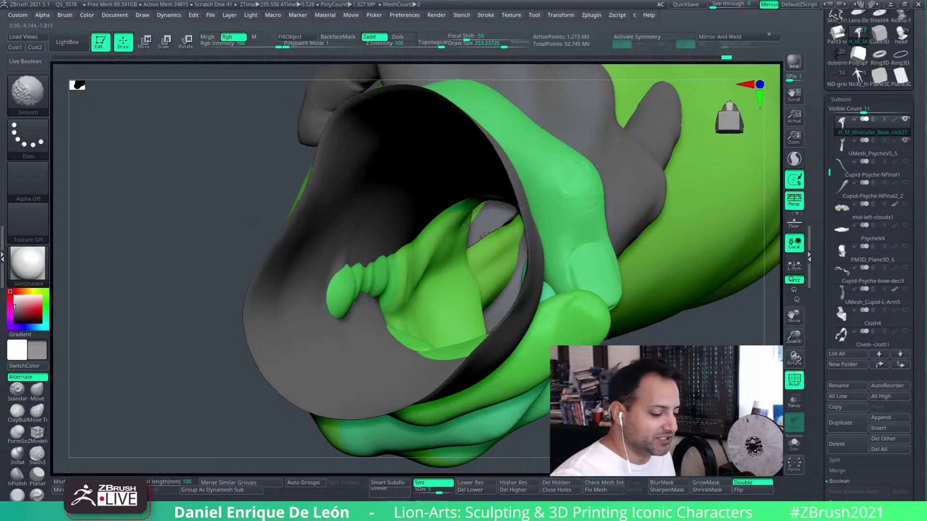
# Step: Even out the palm and thumb web inside the arm with broad Smooth strokes at subdivision level 5
pyautogui.moveTo(446, 231); pyautogui.dragTo(447, 233)
pyautogui.moveTo(448, 233); pyautogui.dragTo(403, 232, button='right')
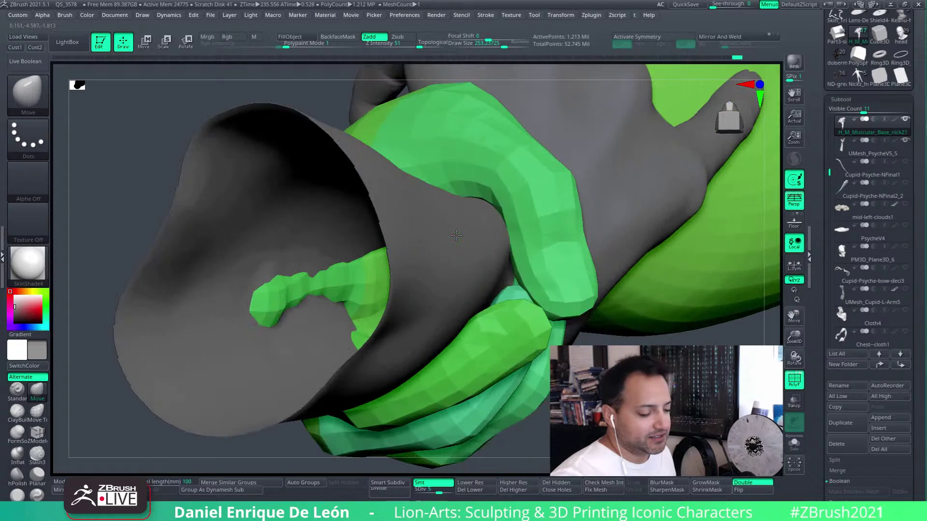
pyautogui.moveTo(521, 271); pyautogui.dragTo(570, 265, button='right')
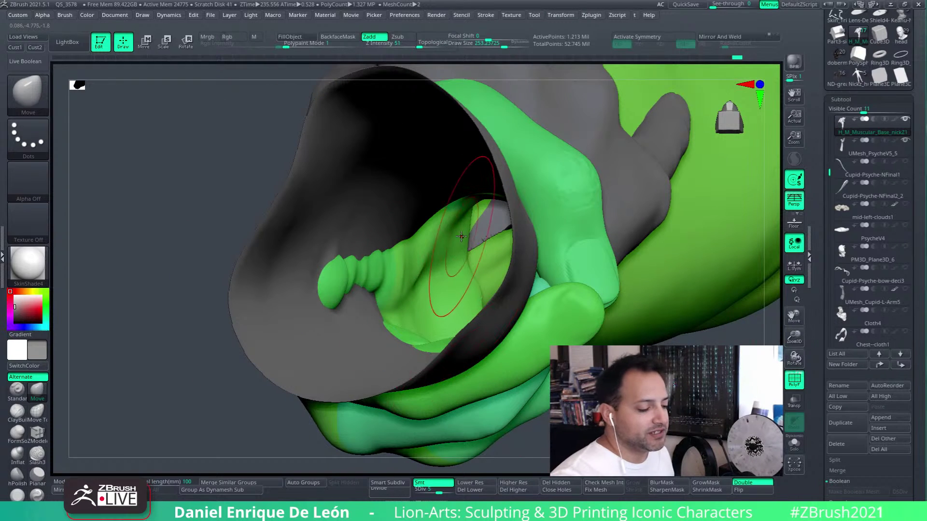
pyautogui.press('shift')
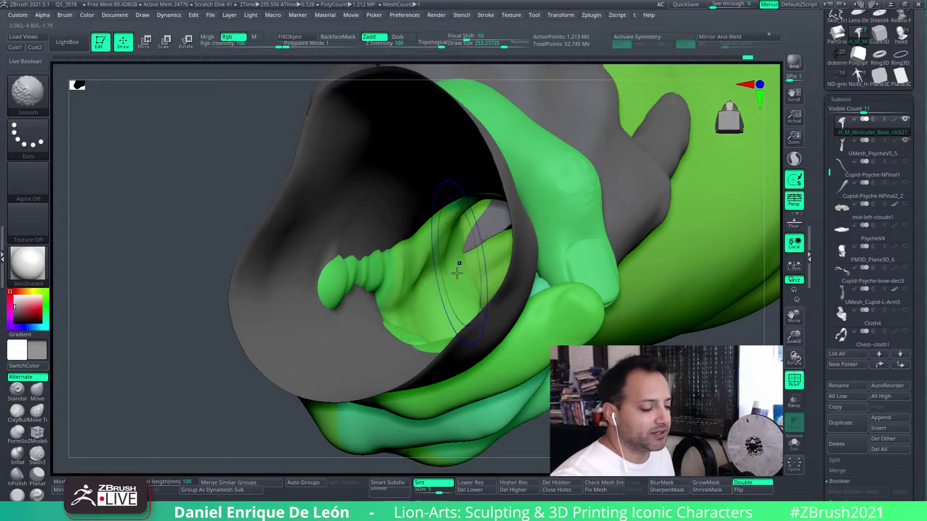
pyautogui.keyDown('shift'); pyautogui.moveTo(427, 263); pyautogui.dragTo(414, 271); pyautogui.keyUp('shift')
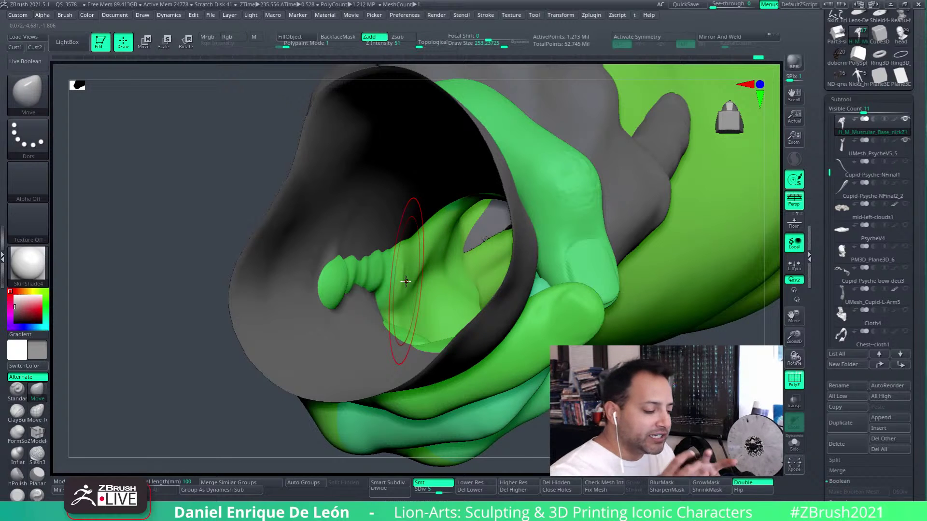
pyautogui.press('shift')
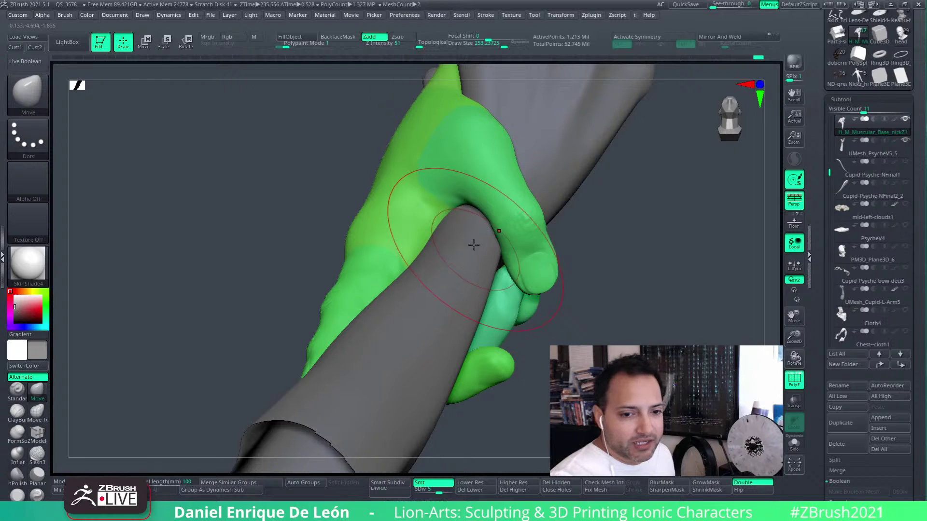
# Step: Isolate the gripping hand and its forearm by hiding the rest of the body mesh
pyautogui.moveTo(474, 245)
pyautogui.mouseDown(button='right')
pyautogui.moveTo(497, 227)
pyautogui.moveTo(518, 267)
pyautogui.moveTo(528, 265)
pyautogui.moveTo(521, 253)
pyautogui.moveTo(483, 291)
pyautogui.moveTo(501, 223)
pyautogui.moveTo(524, 227)
pyautogui.moveTo(524, 245)
pyautogui.moveTo(506, 218)
pyautogui.moveTo(555, 197)
pyautogui.moveTo(531, 261)
pyautogui.moveTo(487, 316)
pyautogui.moveTo(451, 311)
pyautogui.moveTo(507, 311)
pyautogui.moveTo(528, 204)
pyautogui.moveTo(519, 182)
pyautogui.moveTo(497, 207)
pyautogui.moveTo(569, 141)
pyautogui.moveTo(550, 259)
pyautogui.mouseUp(button='right')
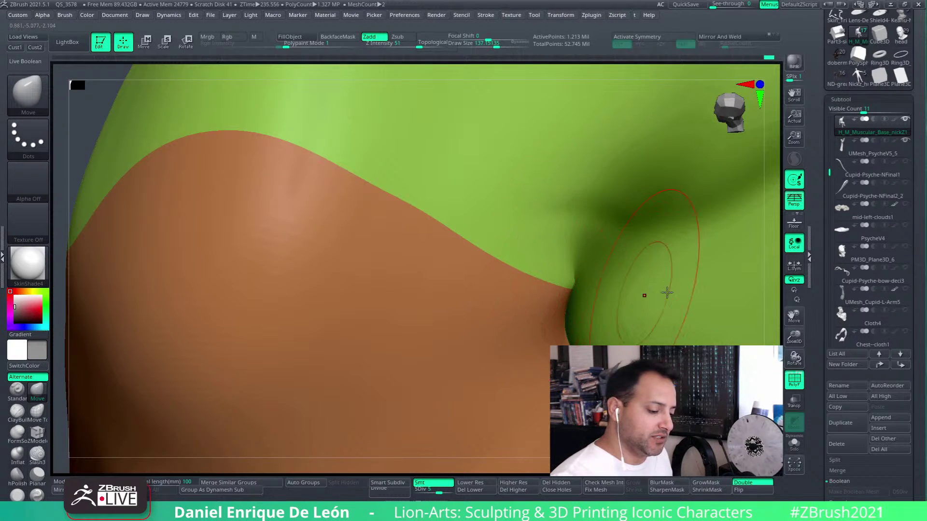
pyautogui.keyDown('ctrl'); pyautogui.moveTo(193, 109); pyautogui.dragTo(120, 89, button='right'); pyautogui.keyUp('ctrl')
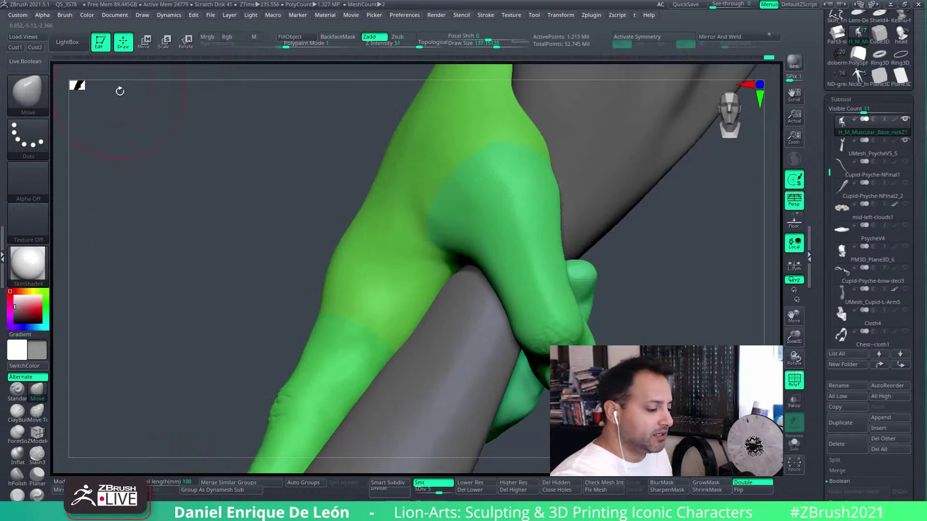
pyautogui.moveTo(555, 367)
pyautogui.keyDown('ctrl'); pyautogui.mouseDown(button='right')
pyautogui.moveTo(531, 319)
pyautogui.moveTo(550, 369)
pyautogui.moveTo(554, 306)
pyautogui.mouseUp(button='right'); pyautogui.keyUp('ctrl')
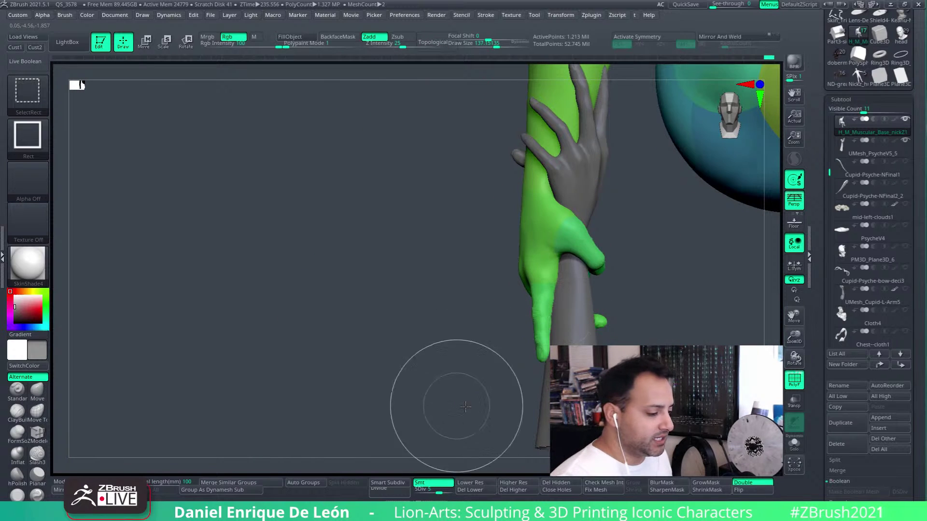
pyautogui.keyDown('ctrl'); pyautogui.keyDown('shift'); pyautogui.moveTo(459, 407); pyautogui.dragTo(632, 63); pyautogui.keyUp('shift'); pyautogui.keyUp('ctrl')
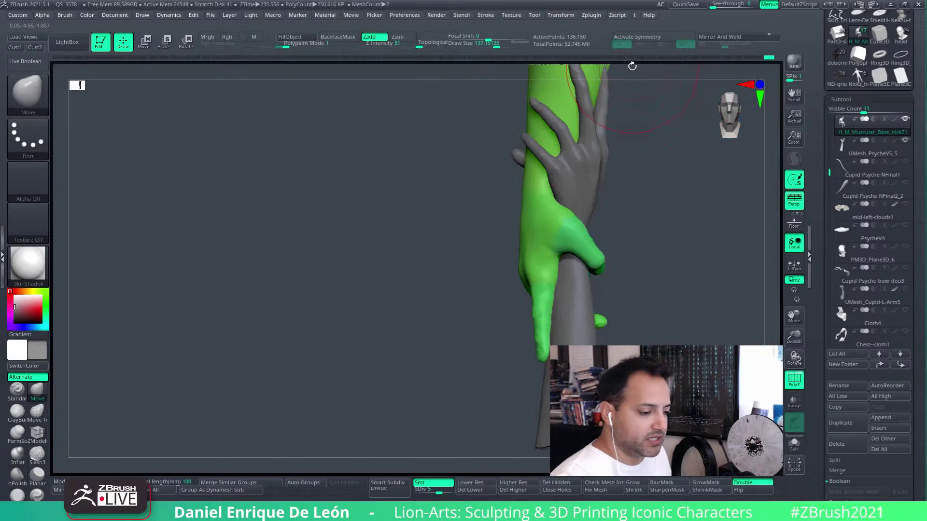
# Step: Reshape the outer contour where the thumb joins the wrist with the Move brush at a draw size of about 181
pyautogui.moveTo(572, 217)
pyautogui.keyDown('alt'); pyautogui.mouseDown(button='right')
pyautogui.moveTo(525, 207)
pyautogui.moveTo(597, 294)
pyautogui.moveTo(517, 259)
pyautogui.moveTo(491, 290)
pyautogui.moveTo(491, 204)
pyautogui.moveTo(488, 238)
pyautogui.moveTo(545, 256)
pyautogui.mouseUp(button='right'); pyautogui.keyUp('alt')
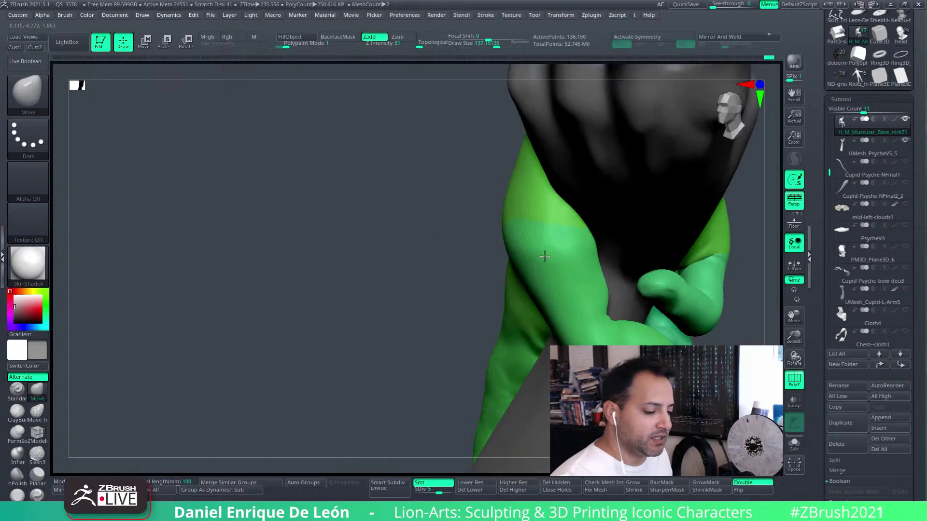
pyautogui.click(495, 45)
pyautogui.click(500, 45)
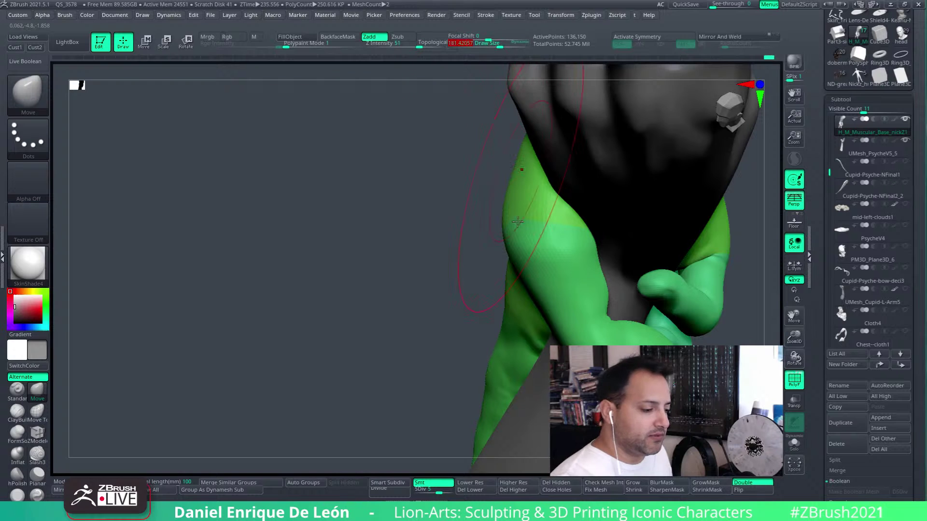
pyautogui.moveTo(509, 222); pyautogui.dragTo(522, 253)
pyautogui.moveTo(522, 254)
pyautogui.mouseDown(button='right')
pyautogui.moveTo(579, 266)
pyautogui.moveTo(555, 261)
pyautogui.mouseUp(button='right')
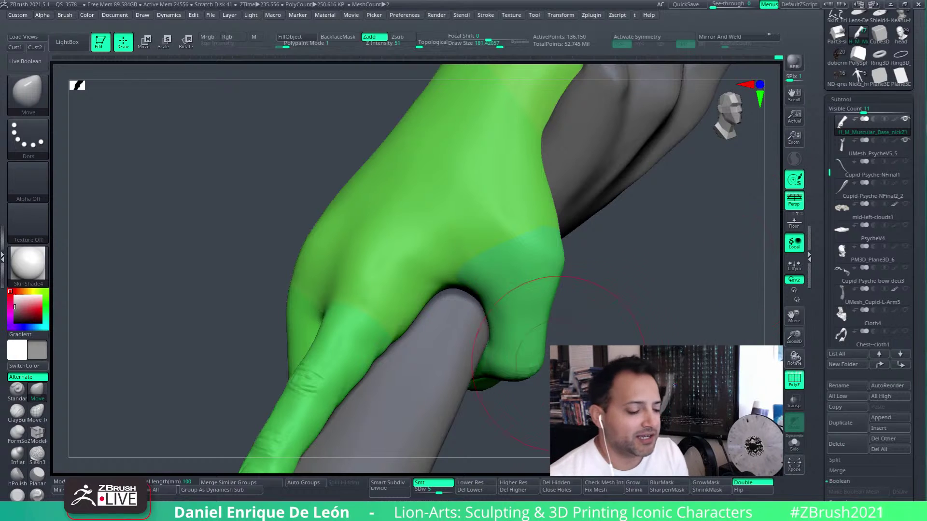
pyautogui.moveTo(600, 337); pyautogui.dragTo(612, 342)
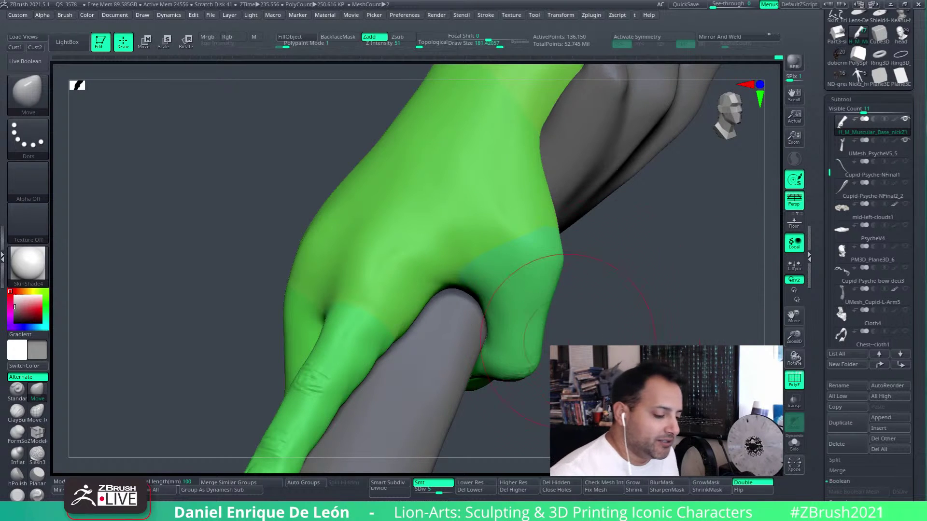
# Step: Turn on the polypaint display for all subtools and make every hidden subtool visible
pyautogui.keyDown('ctrl'); pyautogui.moveTo(527, 370); pyautogui.dragTo(526, 345, button='right'); pyautogui.keyUp('ctrl')
pyautogui.moveTo(497, 291); pyautogui.dragTo(455, 282)
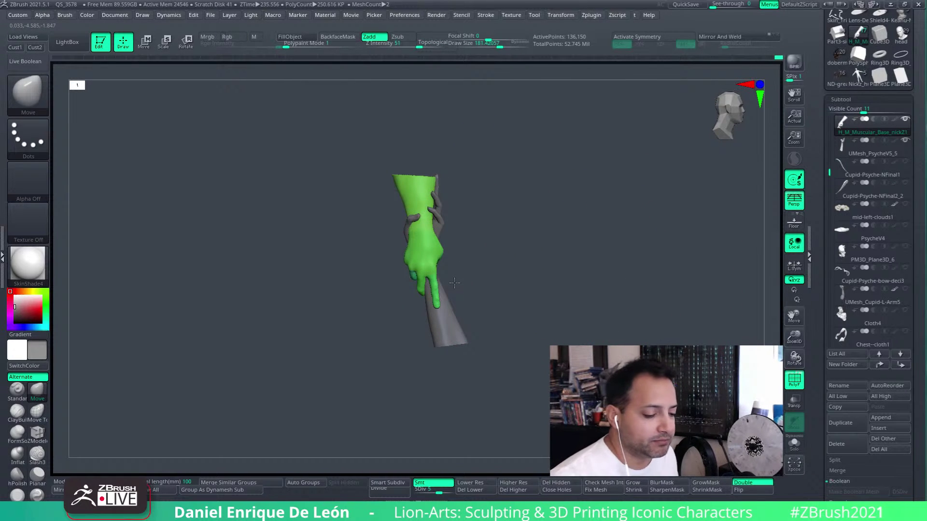
pyautogui.keyDown('shift'); pyautogui.click(895, 120); pyautogui.keyUp('shift')
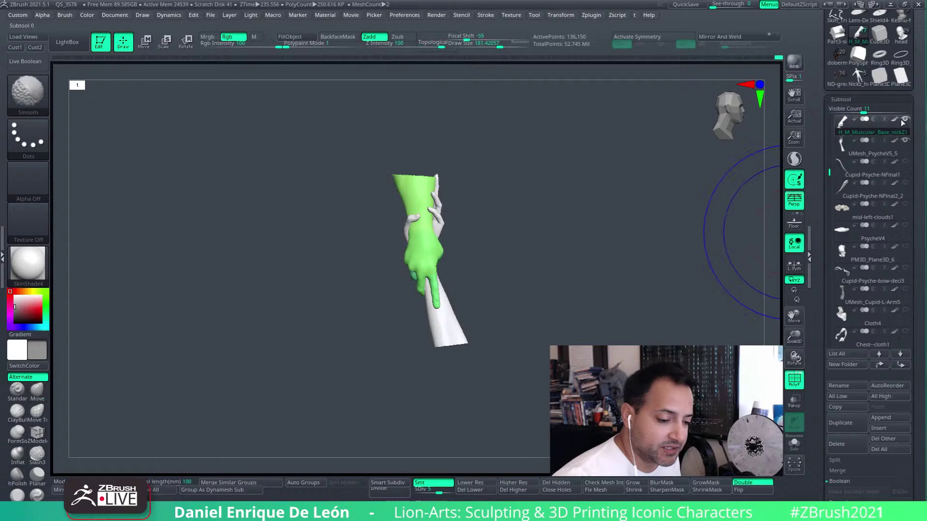
pyautogui.keyDown('shift'); pyautogui.click(902, 121); pyautogui.keyUp('shift')
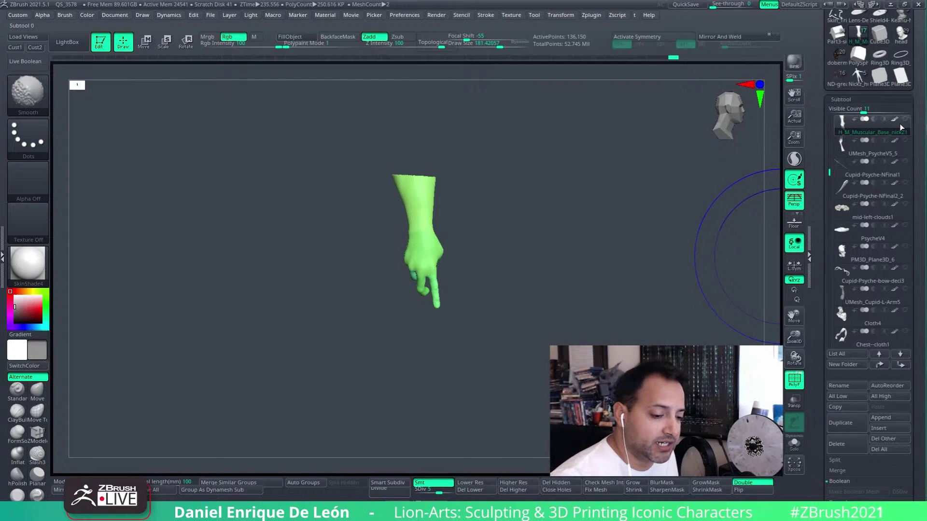
pyautogui.keyDown('shift'); pyautogui.click(902, 120); pyautogui.keyUp('shift')
pyautogui.moveTo(604, 273); pyautogui.dragTo(565, 291)
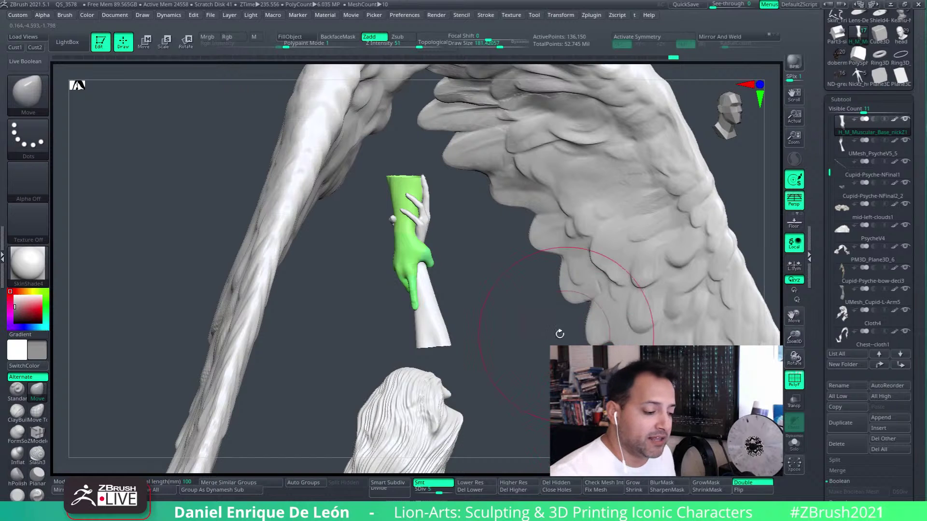
# Step: Unhide the rest of the winged figure's body, then select the UMesh_PsycheV5_5 subtool and unhide its hidden parts
pyautogui.hotkey('ctrl', 'shift')
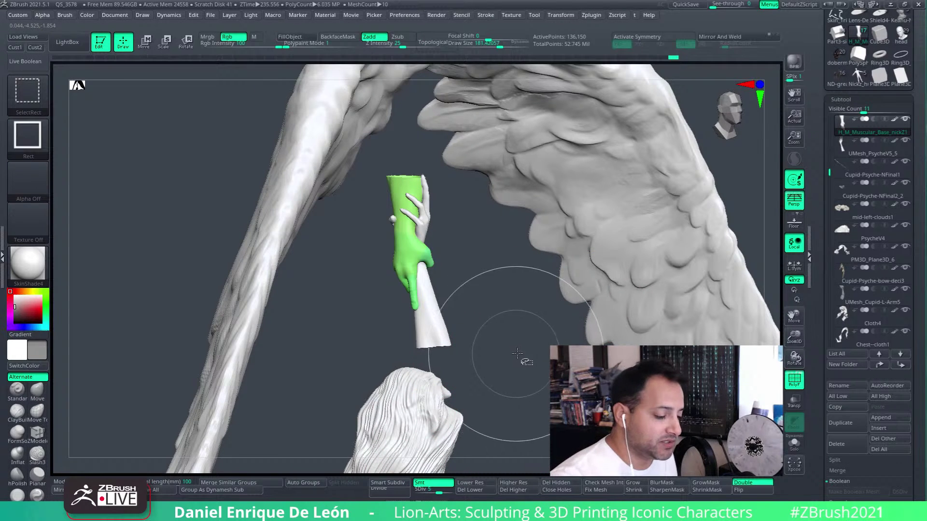
pyautogui.keyDown('ctrl'); pyautogui.keyDown('shift'); pyautogui.click(518, 372); pyautogui.keyUp('shift'); pyautogui.keyUp('ctrl')
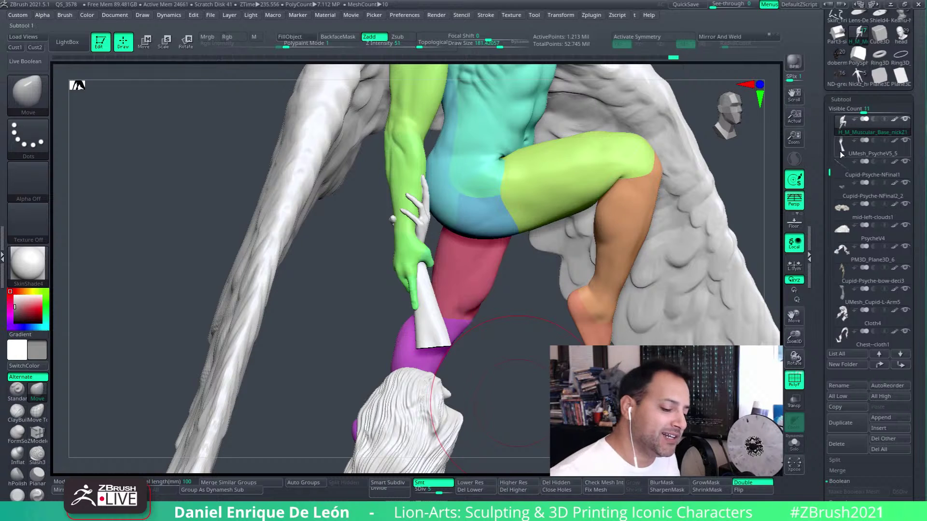
pyautogui.click(840, 152)
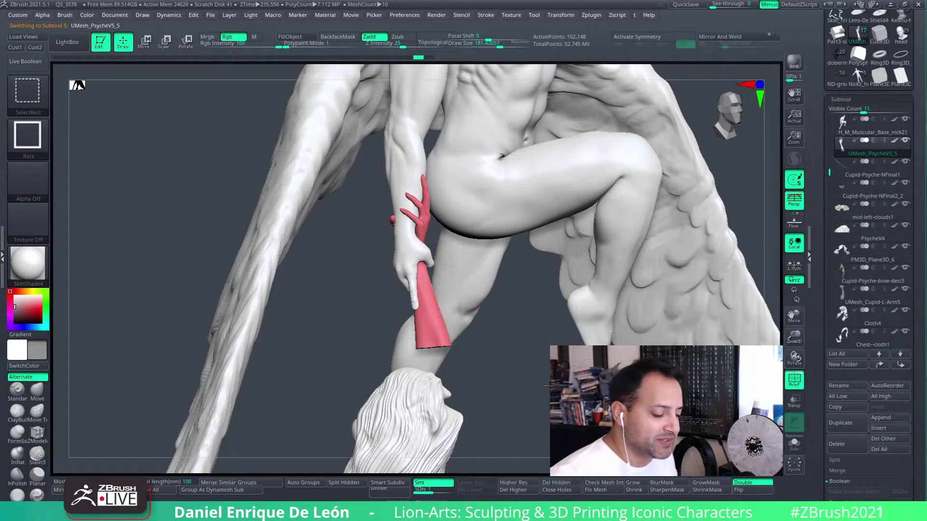
pyautogui.keyDown('ctrl'); pyautogui.keyDown('shift'); pyautogui.click(561, 402); pyautogui.keyUp('shift'); pyautogui.keyUp('ctrl')
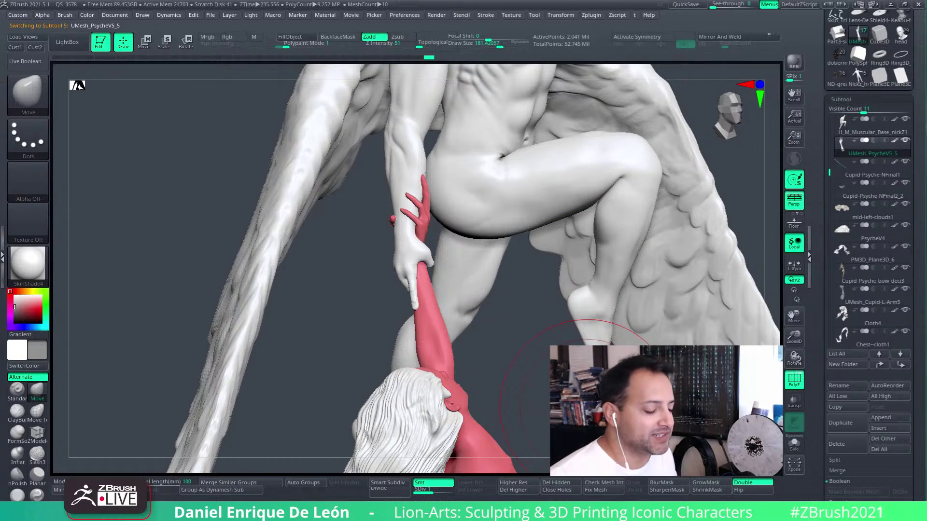
# Step: Save the full Cupid and Psyche sculpture over the existing C-P2020-10 tool file in the Cupid-Psyche_2020 folder
pyautogui.moveTo(578, 395); pyautogui.dragTo(632, 338)
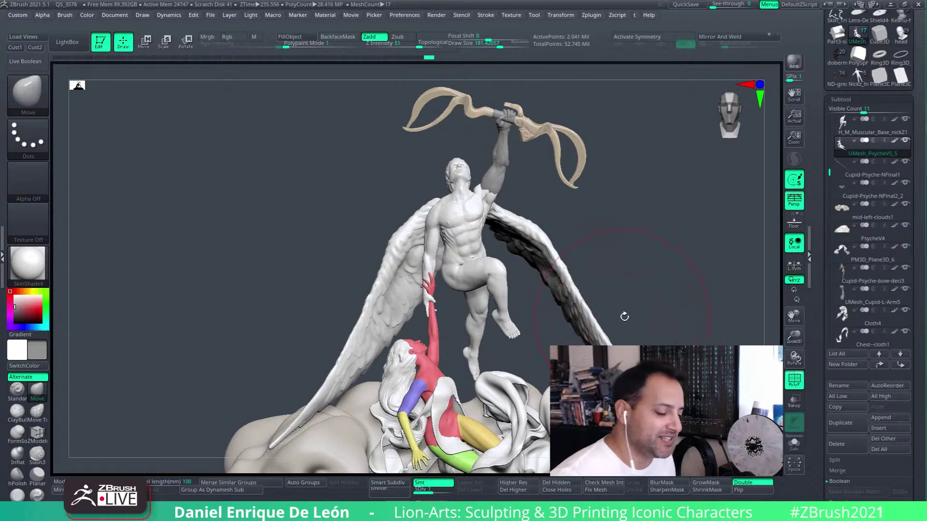
pyautogui.moveTo(625, 316)
pyautogui.keyDown('alt'); pyautogui.mouseDown()
pyautogui.moveTo(596, 280)
pyautogui.moveTo(623, 270)
pyautogui.mouseUp(); pyautogui.keyUp('alt')
pyautogui.scroll(5, 913, 77)
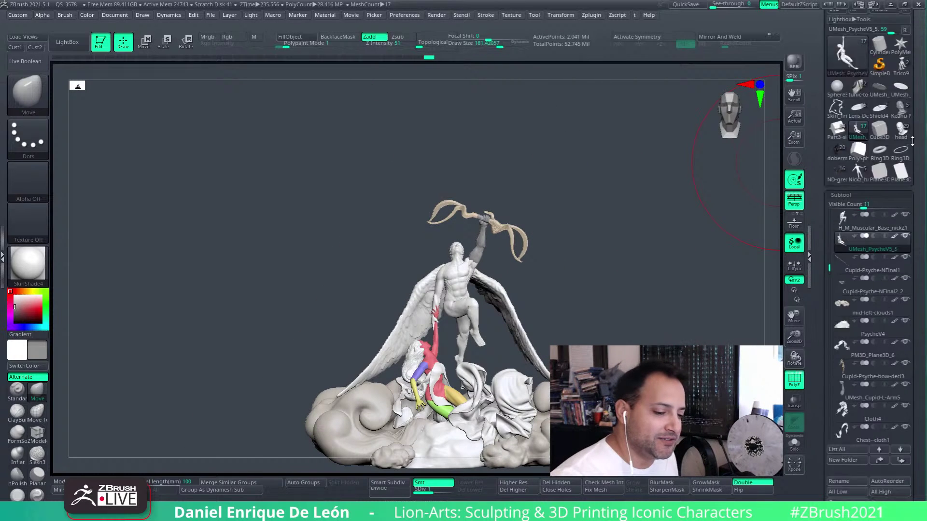
pyautogui.click(880, 30)
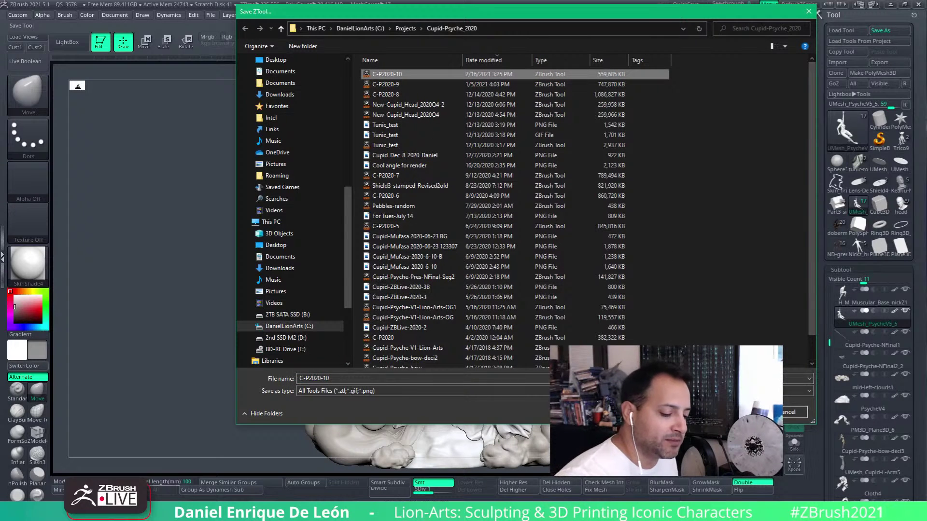
pyautogui.doubleClick(386, 74)
pyautogui.click(488, 260)
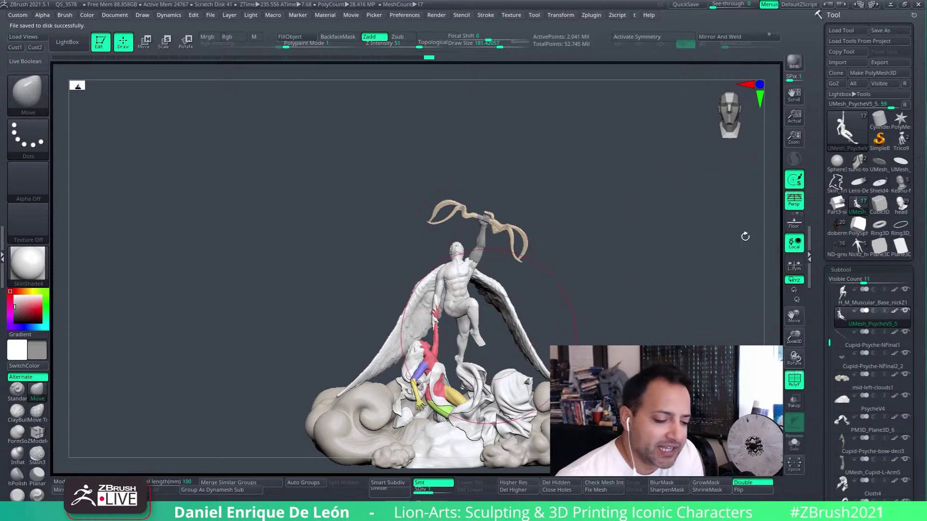
# Step: Switch to the Keanu-Neo-Snear3 head tool and turn off its polygroup colour and wireframe display
pyautogui.click(900, 185)
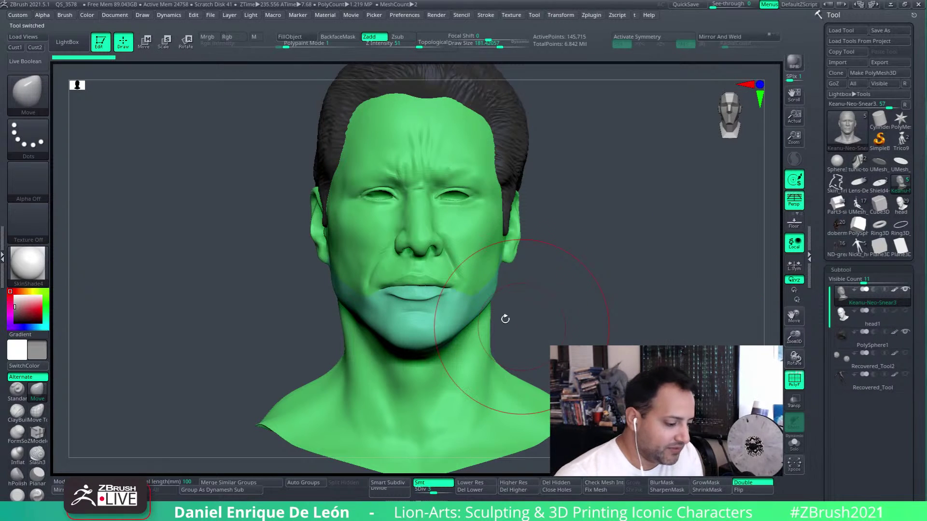
pyautogui.click(794, 380)
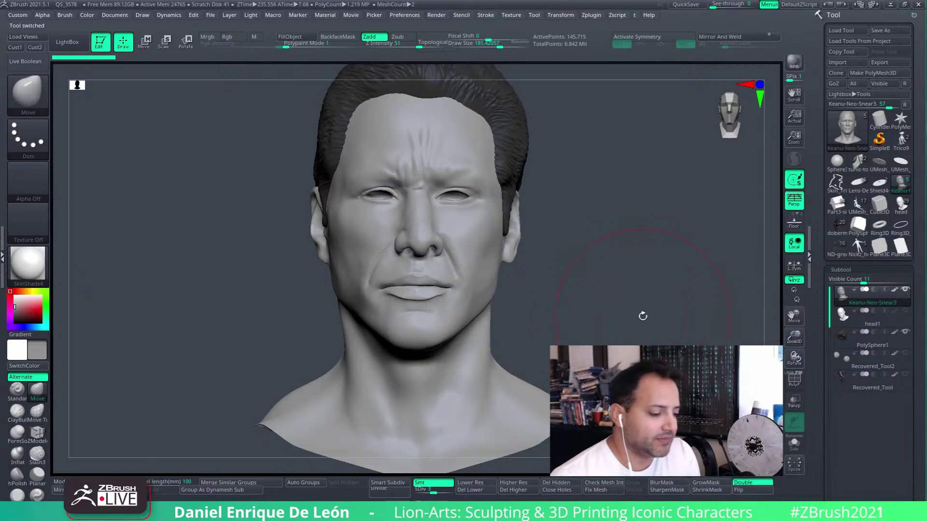
pyautogui.moveTo(642, 314)
pyautogui.mouseDown()
pyautogui.moveTo(647, 279)
pyautogui.moveTo(648, 331)
pyautogui.moveTo(719, 371)
pyautogui.mouseUp()
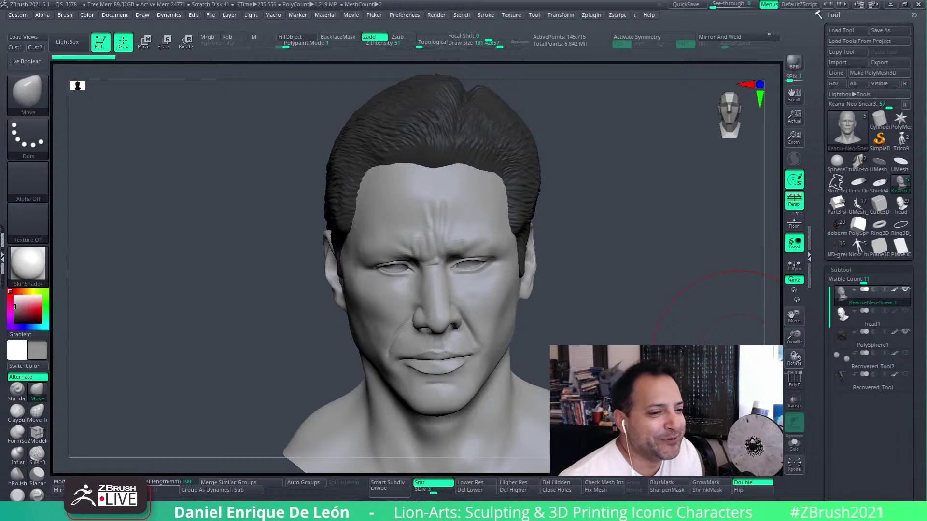
# Step: Switch to Photos, enlarge the the-matrix-Neo-Angry Expression.jpg window to cover most of the sculpting view, and return to ZBrush
pyautogui.hotkey('alt', 'Tab')
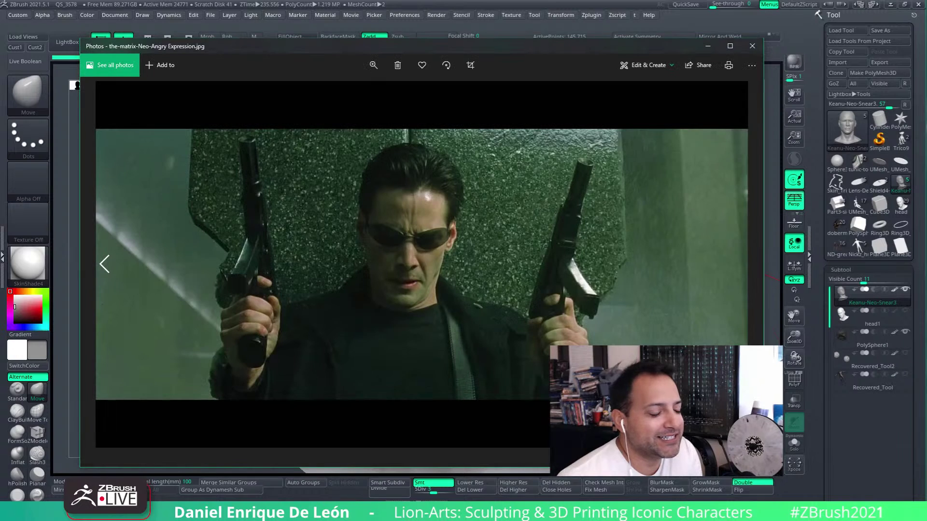
pyautogui.moveTo(355, 48); pyautogui.dragTo(288, 19)
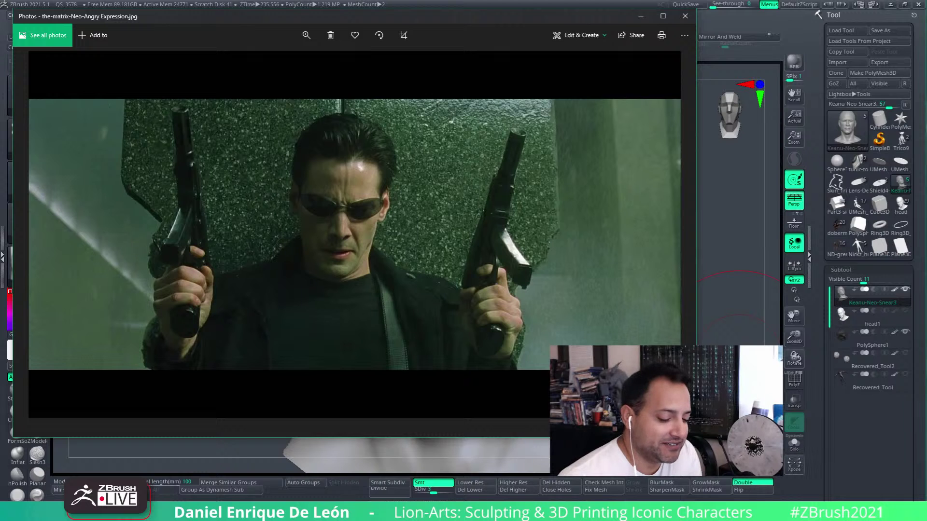
pyautogui.moveTo(696, 438); pyautogui.dragTo(844, 499)
pyautogui.moveTo(593, 18); pyautogui.dragTo(593, 23)
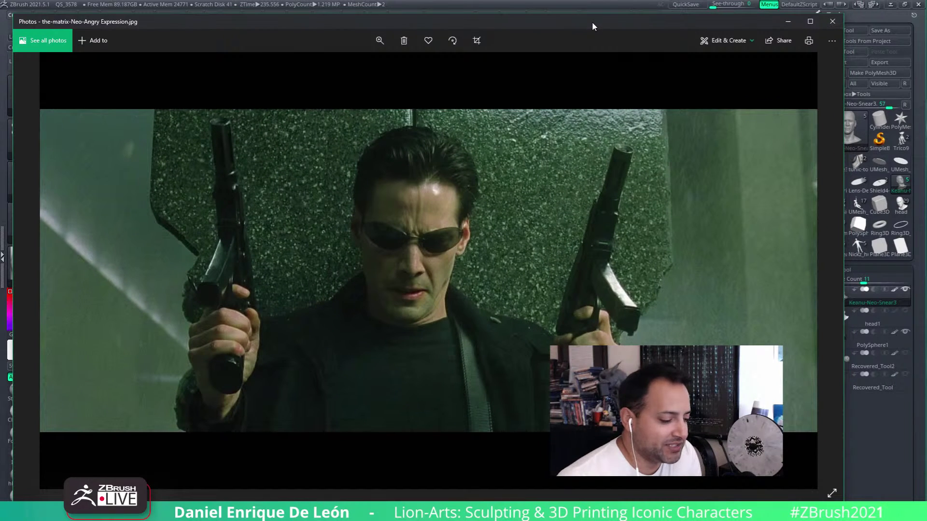
pyautogui.click(590, 9)
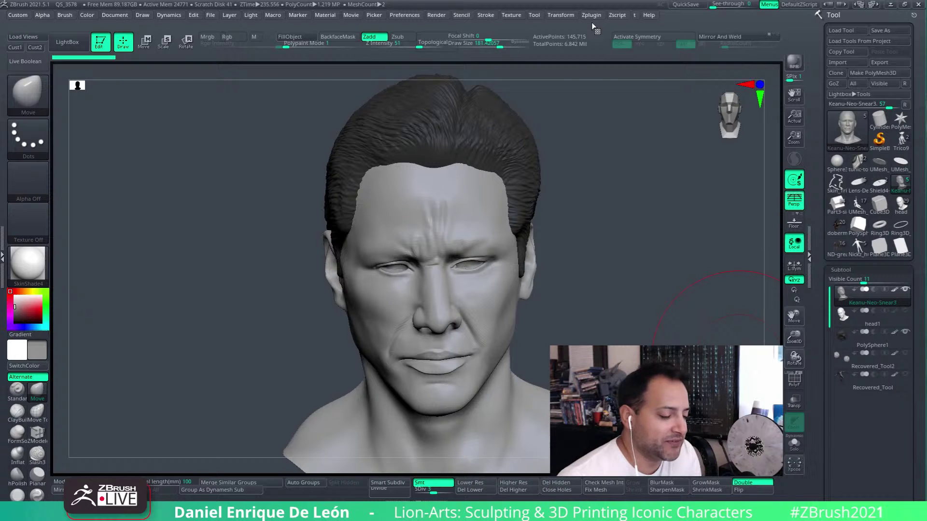
pyautogui.click(592, 17)
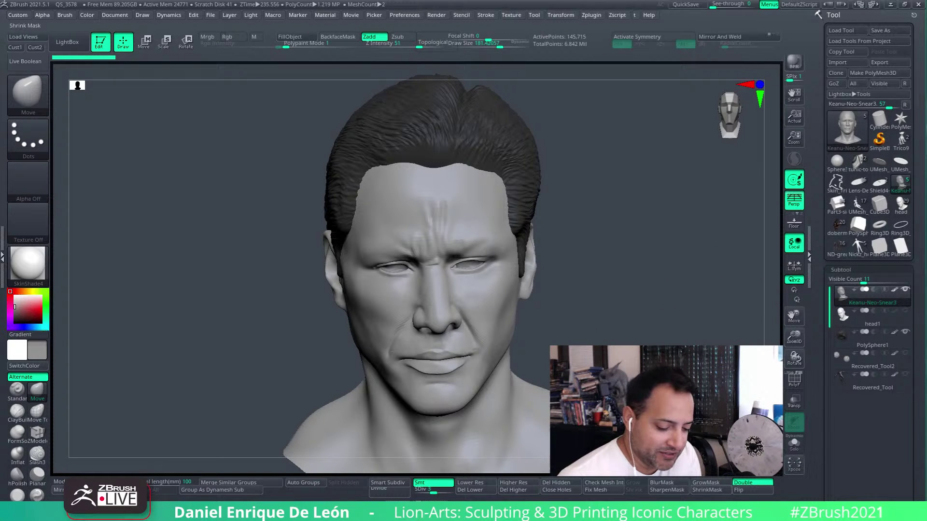
# Step: In Photos, reposition the reference photo behind the head sculpt and enlarge the face to a similar size, then return to ZBrush
pyautogui.moveTo(900, 204)
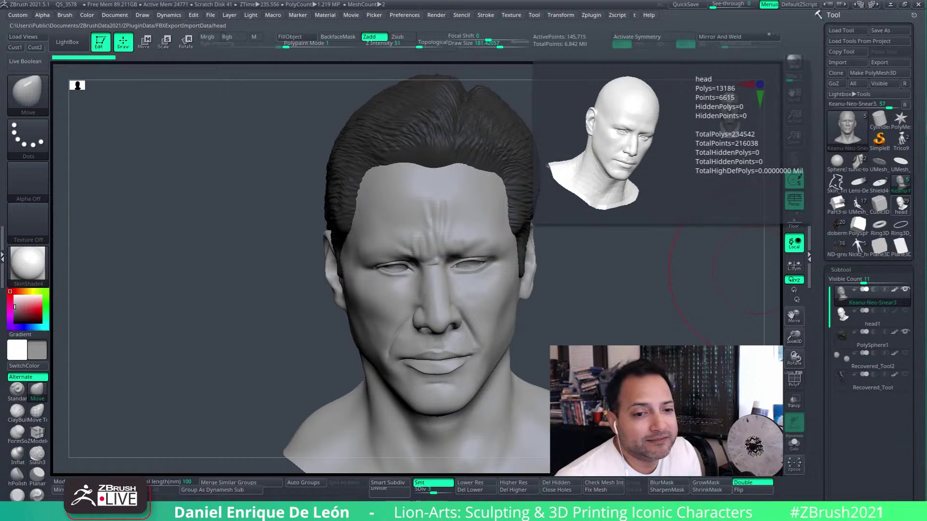
pyautogui.hotkey('alt', 'Tab')
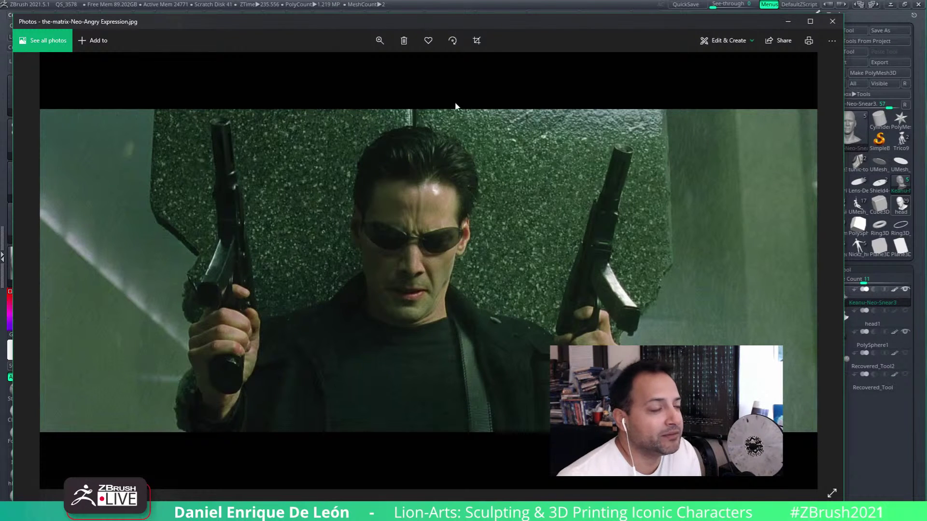
pyautogui.moveTo(336, 21)
pyautogui.mouseDown()
pyautogui.moveTo(350, 16)
pyautogui.moveTo(341, 9)
pyautogui.moveTo(334, 31)
pyautogui.mouseUp()
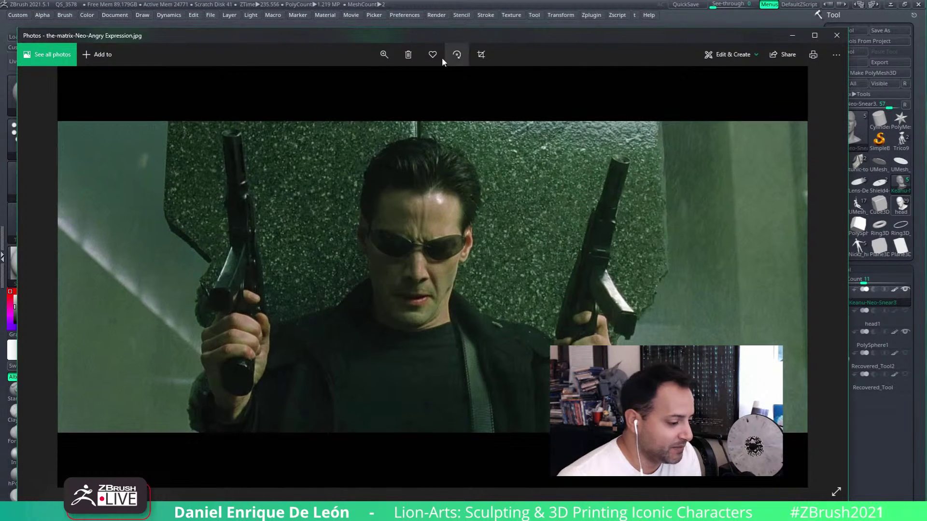
pyautogui.moveTo(450, 33); pyautogui.dragTo(473, 28)
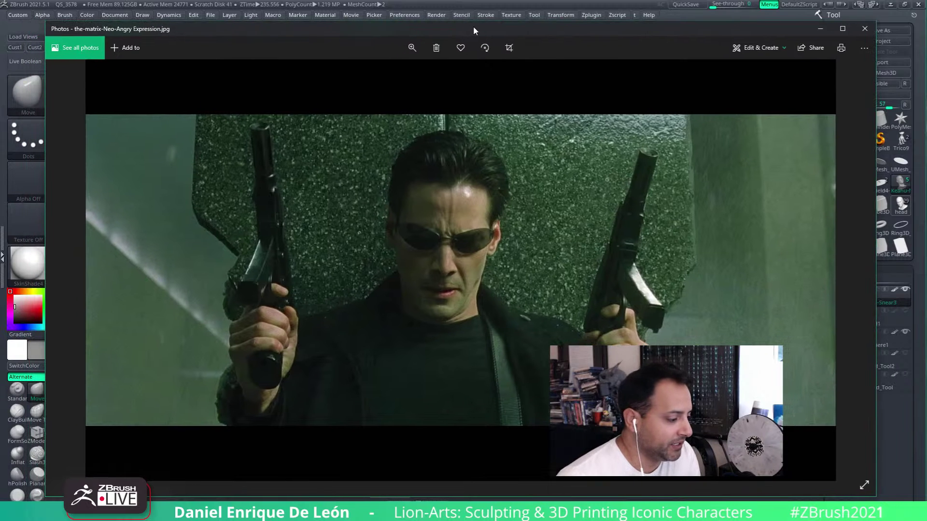
pyautogui.click(412, 48)
pyautogui.moveTo(370, 76); pyautogui.dragTo(379, 76)
pyautogui.moveTo(440, 208); pyautogui.dragTo(450, 254)
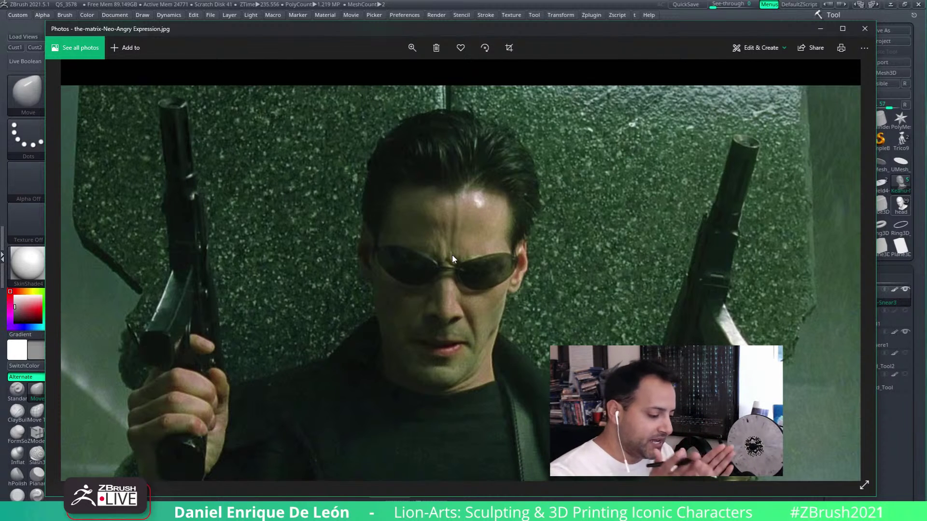
pyautogui.click(625, 10)
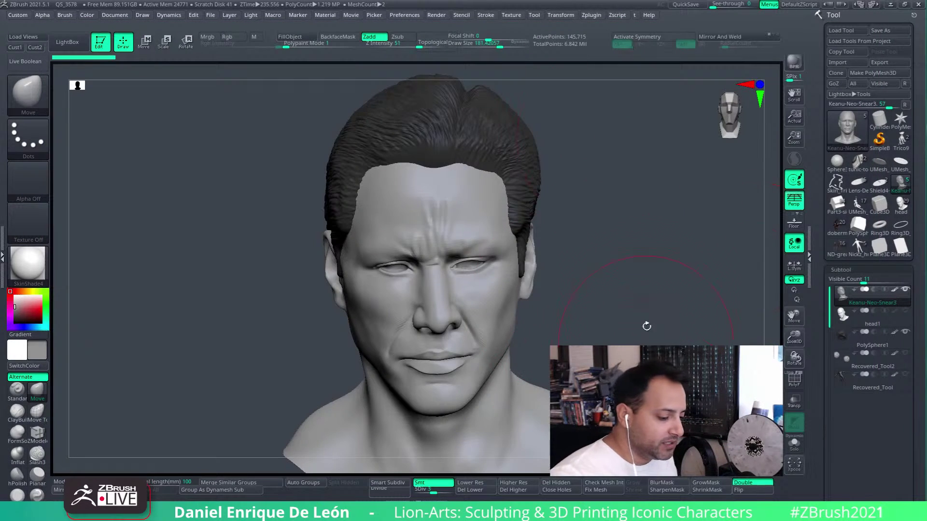
# Step: Set See-through to 35 and tilt and scale the head view to match the face in the reference photo
pyautogui.moveTo(647, 327); pyautogui.dragTo(661, 314)
pyautogui.moveTo(715, 6); pyautogui.dragTo(727, 5)
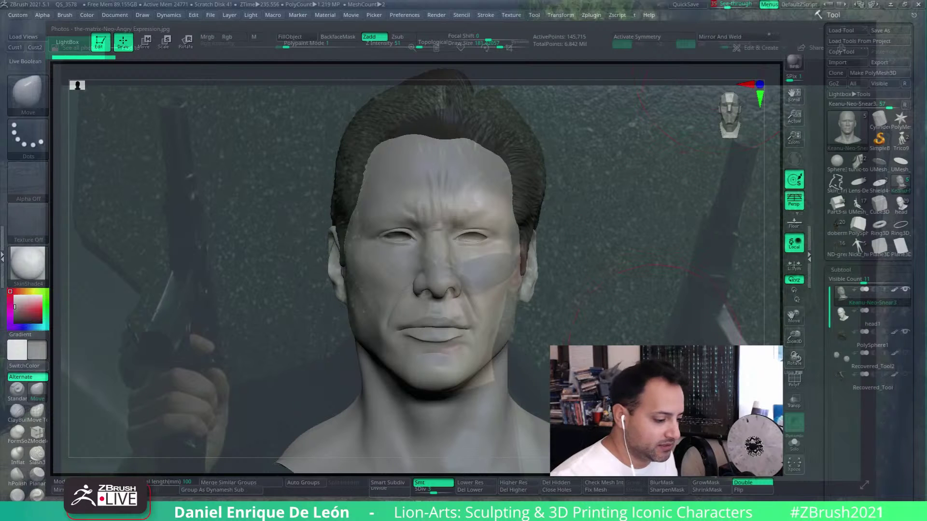
pyautogui.moveTo(676, 280)
pyautogui.mouseDown()
pyautogui.moveTo(658, 292)
pyautogui.moveTo(651, 327)
pyautogui.moveTo(679, 302)
pyautogui.moveTo(677, 317)
pyautogui.moveTo(696, 342)
pyautogui.moveTo(685, 335)
pyautogui.mouseUp()
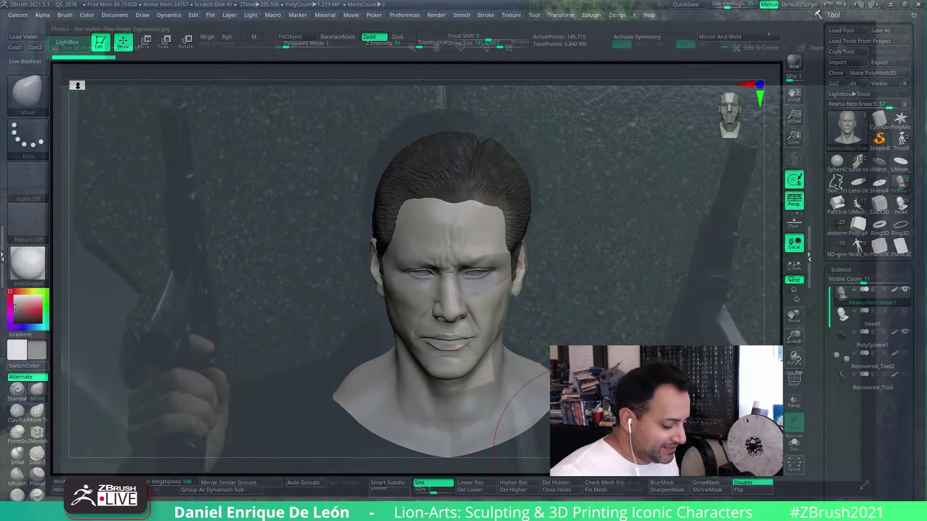
pyautogui.moveTo(621, 286); pyautogui.dragTo(676, 323)
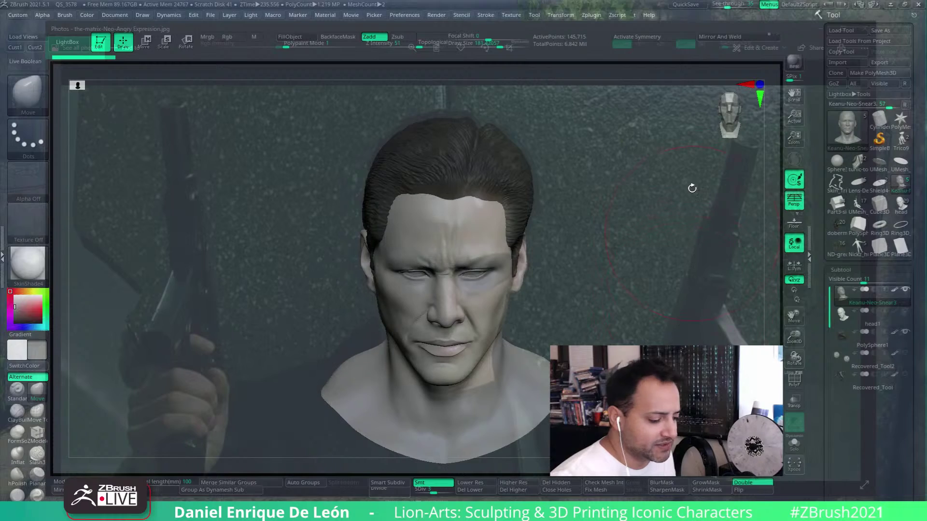
# Step: Raise the See-through transparency and fine-tune the head's angle and position over the face in the photo
pyautogui.click(730, 4)
pyautogui.moveTo(732, 4); pyautogui.dragTo(741, 4)
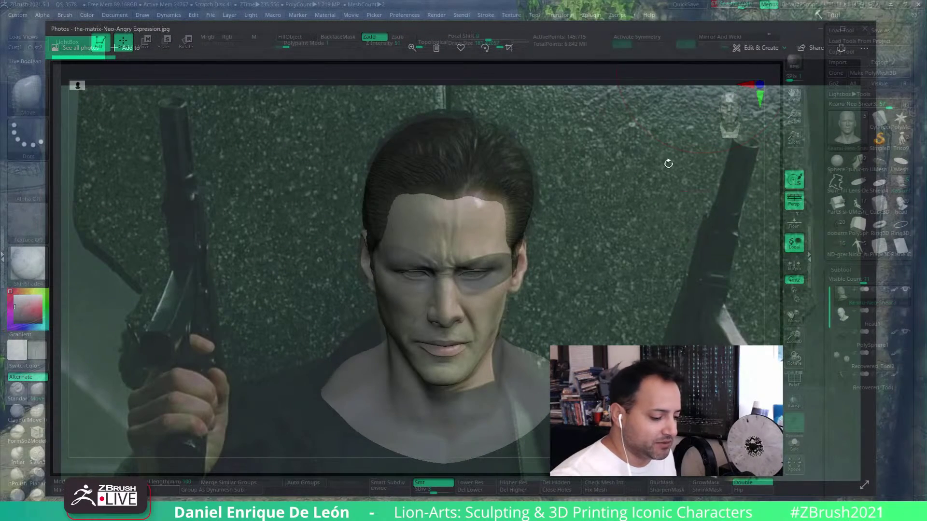
pyautogui.moveTo(704, 324); pyautogui.dragTo(702, 329)
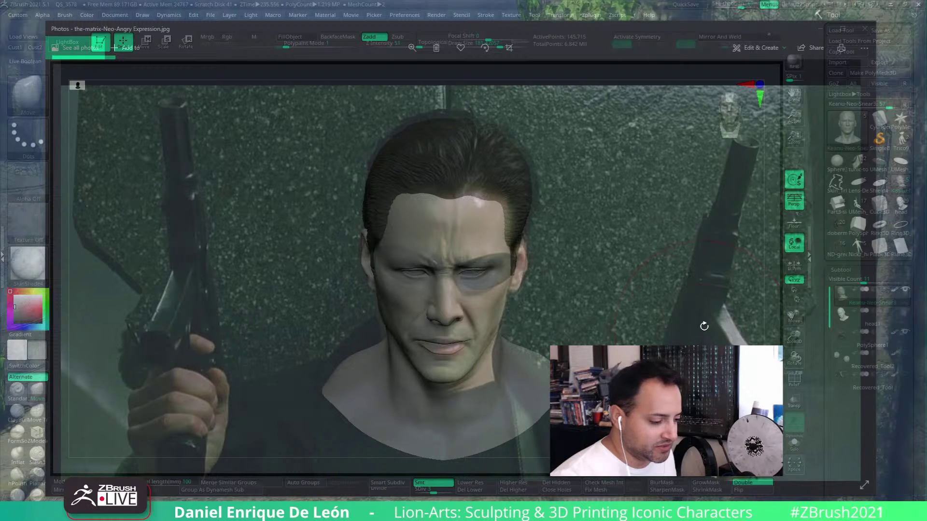
pyautogui.keyDown('alt'); pyautogui.moveTo(704, 326); pyautogui.dragTo(707, 327); pyautogui.keyUp('alt')
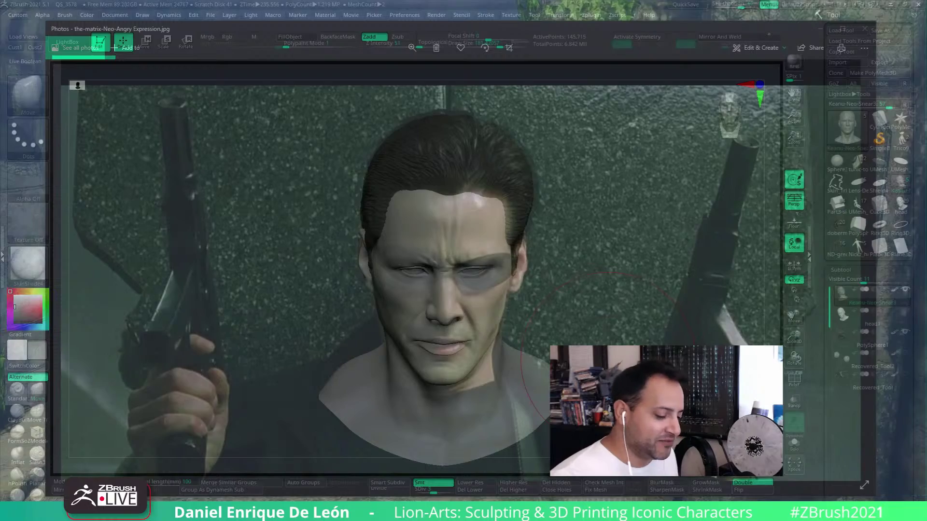
# Step: Compare the head sculpt's features and expression with the reference photo by repeatedly varying the See-through transparency
pyautogui.moveTo(738, 5); pyautogui.dragTo(691, 7)
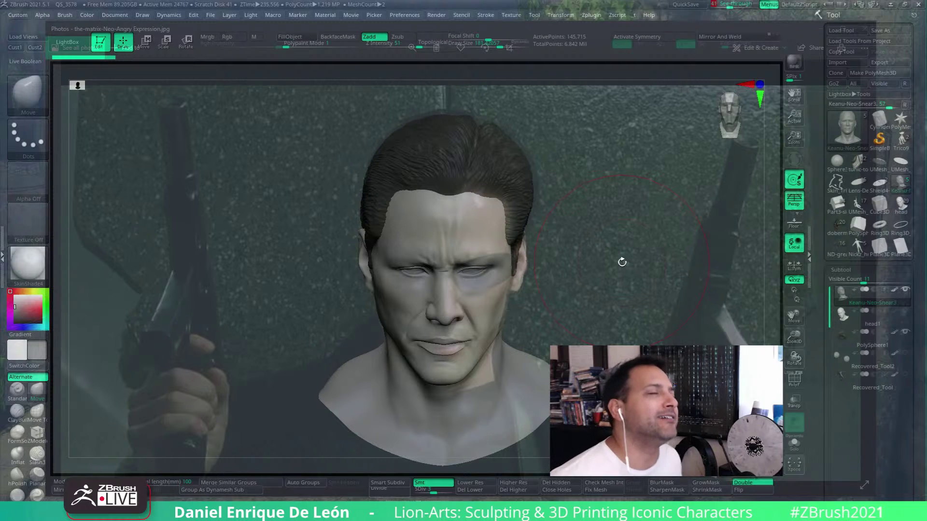
pyautogui.click(723, 5)
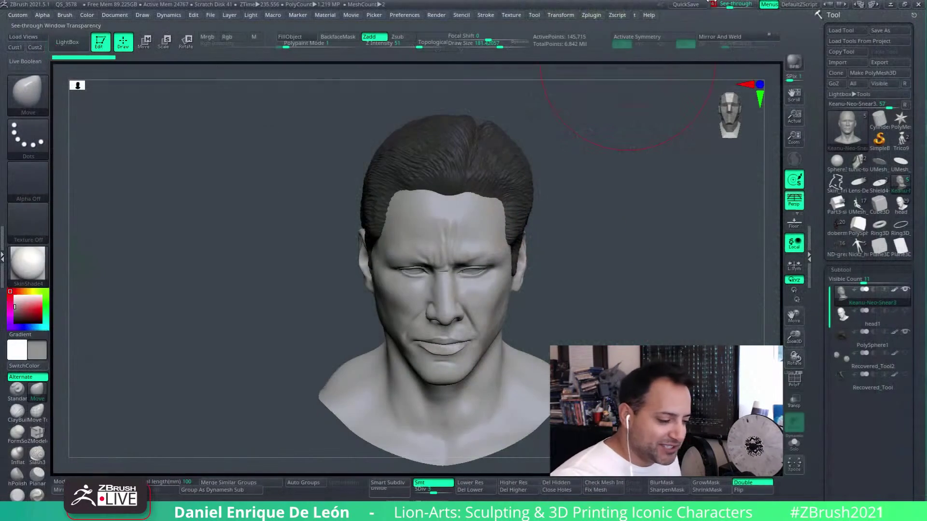
pyautogui.moveTo(727, 5)
pyautogui.mouseDown()
pyautogui.moveTo(752, 4)
pyautogui.moveTo(720, 2)
pyautogui.mouseUp()
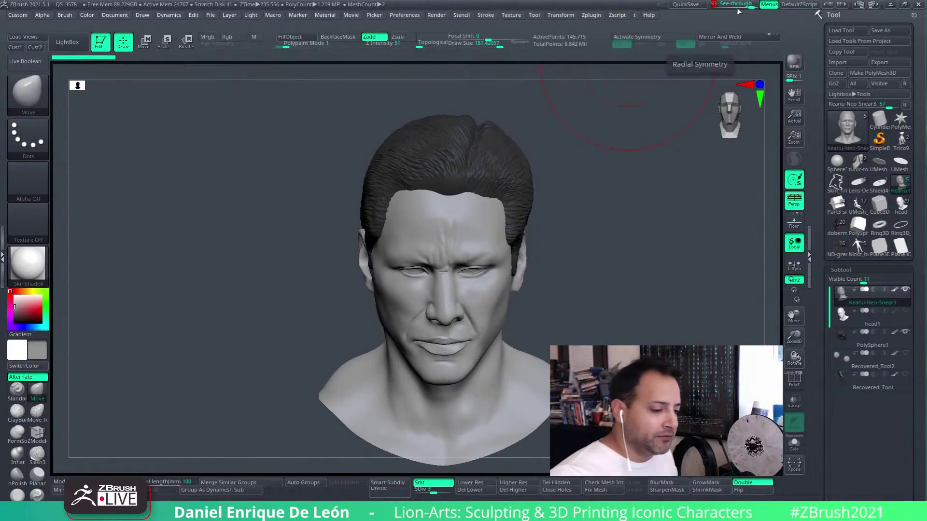
pyautogui.moveTo(747, 3)
pyautogui.mouseDown()
pyautogui.moveTo(729, 6)
pyautogui.moveTo(754, 13)
pyautogui.moveTo(727, 20)
pyautogui.moveTo(753, 20)
pyautogui.moveTo(715, 17)
pyautogui.moveTo(714, 9)
pyautogui.moveTo(749, 8)
pyautogui.mouseUp()
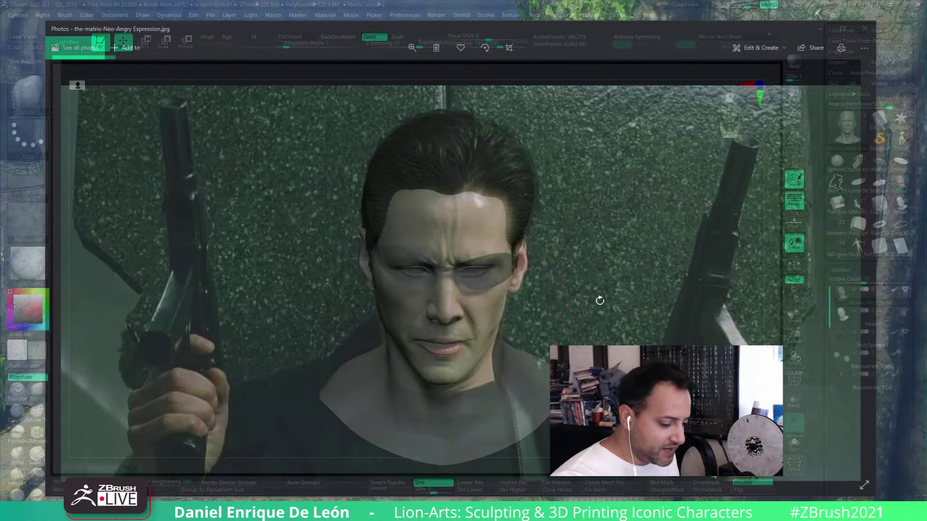
pyautogui.moveTo(725, 5)
pyautogui.mouseDown()
pyautogui.moveTo(712, 5)
pyautogui.moveTo(746, 8)
pyautogui.moveTo(715, 7)
pyautogui.moveTo(733, 5)
pyautogui.mouseUp()
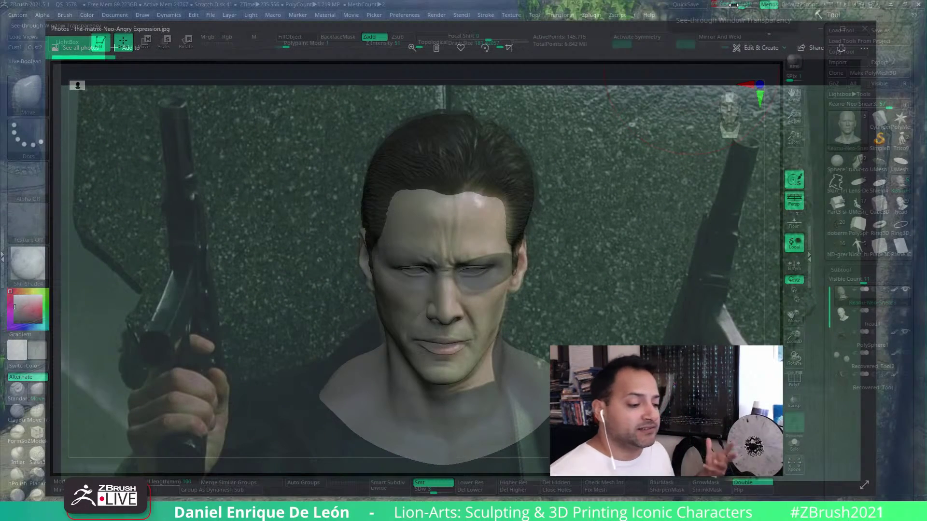
pyautogui.click(734, 5)
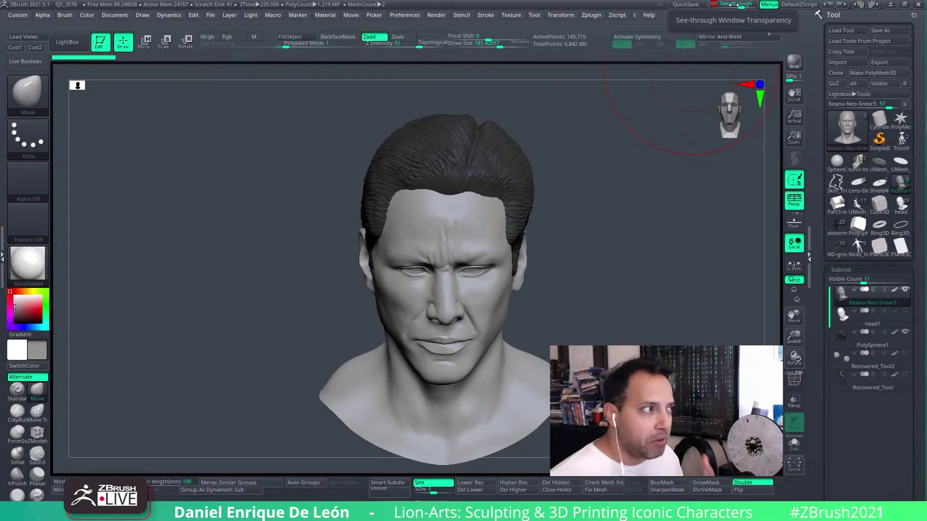
pyautogui.moveTo(736, 4); pyautogui.dragTo(711, 15)
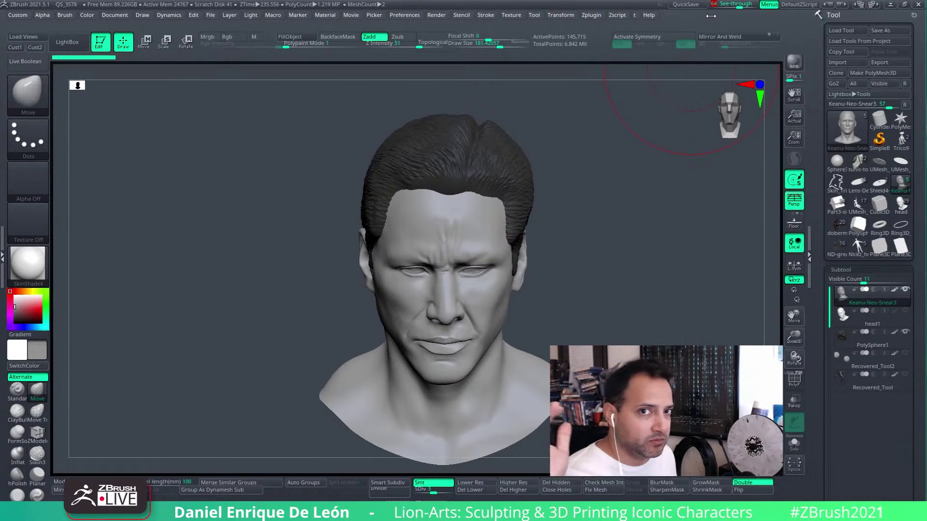
pyautogui.moveTo(719, 6)
pyautogui.mouseDown()
pyautogui.moveTo(758, 4)
pyautogui.moveTo(719, 3)
pyautogui.moveTo(746, 4)
pyautogui.moveTo(717, 6)
pyautogui.moveTo(733, 6)
pyautogui.moveTo(721, 22)
pyautogui.mouseUp()
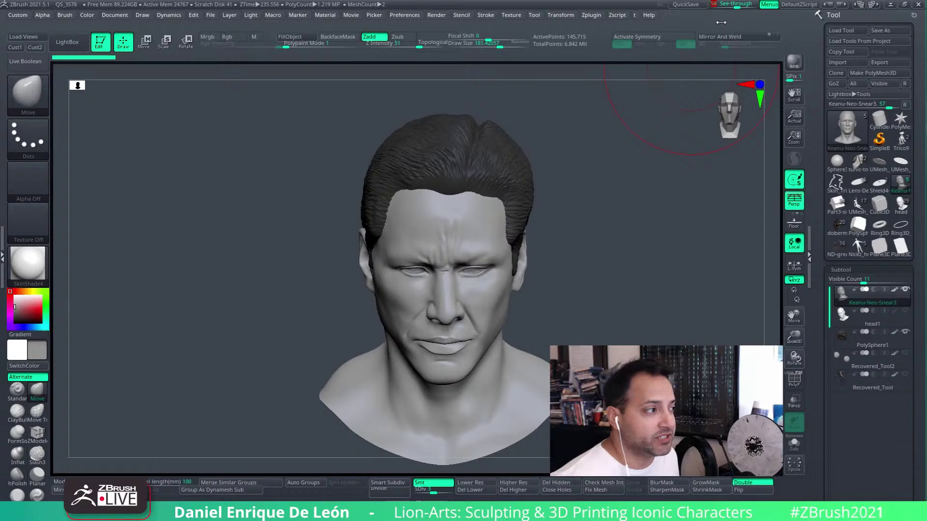
pyautogui.click(739, 4)
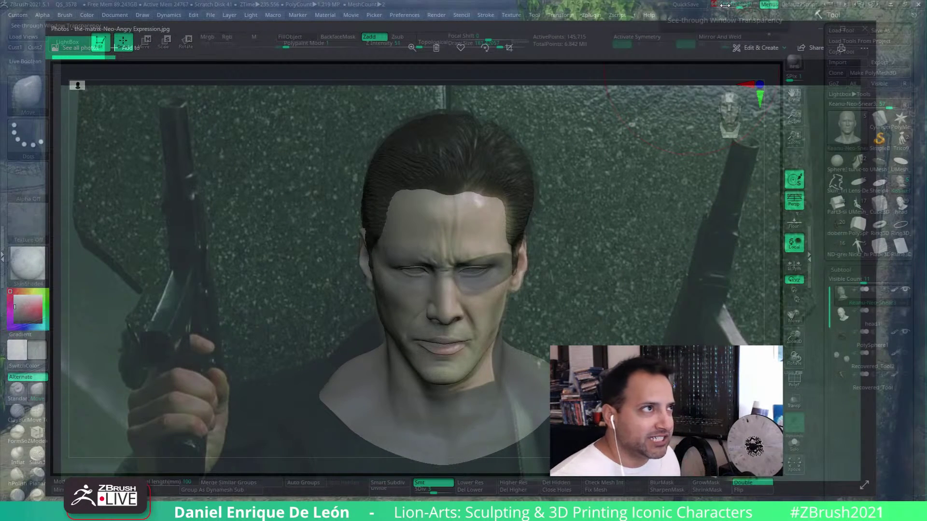
pyautogui.click(725, 5)
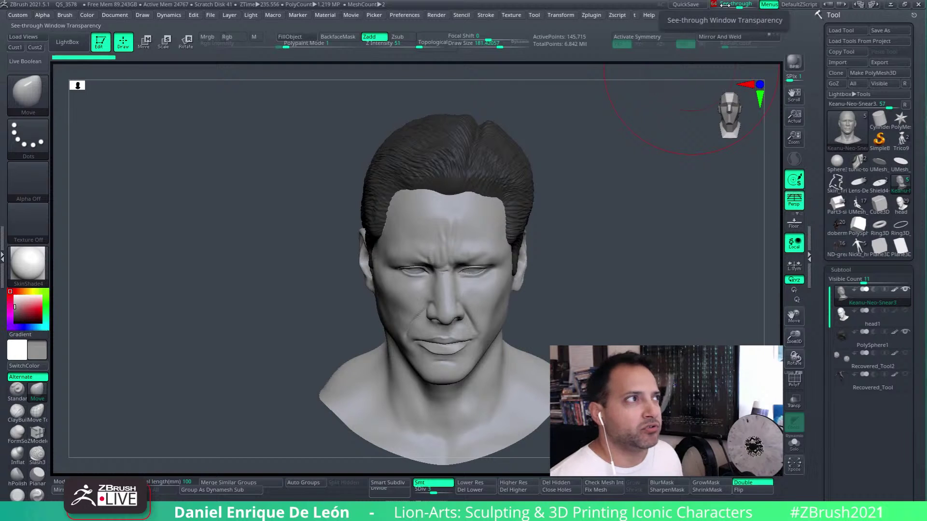
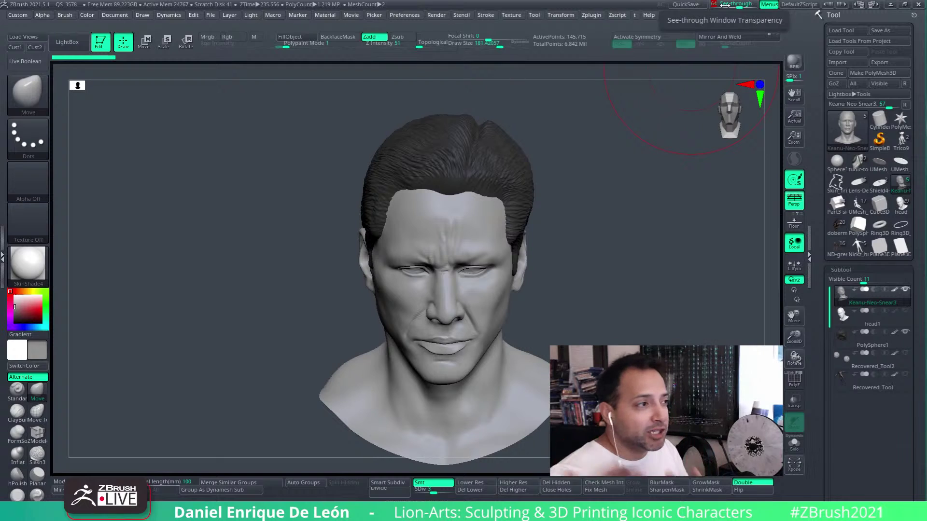
# Step: Raise the See-through transparency until the photo dominates and slightly correct the head's angle over the face
pyautogui.click(724, 5)
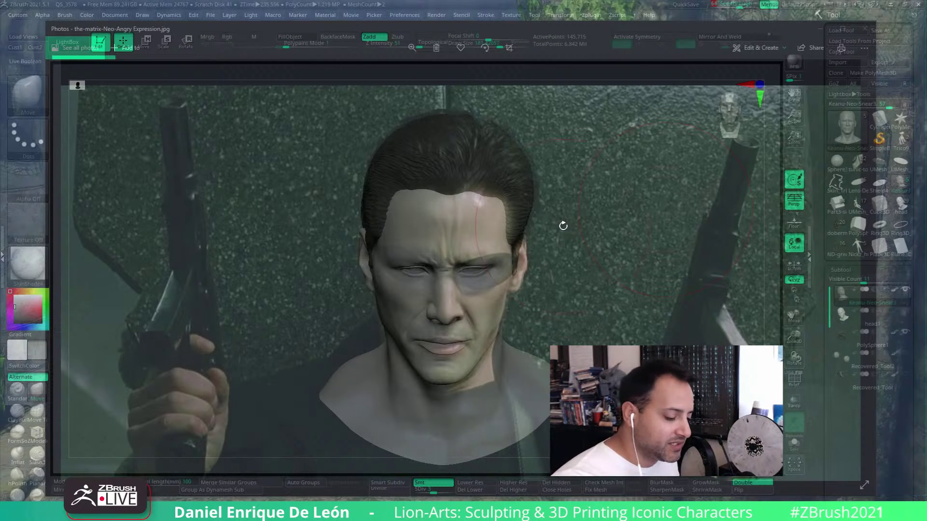
pyautogui.moveTo(738, 6)
pyautogui.mouseDown()
pyautogui.moveTo(713, 6)
pyautogui.moveTo(748, 9)
pyautogui.moveTo(714, 18)
pyautogui.moveTo(754, 31)
pyautogui.mouseUp()
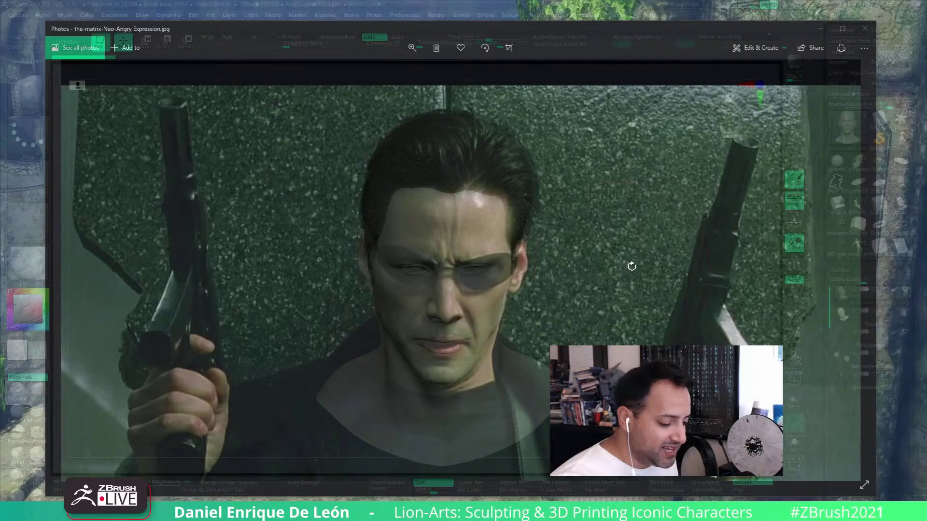
pyautogui.moveTo(730, 8); pyautogui.dragTo(750, 14)
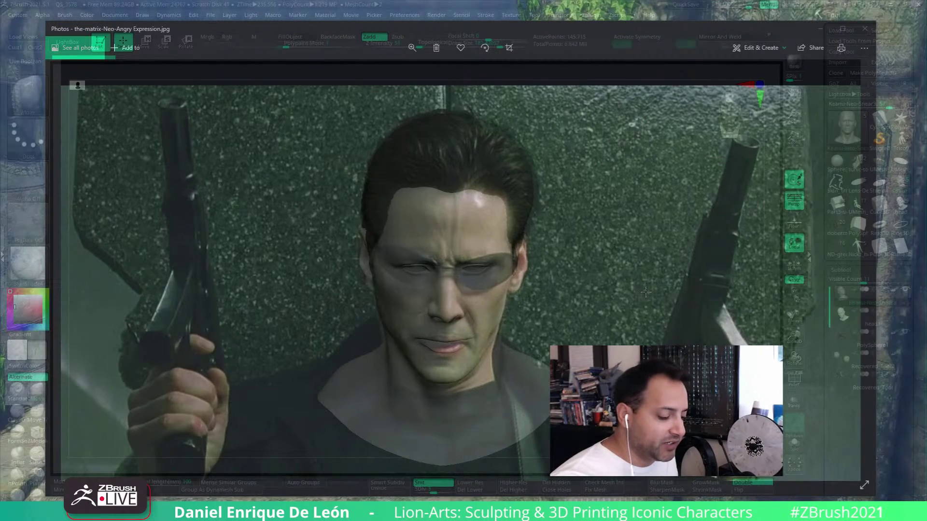
pyautogui.moveTo(645, 291); pyautogui.dragTo(646, 290)
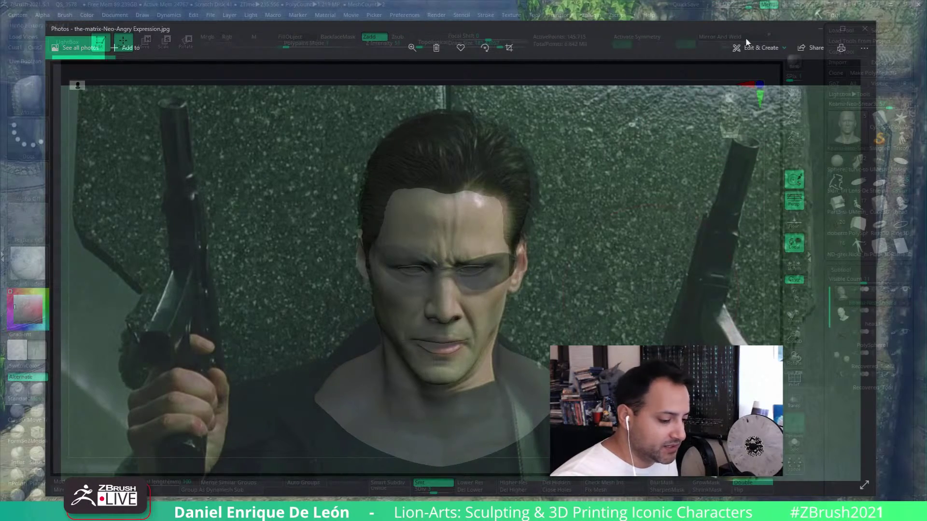
pyautogui.moveTo(749, 9)
pyautogui.mouseDown()
pyautogui.moveTo(715, 10)
pyautogui.moveTo(756, 10)
pyautogui.mouseUp()
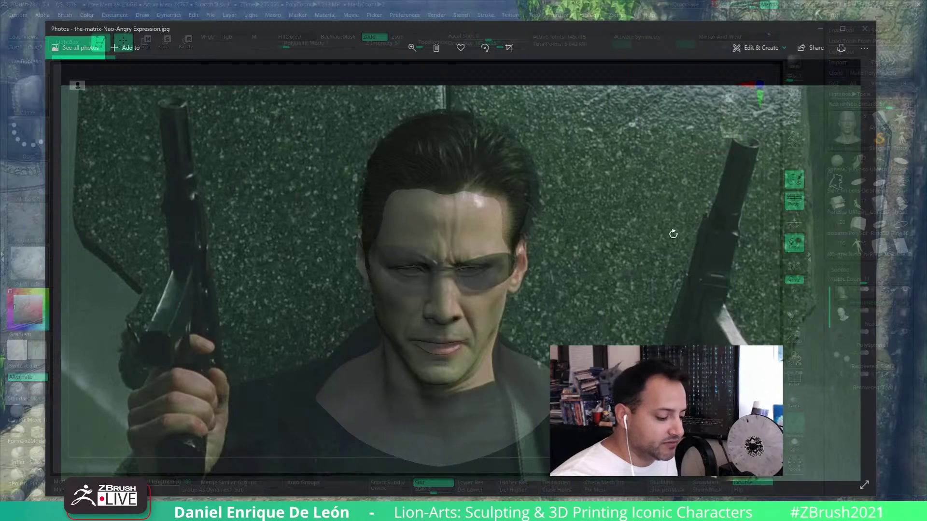
pyautogui.moveTo(671, 244); pyautogui.dragTo(674, 249)
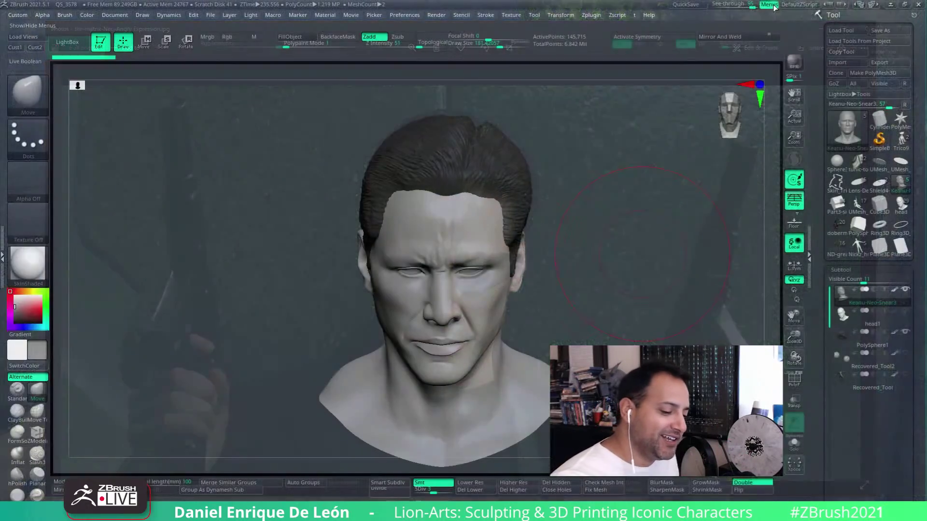
# Step: Vary the See-through transparency to compare the sculpted head with the photo, ending at 47
pyautogui.click(747, 4)
pyautogui.moveTo(747, 4); pyautogui.dragTo(733, 4)
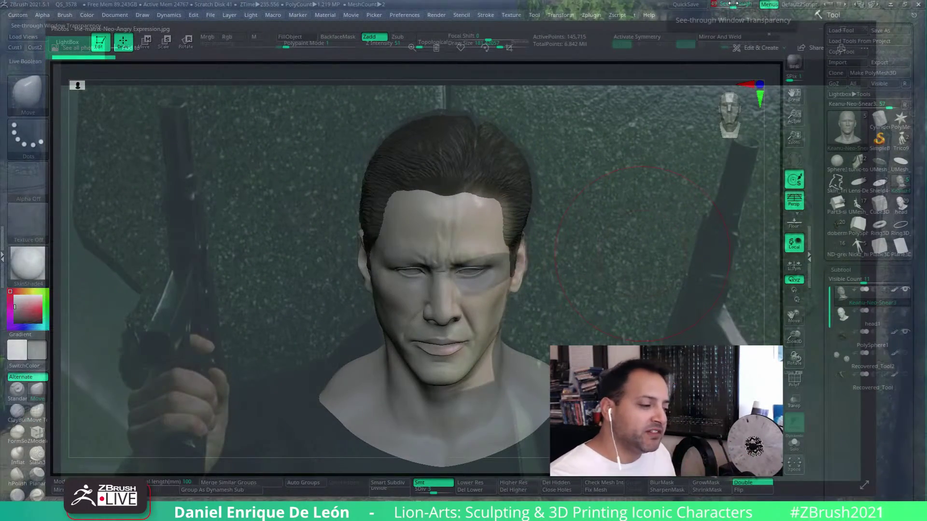
pyautogui.click(733, 4)
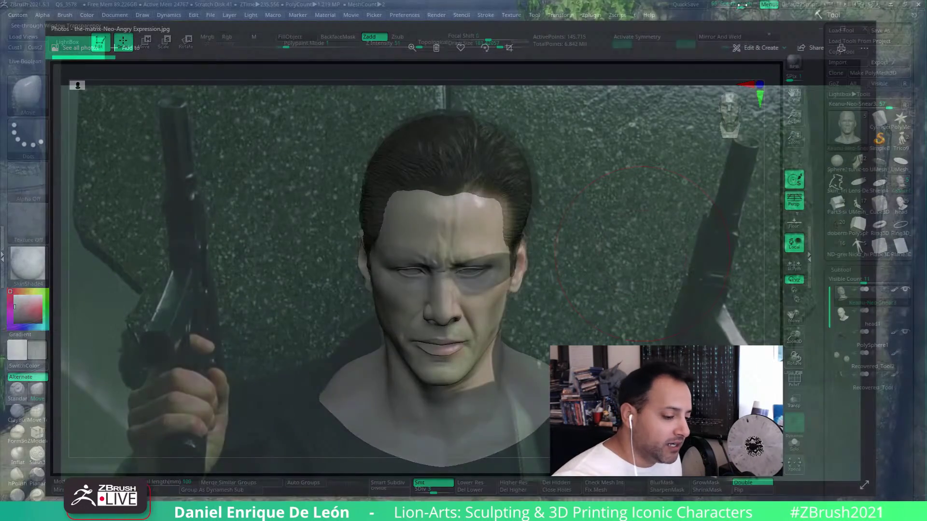
pyautogui.moveTo(733, 4)
pyautogui.mouseDown()
pyautogui.moveTo(761, 13)
pyautogui.moveTo(734, 18)
pyautogui.mouseUp()
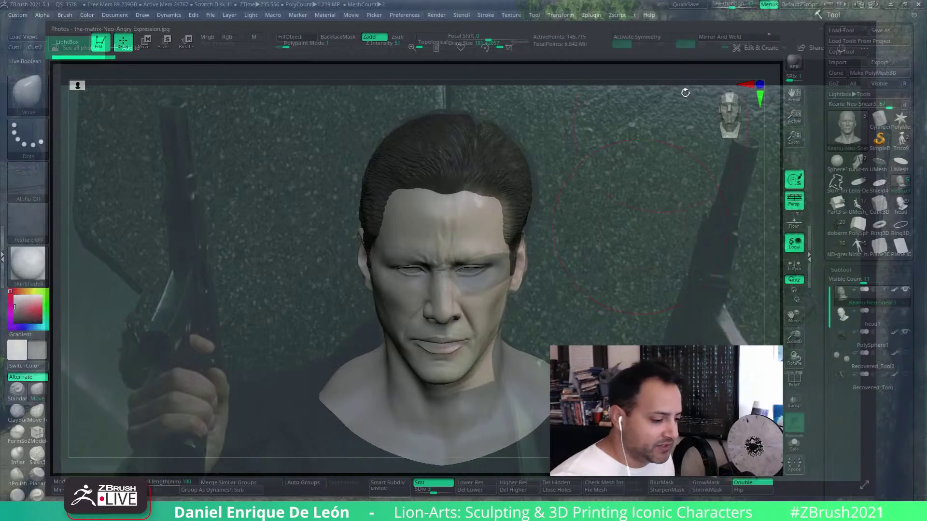
pyautogui.moveTo(727, 6); pyautogui.dragTo(735, 30)
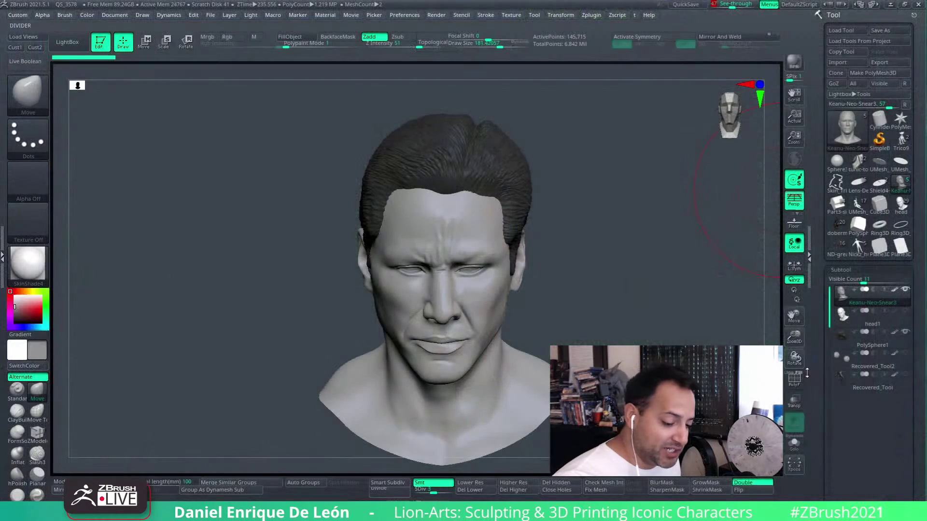
# Step: Switch to the Move Topological brush with a Draw Size of about 149
pyautogui.click(794, 381)
pyautogui.click(794, 383)
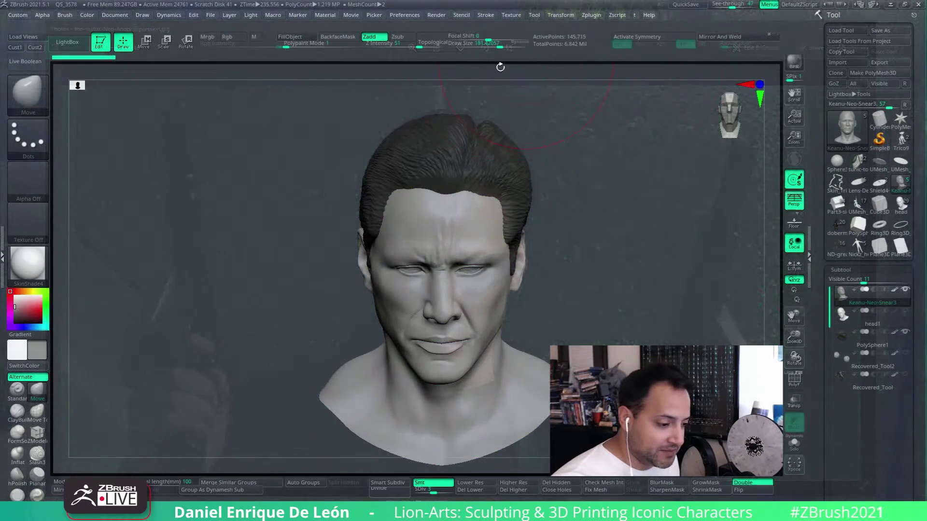
pyautogui.click(491, 45)
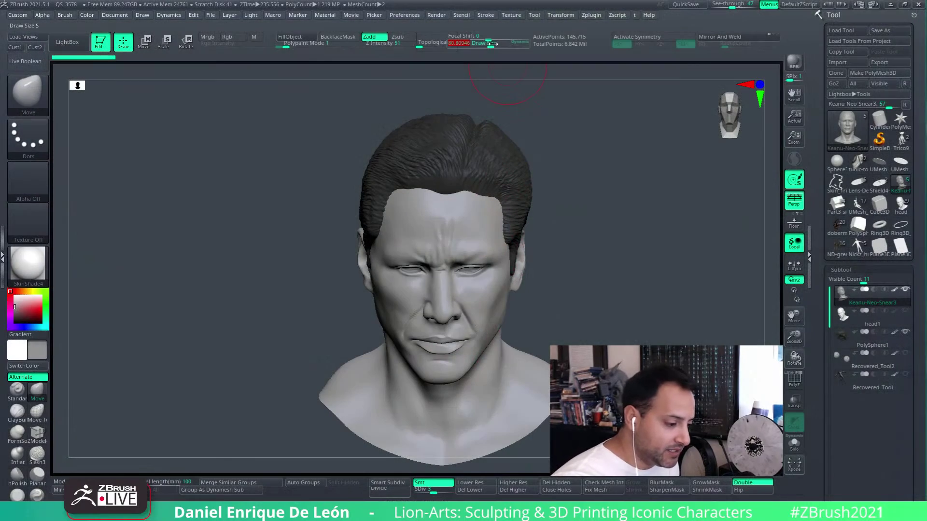
pyautogui.moveTo(491, 47); pyautogui.dragTo(490, 46)
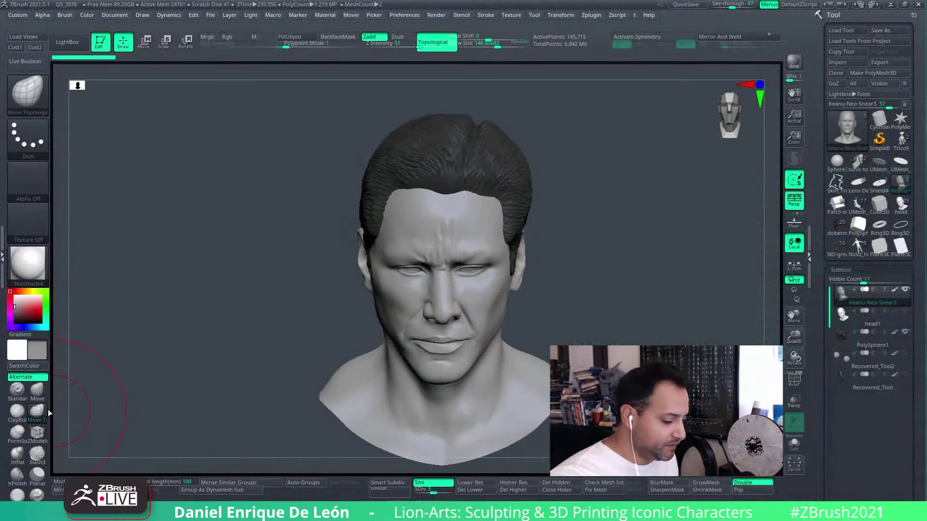
pyautogui.click(43, 410)
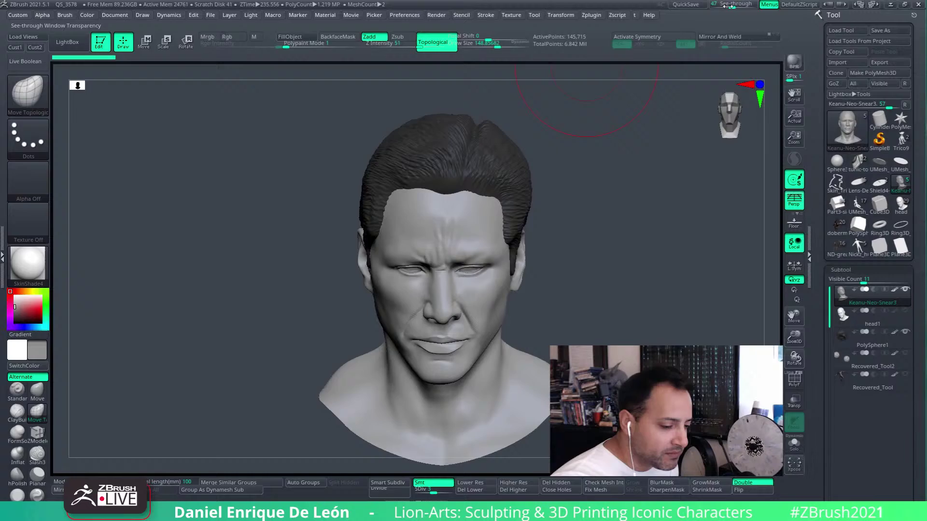
# Step: Set the Draw Size to about 143 and See-through to 34, and fine-tune the head's alignment with the photo
pyautogui.moveTo(731, 7); pyautogui.dragTo(721, 8)
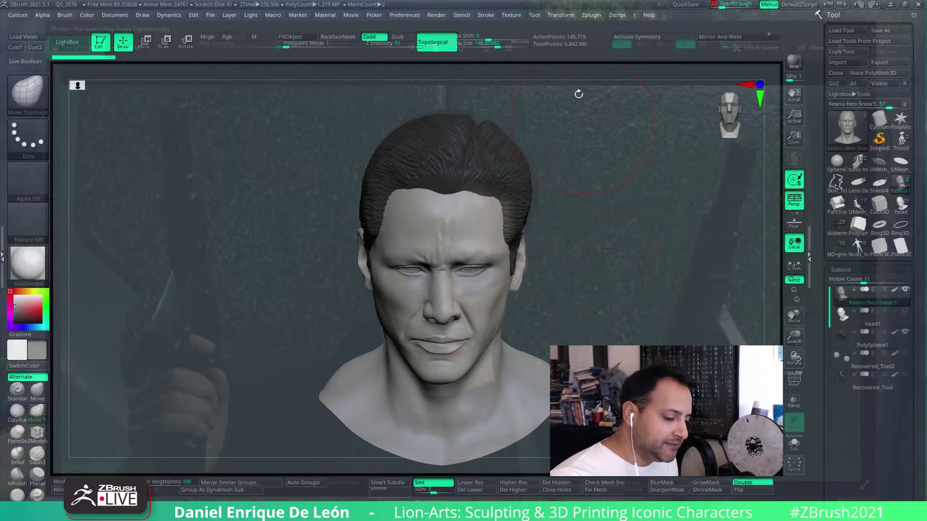
pyautogui.moveTo(497, 45); pyautogui.dragTo(490, 44)
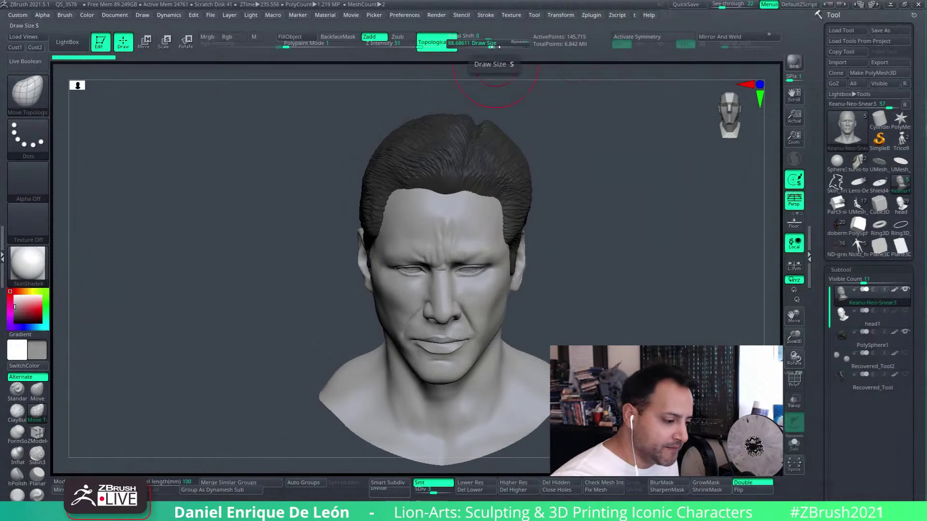
pyautogui.moveTo(497, 46); pyautogui.dragTo(504, 45)
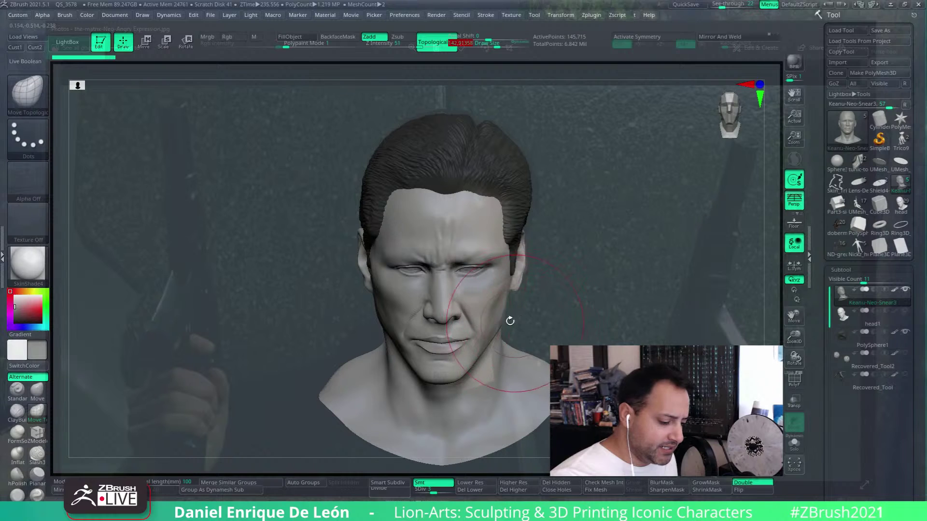
pyautogui.moveTo(510, 321); pyautogui.dragTo(623, 203)
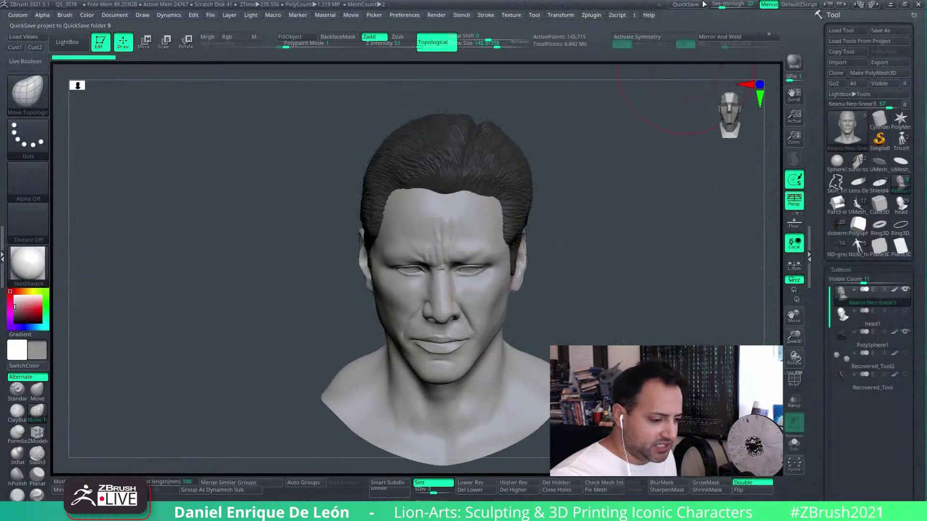
pyautogui.moveTo(722, 6)
pyautogui.mouseDown()
pyautogui.moveTo(756, 14)
pyautogui.moveTo(724, 6)
pyautogui.mouseUp()
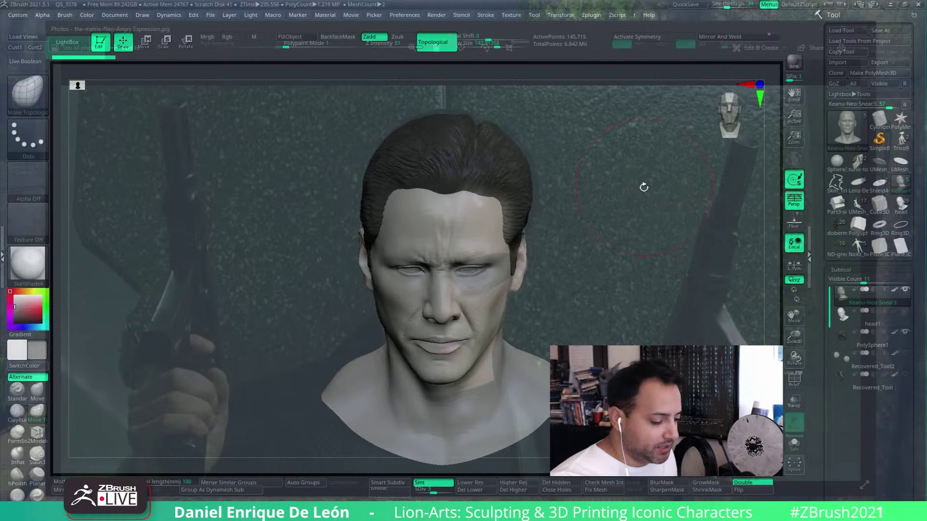
pyautogui.moveTo(642, 188); pyautogui.dragTo(644, 188)
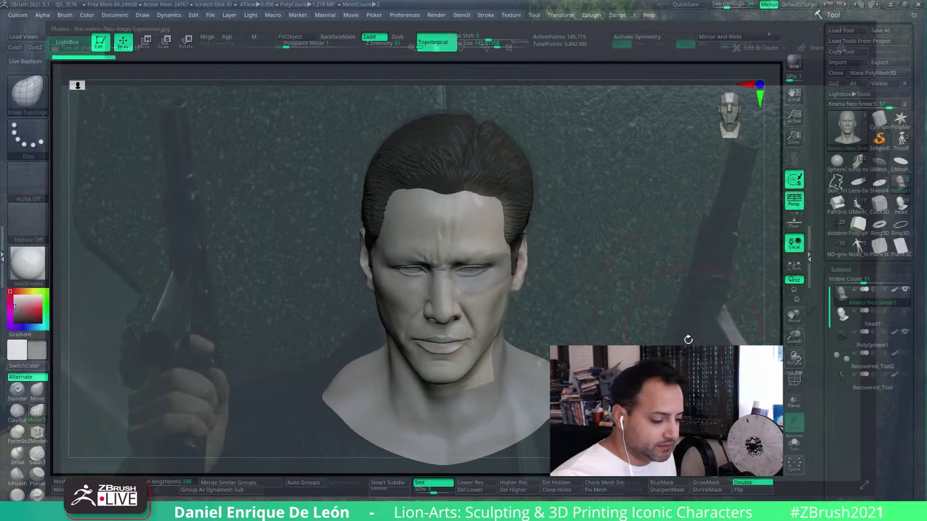
# Step: Set See-through to 0, show the head1 subtool, and display the jaw with PolyFrame colours and ghost transparency
pyautogui.moveTo(579, 367)
pyautogui.mouseDown()
pyautogui.moveTo(583, 320)
pyautogui.moveTo(555, 324)
pyautogui.mouseUp()
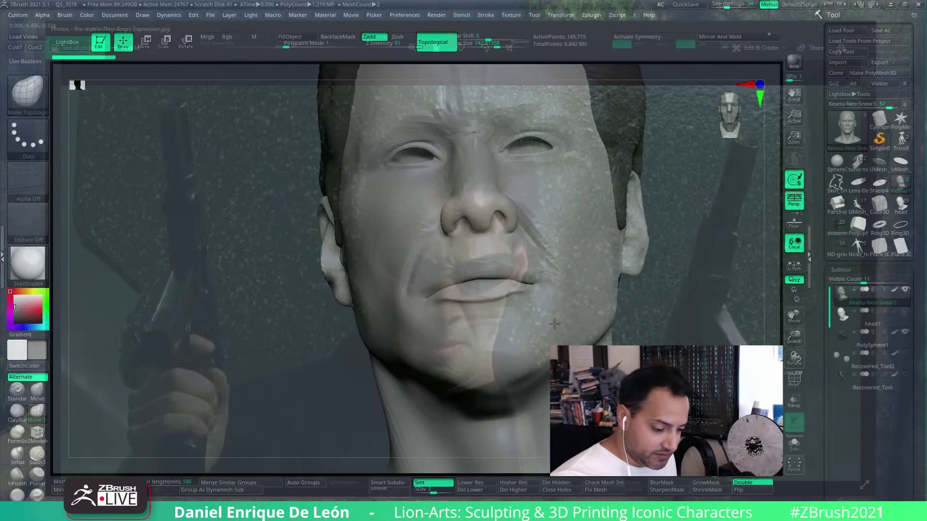
pyautogui.click(905, 311)
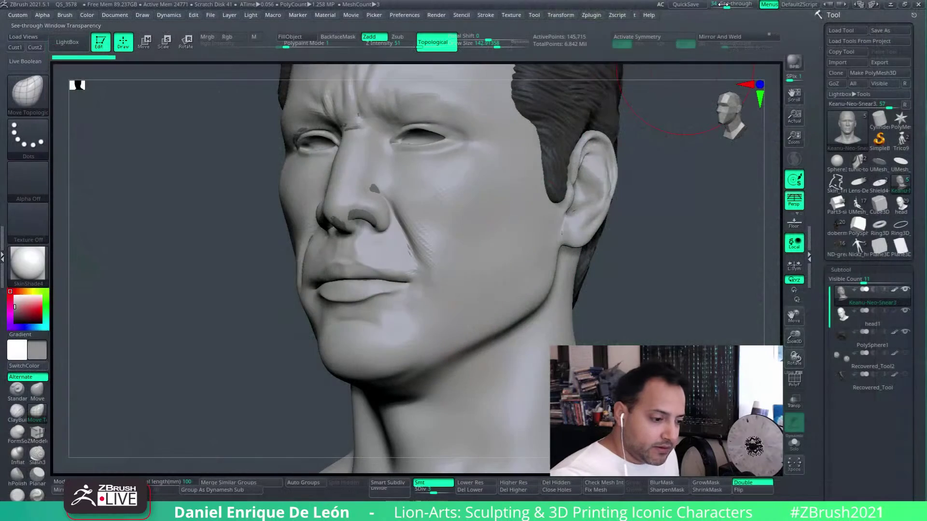
pyautogui.click(795, 381)
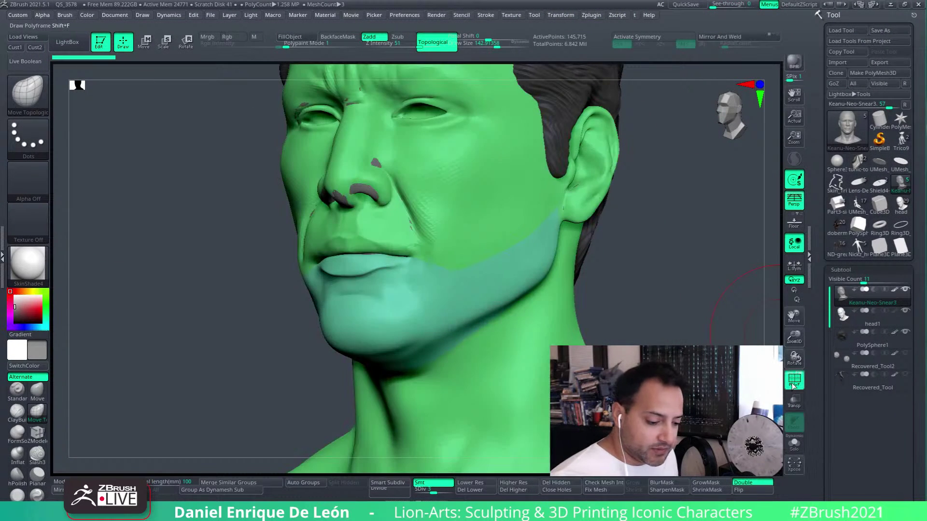
pyautogui.click(790, 399)
pyautogui.moveTo(688, 328); pyautogui.dragTo(558, 274)
pyautogui.click(795, 403)
pyautogui.click(796, 402)
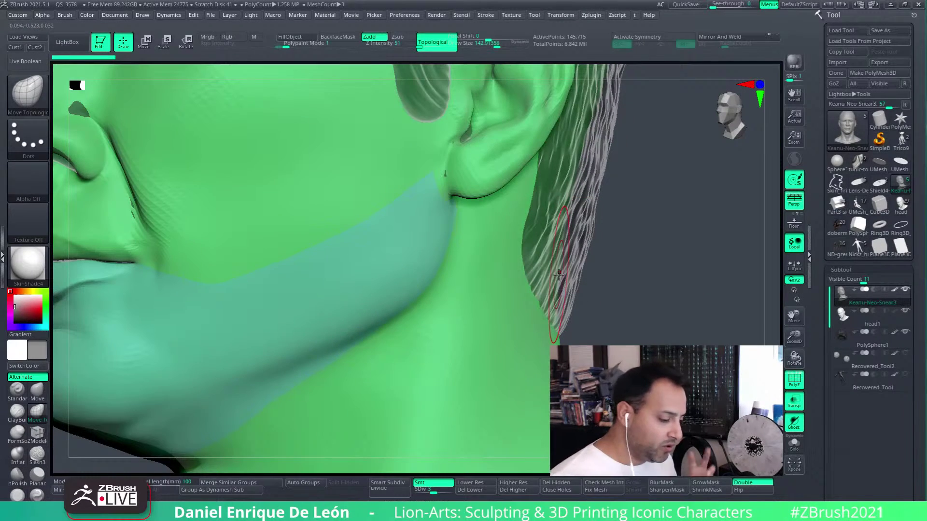
pyautogui.moveTo(479, 292)
pyautogui.mouseDown(button='right')
pyautogui.moveTo(519, 285)
pyautogui.moveTo(601, 243)
pyautogui.mouseUp(button='right')
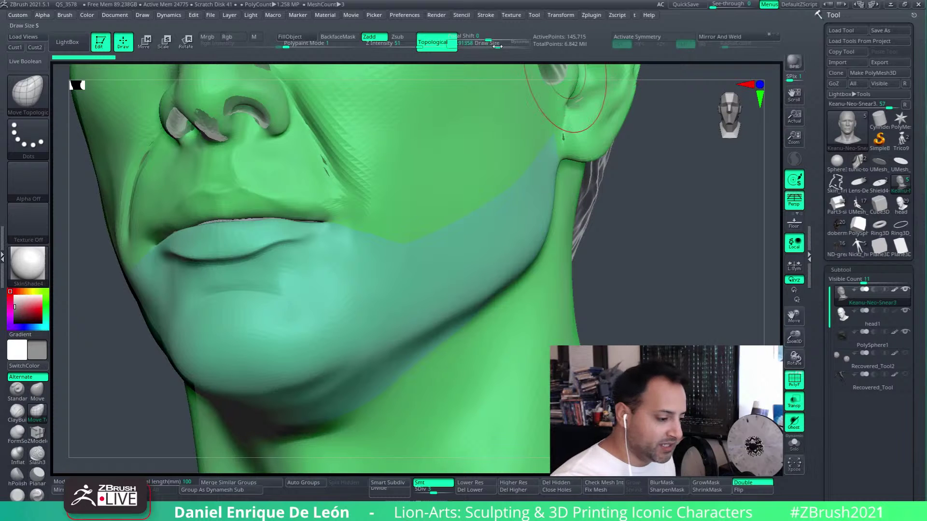
# Step: Set the Draw Size to about 196 and reshape the lower jaw edge with Move Topological, checking it from several angles
pyautogui.moveTo(500, 45); pyautogui.dragTo(506, 46)
pyautogui.moveTo(593, 244)
pyautogui.mouseDown()
pyautogui.moveTo(607, 277)
pyautogui.moveTo(585, 263)
pyautogui.moveTo(584, 198)
pyautogui.mouseUp()
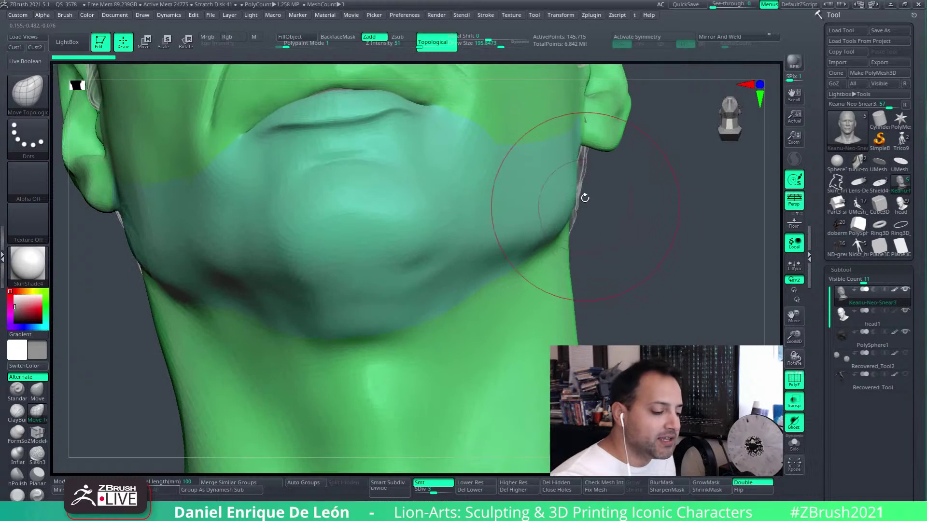
pyautogui.moveTo(531, 259); pyautogui.dragTo(530, 235)
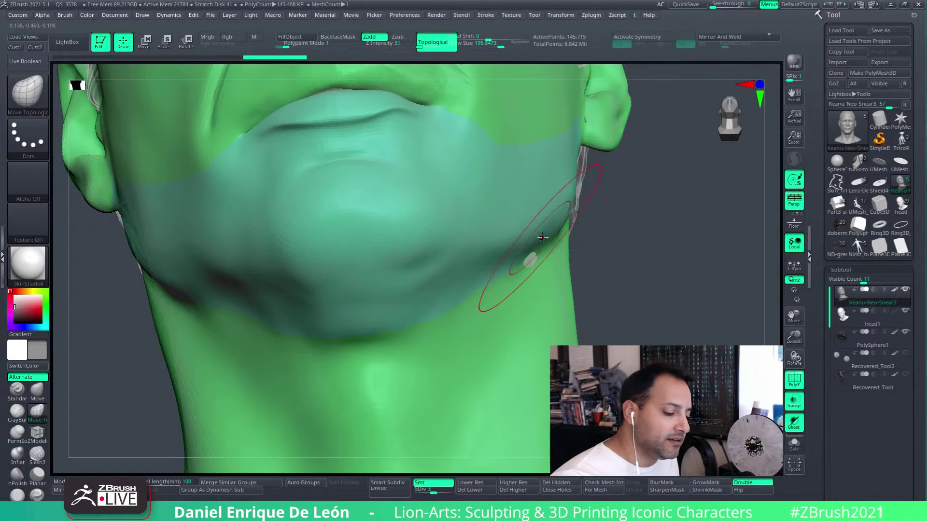
pyautogui.moveTo(530, 234)
pyautogui.mouseDown(button='right')
pyautogui.moveTo(494, 268)
pyautogui.moveTo(478, 340)
pyautogui.mouseUp(button='right')
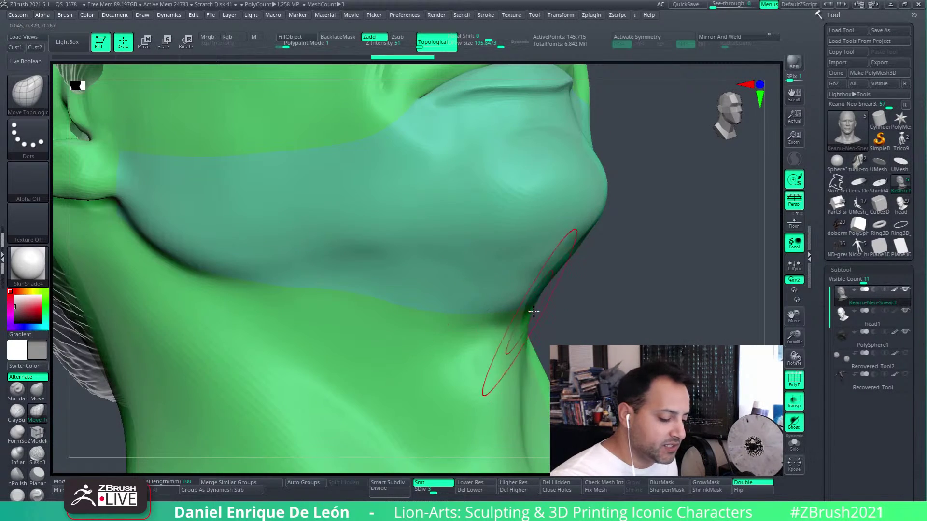
pyautogui.moveTo(531, 309)
pyautogui.mouseDown(button='right')
pyautogui.moveTo(662, 244)
pyautogui.moveTo(555, 290)
pyautogui.mouseUp(button='right')
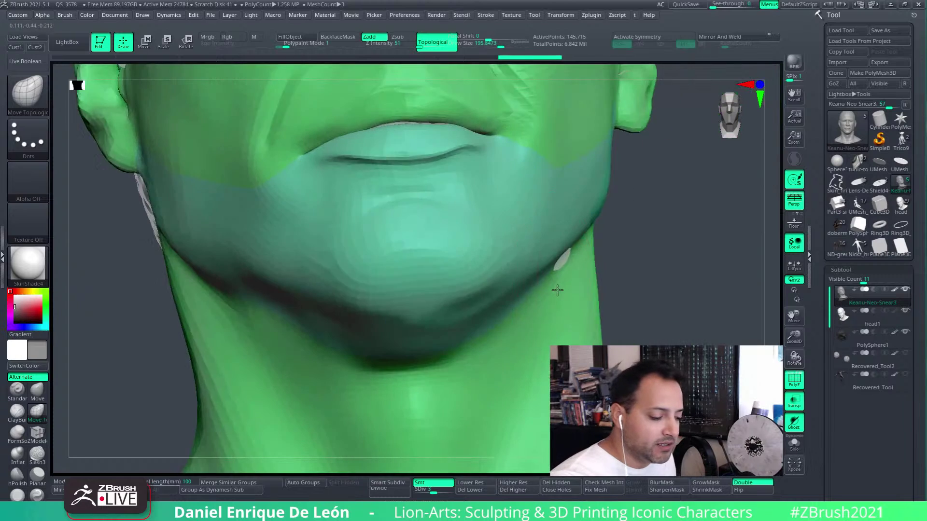
pyautogui.moveTo(496, 307)
pyautogui.mouseDown(button='right')
pyautogui.moveTo(600, 251)
pyautogui.moveTo(512, 318)
pyautogui.mouseUp(button='right')
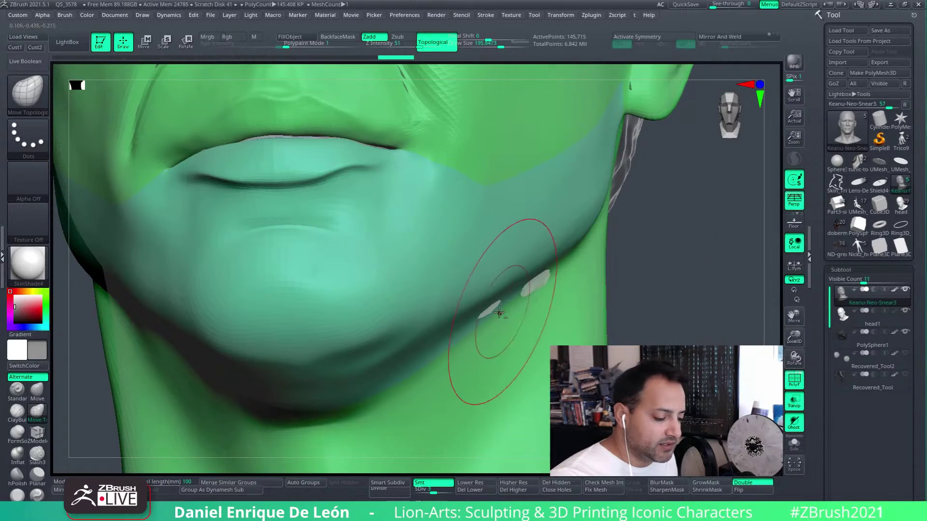
# Step: Continue adjusting the underside of the jaw toward the ear with Move Topological, checking the profile from the side
pyautogui.moveTo(541, 285)
pyautogui.mouseDown(button='right')
pyautogui.moveTo(484, 288)
pyautogui.moveTo(521, 294)
pyautogui.moveTo(521, 260)
pyautogui.mouseUp(button='right')
pyautogui.moveTo(522, 261)
pyautogui.mouseDown()
pyautogui.moveTo(585, 220)
pyautogui.moveTo(581, 228)
pyautogui.mouseUp()
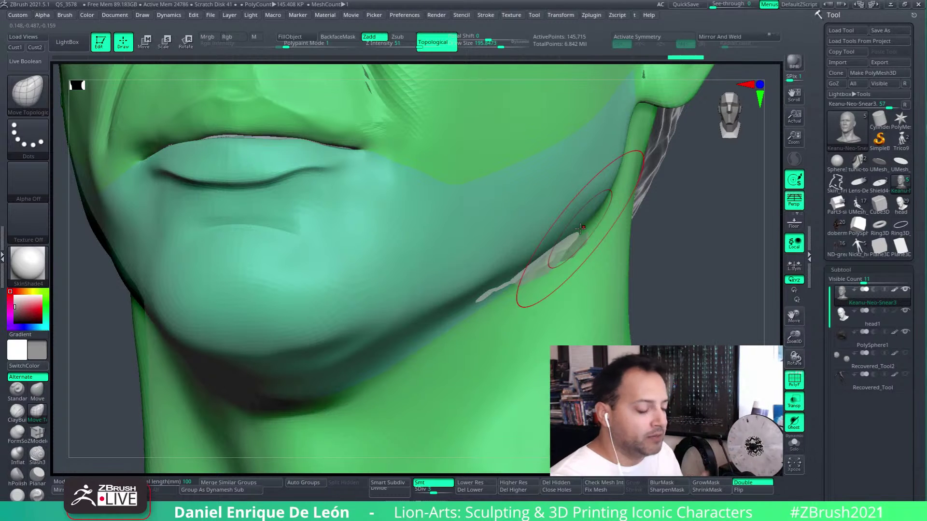
pyautogui.moveTo(582, 230); pyautogui.dragTo(591, 230, button='right')
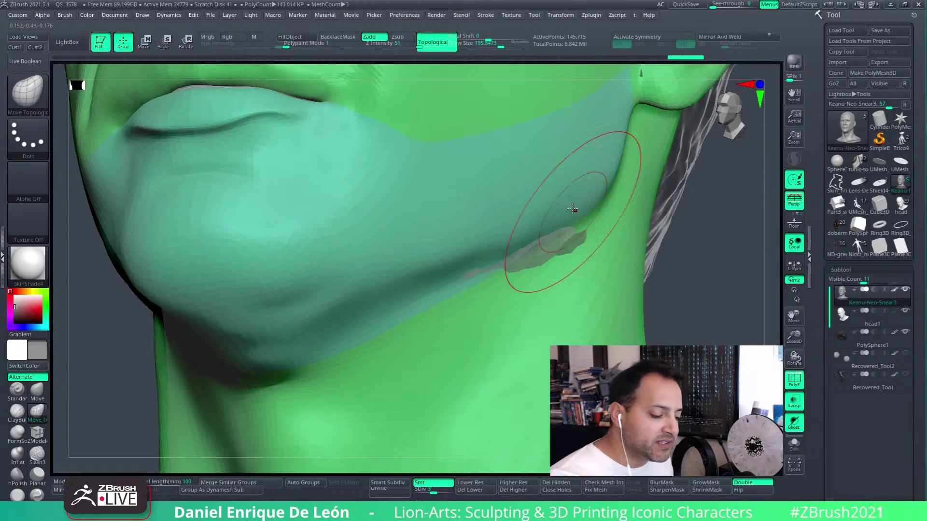
pyautogui.moveTo(573, 213)
pyautogui.mouseDown(button='right')
pyautogui.moveTo(571, 229)
pyautogui.moveTo(561, 222)
pyautogui.mouseUp(button='right')
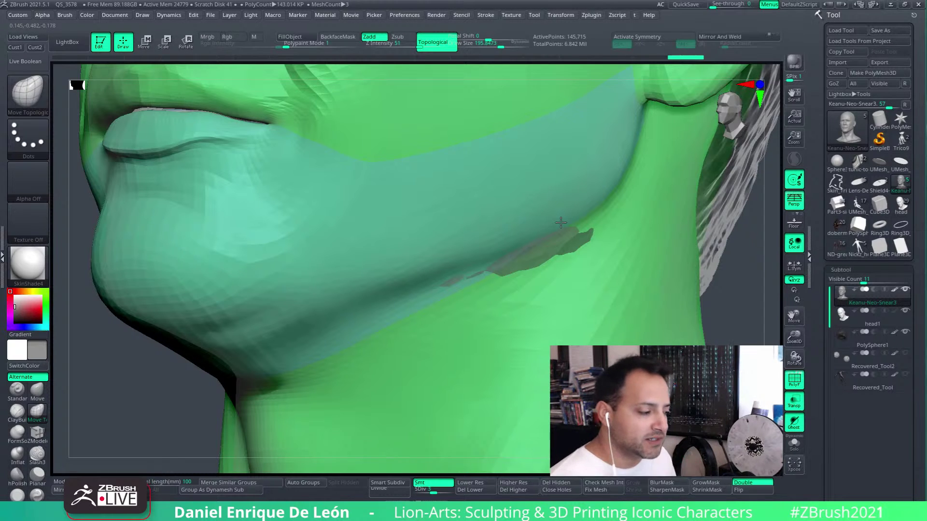
pyautogui.moveTo(569, 223)
pyautogui.mouseDown(button='right')
pyautogui.moveTo(581, 209)
pyautogui.moveTo(527, 251)
pyautogui.mouseUp(button='right')
# Step: Reduce the Draw Size to about 155 at the earlobe and make Keanu-Neo-Snear3 the active subtool
pyautogui.moveTo(631, 220)
pyautogui.mouseDown(button='right')
pyautogui.moveTo(540, 264)
pyautogui.moveTo(581, 216)
pyautogui.moveTo(579, 135)
pyautogui.moveTo(564, 186)
pyautogui.moveTo(573, 207)
pyautogui.moveTo(565, 174)
pyautogui.mouseUp(button='right')
pyautogui.press('[')
pyautogui.press('[')
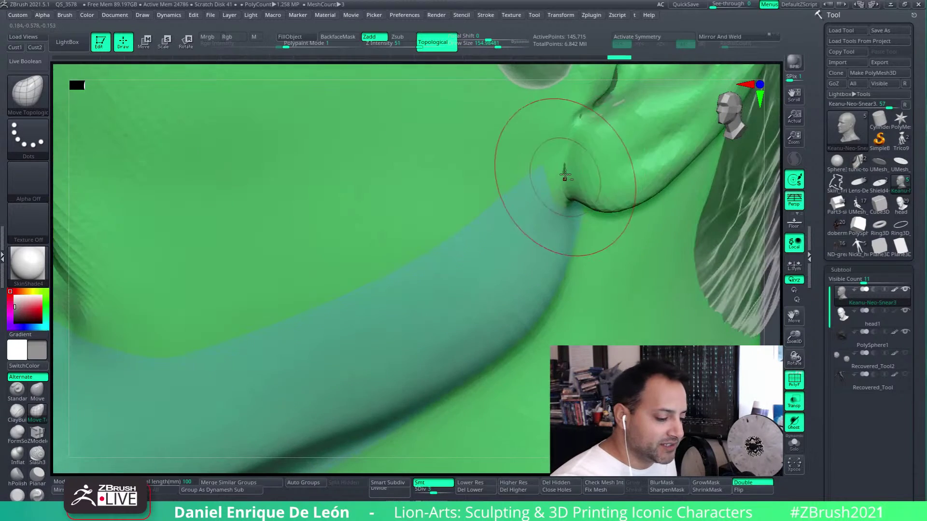
pyautogui.keyDown('alt'); pyautogui.click(598, 154); pyautogui.keyUp('alt')
pyautogui.keyDown('alt'); pyautogui.click(603, 162); pyautogui.keyUp('alt')
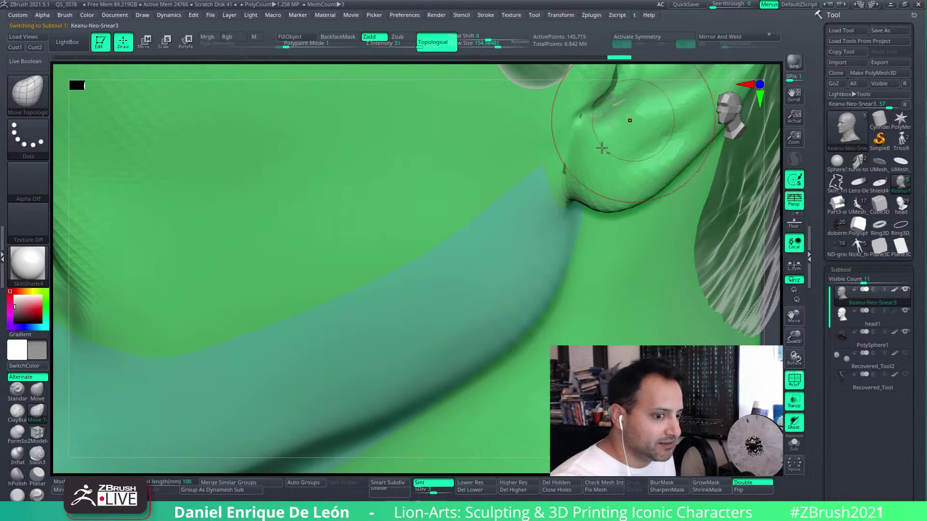
# Step: Compare the earlobes of Keanu-Neo-Snear3 and head1 by switching the active subtool back and forth, with the Draw Size at about 111
pyautogui.keyDown('alt'); pyautogui.moveTo(602, 147); pyautogui.dragTo(540, 233, button='right'); pyautogui.keyUp('alt')
pyautogui.click(494, 44)
pyautogui.moveTo(592, 199)
pyautogui.mouseDown(button='right')
pyautogui.moveTo(600, 200)
pyautogui.moveTo(581, 216)
pyautogui.moveTo(631, 207)
pyautogui.mouseUp(button='right')
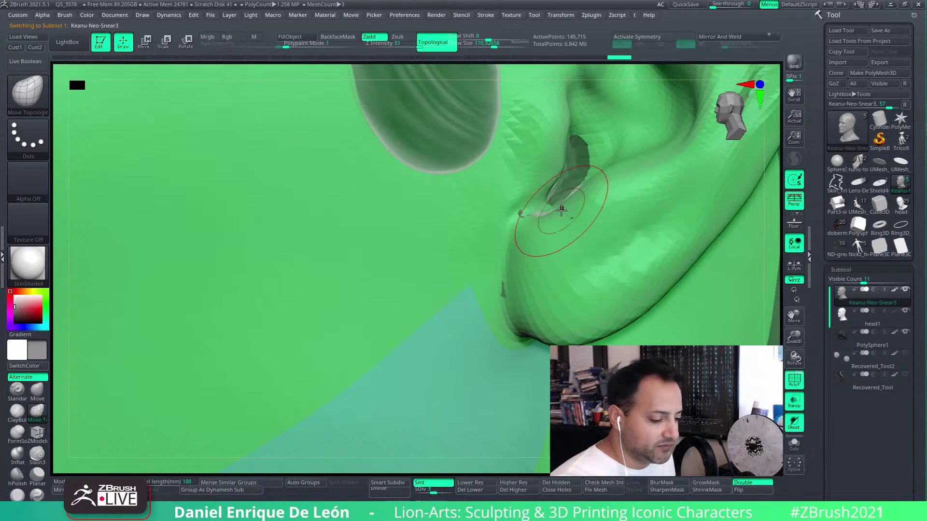
pyautogui.moveTo(562, 209); pyautogui.dragTo(561, 205, button='right')
pyautogui.keyDown('alt'); pyautogui.click(559, 205); pyautogui.keyUp('alt')
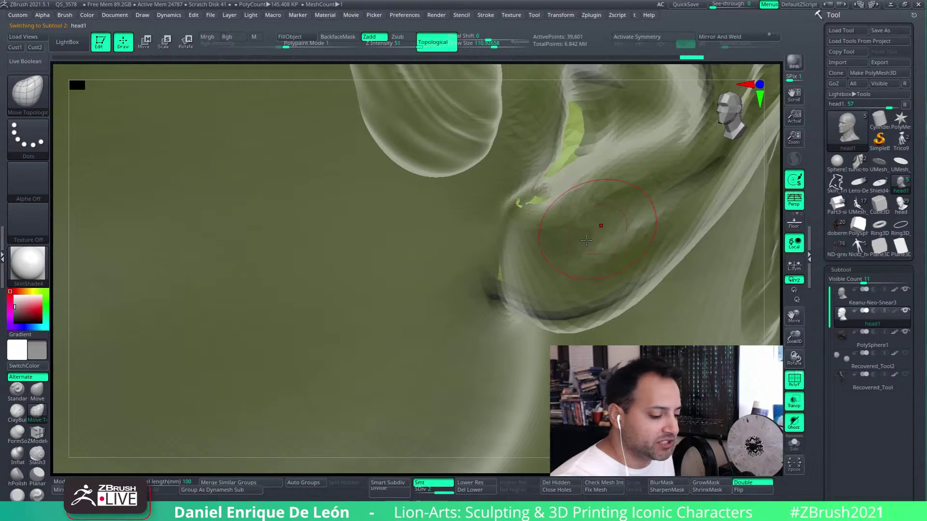
pyautogui.keyDown('alt'); pyautogui.click(602, 266); pyautogui.keyUp('alt')
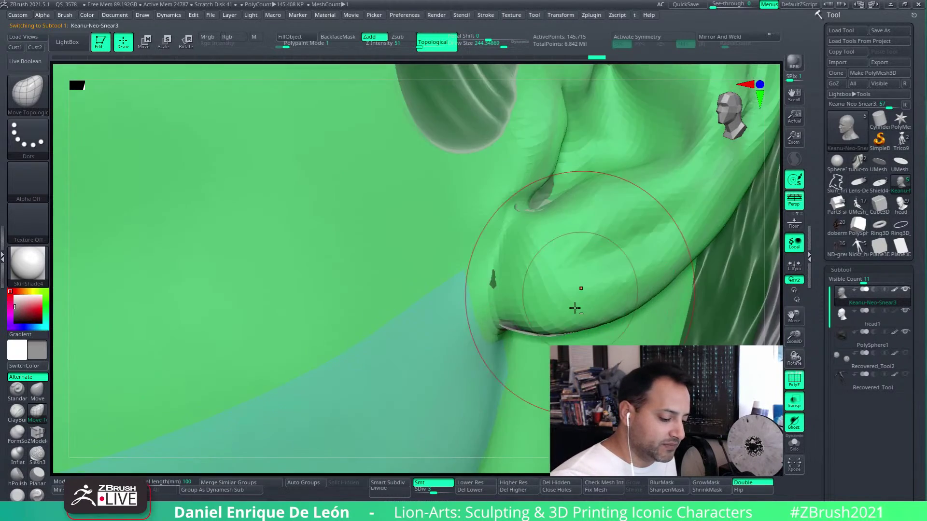
# Step: Reshape the front edge of the earlobe, reduce the Draw Size to about 203, and check the shape against head1
pyautogui.moveTo(578, 306)
pyautogui.mouseDown(button='right')
pyautogui.moveTo(599, 231)
pyautogui.moveTo(637, 205)
pyautogui.moveTo(543, 287)
pyautogui.mouseUp(button='right')
pyautogui.moveTo(491, 308); pyautogui.dragTo(517, 292)
pyautogui.moveTo(519, 290)
pyautogui.mouseDown(button='right')
pyautogui.moveTo(540, 257)
pyautogui.moveTo(552, 271)
pyautogui.moveTo(548, 258)
pyautogui.moveTo(566, 261)
pyautogui.moveTo(569, 249)
pyautogui.mouseUp(button='right')
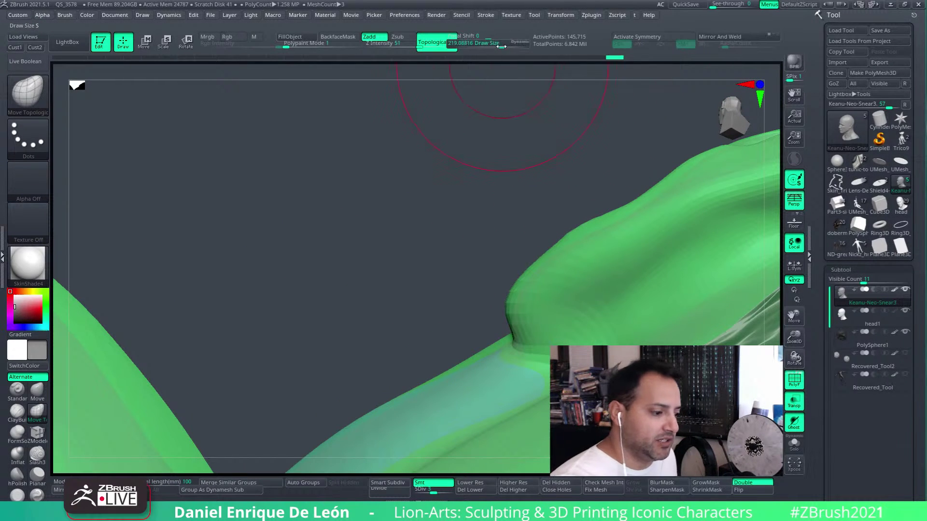
pyautogui.moveTo(502, 47); pyautogui.dragTo(500, 46)
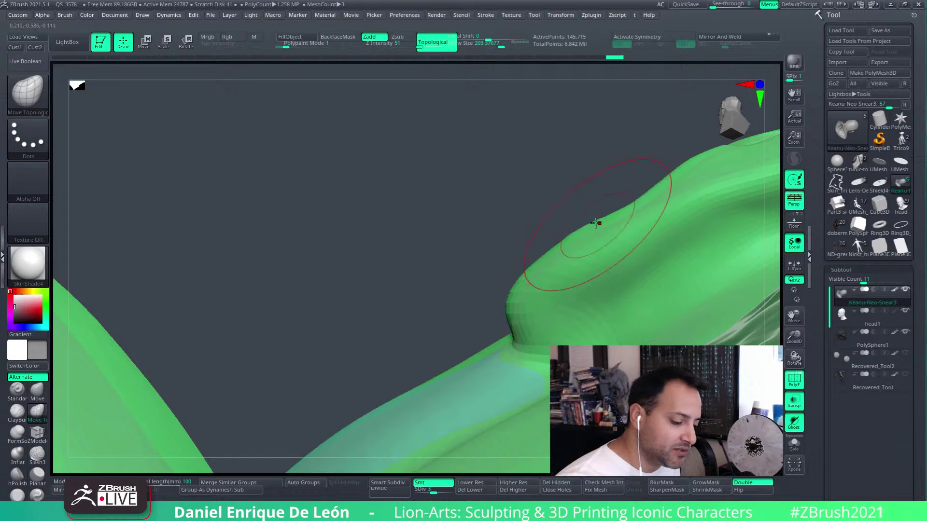
pyautogui.keyDown('alt'); pyautogui.click(572, 251); pyautogui.keyUp('alt')
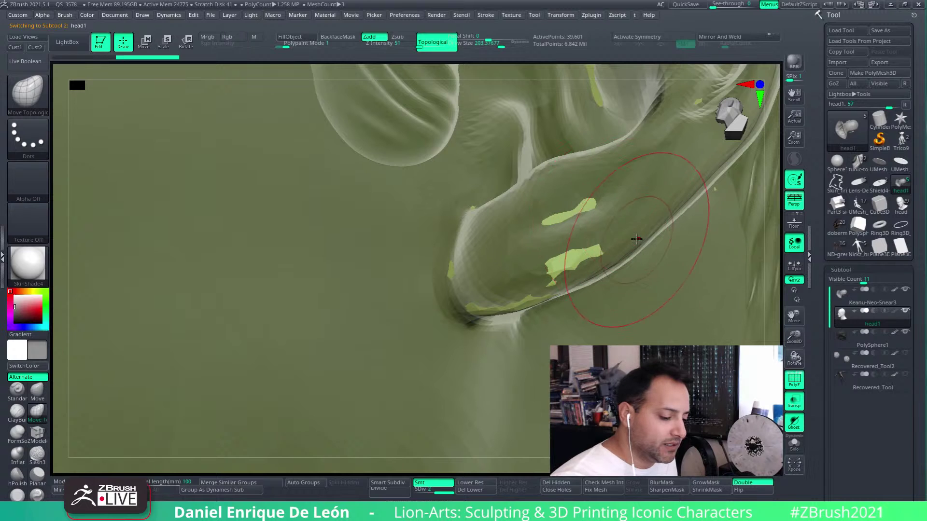
pyautogui.keyDown('alt'); pyautogui.click(620, 314); pyautogui.keyUp('alt')
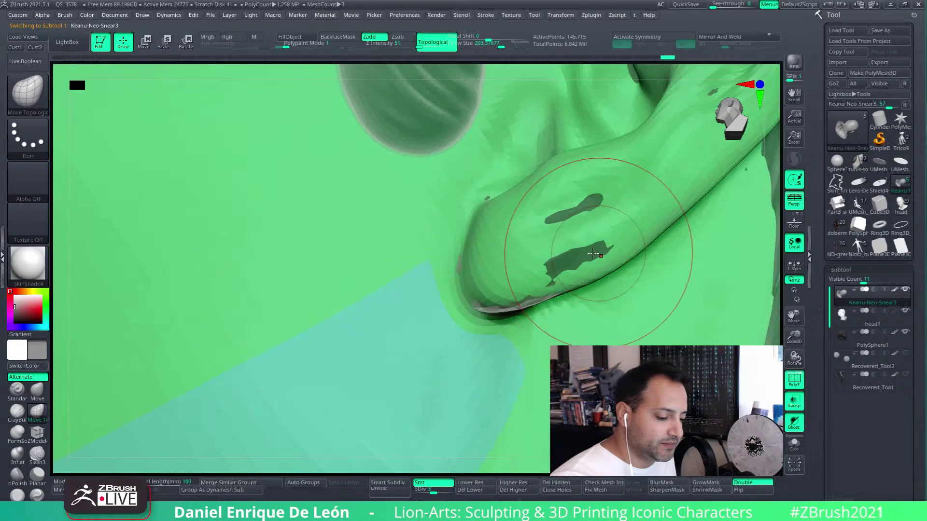
# Step: Smooth the ear fold above the earlobe and pull its edge slightly upward with Move Topological
pyautogui.keyDown('shift'); pyautogui.moveTo(570, 165); pyautogui.dragTo(595, 148); pyautogui.keyUp('shift')
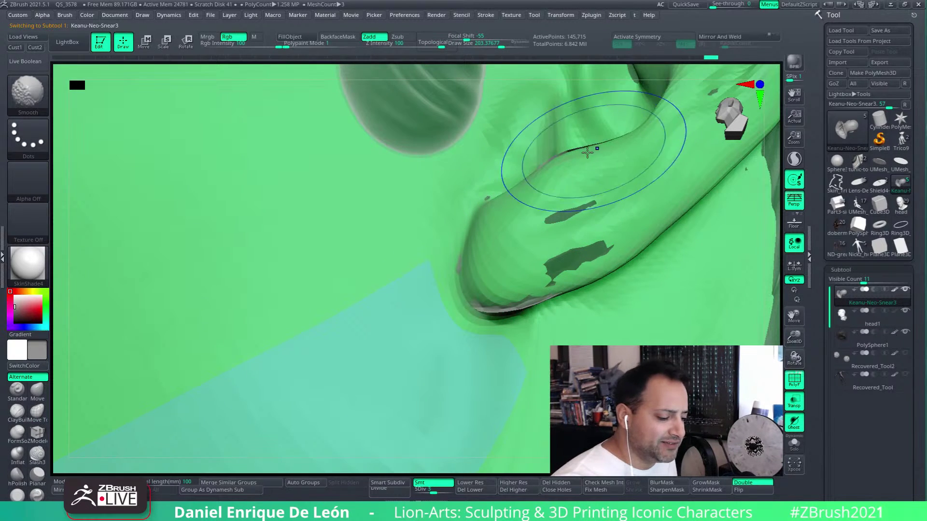
pyautogui.moveTo(596, 149); pyautogui.dragTo(587, 149, button='right')
pyautogui.moveTo(588, 149); pyautogui.dragTo(592, 139)
pyautogui.moveTo(592, 138)
pyautogui.mouseDown(button='right')
pyautogui.moveTo(631, 145)
pyautogui.moveTo(561, 210)
pyautogui.mouseUp(button='right')
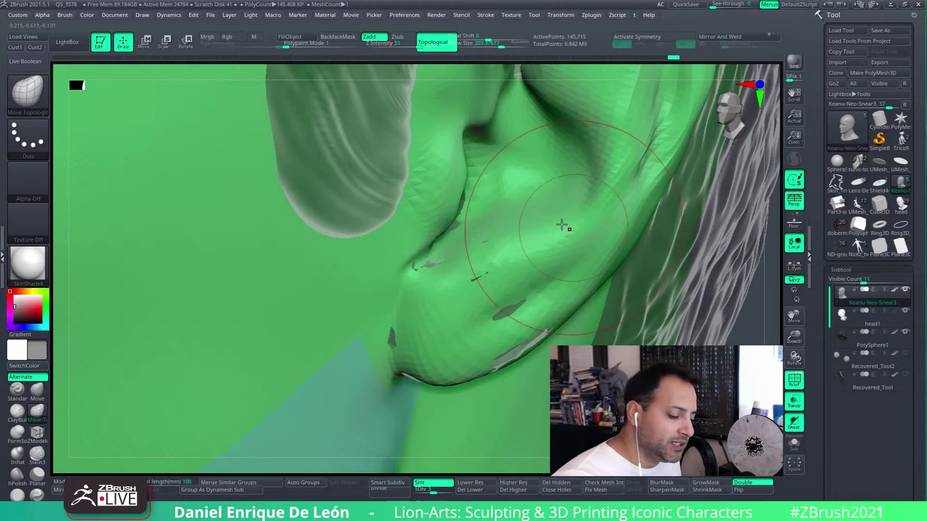
pyautogui.moveTo(563, 221); pyautogui.dragTo(504, 72, button='right')
# Step: Reduce the Draw Size to about 132 and smooth the small flap in front of the ear opening
pyautogui.moveTo(502, 44); pyautogui.dragTo(493, 44)
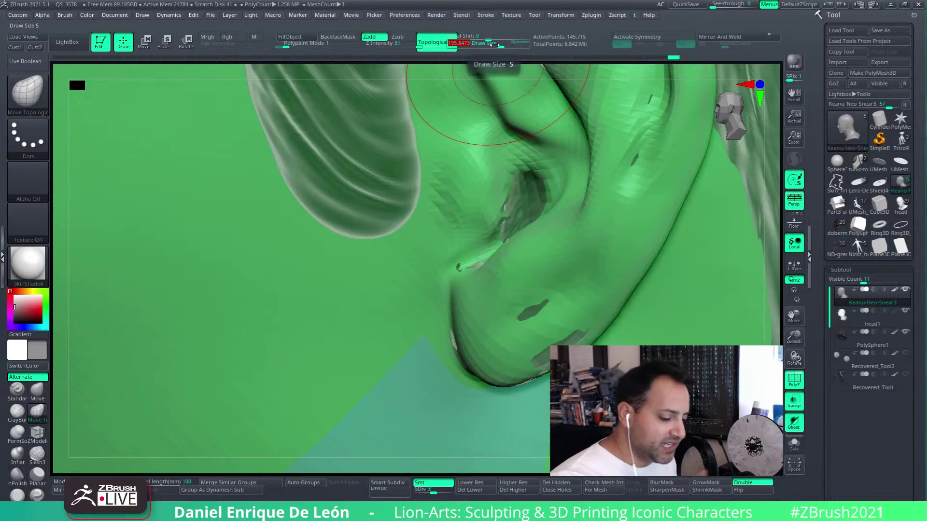
pyautogui.moveTo(493, 186); pyautogui.dragTo(521, 183, button='right')
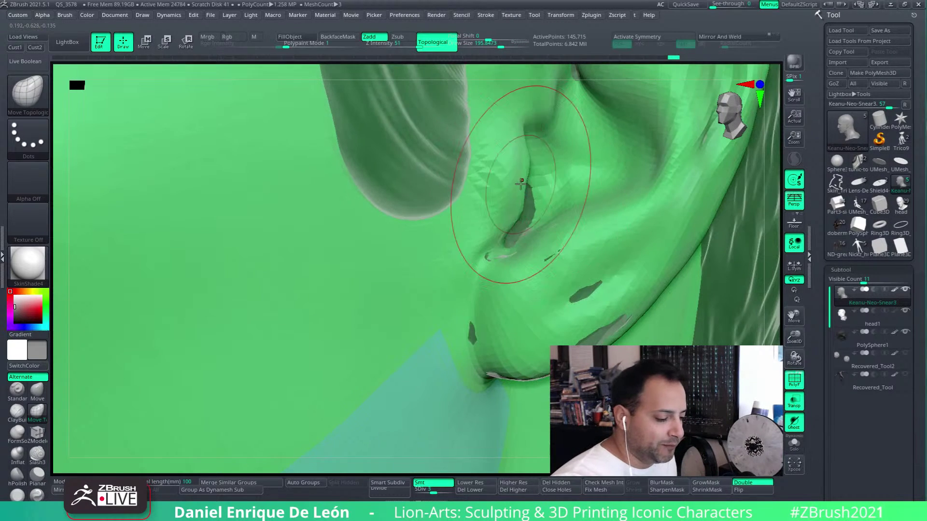
pyautogui.click(496, 44)
pyautogui.press('shift')
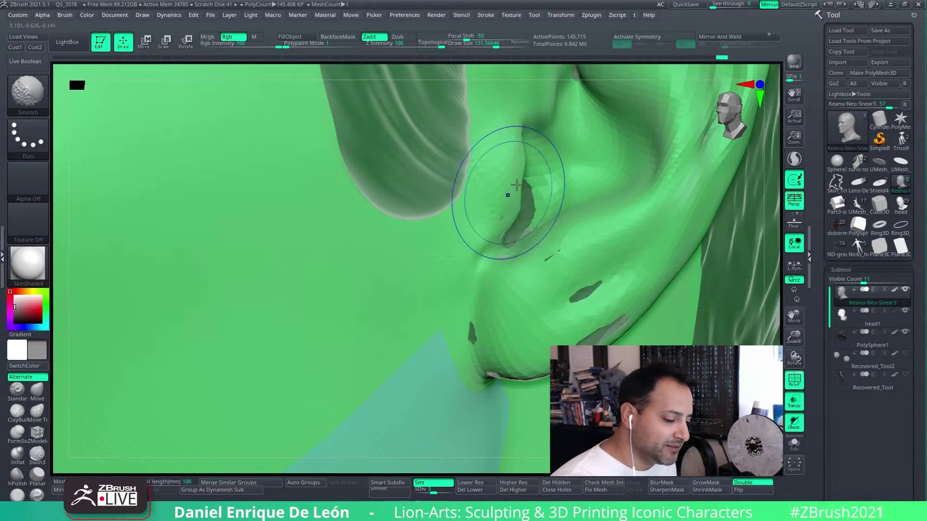
pyautogui.moveTo(517, 185); pyautogui.dragTo(556, 149, button='right')
# Step: Adjust the ear notch above the earlobe on head1, and make Keanu-Neo-Snear3 the active subtool again
pyautogui.keyDown('alt'); pyautogui.click(552, 182); pyautogui.keyUp('alt')
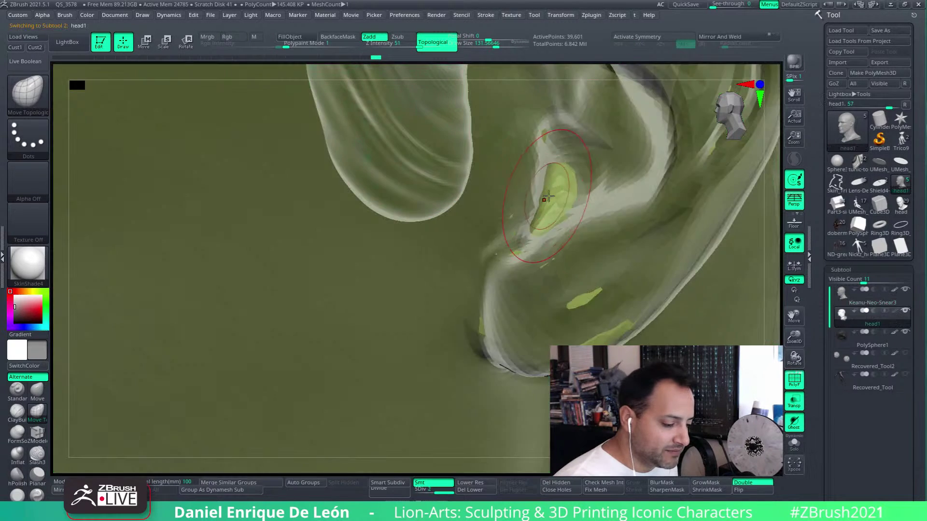
pyautogui.moveTo(554, 190); pyautogui.dragTo(562, 205)
pyautogui.keyDown('alt'); pyautogui.click(591, 264); pyautogui.keyUp('alt')
pyautogui.keyDown('alt'); pyautogui.moveTo(613, 316); pyautogui.dragTo(547, 204, button='right'); pyautogui.keyUp('alt')
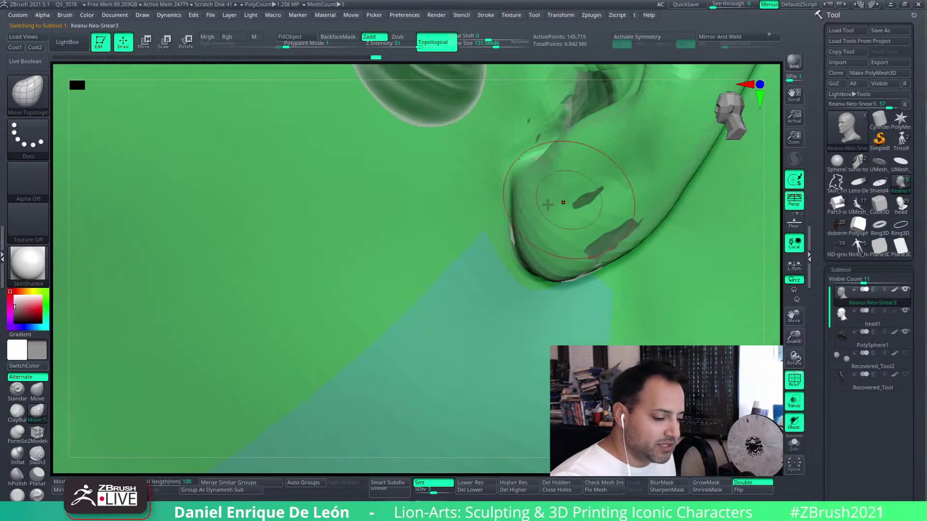
# Step: Switch to head1 and back to Keanu-Neo-Snear3 to compare the earlobe outlines from below
pyautogui.moveTo(547, 167); pyautogui.dragTo(614, 203, button='right')
pyautogui.keyDown('alt'); pyautogui.click(543, 168); pyautogui.keyUp('alt')
pyautogui.keyDown('alt'); pyautogui.click(600, 252); pyautogui.keyUp('alt')
pyautogui.keyDown('ctrl'); pyautogui.moveTo(601, 252); pyautogui.dragTo(576, 224, button='right'); pyautogui.keyUp('ctrl')
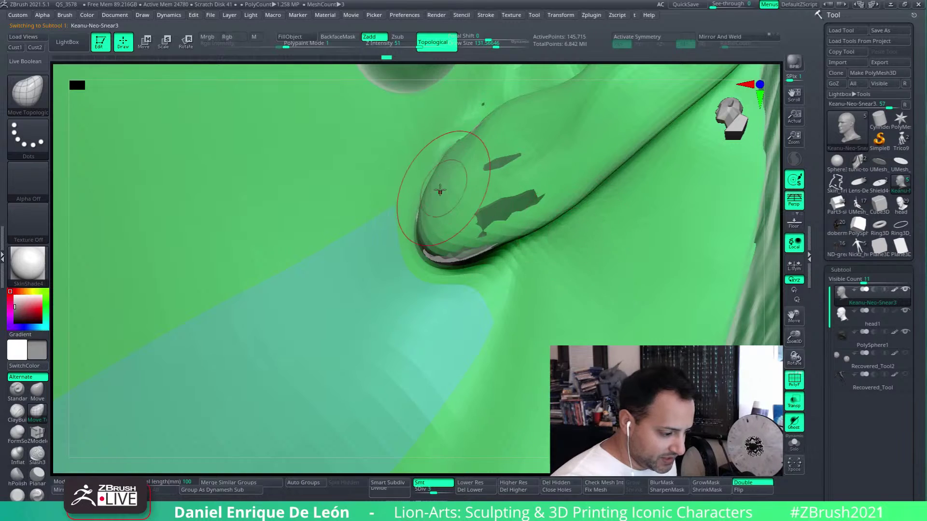
# Step: Refine the earlobe and its attachment to the jaw on Keanu-Neo-Snear3 with Move Topological, checking from several angles
pyautogui.moveTo(440, 191); pyautogui.dragTo(478, 188, button='right')
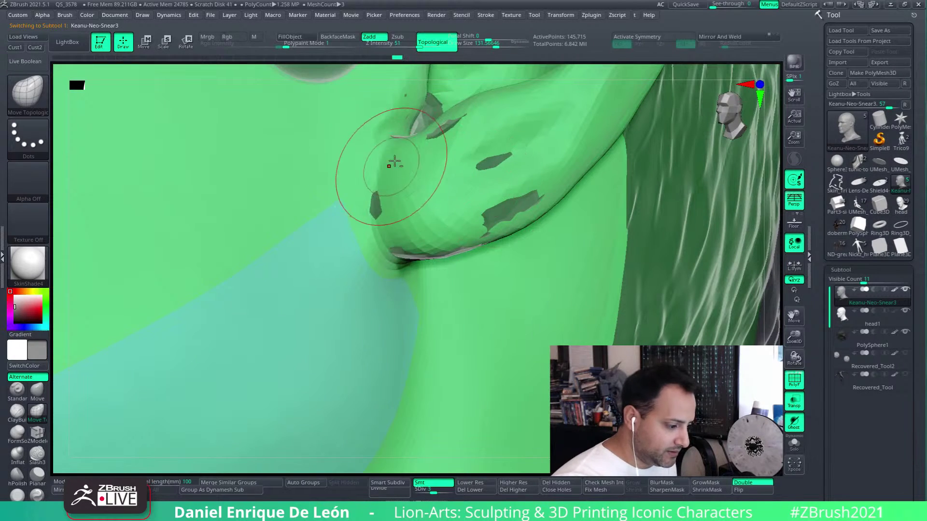
pyautogui.moveTo(536, 119)
pyautogui.keyDown('ctrl'); pyautogui.mouseDown(button='right')
pyautogui.moveTo(596, 163)
pyautogui.moveTo(599, 120)
pyautogui.moveTo(616, 143)
pyautogui.mouseUp(button='right'); pyautogui.keyUp('ctrl')
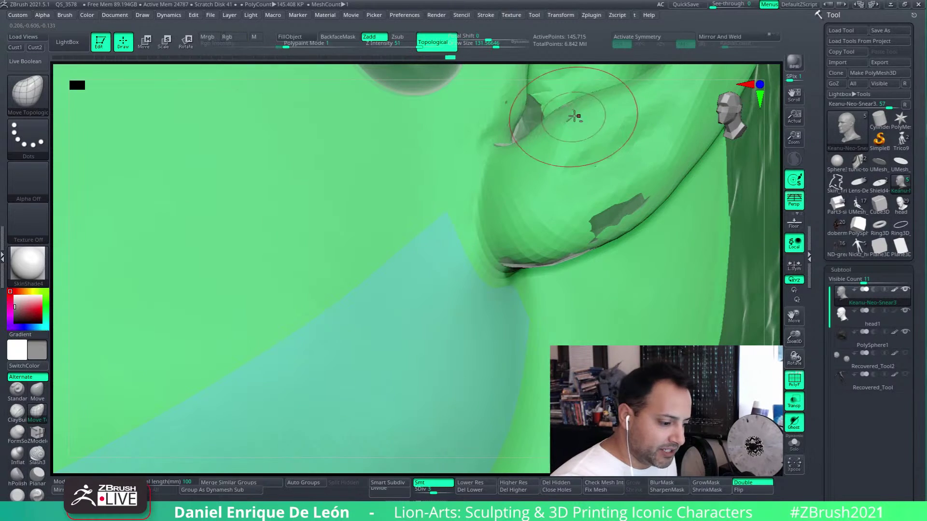
pyautogui.keyDown('ctrl'); pyautogui.moveTo(643, 175); pyautogui.dragTo(606, 195, button='right'); pyautogui.keyUp('ctrl')
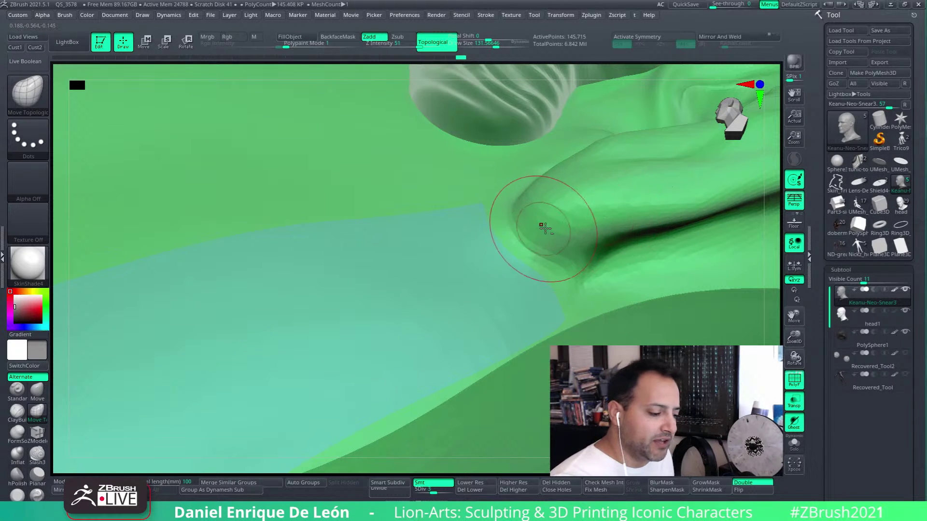
pyautogui.moveTo(543, 227)
pyautogui.mouseDown(button='right')
pyautogui.moveTo(555, 290)
pyautogui.moveTo(584, 288)
pyautogui.moveTo(591, 323)
pyautogui.moveTo(566, 296)
pyautogui.moveTo(581, 262)
pyautogui.moveTo(572, 256)
pyautogui.moveTo(590, 265)
pyautogui.moveTo(576, 257)
pyautogui.mouseUp(button='right')
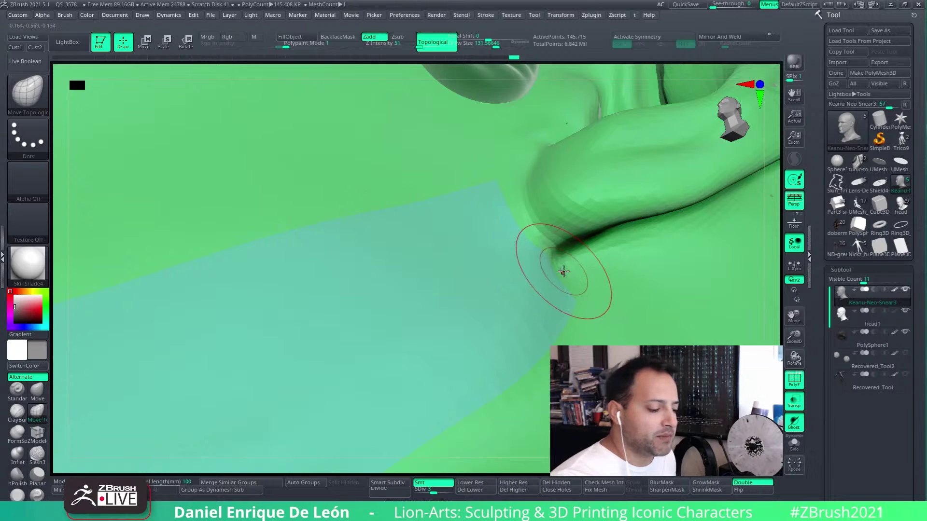
pyautogui.moveTo(564, 272)
pyautogui.mouseDown(button='right')
pyautogui.moveTo(580, 273)
pyautogui.moveTo(497, 217)
pyautogui.moveTo(502, 186)
pyautogui.mouseUp(button='right')
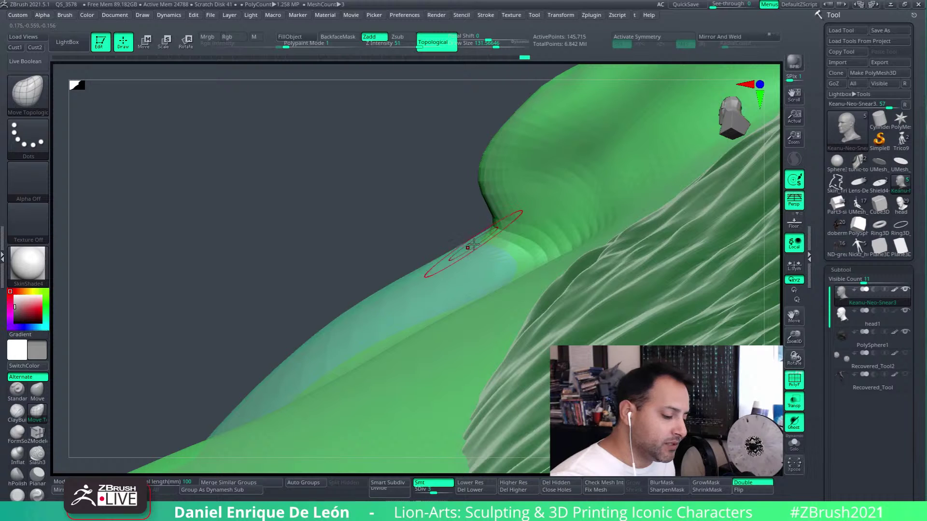
# Step: Set the Draw Size to about 236 and reshape the jaw contour in front of the earlobe, checking it from below
pyautogui.moveTo(496, 47); pyautogui.dragTo(503, 47)
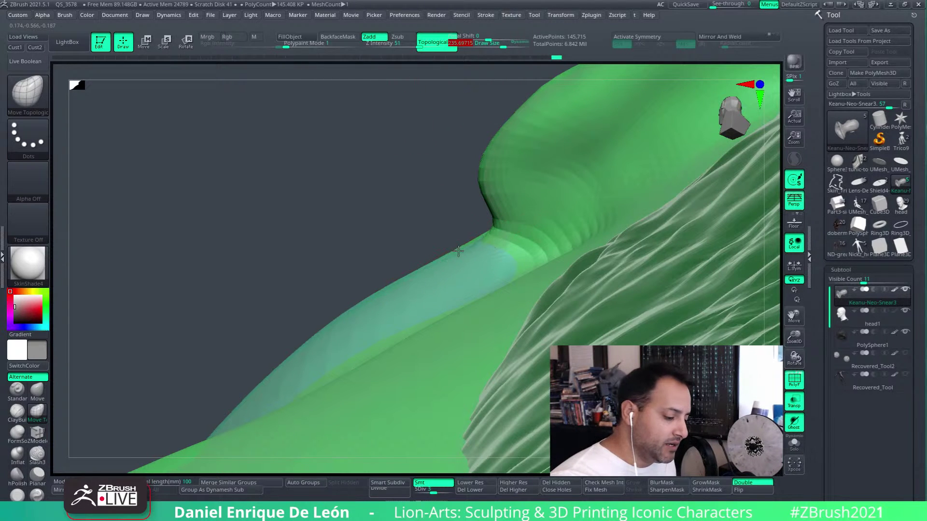
pyautogui.moveTo(433, 265)
pyautogui.mouseDown(button='right')
pyautogui.moveTo(604, 233)
pyautogui.moveTo(588, 242)
pyautogui.mouseUp(button='right')
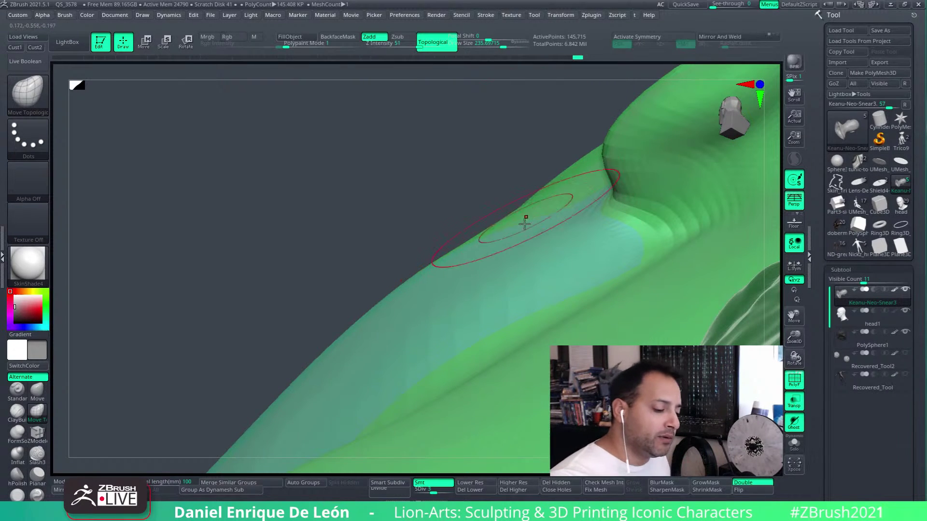
pyautogui.moveTo(525, 223)
pyautogui.mouseDown(button='right')
pyautogui.moveTo(523, 242)
pyautogui.moveTo(466, 211)
pyautogui.mouseUp(button='right')
pyautogui.moveTo(506, 243); pyautogui.dragTo(555, 207, button='right')
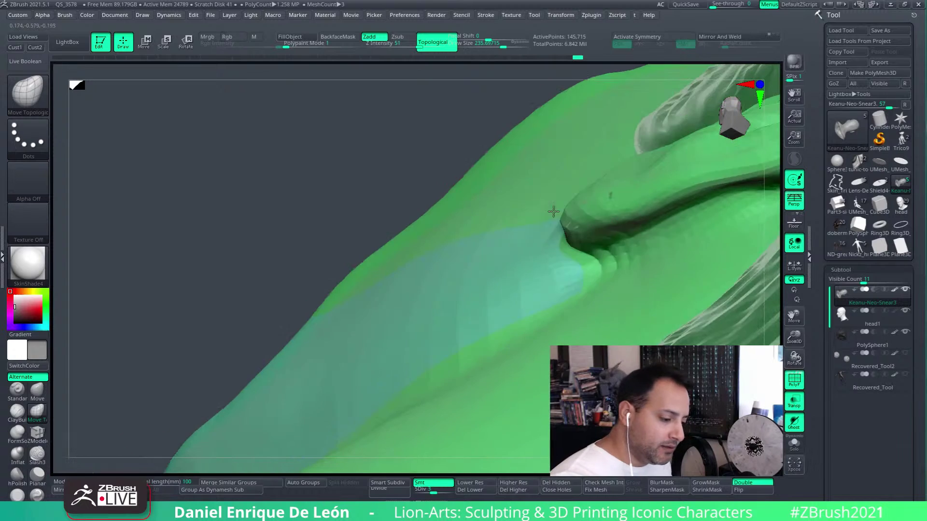
pyautogui.moveTo(534, 356)
pyautogui.mouseDown(button='right')
pyautogui.moveTo(554, 245)
pyautogui.moveTo(497, 145)
pyautogui.moveTo(546, 140)
pyautogui.mouseUp(button='right')
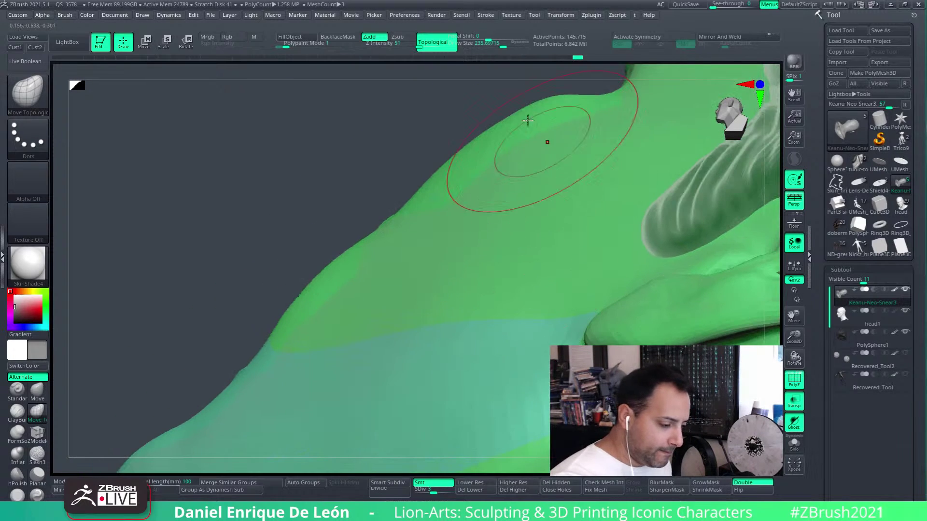
# Step: Adjust the cheek contour beside the nose with Move Topological, and reduce the Draw Size to about 155
pyautogui.moveTo(497, 269)
pyautogui.mouseDown(button='right')
pyautogui.moveTo(521, 229)
pyautogui.moveTo(465, 221)
pyautogui.moveTo(499, 268)
pyautogui.moveTo(520, 230)
pyautogui.moveTo(534, 300)
pyautogui.moveTo(534, 224)
pyautogui.moveTo(599, 242)
pyautogui.moveTo(536, 240)
pyautogui.moveTo(542, 267)
pyautogui.moveTo(532, 215)
pyautogui.moveTo(559, 207)
pyautogui.moveTo(488, 205)
pyautogui.mouseUp(button='right')
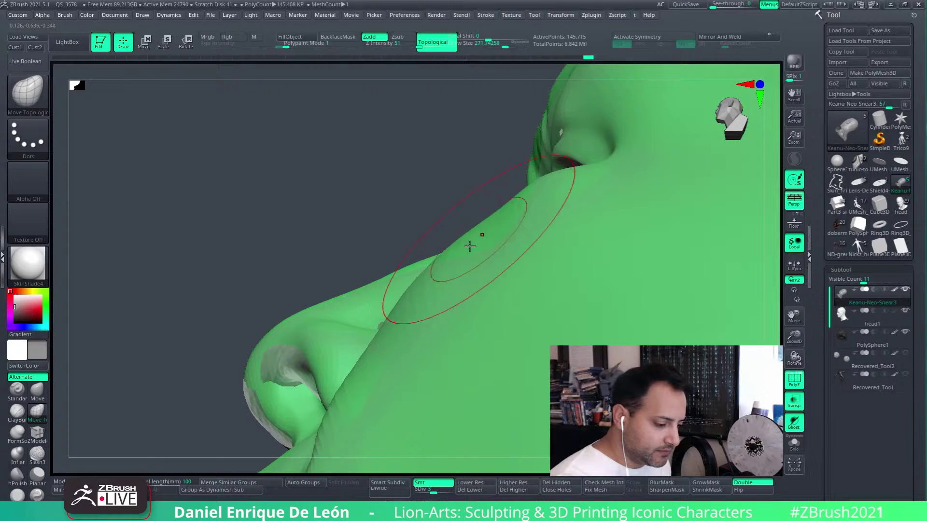
pyautogui.moveTo(462, 253)
pyautogui.mouseDown(button='right')
pyautogui.moveTo(511, 271)
pyautogui.moveTo(478, 256)
pyautogui.mouseUp(button='right')
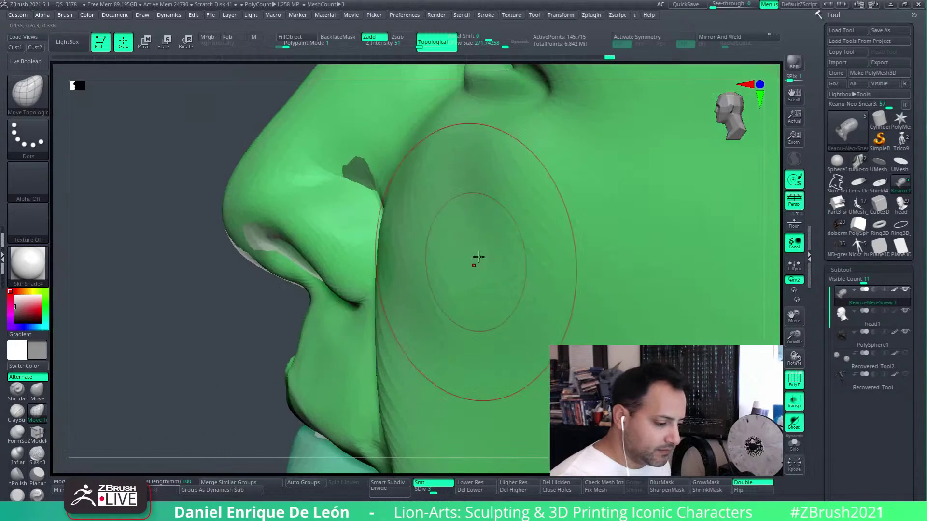
pyautogui.moveTo(413, 331); pyautogui.dragTo(397, 214, button='right')
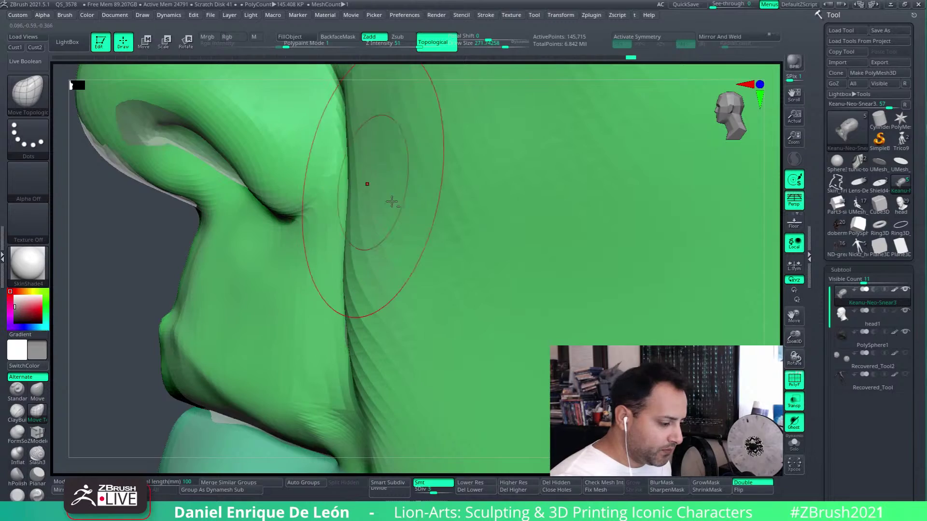
pyautogui.moveTo(368, 184); pyautogui.dragTo(617, 215, button='right')
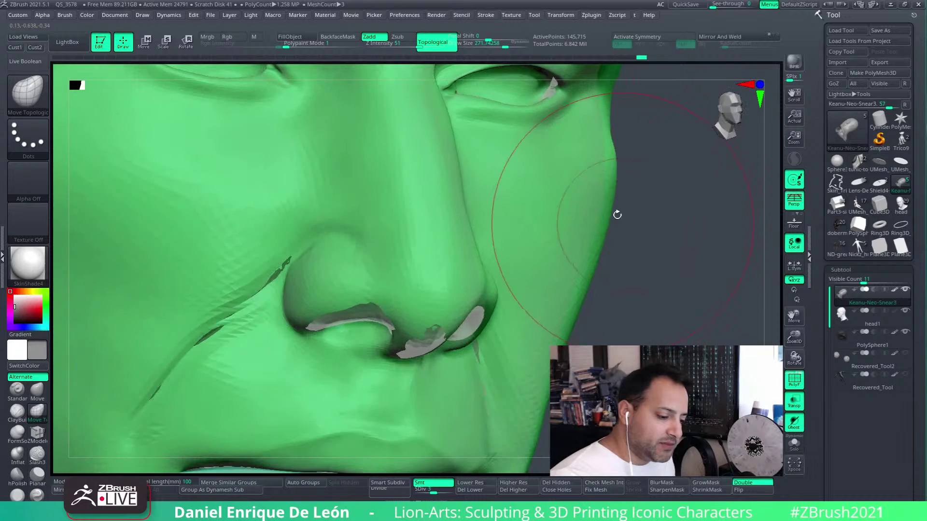
pyautogui.moveTo(506, 44); pyautogui.dragTo(498, 43)
pyautogui.keyDown('ctrl'); pyautogui.moveTo(593, 256); pyautogui.dragTo(604, 177, button='right'); pyautogui.keyUp('ctrl')
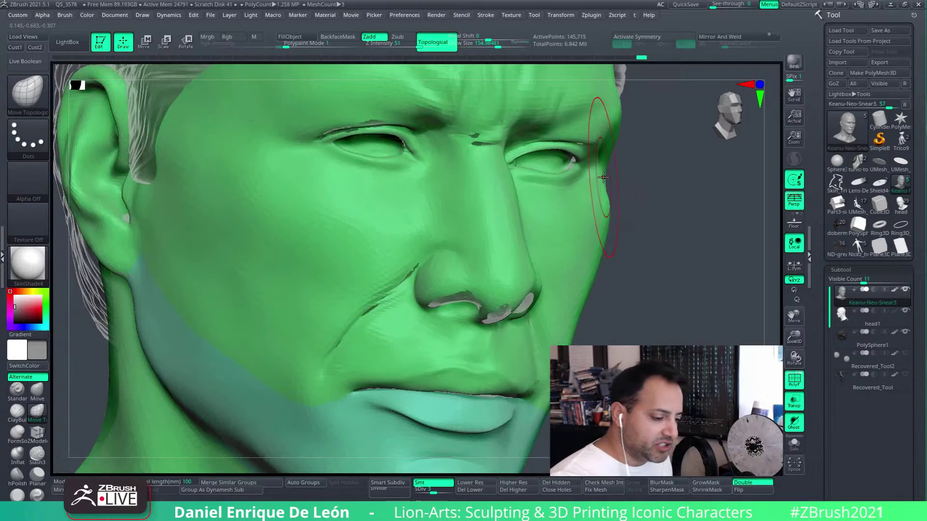
# Step: Isolate the head1 subtool, inspect it from the front and in profile, and show both heads again
pyautogui.click(840, 316)
pyautogui.click(794, 445)
pyautogui.moveTo(583, 344)
pyautogui.keyDown('ctrl'); pyautogui.mouseDown(button='right')
pyautogui.moveTo(585, 281)
pyautogui.moveTo(619, 293)
pyautogui.moveTo(636, 281)
pyautogui.moveTo(632, 300)
pyautogui.mouseUp(button='right'); pyautogui.keyUp('ctrl')
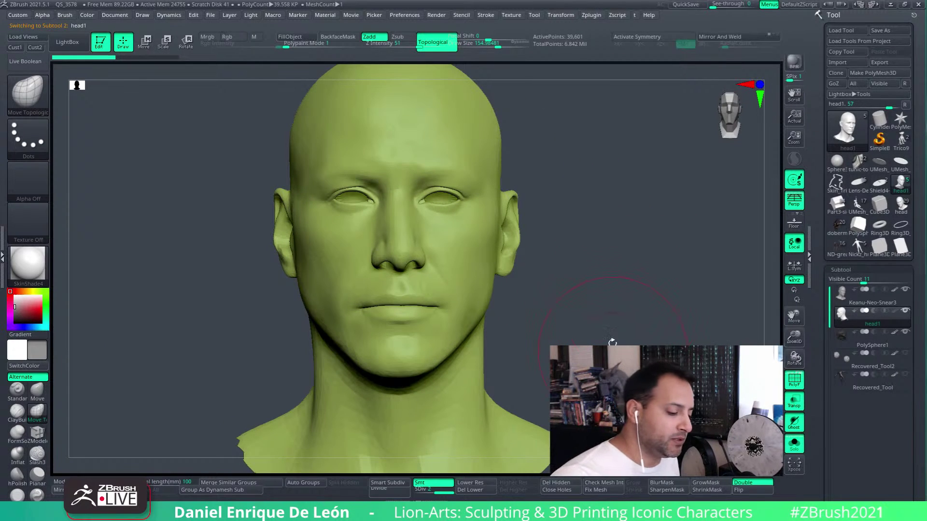
pyautogui.keyDown('ctrl'); pyautogui.moveTo(612, 342); pyautogui.dragTo(577, 296, button='right'); pyautogui.keyUp('ctrl')
pyautogui.moveTo(586, 299); pyautogui.dragTo(517, 300, button='right')
pyautogui.moveTo(518, 301); pyautogui.dragTo(574, 295, button='right')
pyautogui.moveTo(483, 293); pyautogui.dragTo(507, 312, button='right')
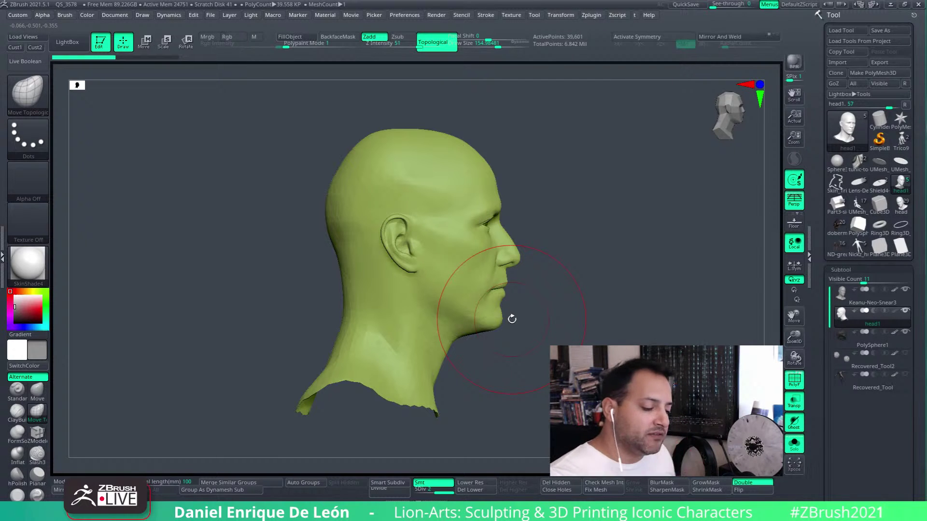
pyautogui.moveTo(511, 318); pyautogui.dragTo(539, 227, button='right')
pyautogui.click(795, 443)
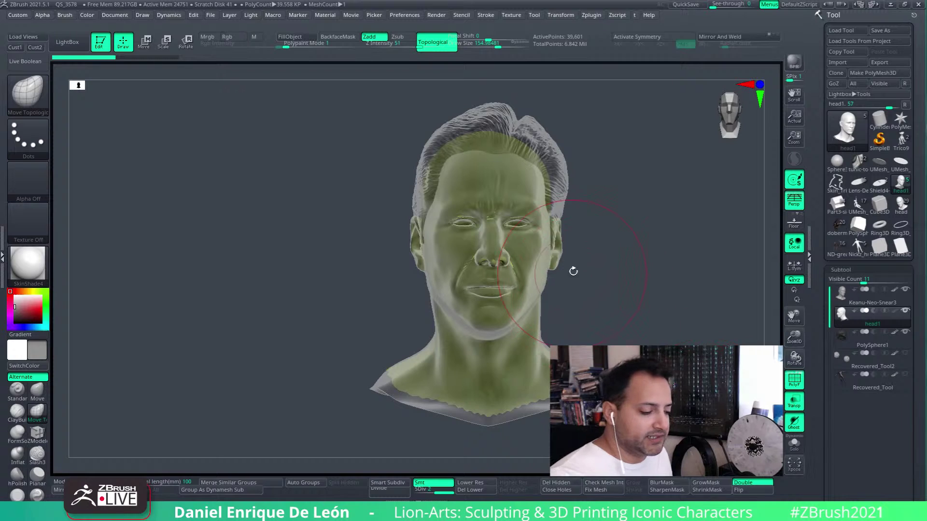
# Step: Inspect the cheek and ear from below, and raise See-through to 100 to check the Matrix reference photo
pyautogui.moveTo(573, 272); pyautogui.dragTo(540, 251)
pyautogui.keyDown('ctrl'); pyautogui.moveTo(541, 252); pyautogui.dragTo(516, 271, button='right'); pyautogui.keyUp('ctrl')
pyautogui.moveTo(515, 232)
pyautogui.keyDown('ctrl'); pyautogui.mouseDown(button='right')
pyautogui.moveTo(523, 270)
pyautogui.moveTo(571, 221)
pyautogui.moveTo(564, 258)
pyautogui.mouseUp(button='right'); pyautogui.keyUp('ctrl')
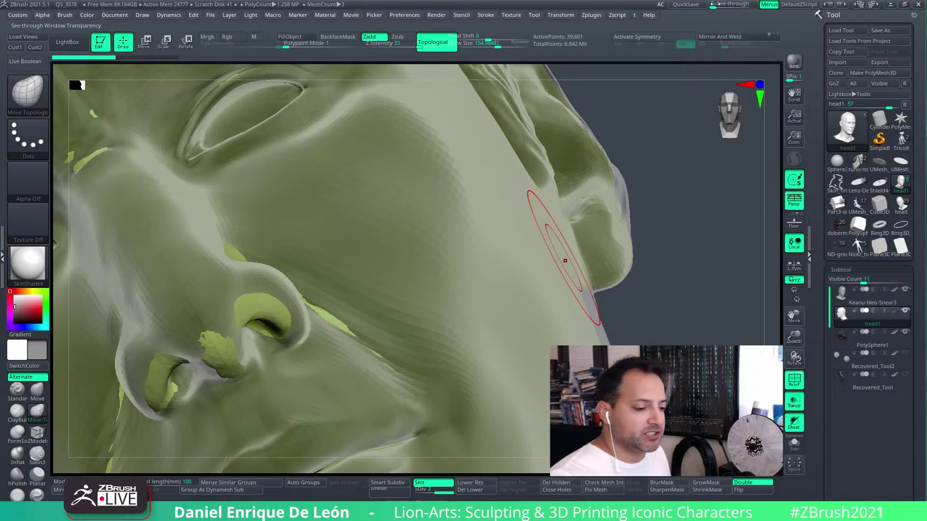
pyautogui.moveTo(715, 4); pyautogui.dragTo(756, 2)
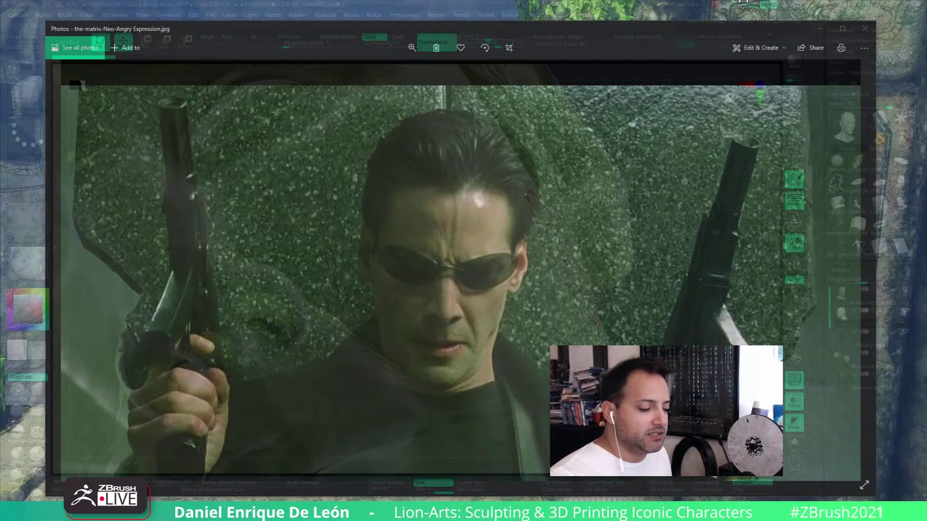
pyautogui.click(744, 2)
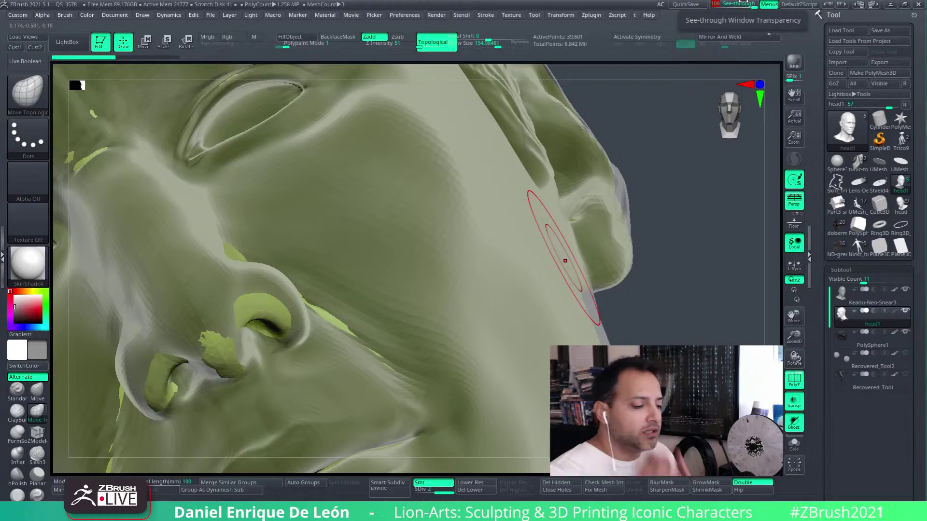
# Step: Compare the head with the Matrix reference photo at different transparencies, return See-through to 0 and inspect the cheek and jaw
pyautogui.click(742, 3)
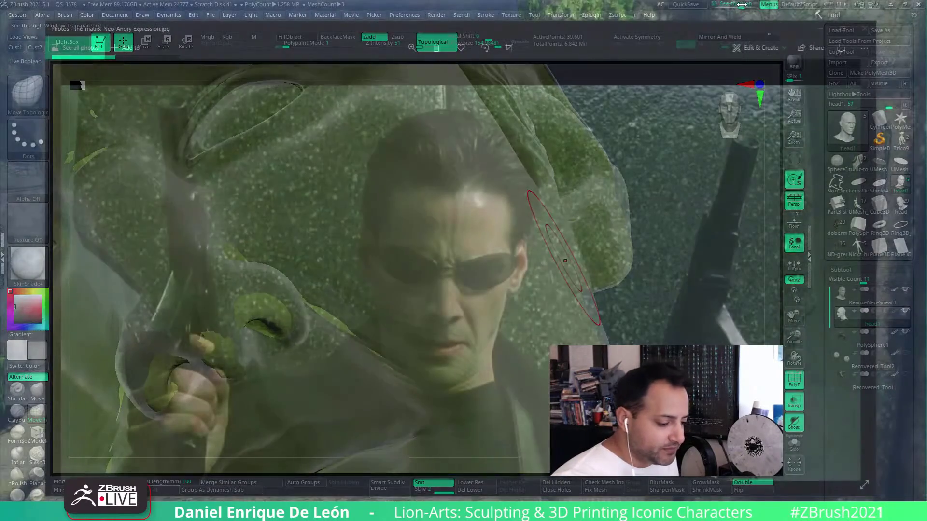
pyautogui.moveTo(742, 4); pyautogui.dragTo(746, 4)
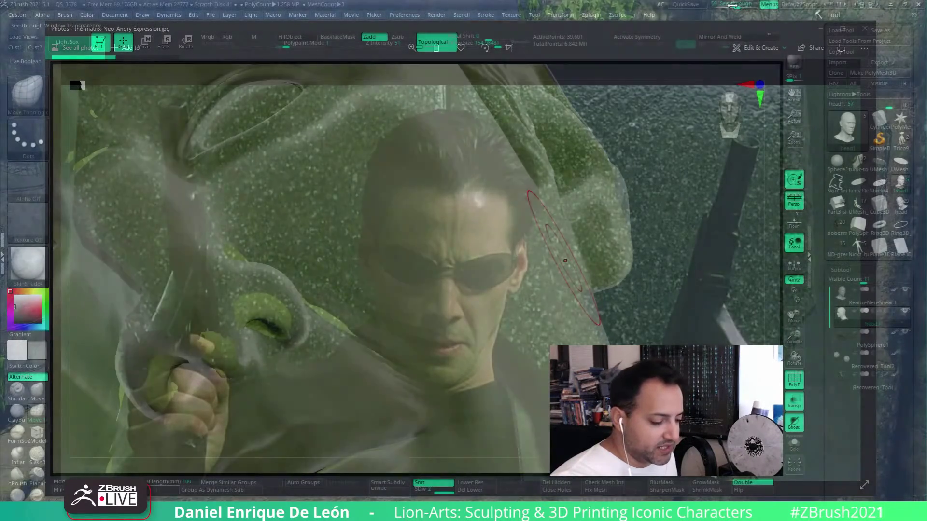
pyautogui.click(743, 3)
pyautogui.moveTo(534, 306)
pyautogui.mouseDown()
pyautogui.moveTo(569, 290)
pyautogui.moveTo(598, 316)
pyautogui.moveTo(499, 285)
pyautogui.moveTo(550, 305)
pyautogui.mouseUp()
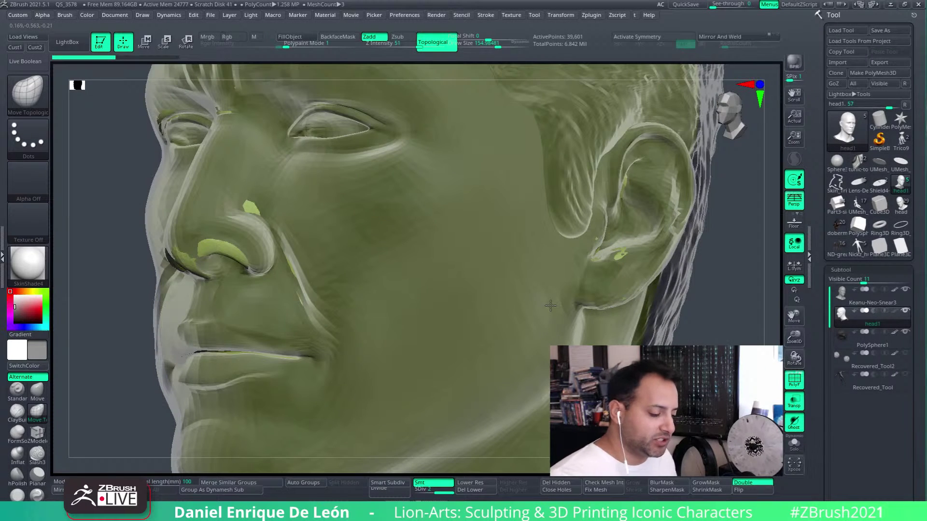
pyautogui.keyDown('alt'); pyautogui.moveTo(738, 309); pyautogui.dragTo(807, 291); pyautogui.keyUp('alt')
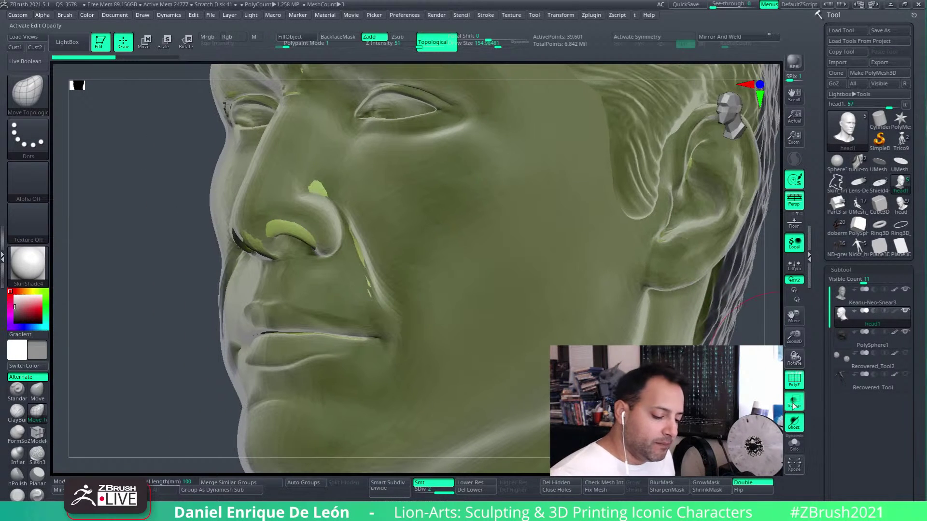
# Step: Make Keanu-Neo-Snear3 the active subtool, set the Draw Size to about 219 and bring its cheek into close view
pyautogui.keyDown('alt'); pyautogui.click(555, 263); pyautogui.keyUp('alt')
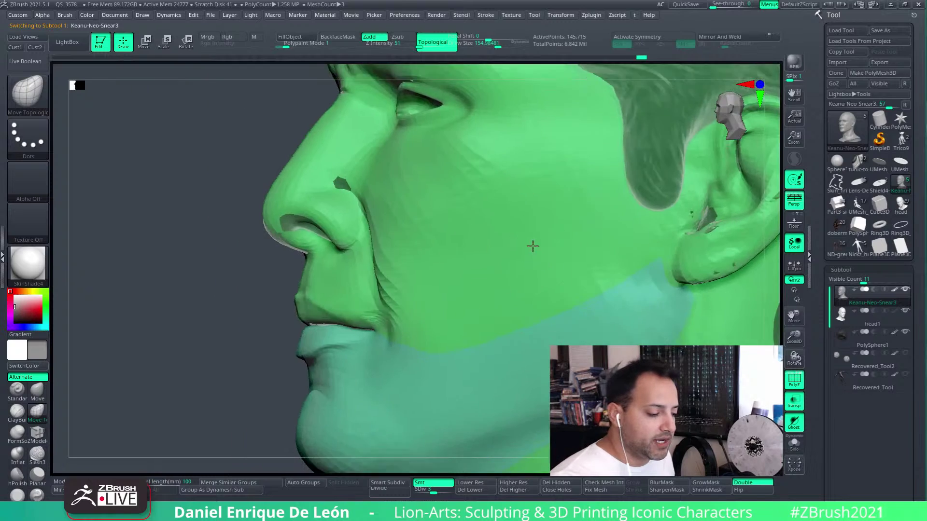
pyautogui.moveTo(533, 247)
pyautogui.mouseDown(button='right')
pyautogui.moveTo(499, 222)
pyautogui.moveTo(517, 309)
pyautogui.moveTo(507, 315)
pyautogui.moveTo(511, 188)
pyautogui.moveTo(473, 233)
pyautogui.mouseUp(button='right')
pyautogui.moveTo(498, 46); pyautogui.dragTo(502, 46)
pyautogui.keyDown('ctrl'); pyautogui.moveTo(470, 189); pyautogui.dragTo(490, 292, button='right'); pyautogui.keyUp('ctrl')
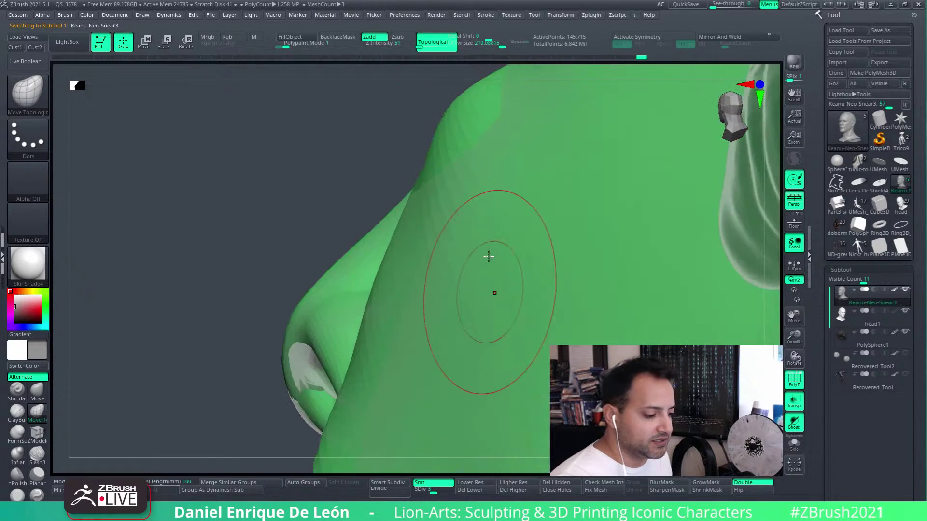
pyautogui.moveTo(489, 256)
pyautogui.mouseDown(button='right')
pyautogui.moveTo(513, 245)
pyautogui.moveTo(491, 250)
pyautogui.mouseUp(button='right')
# Step: Compare the cheek surfaces by switching to the head1 subtool and back to Keanu-Neo-Snear3
pyautogui.click(837, 318)
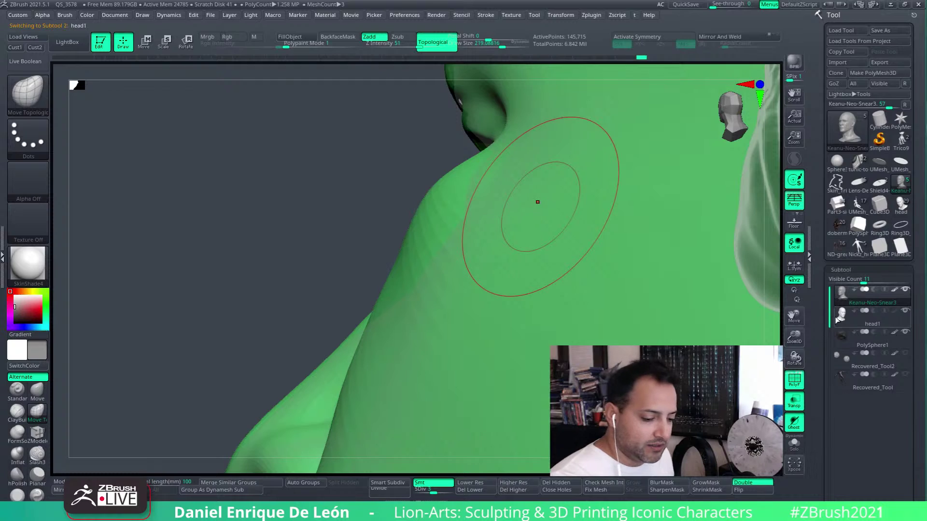
pyautogui.moveTo(537, 202); pyautogui.dragTo(555, 240, button='right')
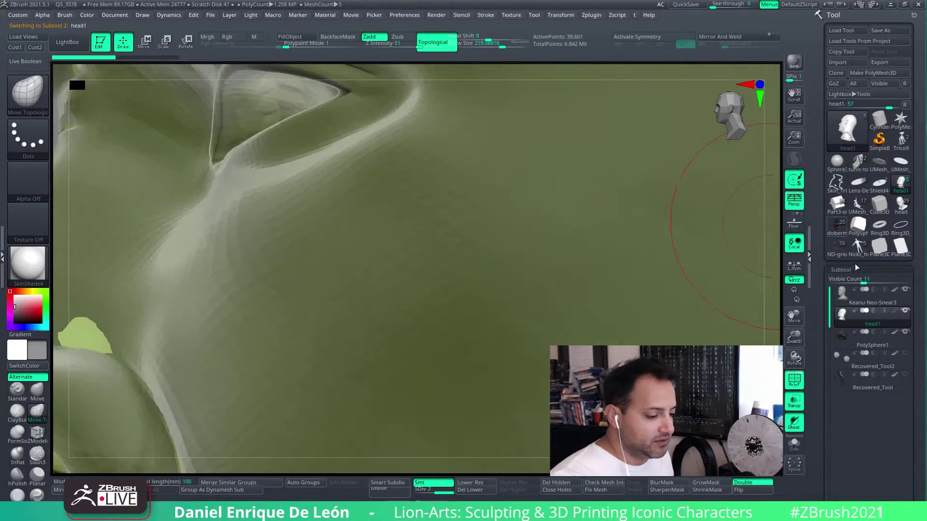
pyautogui.click(847, 296)
pyautogui.moveTo(651, 248); pyautogui.dragTo(416, 265, button='right')
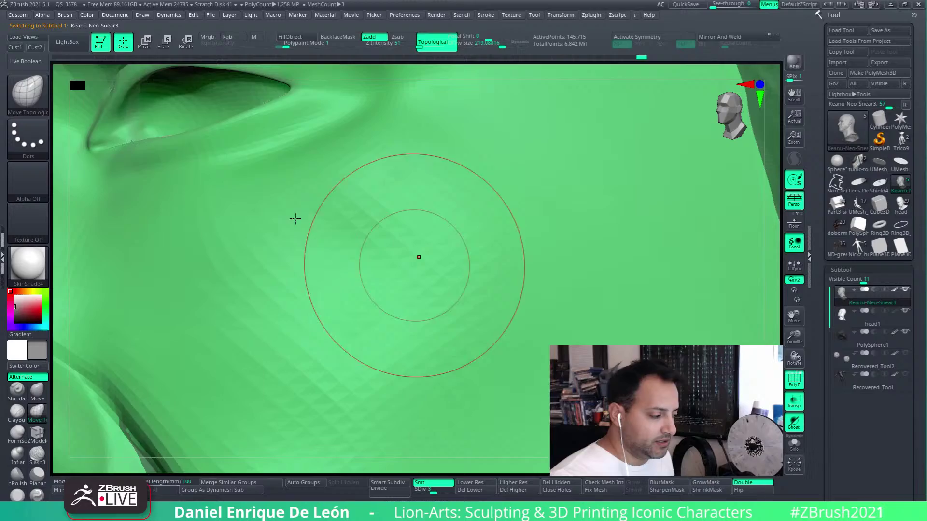
# Step: Recall the stored Cust1 view of the head and raise See-through to 63 over the reference photo
pyautogui.click(16, 48)
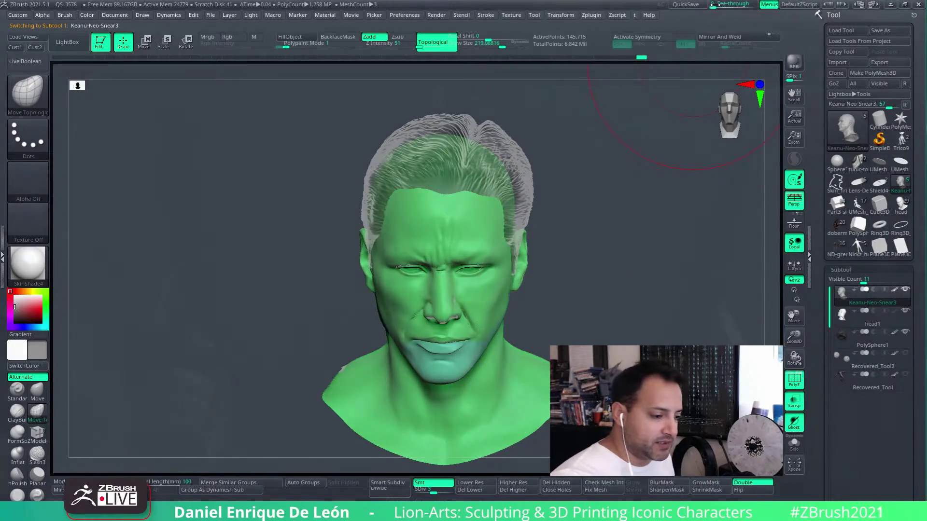
pyautogui.moveTo(714, 5); pyautogui.dragTo(739, 17)
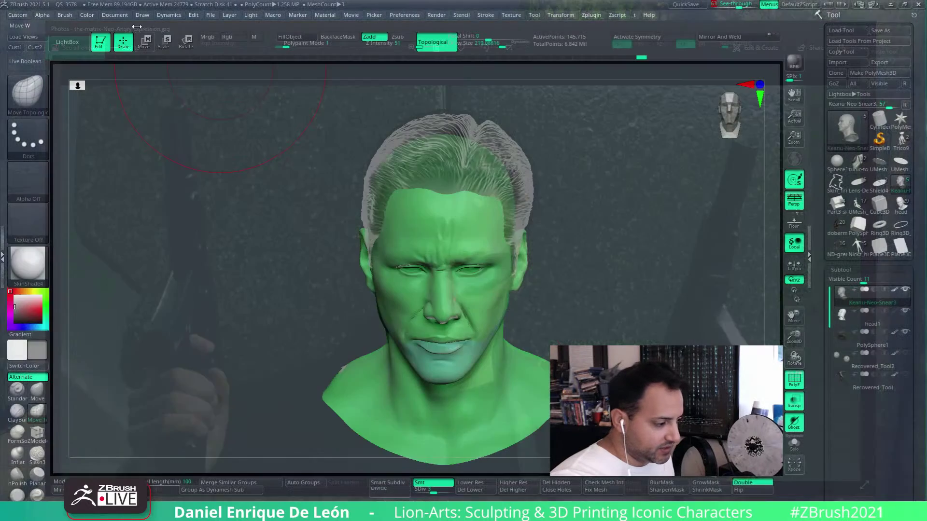
# Step: Clear the stored ZAppLink view and store the current front view of the head as Cust1
pyautogui.click(121, 16)
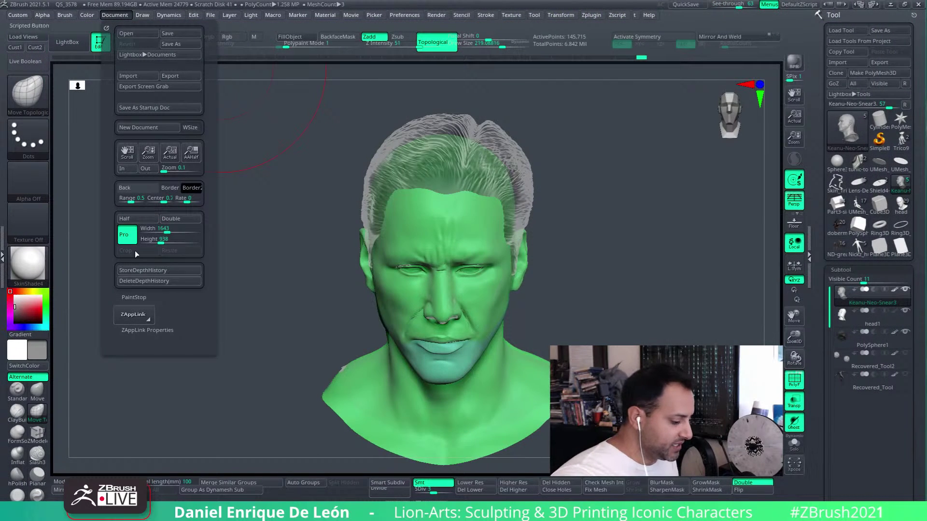
pyautogui.click(115, 16)
pyautogui.click(172, 330)
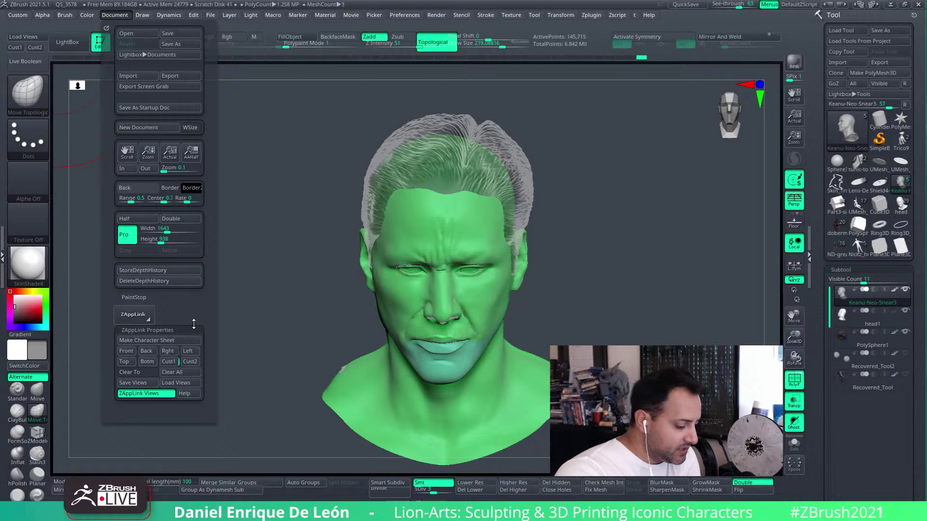
pyautogui.click(145, 373)
pyautogui.click(167, 362)
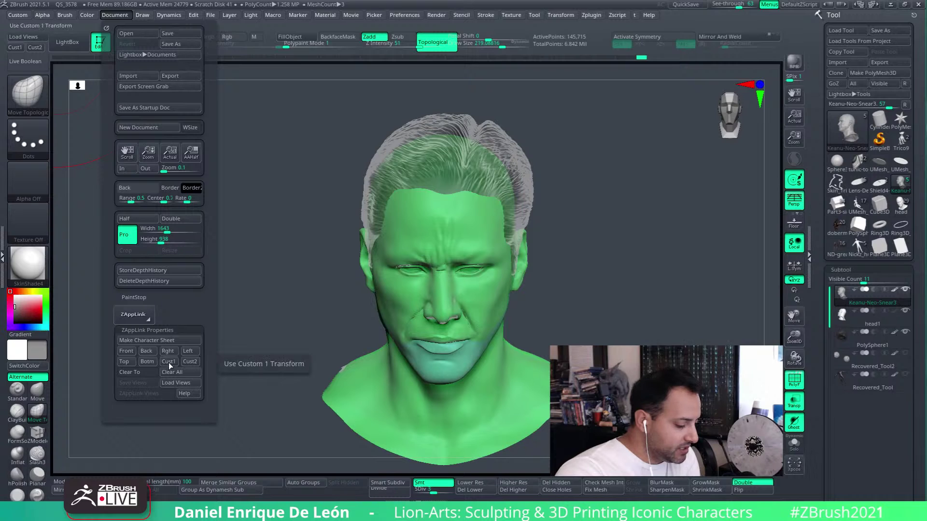
# Step: Rotate the head slightly to line its face up with the Neo reference photo showing through
pyautogui.click(733, 5)
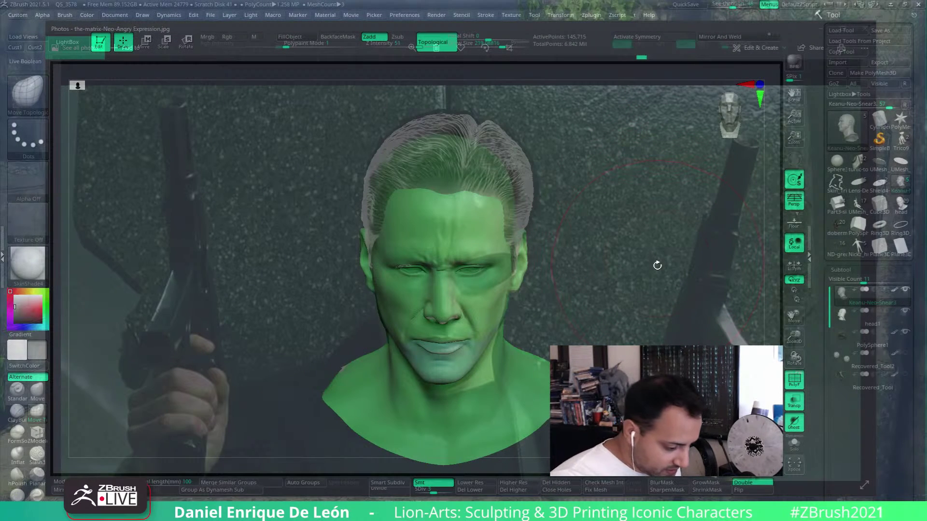
pyautogui.moveTo(659, 266); pyautogui.dragTo(659, 269)
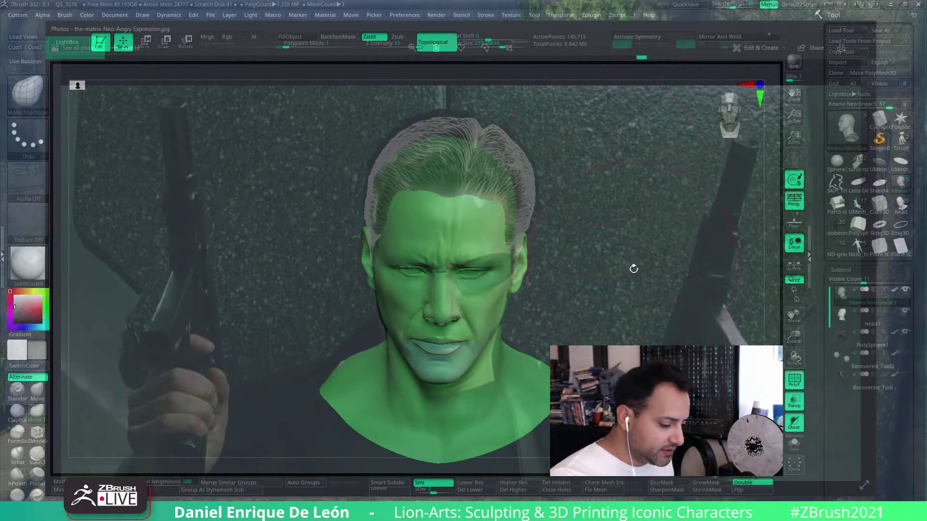
pyautogui.moveTo(632, 276); pyautogui.dragTo(629, 279)
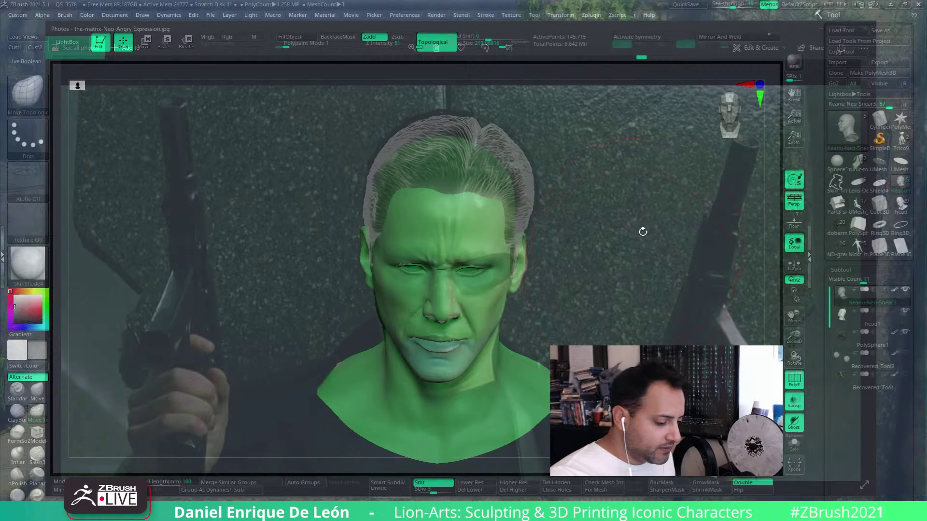
# Step: Isolate the head1 subtool and fine-tune its rotation against the face in the reference photo
pyautogui.click(839, 322)
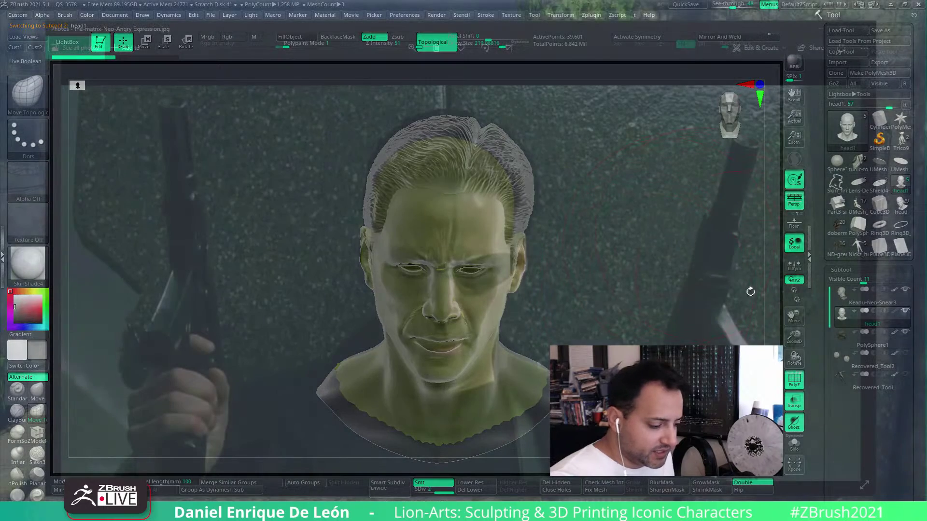
pyautogui.click(794, 444)
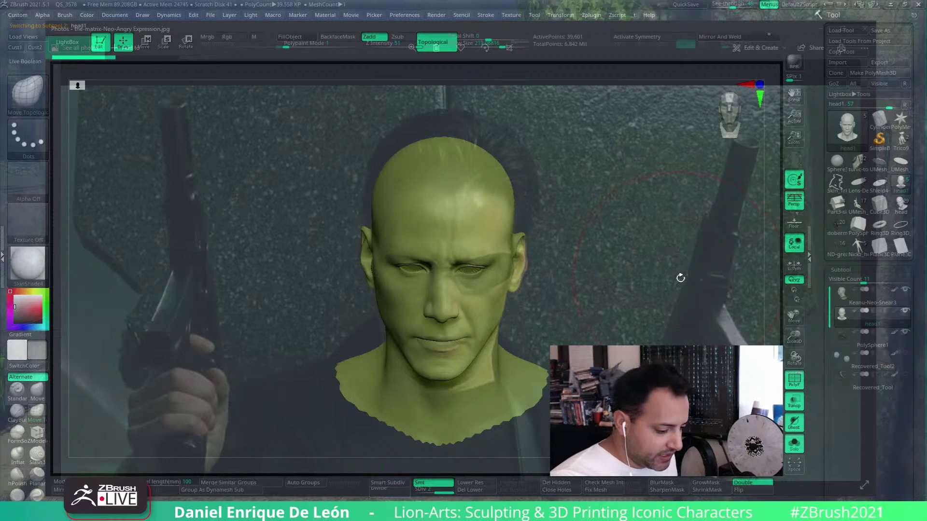
pyautogui.moveTo(681, 278); pyautogui.dragTo(682, 280)
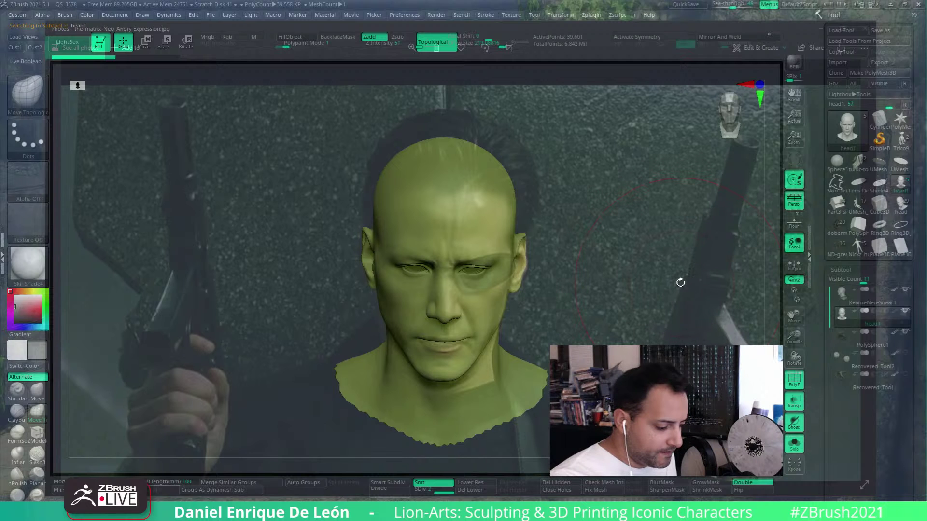
pyautogui.moveTo(679, 284); pyautogui.dragTo(679, 284)
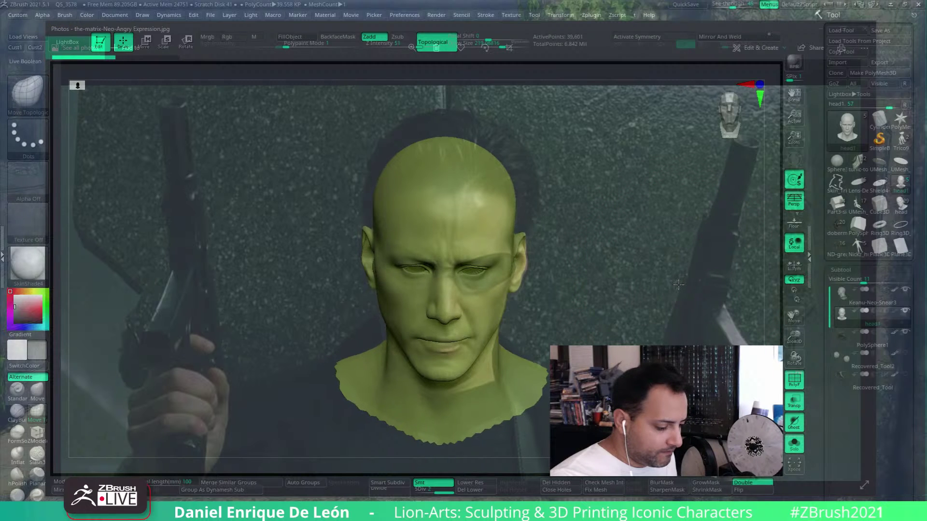
# Step: Make Keanu-Neo-Snear3 the active subtool again and set See-through to 41
pyautogui.moveTo(738, 4)
pyautogui.mouseDown()
pyautogui.moveTo(730, 4)
pyautogui.moveTo(758, 5)
pyautogui.moveTo(724, 4)
pyautogui.moveTo(739, 4)
pyautogui.moveTo(733, 14)
pyautogui.moveTo(729, 4)
pyautogui.moveTo(744, 4)
pyautogui.moveTo(729, 5)
pyautogui.moveTo(735, 9)
pyautogui.mouseUp()
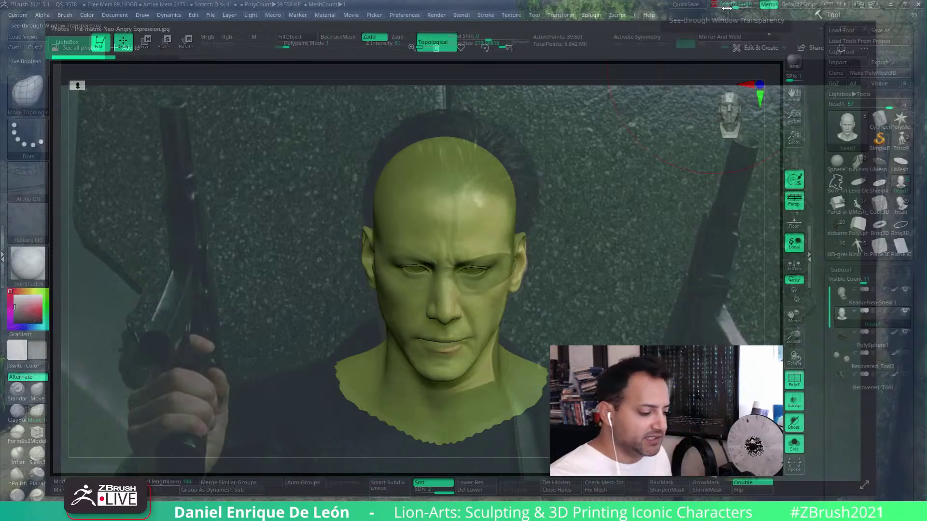
pyautogui.moveTo(727, 9)
pyautogui.mouseDown()
pyautogui.moveTo(752, 8)
pyautogui.moveTo(720, 7)
pyautogui.moveTo(765, 27)
pyautogui.moveTo(711, 25)
pyautogui.moveTo(757, 29)
pyautogui.moveTo(722, 30)
pyautogui.moveTo(754, 29)
pyautogui.moveTo(730, 30)
pyautogui.mouseUp()
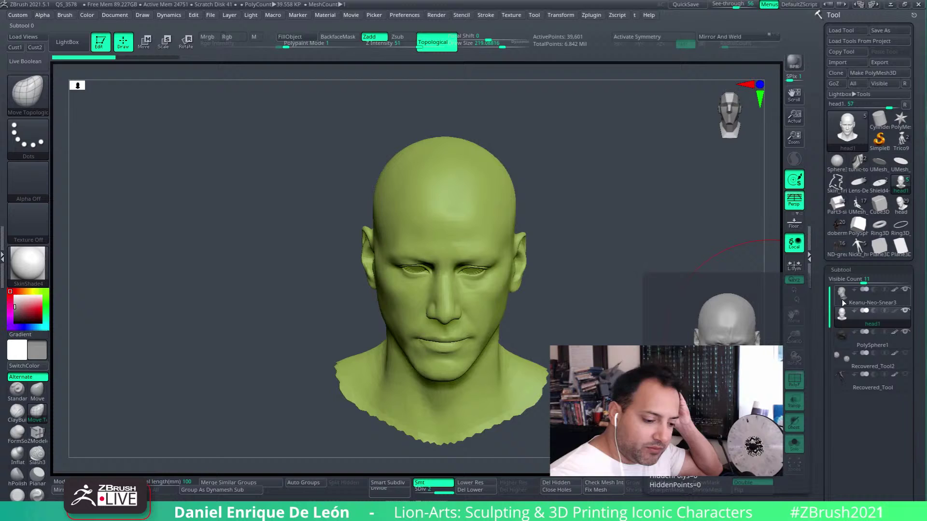
pyautogui.click(842, 304)
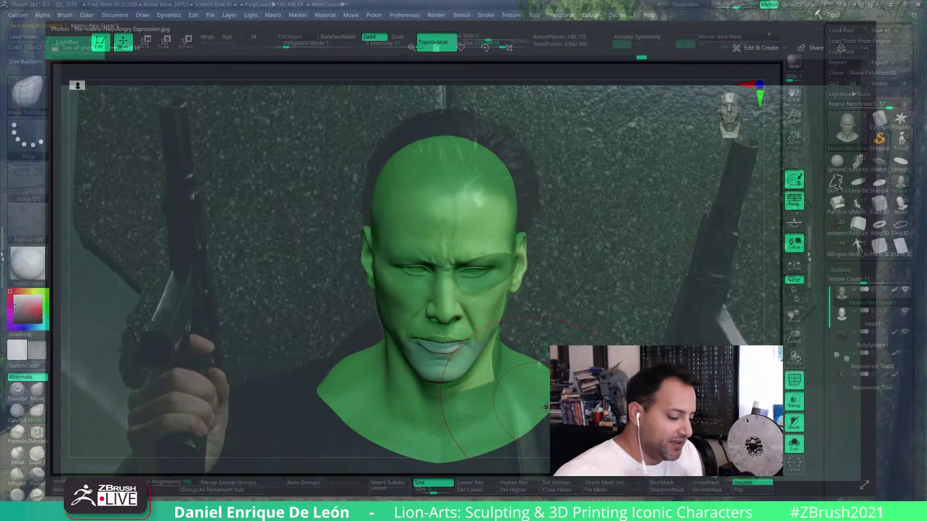
pyautogui.moveTo(735, 6); pyautogui.dragTo(722, 24)
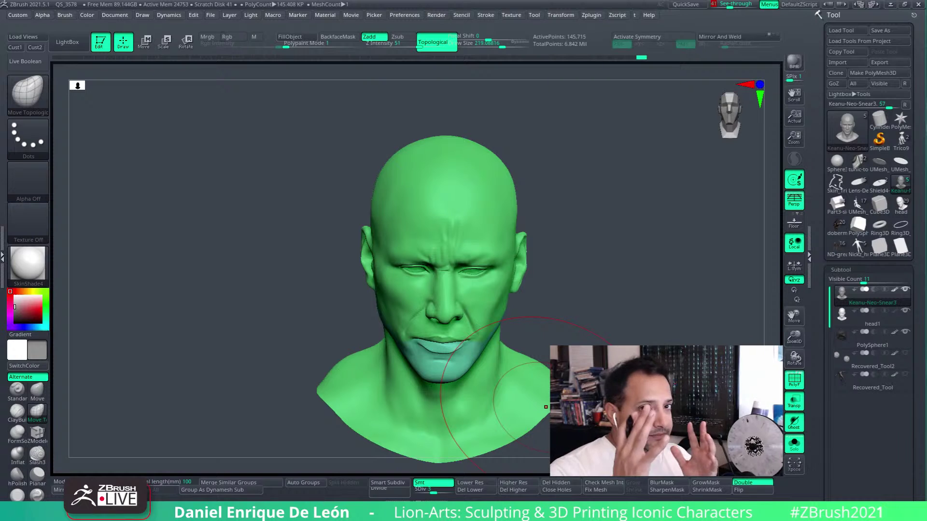
pyautogui.click(116, 15)
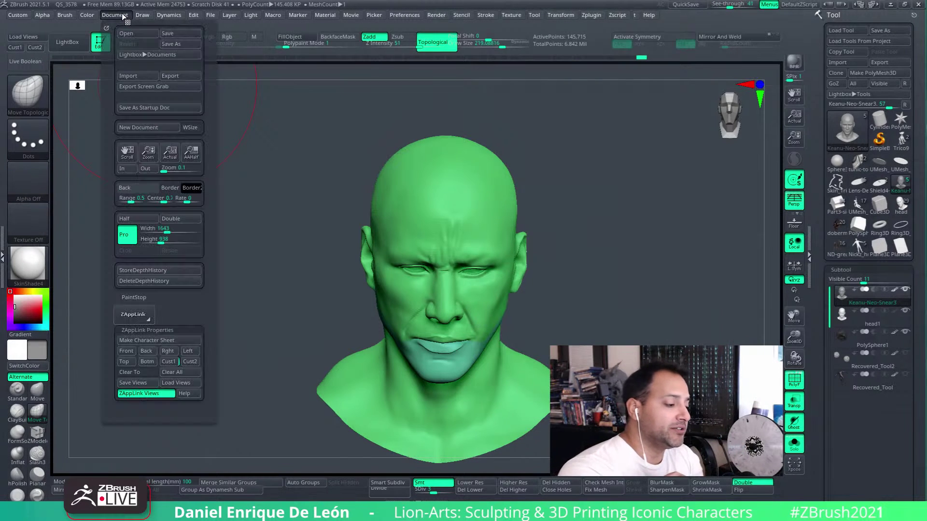
pyautogui.click(144, 384)
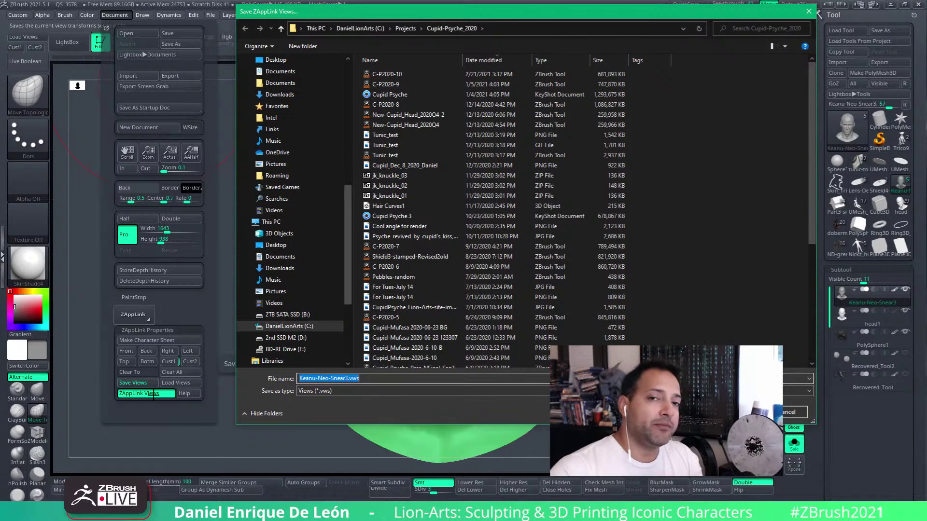
pyautogui.click(794, 412)
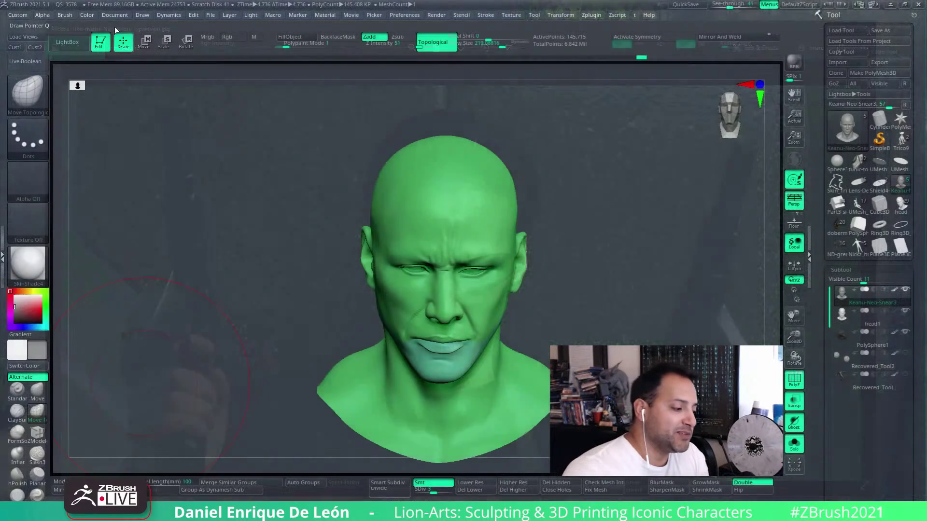
# Step: Save the ZAppLink views as Keanu-Neo-Snear3.vws in the Cupid-Psyche_2020 folder
pyautogui.click(115, 15)
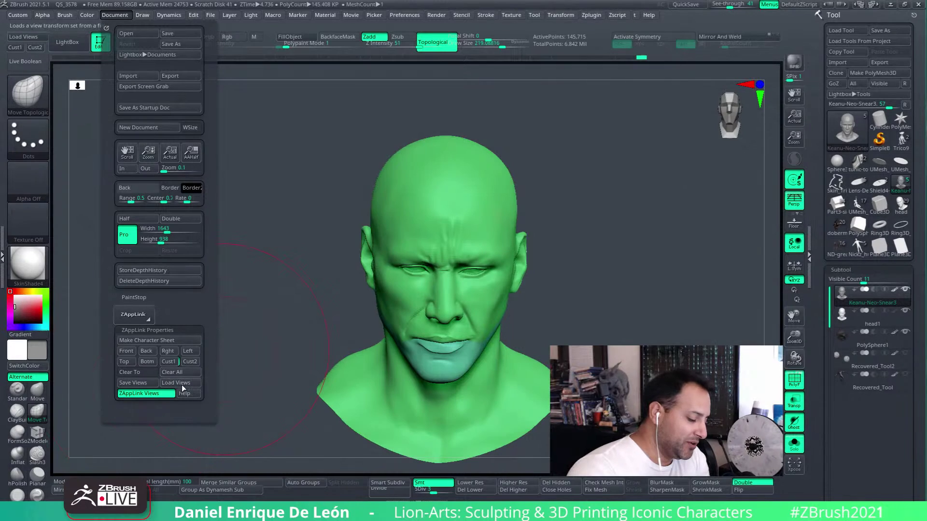
pyautogui.click(148, 383)
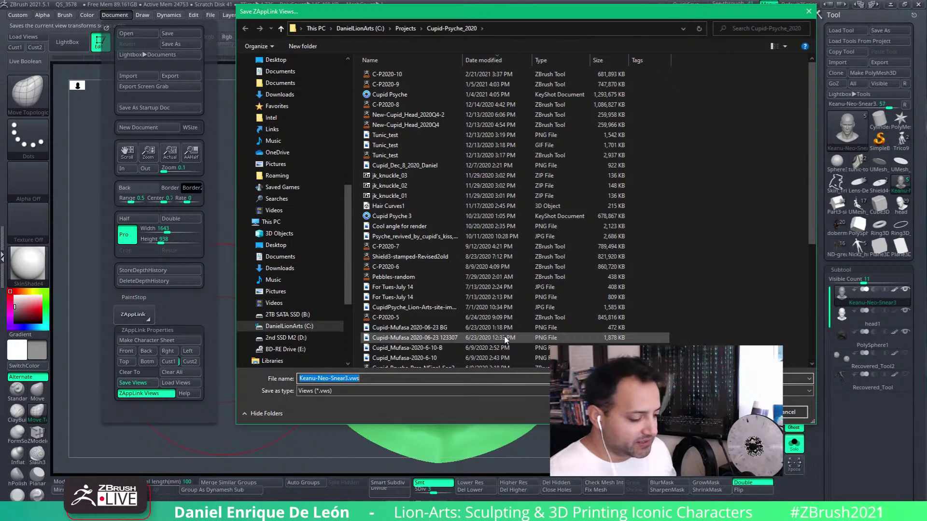
pyautogui.press('End')
pyautogui.press('Left')
pyautogui.press('Left')
pyautogui.press('Left')
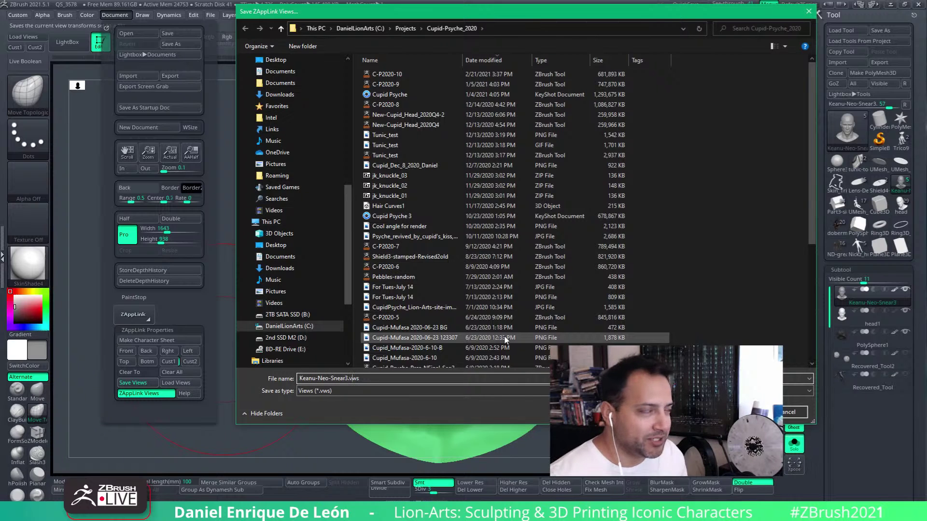
pyautogui.press('End')
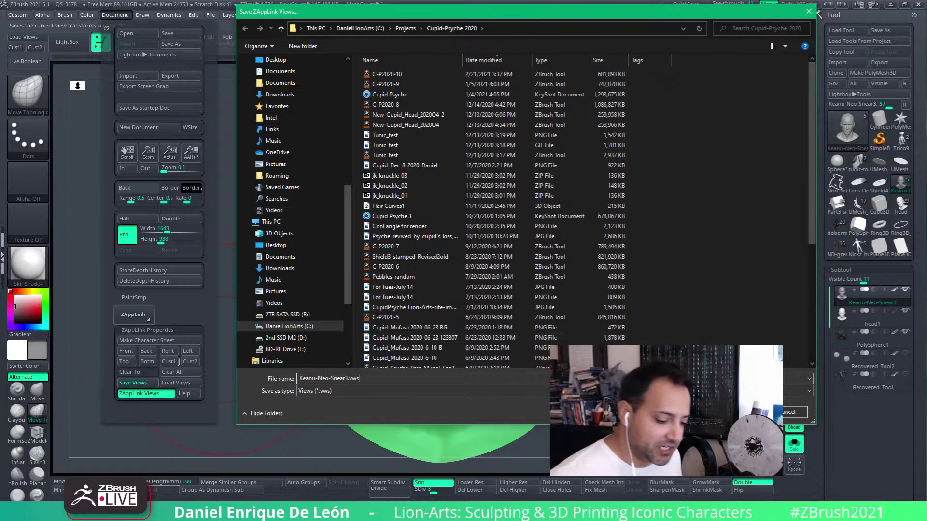
pyautogui.press('Return')
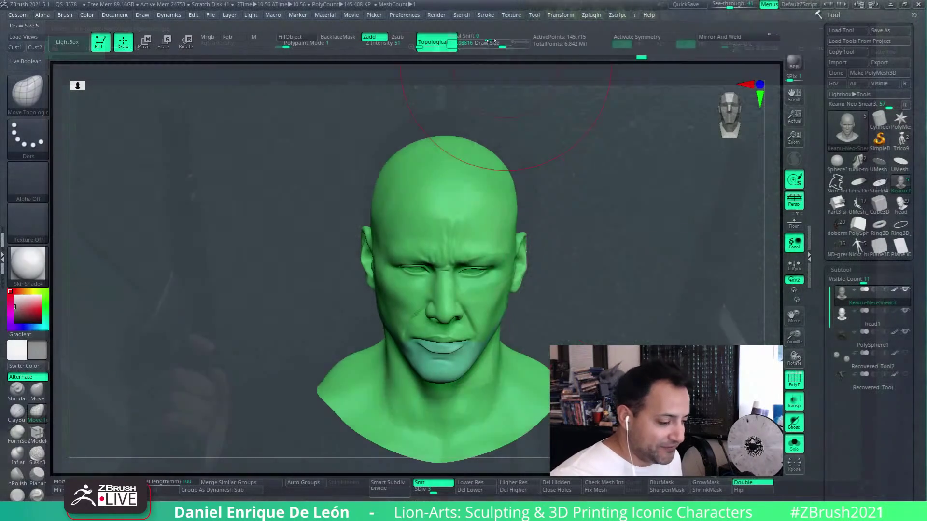
# Step: Reduce the Draw Size to about 155 and check the Neo head against the reference photo with See-through at 41
pyautogui.click(498, 47)
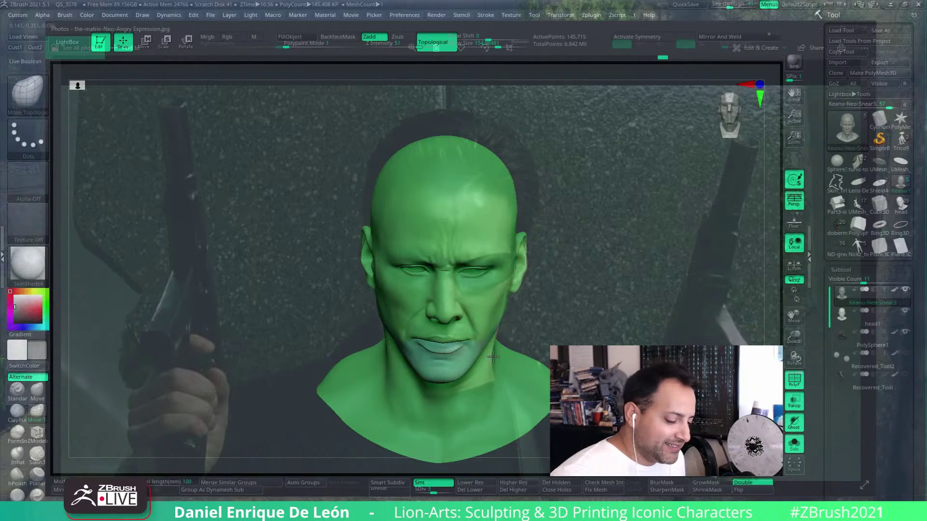
pyautogui.click(725, 3)
pyautogui.click(724, 4)
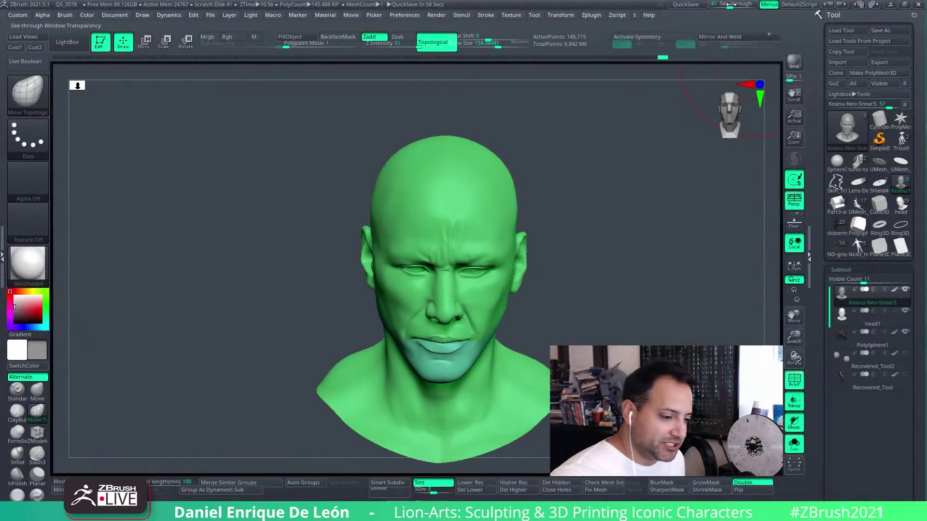
# Step: Compare the head's mouth and jaw with the reference photo through See-through, and return See-through to 0
pyautogui.moveTo(730, 4)
pyautogui.mouseDown()
pyautogui.moveTo(759, 3)
pyautogui.moveTo(717, 5)
pyautogui.moveTo(755, 6)
pyautogui.moveTo(724, 6)
pyautogui.moveTo(746, 15)
pyautogui.moveTo(730, 13)
pyautogui.mouseUp()
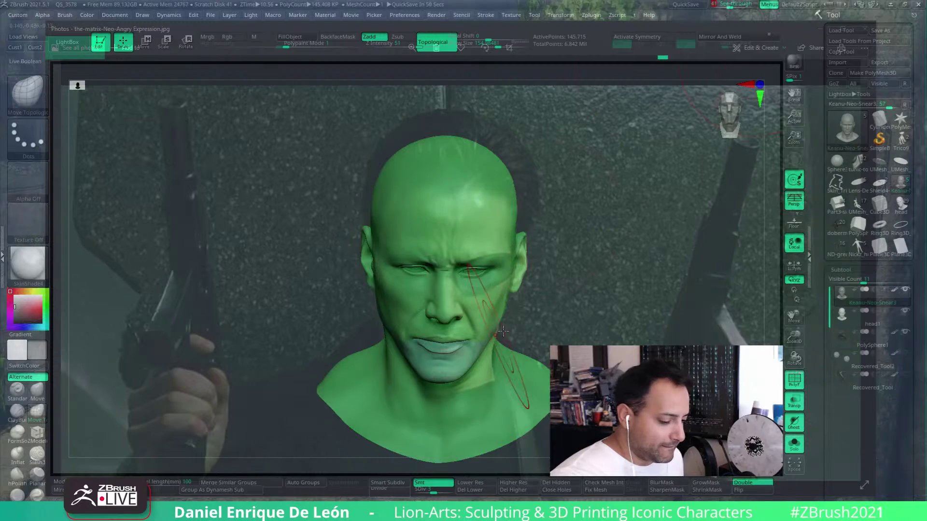
pyautogui.moveTo(558, 319); pyautogui.dragTo(497, 345)
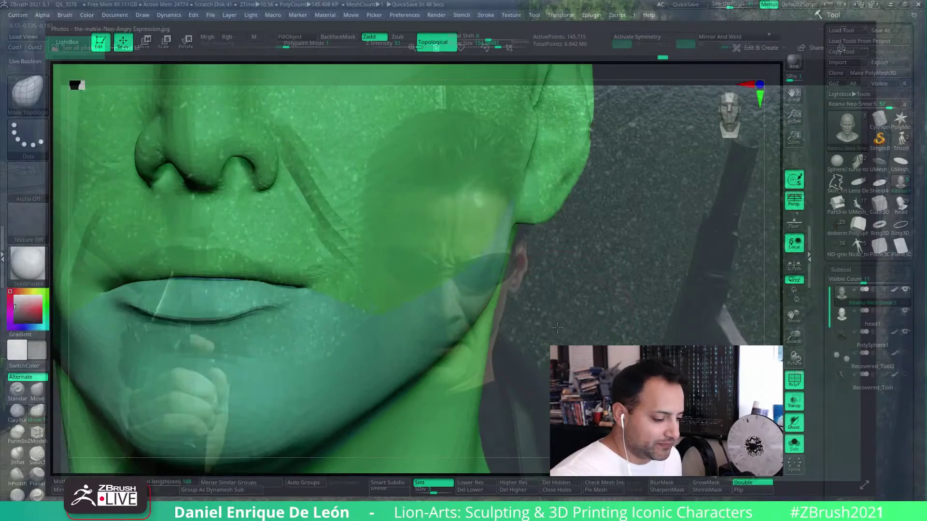
pyautogui.moveTo(730, 7); pyautogui.dragTo(711, 6)
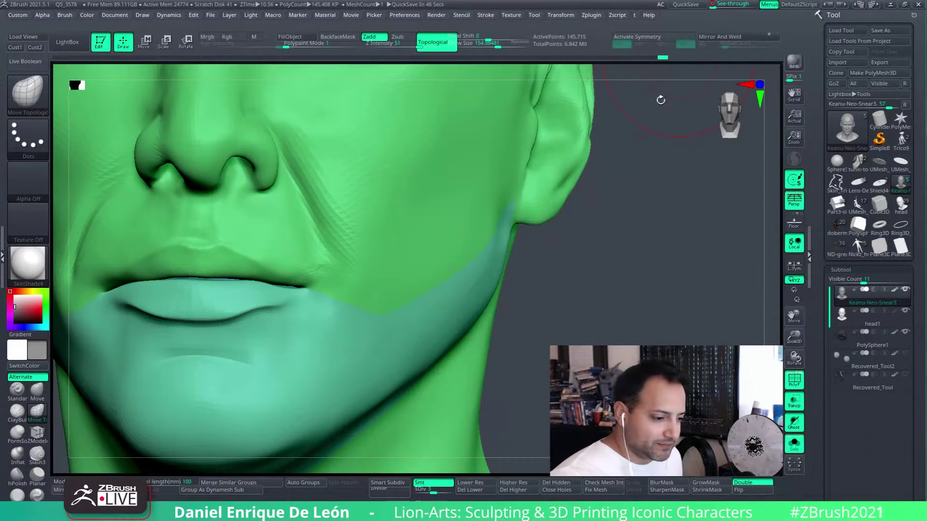
# Step: Turn off Solo to show the Keanu-Neo-Snear3 and head1 subtools overlaid in the front view
pyautogui.keyDown('alt'); pyautogui.moveTo(628, 300); pyautogui.dragTo(703, 289); pyautogui.keyUp('alt')
pyautogui.moveTo(707, 305); pyautogui.dragTo(595, 325, button='right')
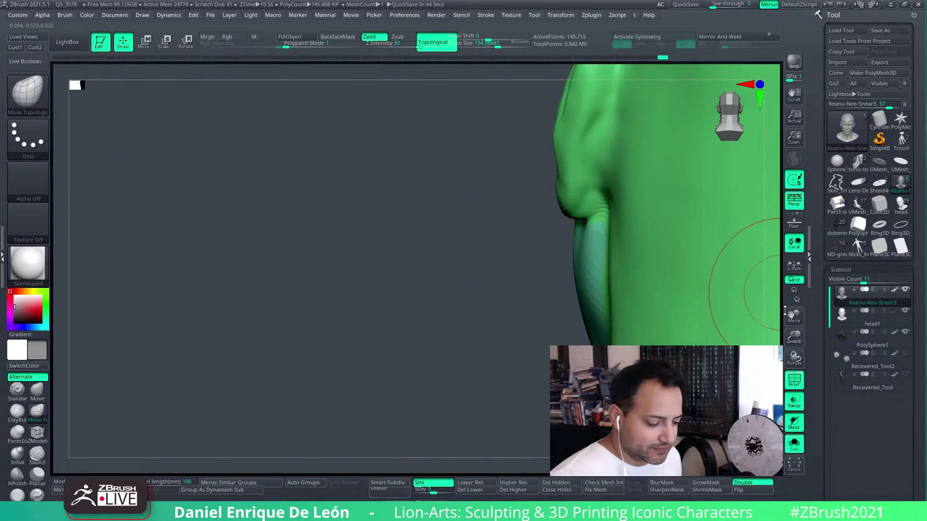
pyautogui.click(795, 445)
pyautogui.moveTo(662, 333)
pyautogui.keyDown('alt'); pyautogui.mouseDown(button='right')
pyautogui.moveTo(519, 305)
pyautogui.moveTo(616, 286)
pyautogui.moveTo(600, 302)
pyautogui.moveTo(600, 207)
pyautogui.moveTo(608, 218)
pyautogui.moveTo(545, 347)
pyautogui.mouseUp(button='right'); pyautogui.keyUp('alt')
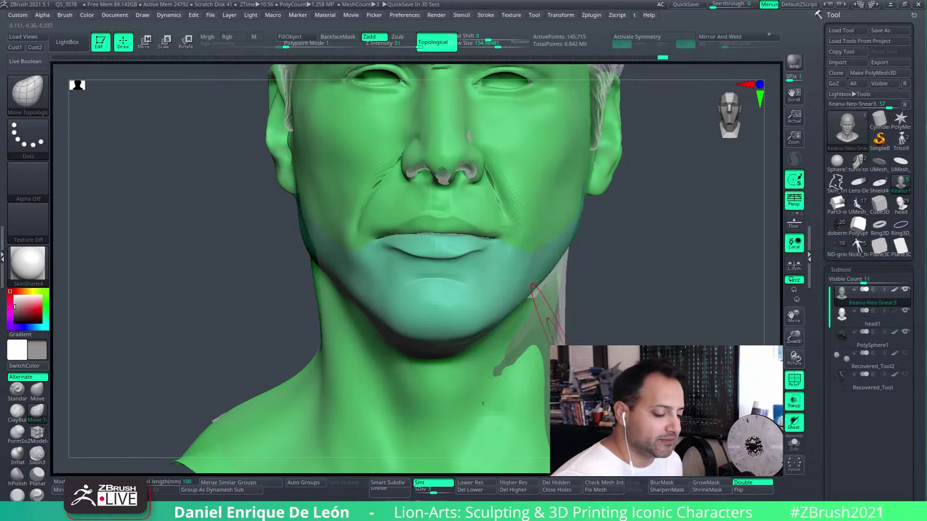
pyautogui.moveTo(556, 319); pyautogui.dragTo(569, 285, button='right')
# Step: Set the Draw Size to about 227 and nudge the jaw edge below the character's right ear with Move Topological
pyautogui.keyDown('alt'); pyautogui.moveTo(403, 289); pyautogui.dragTo(463, 257, button='right'); pyautogui.keyUp('alt')
pyautogui.moveTo(394, 237)
pyautogui.keyDown('alt'); pyautogui.mouseDown(button='right')
pyautogui.moveTo(440, 302)
pyautogui.moveTo(437, 272)
pyautogui.mouseUp(button='right'); pyautogui.keyUp('alt')
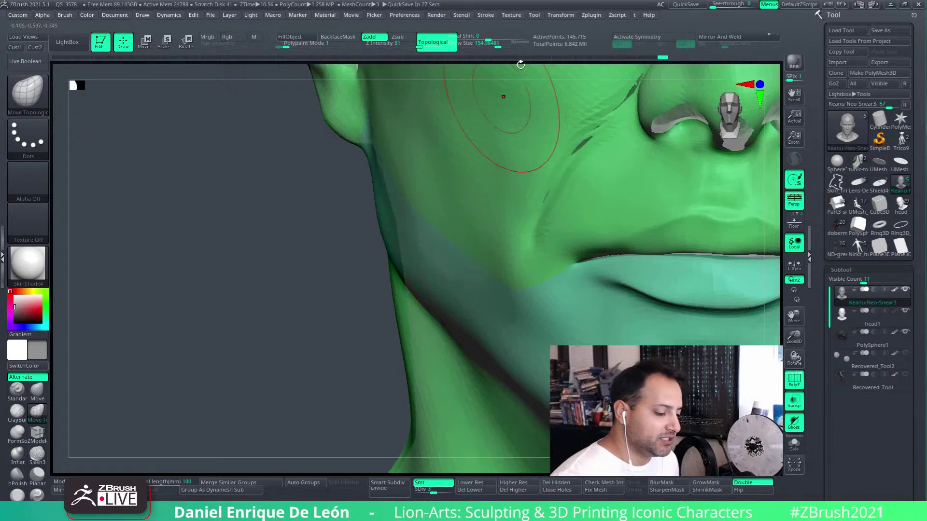
pyautogui.click(503, 44)
pyautogui.keyDown('alt'); pyautogui.moveTo(567, 283); pyautogui.dragTo(531, 263, button='right'); pyautogui.keyUp('alt')
pyautogui.keyDown('alt'); pyautogui.moveTo(676, 324); pyautogui.dragTo(572, 311, button='right'); pyautogui.keyUp('alt')
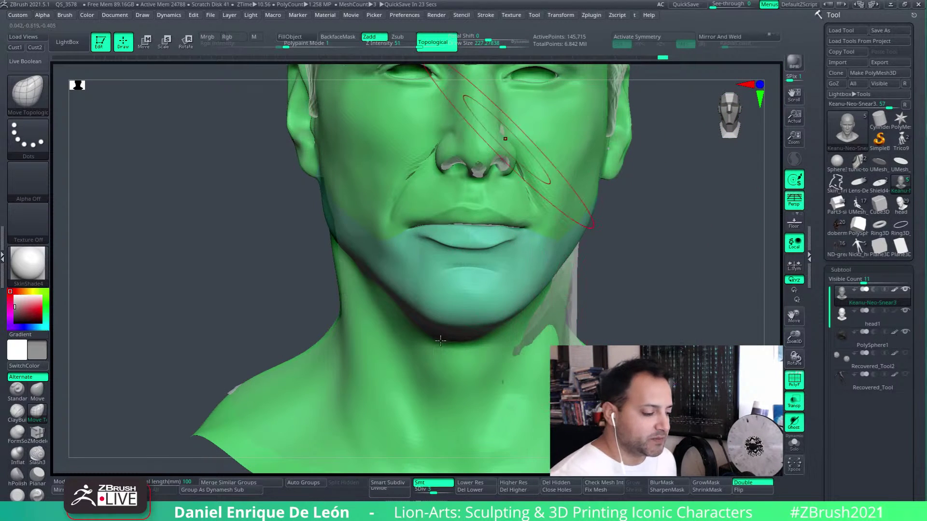
pyautogui.moveTo(466, 275)
pyautogui.mouseDown(button='right')
pyautogui.moveTo(500, 135)
pyautogui.moveTo(403, 274)
pyautogui.moveTo(411, 268)
pyautogui.moveTo(407, 286)
pyautogui.moveTo(397, 263)
pyautogui.mouseUp(button='right')
pyautogui.moveTo(362, 244); pyautogui.dragTo(355, 241)
pyautogui.moveTo(354, 240)
pyautogui.mouseDown(button='right')
pyautogui.moveTo(369, 244)
pyautogui.moveTo(375, 271)
pyautogui.moveTo(362, 269)
pyautogui.mouseUp(button='right')
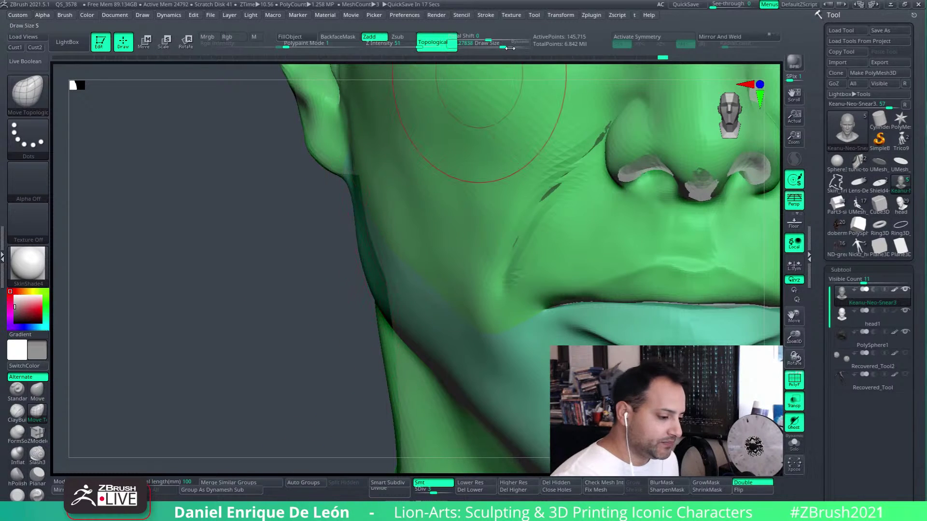
# Step: Enlarge the Draw Size to about 312, push the jaw corner below the right ear inward, and undo the last stroke
pyautogui.moveTo(503, 45); pyautogui.dragTo(508, 47)
pyautogui.moveTo(375, 276); pyautogui.dragTo(379, 274)
pyautogui.moveTo(378, 274)
pyautogui.mouseDown(button='right')
pyautogui.moveTo(389, 257)
pyautogui.moveTo(381, 243)
pyautogui.mouseUp(button='right')
pyautogui.hotkey('ctrl', 'z')
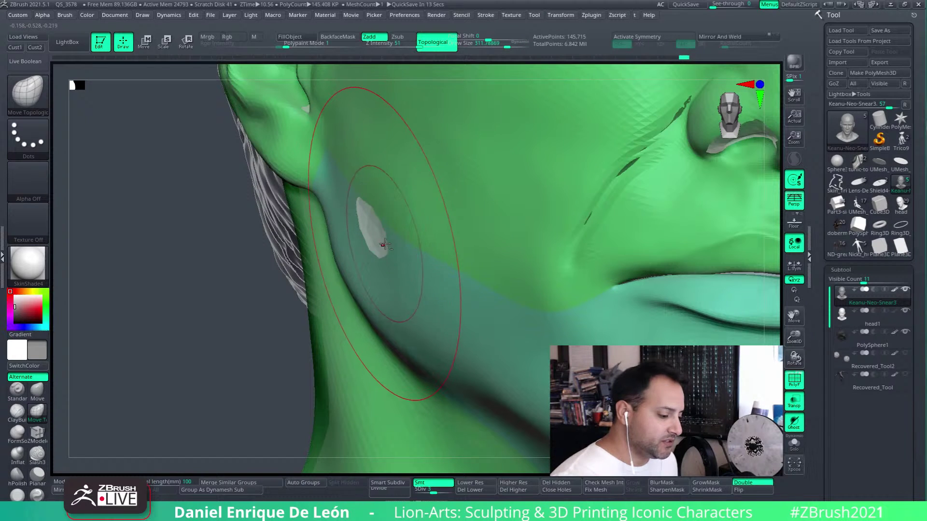
# Step: Set the Draw Size to about 244 and refine the right jaw corner and the junction beneath the earlobe against head1
pyautogui.moveTo(507, 46); pyautogui.dragTo(503, 30)
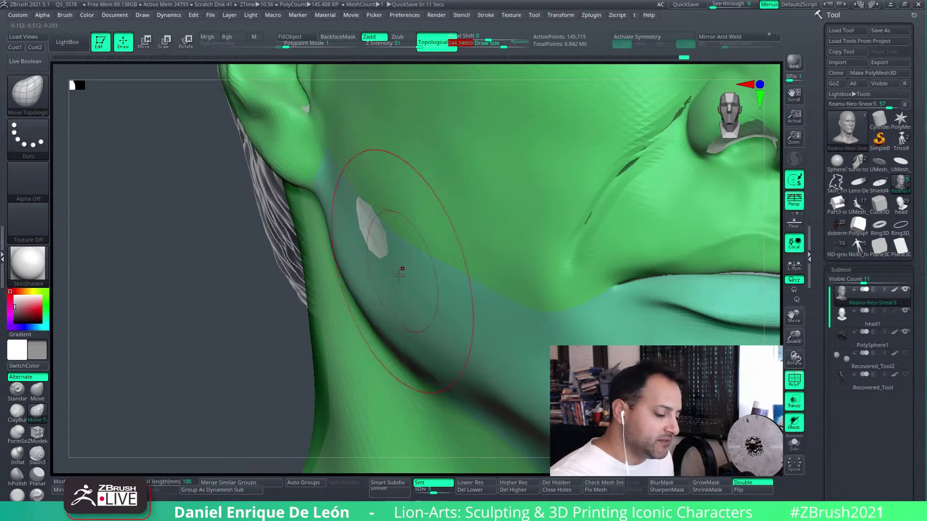
pyautogui.moveTo(398, 269); pyautogui.dragTo(371, 261, button='right')
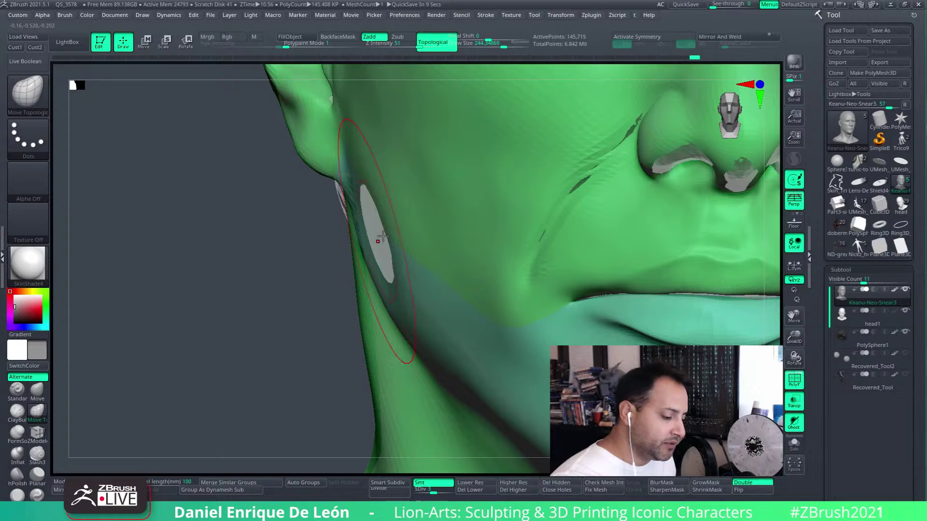
pyautogui.moveTo(378, 239); pyautogui.dragTo(375, 248)
pyautogui.moveTo(379, 262)
pyautogui.mouseDown(button='right')
pyautogui.moveTo(409, 265)
pyautogui.moveTo(439, 232)
pyautogui.moveTo(420, 217)
pyautogui.moveTo(404, 161)
pyautogui.moveTo(414, 202)
pyautogui.mouseUp(button='right')
pyautogui.moveTo(429, 194); pyautogui.dragTo(439, 190)
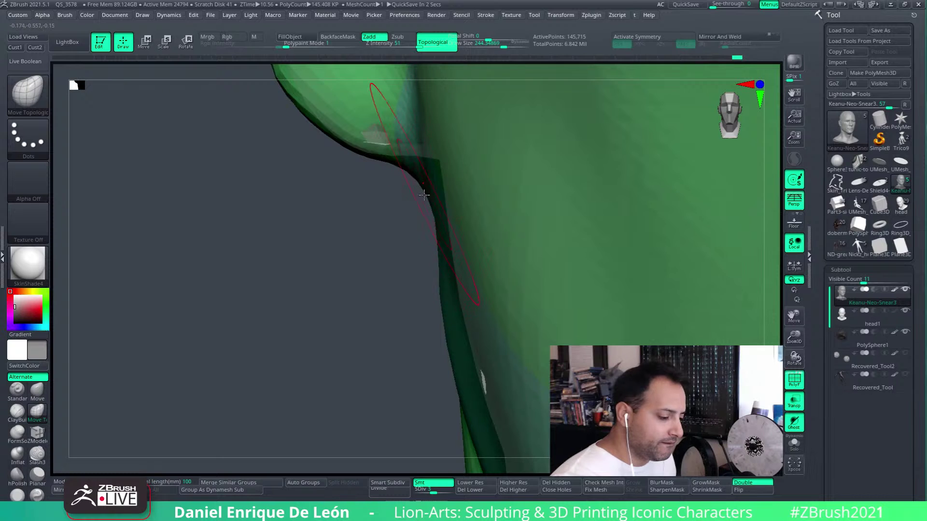
pyautogui.moveTo(399, 167); pyautogui.dragTo(388, 153)
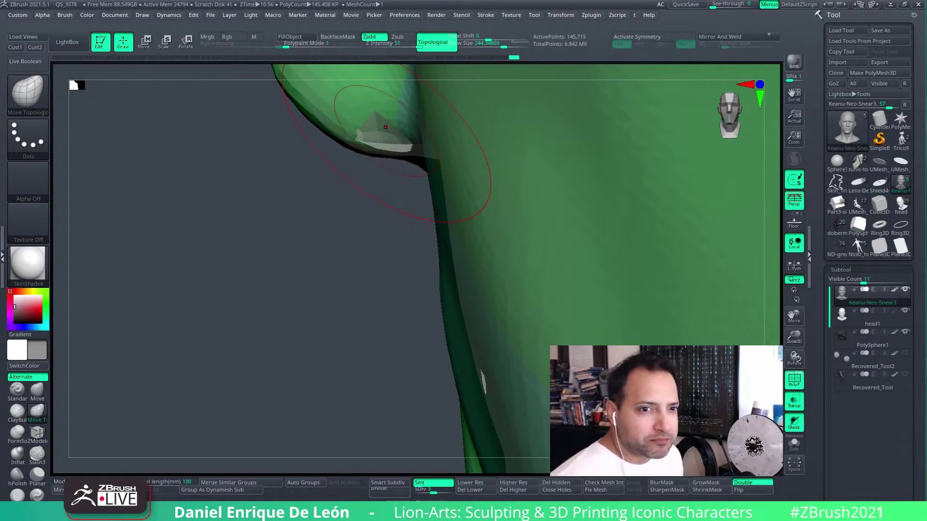
# Step: Reduce the Draw Size to about 149 and adjust the outer contour of the right earlobe with Move Topological
pyautogui.keyDown('alt'); pyautogui.moveTo(455, 219); pyautogui.dragTo(549, 289, button='right'); pyautogui.keyUp('alt')
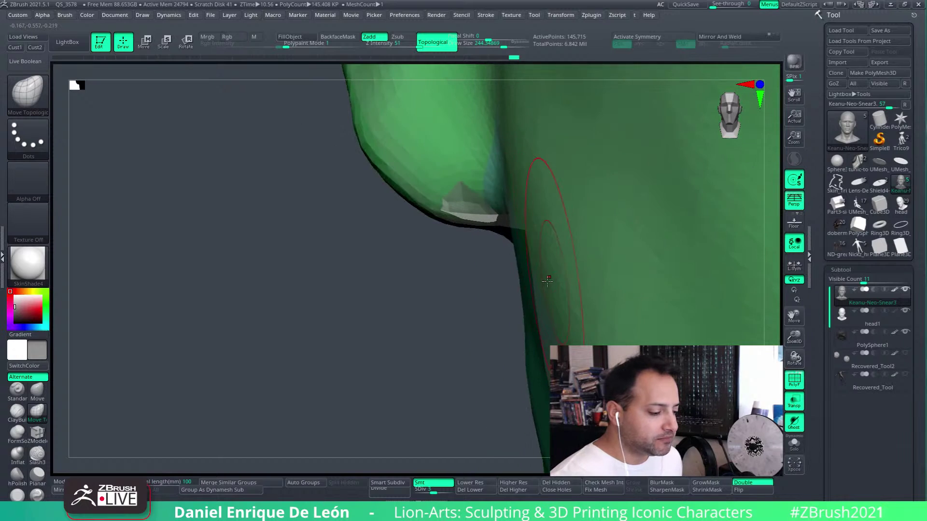
pyautogui.moveTo(479, 187); pyautogui.dragTo(498, 244)
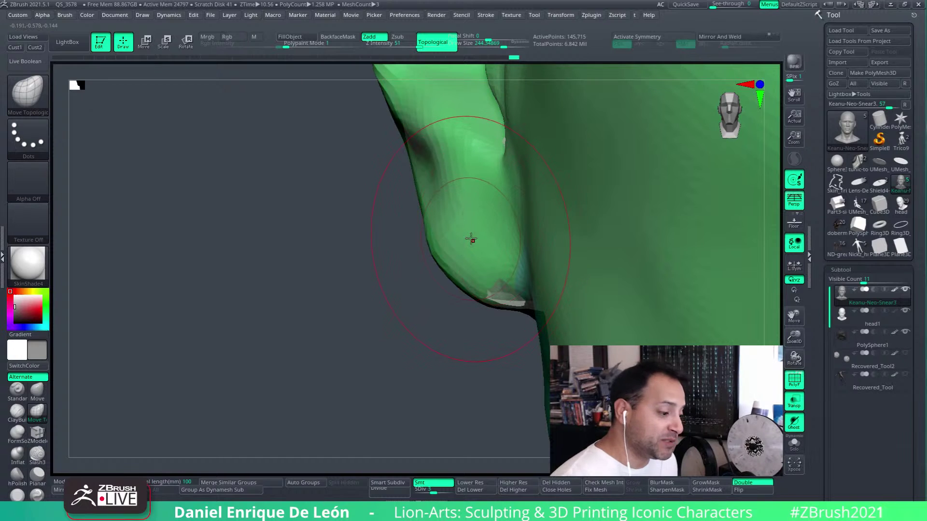
pyautogui.keyDown('alt'); pyautogui.moveTo(496, 230); pyautogui.dragTo(510, 228, button='right'); pyautogui.keyUp('alt')
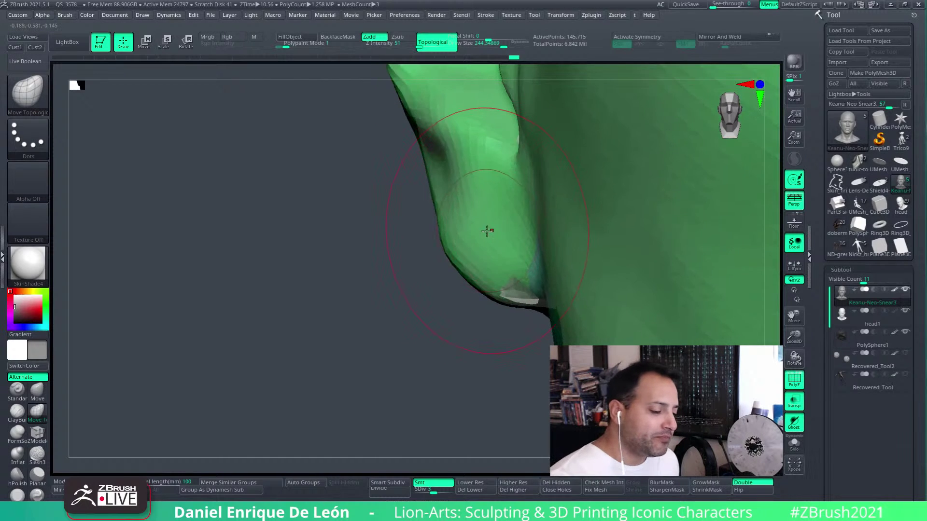
pyautogui.click(497, 45)
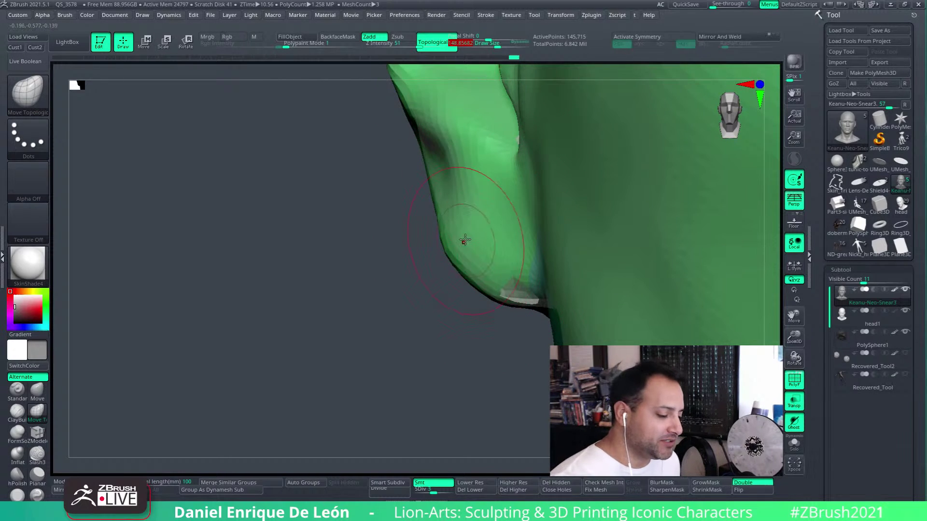
pyautogui.moveTo(456, 238)
pyautogui.mouseDown()
pyautogui.moveTo(447, 228)
pyautogui.moveTo(454, 222)
pyautogui.mouseUp()
pyautogui.moveTo(455, 221); pyautogui.dragTo(579, 206, button='right')
pyautogui.moveTo(635, 146)
pyautogui.mouseDown(button='right')
pyautogui.moveTo(522, 269)
pyautogui.moveTo(511, 231)
pyautogui.moveTo(524, 202)
pyautogui.moveTo(524, 265)
pyautogui.mouseUp(button='right')
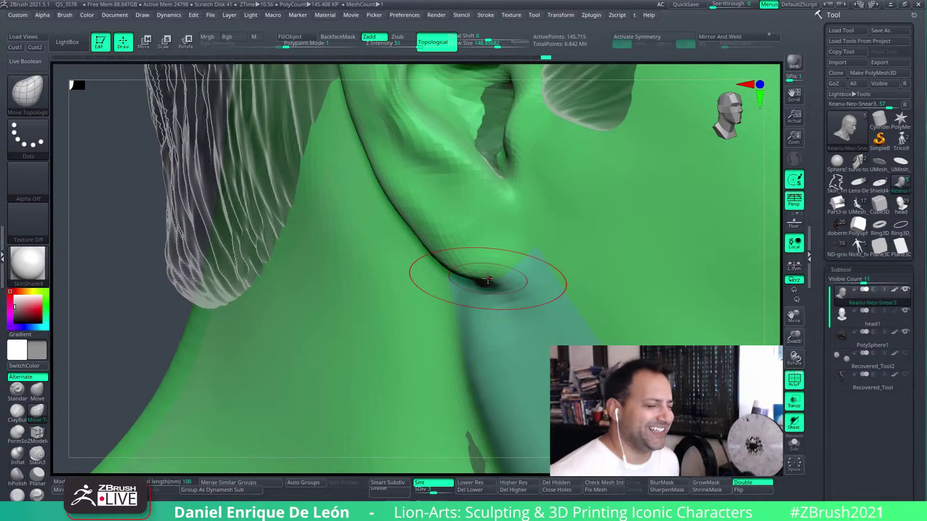
# Step: Adjust the front rim of the right ear with Move Topological to cover the head1 surface poking through
pyautogui.keyDown('alt'); pyautogui.moveTo(514, 232); pyautogui.dragTo(526, 262, button='right'); pyautogui.keyUp('alt')
pyautogui.keyDown('alt'); pyautogui.moveTo(464, 277); pyautogui.dragTo(506, 365, button='right'); pyautogui.keyUp('alt')
pyautogui.moveTo(500, 309)
pyautogui.mouseDown(button='right')
pyautogui.moveTo(526, 242)
pyautogui.moveTo(515, 225)
pyautogui.moveTo(513, 262)
pyautogui.moveTo(554, 224)
pyautogui.mouseUp(button='right')
pyautogui.keyDown('alt'); pyautogui.moveTo(554, 260); pyautogui.dragTo(537, 208, button='right'); pyautogui.keyUp('alt')
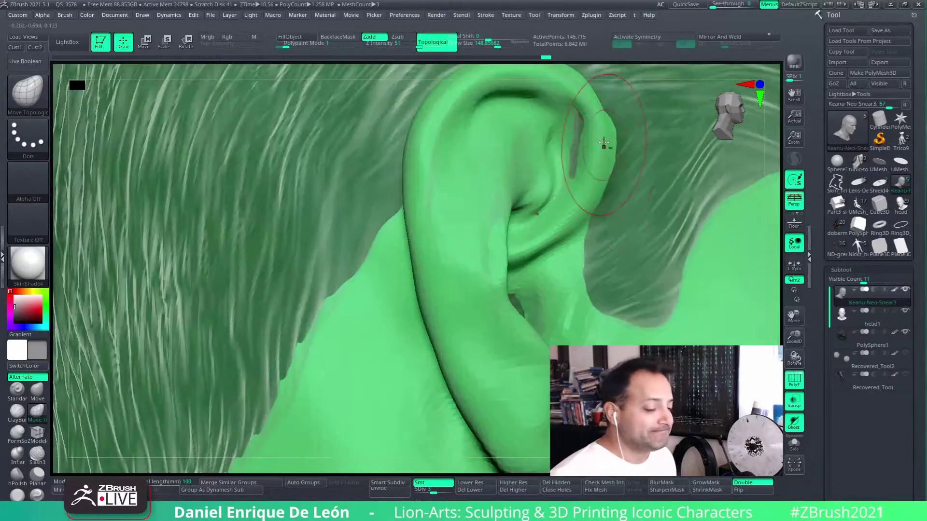
pyautogui.moveTo(603, 144); pyautogui.dragTo(555, 186, button='right')
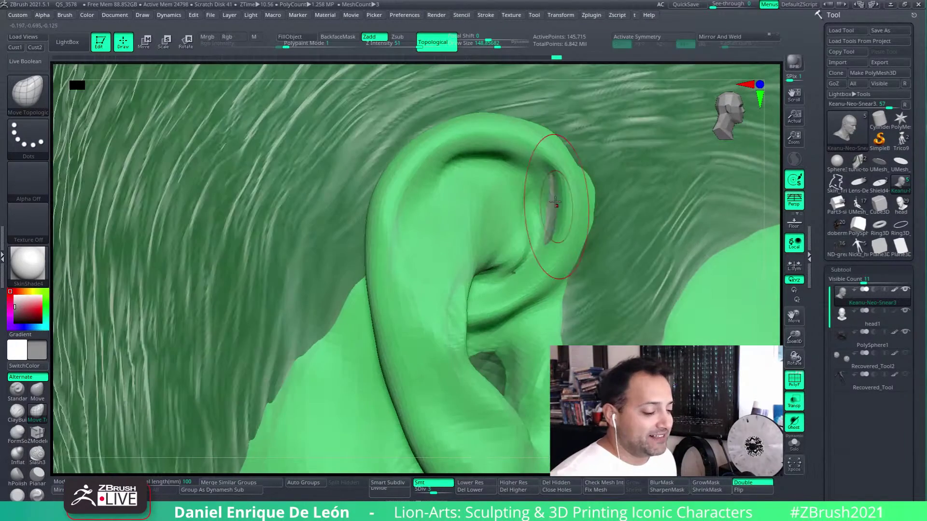
pyautogui.moveTo(547, 228); pyautogui.dragTo(552, 225)
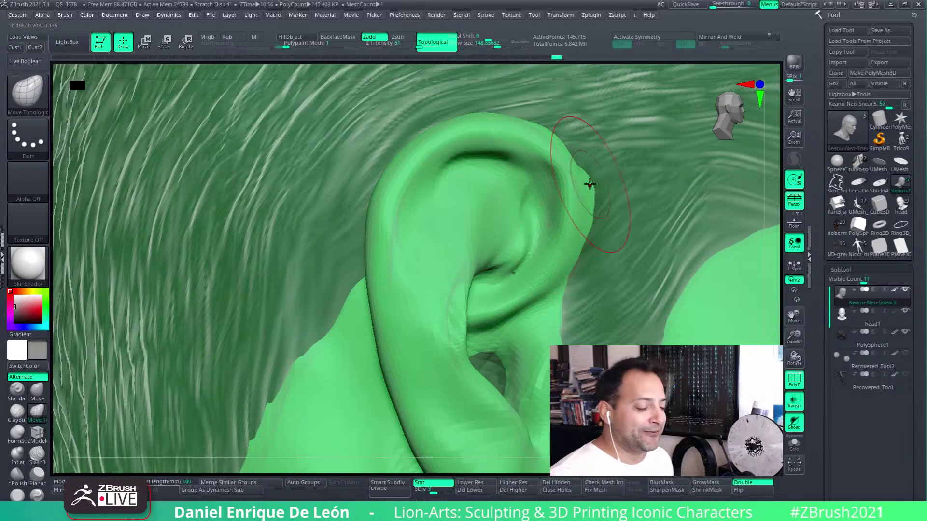
pyautogui.moveTo(590, 185); pyautogui.dragTo(554, 150, button='right')
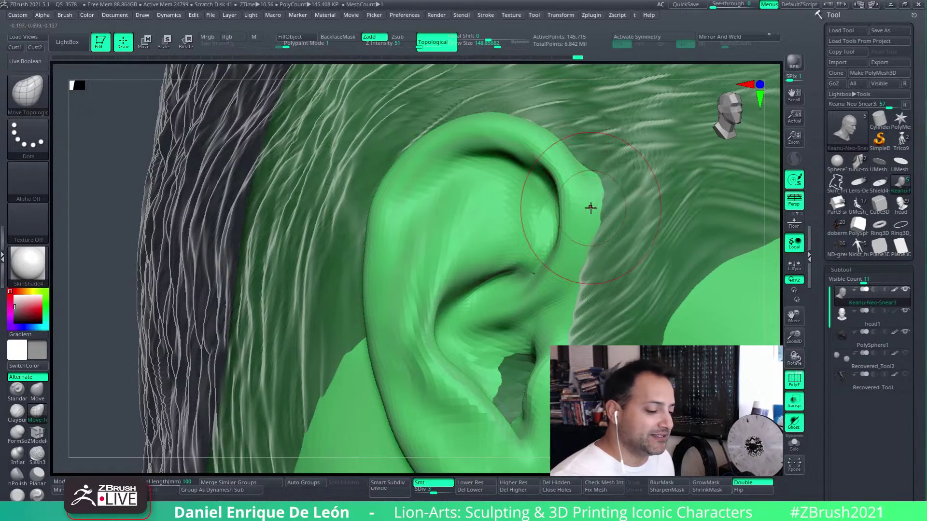
pyautogui.moveTo(586, 182)
pyautogui.mouseDown(button='right')
pyautogui.moveTo(573, 196)
pyautogui.moveTo(590, 190)
pyautogui.moveTo(573, 180)
pyautogui.moveTo(591, 252)
pyautogui.moveTo(590, 199)
pyautogui.moveTo(560, 194)
pyautogui.mouseUp(button='right')
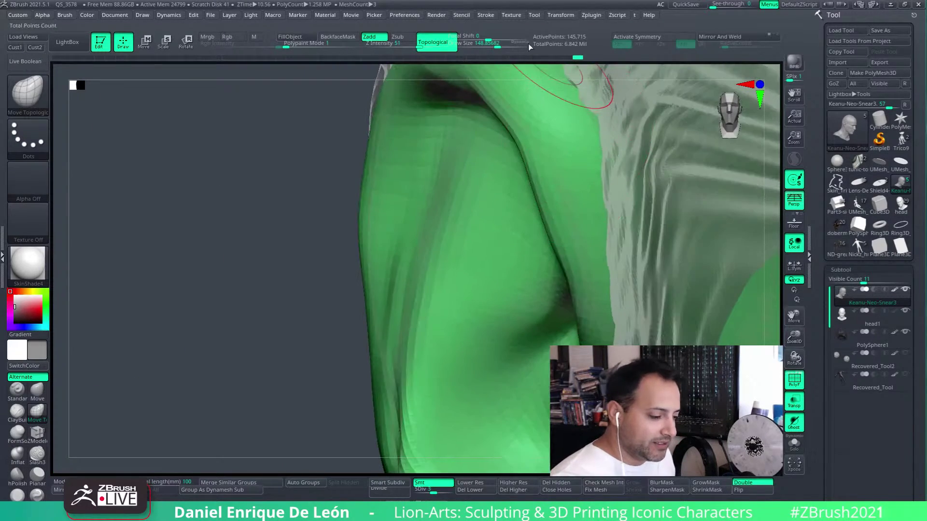
# Step: Set the Draw Size to about 196 and reshape the inner fold along the front rim of the right ear
pyautogui.click(501, 45)
pyautogui.moveTo(542, 199); pyautogui.dragTo(551, 198)
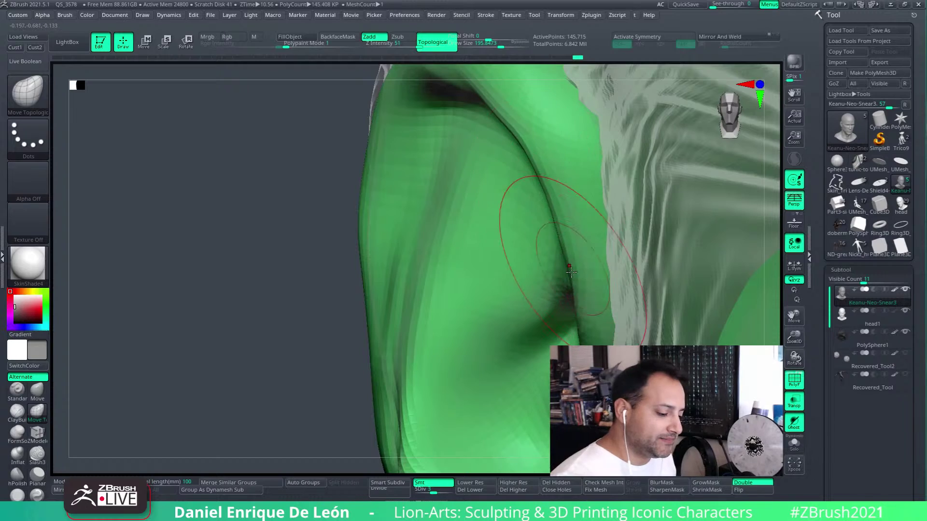
pyautogui.moveTo(564, 267); pyautogui.dragTo(578, 251)
pyautogui.moveTo(579, 249); pyautogui.dragTo(564, 228, button='right')
pyautogui.moveTo(564, 229); pyautogui.dragTo(567, 226)
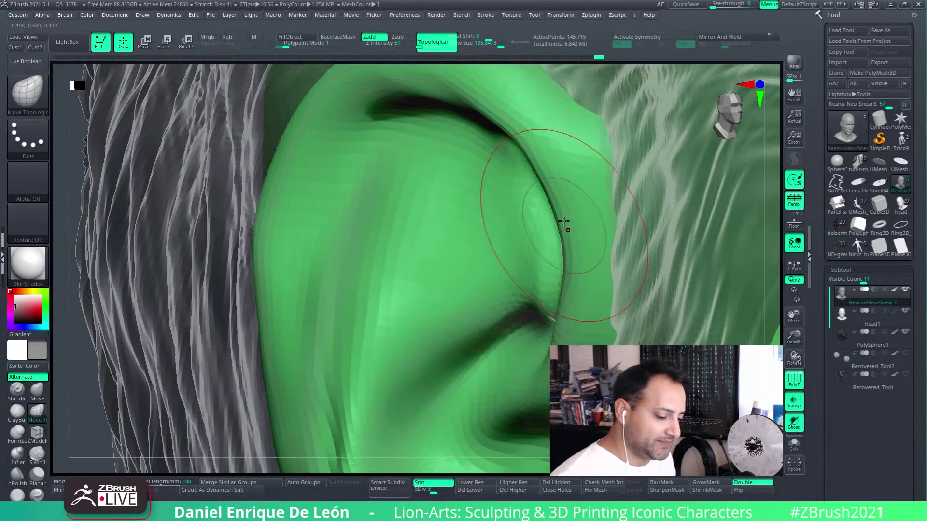
pyautogui.moveTo(568, 226); pyautogui.dragTo(584, 280, button='right')
pyautogui.moveTo(566, 201); pyautogui.dragTo(556, 202, button='right')
pyautogui.moveTo(555, 202); pyautogui.dragTo(550, 213)
pyautogui.moveTo(550, 213); pyautogui.dragTo(541, 238, button='right')
pyautogui.moveTo(534, 245)
pyautogui.mouseDown()
pyautogui.moveTo(518, 254)
pyautogui.moveTo(529, 256)
pyautogui.mouseUp()
pyautogui.moveTo(530, 256)
pyautogui.mouseDown(button='right')
pyautogui.moveTo(558, 236)
pyautogui.moveTo(541, 232)
pyautogui.mouseUp(button='right')
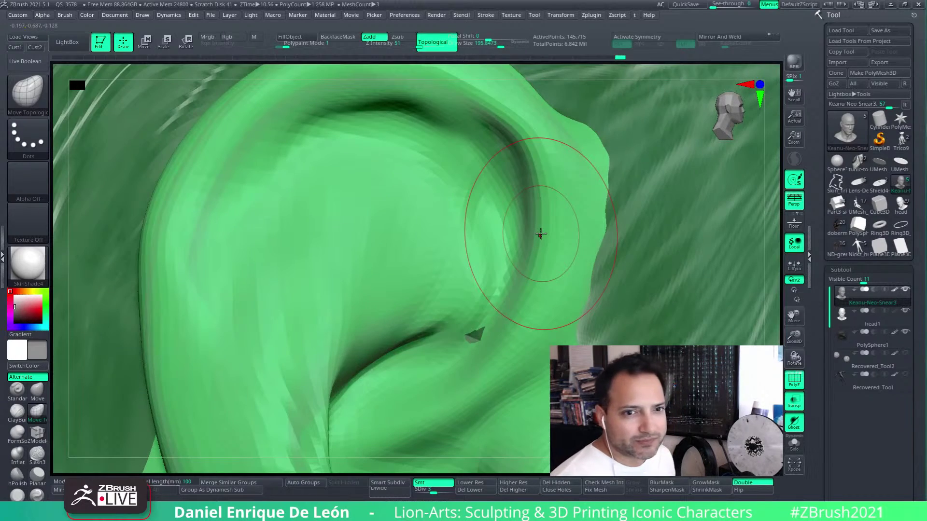
# Step: Reshape the upper back rim of the right ear with Move Topological from front and three-quarter angles
pyautogui.moveTo(621, 265)
pyautogui.mouseDown(button='right')
pyautogui.moveTo(563, 216)
pyautogui.moveTo(574, 203)
pyautogui.moveTo(559, 238)
pyautogui.moveTo(586, 149)
pyautogui.moveTo(644, 185)
pyautogui.mouseUp(button='right')
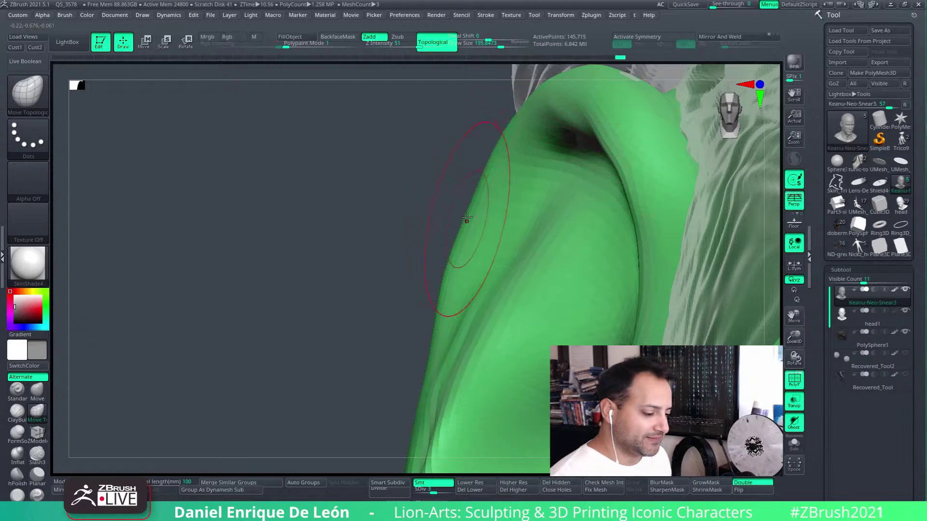
pyautogui.moveTo(524, 128); pyautogui.dragTo(534, 135)
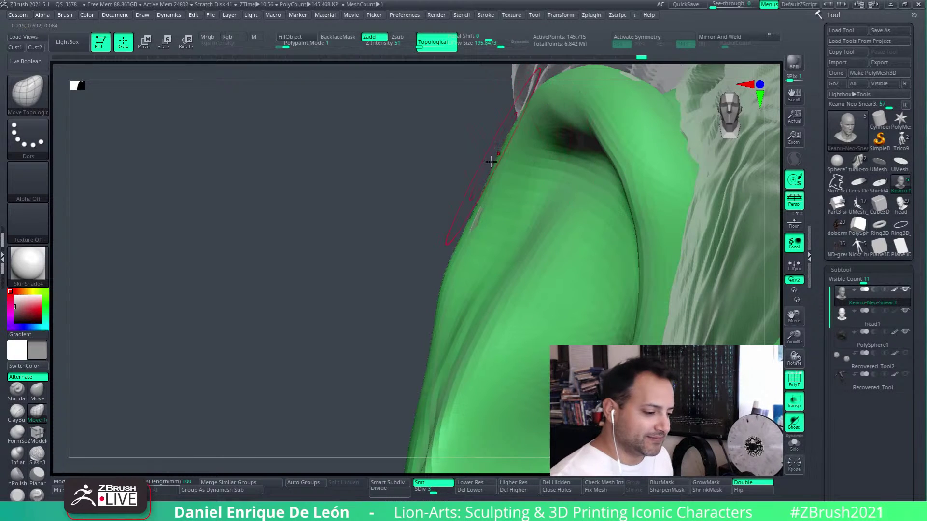
pyautogui.moveTo(475, 227)
pyautogui.mouseDown()
pyautogui.moveTo(476, 242)
pyautogui.moveTo(442, 256)
pyautogui.moveTo(449, 271)
pyautogui.mouseUp()
pyautogui.moveTo(449, 271)
pyautogui.mouseDown(button='right')
pyautogui.moveTo(485, 267)
pyautogui.moveTo(484, 257)
pyautogui.mouseUp(button='right')
pyautogui.moveTo(484, 249); pyautogui.dragTo(465, 233)
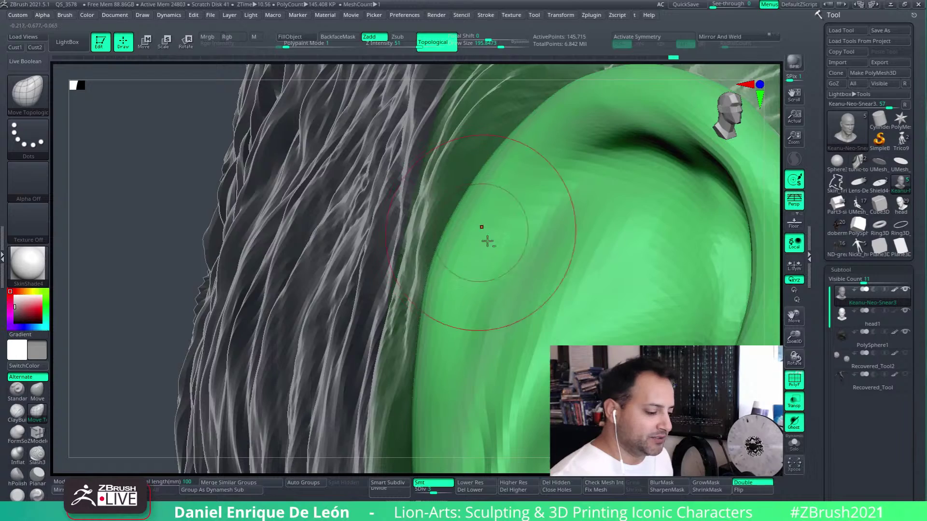
pyautogui.moveTo(486, 241); pyautogui.dragTo(429, 228, button='right')
# Step: Reduce the Draw Size to about 126 and touch up the upper outer rim of the right ear over head1
pyautogui.moveTo(500, 44); pyautogui.dragTo(495, 44)
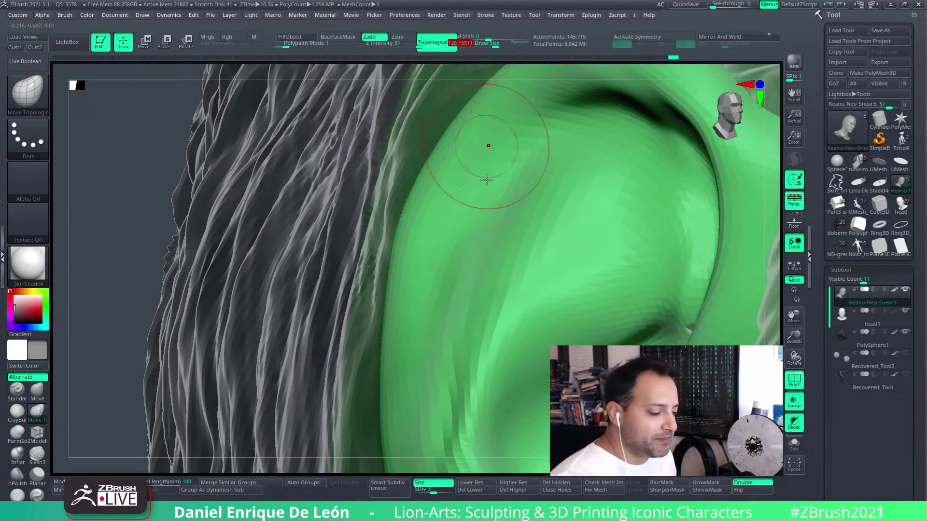
pyautogui.moveTo(498, 256)
pyautogui.keyDown('alt'); pyautogui.mouseDown(button='right')
pyautogui.moveTo(491, 210)
pyautogui.moveTo(522, 124)
pyautogui.moveTo(505, 152)
pyautogui.mouseUp(button='right'); pyautogui.keyUp('alt')
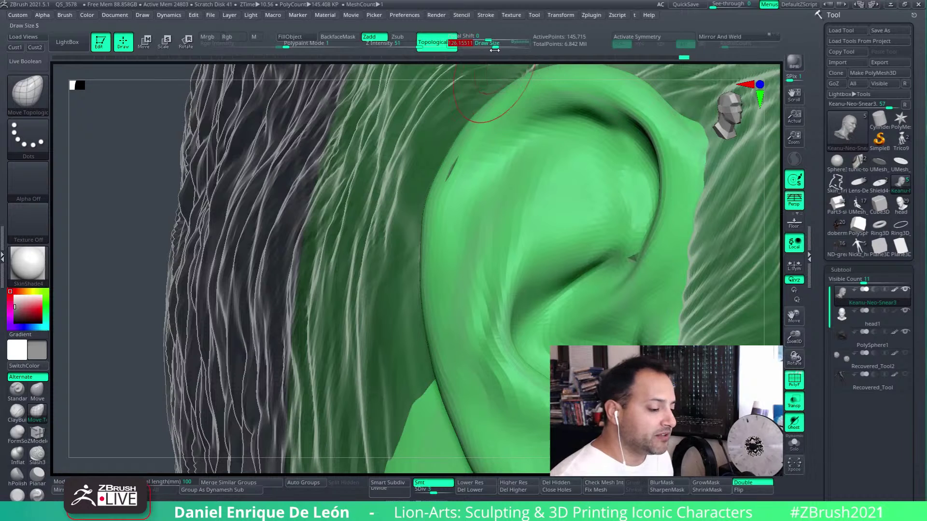
pyautogui.moveTo(475, 159); pyautogui.dragTo(464, 172)
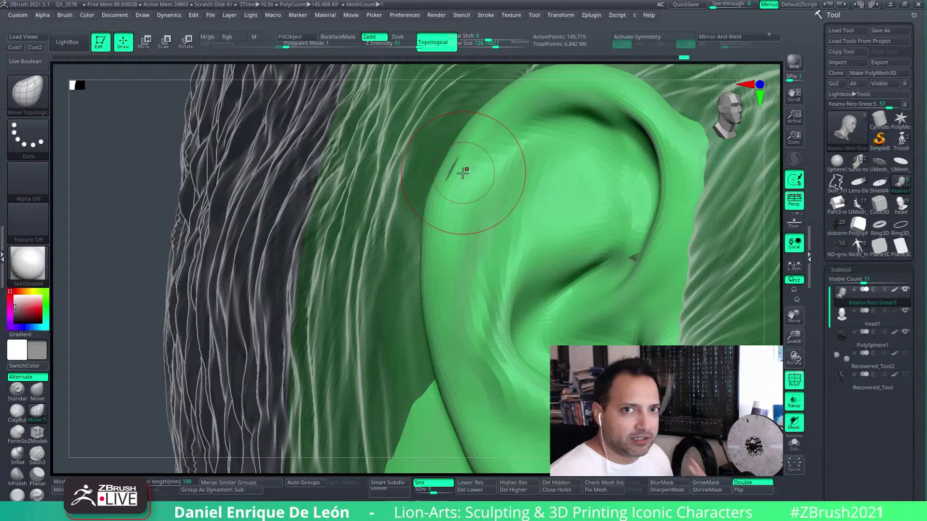
pyautogui.moveTo(523, 206)
pyautogui.mouseDown(button='right')
pyautogui.moveTo(517, 212)
pyautogui.moveTo(533, 178)
pyautogui.mouseUp(button='right')
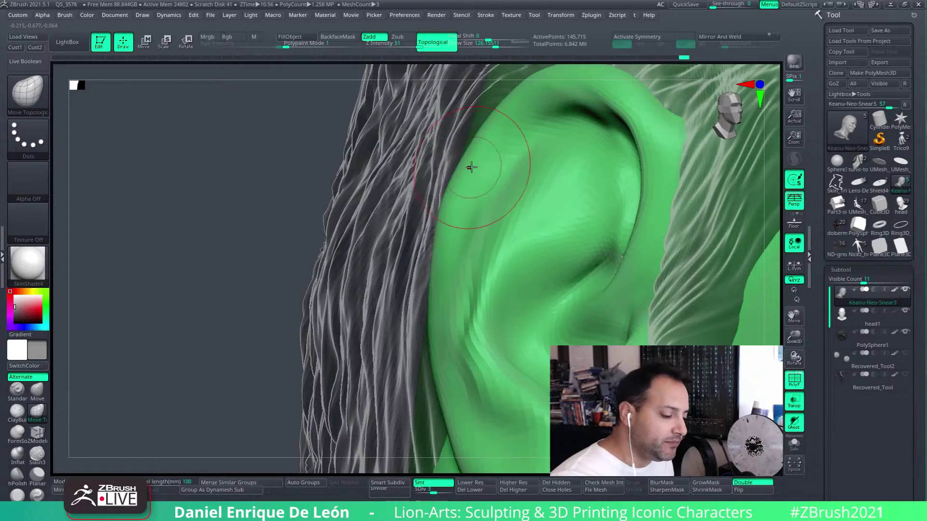
pyautogui.moveTo(472, 167)
pyautogui.mouseDown(button='right')
pyautogui.moveTo(567, 263)
pyautogui.moveTo(621, 265)
pyautogui.moveTo(623, 276)
pyautogui.mouseUp(button='right')
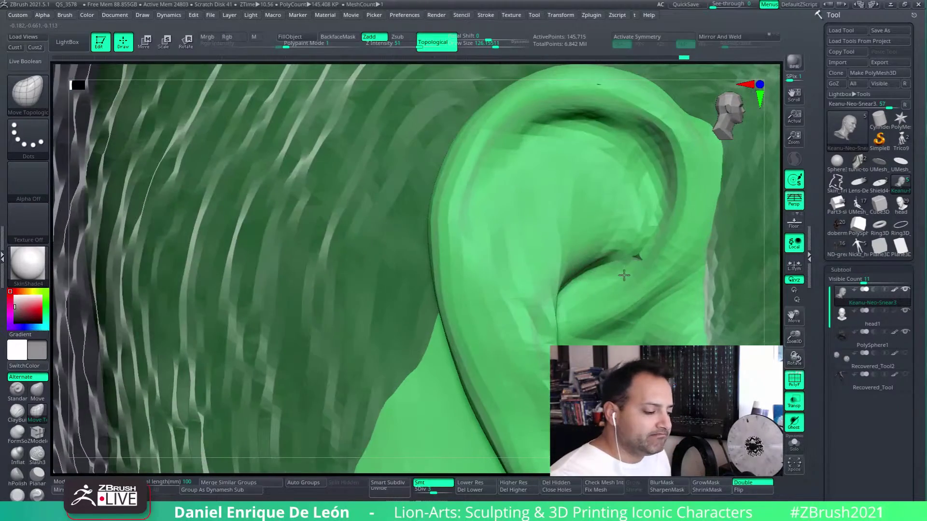
pyautogui.moveTo(478, 137)
pyautogui.mouseDown(button='right')
pyautogui.moveTo(471, 179)
pyautogui.moveTo(496, 175)
pyautogui.mouseUp(button='right')
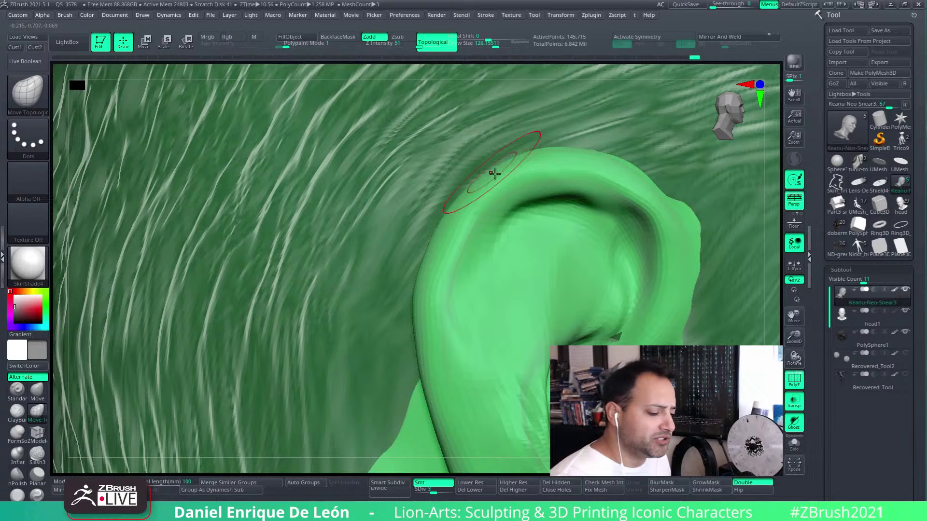
# Step: Nudge the upper front rim of the right ear slightly downward with Move Topological
pyautogui.moveTo(474, 177); pyautogui.dragTo(478, 193)
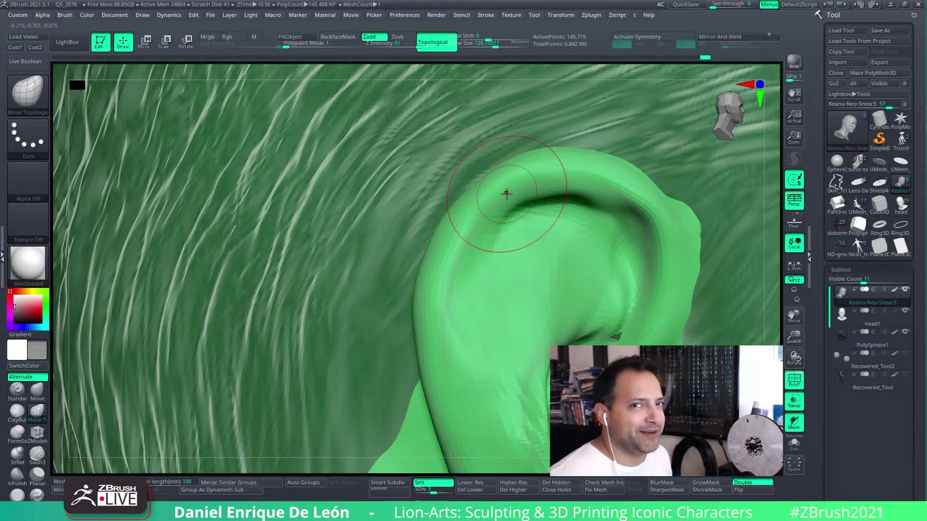
pyautogui.moveTo(505, 193)
pyautogui.mouseDown(button='right')
pyautogui.moveTo(586, 205)
pyautogui.moveTo(606, 261)
pyautogui.moveTo(594, 238)
pyautogui.moveTo(534, 271)
pyautogui.moveTo(565, 252)
pyautogui.moveTo(600, 263)
pyautogui.moveTo(614, 236)
pyautogui.moveTo(558, 253)
pyautogui.moveTo(648, 256)
pyautogui.mouseUp(button='right')
pyautogui.moveTo(685, 207); pyautogui.dragTo(628, 230, button='right')
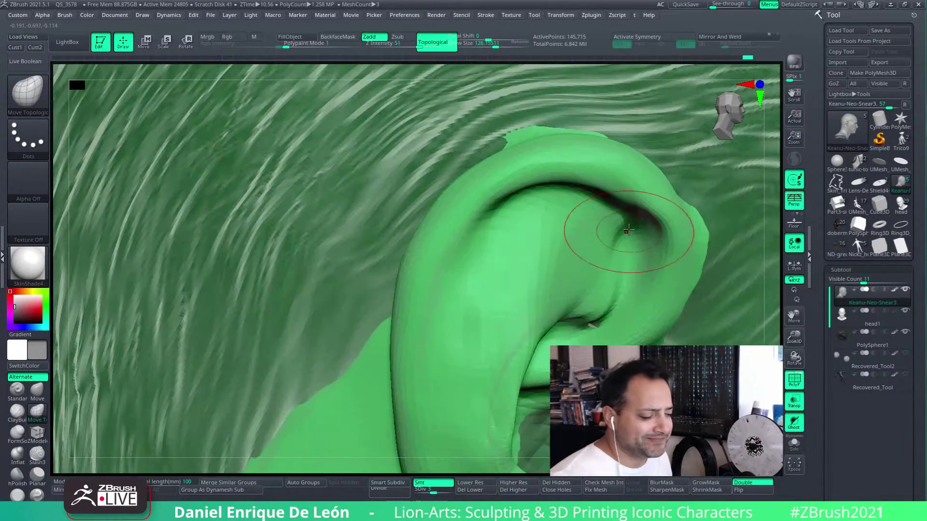
# Step: Raise the Draw Size to about 175 and reshape the upper front rim of the right ear where head1 pokes through
pyautogui.click(499, 44)
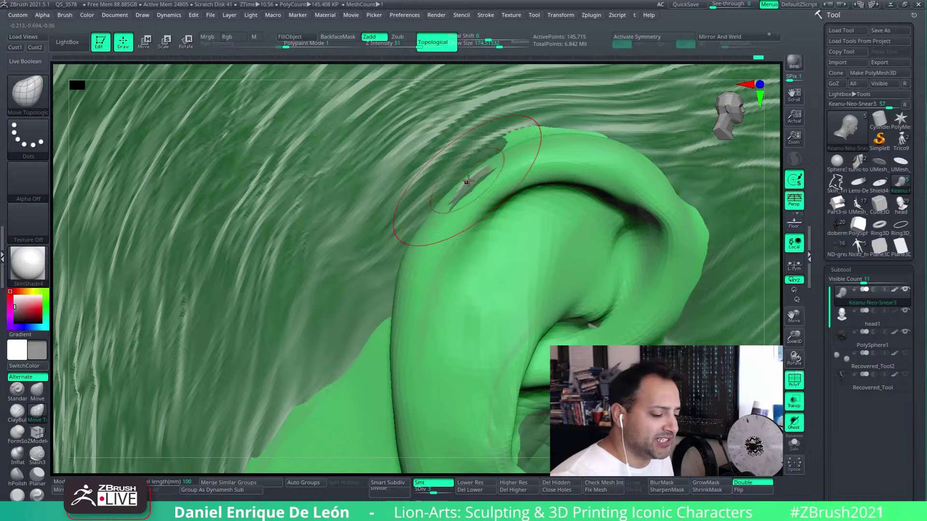
pyautogui.moveTo(489, 187); pyautogui.dragTo(485, 180, button='right')
pyautogui.moveTo(474, 174); pyautogui.dragTo(481, 179)
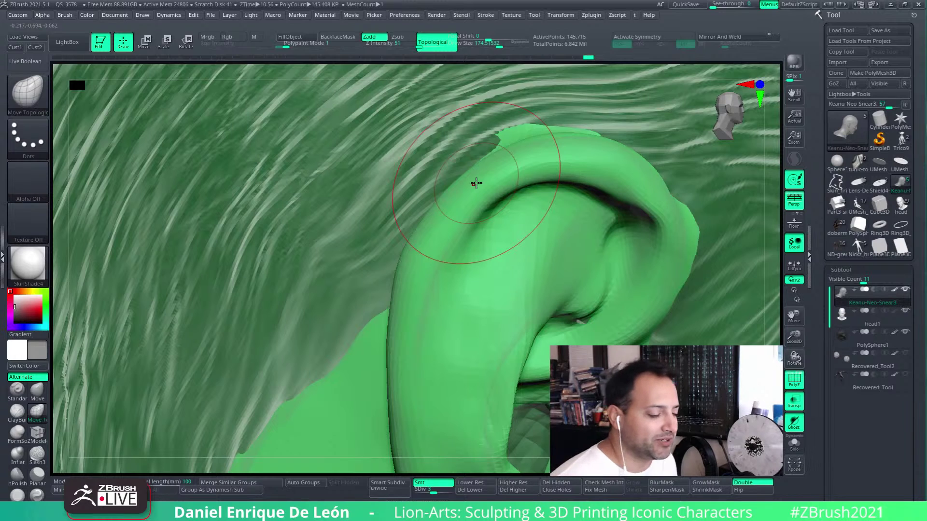
# Step: Switch to the Standard brush for sculpting the right ear
pyautogui.moveTo(529, 176)
pyautogui.mouseDown(button='right')
pyautogui.moveTo(551, 155)
pyautogui.moveTo(546, 172)
pyautogui.moveTo(535, 163)
pyautogui.mouseUp(button='right')
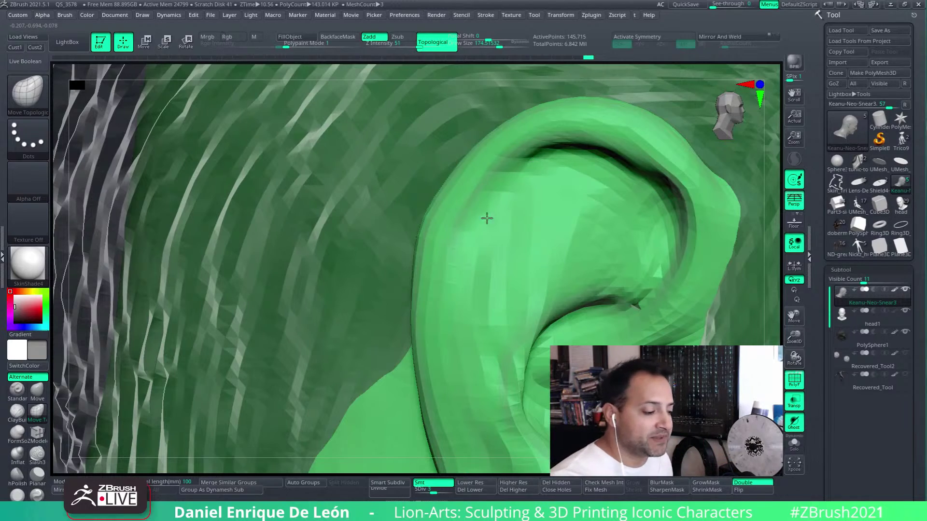
pyautogui.moveTo(486, 218)
pyautogui.mouseDown(button='right')
pyautogui.moveTo(480, 222)
pyautogui.moveTo(569, 234)
pyautogui.moveTo(554, 234)
pyautogui.moveTo(536, 281)
pyautogui.mouseUp(button='right')
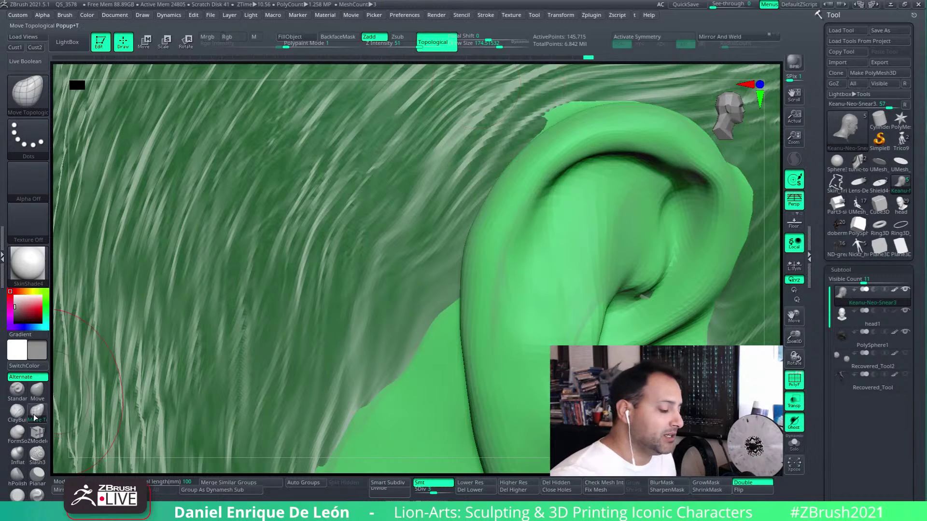
pyautogui.click(17, 391)
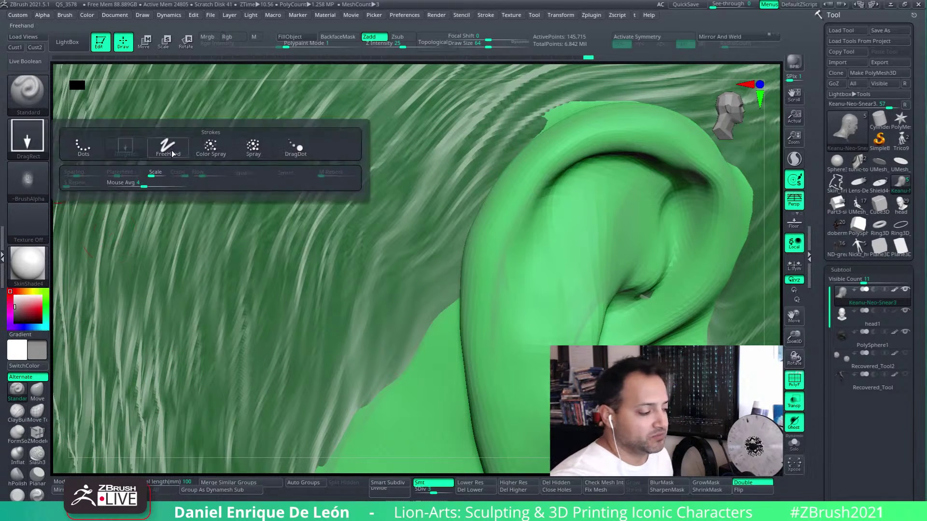
# Step: Switch the Standard brush to the FreeHand stroke with no alpha and bring back the Tool palette
pyautogui.click(86, 171)
pyautogui.click(81, 195)
pyautogui.moveTo(81, 196)
pyautogui.mouseDown(button='right')
pyautogui.moveTo(563, 248)
pyautogui.moveTo(517, 217)
pyautogui.moveTo(483, 226)
pyautogui.moveTo(503, 45)
pyautogui.mouseUp(button='right')
pyautogui.keyDown('alt'); pyautogui.moveTo(506, 206); pyautogui.dragTo(515, 171, button='right'); pyautogui.keyUp('alt')
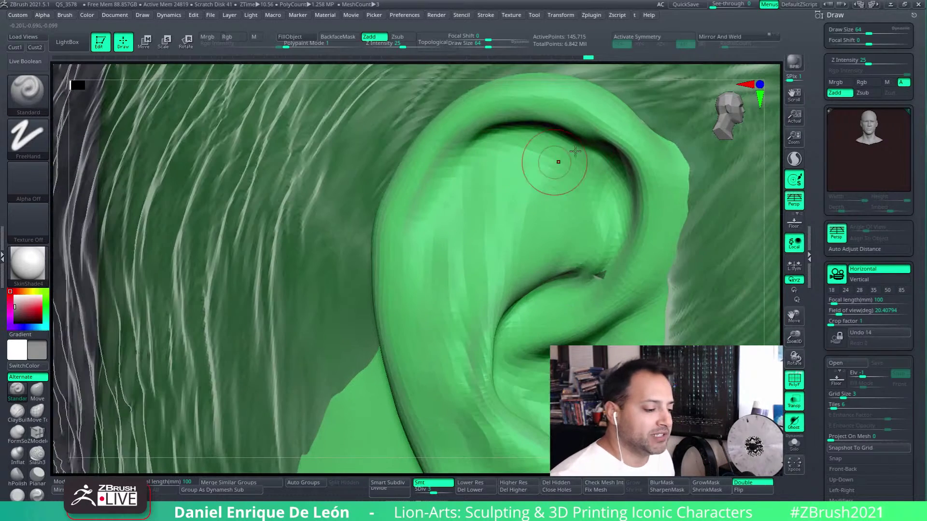
pyautogui.click(913, 15)
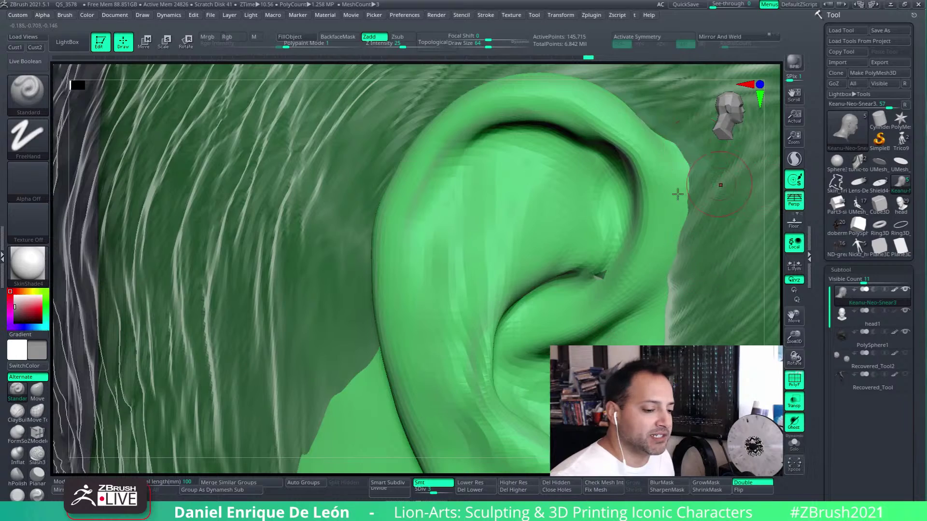
# Step: Set the Draw Size to about 97 and smooth the top of the ear's outer rim
pyautogui.moveTo(506, 204)
pyautogui.mouseDown(button='right')
pyautogui.moveTo(496, 160)
pyautogui.moveTo(546, 202)
pyautogui.moveTo(560, 201)
pyautogui.mouseUp(button='right')
pyautogui.moveTo(488, 45); pyautogui.dragTo(490, 45)
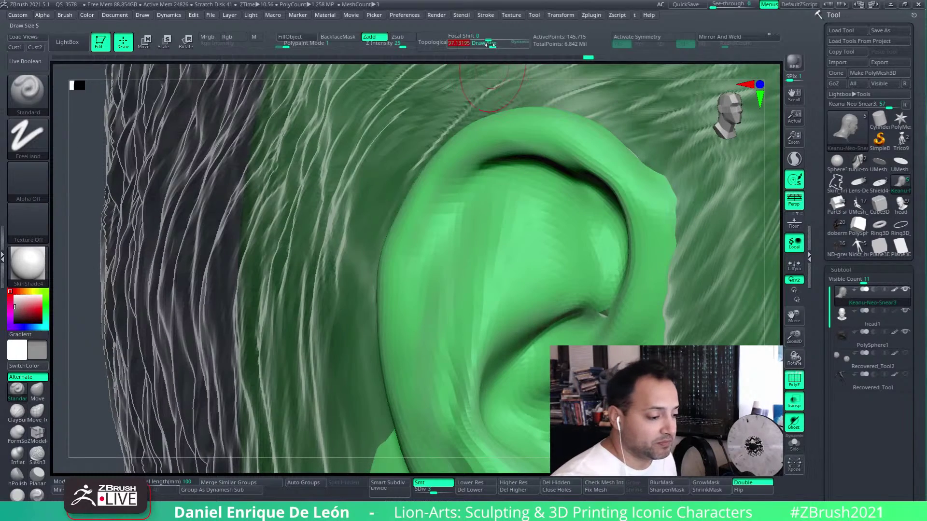
pyautogui.moveTo(504, 125); pyautogui.dragTo(535, 73, button='right')
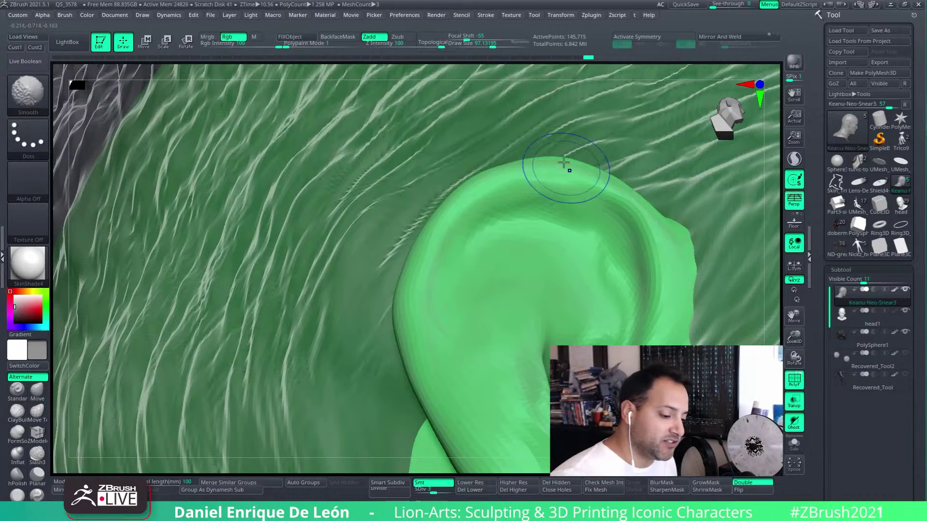
pyautogui.keyDown('shift'); pyautogui.moveTo(565, 163); pyautogui.dragTo(563, 164); pyautogui.keyUp('shift')
# Step: Raise the head mesh to subdivision level 4 and undo the test strokes on the ear
pyautogui.moveTo(564, 164)
pyautogui.mouseDown(button='right')
pyautogui.moveTo(615, 207)
pyautogui.moveTo(582, 227)
pyautogui.moveTo(481, 235)
pyautogui.mouseUp(button='right')
pyautogui.moveTo(480, 235); pyautogui.dragTo(508, 243)
pyautogui.hotkey('ctrl', 'z')
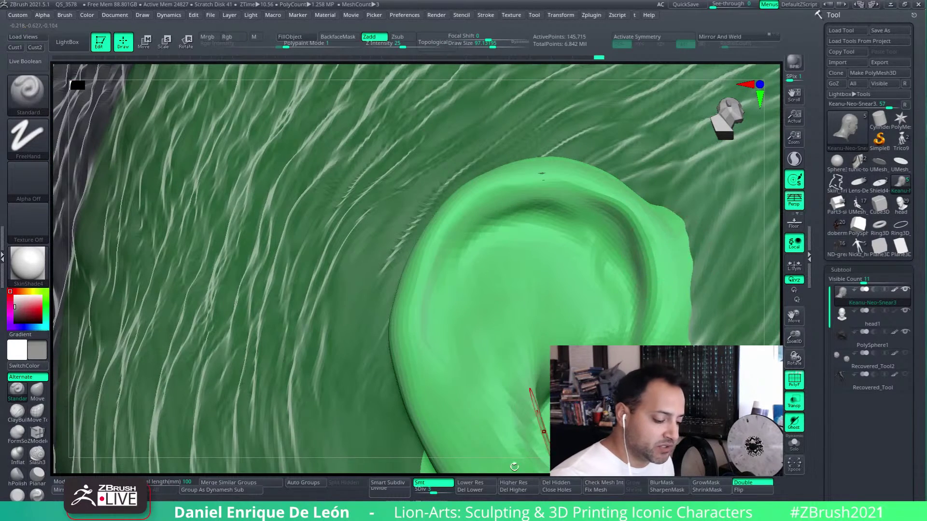
pyautogui.click(443, 484)
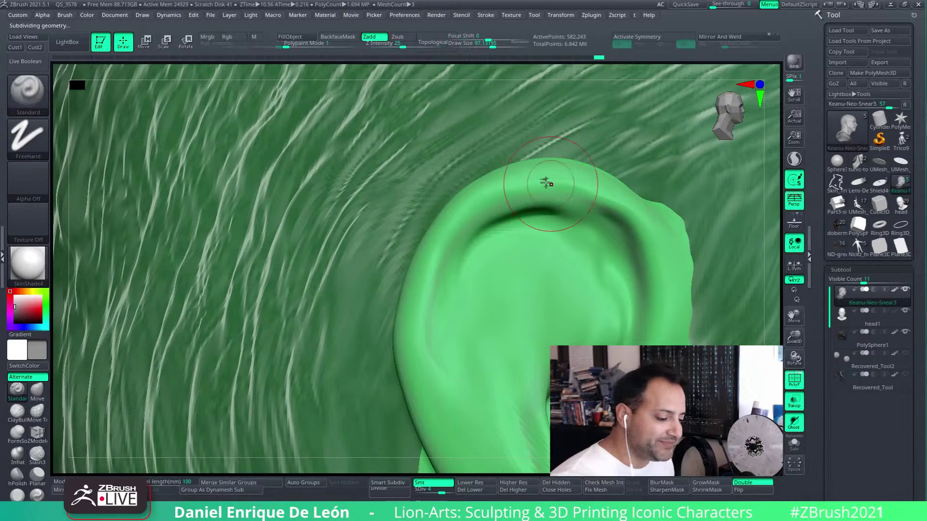
pyautogui.click(545, 181)
pyautogui.hotkey('ctrl', 'z')
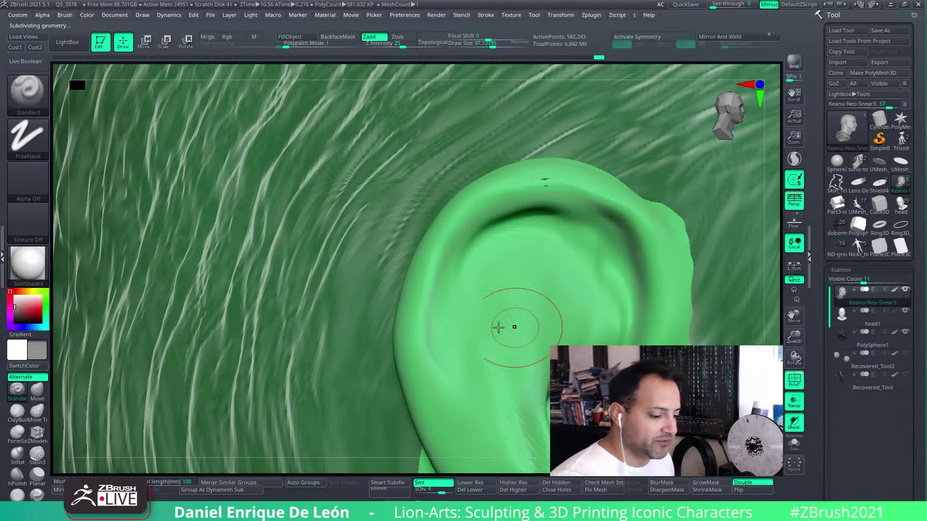
# Step: Reshape the back of the ear where it meets the hair with the Move Topological brush, reducing the Draw Size to about 126
pyautogui.click(39, 409)
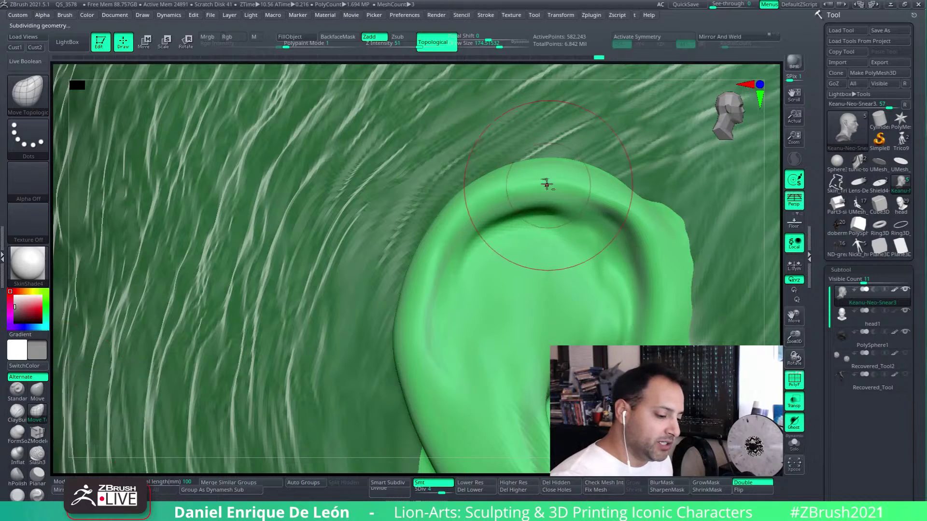
pyautogui.moveTo(561, 184)
pyautogui.mouseDown(button='right')
pyautogui.moveTo(581, 151)
pyautogui.moveTo(609, 148)
pyautogui.mouseUp(button='right')
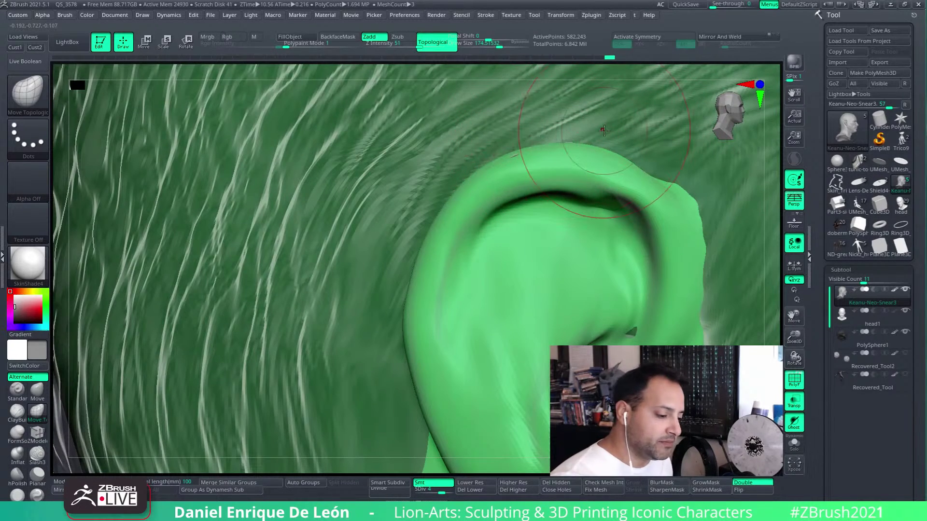
pyautogui.moveTo(500, 45); pyautogui.dragTo(496, 45)
pyautogui.moveTo(614, 314)
pyautogui.keyDown('alt'); pyautogui.mouseDown(button='right')
pyautogui.moveTo(579, 231)
pyautogui.moveTo(608, 324)
pyautogui.moveTo(589, 196)
pyautogui.moveTo(597, 215)
pyautogui.moveTo(583, 208)
pyautogui.moveTo(622, 256)
pyautogui.moveTo(594, 276)
pyautogui.moveTo(607, 231)
pyautogui.moveTo(575, 148)
pyautogui.moveTo(588, 162)
pyautogui.moveTo(434, 333)
pyautogui.moveTo(480, 238)
pyautogui.moveTo(464, 325)
pyautogui.moveTo(497, 234)
pyautogui.moveTo(496, 249)
pyautogui.mouseUp(button='right'); pyautogui.keyUp('alt')
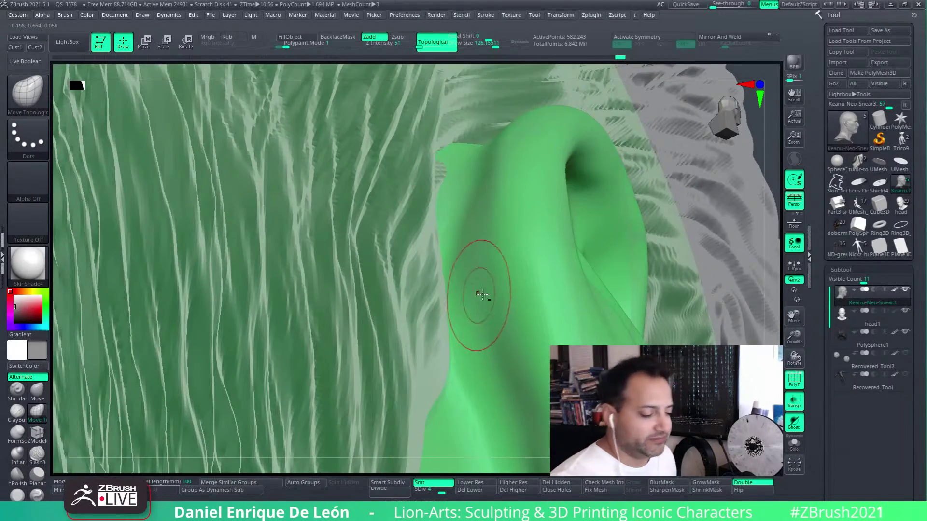
pyautogui.moveTo(483, 292)
pyautogui.mouseDown(button='right')
pyautogui.moveTo(484, 265)
pyautogui.moveTo(452, 176)
pyautogui.moveTo(486, 197)
pyautogui.mouseUp(button='right')
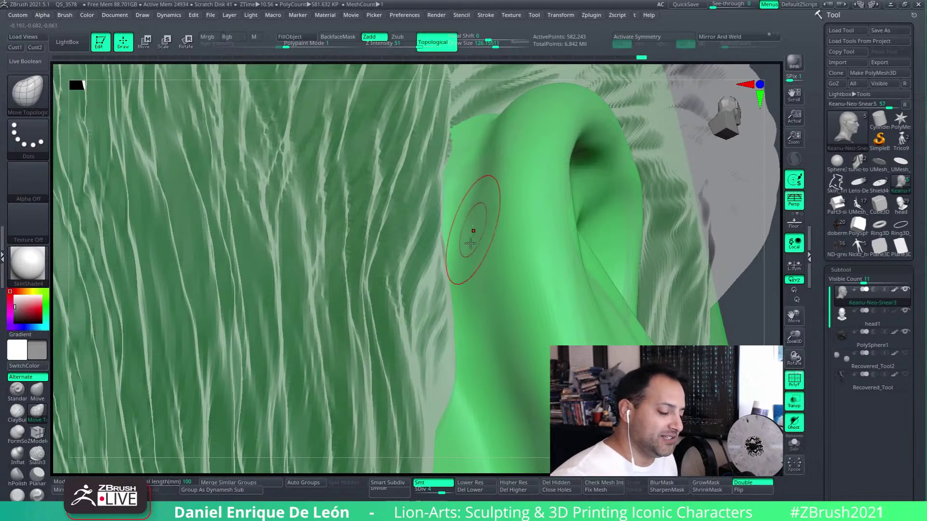
pyautogui.moveTo(478, 192)
pyautogui.mouseDown(button='right')
pyautogui.moveTo(484, 222)
pyautogui.moveTo(488, 164)
pyautogui.mouseUp(button='right')
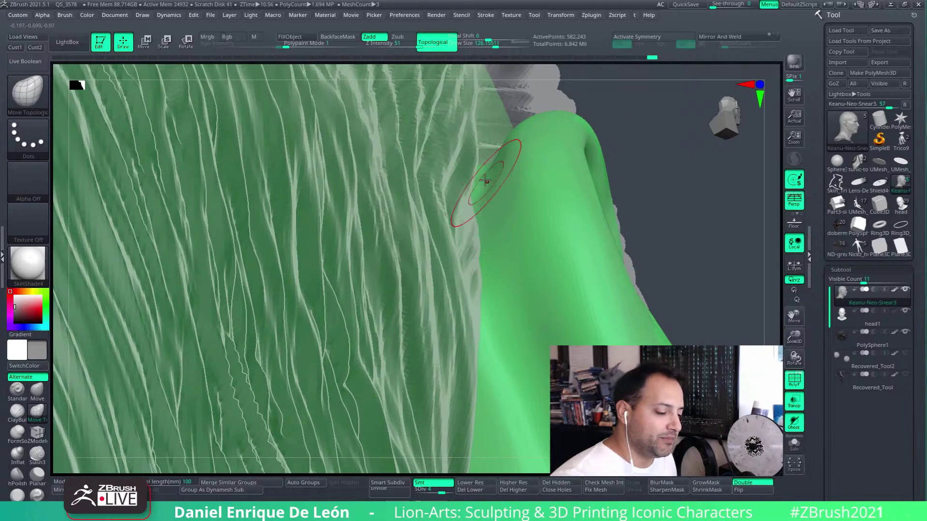
pyautogui.moveTo(478, 201); pyautogui.dragTo(480, 217, button='right')
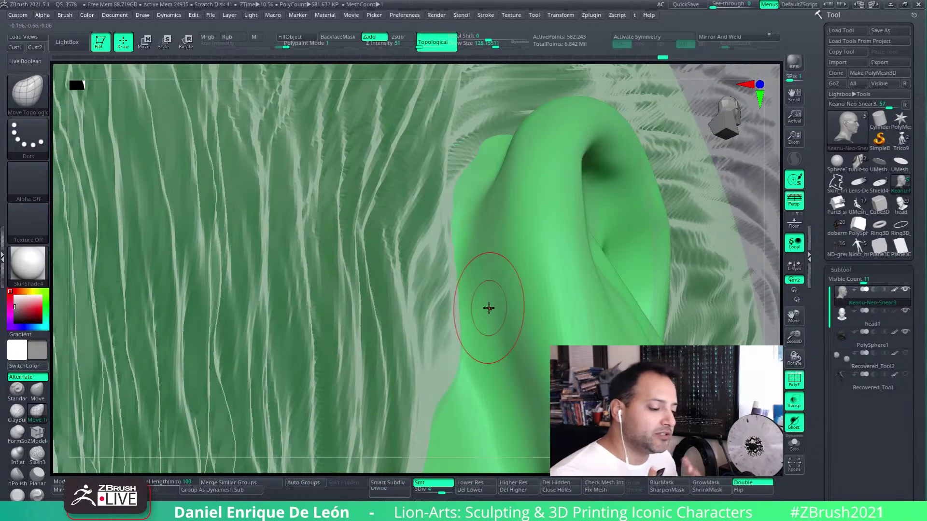
# Step: Adjust the curve of the ear's upper rim and its inner edge with the Move Topological brush
pyautogui.moveTo(488, 306)
pyautogui.mouseDown(button='right')
pyautogui.moveTo(550, 201)
pyautogui.moveTo(529, 240)
pyautogui.moveTo(529, 270)
pyautogui.mouseUp(button='right')
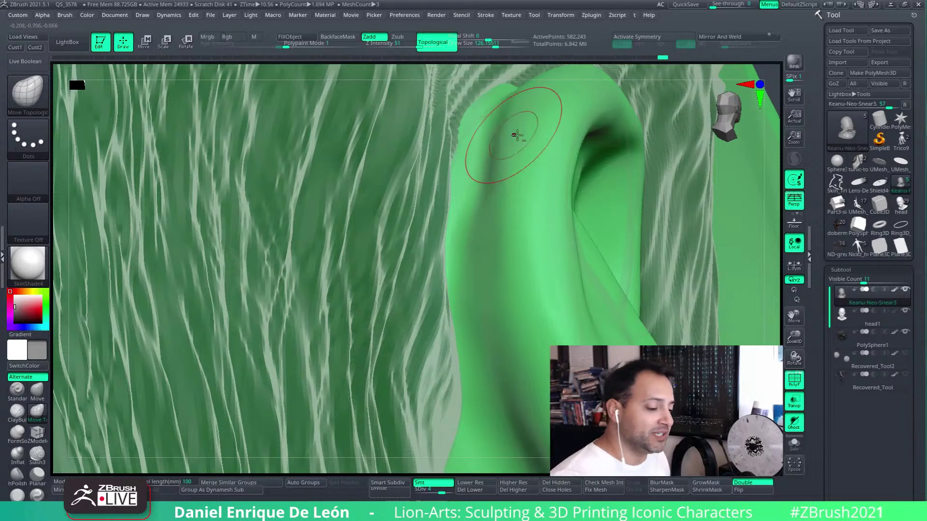
pyautogui.moveTo(511, 131)
pyautogui.mouseDown(button='right')
pyautogui.moveTo(536, 178)
pyautogui.moveTo(541, 164)
pyautogui.moveTo(536, 221)
pyautogui.moveTo(547, 163)
pyautogui.mouseUp(button='right')
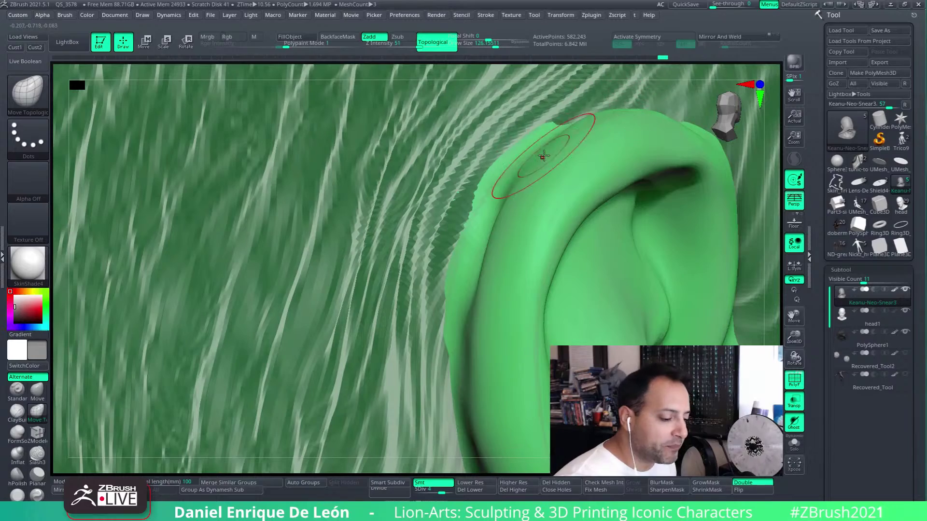
pyautogui.moveTo(579, 126)
pyautogui.mouseDown(button='right')
pyautogui.moveTo(553, 182)
pyautogui.moveTo(600, 131)
pyautogui.moveTo(555, 239)
pyautogui.moveTo(587, 201)
pyautogui.moveTo(551, 211)
pyautogui.moveTo(529, 242)
pyautogui.mouseUp(button='right')
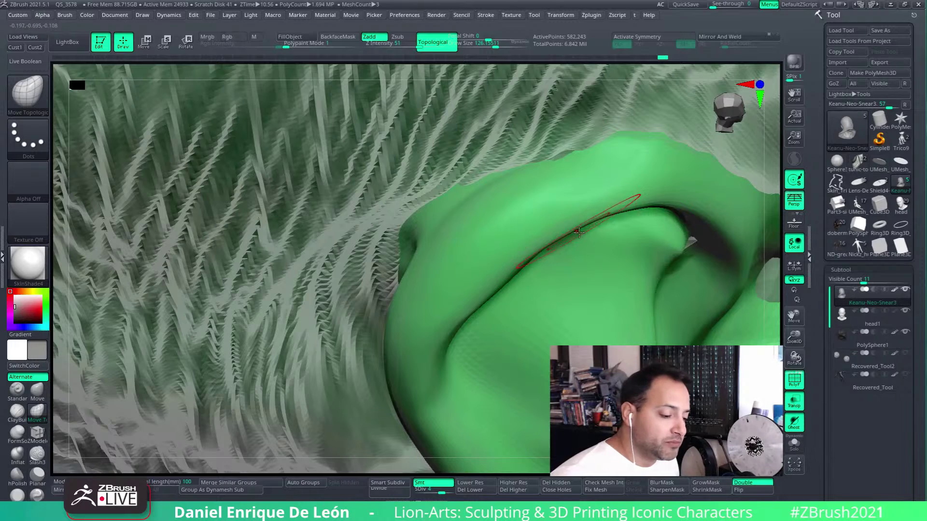
pyautogui.moveTo(583, 232); pyautogui.dragTo(595, 222)
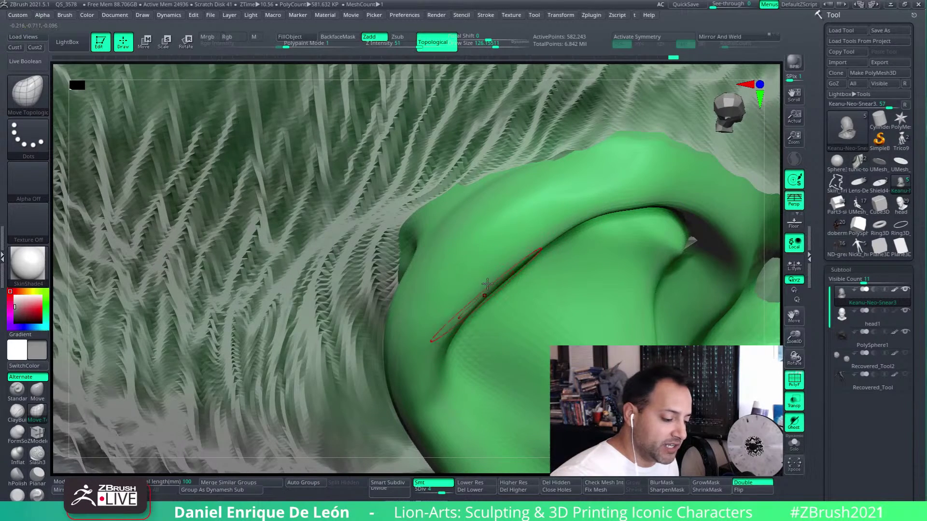
pyautogui.moveTo(487, 284); pyautogui.dragTo(548, 285, button='right')
pyautogui.moveTo(490, 259); pyautogui.dragTo(466, 223, button='right')
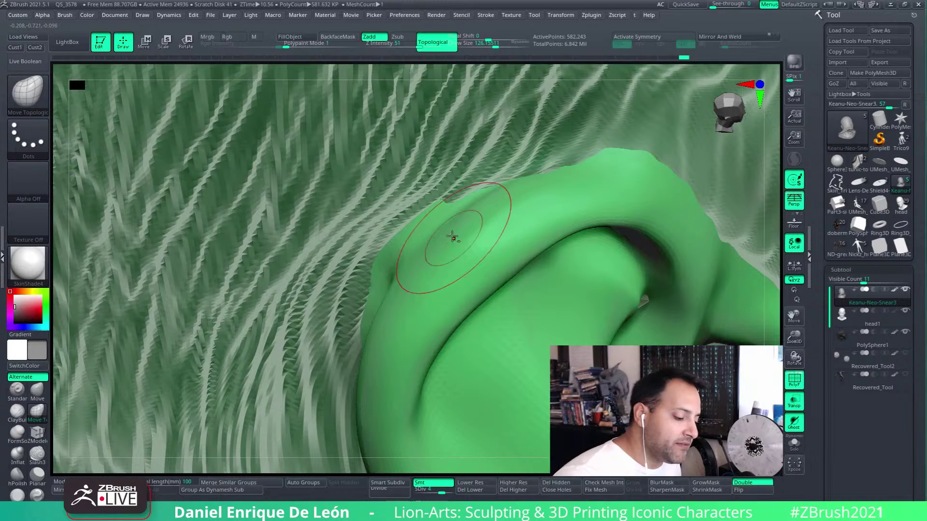
# Step: Adjust the back of the upper rim against the overlapping head1 mesh, keeping Keanu-Neo-Snear3 as the active subtool
pyautogui.moveTo(524, 189); pyautogui.dragTo(496, 193, button='right')
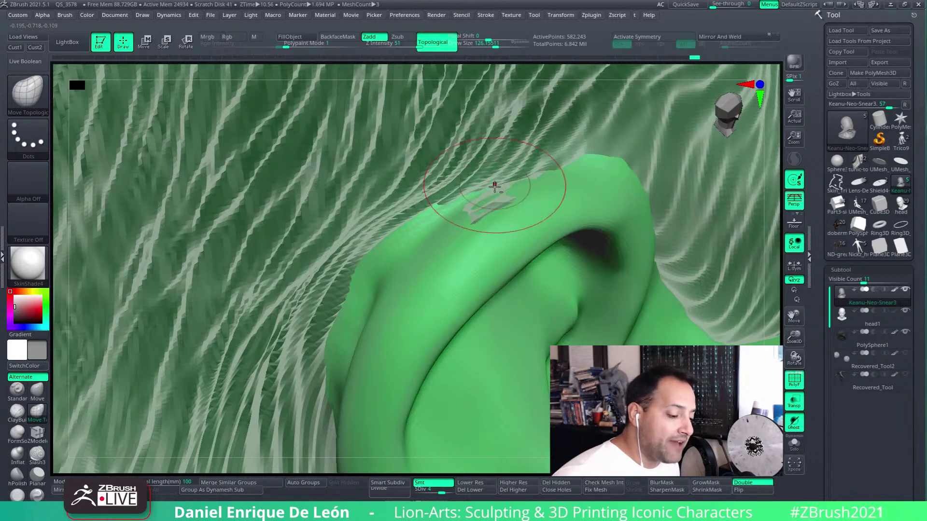
pyautogui.moveTo(450, 219); pyautogui.dragTo(431, 243)
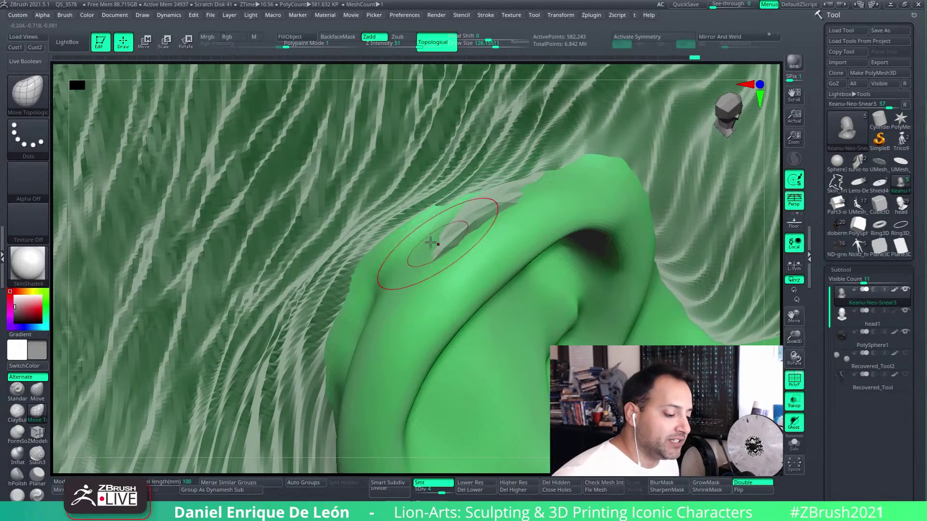
pyautogui.keyDown('alt'); pyautogui.click(423, 266); pyautogui.keyUp('alt')
pyautogui.keyDown('alt'); pyautogui.click(521, 217); pyautogui.keyUp('alt')
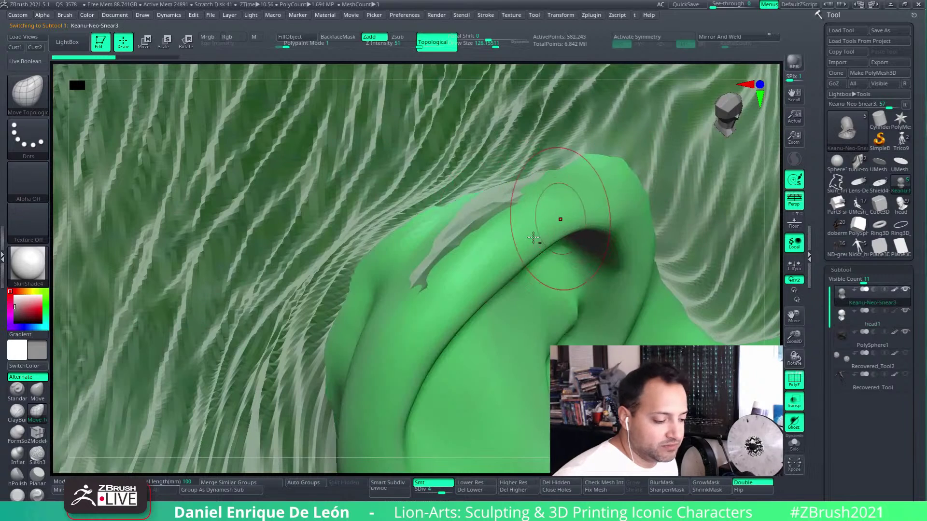
pyautogui.moveTo(483, 211); pyautogui.dragTo(507, 189)
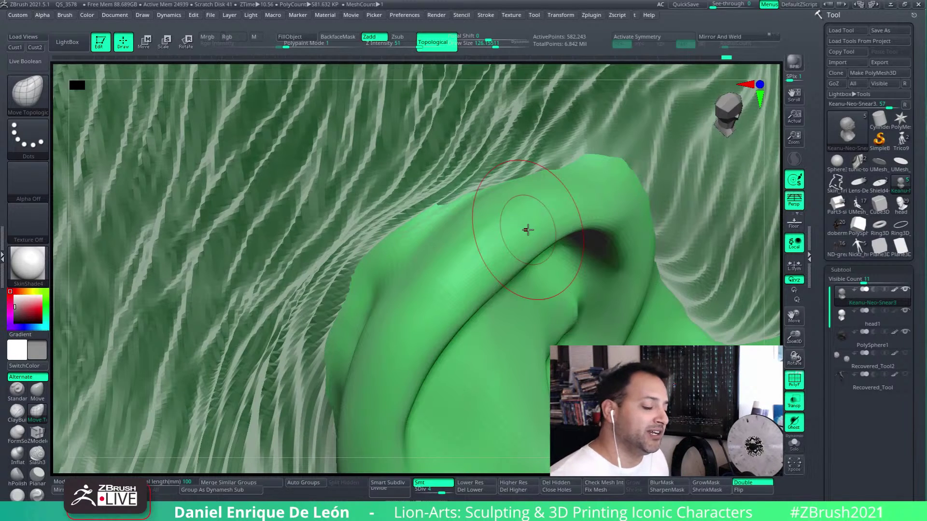
# Step: Carve the groove beneath the ear's upper rim deeper with the Standard brush
pyautogui.moveTo(508, 255)
pyautogui.mouseDown(button='right')
pyautogui.moveTo(573, 223)
pyautogui.moveTo(584, 207)
pyautogui.moveTo(551, 243)
pyautogui.mouseUp(button='right')
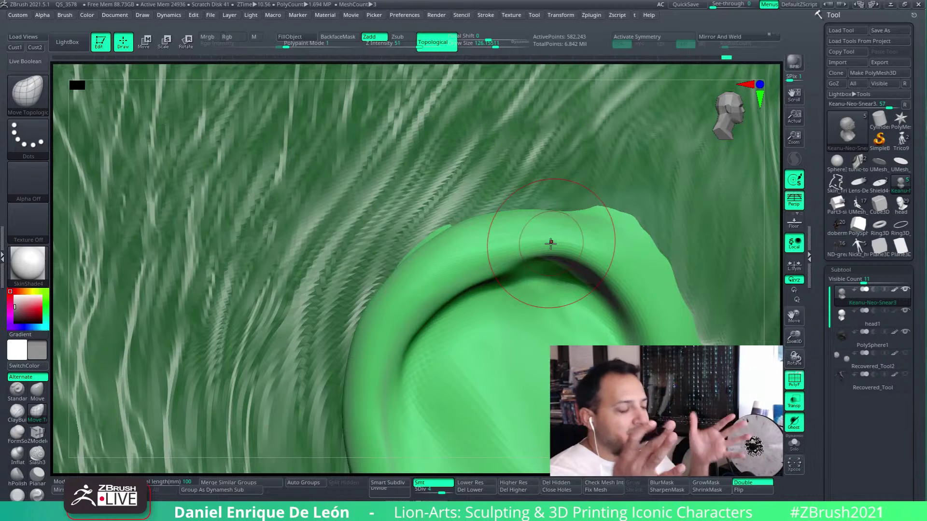
pyautogui.moveTo(523, 278); pyautogui.dragTo(540, 233, button='right')
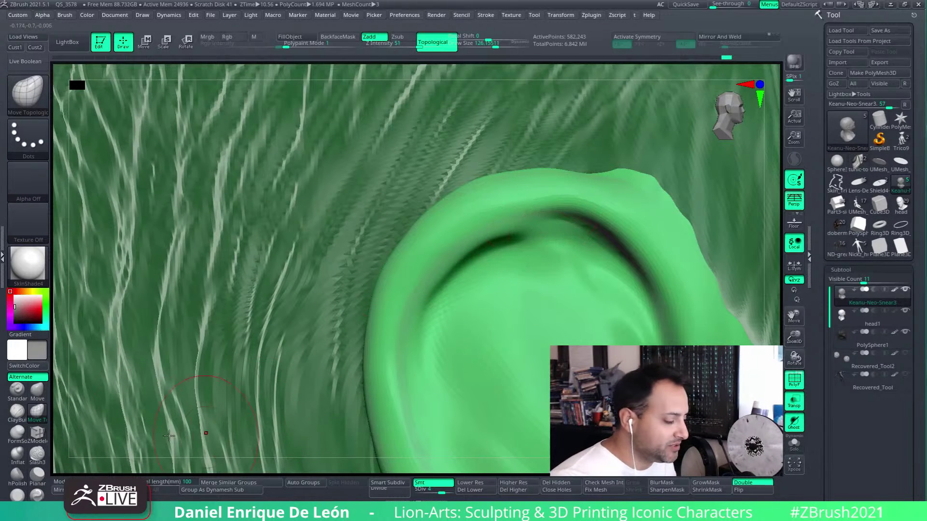
pyautogui.click(14, 391)
pyautogui.moveTo(515, 280); pyautogui.dragTo(570, 233, button='right')
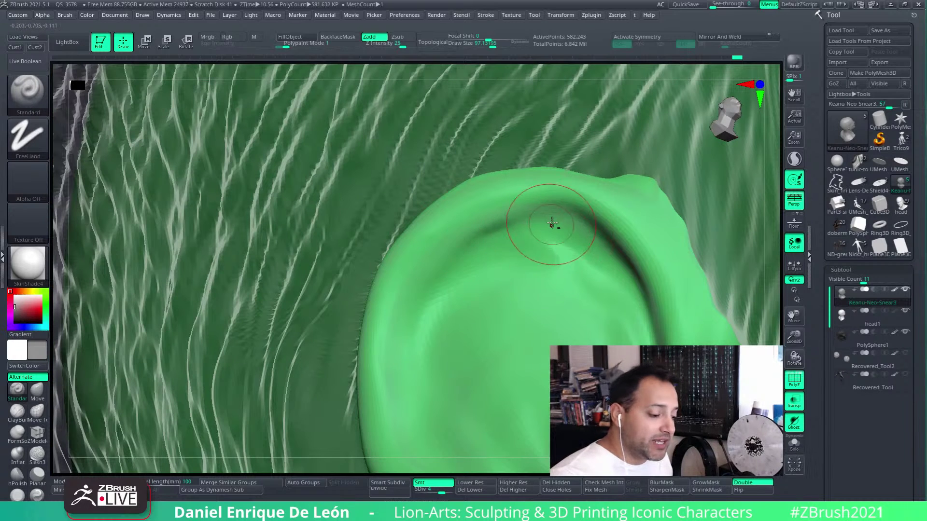
pyautogui.keyDown('alt'); pyautogui.moveTo(550, 223); pyautogui.dragTo(477, 243); pyautogui.keyUp('alt')
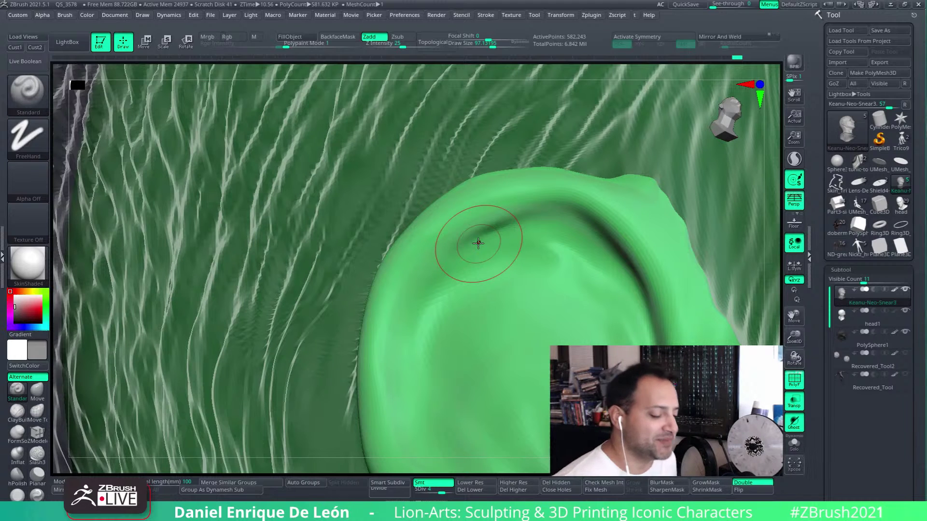
pyautogui.moveTo(478, 243)
pyautogui.mouseDown(button='right')
pyautogui.moveTo(429, 251)
pyautogui.moveTo(375, 171)
pyautogui.mouseUp(button='right')
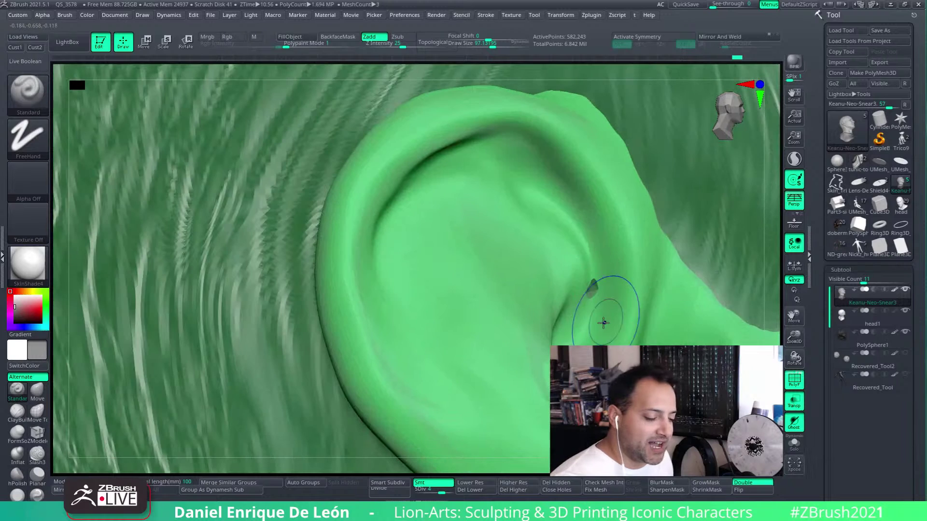
# Step: Smooth the inner fold at the front of the ear
pyautogui.keyDown('shift'); pyautogui.moveTo(594, 288); pyautogui.dragTo(586, 317); pyautogui.keyUp('shift')
pyautogui.moveTo(603, 301)
pyautogui.mouseDown(button='right')
pyautogui.moveTo(625, 295)
pyautogui.moveTo(564, 261)
pyautogui.mouseUp(button='right')
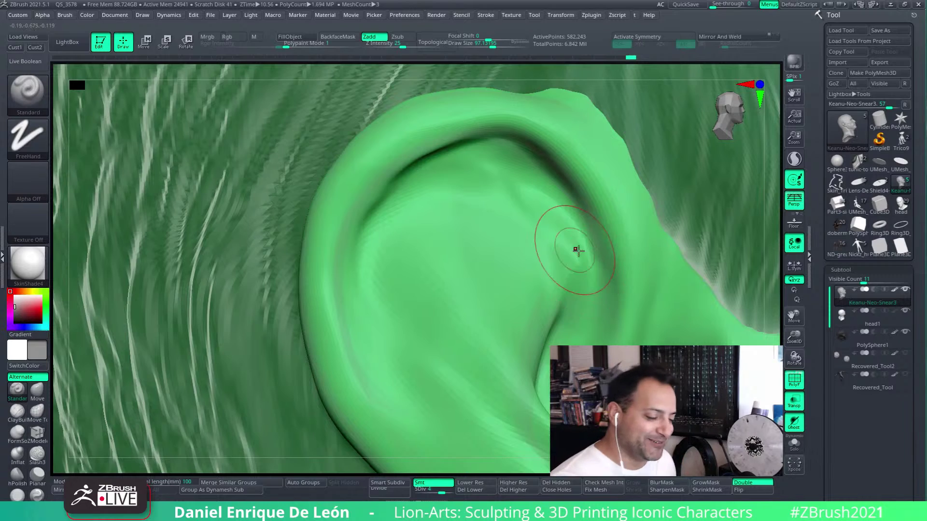
pyautogui.moveTo(574, 248)
pyautogui.mouseDown(button='right')
pyautogui.moveTo(579, 217)
pyautogui.moveTo(616, 265)
pyautogui.moveTo(570, 168)
pyautogui.moveTo(586, 193)
pyautogui.mouseUp(button='right')
pyautogui.press('shift')
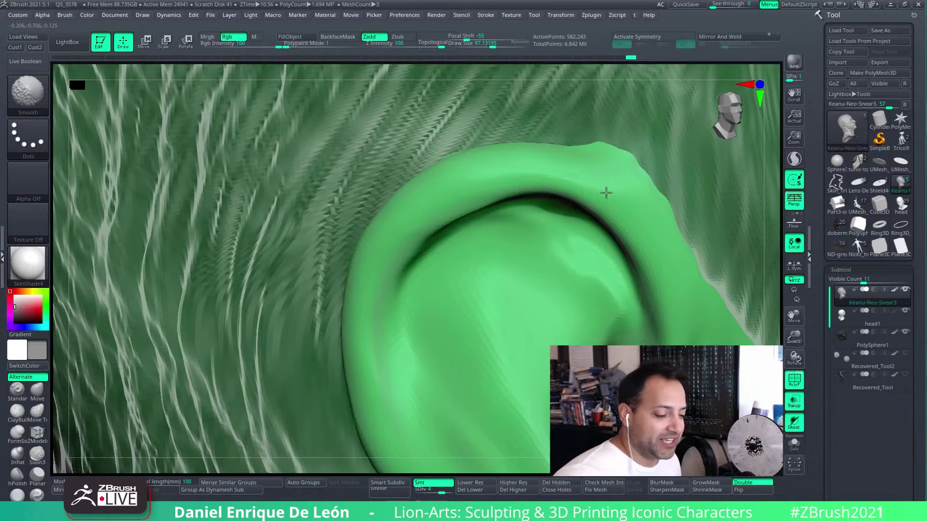
# Step: Build up the front part of the ear's upper rim with the Standard brush and smooth the added volume
pyautogui.moveTo(599, 202)
pyautogui.mouseDown(button='right')
pyautogui.moveTo(624, 203)
pyautogui.moveTo(566, 225)
pyautogui.mouseUp(button='right')
pyautogui.moveTo(531, 202); pyautogui.dragTo(560, 220)
pyautogui.moveTo(560, 220); pyautogui.dragTo(545, 207, button='right')
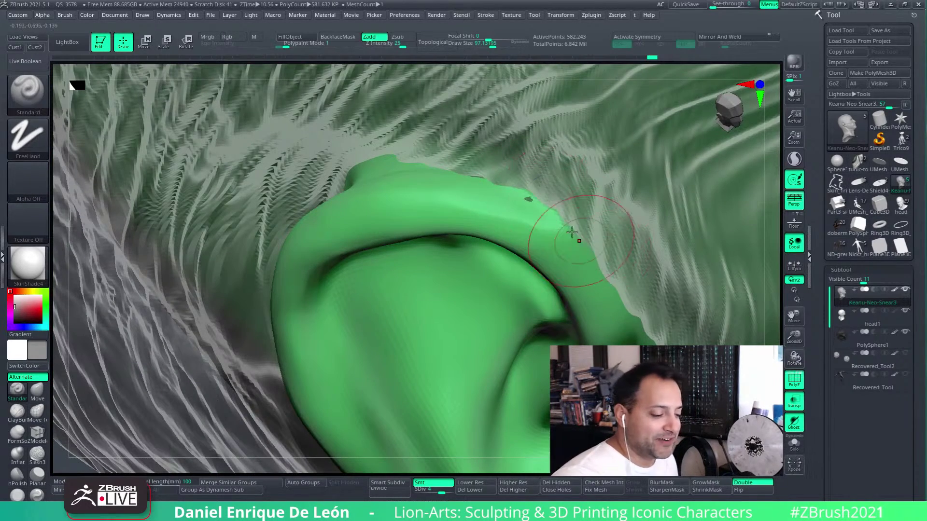
pyautogui.press('shift')
pyautogui.keyDown('shift'); pyautogui.moveTo(535, 214); pyautogui.dragTo(562, 225); pyautogui.keyUp('shift')
pyautogui.moveTo(569, 232)
pyautogui.mouseDown(button='right')
pyautogui.moveTo(563, 244)
pyautogui.moveTo(599, 246)
pyautogui.moveTo(589, 215)
pyautogui.moveTo(631, 219)
pyautogui.moveTo(581, 223)
pyautogui.mouseUp(button='right')
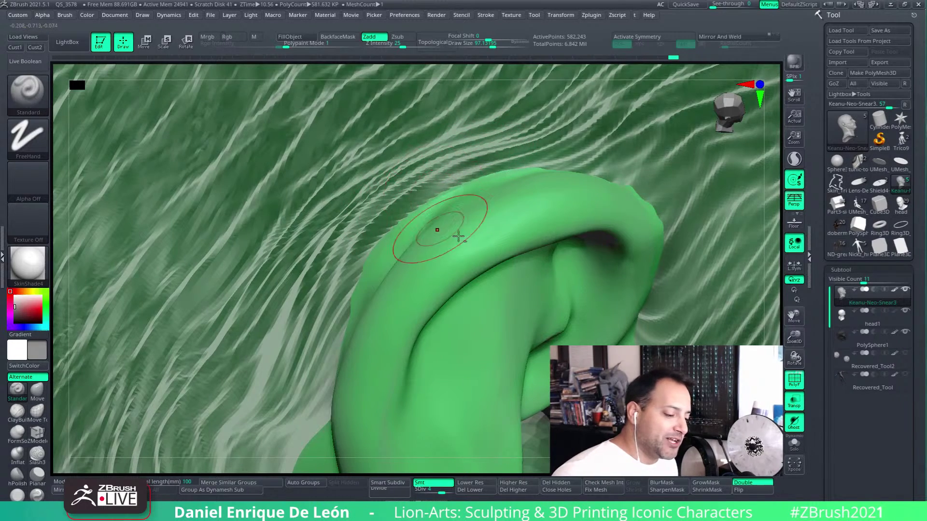
# Step: Smooth the upper back of the ear's rim and check the whole ear from several angles
pyautogui.moveTo(446, 216)
pyautogui.mouseDown(button='right')
pyautogui.moveTo(570, 270)
pyautogui.moveTo(589, 251)
pyautogui.moveTo(620, 287)
pyautogui.mouseUp(button='right')
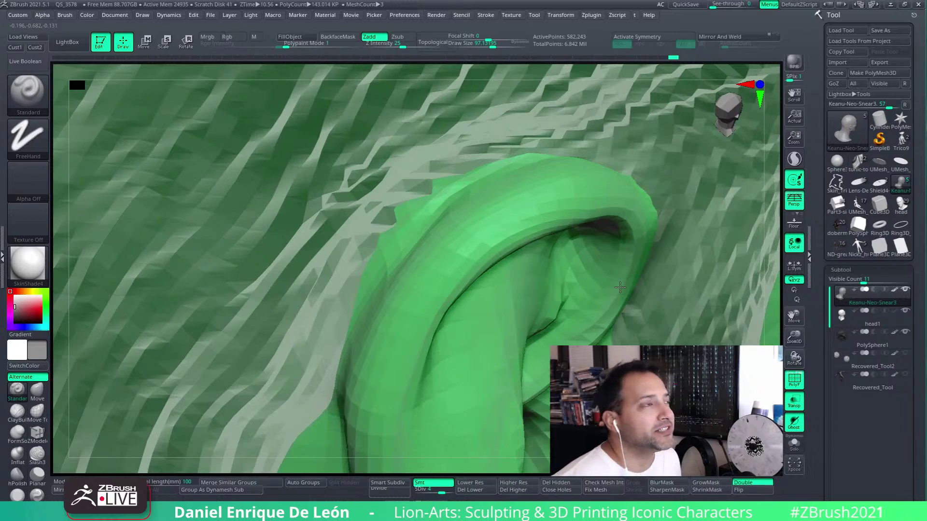
pyautogui.moveTo(620, 286)
pyautogui.mouseDown(button='right')
pyautogui.moveTo(560, 187)
pyautogui.moveTo(582, 146)
pyautogui.moveTo(530, 203)
pyautogui.moveTo(497, 213)
pyautogui.mouseUp(button='right')
pyautogui.moveTo(507, 172)
pyautogui.keyDown('shift'); pyautogui.mouseDown()
pyautogui.moveTo(458, 196)
pyautogui.moveTo(499, 177)
pyautogui.mouseUp(); pyautogui.keyUp('shift')
pyautogui.moveTo(502, 179)
pyautogui.mouseDown(button='right')
pyautogui.moveTo(529, 180)
pyautogui.moveTo(532, 162)
pyautogui.mouseUp(button='right')
pyautogui.moveTo(555, 262); pyautogui.dragTo(538, 256, button='right')
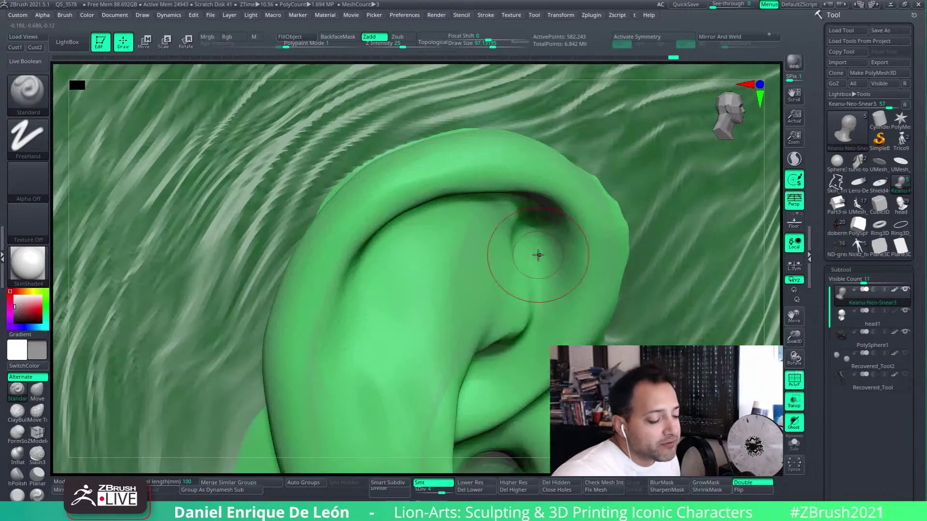
pyautogui.moveTo(528, 302)
pyautogui.keyDown('alt'); pyautogui.mouseDown(button='right')
pyautogui.moveTo(554, 236)
pyautogui.moveTo(550, 220)
pyautogui.mouseUp(button='right'); pyautogui.keyUp('alt')
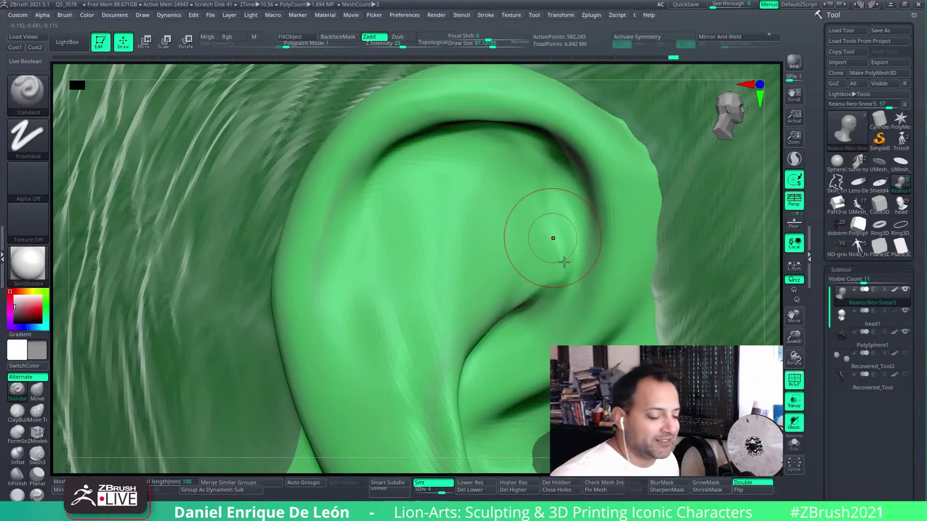
pyautogui.moveTo(564, 262)
pyautogui.mouseDown(button='right')
pyautogui.moveTo(594, 232)
pyautogui.moveTo(543, 217)
pyautogui.mouseUp(button='right')
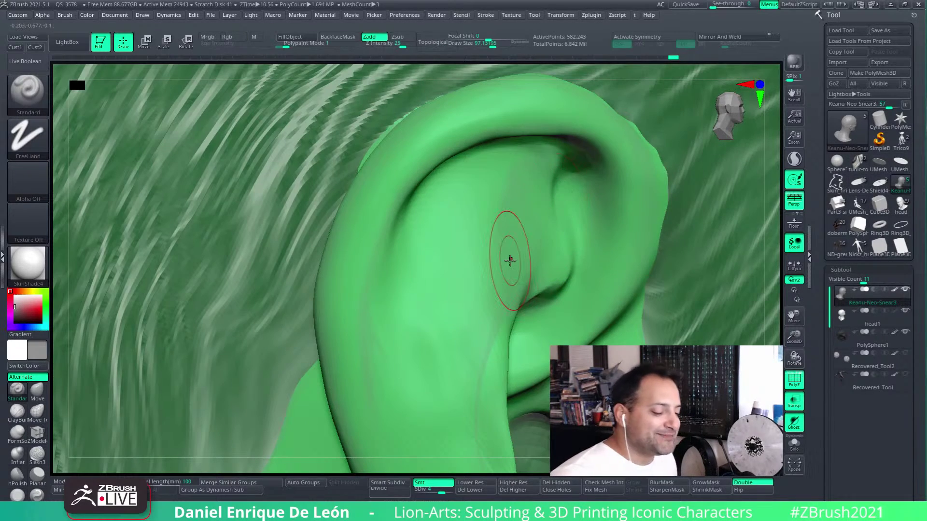
# Step: Reshape the inner fold beneath the front of the ear's upper rim using the Move brush at draw size about 137
pyautogui.click(37, 393)
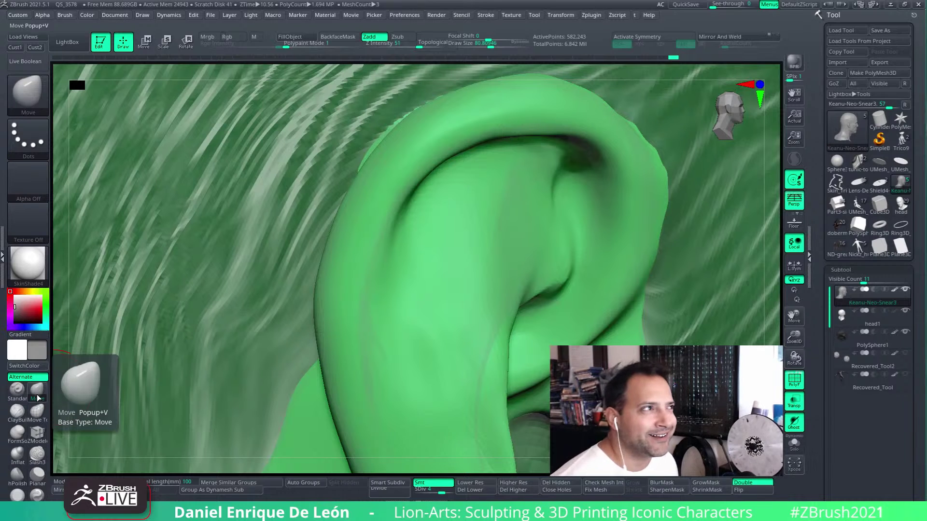
pyautogui.click(492, 45)
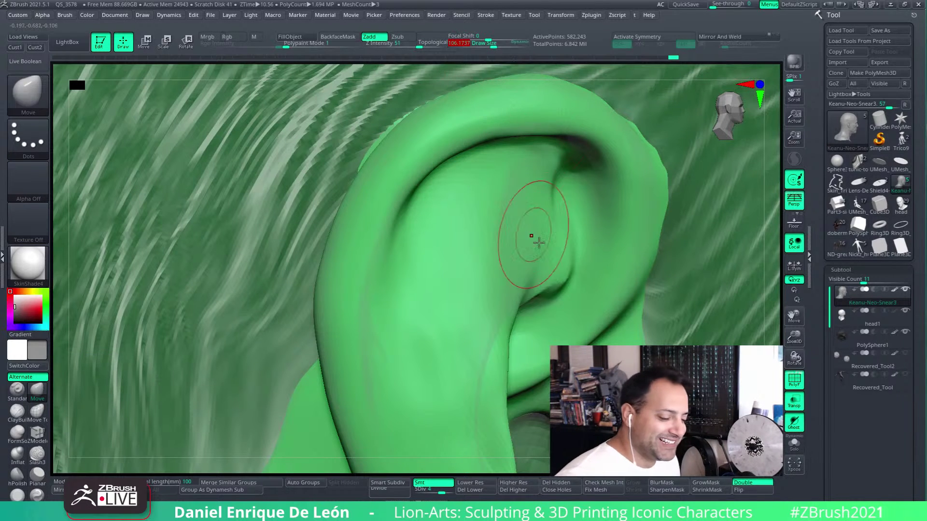
pyautogui.click(496, 45)
pyautogui.moveTo(530, 194); pyautogui.dragTo(534, 201, button='right')
pyautogui.moveTo(534, 201)
pyautogui.mouseDown()
pyautogui.moveTo(533, 190)
pyautogui.moveTo(507, 193)
pyautogui.mouseUp()
pyautogui.moveTo(507, 193); pyautogui.dragTo(520, 195, button='right')
pyautogui.moveTo(521, 195)
pyautogui.mouseDown()
pyautogui.moveTo(504, 192)
pyautogui.moveTo(533, 171)
pyautogui.moveTo(535, 189)
pyautogui.moveTo(540, 174)
pyautogui.mouseUp()
pyautogui.moveTo(540, 174); pyautogui.dragTo(535, 185, button='right')
pyautogui.moveTo(535, 185); pyautogui.dragTo(513, 183)
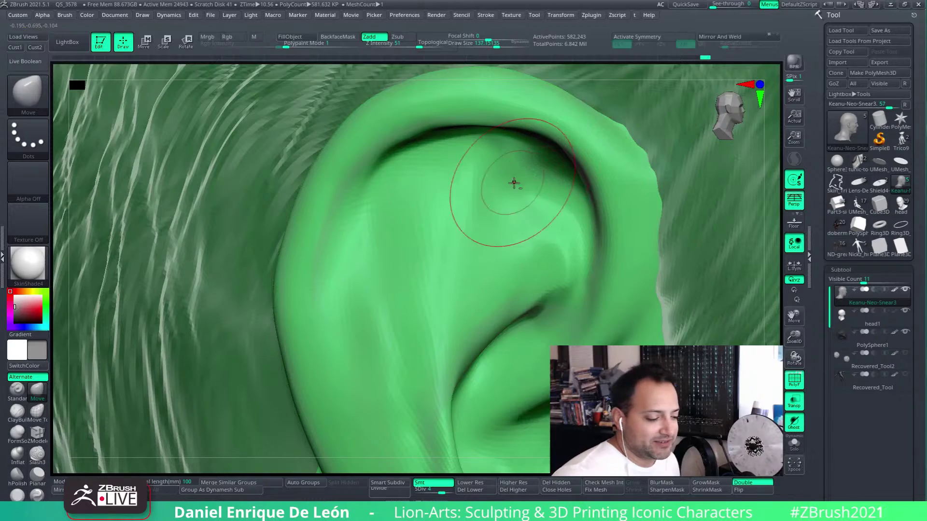
# Step: Lift the inner edge of the ear's upper rim slightly with the Move brush
pyautogui.moveTo(534, 182)
pyautogui.mouseDown(button='right')
pyautogui.moveTo(546, 165)
pyautogui.moveTo(557, 238)
pyautogui.moveTo(540, 217)
pyautogui.moveTo(544, 182)
pyautogui.moveTo(531, 193)
pyautogui.moveTo(540, 201)
pyautogui.moveTo(509, 182)
pyautogui.moveTo(516, 245)
pyautogui.mouseUp(button='right')
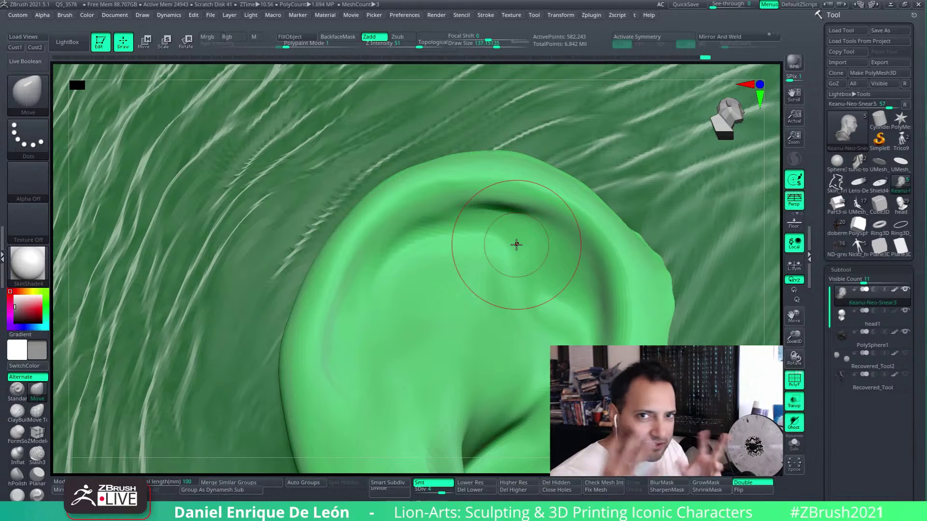
pyautogui.moveTo(468, 190); pyautogui.dragTo(479, 208, button='right')
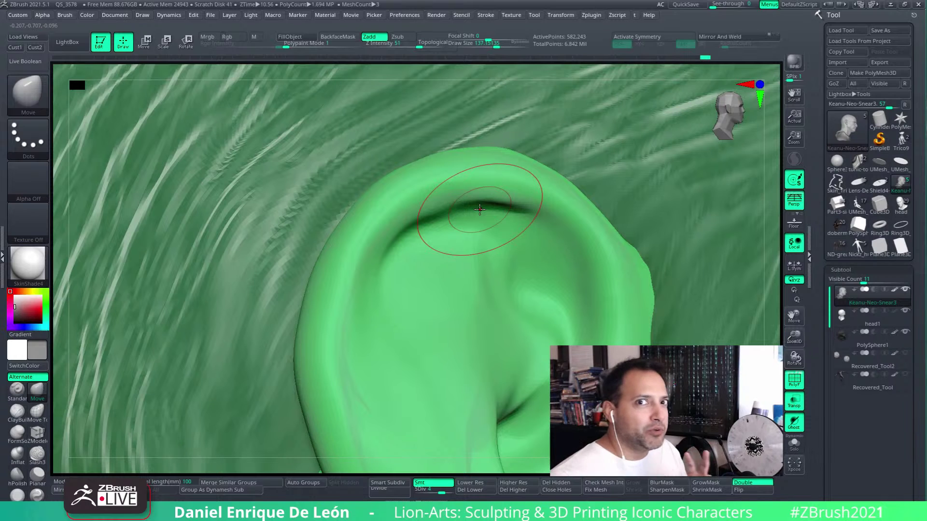
pyautogui.moveTo(476, 248)
pyautogui.mouseDown(button='right')
pyautogui.moveTo(465, 222)
pyautogui.moveTo(437, 216)
pyautogui.mouseUp(button='right')
pyautogui.moveTo(440, 215); pyautogui.dragTo(440, 207)
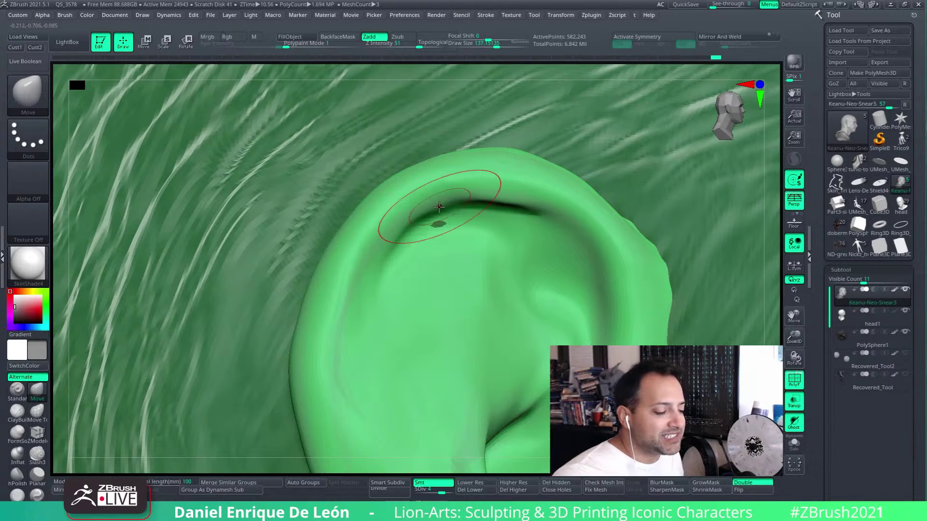
pyautogui.moveTo(485, 194); pyautogui.dragTo(497, 193, button='right')
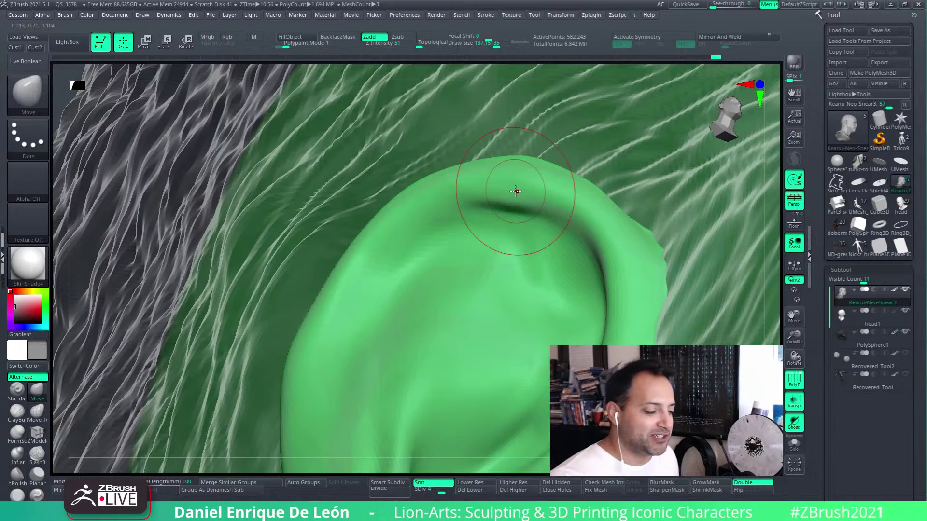
pyautogui.moveTo(503, 159); pyautogui.dragTo(536, 166, button='right')
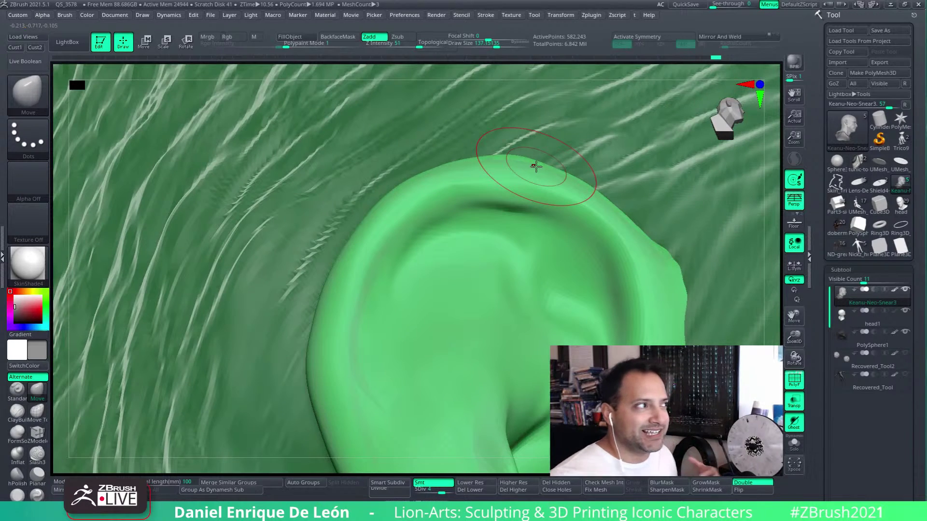
pyautogui.moveTo(496, 185)
pyautogui.mouseDown(button='right')
pyautogui.moveTo(521, 207)
pyautogui.moveTo(528, 193)
pyautogui.moveTo(539, 230)
pyautogui.moveTo(528, 168)
pyautogui.moveTo(579, 222)
pyautogui.moveTo(576, 304)
pyautogui.moveTo(586, 252)
pyautogui.moveTo(635, 166)
pyautogui.moveTo(615, 171)
pyautogui.moveTo(611, 191)
pyautogui.moveTo(617, 286)
pyautogui.mouseUp(button='right')
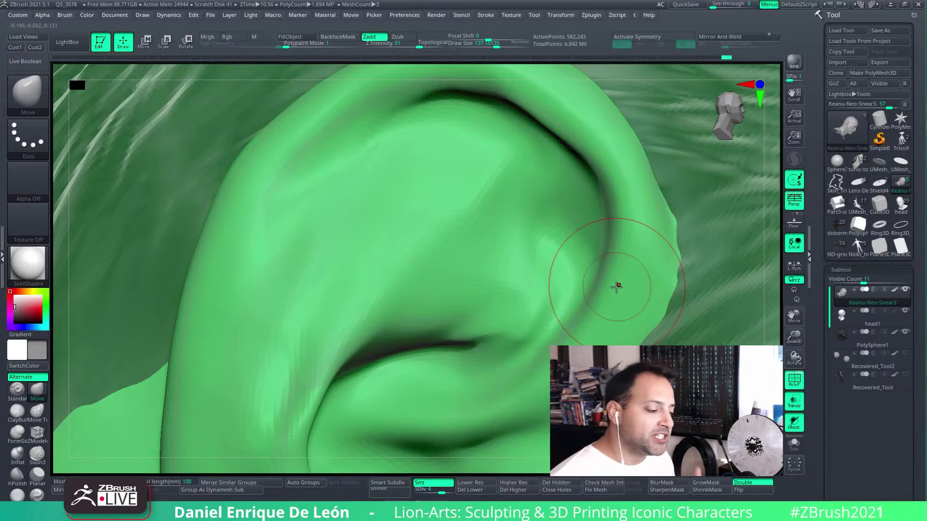
# Step: Smooth the upper back of the ear's rim and its outer edge
pyautogui.keyDown('alt'); pyautogui.moveTo(437, 207); pyautogui.dragTo(575, 246, button='right'); pyautogui.keyUp('alt')
pyautogui.keyDown('shift'); pyautogui.moveTo(366, 225); pyautogui.dragTo(349, 230); pyautogui.keyUp('shift')
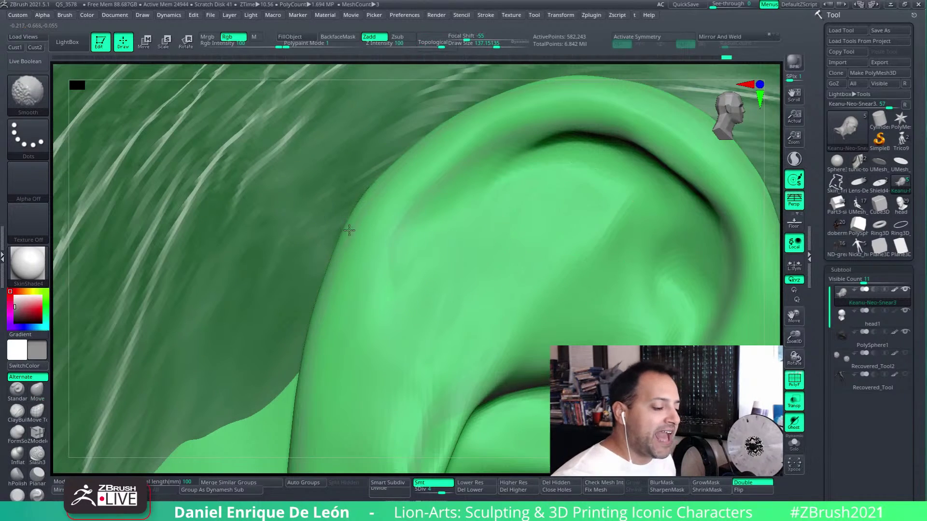
pyautogui.keyDown('shift'); pyautogui.moveTo(386, 178); pyautogui.dragTo(390, 195); pyautogui.keyUp('shift')
pyautogui.moveTo(392, 202); pyautogui.dragTo(418, 209, button='right')
pyautogui.moveTo(356, 211)
pyautogui.keyDown('shift'); pyautogui.mouseDown()
pyautogui.moveTo(391, 153)
pyautogui.moveTo(379, 176)
pyautogui.mouseUp(); pyautogui.keyUp('shift')
pyautogui.moveTo(369, 210)
pyautogui.mouseDown(button='right')
pyautogui.moveTo(408, 177)
pyautogui.moveTo(404, 186)
pyautogui.mouseUp(button='right')
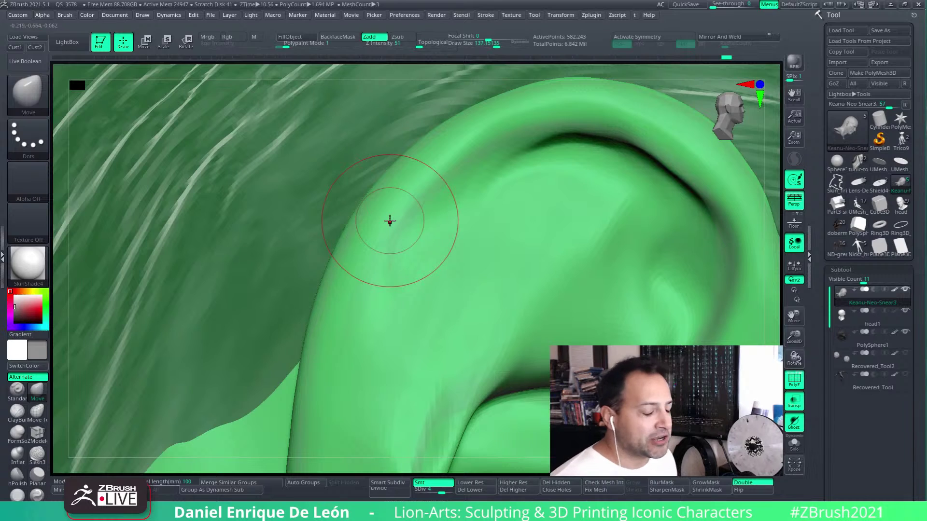
# Step: Adjust the contour of the rim at the upper back of the ear with the Move brush
pyautogui.moveTo(542, 213)
pyautogui.mouseDown(button='right')
pyautogui.moveTo(542, 188)
pyautogui.moveTo(470, 217)
pyautogui.moveTo(454, 246)
pyautogui.moveTo(462, 234)
pyautogui.mouseUp(button='right')
pyautogui.moveTo(461, 233); pyautogui.dragTo(493, 209)
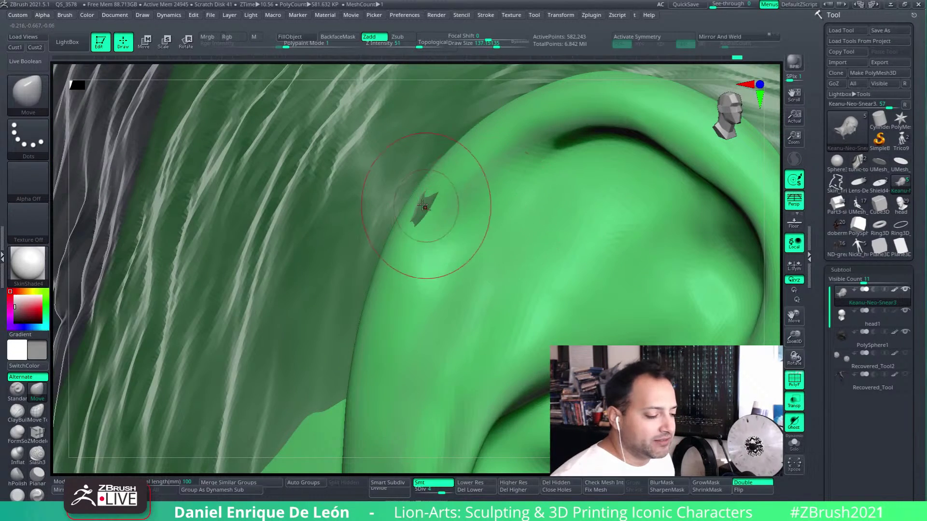
pyautogui.moveTo(425, 206); pyautogui.dragTo(452, 211)
# Step: Carve the groove beneath the upper rim further toward the back of the ear using the Standard brush at draw size about 97
pyautogui.moveTo(496, 45); pyautogui.dragTo(491, 44)
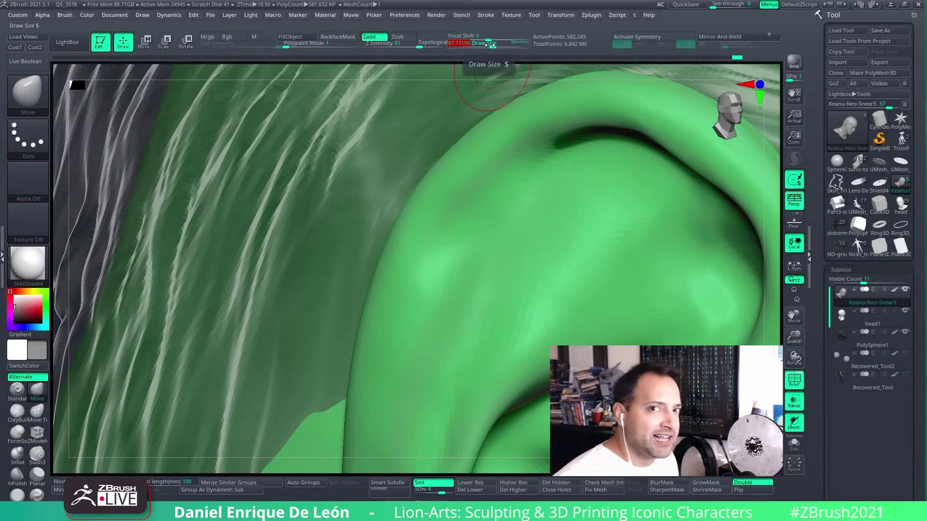
pyautogui.moveTo(550, 189)
pyautogui.keyDown('alt'); pyautogui.mouseDown(button='right')
pyautogui.moveTo(494, 176)
pyautogui.moveTo(529, 189)
pyautogui.mouseUp(button='right'); pyautogui.keyUp('alt')
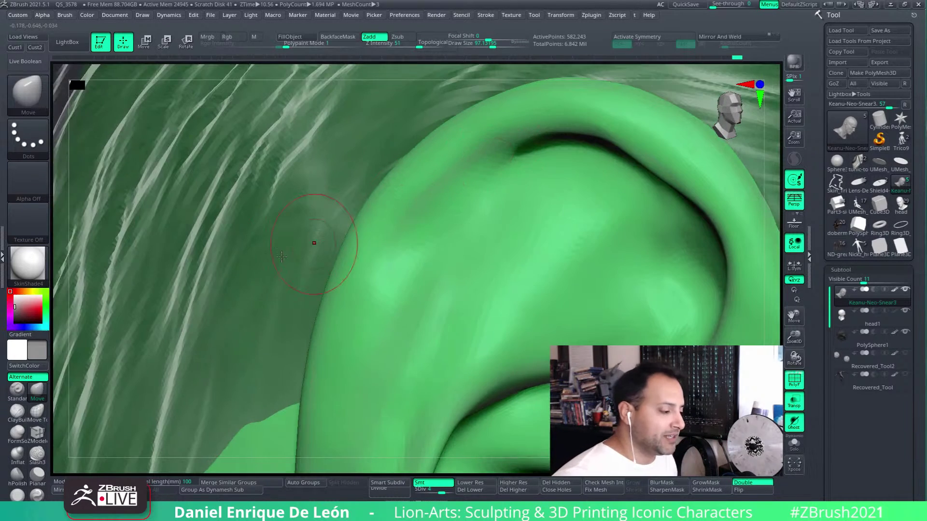
pyautogui.click(17, 391)
pyautogui.moveTo(518, 154)
pyautogui.mouseDown()
pyautogui.moveTo(424, 238)
pyautogui.moveTo(460, 218)
pyautogui.mouseUp()
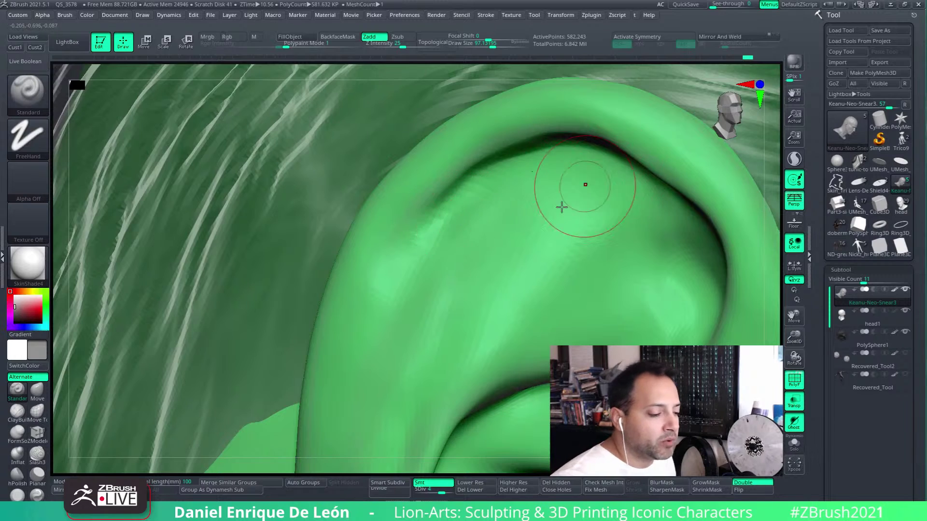
pyautogui.moveTo(562, 205)
pyautogui.mouseDown(button='right')
pyautogui.moveTo(615, 178)
pyautogui.moveTo(534, 156)
pyautogui.moveTo(597, 140)
pyautogui.mouseUp(button='right')
pyautogui.press('shift')
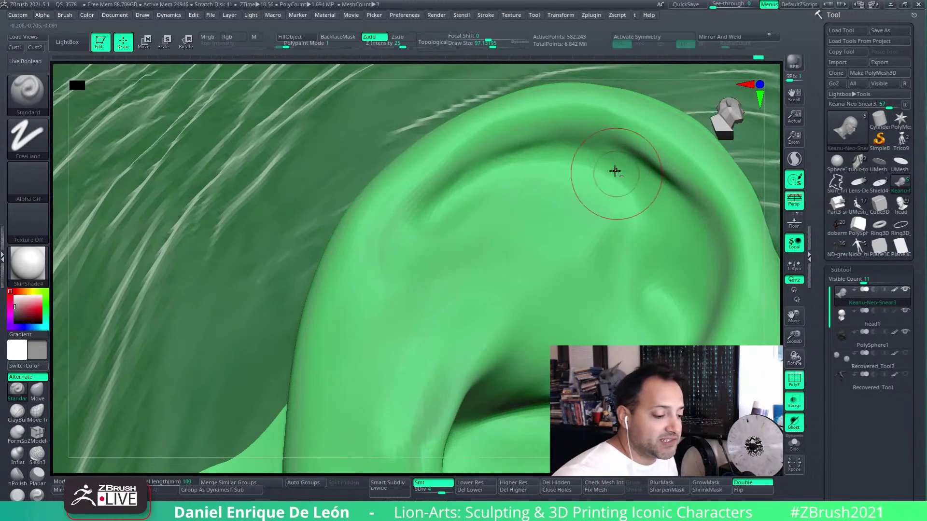
pyautogui.moveTo(615, 169)
pyautogui.keyDown('alt'); pyautogui.mouseDown()
pyautogui.moveTo(565, 158)
pyautogui.moveTo(522, 164)
pyautogui.moveTo(461, 193)
pyautogui.mouseUp(); pyautogui.keyUp('alt')
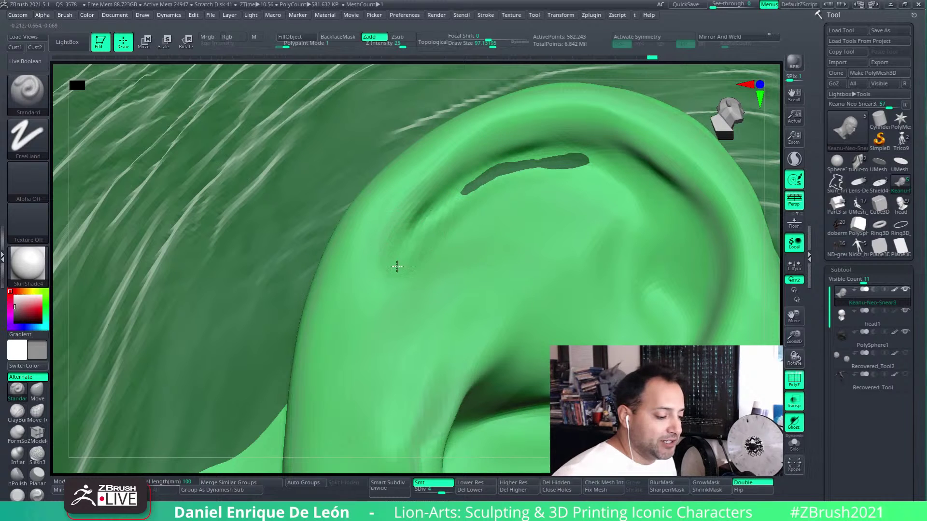
pyautogui.moveTo(434, 197)
pyautogui.keyDown('alt'); pyautogui.mouseDown()
pyautogui.moveTo(400, 236)
pyautogui.moveTo(459, 190)
pyautogui.moveTo(569, 167)
pyautogui.mouseUp(); pyautogui.keyUp('alt')
pyautogui.moveTo(570, 168)
pyautogui.mouseDown(button='right')
pyautogui.moveTo(603, 184)
pyautogui.moveTo(602, 228)
pyautogui.moveTo(590, 193)
pyautogui.moveTo(615, 170)
pyautogui.mouseUp(button='right')
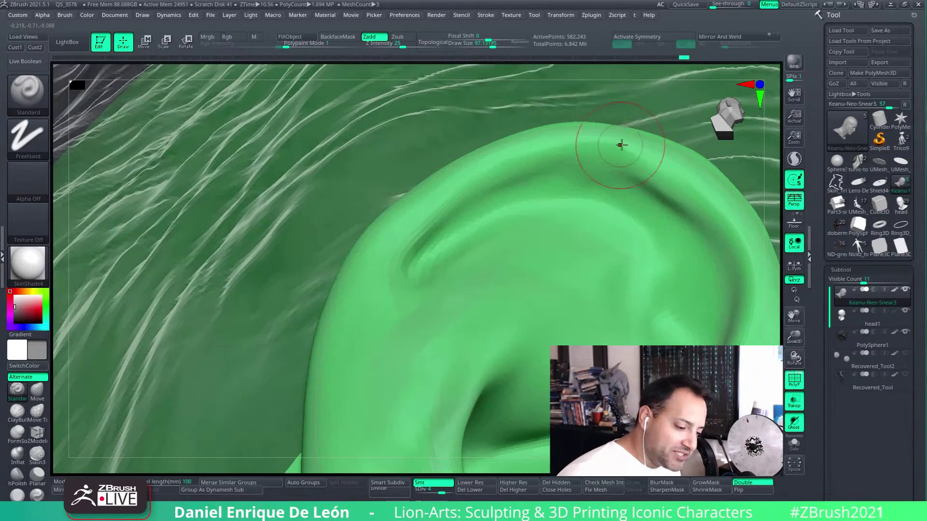
# Step: Smooth the surface along the top of the ear's rim
pyautogui.keyDown('shift'); pyautogui.moveTo(617, 155); pyautogui.dragTo(504, 163); pyautogui.keyUp('shift')
pyautogui.moveTo(566, 133); pyautogui.dragTo(459, 193, button='right')
pyautogui.moveTo(594, 149)
pyautogui.mouseDown(button='right')
pyautogui.moveTo(548, 209)
pyautogui.moveTo(567, 161)
pyautogui.mouseUp(button='right')
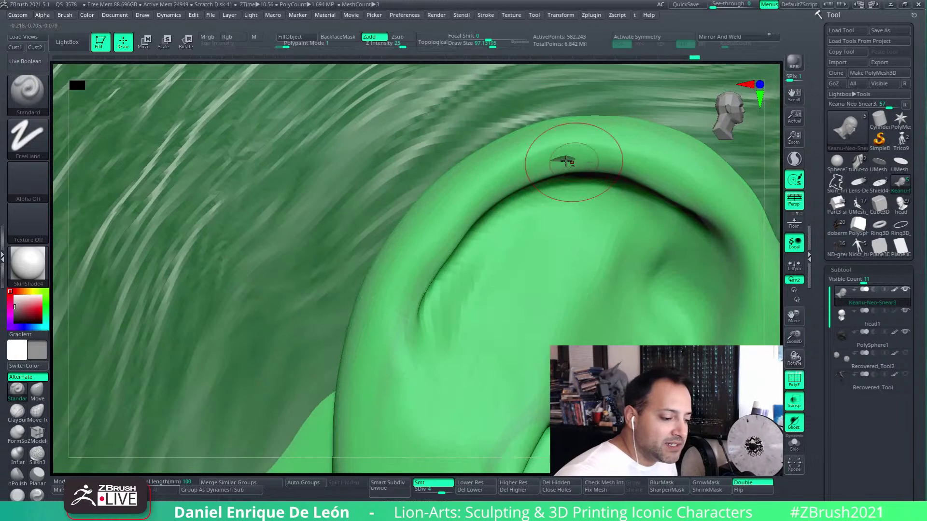
# Step: Build up the upper back stretch of the rim with the Standard brush and blend the added volume by smoothing
pyautogui.moveTo(501, 169); pyautogui.dragTo(401, 294)
pyautogui.keyDown('shift'); pyautogui.moveTo(500, 194); pyautogui.dragTo(462, 219); pyautogui.keyUp('shift')
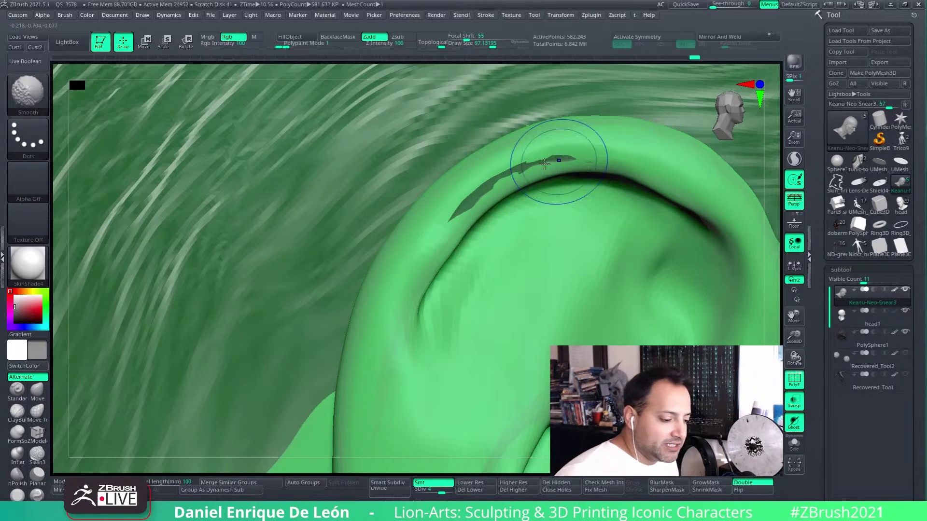
pyautogui.keyDown('shift'); pyautogui.moveTo(564, 154); pyautogui.dragTo(562, 183); pyautogui.keyUp('shift')
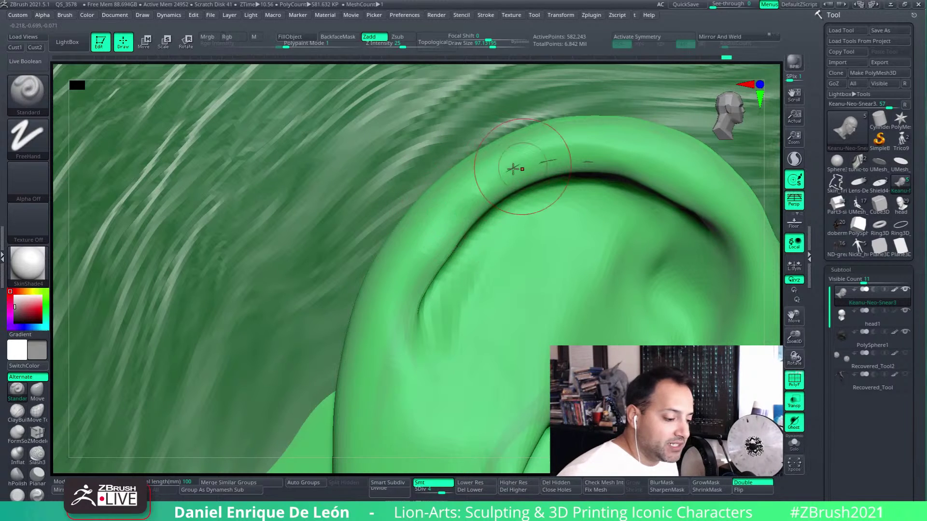
pyautogui.press('shift')
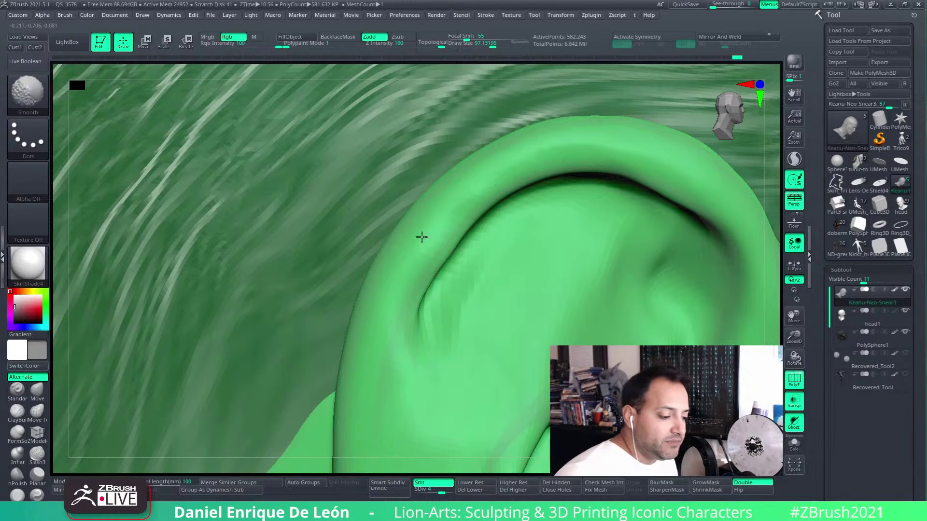
pyautogui.keyDown('shift'); pyautogui.moveTo(422, 237); pyautogui.dragTo(448, 256); pyautogui.keyUp('shift')
pyautogui.keyDown('alt'); pyautogui.moveTo(585, 176); pyautogui.dragTo(552, 193, button='right'); pyautogui.keyUp('alt')
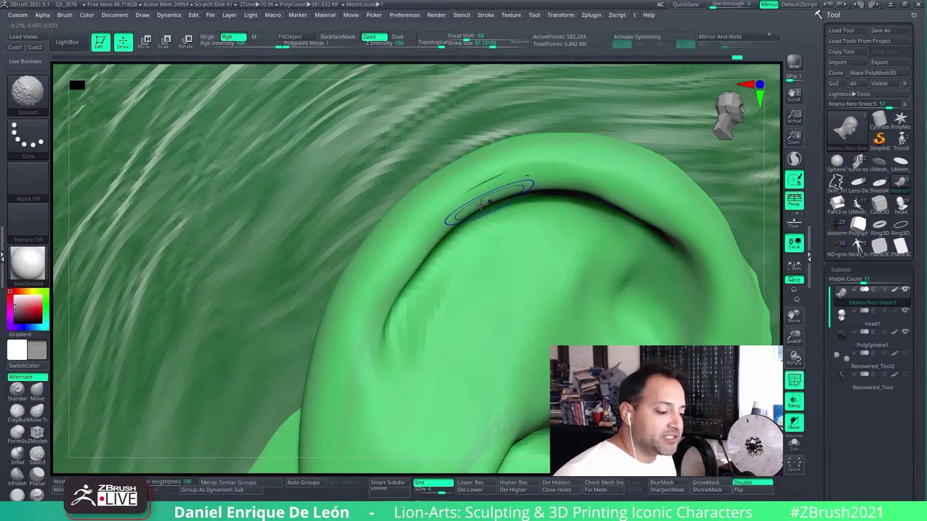
# Step: Move the inner ear surface below the front of the upper rim with the Move Topological brush on the Keanu-Neo-Snear3 subtool
pyautogui.click(38, 410)
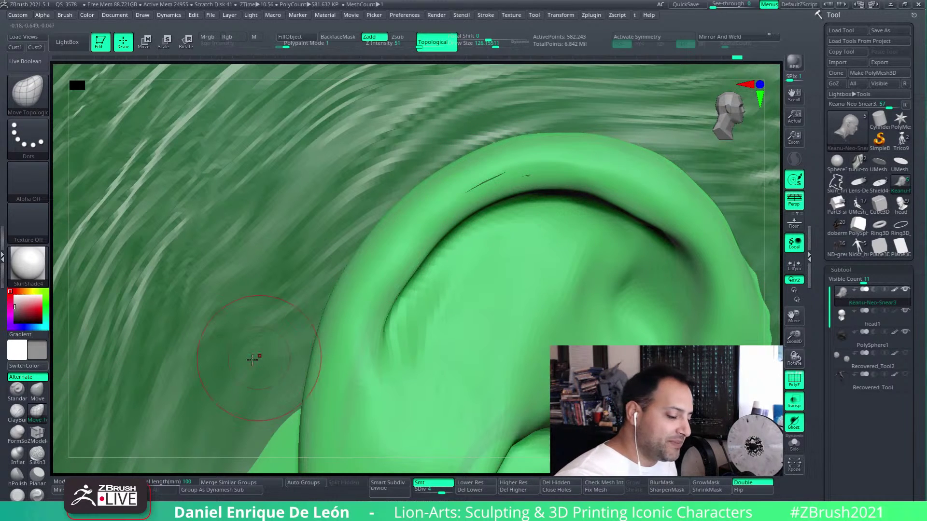
pyautogui.moveTo(567, 193); pyautogui.dragTo(622, 208, button='right')
pyautogui.moveTo(594, 274)
pyautogui.mouseDown(button='right')
pyautogui.moveTo(590, 199)
pyautogui.moveTo(533, 289)
pyautogui.mouseUp(button='right')
pyautogui.moveTo(496, 256)
pyautogui.mouseDown(button='right')
pyautogui.moveTo(559, 207)
pyautogui.moveTo(511, 213)
pyautogui.moveTo(537, 164)
pyautogui.moveTo(600, 192)
pyautogui.moveTo(596, 269)
pyautogui.moveTo(590, 249)
pyautogui.moveTo(575, 246)
pyautogui.moveTo(528, 197)
pyautogui.mouseUp(button='right')
pyautogui.keyDown('alt'); pyautogui.click(528, 199); pyautogui.keyUp('alt')
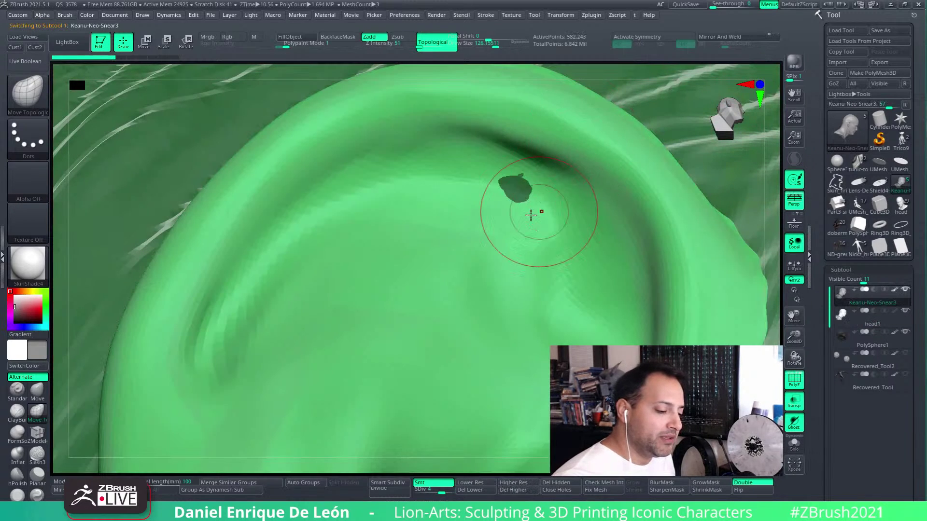
pyautogui.moveTo(523, 194)
pyautogui.mouseDown()
pyautogui.moveTo(453, 165)
pyautogui.moveTo(493, 181)
pyautogui.mouseUp()
pyautogui.moveTo(592, 248); pyautogui.dragTo(563, 217, button='right')
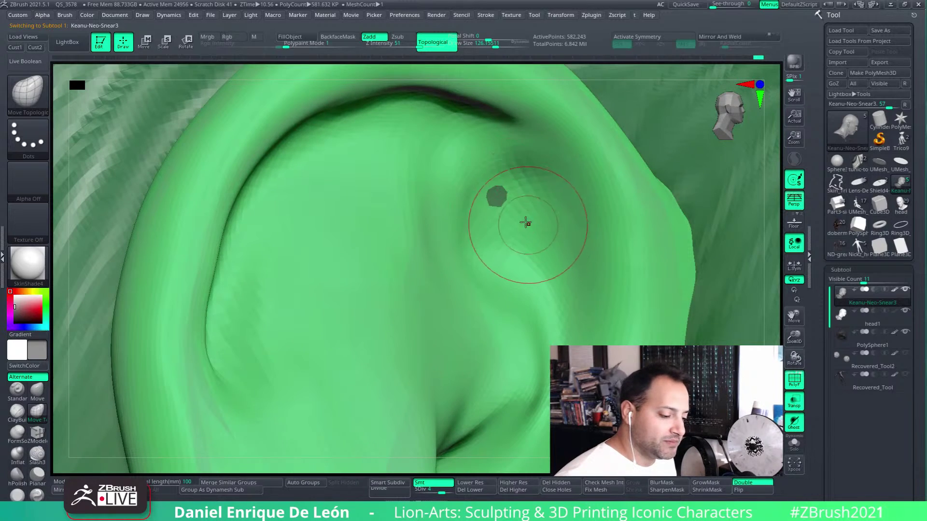
# Step: Reshape the lower end of the front inner fold, just above the crease, with the Move Topological brush
pyautogui.moveTo(503, 199)
pyautogui.mouseDown(button='right')
pyautogui.moveTo(548, 234)
pyautogui.moveTo(539, 279)
pyautogui.moveTo(509, 321)
pyautogui.moveTo(575, 249)
pyautogui.mouseUp(button='right')
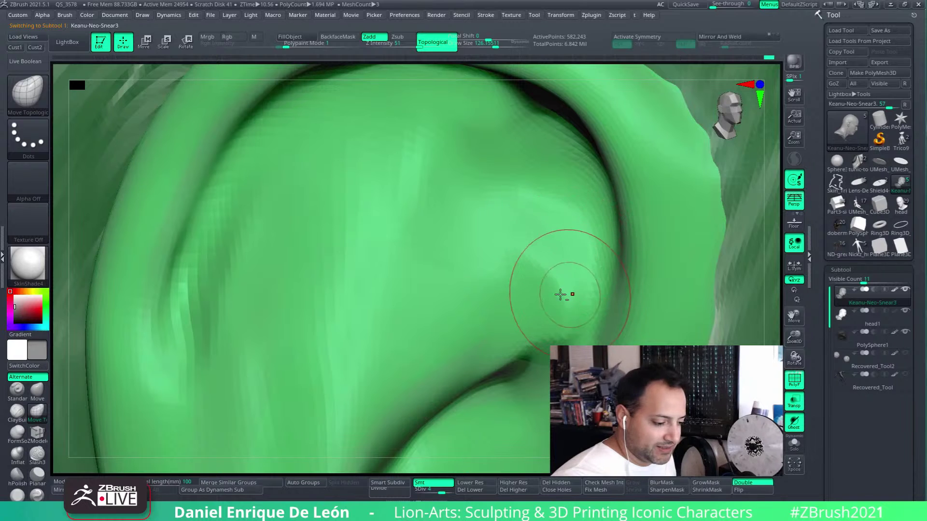
pyautogui.press('shift')
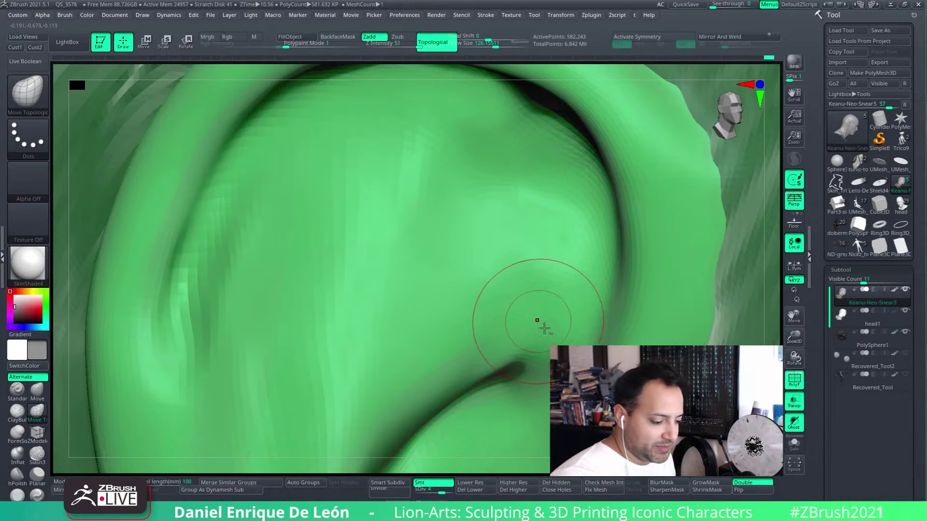
pyautogui.moveTo(559, 296); pyautogui.dragTo(555, 335, button='right')
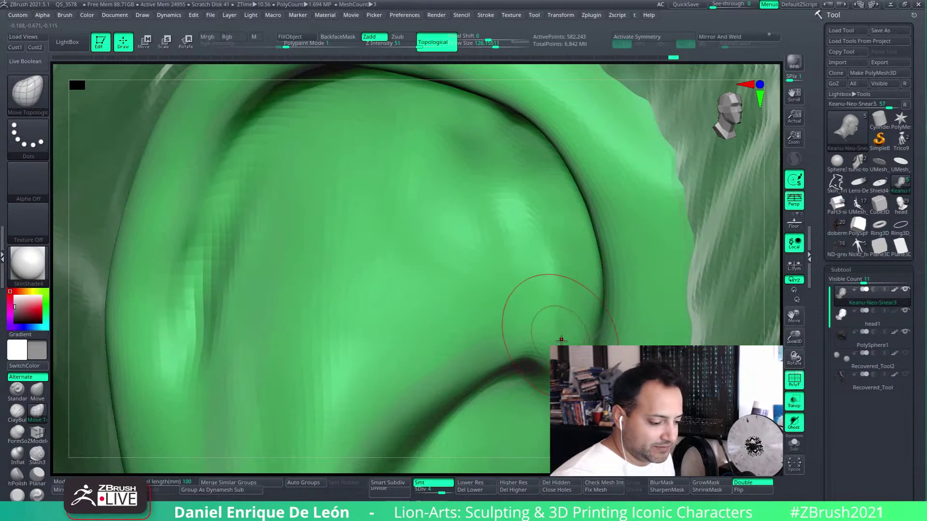
pyautogui.moveTo(562, 344); pyautogui.dragTo(556, 347)
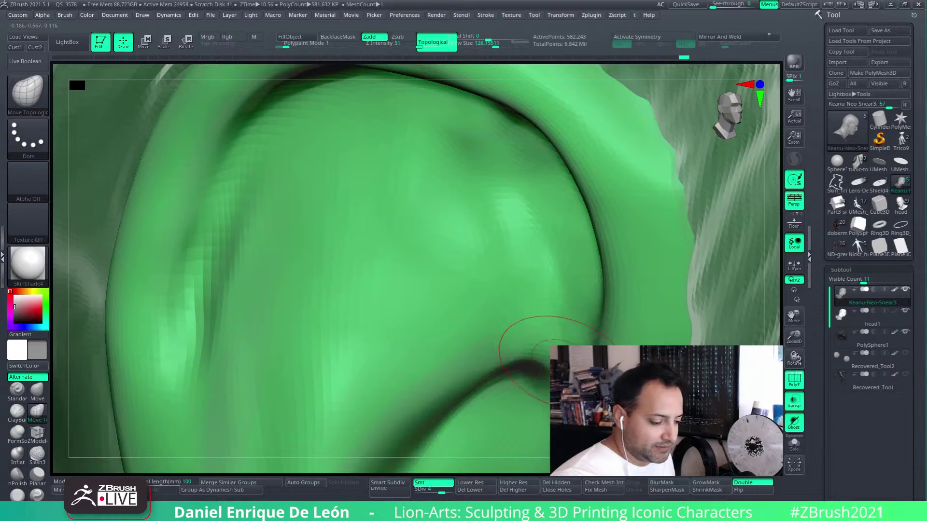
# Step: Move the edges of the crease below the inner fold with the Move Topological brush and smooth along it
pyautogui.moveTo(556, 346)
pyautogui.keyDown('ctrl'); pyautogui.mouseDown(button='right')
pyautogui.moveTo(550, 310)
pyautogui.moveTo(576, 250)
pyautogui.moveTo(569, 209)
pyautogui.moveTo(560, 257)
pyautogui.mouseUp(button='right'); pyautogui.keyUp('ctrl')
pyautogui.moveTo(588, 244); pyautogui.dragTo(597, 231)
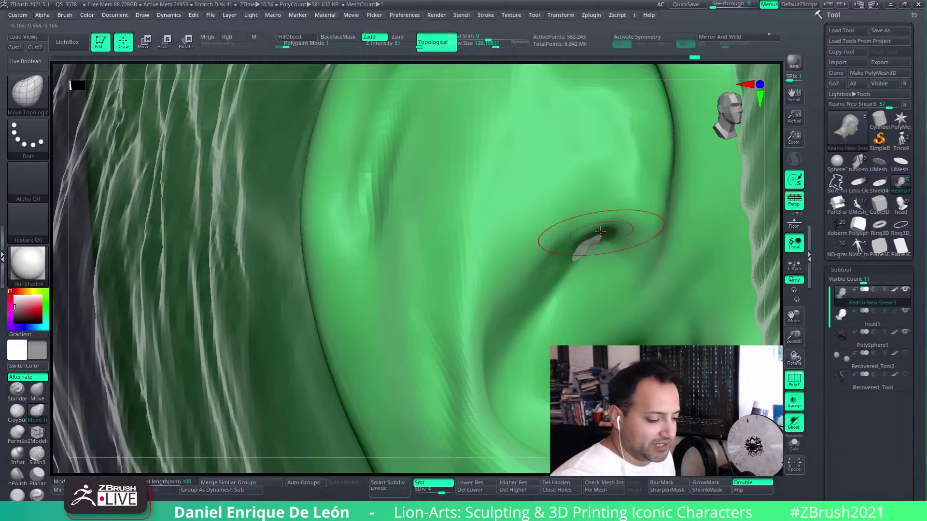
pyautogui.moveTo(571, 260); pyautogui.dragTo(561, 250)
pyautogui.moveTo(542, 289); pyautogui.dragTo(532, 277)
pyautogui.moveTo(614, 239)
pyautogui.keyDown('shift'); pyautogui.mouseDown()
pyautogui.moveTo(559, 260)
pyautogui.moveTo(513, 300)
pyautogui.mouseUp(); pyautogui.keyUp('shift')
pyautogui.moveTo(519, 302)
pyautogui.keyDown('ctrl'); pyautogui.mouseDown(button='right')
pyautogui.moveTo(528, 311)
pyautogui.moveTo(579, 271)
pyautogui.moveTo(515, 242)
pyautogui.mouseUp(button='right'); pyautogui.keyUp('ctrl')
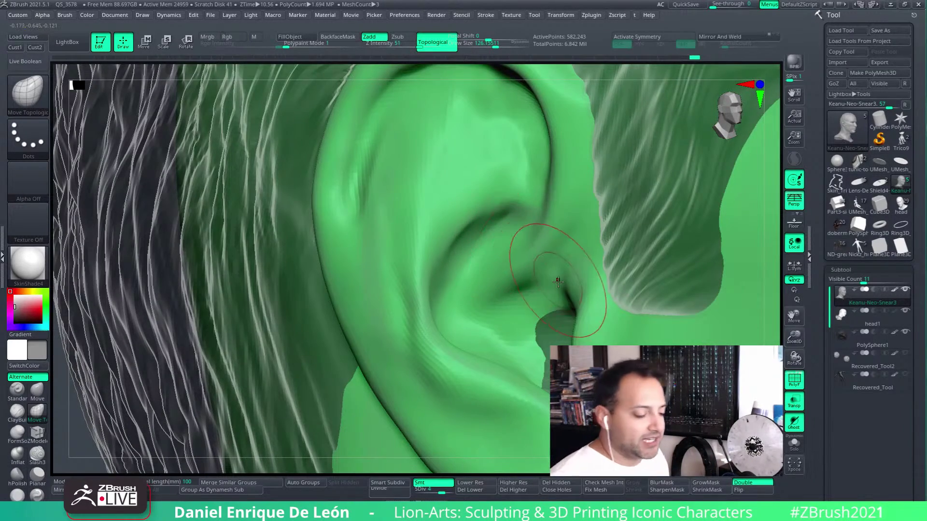
pyautogui.moveTo(558, 280); pyautogui.dragTo(612, 265, button='right')
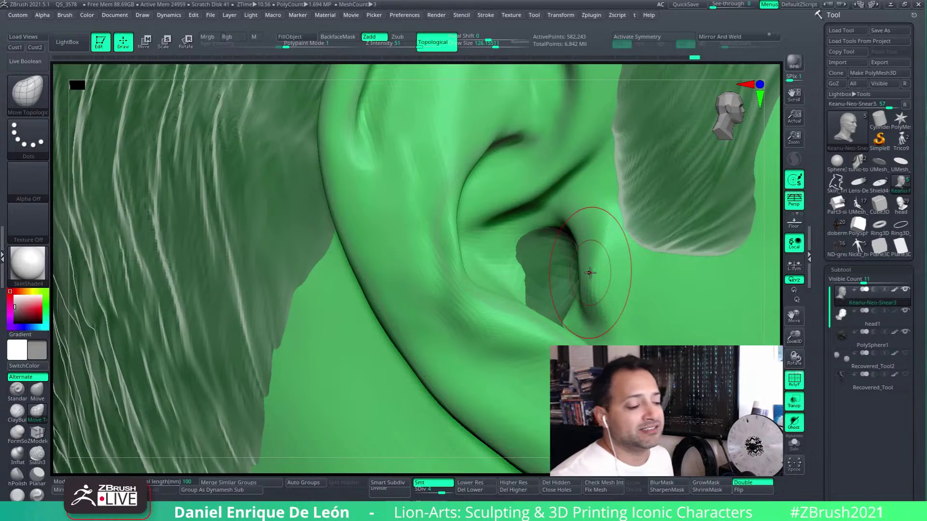
pyautogui.moveTo(421, 246); pyautogui.dragTo(459, 253, button='right')
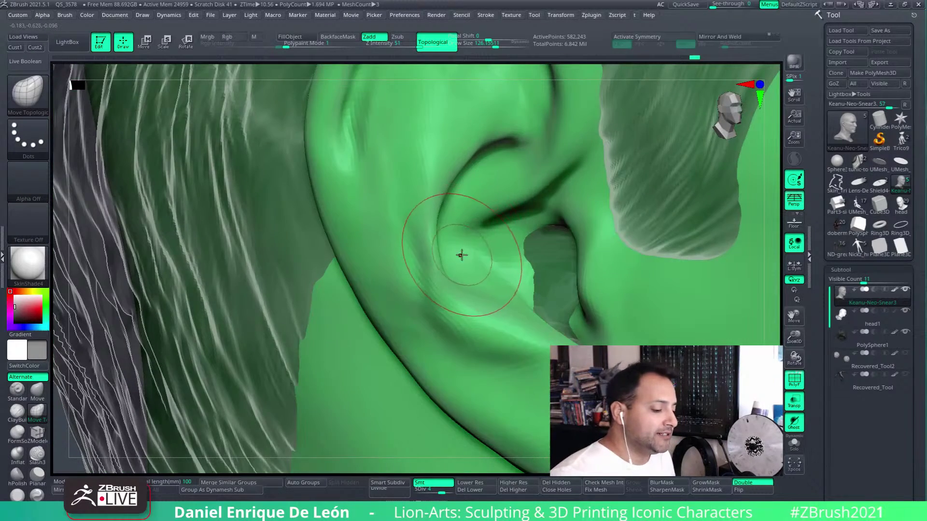
pyautogui.moveTo(603, 271); pyautogui.dragTo(553, 212, button='right')
pyautogui.moveTo(623, 231); pyautogui.dragTo(594, 309, button='right')
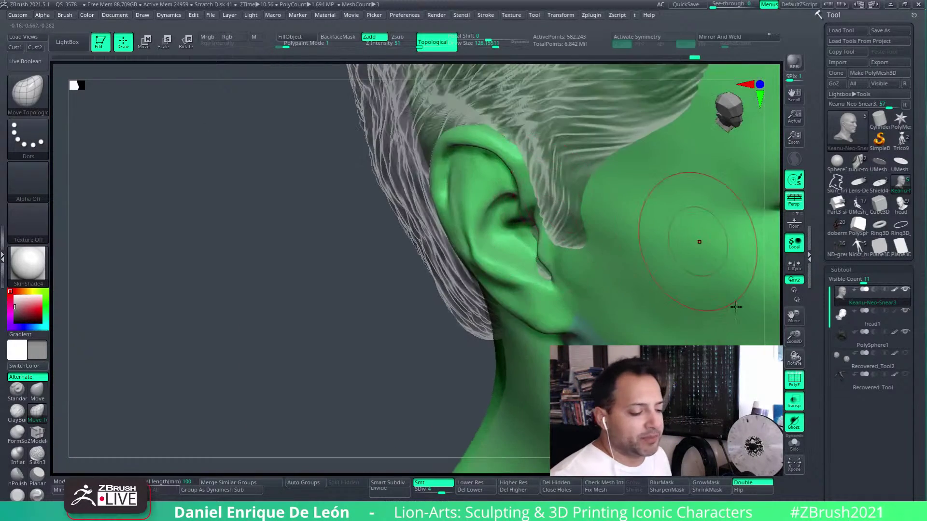
# Step: Isolate the Keanu-Neo-Snear3 head and mask the ear from behind with the MaskLasso brush
pyautogui.click(794, 443)
pyautogui.moveTo(705, 309); pyautogui.dragTo(637, 227, button='right')
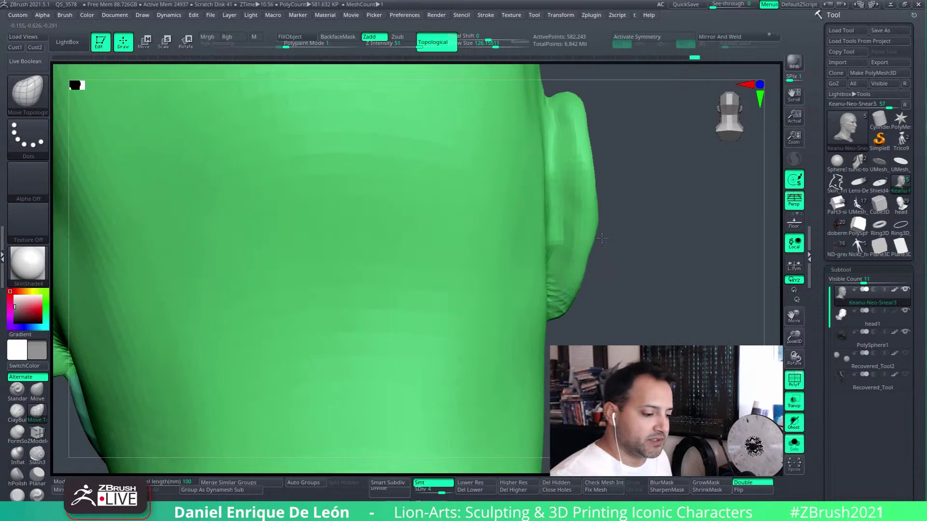
pyautogui.keyDown('ctrl'); pyautogui.click(29, 92); pyautogui.keyUp('ctrl')
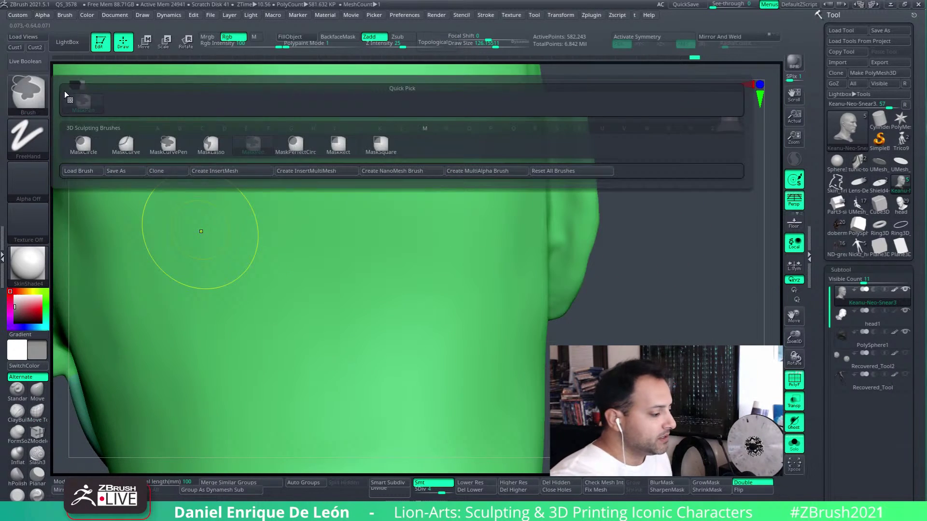
pyautogui.keyDown('ctrl'); pyautogui.click(212, 144); pyautogui.keyUp('ctrl')
pyautogui.moveTo(660, 323)
pyautogui.keyDown('ctrl'); pyautogui.mouseDown()
pyautogui.moveTo(583, 63)
pyautogui.moveTo(555, 180)
pyautogui.moveTo(597, 372)
pyautogui.mouseUp(); pyautogui.keyUp('ctrl')
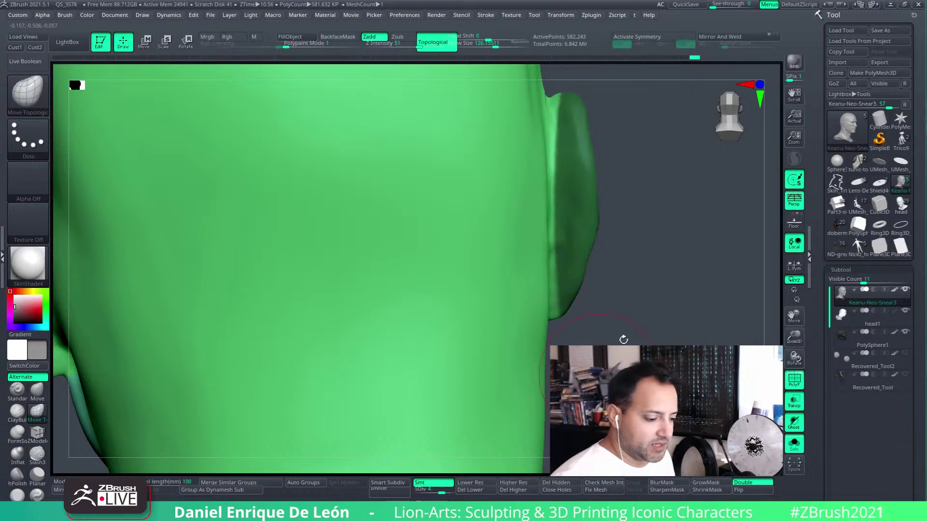
# Step: Extend the lasso mask from the back and side so it covers the whole ear
pyautogui.moveTo(623, 340)
pyautogui.mouseDown(button='right')
pyautogui.moveTo(628, 333)
pyautogui.moveTo(594, 329)
pyautogui.moveTo(638, 314)
pyautogui.moveTo(666, 285)
pyautogui.mouseUp(button='right')
pyautogui.moveTo(671, 290)
pyautogui.keyDown('ctrl'); pyautogui.mouseDown()
pyautogui.moveTo(674, 232)
pyautogui.moveTo(579, 61)
pyautogui.moveTo(512, 301)
pyautogui.moveTo(536, 381)
pyautogui.mouseUp(); pyautogui.keyUp('ctrl')
pyautogui.moveTo(672, 309)
pyautogui.mouseDown(button='right')
pyautogui.moveTo(575, 285)
pyautogui.moveTo(533, 258)
pyautogui.moveTo(600, 280)
pyautogui.moveTo(571, 202)
pyautogui.mouseUp(button='right')
pyautogui.moveTo(476, 188)
pyautogui.keyDown('ctrl'); pyautogui.mouseDown()
pyautogui.moveTo(714, 341)
pyautogui.moveTo(488, 437)
pyautogui.mouseUp(); pyautogui.keyUp('ctrl')
pyautogui.press('b')
pyautogui.press('m')
pyautogui.press('t')
pyautogui.moveTo(271, 360)
pyautogui.keyDown('ctrl'); pyautogui.mouseDown()
pyautogui.moveTo(393, 141)
pyautogui.moveTo(407, 286)
pyautogui.moveTo(483, 308)
pyautogui.mouseUp(); pyautogui.keyUp('ctrl')
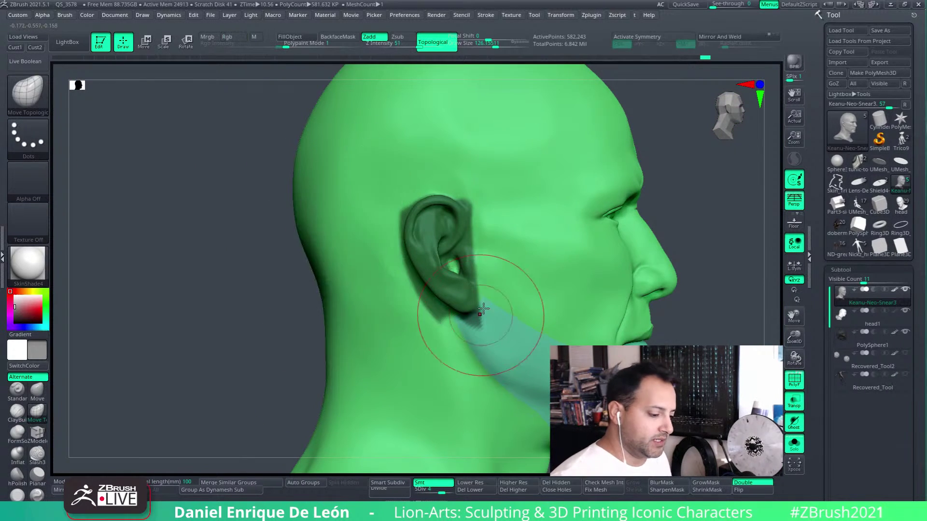
# Step: Clear the excess mask from the head and neck surface behind the ear with the lasso
pyautogui.moveTo(483, 308); pyautogui.dragTo(527, 305, button='right')
pyautogui.keyDown('ctrl'); pyautogui.moveTo(420, 217); pyautogui.dragTo(454, 270, button='right'); pyautogui.keyUp('ctrl')
pyautogui.moveTo(507, 206); pyautogui.dragTo(613, 251, button='right')
pyautogui.keyDown('alt'); pyautogui.moveTo(614, 252); pyautogui.dragTo(337, 255, button='right'); pyautogui.keyUp('alt')
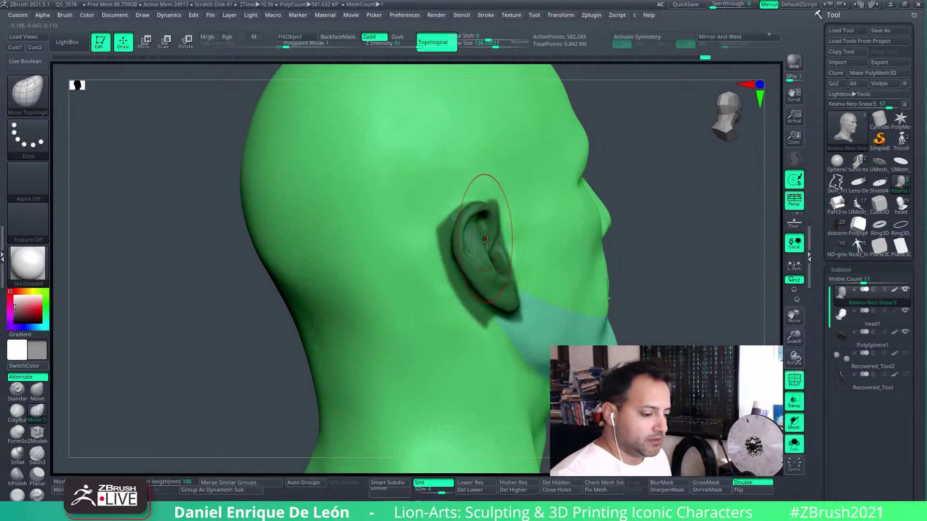
pyautogui.moveTo(487, 242)
pyautogui.keyDown('ctrl'); pyautogui.mouseDown(button='right')
pyautogui.moveTo(492, 284)
pyautogui.moveTo(517, 270)
pyautogui.moveTo(554, 220)
pyautogui.moveTo(598, 232)
pyautogui.moveTo(568, 207)
pyautogui.mouseUp(button='right'); pyautogui.keyUp('ctrl')
pyautogui.moveTo(125, 386)
pyautogui.keyDown('ctrl'); pyautogui.mouseDown()
pyautogui.moveTo(247, 33)
pyautogui.moveTo(557, 113)
pyautogui.moveTo(559, 155)
pyautogui.moveTo(533, 195)
pyautogui.moveTo(546, 338)
pyautogui.moveTo(534, 428)
pyautogui.mouseUp(); pyautogui.keyUp('ctrl')
pyautogui.moveTo(539, 301)
pyautogui.mouseDown(button='right')
pyautogui.moveTo(575, 307)
pyautogui.moveTo(546, 209)
pyautogui.moveTo(558, 224)
pyautogui.mouseUp(button='right')
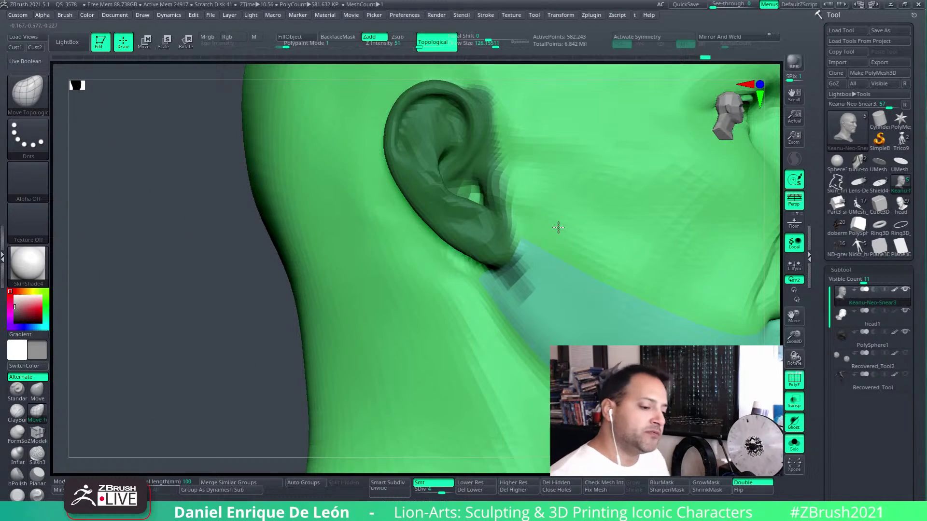
# Step: Trim the lasso mask around the top of the ear and just below the earlobe
pyautogui.moveTo(542, 173); pyautogui.dragTo(451, 201, button='right')
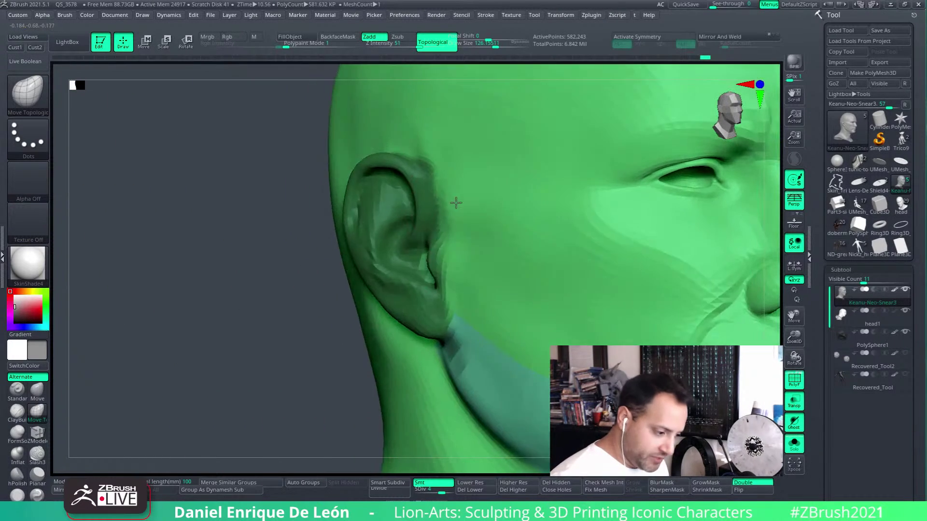
pyautogui.moveTo(327, 114)
pyautogui.keyDown('ctrl'); pyautogui.mouseDown()
pyautogui.moveTo(490, 99)
pyautogui.moveTo(422, 165)
pyautogui.moveTo(420, 155)
pyautogui.mouseUp(); pyautogui.keyUp('ctrl')
pyautogui.keyDown('alt'); pyautogui.moveTo(473, 250); pyautogui.dragTo(465, 166, button='right'); pyautogui.keyUp('alt')
pyautogui.moveTo(279, 346)
pyautogui.keyDown('ctrl'); pyautogui.mouseDown()
pyautogui.moveTo(503, 268)
pyautogui.moveTo(461, 243)
pyautogui.mouseUp(); pyautogui.keyUp('ctrl')
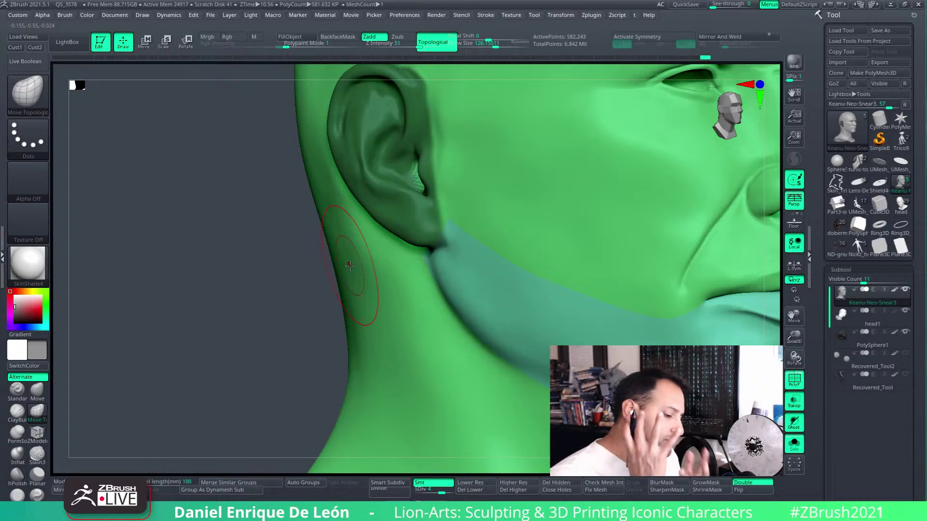
# Step: Fill the unmasked patch in the ear's lower hollow with the MaskPen brush at a draw size of about 70
pyautogui.moveTo(350, 265)
pyautogui.mouseDown(button='right')
pyautogui.moveTo(461, 238)
pyautogui.moveTo(451, 248)
pyautogui.moveTo(472, 320)
pyautogui.moveTo(488, 228)
pyautogui.mouseUp(button='right')
pyautogui.keyDown('ctrl'); pyautogui.click(29, 94); pyautogui.keyUp('ctrl')
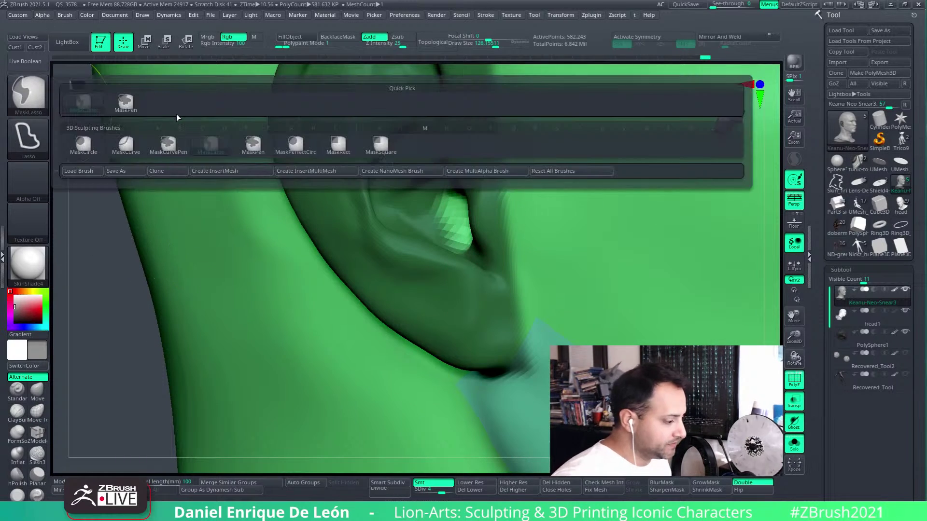
pyautogui.keyDown('ctrl'); pyautogui.click(126, 100); pyautogui.keyUp('ctrl')
pyautogui.keyDown('alt'); pyautogui.moveTo(466, 281); pyautogui.dragTo(472, 247, button='right'); pyautogui.keyUp('alt')
pyautogui.click(490, 44)
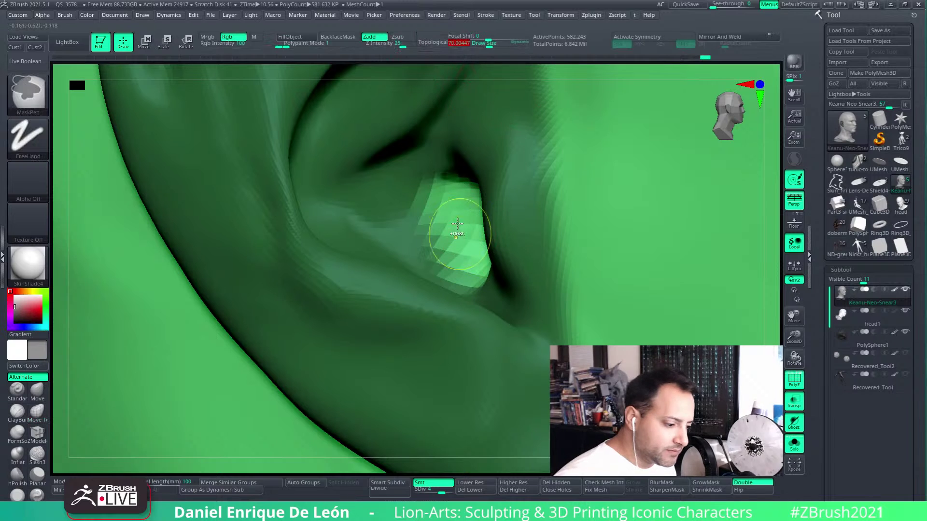
pyautogui.moveTo(455, 228)
pyautogui.keyDown('ctrl'); pyautogui.mouseDown()
pyautogui.moveTo(452, 205)
pyautogui.moveTo(481, 239)
pyautogui.mouseUp(); pyautogui.keyUp('ctrl')
pyautogui.keyDown('ctrl'); pyautogui.moveTo(441, 212); pyautogui.dragTo(465, 269); pyautogui.keyUp('ctrl')
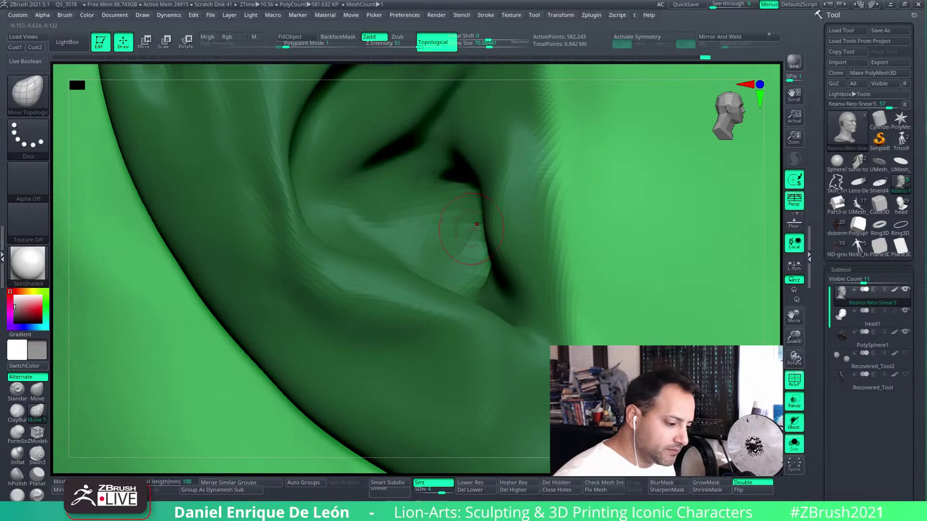
pyautogui.moveTo(469, 237); pyautogui.dragTo(499, 217, button='right')
pyautogui.keyDown('ctrl'); pyautogui.moveTo(502, 218); pyautogui.dragTo(497, 285); pyautogui.keyUp('ctrl')
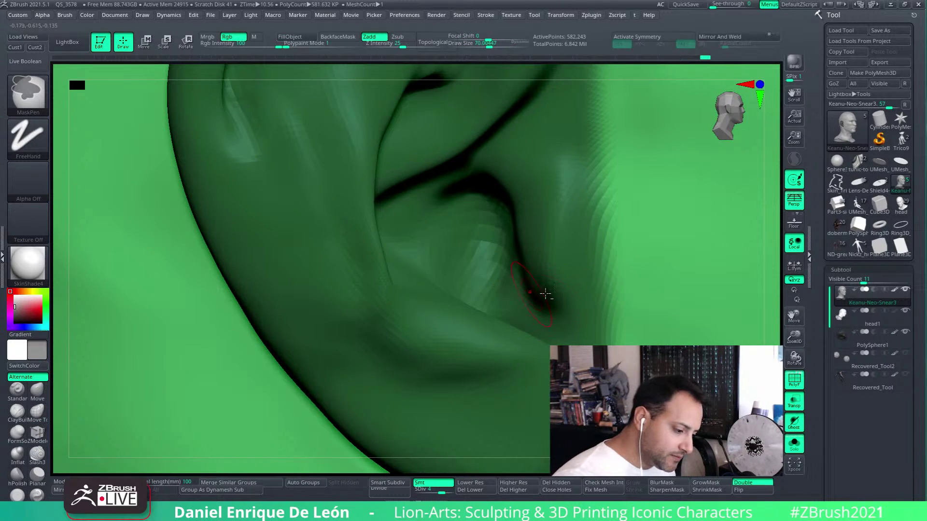
pyautogui.keyDown('alt'); pyautogui.moveTo(543, 294); pyautogui.dragTo(485, 249, button='right'); pyautogui.keyUp('alt')
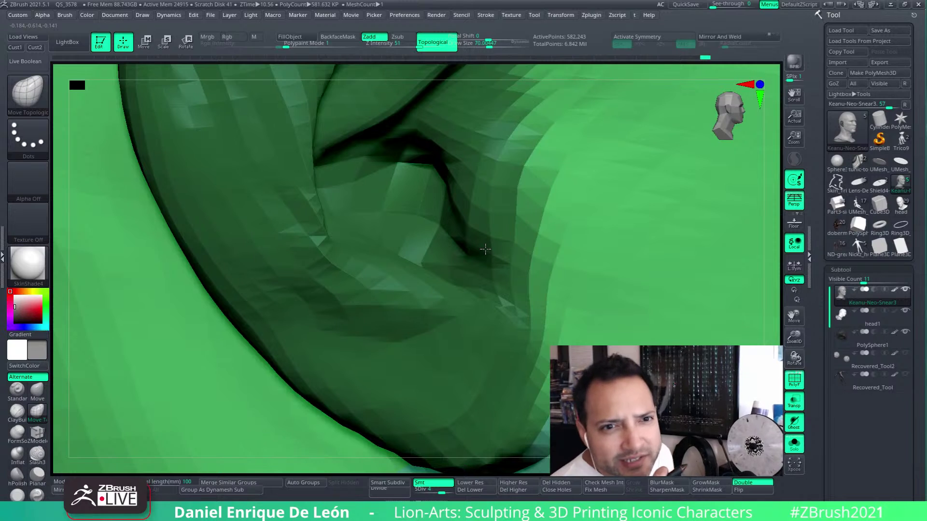
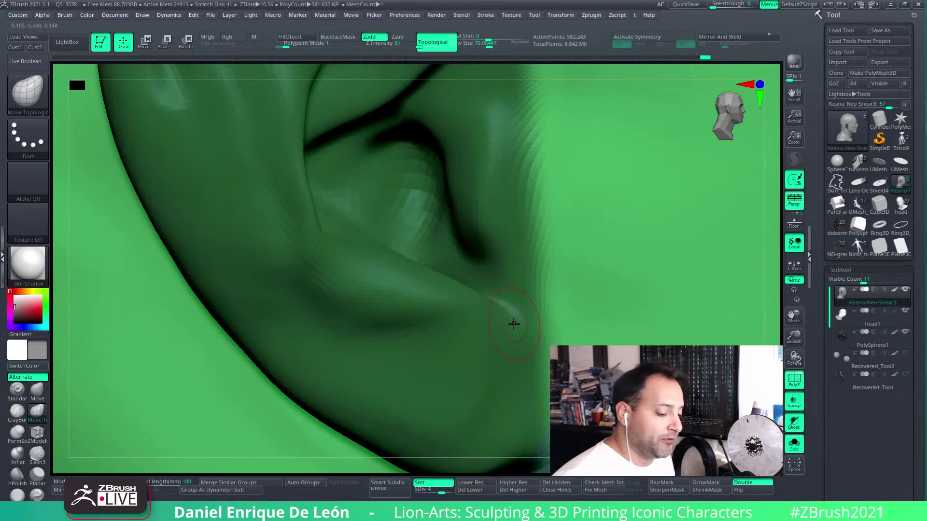
# Step: Erase the spilled mask on the neck behind and below the earlobe with the MaskPen brush
pyautogui.keyDown('ctrl'); pyautogui.moveTo(514, 324); pyautogui.dragTo(566, 246, button='right'); pyautogui.keyUp('ctrl')
pyautogui.keyDown('alt'); pyautogui.moveTo(571, 300); pyautogui.dragTo(565, 332, button='right'); pyautogui.keyUp('alt')
pyautogui.press('ctrl')
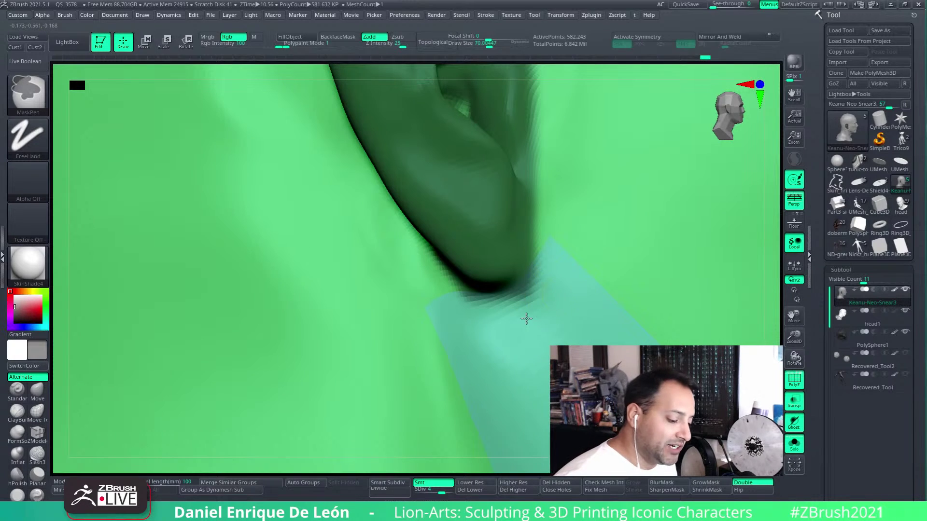
pyautogui.moveTo(506, 325); pyautogui.dragTo(532, 333, button='right')
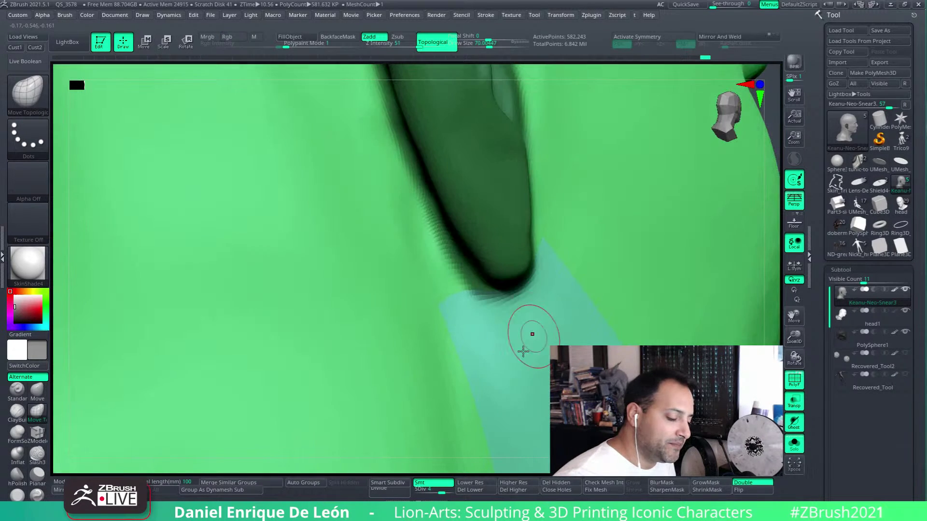
pyautogui.press('ctrl')
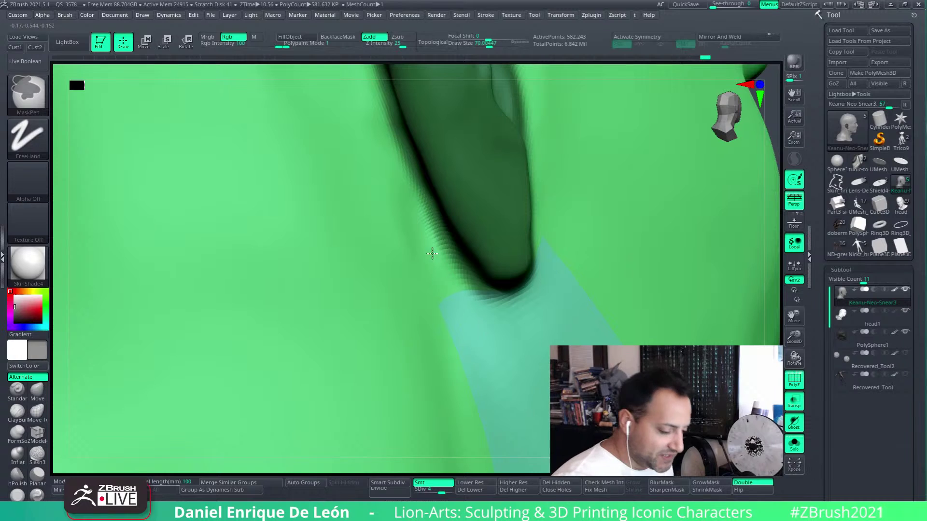
pyautogui.keyDown('ctrl'); pyautogui.keyDown('alt'); pyautogui.moveTo(432, 254); pyautogui.dragTo(493, 319); pyautogui.keyUp('alt'); pyautogui.keyUp('ctrl')
pyautogui.keyDown('alt'); pyautogui.moveTo(453, 268); pyautogui.dragTo(503, 352, button='right'); pyautogui.keyUp('alt')
pyautogui.keyDown('alt'); pyautogui.moveTo(507, 259); pyautogui.dragTo(531, 245, button='right'); pyautogui.keyUp('alt')
# Step: Paint the mask along the ear's front edge, from the tragus down to the earlobe, with the MaskPen brush
pyautogui.press('ctrl')
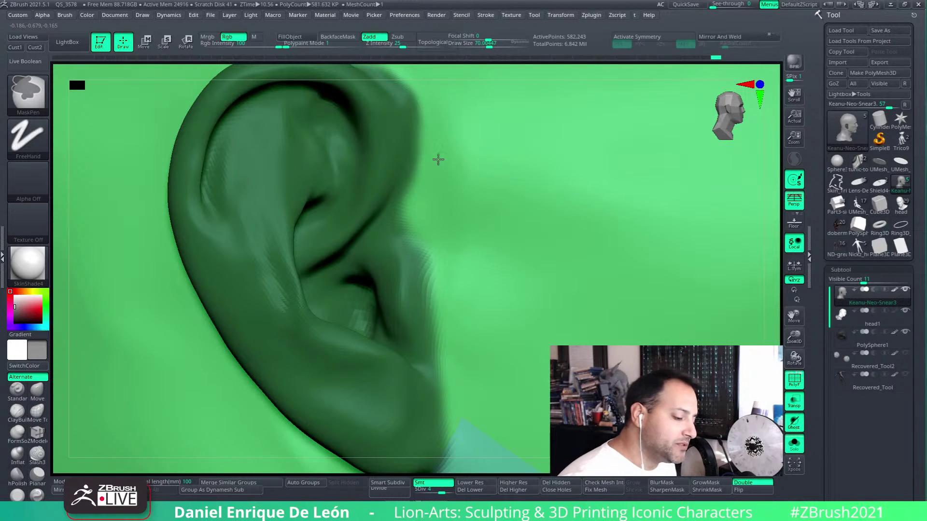
pyautogui.moveTo(442, 314)
pyautogui.keyDown('ctrl'); pyautogui.mouseDown()
pyautogui.moveTo(405, 241)
pyautogui.moveTo(434, 314)
pyautogui.moveTo(423, 288)
pyautogui.mouseUp(); pyautogui.keyUp('ctrl')
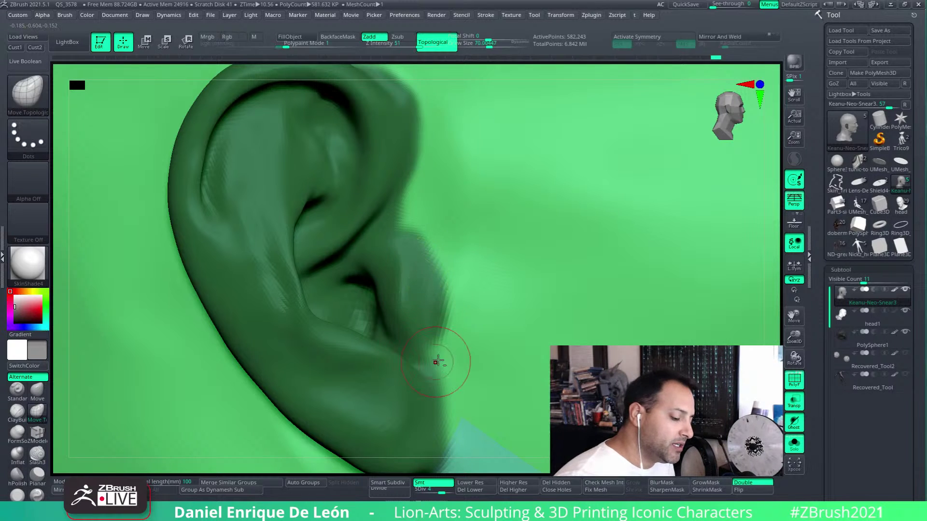
pyautogui.keyDown('alt'); pyautogui.moveTo(436, 362); pyautogui.dragTo(492, 264, button='right'); pyautogui.keyUp('alt')
pyautogui.keyDown('ctrl'); pyautogui.moveTo(478, 185); pyautogui.dragTo(484, 350); pyautogui.keyUp('ctrl')
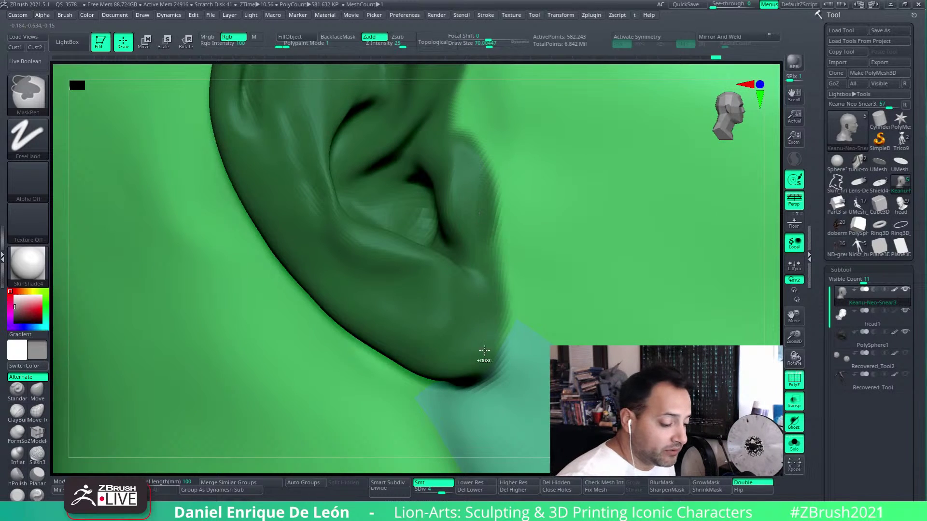
pyautogui.keyDown('ctrl'); pyautogui.moveTo(479, 209); pyautogui.dragTo(489, 350); pyautogui.keyUp('ctrl')
pyautogui.moveTo(490, 276); pyautogui.dragTo(480, 275, button='right')
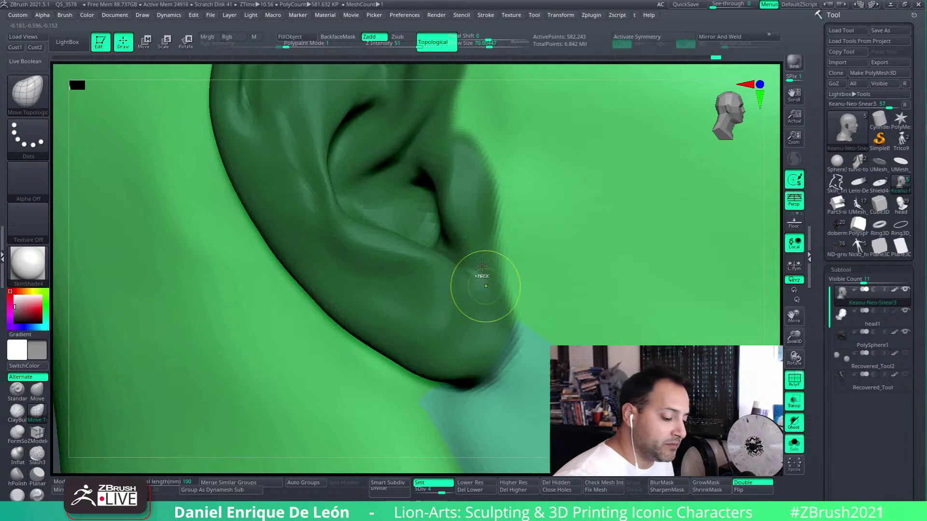
pyautogui.keyDown('ctrl'); pyautogui.moveTo(475, 217); pyautogui.dragTo(490, 328); pyautogui.keyUp('ctrl')
pyautogui.moveTo(490, 330); pyautogui.dragTo(526, 280, button='right')
pyautogui.keyDown('ctrl'); pyautogui.moveTo(485, 294); pyautogui.dragTo(494, 334); pyautogui.keyUp('ctrl')
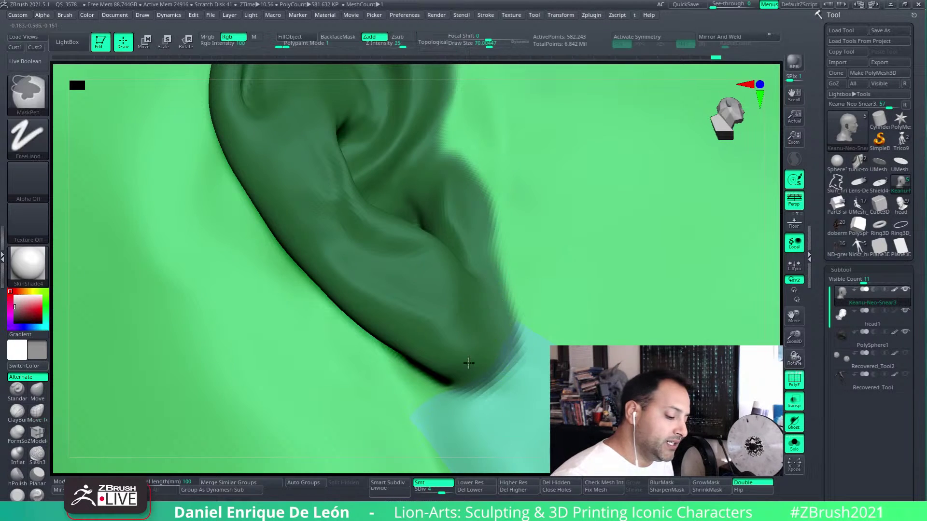
# Step: Refine the mask on the underside of the earlobe where it meets the jaw and neck
pyautogui.moveTo(513, 375)
pyautogui.mouseDown(button='right')
pyautogui.moveTo(530, 379)
pyautogui.moveTo(583, 242)
pyautogui.moveTo(592, 285)
pyautogui.mouseUp(button='right')
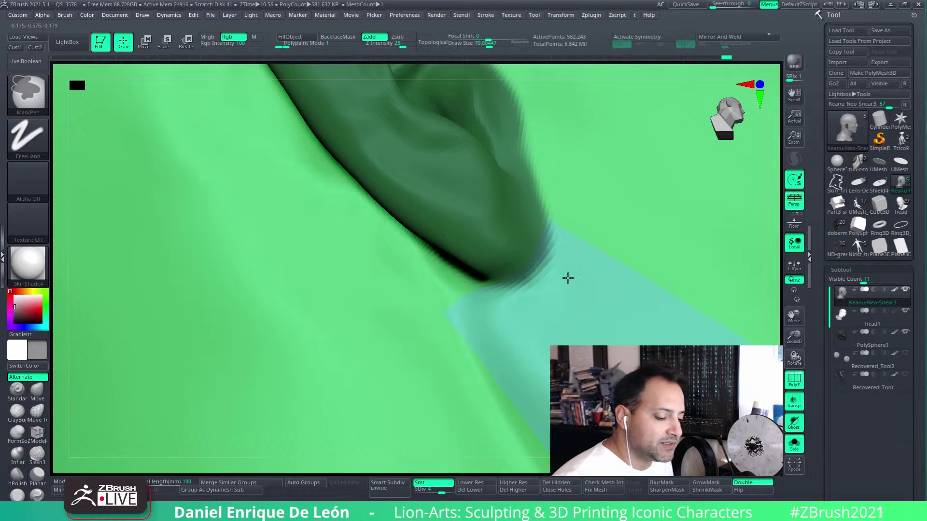
pyautogui.moveTo(567, 275); pyautogui.dragTo(526, 175, button='right')
pyautogui.moveTo(528, 227); pyautogui.dragTo(522, 257, button='right')
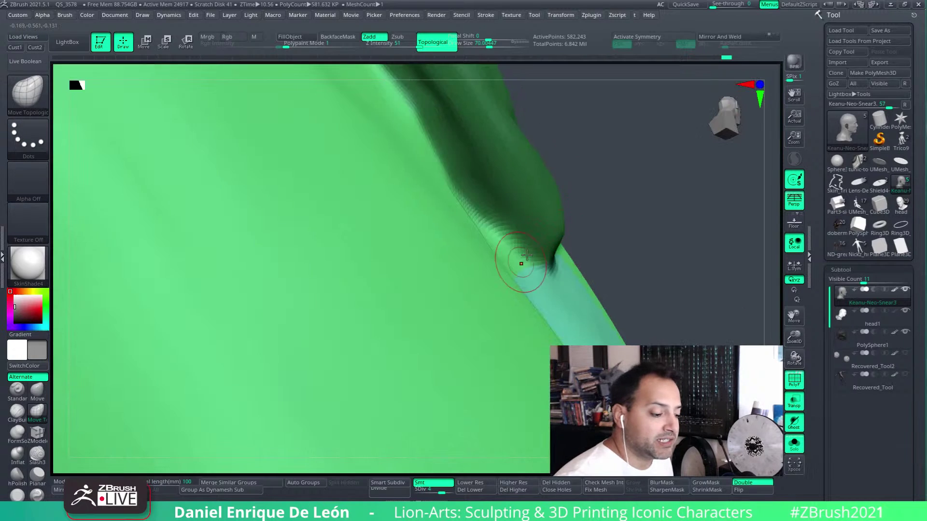
pyautogui.moveTo(527, 222); pyautogui.dragTo(485, 168, button='right')
pyautogui.moveTo(474, 166)
pyautogui.keyDown('ctrl'); pyautogui.mouseDown()
pyautogui.moveTo(543, 256)
pyautogui.moveTo(517, 242)
pyautogui.mouseUp(); pyautogui.keyUp('ctrl')
pyautogui.moveTo(517, 243)
pyautogui.mouseDown(button='right')
pyautogui.moveTo(480, 221)
pyautogui.moveTo(500, 256)
pyautogui.moveTo(488, 209)
pyautogui.mouseUp(button='right')
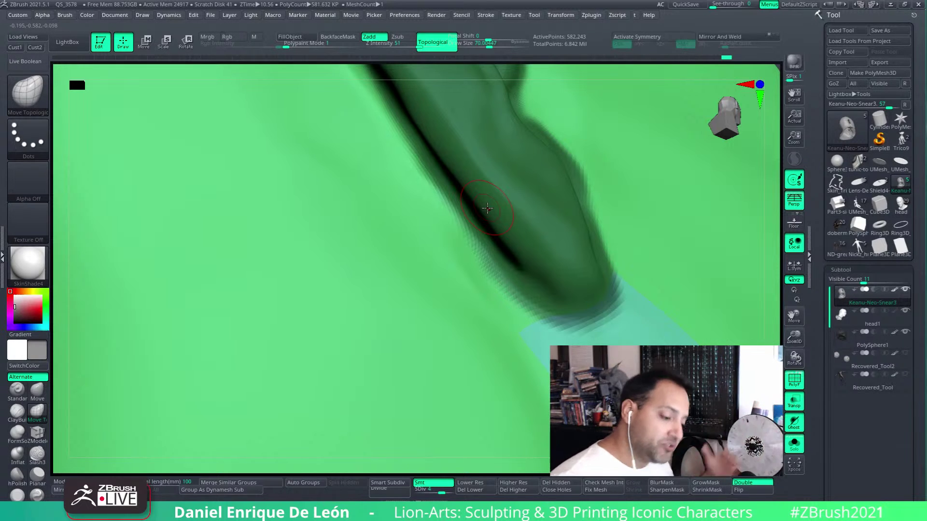
# Step: Paint the mask along the front attachment of the ear between the tragus and the upper rim
pyautogui.moveTo(541, 249); pyautogui.dragTo(558, 339, button='right')
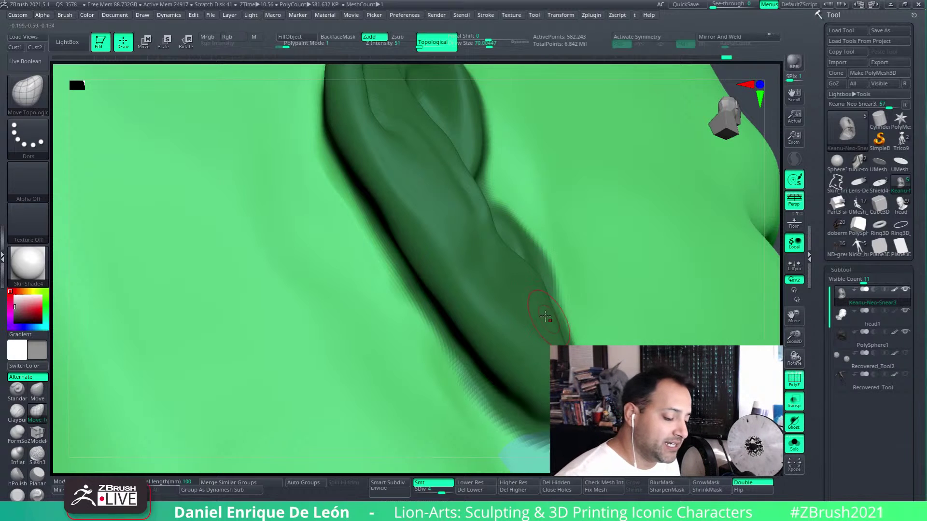
pyautogui.moveTo(550, 312)
pyautogui.mouseDown(button='right')
pyautogui.moveTo(517, 309)
pyautogui.moveTo(552, 294)
pyautogui.moveTo(517, 207)
pyautogui.moveTo(531, 242)
pyautogui.mouseUp(button='right')
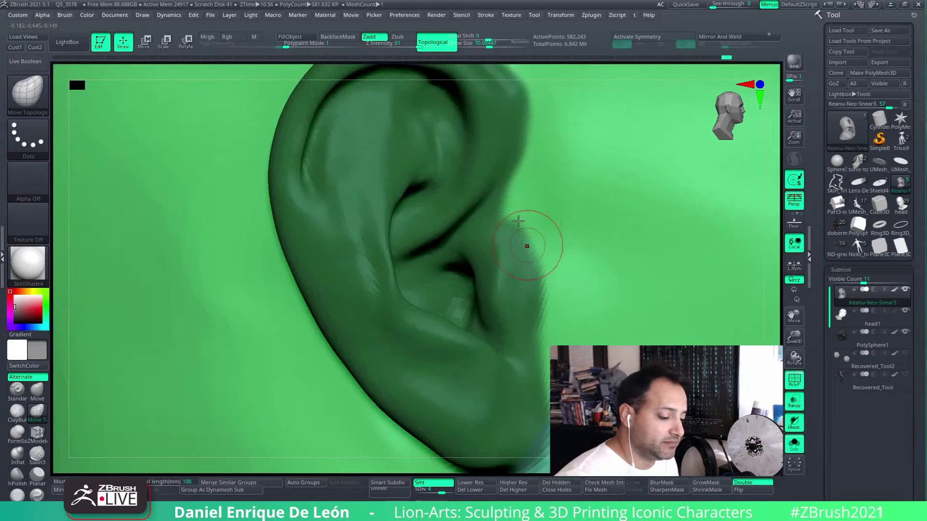
pyautogui.press('ctrl')
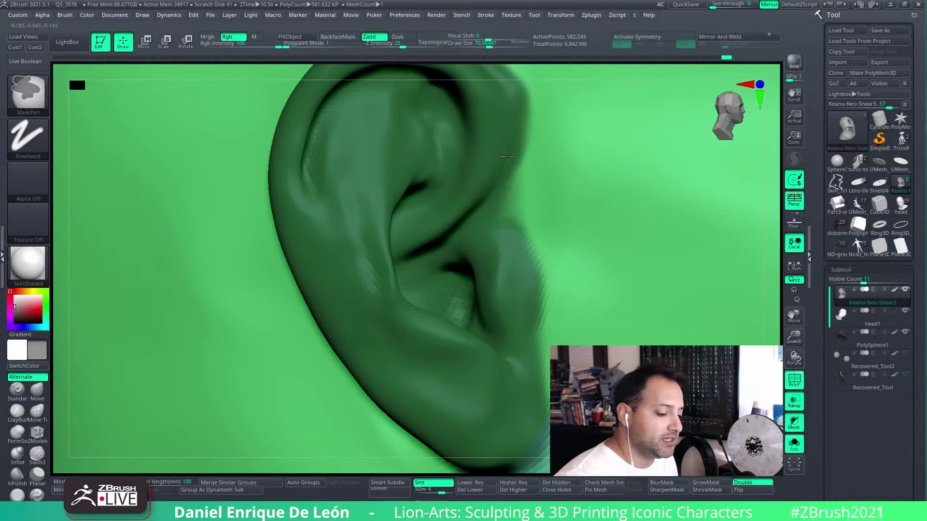
pyautogui.moveTo(565, 330)
pyautogui.keyDown('ctrl'); pyautogui.mouseDown(button='right')
pyautogui.moveTo(564, 341)
pyautogui.moveTo(543, 272)
pyautogui.mouseUp(button='right'); pyautogui.keyUp('ctrl')
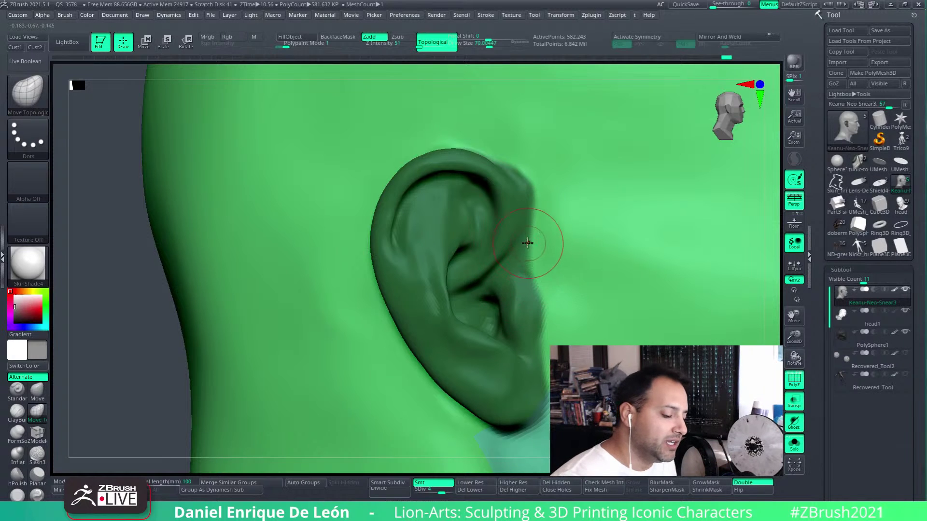
pyautogui.moveTo(542, 242)
pyautogui.mouseDown(button='right')
pyautogui.moveTo(542, 263)
pyautogui.moveTo(518, 238)
pyautogui.mouseUp(button='right')
pyautogui.scroll(-5, 517, 238)
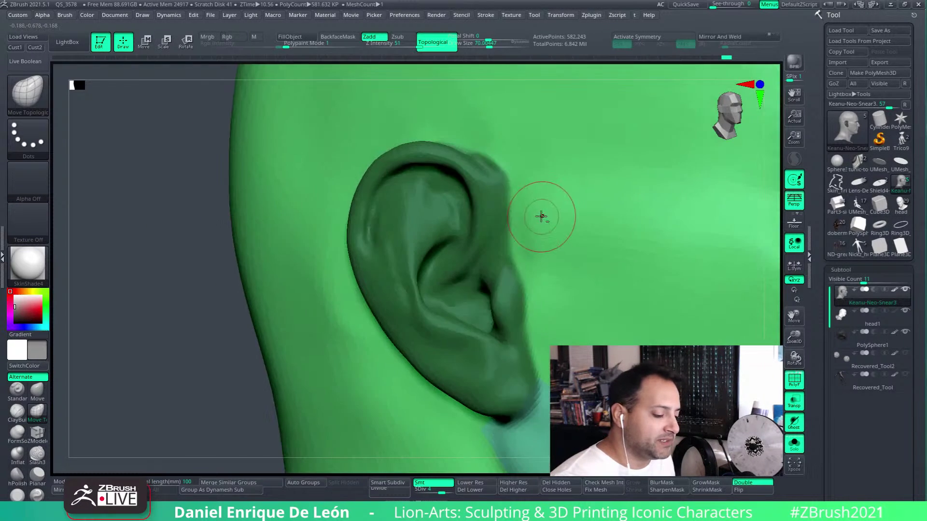
pyautogui.scroll(-3, 506, 193)
# Step: Paint the mask down the back of the ear, close to where it meets the head, with the MaskPen brush
pyautogui.moveTo(455, 243)
pyautogui.mouseDown(button='right')
pyautogui.moveTo(538, 250)
pyautogui.moveTo(534, 265)
pyautogui.moveTo(473, 283)
pyautogui.moveTo(472, 366)
pyautogui.mouseUp(button='right')
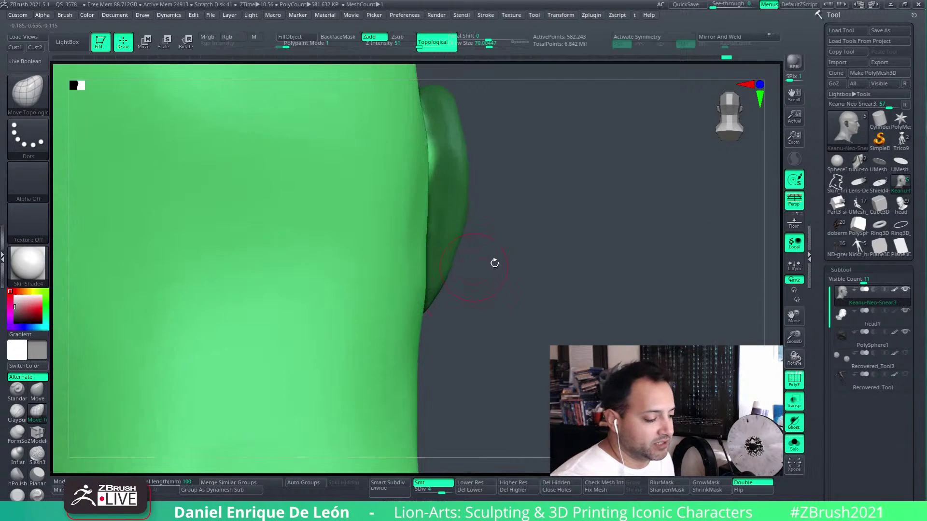
pyautogui.moveTo(495, 263); pyautogui.dragTo(516, 305, button='right')
pyautogui.press('ctrl')
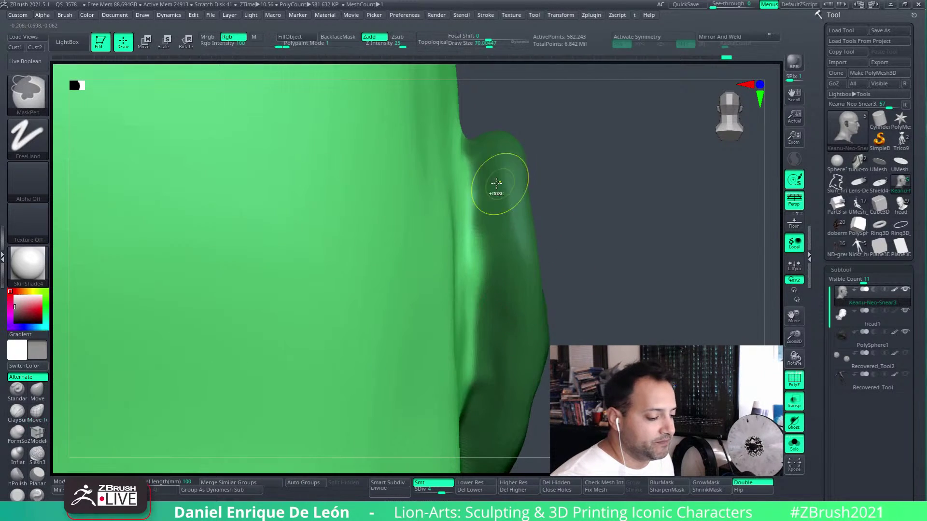
pyautogui.moveTo(503, 303)
pyautogui.keyDown('ctrl'); pyautogui.mouseDown()
pyautogui.moveTo(492, 242)
pyautogui.moveTo(488, 369)
pyautogui.moveTo(491, 181)
pyautogui.moveTo(495, 404)
pyautogui.mouseUp(); pyautogui.keyUp('ctrl')
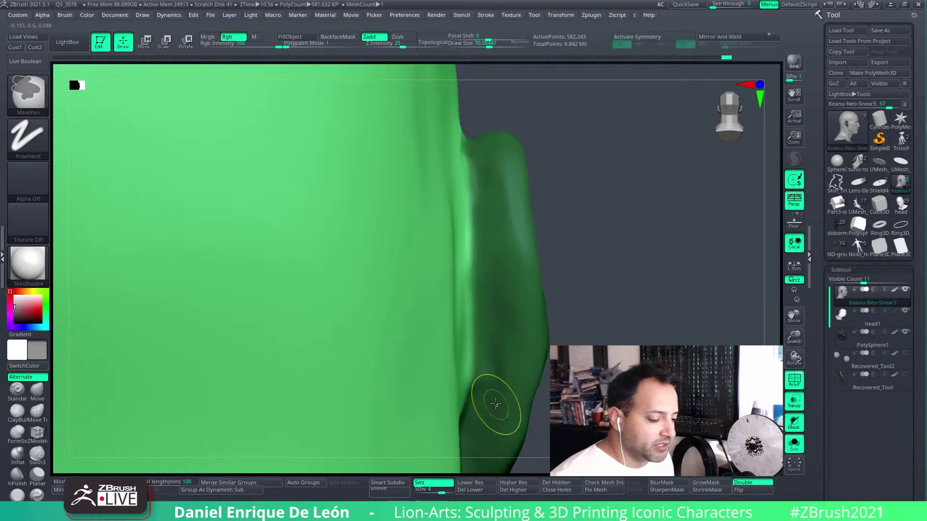
pyautogui.moveTo(496, 407); pyautogui.dragTo(507, 375, button='right')
pyautogui.moveTo(500, 254); pyautogui.dragTo(495, 268, button='right')
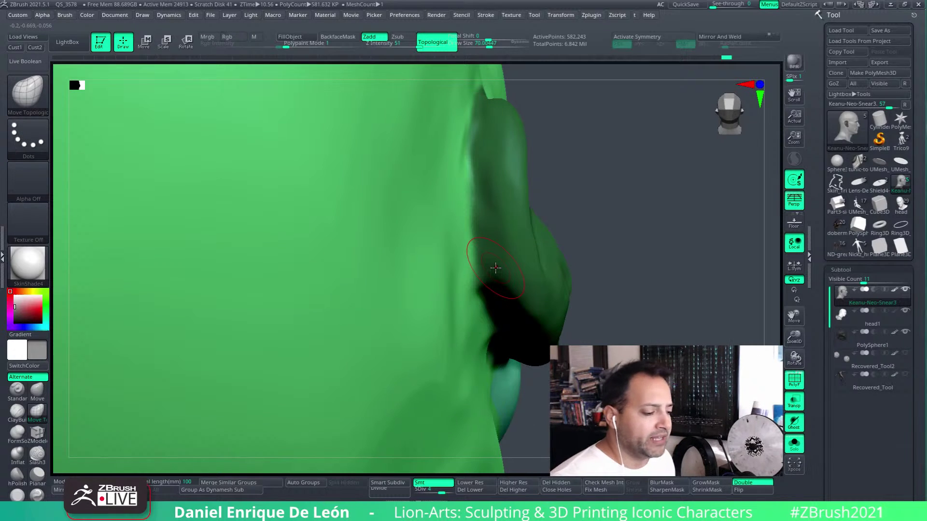
# Step: Reduce the MaskPen draw size to about 42 and erase the spilled mask on the head behind the upper ear rim
pyautogui.press('ctrl')
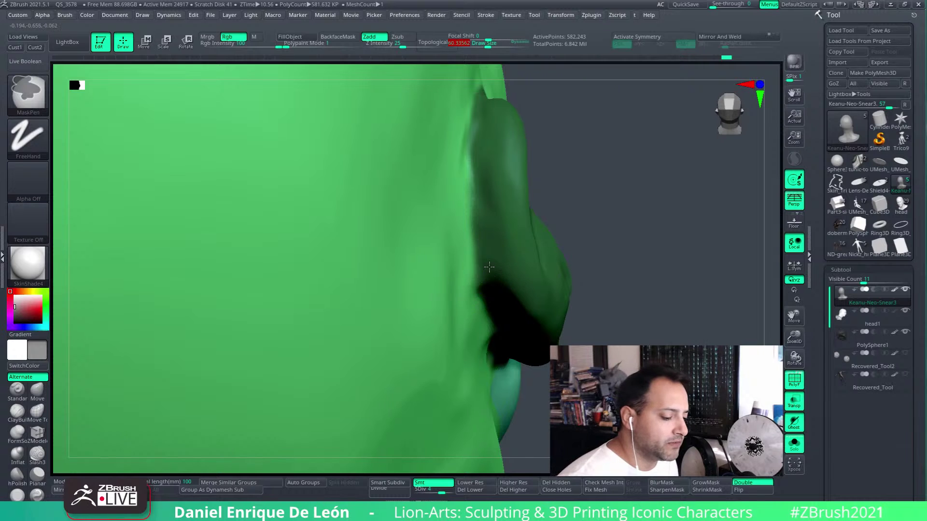
pyautogui.moveTo(489, 267); pyautogui.dragTo(471, 207, button='right')
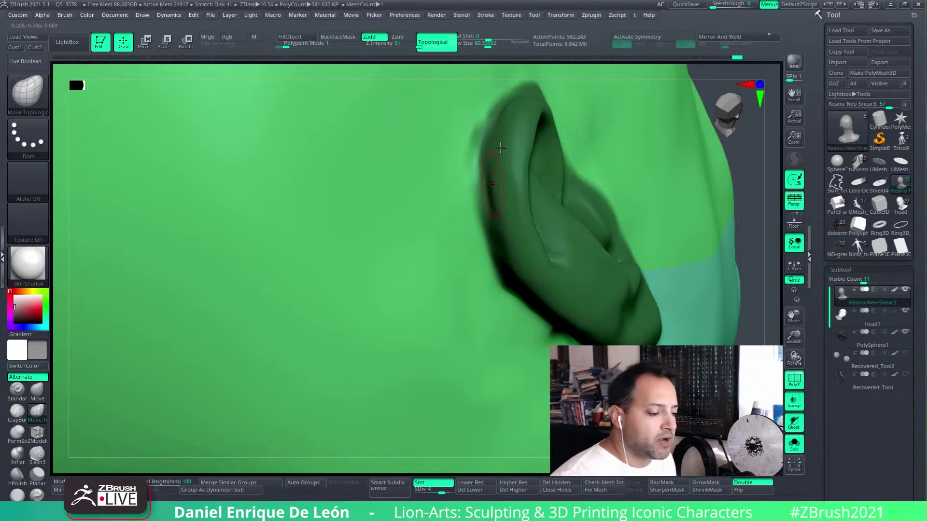
pyautogui.press('ctrl')
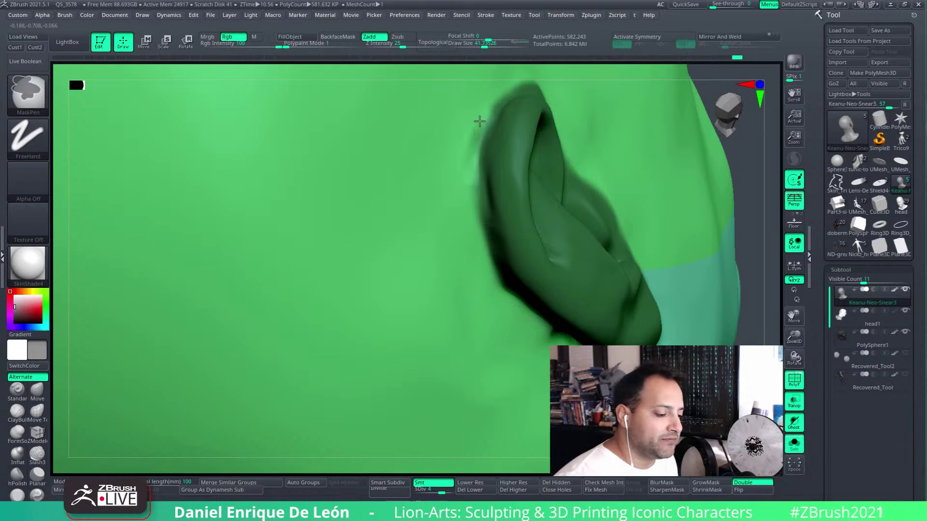
pyautogui.keyDown('ctrl'); pyautogui.keyDown('alt'); pyautogui.moveTo(480, 121); pyautogui.dragTo(475, 136); pyautogui.keyUp('alt'); pyautogui.keyUp('ctrl')
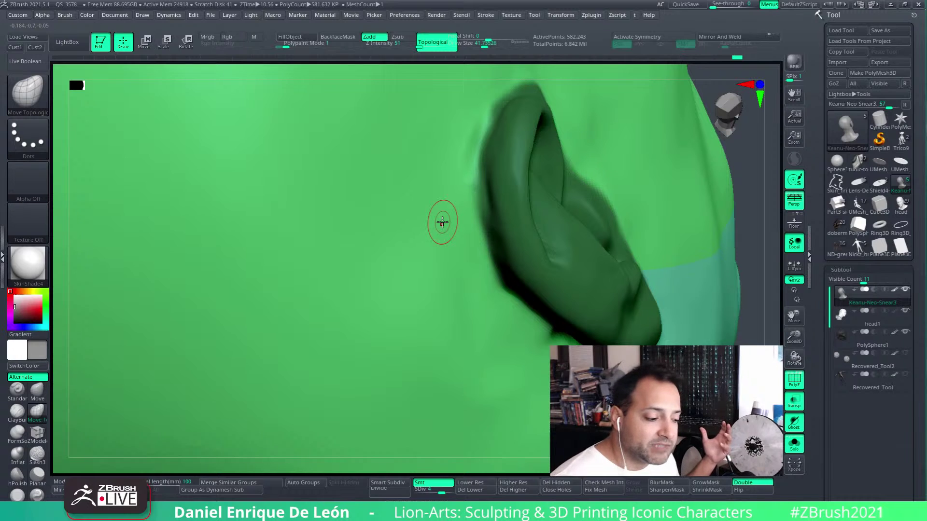
# Step: Paint the mask into the crease behind the ear, from the upper rim down toward the earlobe
pyautogui.moveTo(510, 189)
pyautogui.keyDown('alt'); pyautogui.mouseDown(button='right')
pyautogui.moveTo(517, 263)
pyautogui.moveTo(509, 227)
pyautogui.moveTo(498, 233)
pyautogui.moveTo(490, 211)
pyautogui.mouseUp(button='right'); pyautogui.keyUp('alt')
pyautogui.keyDown('ctrl'); pyautogui.moveTo(494, 173); pyautogui.dragTo(488, 205); pyautogui.keyUp('ctrl')
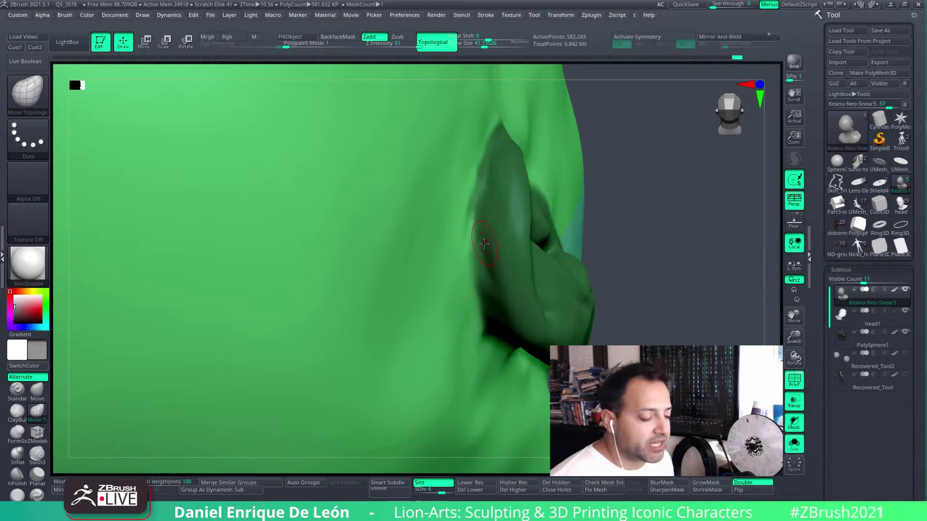
pyautogui.moveTo(495, 216)
pyautogui.mouseDown(button='right')
pyautogui.moveTo(511, 182)
pyautogui.moveTo(509, 129)
pyautogui.mouseUp(button='right')
pyautogui.moveTo(509, 128)
pyautogui.keyDown('ctrl'); pyautogui.mouseDown()
pyautogui.moveTo(487, 164)
pyautogui.moveTo(487, 214)
pyautogui.mouseUp(); pyautogui.keyUp('ctrl')
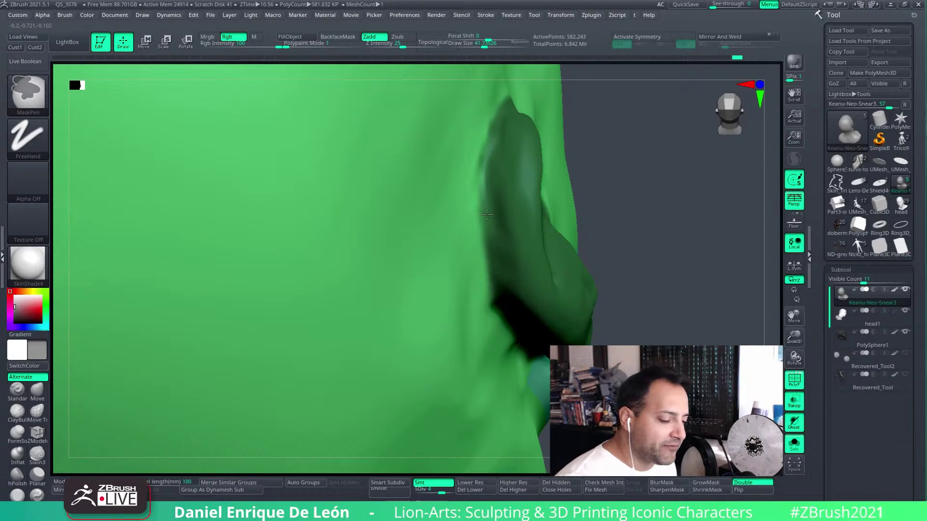
pyautogui.moveTo(487, 214); pyautogui.dragTo(510, 200, button='right')
pyautogui.keyDown('ctrl'); pyautogui.moveTo(498, 146); pyautogui.dragTo(488, 266); pyautogui.keyUp('ctrl')
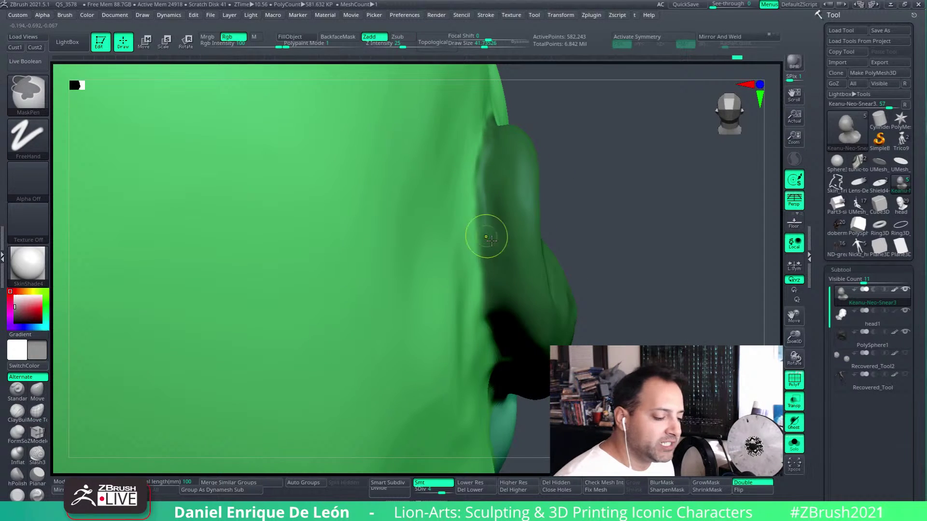
pyautogui.moveTo(486, 237)
pyautogui.mouseDown(button='right')
pyautogui.moveTo(495, 227)
pyautogui.moveTo(500, 235)
pyautogui.mouseUp(button='right')
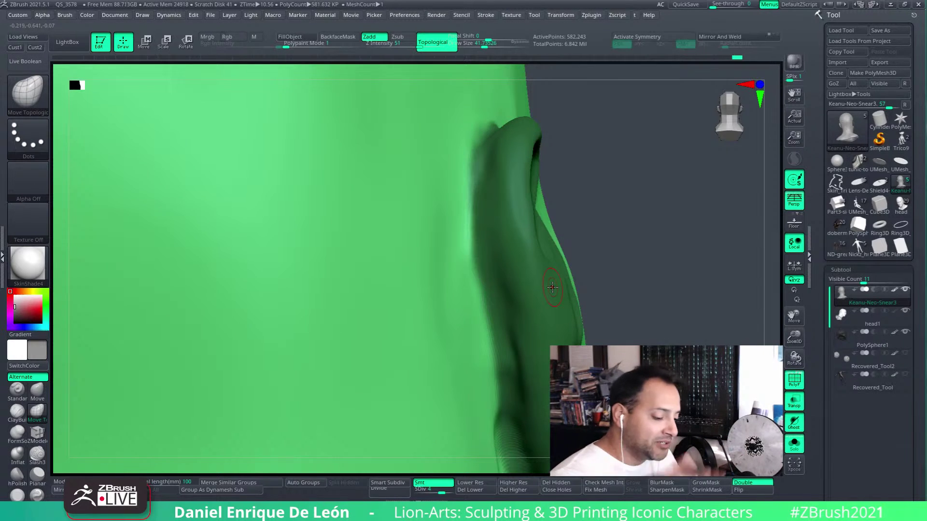
# Step: Invert the mask so the head is masked and the ear is left free
pyautogui.moveTo(553, 293); pyautogui.dragTo(461, 235, button='right')
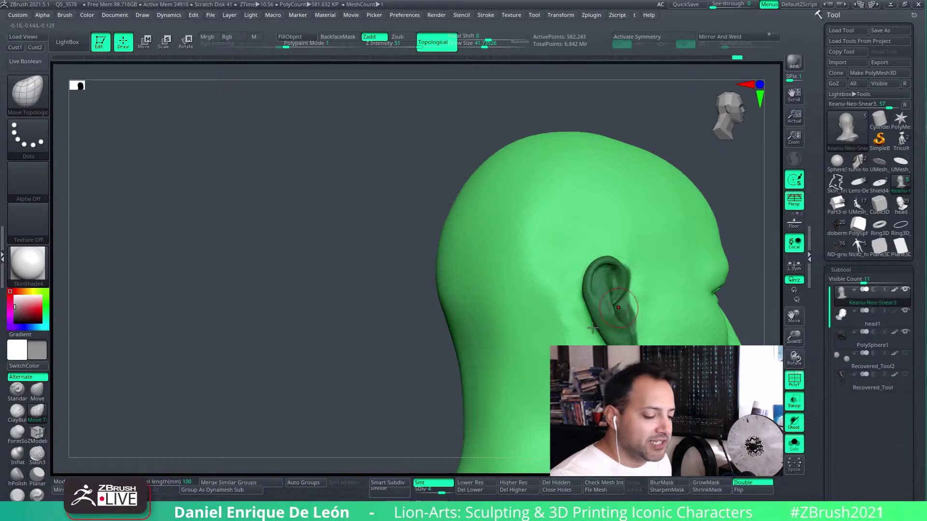
pyautogui.keyDown('alt'); pyautogui.moveTo(555, 285); pyautogui.dragTo(503, 406, button='right'); pyautogui.keyUp('alt')
pyautogui.moveTo(503, 245)
pyautogui.mouseDown(button='right')
pyautogui.moveTo(541, 262)
pyautogui.moveTo(555, 221)
pyautogui.moveTo(543, 218)
pyautogui.moveTo(554, 244)
pyautogui.moveTo(531, 212)
pyautogui.moveTo(521, 270)
pyautogui.mouseUp(button='right')
pyautogui.keyDown('ctrl'); pyautogui.click(262, 363); pyautogui.keyUp('ctrl')
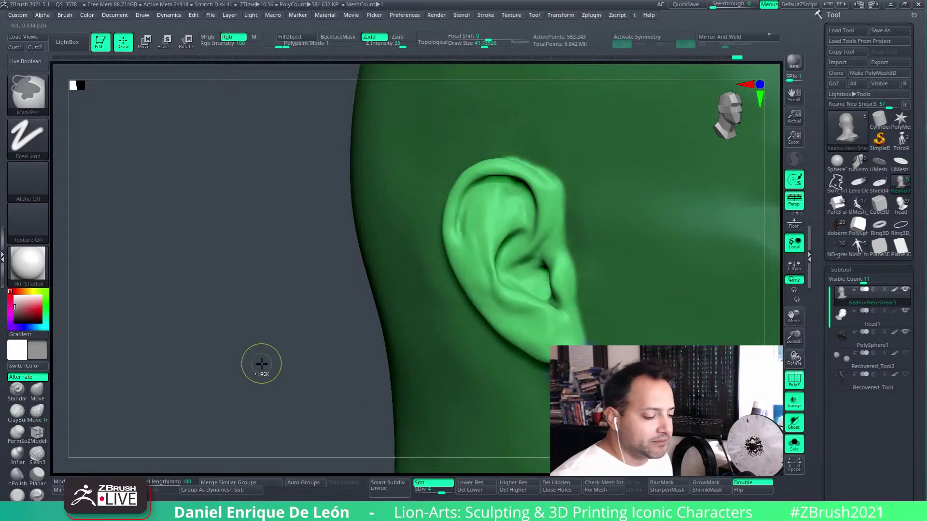
# Step: Extend the head mask up to the ear's upper front edge and over the top of the rim
pyautogui.moveTo(531, 309); pyautogui.dragTo(541, 296, button='right')
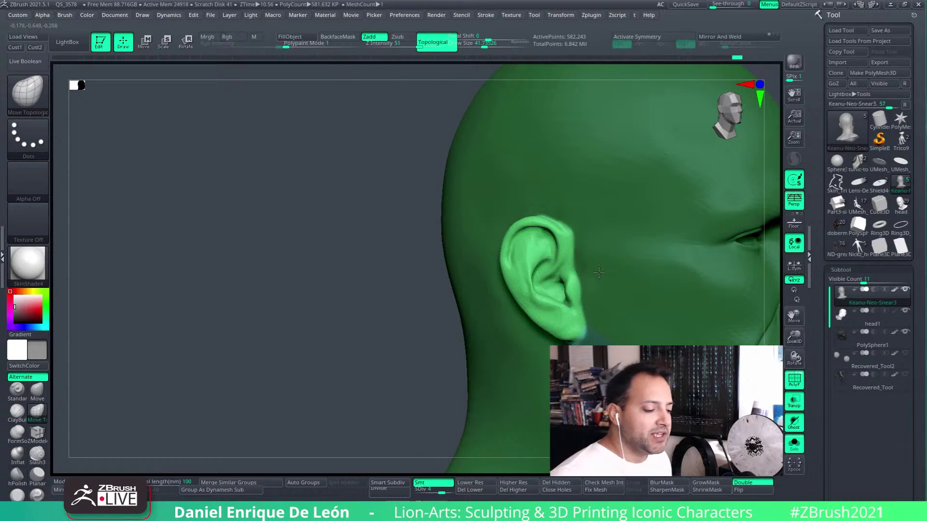
pyautogui.moveTo(603, 286)
pyautogui.mouseDown(button='right')
pyautogui.moveTo(459, 225)
pyautogui.moveTo(513, 406)
pyautogui.moveTo(487, 239)
pyautogui.mouseUp(button='right')
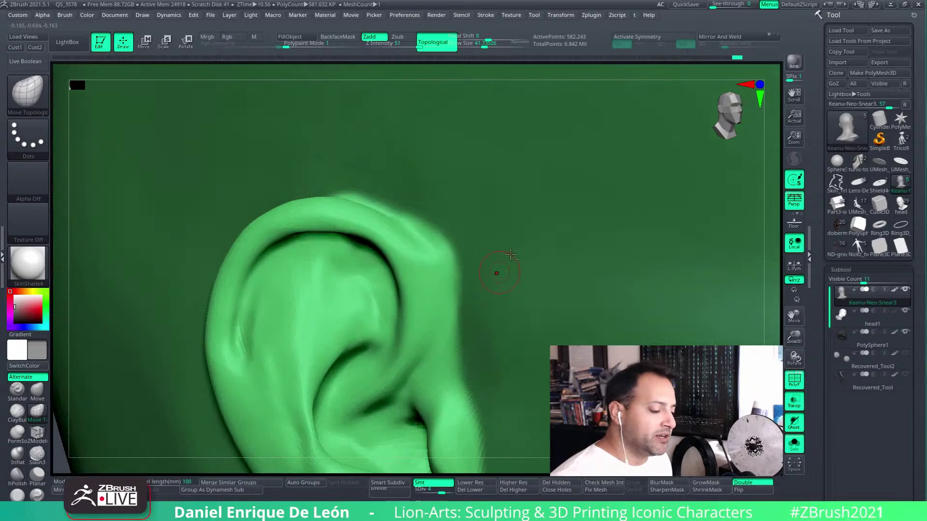
pyautogui.press('ctrl')
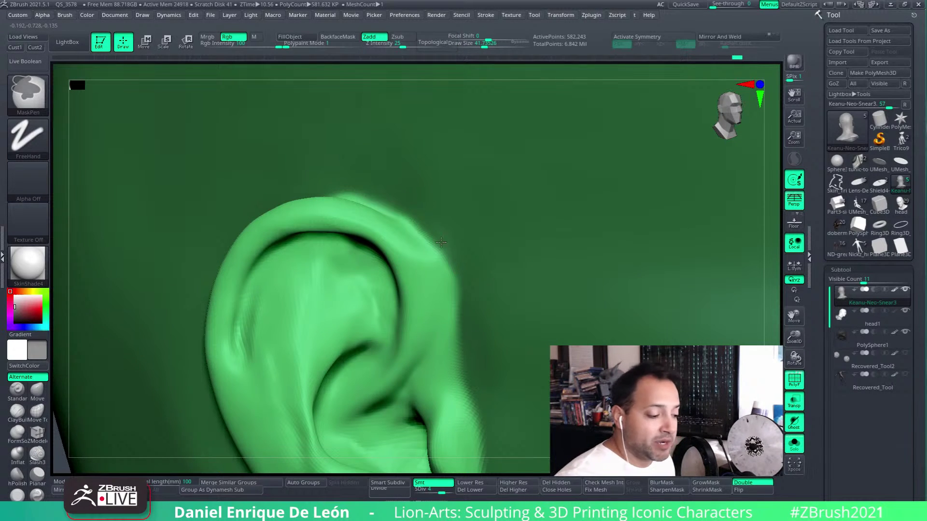
pyautogui.keyDown('alt'); pyautogui.moveTo(486, 321); pyautogui.dragTo(490, 233, button='right'); pyautogui.keyUp('alt')
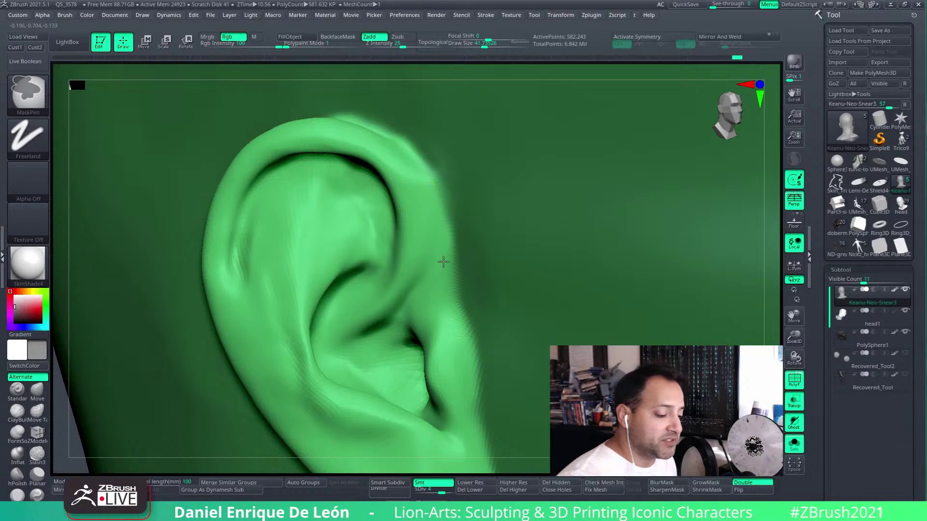
pyautogui.moveTo(449, 286); pyautogui.dragTo(455, 231, button='right')
pyautogui.moveTo(459, 191)
pyautogui.keyDown('alt'); pyautogui.mouseDown(button='right')
pyautogui.moveTo(490, 293)
pyautogui.moveTo(482, 246)
pyautogui.mouseUp(button='right'); pyautogui.keyUp('alt')
pyautogui.moveTo(479, 242)
pyautogui.keyDown('ctrl'); pyautogui.mouseDown()
pyautogui.moveTo(440, 215)
pyautogui.moveTo(342, 204)
pyautogui.mouseUp(); pyautogui.keyUp('ctrl')
# Step: Clean up the head mask border behind and above the upper ear rim with MaskPen strokes
pyautogui.moveTo(410, 194); pyautogui.dragTo(471, 205, button='right')
pyautogui.keyDown('ctrl'); pyautogui.moveTo(416, 205); pyautogui.dragTo(313, 229); pyautogui.keyUp('ctrl')
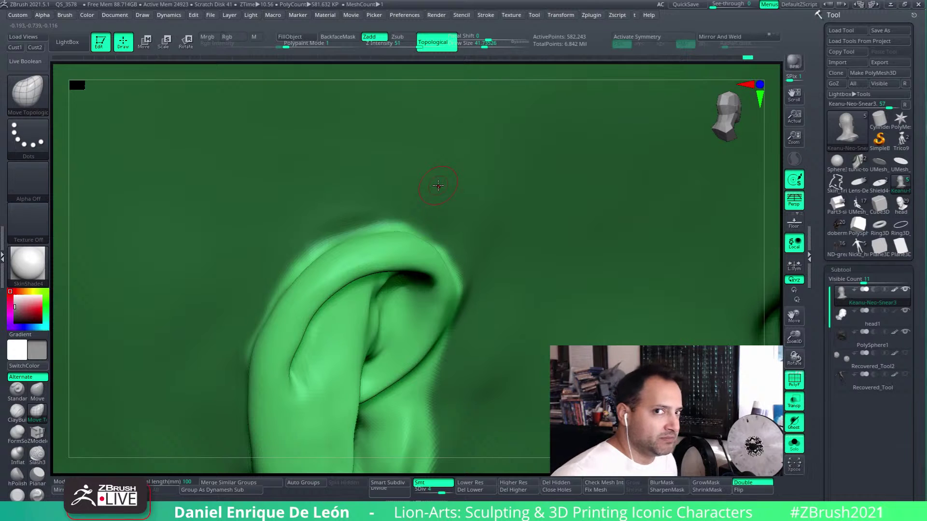
pyautogui.moveTo(435, 234)
pyautogui.keyDown('alt'); pyautogui.mouseDown(button='right')
pyautogui.moveTo(526, 178)
pyautogui.moveTo(531, 162)
pyautogui.mouseUp(button='right'); pyautogui.keyUp('alt')
pyautogui.keyDown('ctrl'); pyautogui.moveTo(531, 160); pyautogui.dragTo(404, 212); pyautogui.keyUp('ctrl')
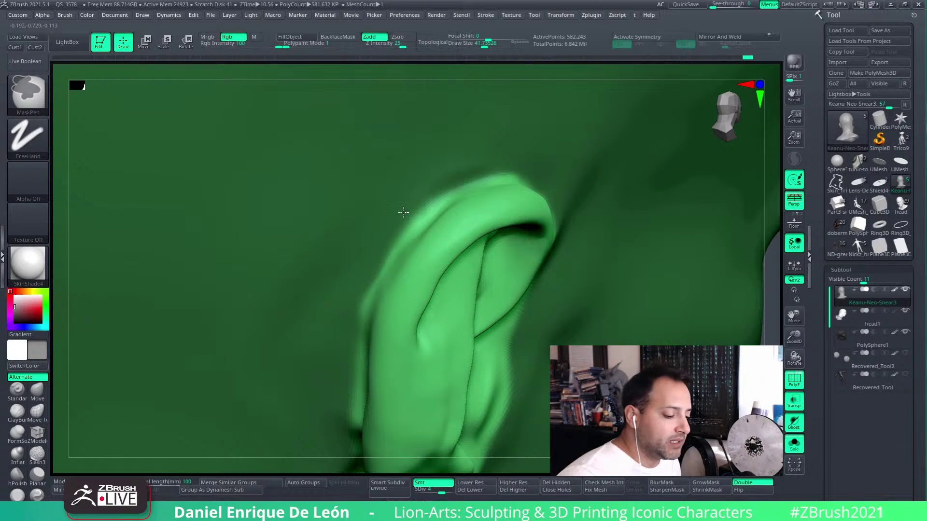
pyautogui.moveTo(494, 170)
pyautogui.mouseDown(button='right')
pyautogui.moveTo(523, 166)
pyautogui.moveTo(407, 204)
pyautogui.mouseUp(button='right')
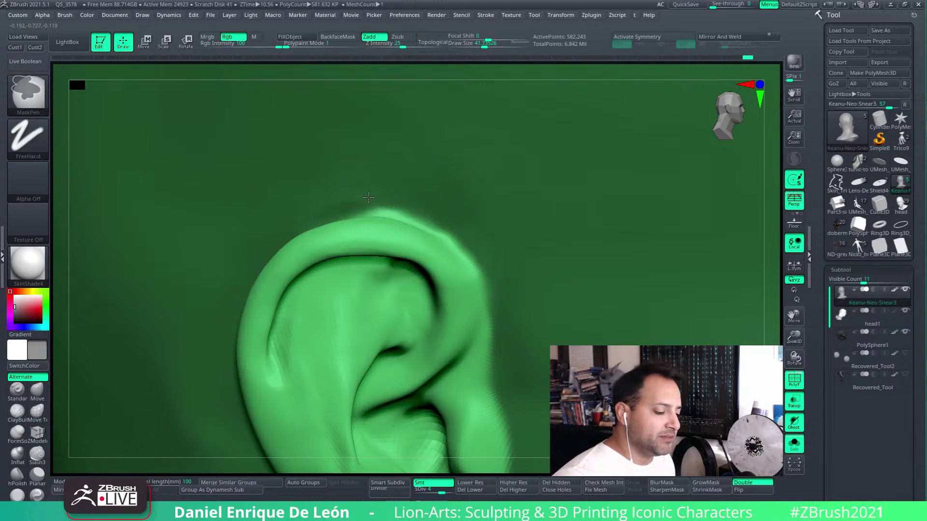
# Step: Tighten the head mask along the ear's front attachment, from the upper rim down to the tragus
pyautogui.keyDown('alt'); pyautogui.moveTo(489, 252); pyautogui.dragTo(463, 100, button='right'); pyautogui.keyUp('alt')
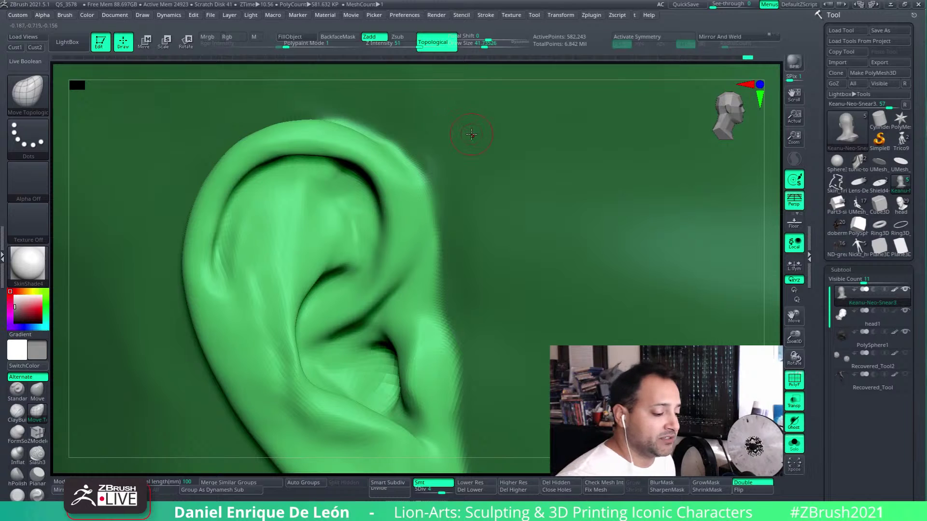
pyautogui.keyDown('ctrl'); pyautogui.moveTo(425, 156); pyautogui.dragTo(450, 315); pyautogui.keyUp('ctrl')
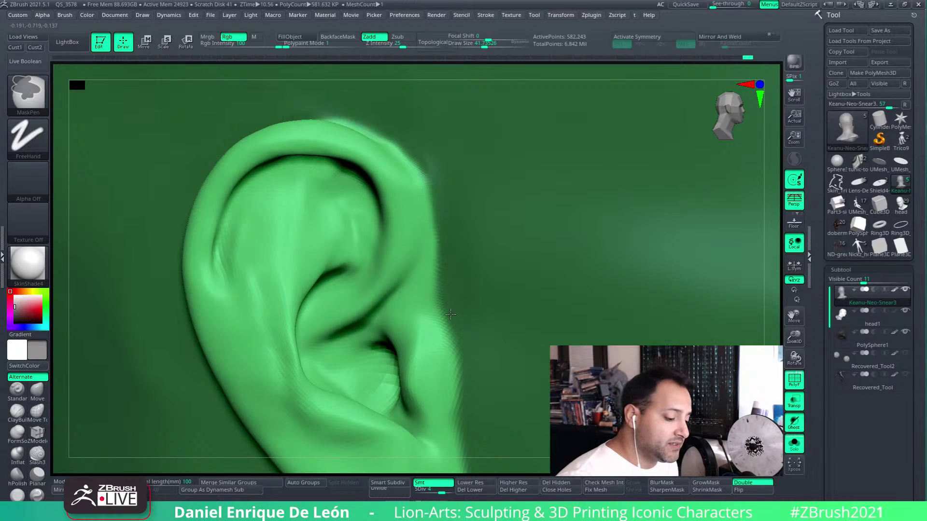
pyautogui.keyDown('alt'); pyautogui.moveTo(452, 227); pyautogui.dragTo(458, 128, button='right'); pyautogui.keyUp('alt')
# Step: Refine the head mask beneath and just behind the earlobe where it meets the neck
pyautogui.keyDown('alt'); pyautogui.moveTo(470, 301); pyautogui.dragTo(491, 200, button='right'); pyautogui.keyUp('alt')
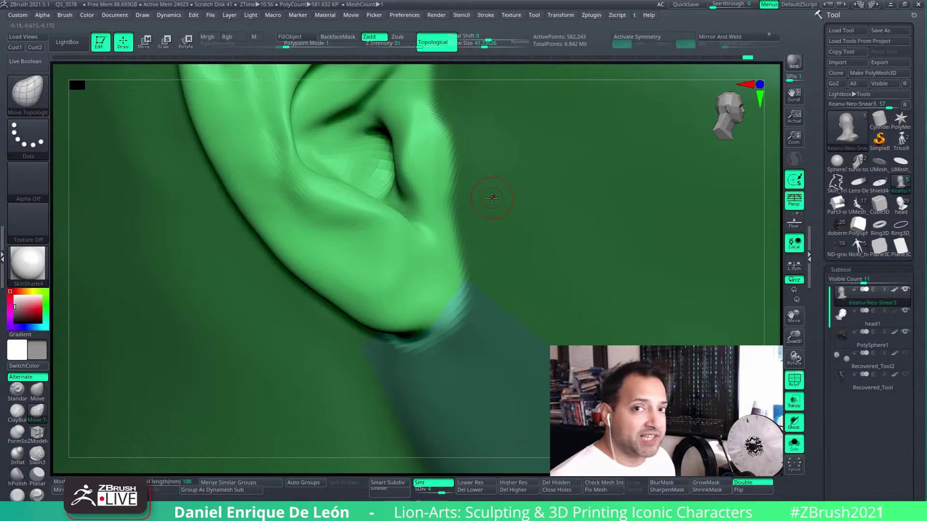
pyautogui.moveTo(497, 276); pyautogui.dragTo(533, 218, button='right')
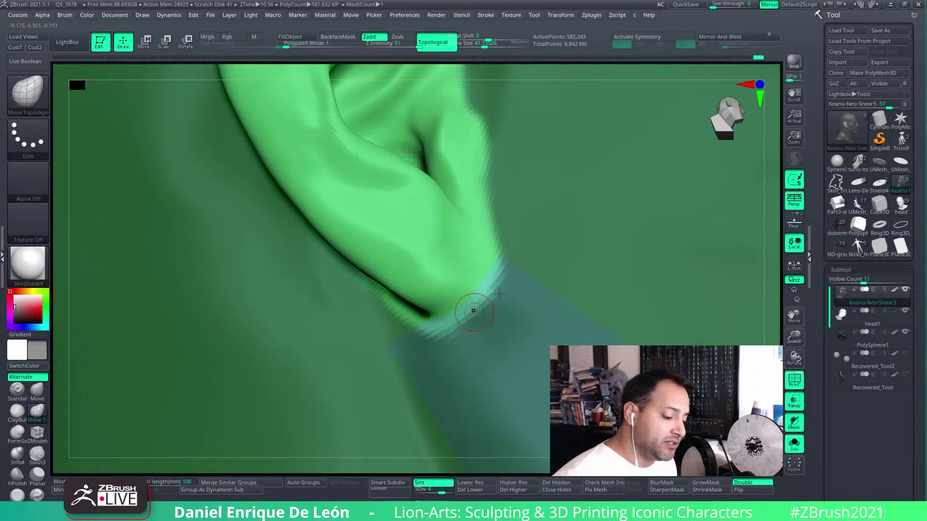
pyautogui.moveTo(500, 294); pyautogui.dragTo(584, 259, button='right')
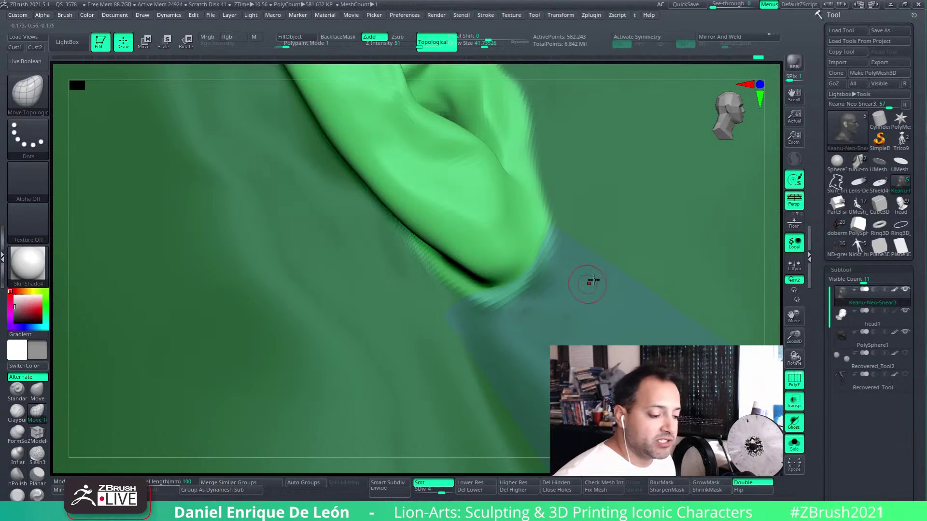
pyautogui.moveTo(554, 302); pyautogui.dragTo(562, 298, button='right')
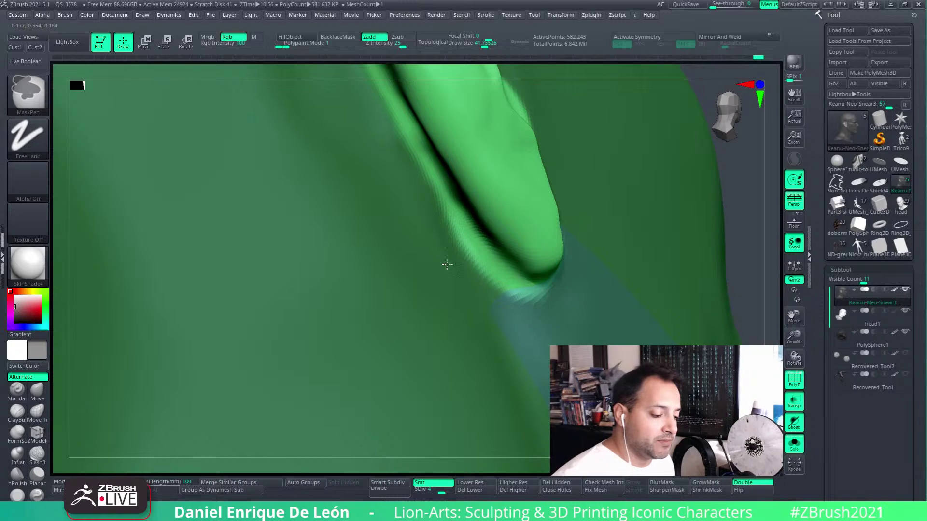
pyautogui.moveTo(447, 264); pyautogui.dragTo(465, 263, button='right')
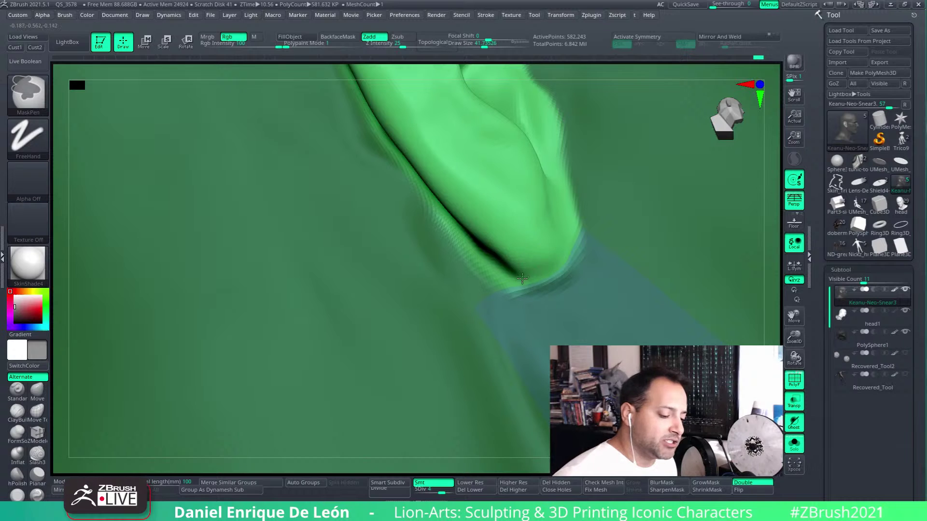
pyautogui.moveTo(611, 280); pyautogui.dragTo(595, 306, button='right')
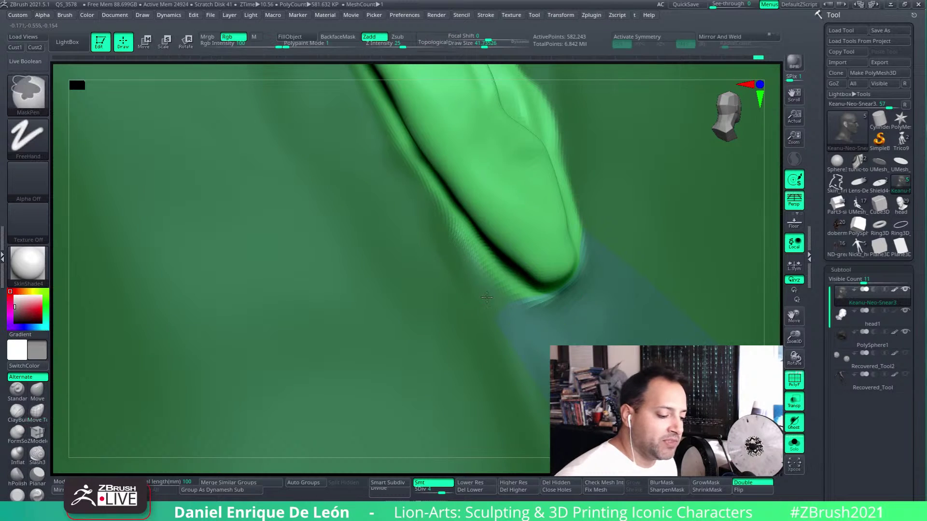
pyautogui.moveTo(488, 291); pyautogui.dragTo(492, 274, button='right')
pyautogui.moveTo(525, 317)
pyautogui.keyDown('shift'); pyautogui.mouseDown()
pyautogui.moveTo(464, 246)
pyautogui.moveTo(469, 251)
pyautogui.mouseUp(); pyautogui.keyUp('shift')
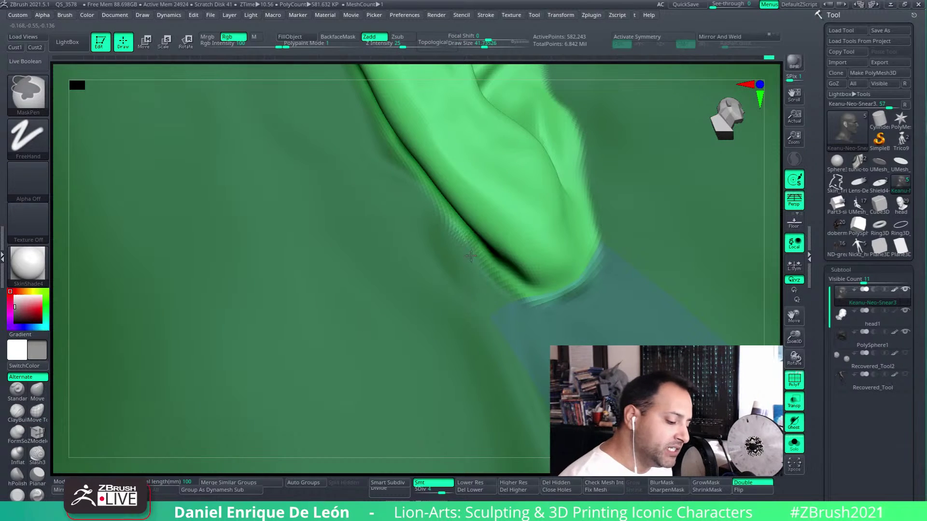
# Step: Paint the head mask along the crease behind the lower ear, down to the tip of the earlobe
pyautogui.keyDown('alt'); pyautogui.moveTo(484, 285); pyautogui.dragTo(526, 348, button='right'); pyautogui.keyUp('alt')
pyautogui.moveTo(534, 349)
pyautogui.keyDown('shift'); pyautogui.mouseDown()
pyautogui.moveTo(413, 173)
pyautogui.moveTo(469, 281)
pyautogui.mouseUp(); pyautogui.keyUp('shift')
pyautogui.moveTo(419, 198); pyautogui.dragTo(426, 213, button='right')
pyautogui.keyDown('ctrl'); pyautogui.moveTo(377, 126); pyautogui.dragTo(432, 217); pyautogui.keyUp('ctrl')
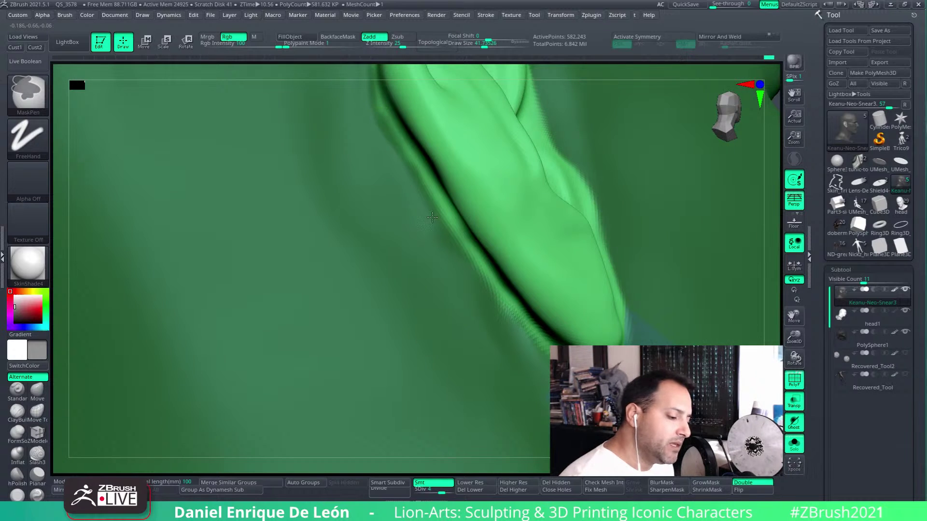
pyautogui.moveTo(369, 97)
pyautogui.keyDown('ctrl'); pyautogui.mouseDown()
pyautogui.moveTo(451, 252)
pyautogui.moveTo(497, 300)
pyautogui.mouseUp(); pyautogui.keyUp('ctrl')
pyautogui.moveTo(519, 300)
pyautogui.mouseDown(button='right')
pyautogui.moveTo(497, 269)
pyautogui.moveTo(471, 283)
pyautogui.mouseUp(button='right')
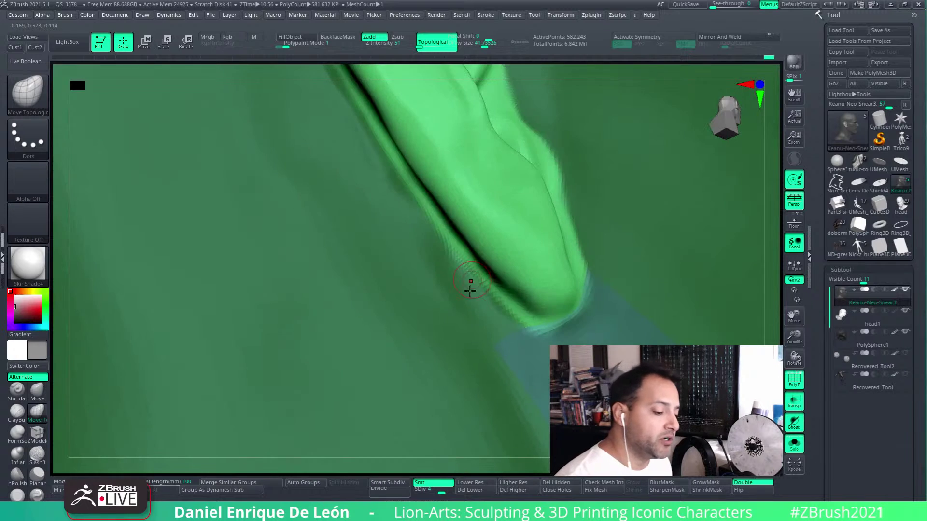
pyautogui.keyDown('ctrl'); pyautogui.moveTo(541, 346); pyautogui.dragTo(568, 338); pyautogui.keyUp('ctrl')
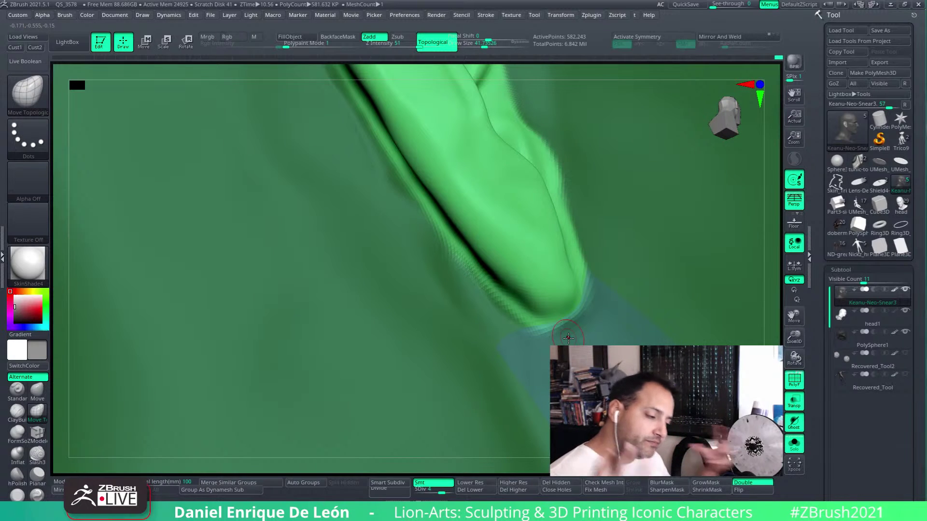
# Step: Paint the head mask along the front edge of the ear, from the tragus up over the upper rim
pyautogui.moveTo(580, 313)
pyautogui.mouseDown(button='right')
pyautogui.moveTo(611, 298)
pyautogui.moveTo(543, 380)
pyautogui.mouseUp(button='right')
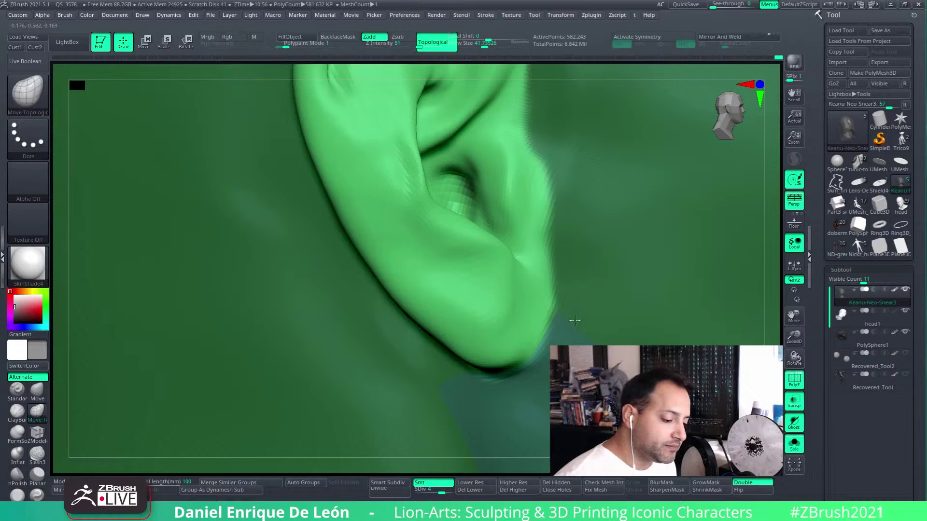
pyautogui.moveTo(567, 316); pyautogui.dragTo(575, 299, button='right')
pyautogui.moveTo(575, 260); pyautogui.dragTo(584, 301, button='right')
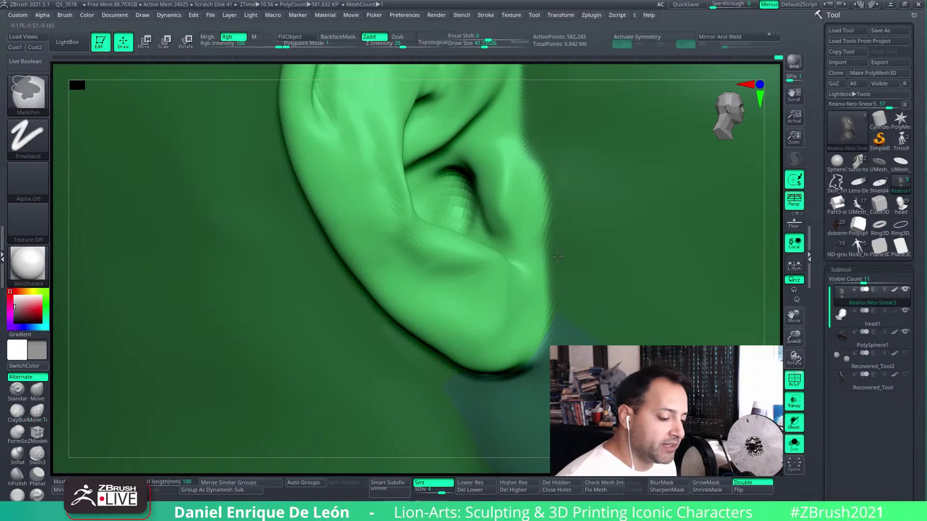
pyautogui.moveTo(571, 233); pyautogui.dragTo(541, 262, button='right')
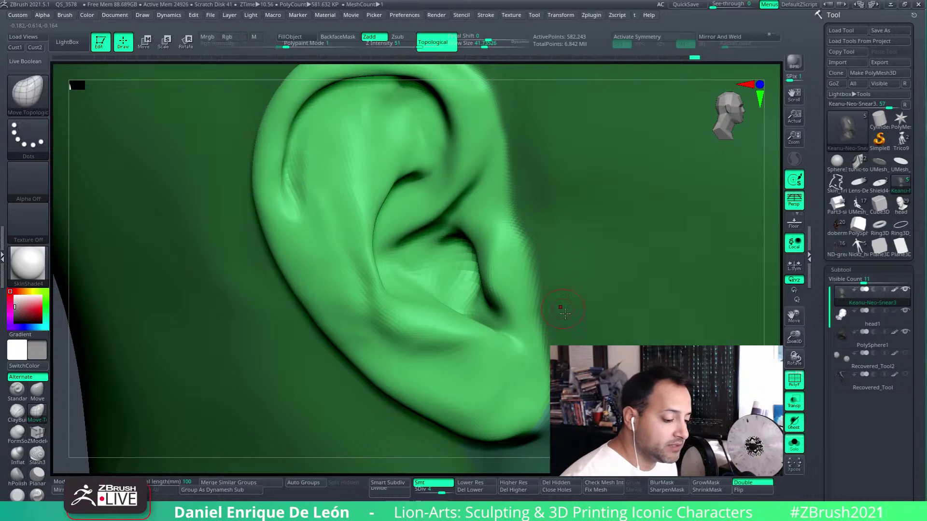
pyautogui.moveTo(554, 261); pyautogui.dragTo(525, 227, button='right')
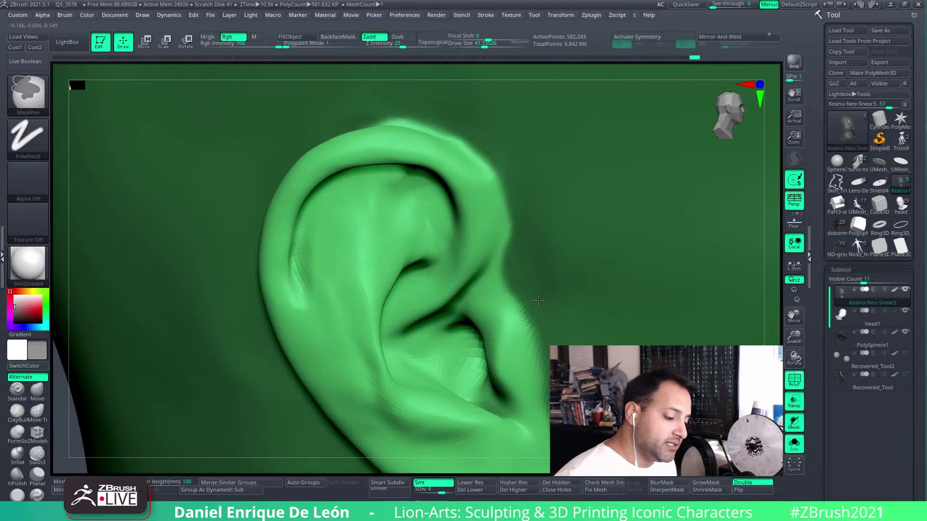
pyautogui.moveTo(542, 316)
pyautogui.keyDown('ctrl'); pyautogui.mouseDown()
pyautogui.moveTo(514, 223)
pyautogui.moveTo(440, 105)
pyautogui.mouseUp(); pyautogui.keyUp('ctrl')
pyautogui.moveTo(502, 193); pyautogui.dragTo(580, 243, button='right')
pyautogui.moveTo(546, 269)
pyautogui.keyDown('ctrl'); pyautogui.mouseDown()
pyautogui.moveTo(546, 285)
pyautogui.moveTo(571, 294)
pyautogui.mouseUp(); pyautogui.keyUp('ctrl')
# Step: Nudge the front edge of the tragus with the Move Topological brush
pyautogui.moveTo(601, 323); pyautogui.dragTo(485, 224, button='right')
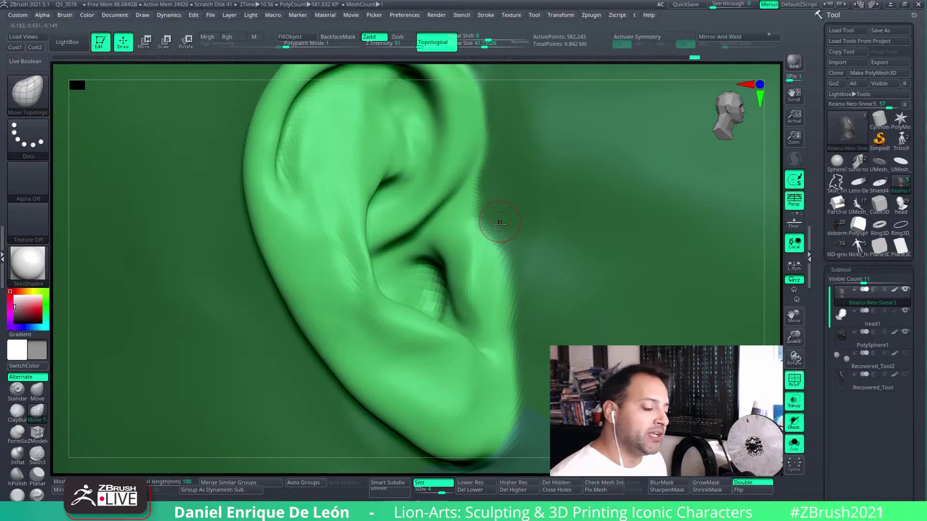
pyautogui.moveTo(504, 221); pyautogui.dragTo(486, 236, button='right')
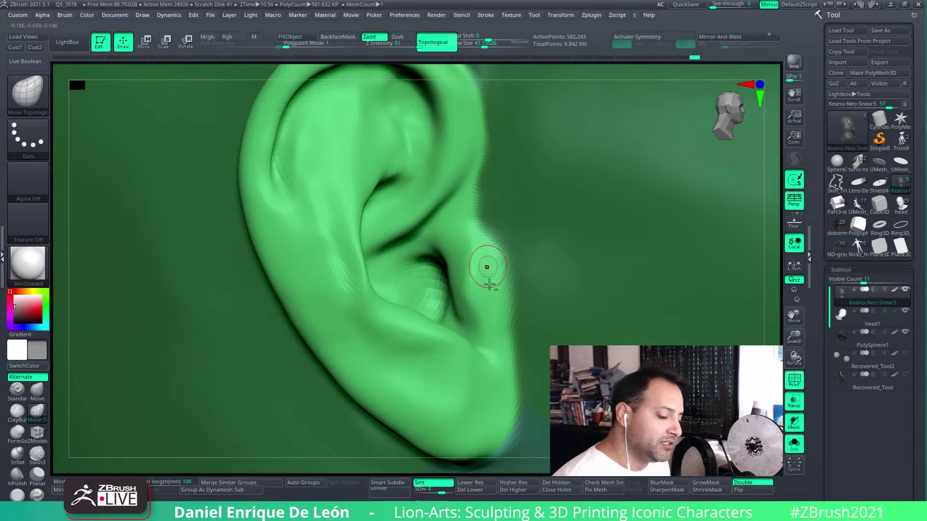
pyautogui.moveTo(488, 285)
pyautogui.mouseDown()
pyautogui.moveTo(477, 248)
pyautogui.moveTo(492, 265)
pyautogui.moveTo(482, 225)
pyautogui.moveTo(500, 273)
pyautogui.moveTo(494, 276)
pyautogui.mouseUp()
pyautogui.press('ctrl')
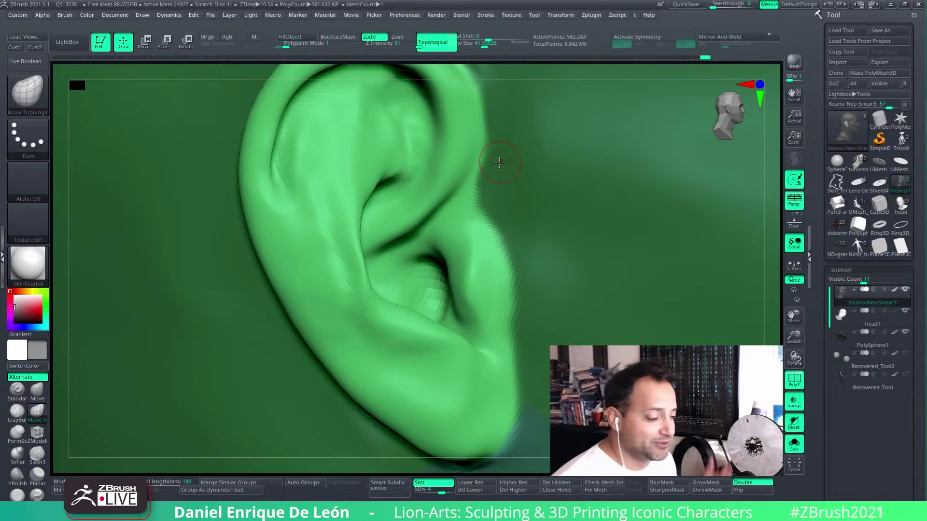
# Step: Check the masked head around the ear from the side, and turn off Solo to show the other subtools
pyautogui.keyDown('alt'); pyautogui.moveTo(499, 163); pyautogui.dragTo(544, 245, button='right'); pyautogui.keyUp('alt')
pyautogui.keyDown('alt'); pyautogui.moveTo(545, 309); pyautogui.dragTo(555, 244, button='right'); pyautogui.keyUp('alt')
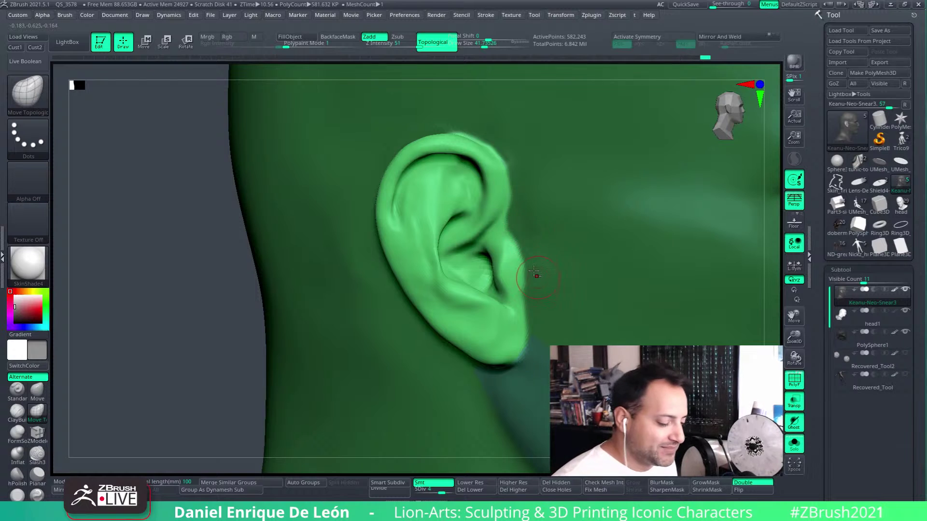
pyautogui.moveTo(534, 275); pyautogui.dragTo(503, 286, button='right')
pyautogui.keyDown('ctrl'); pyautogui.moveTo(530, 330); pyautogui.dragTo(364, 341, button='right'); pyautogui.keyUp('ctrl')
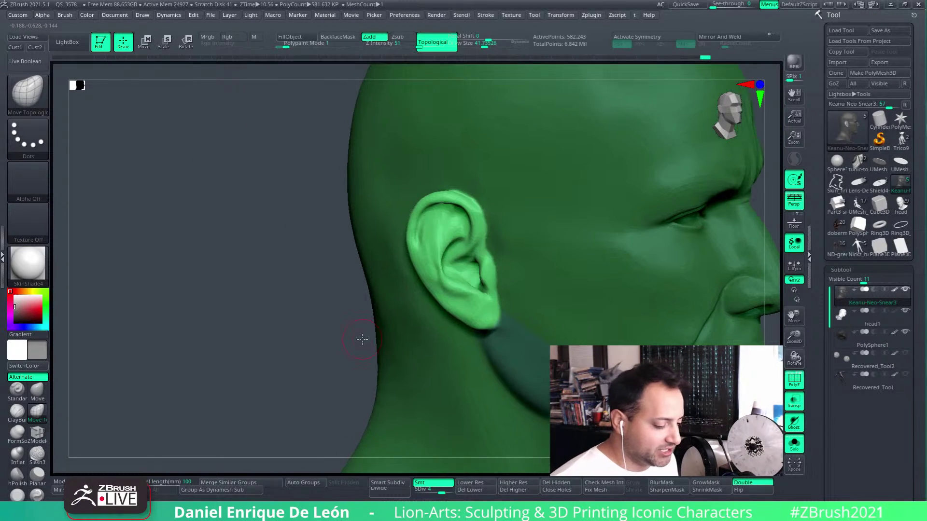
pyautogui.moveTo(504, 258)
pyautogui.keyDown('alt'); pyautogui.mouseDown(button='right')
pyautogui.moveTo(505, 208)
pyautogui.moveTo(523, 265)
pyautogui.moveTo(506, 331)
pyautogui.mouseUp(button='right'); pyautogui.keyUp('alt')
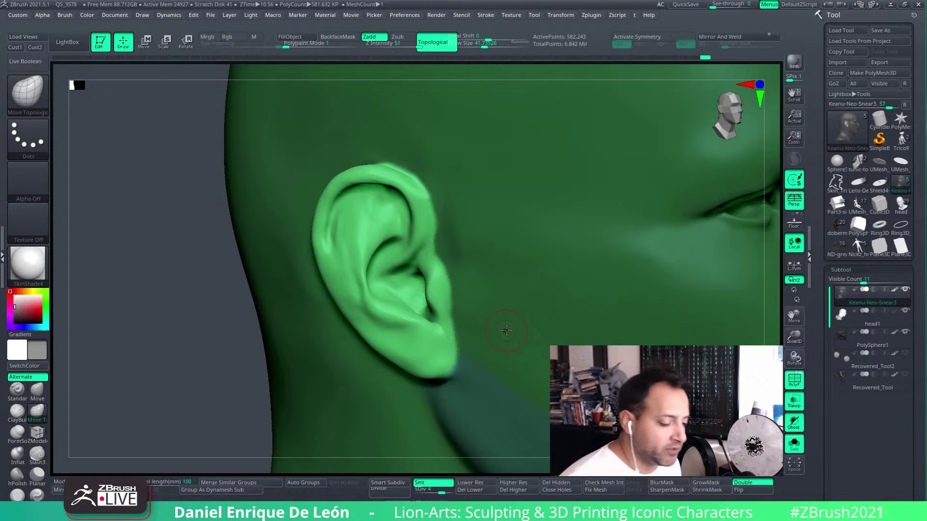
pyautogui.moveTo(456, 302); pyautogui.dragTo(485, 318, button='right')
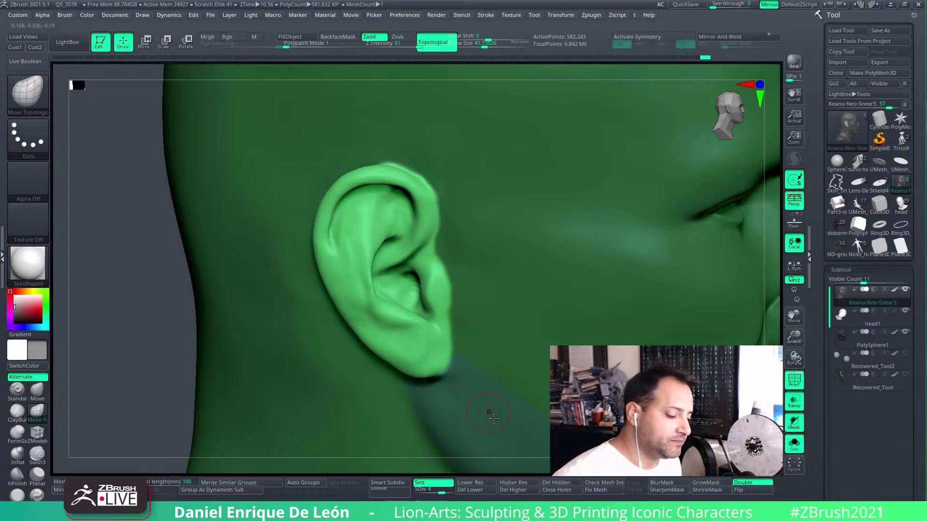
pyautogui.click(794, 445)
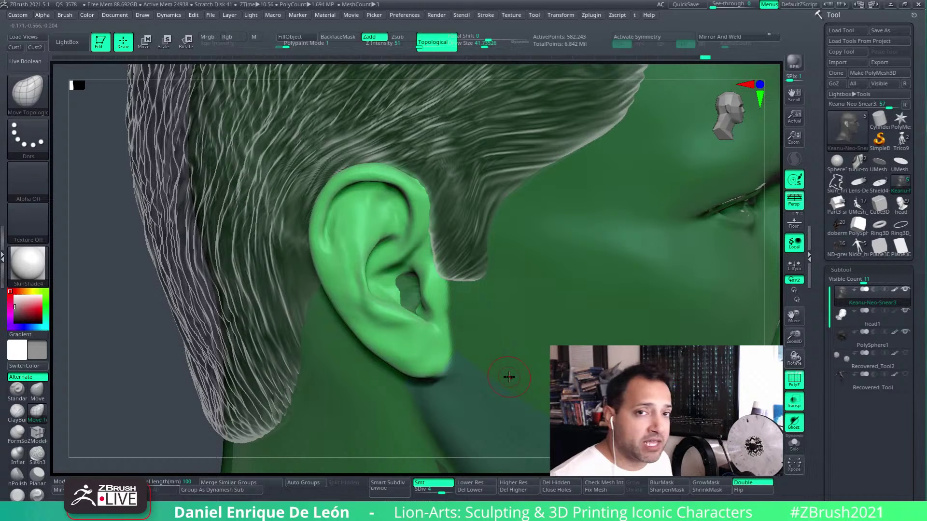
# Step: Shift the ear canal opening with Move Topological at a Draw Size of about 77, checking it against the head1 subtool
pyautogui.moveTo(509, 377); pyautogui.dragTo(506, 296, button='right')
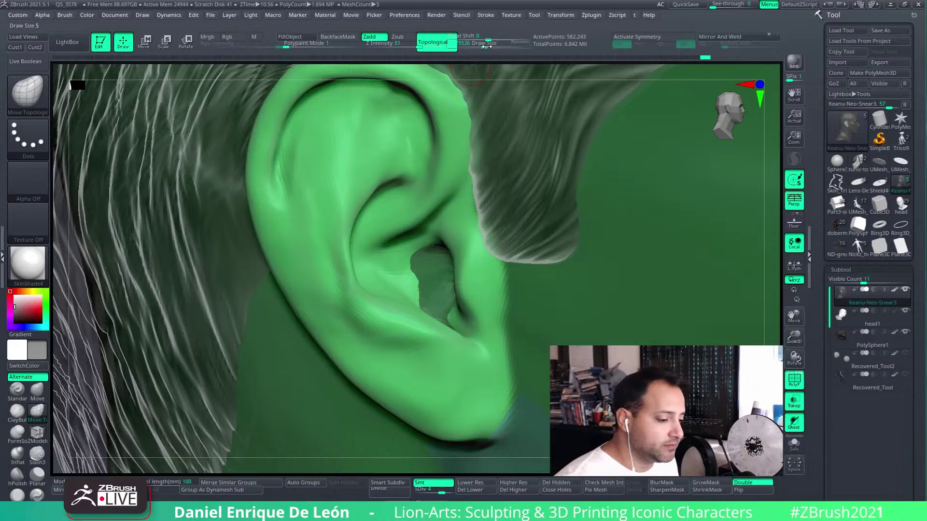
pyautogui.moveTo(487, 46); pyautogui.dragTo(490, 47)
pyautogui.moveTo(433, 277); pyautogui.dragTo(440, 273)
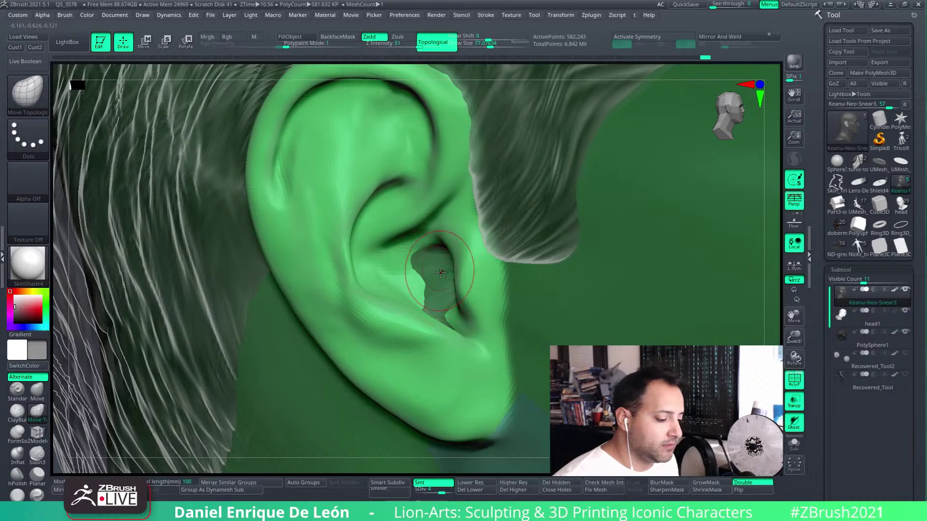
pyautogui.keyDown('alt'); pyautogui.click(439, 285); pyautogui.keyUp('alt')
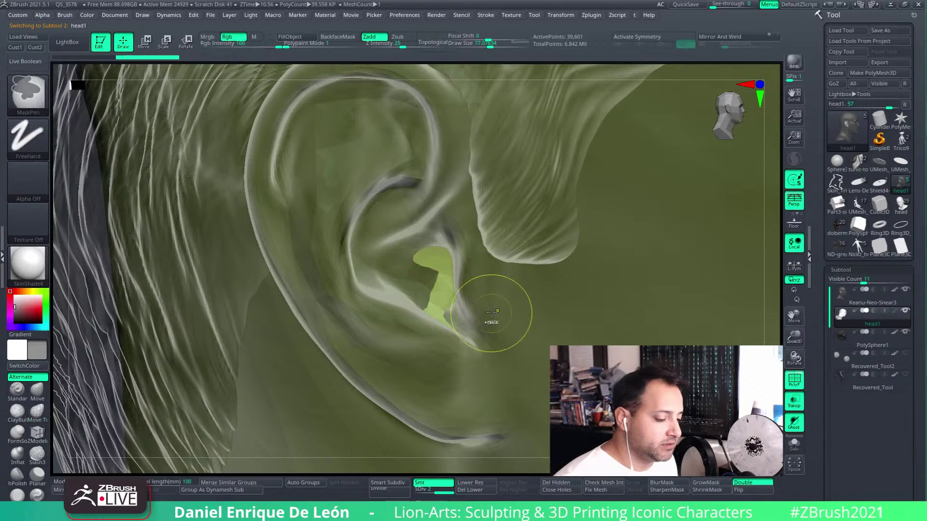
pyautogui.keyDown('alt'); pyautogui.click(584, 322); pyautogui.keyUp('alt')
# Step: Reshape the antihelix beside the concha with Move Topological at a Draw Size of about 168, and keep Keanu-Neo-Snear3 active
pyautogui.moveTo(584, 322)
pyautogui.mouseDown(button='right')
pyautogui.moveTo(532, 353)
pyautogui.moveTo(491, 281)
pyautogui.moveTo(594, 294)
pyautogui.moveTo(523, 301)
pyautogui.moveTo(502, 331)
pyautogui.moveTo(462, 308)
pyautogui.mouseUp(button='right')
pyautogui.keyDown('ctrl'); pyautogui.moveTo(365, 328); pyautogui.dragTo(444, 265, button='right'); pyautogui.keyUp('ctrl')
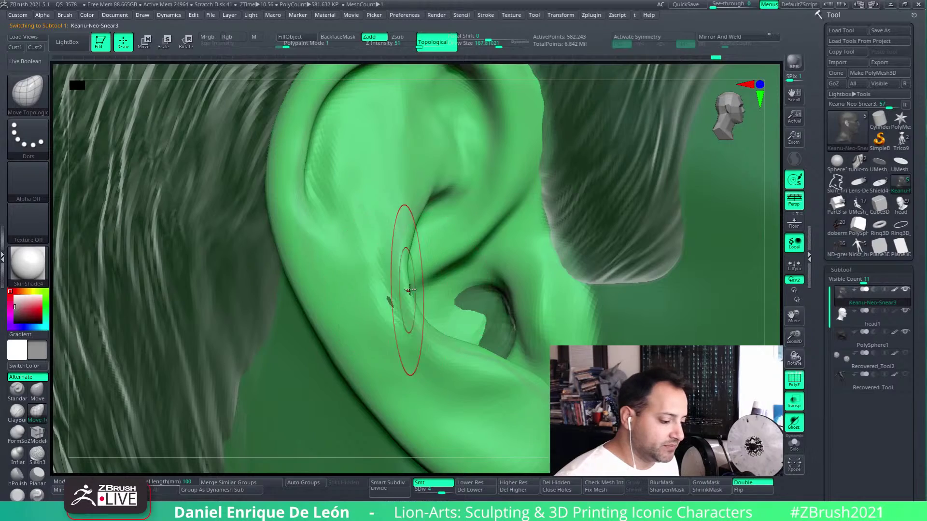
pyautogui.moveTo(403, 290); pyautogui.dragTo(389, 272)
pyautogui.moveTo(389, 272); pyautogui.dragTo(504, 251, button='right')
pyautogui.keyDown('alt'); pyautogui.click(595, 309); pyautogui.keyUp('alt')
pyautogui.keyDown('alt'); pyautogui.click(586, 322); pyautogui.keyUp('alt')
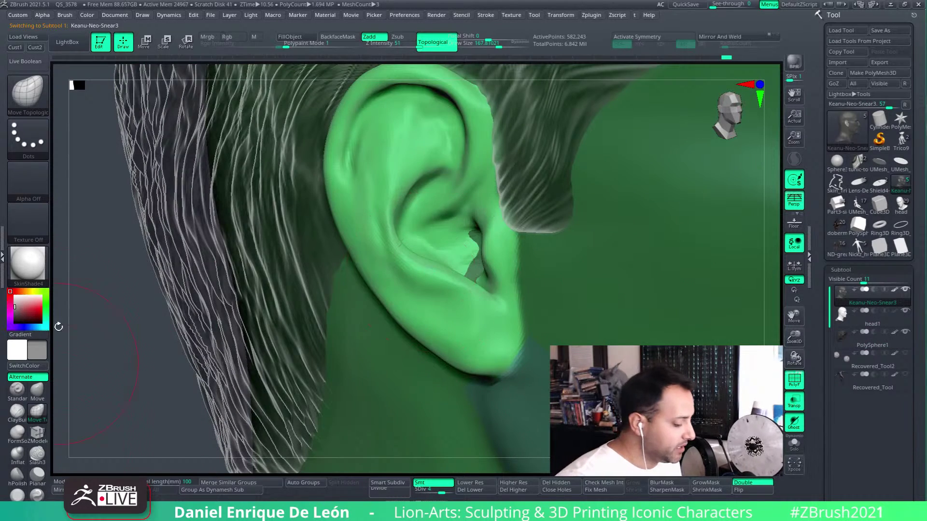
# Step: Set up the ZProject brush with Rgb off and BackfaceMask on, test it on the upper ear, and disable subtool transparency
pyautogui.click(41, 83)
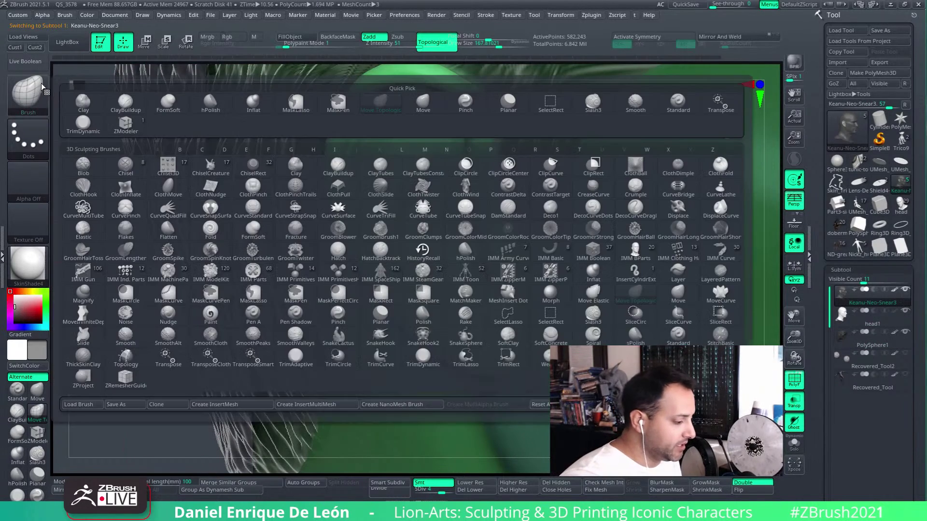
pyautogui.click(83, 379)
pyautogui.keyDown('ctrl'); pyautogui.moveTo(440, 217); pyautogui.dragTo(441, 204, button='right'); pyautogui.keyUp('ctrl')
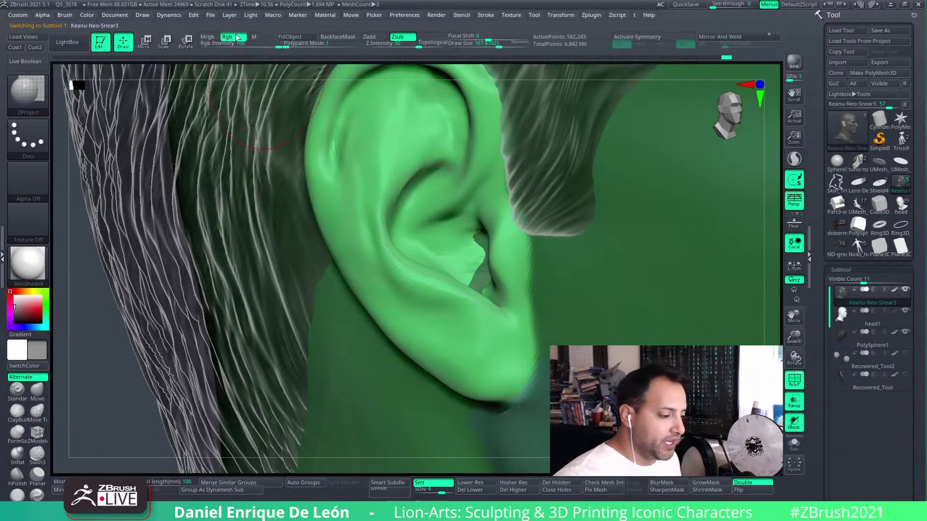
pyautogui.moveTo(408, 267); pyautogui.dragTo(540, 219, button='right')
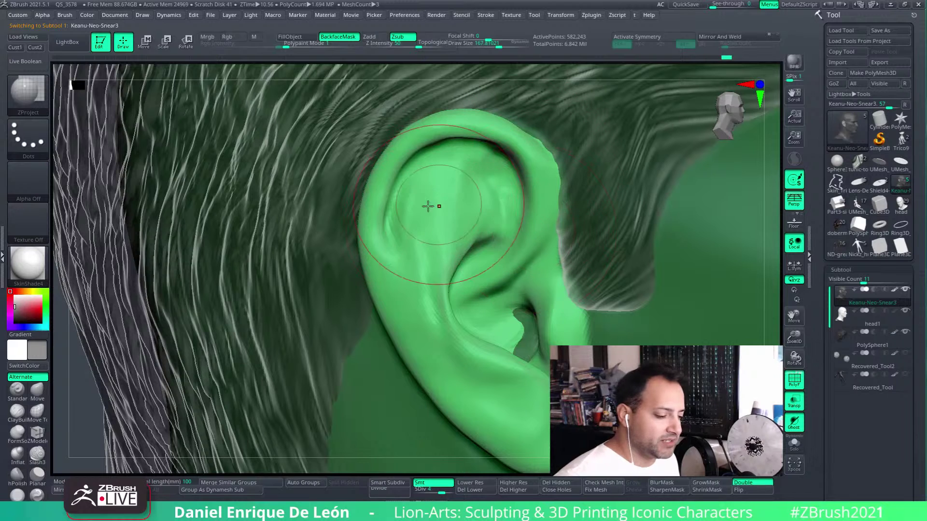
pyautogui.moveTo(428, 206); pyautogui.dragTo(422, 206)
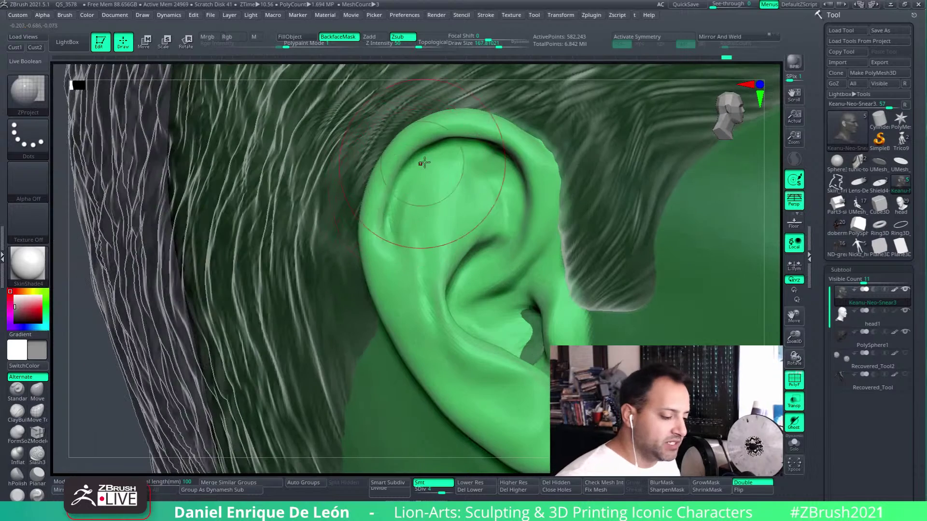
pyautogui.click(794, 402)
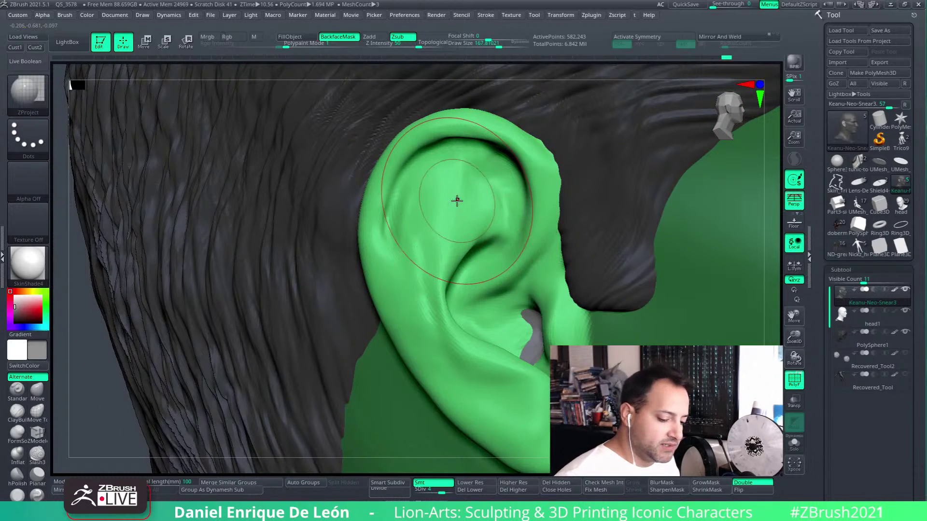
# Step: Try to project the upper ear and antihelix onto the underlying head1 surface with ZProject strokes
pyautogui.moveTo(515, 296); pyautogui.dragTo(472, 205, button='right')
pyautogui.moveTo(466, 197)
pyautogui.mouseDown()
pyautogui.moveTo(426, 166)
pyautogui.moveTo(412, 182)
pyautogui.moveTo(416, 196)
pyautogui.mouseUp()
pyautogui.moveTo(423, 201); pyautogui.dragTo(456, 237, button='right')
pyautogui.moveTo(455, 237)
pyautogui.mouseDown()
pyautogui.moveTo(392, 231)
pyautogui.moveTo(404, 207)
pyautogui.moveTo(393, 217)
pyautogui.moveTo(426, 236)
pyautogui.moveTo(449, 279)
pyautogui.mouseUp()
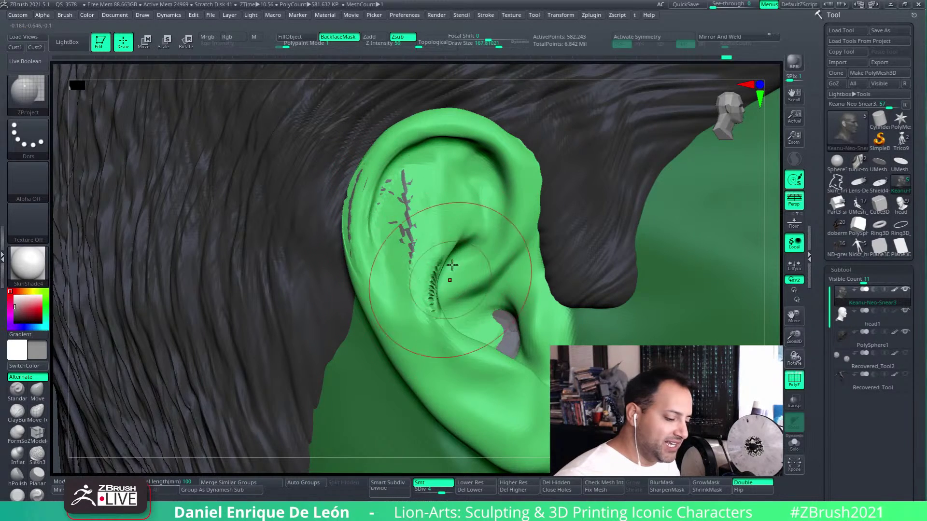
pyautogui.moveTo(449, 279)
pyautogui.mouseDown(button='right')
pyautogui.moveTo(449, 248)
pyautogui.moveTo(457, 344)
pyautogui.mouseUp(button='right')
pyautogui.moveTo(450, 316)
pyautogui.mouseDown()
pyautogui.moveTo(443, 289)
pyautogui.moveTo(477, 289)
pyautogui.mouseUp()
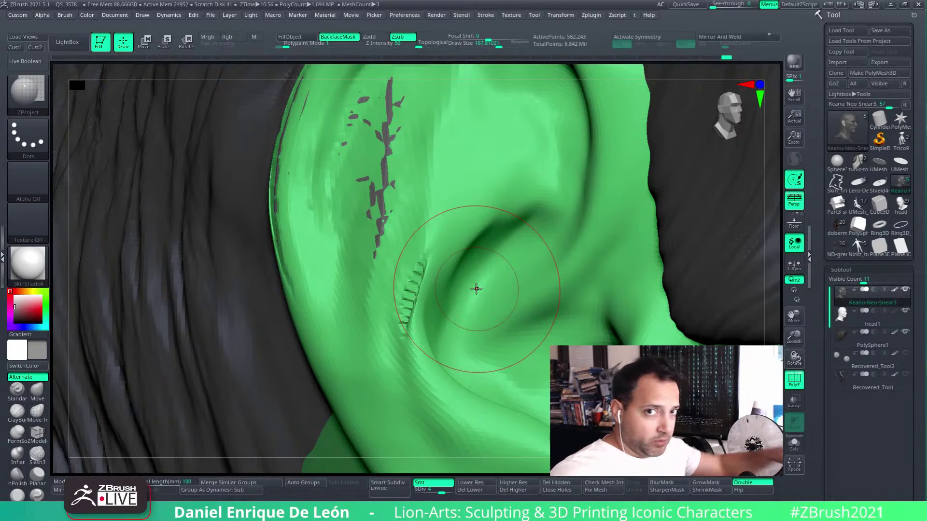
# Step: Undo the ZProject strokes on the ear
pyautogui.hotkey('ctrl', 'z')
pyautogui.hotkey('ctrl', 'z')
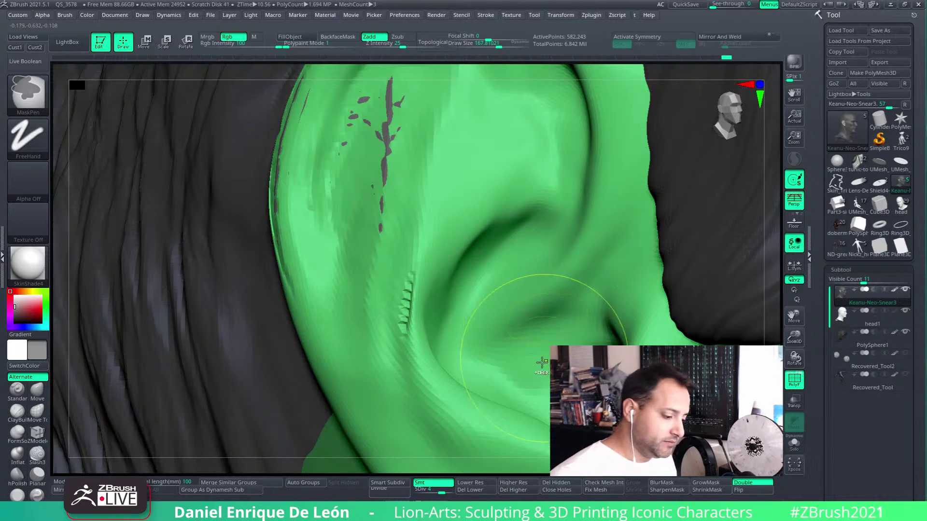
pyautogui.hotkey('ctrl', 'z')
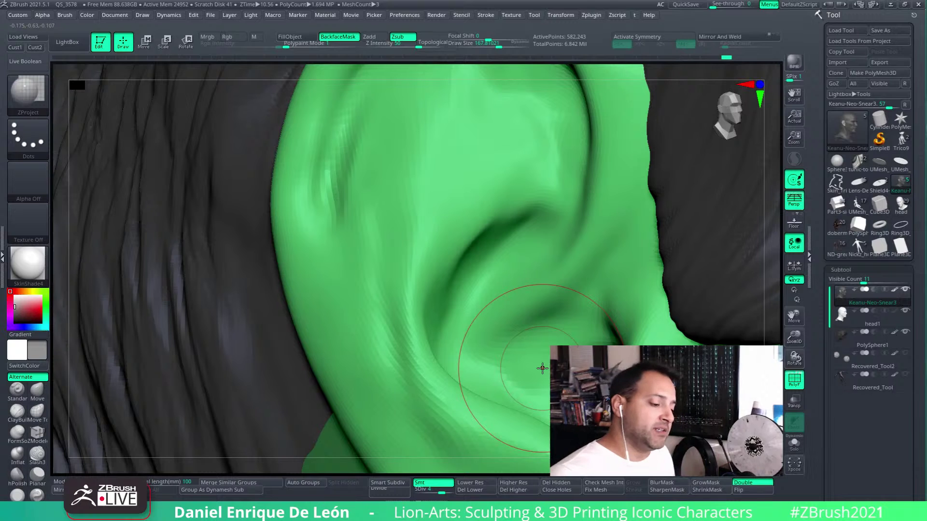
pyautogui.hotkey('ctrl', 'z')
# Step: Push the antihelix surface inward with the Move brush until the underlying head1 mesh pokes through
pyautogui.press('b')
pyautogui.press('m')
pyautogui.press('v')
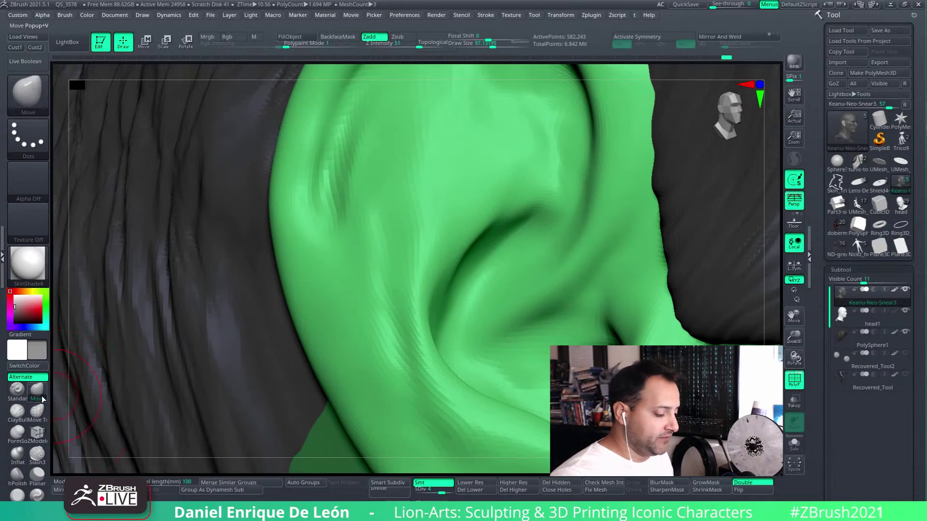
pyautogui.keyDown('ctrl'); pyautogui.click(417, 183); pyautogui.keyUp('ctrl')
pyautogui.hotkey('ctrl', 'z')
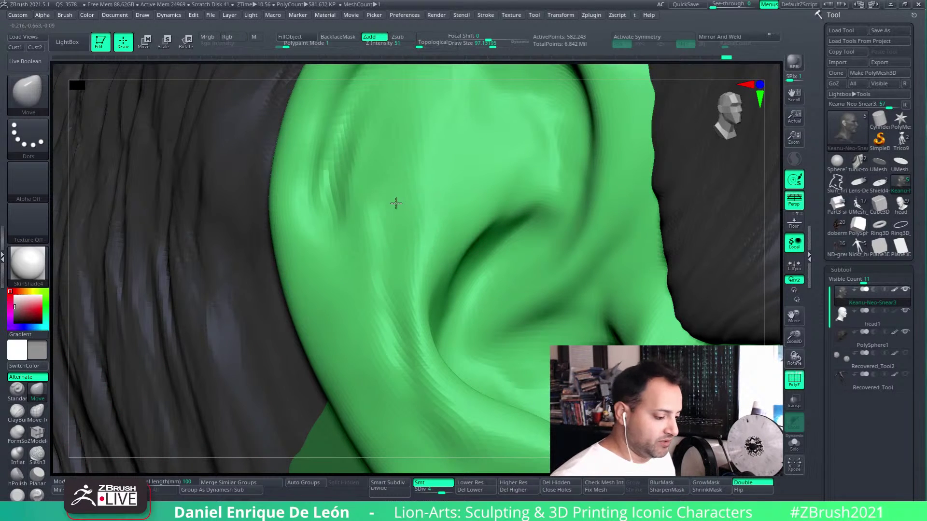
pyautogui.keyDown('ctrl'); pyautogui.moveTo(395, 204); pyautogui.dragTo(383, 192); pyautogui.keyUp('ctrl')
pyautogui.moveTo(440, 216); pyautogui.dragTo(418, 260)
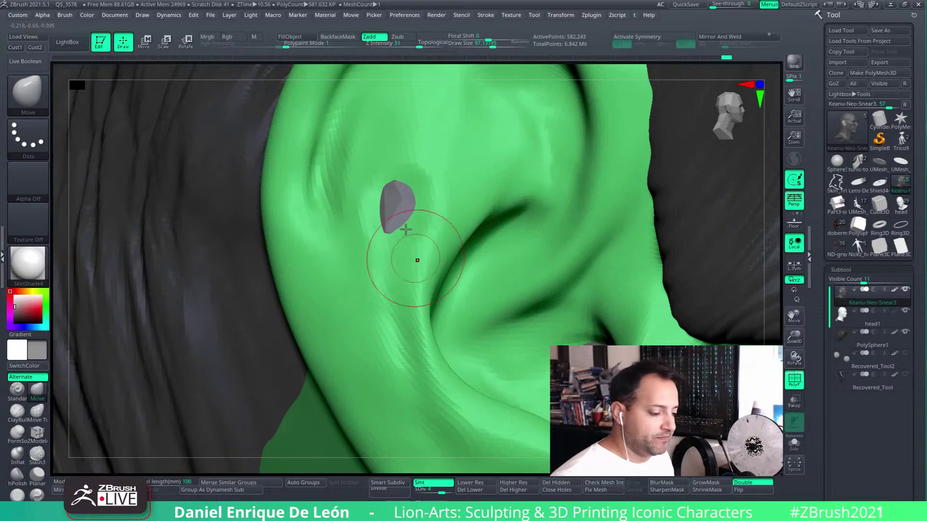
# Step: Activate the head1 subtool, raise it to subdivision level 4 and divide it to level 5
pyautogui.click(847, 318)
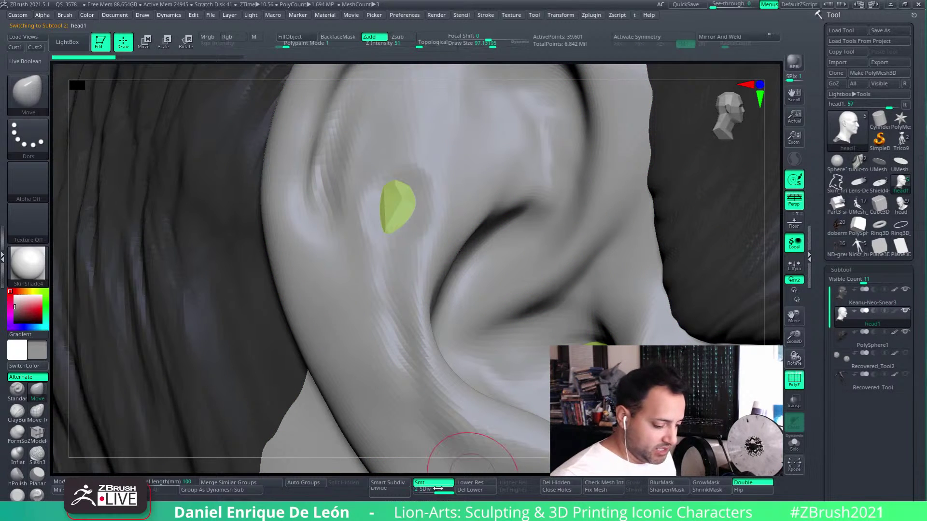
pyautogui.click(404, 493)
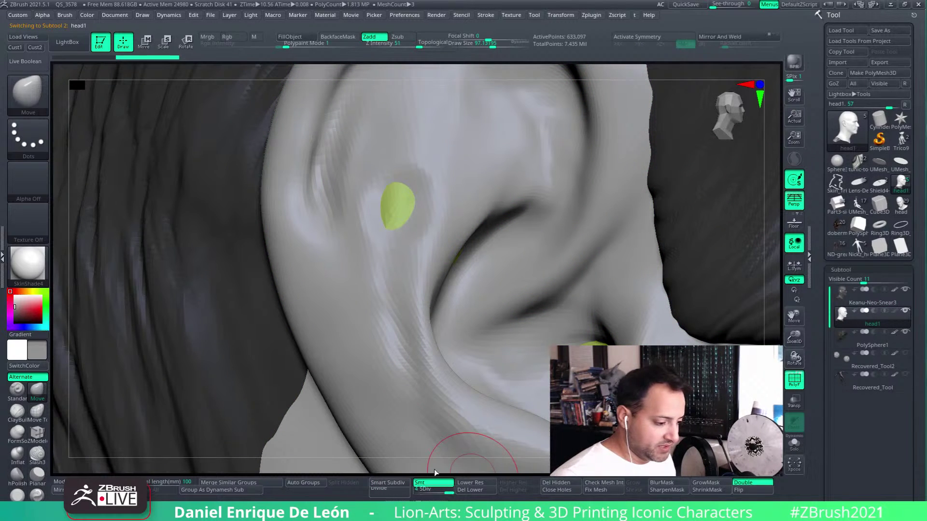
pyautogui.keyDown('ctrl'); pyautogui.moveTo(559, 391); pyautogui.dragTo(561, 306, button='right'); pyautogui.keyUp('ctrl')
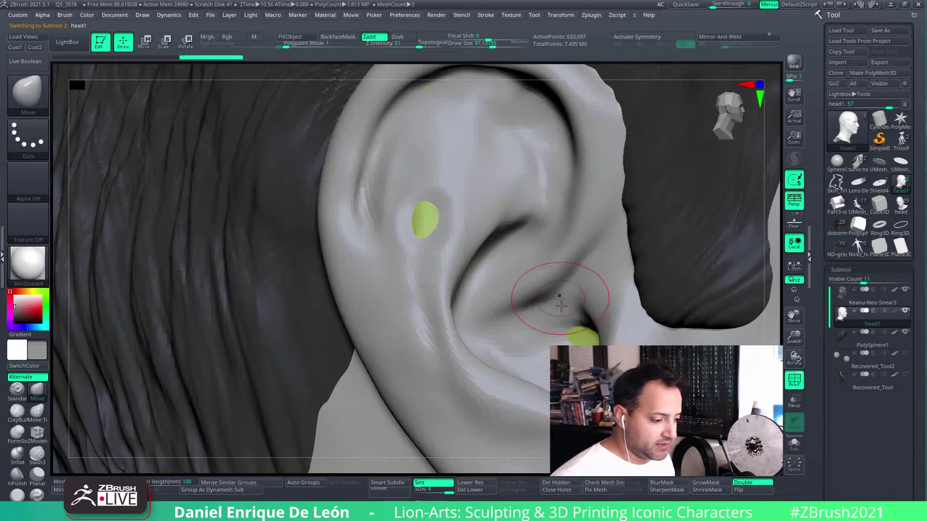
pyautogui.click(398, 493)
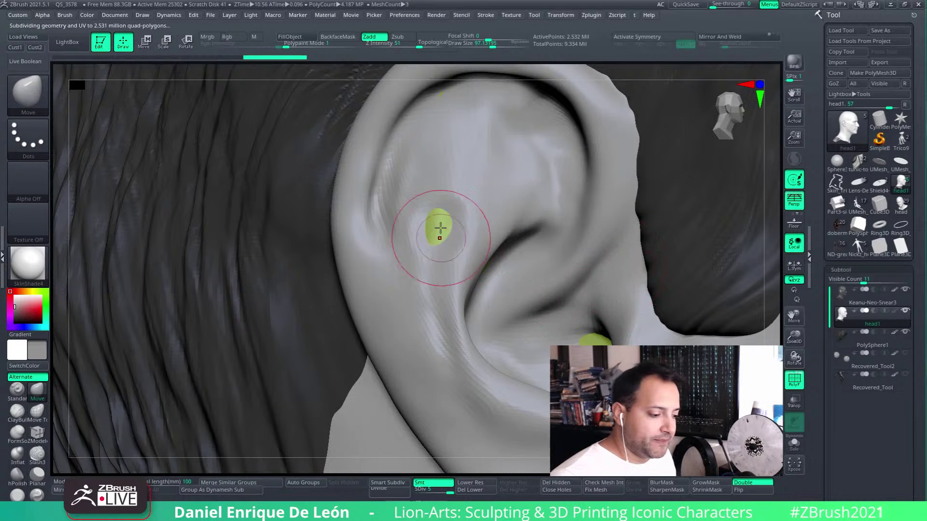
# Step: Activate the Keanu-Neo-Snear3 subtool and switch to the ZProject brush
pyautogui.keyDown('alt'); pyautogui.click(448, 234); pyautogui.keyUp('alt')
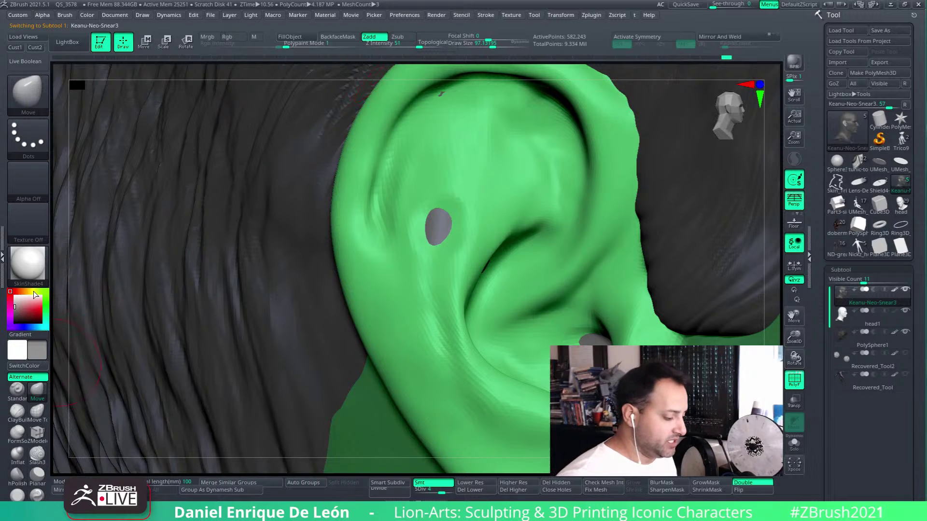
pyautogui.click(27, 91)
pyautogui.click(87, 377)
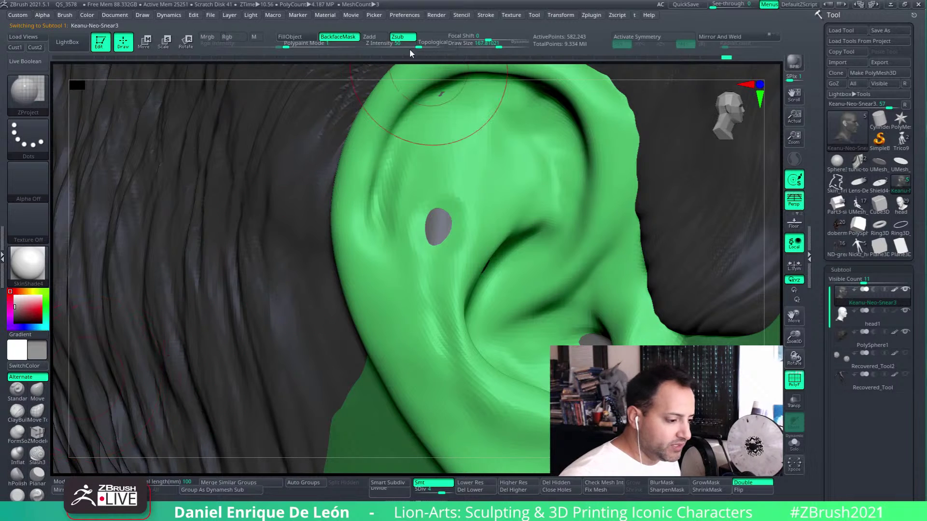
# Step: Try to project the antihelix onto the exposed head1 spot with ZProject and smooth the area
pyautogui.keyDown('ctrl'); pyautogui.moveTo(441, 174); pyautogui.dragTo(486, 233, button='right'); pyautogui.keyUp('ctrl')
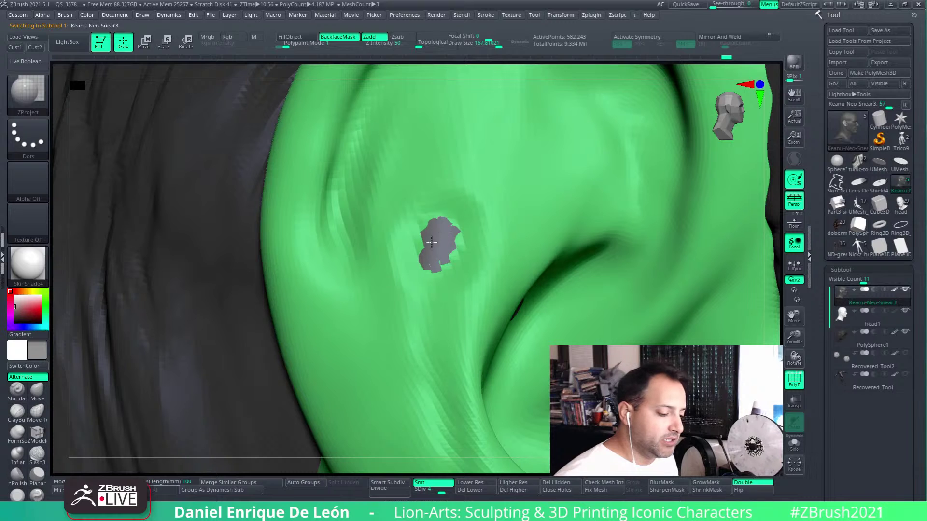
pyautogui.press('shift')
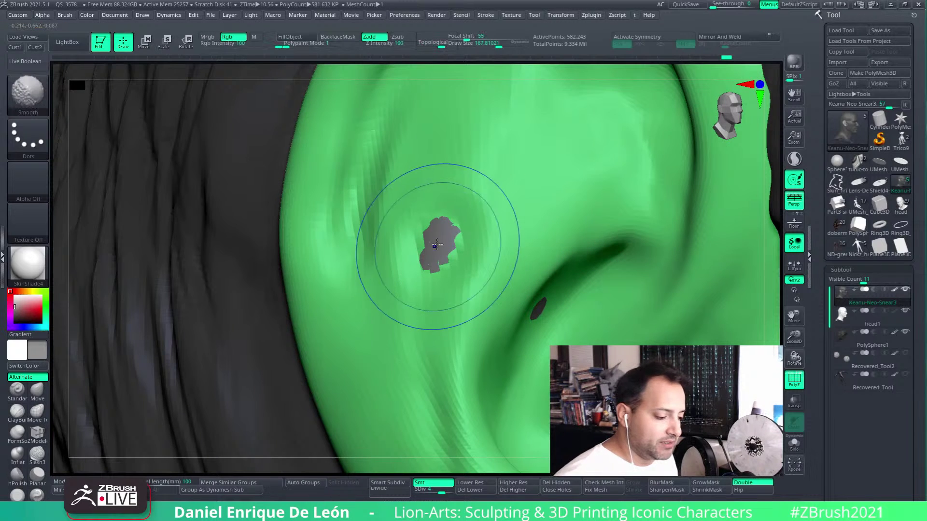
pyautogui.moveTo(436, 245)
pyautogui.keyDown('shift'); pyautogui.mouseDown()
pyautogui.moveTo(420, 264)
pyautogui.moveTo(447, 235)
pyautogui.mouseUp(); pyautogui.keyUp('shift')
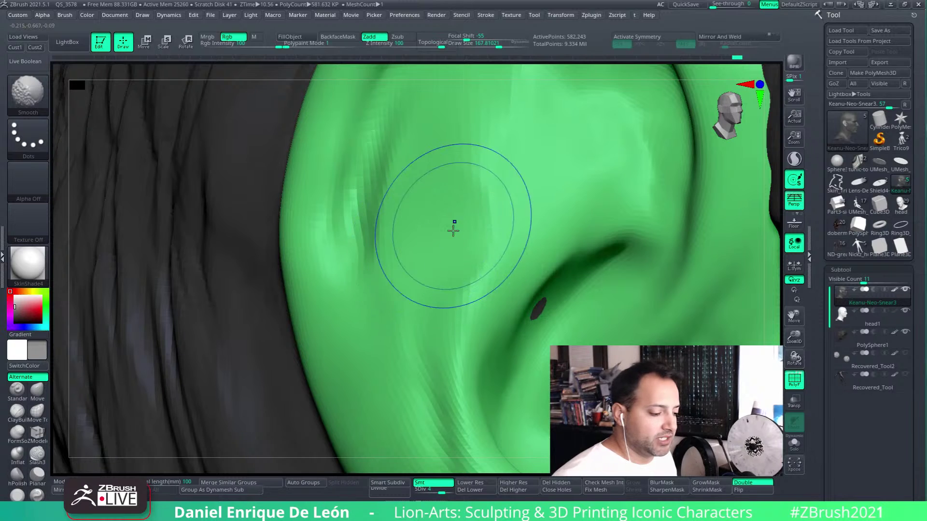
pyautogui.moveTo(503, 244); pyautogui.dragTo(501, 247, button='right')
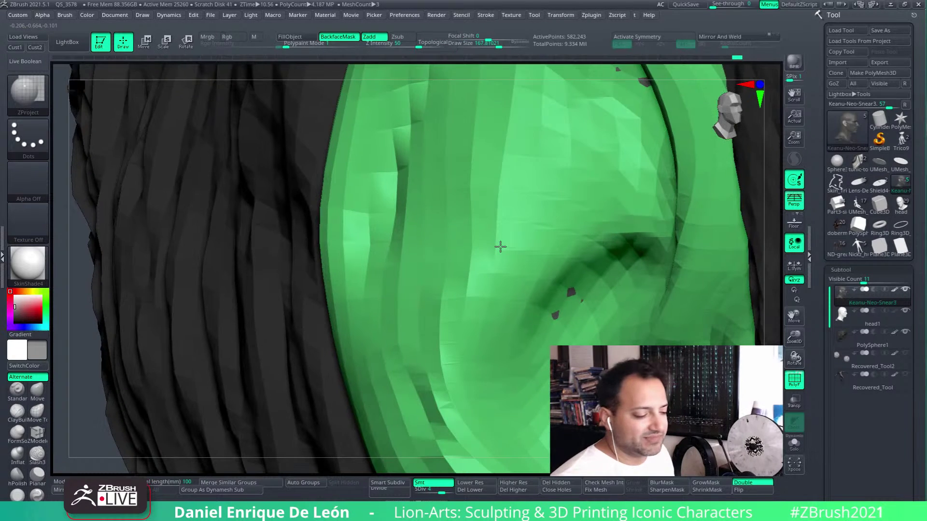
# Step: Undo the projection, smoothing and Move edits on the antihelix
pyautogui.hotkey('ctrl', 'z')
pyautogui.hotkey('ctrl', 'z')
pyautogui.hotkey('ctrl', 'z')
pyautogui.hotkey('ctrl', 'z')
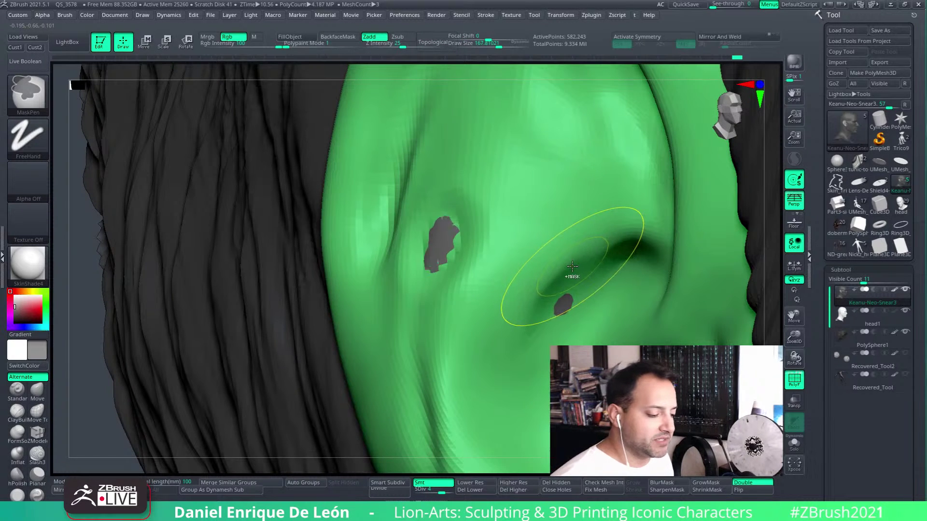
pyautogui.hotkey('ctrl', 'z')
pyautogui.hotkey('ctrl', 'z')
pyautogui.hotkey('ctrl', 'shift', 'z')
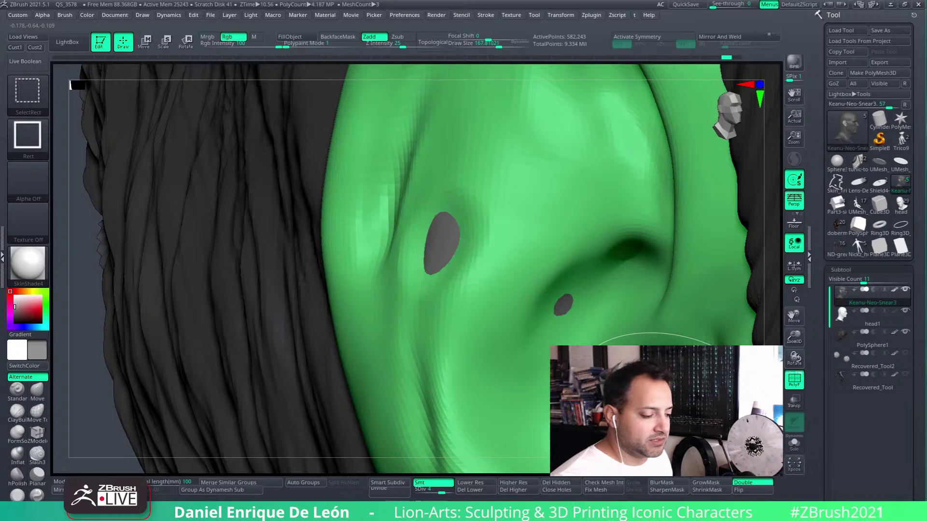
pyautogui.hotkey('ctrl', 'z')
pyautogui.hotkey('ctrl', 'z')
pyautogui.moveTo(511, 300)
pyautogui.keyDown('ctrl'); pyautogui.mouseDown(button='right')
pyautogui.moveTo(519, 301)
pyautogui.moveTo(538, 250)
pyautogui.mouseUp(button='right'); pyautogui.keyUp('ctrl')
# Step: Try to match the upper ear and antihelix to the underlying head1 surface with the MatchMaker brush
pyautogui.click(40, 104)
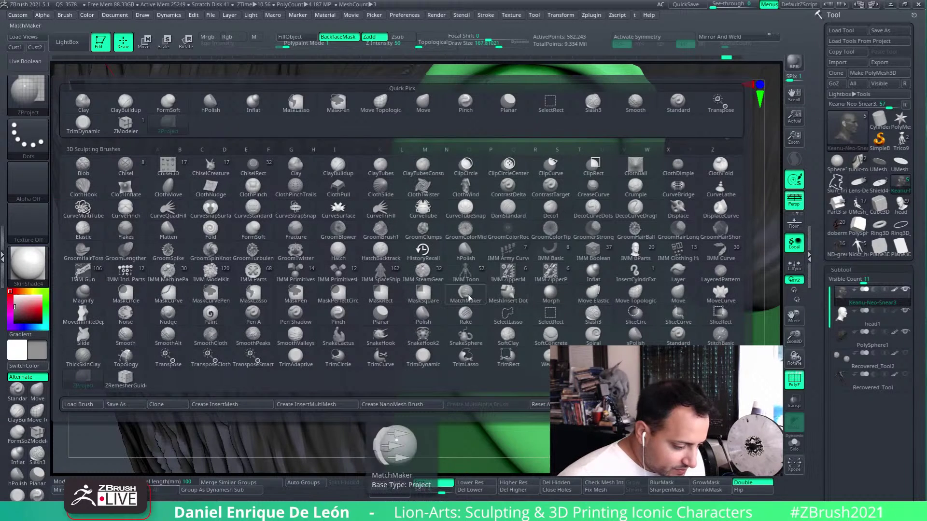
pyautogui.click(464, 289)
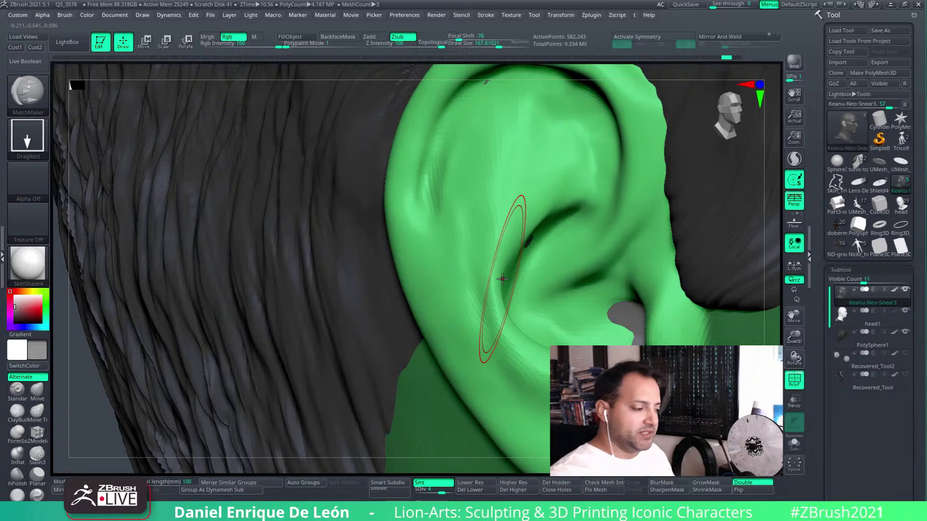
pyautogui.moveTo(529, 261)
pyautogui.mouseDown(button='right')
pyautogui.moveTo(515, 261)
pyautogui.moveTo(526, 222)
pyautogui.mouseUp(button='right')
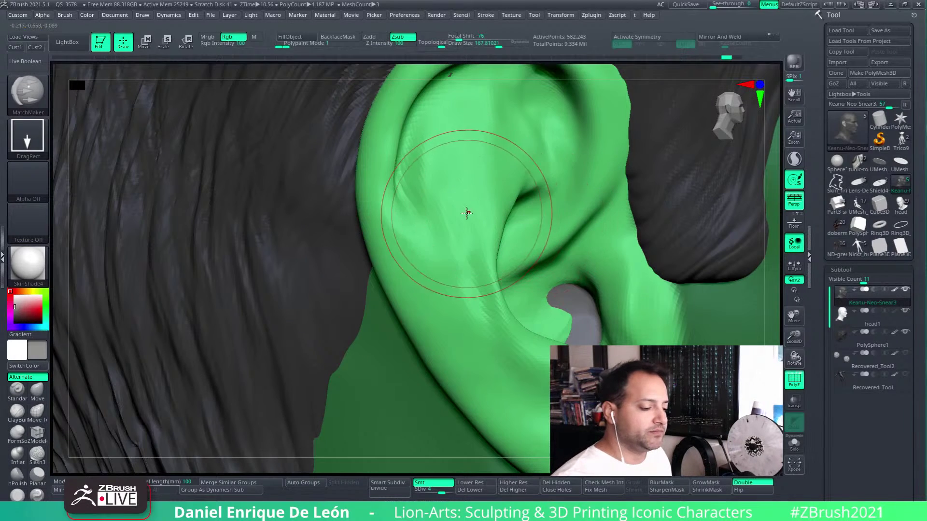
pyautogui.moveTo(467, 213); pyautogui.dragTo(534, 112)
pyautogui.moveTo(502, 149); pyautogui.dragTo(552, 174, button='right')
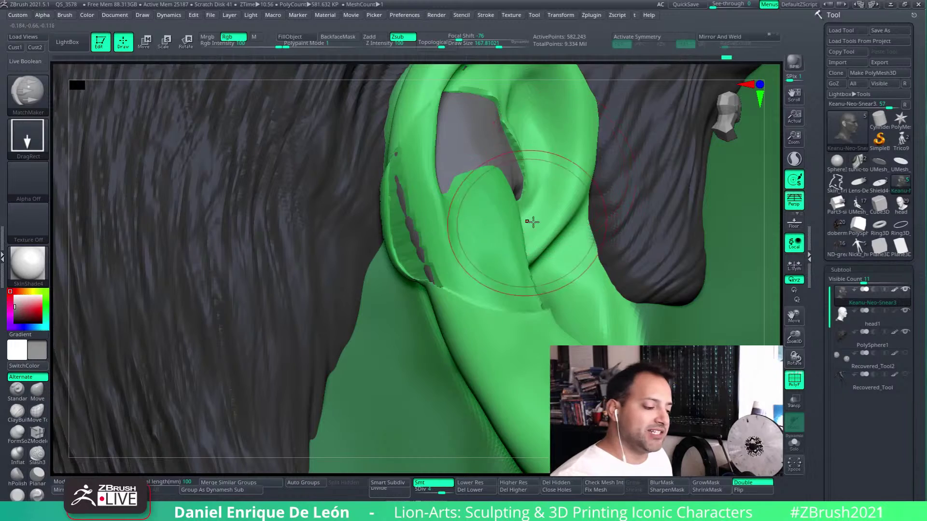
pyautogui.moveTo(533, 222); pyautogui.dragTo(547, 226, button='right')
pyautogui.moveTo(531, 176); pyautogui.dragTo(686, 176, button='right')
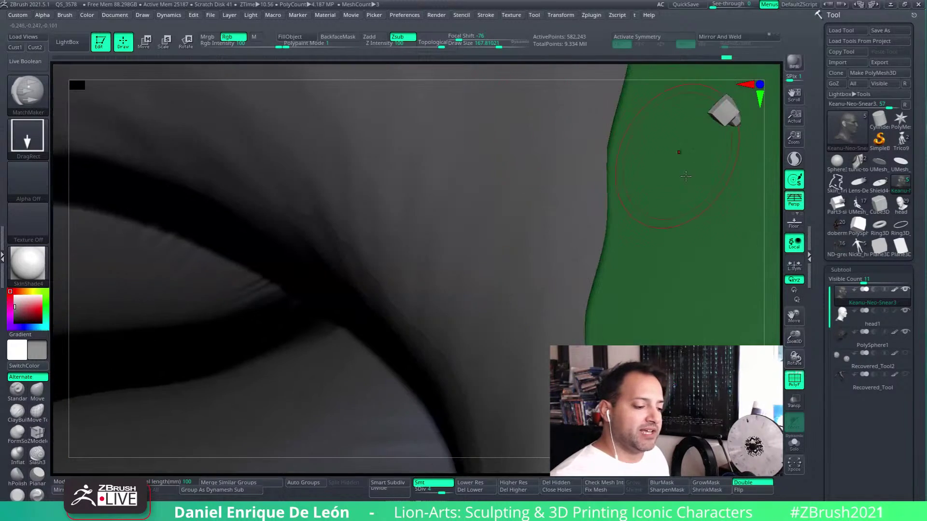
pyautogui.moveTo(794, 361); pyautogui.dragTo(744, 338)
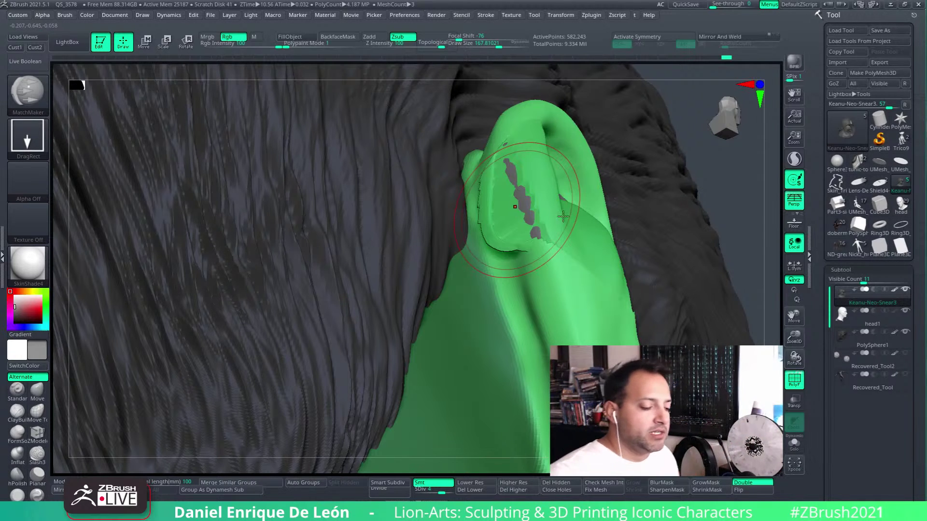
pyautogui.moveTo(563, 216); pyautogui.dragTo(513, 214, button='right')
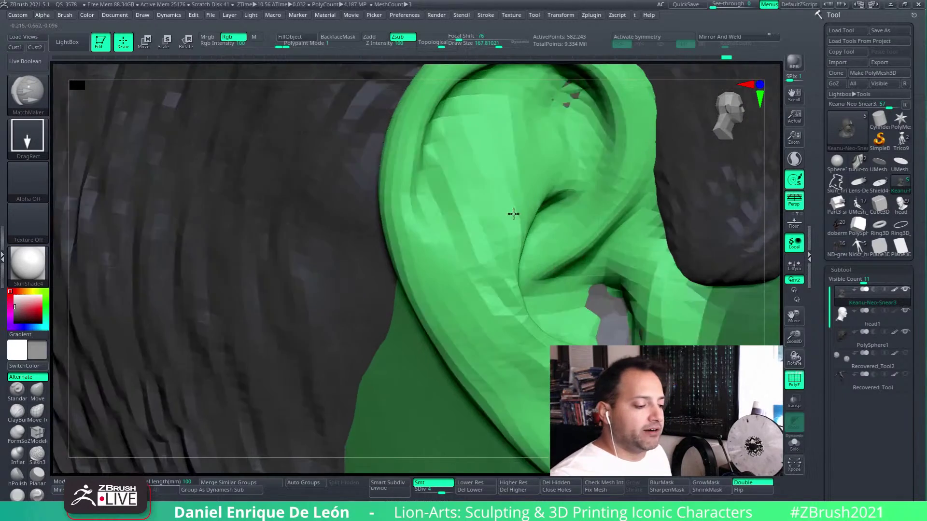
pyautogui.moveTo(527, 167); pyautogui.dragTo(552, 163)
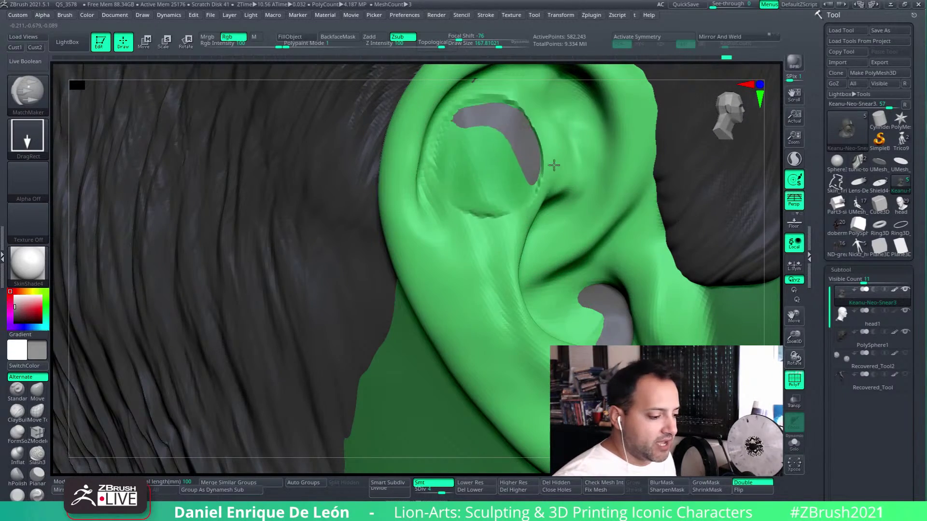
pyautogui.moveTo(564, 101); pyautogui.dragTo(449, 150, button='right')
# Step: Check the ear with the Keanu-Neo head isolated, turn off Rgb for the brush and show the other subtools again
pyautogui.click(794, 444)
pyautogui.moveTo(503, 198); pyautogui.dragTo(480, 111, button='right')
pyautogui.moveTo(482, 222); pyautogui.dragTo(492, 254, button='right')
pyautogui.moveTo(367, 326); pyautogui.dragTo(439, 238, button='right')
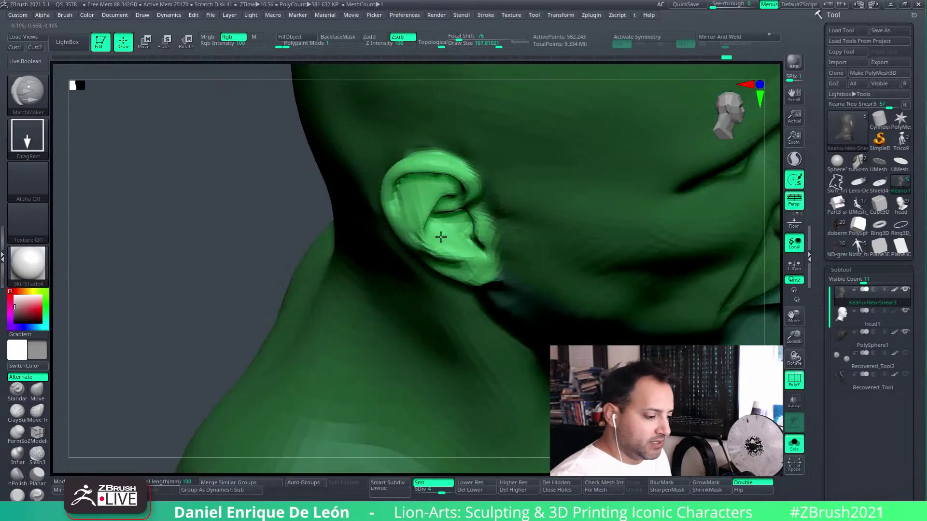
pyautogui.click(227, 36)
pyautogui.click(794, 443)
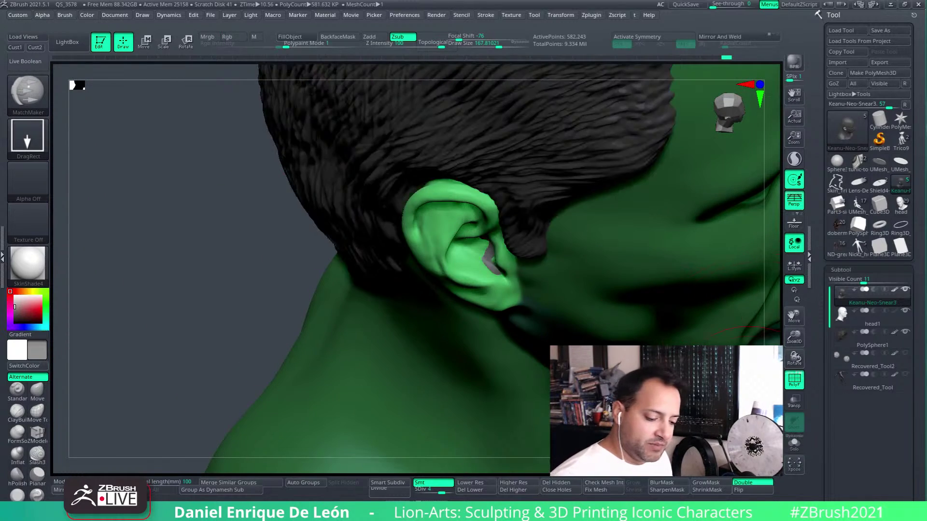
# Step: Try MatchMaker on the upper antihelix with BackfaceMask enabled, and turn BackfaceMask off again
pyautogui.moveTo(475, 167); pyautogui.dragTo(477, 223, button='right')
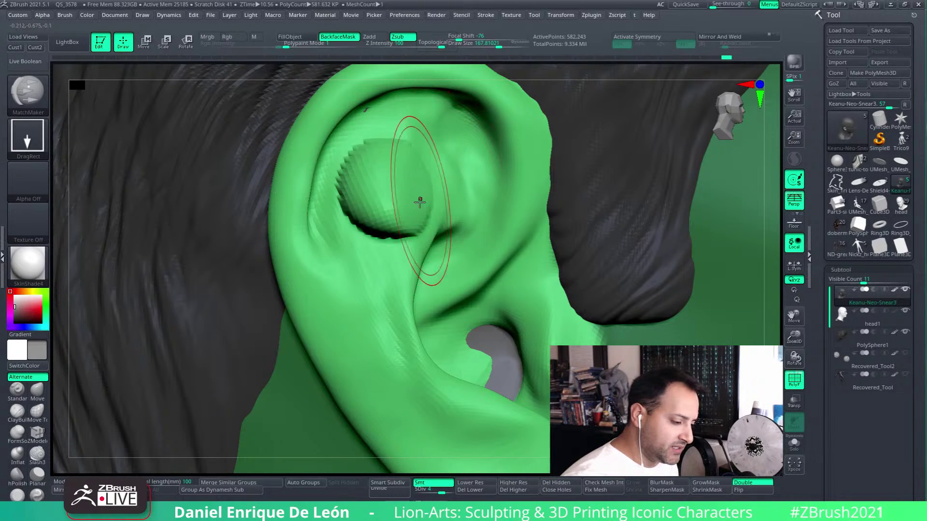
pyautogui.moveTo(432, 195)
pyautogui.mouseDown(button='right')
pyautogui.moveTo(448, 164)
pyautogui.moveTo(420, 182)
pyautogui.mouseUp(button='right')
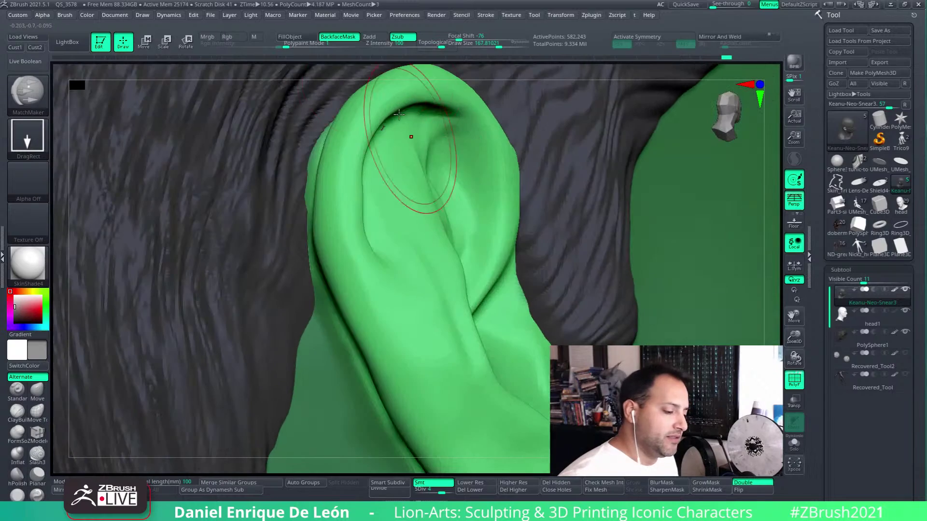
pyautogui.click(338, 36)
pyautogui.moveTo(483, 184); pyautogui.dragTo(525, 202, button='right')
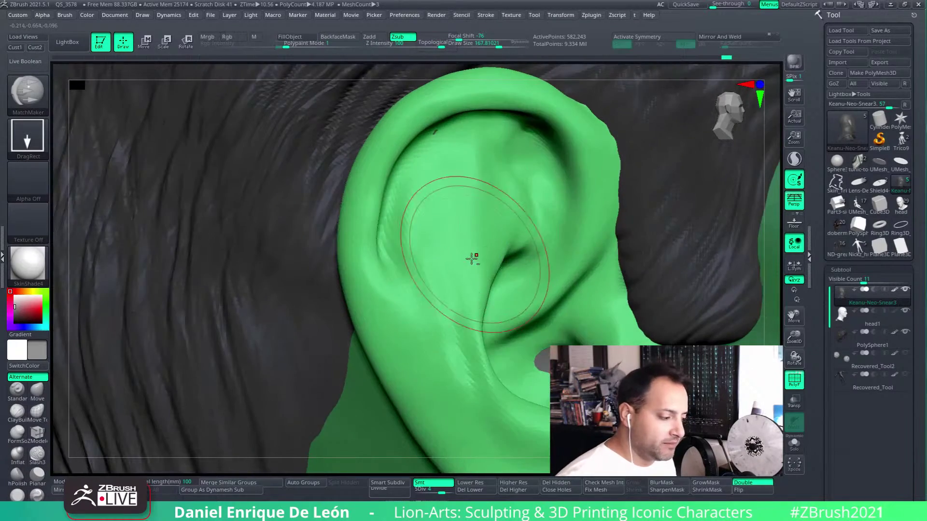
# Step: Try broad MatchMaker pulls over the upper ear and antihelix without BackfaceMask
pyautogui.moveTo(472, 257)
pyautogui.mouseDown(button='right')
pyautogui.moveTo(498, 222)
pyautogui.moveTo(445, 208)
pyautogui.moveTo(480, 198)
pyautogui.moveTo(432, 182)
pyautogui.moveTo(449, 193)
pyautogui.moveTo(436, 201)
pyautogui.mouseUp(button='right')
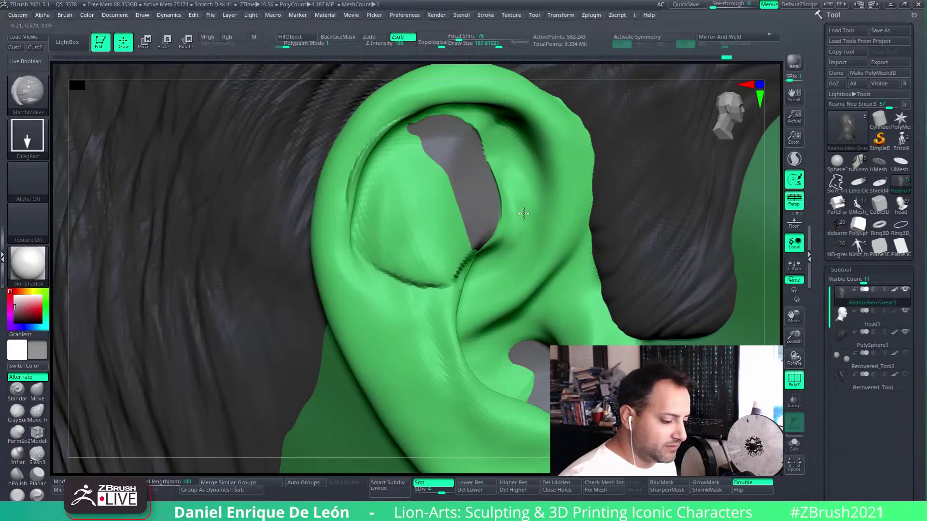
pyautogui.moveTo(494, 202); pyautogui.dragTo(488, 194, button='right')
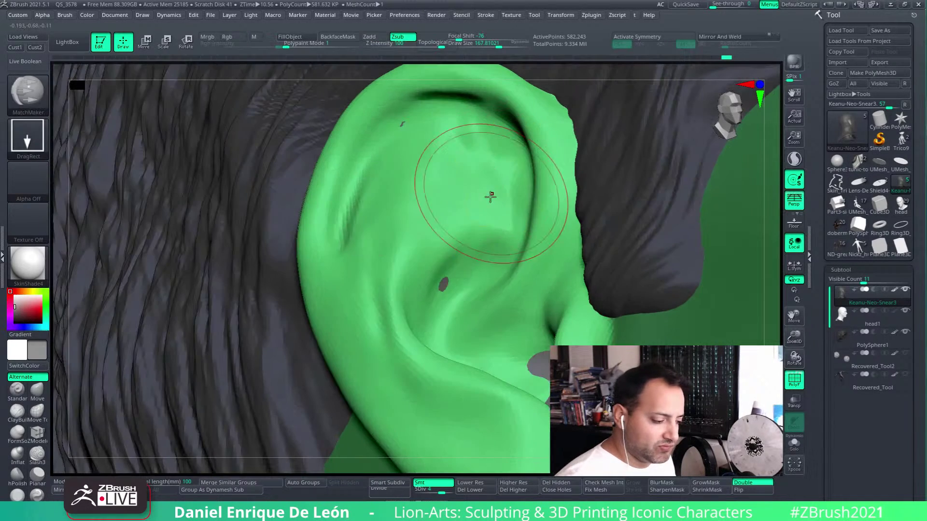
pyautogui.moveTo(380, 240)
pyautogui.mouseDown(button='right')
pyautogui.moveTo(438, 220)
pyautogui.moveTo(662, 207)
pyautogui.mouseUp(button='right')
pyautogui.moveTo(543, 330); pyautogui.dragTo(570, 289)
pyautogui.moveTo(569, 290); pyautogui.dragTo(483, 178, button='right')
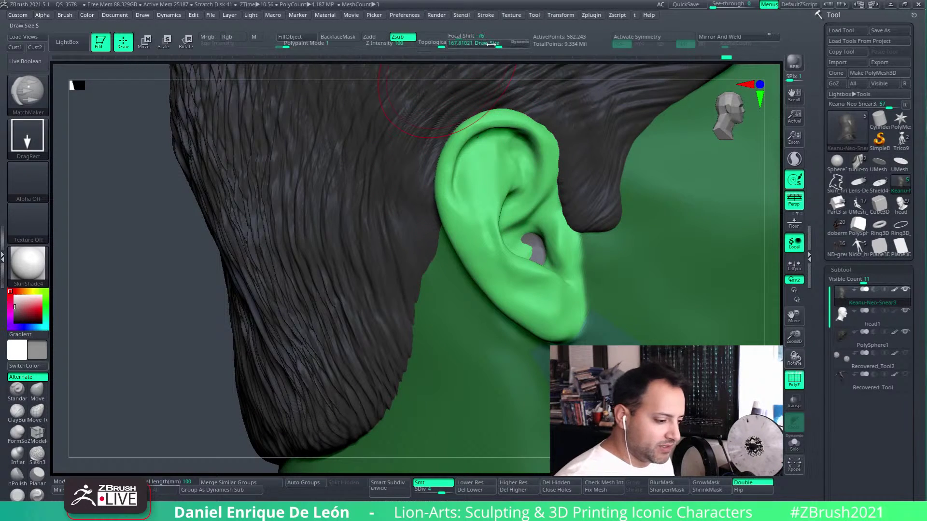
# Step: Set the Draw Size to about 73.5, test a smaller MatchMaker pull on the antihelix and undo it
pyautogui.moveTo(489, 44); pyautogui.dragTo(487, 42)
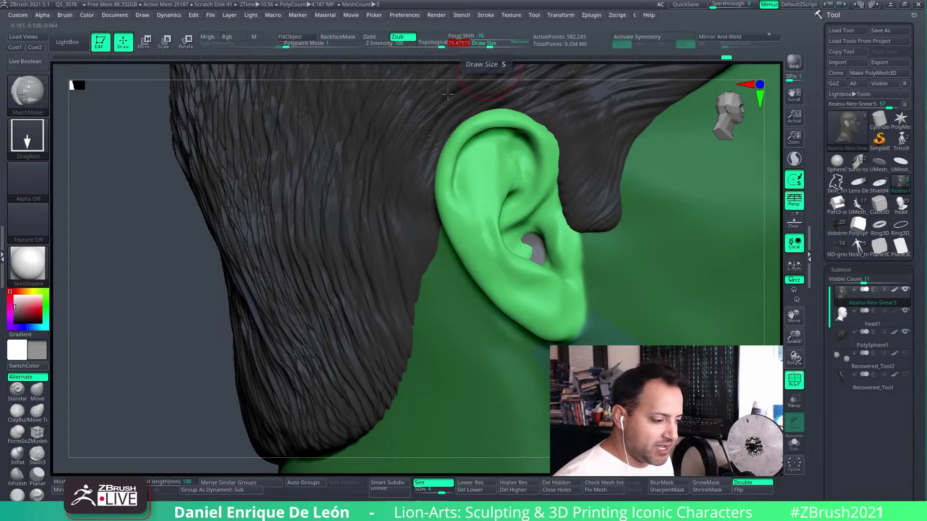
pyautogui.moveTo(481, 180); pyautogui.dragTo(501, 179)
pyautogui.moveTo(489, 181); pyautogui.dragTo(464, 189, button='right')
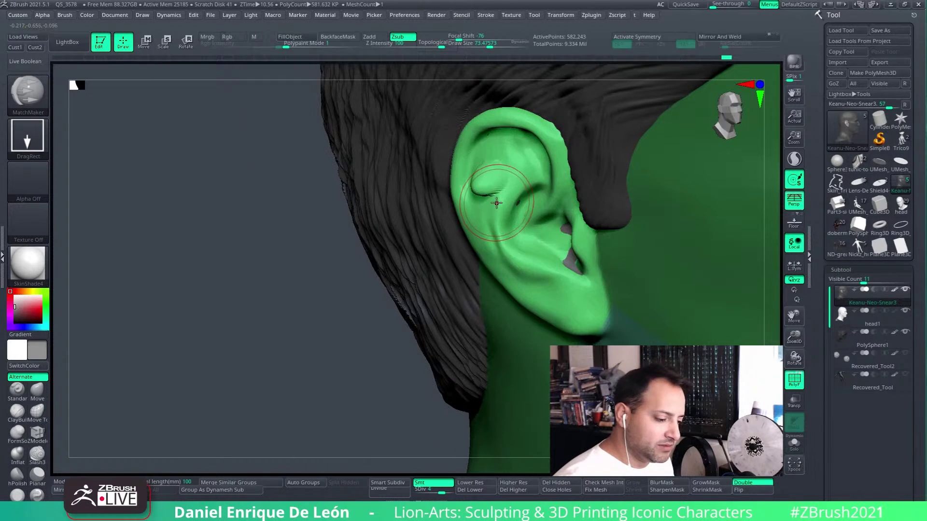
pyautogui.moveTo(468, 262); pyautogui.dragTo(411, 255, button='right')
pyautogui.press('alt')
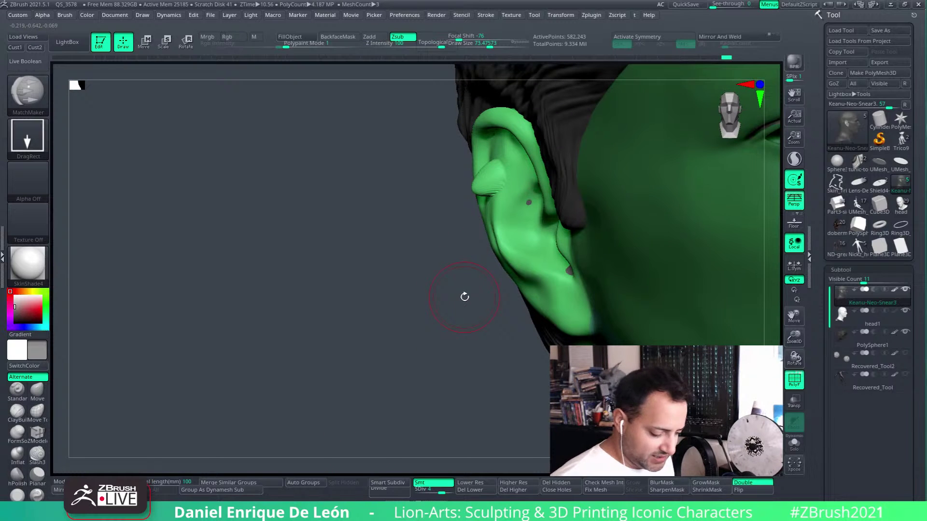
pyautogui.hotkey('ctrl', 'z')
pyautogui.moveTo(465, 297); pyautogui.dragTo(533, 236, button='right')
# Step: Try to reshape the inner surface of the upper ear with the Move brush
pyautogui.click(38, 391)
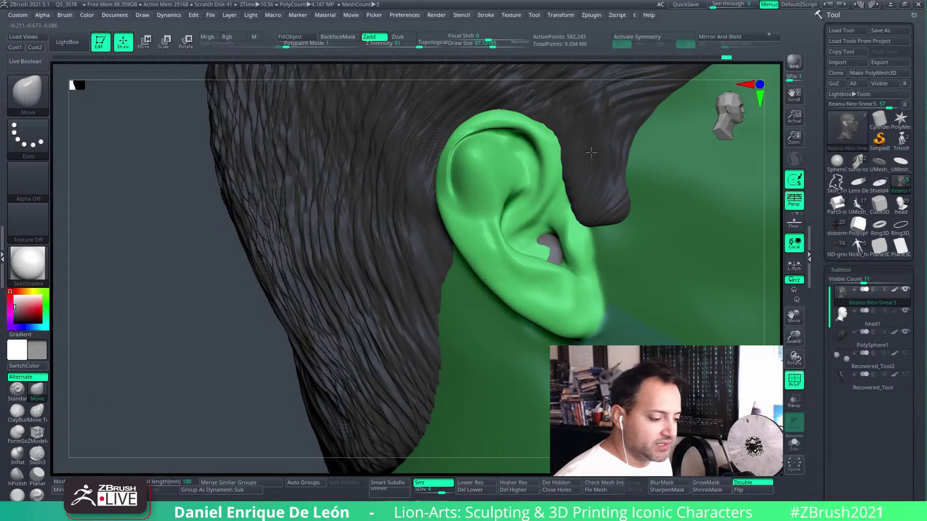
pyautogui.moveTo(520, 169); pyautogui.dragTo(466, 176, button='right')
pyautogui.moveTo(57, 408); pyautogui.dragTo(72, 407)
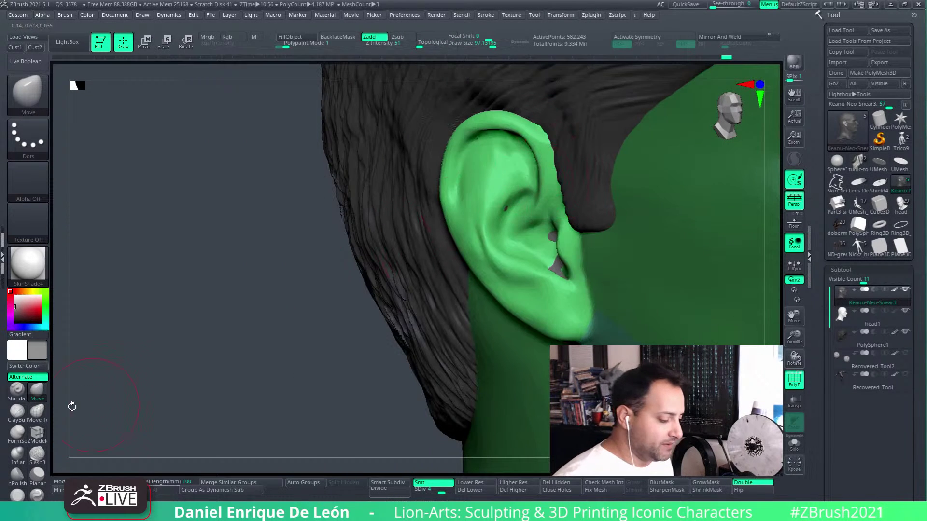
# Step: Return to the MatchMaker brush, try it on the antihelix beside the concha and undo the result
pyautogui.click(38, 93)
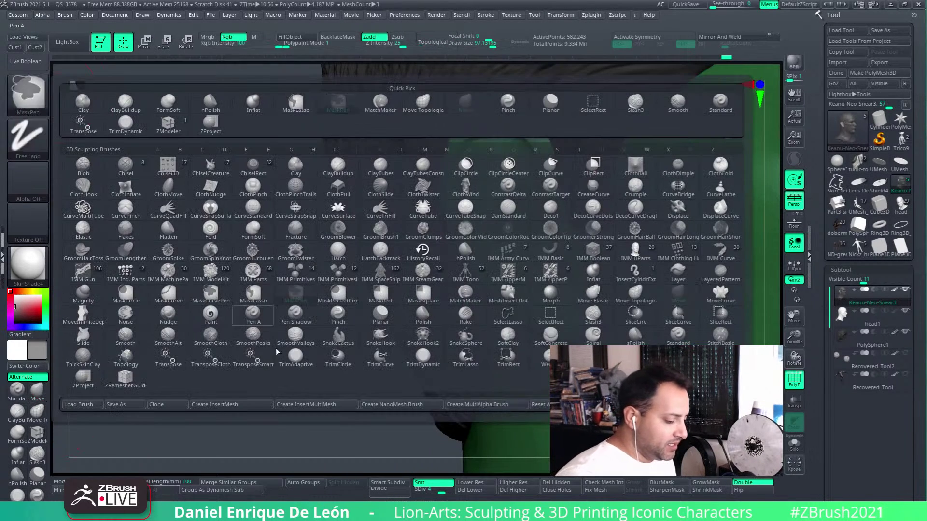
pyautogui.click(462, 290)
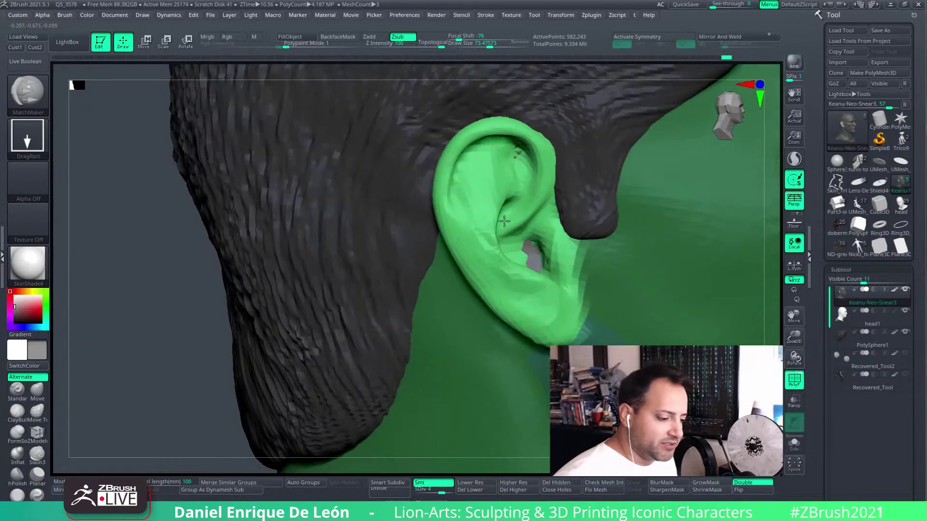
pyautogui.moveTo(504, 221)
pyautogui.keyDown('ctrl'); pyautogui.mouseDown(button='right')
pyautogui.moveTo(465, 182)
pyautogui.moveTo(537, 160)
pyautogui.moveTo(504, 192)
pyautogui.mouseUp(button='right'); pyautogui.keyUp('ctrl')
pyautogui.hotkey('ctrl', 'z')
pyautogui.moveTo(557, 200); pyautogui.dragTo(584, 203)
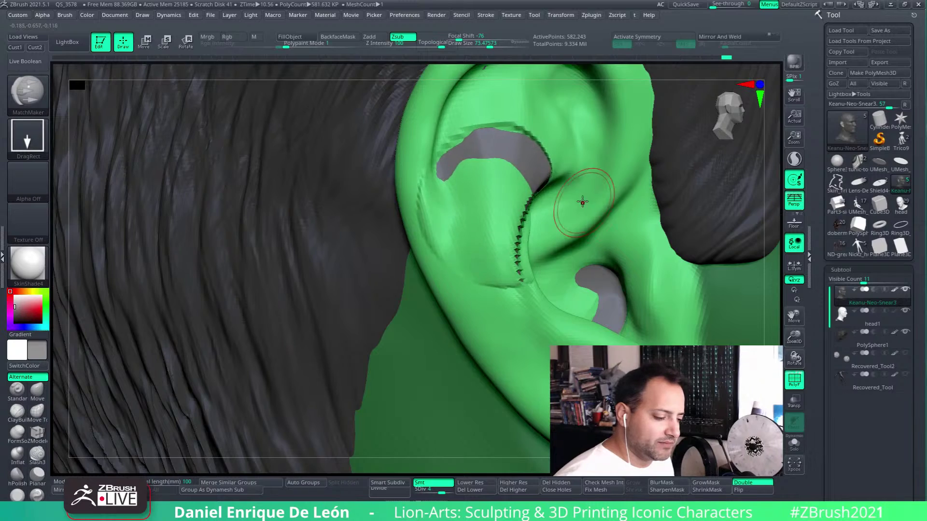
pyautogui.moveTo(583, 203)
pyautogui.mouseDown(button='right')
pyautogui.moveTo(562, 176)
pyautogui.moveTo(531, 186)
pyautogui.moveTo(552, 166)
pyautogui.moveTo(513, 207)
pyautogui.moveTo(488, 130)
pyautogui.moveTo(486, 201)
pyautogui.moveTo(467, 200)
pyautogui.moveTo(437, 249)
pyautogui.mouseUp(button='right')
pyautogui.hotkey('ctrl', 'z')
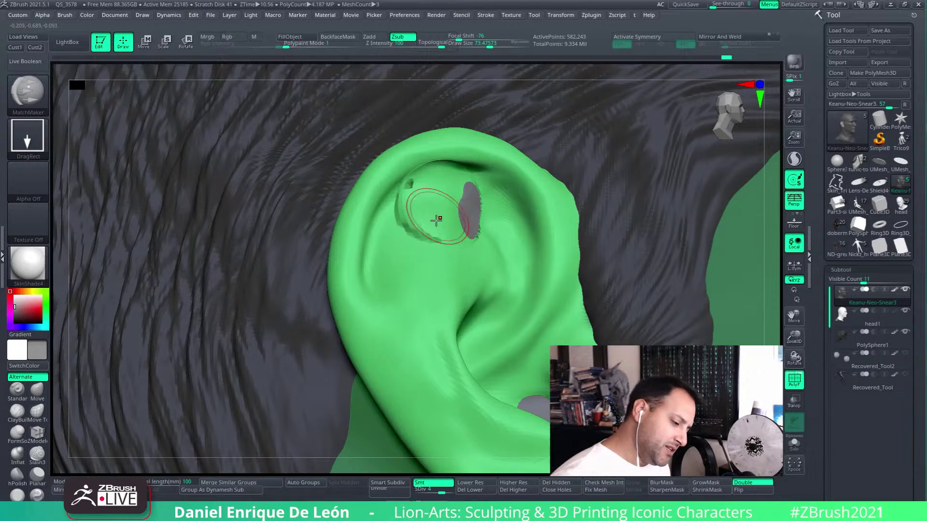
# Step: Try a MatchMaker pull in the hollow beneath the upper helix and undo it
pyautogui.moveTo(439, 218)
pyautogui.mouseDown()
pyautogui.moveTo(447, 209)
pyautogui.moveTo(531, 218)
pyautogui.moveTo(478, 220)
pyautogui.moveTo(521, 217)
pyautogui.moveTo(507, 216)
pyautogui.mouseUp()
pyautogui.moveTo(511, 215); pyautogui.dragTo(540, 217, button='right')
pyautogui.hotkey('ctrl', 'z')
pyautogui.hotkey('ctrl', 'z')
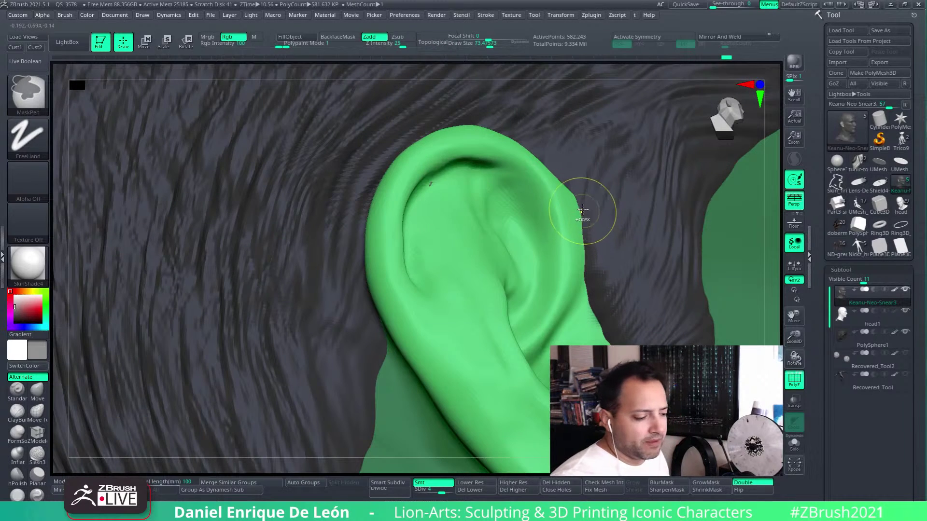
pyautogui.moveTo(577, 253)
pyautogui.mouseDown(button='right')
pyautogui.moveTo(556, 279)
pyautogui.moveTo(485, 178)
pyautogui.mouseUp(button='right')
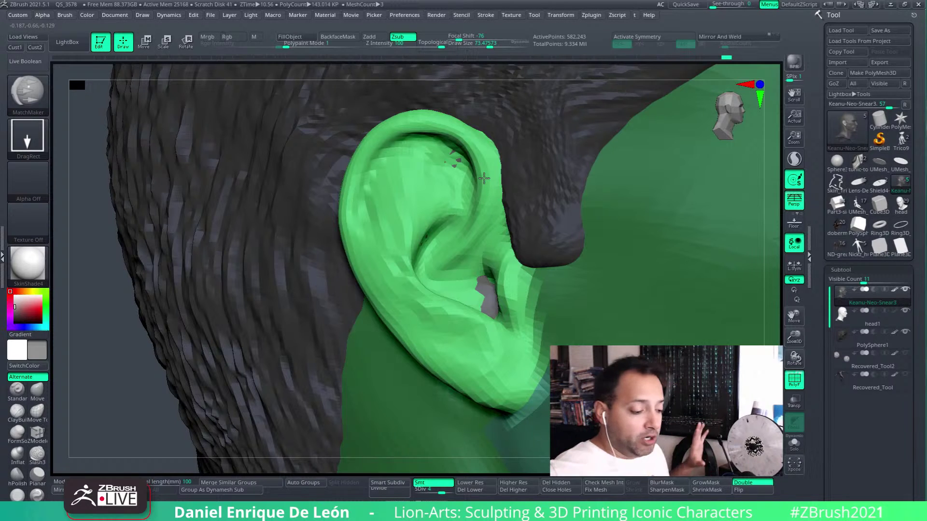
# Step: Switch to the Standard brush and open the subtool's Project settings
pyautogui.moveTo(484, 178)
pyautogui.mouseDown(button='right')
pyautogui.moveTo(497, 263)
pyautogui.moveTo(521, 267)
pyautogui.mouseUp(button='right')
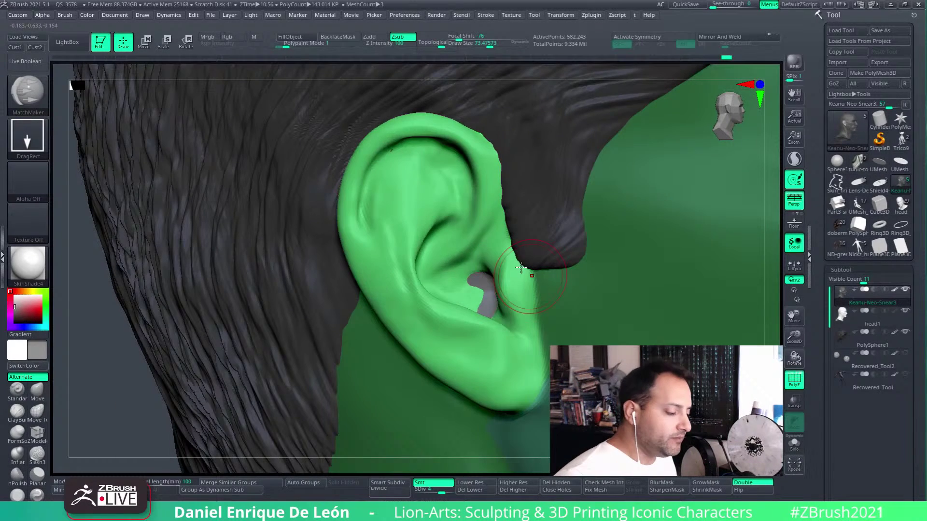
pyautogui.click(39, 103)
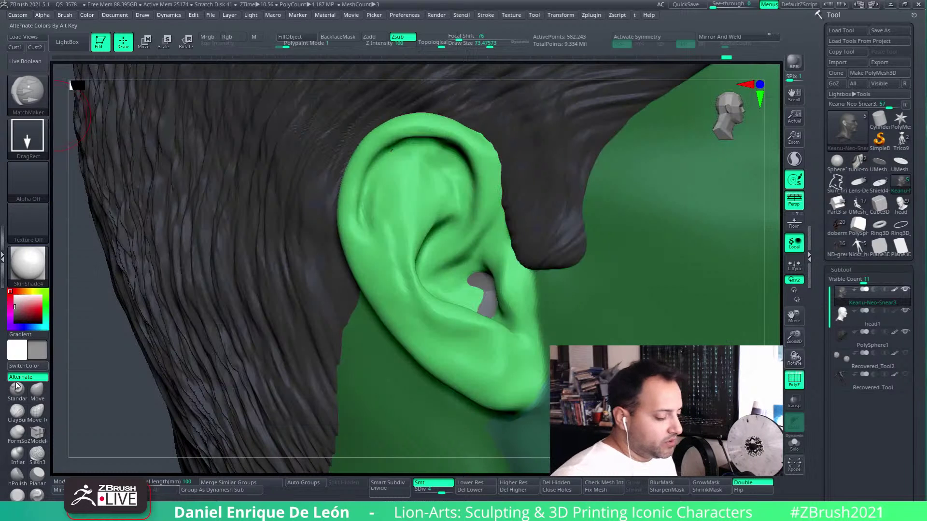
pyautogui.click(17, 389)
pyautogui.moveTo(919, 328); pyautogui.dragTo(917, 207)
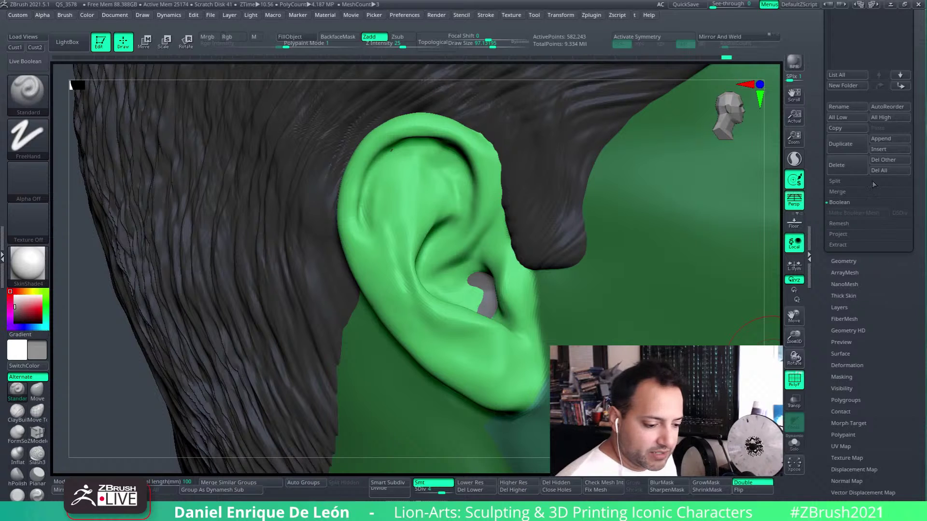
pyautogui.scroll(3, 873, 185)
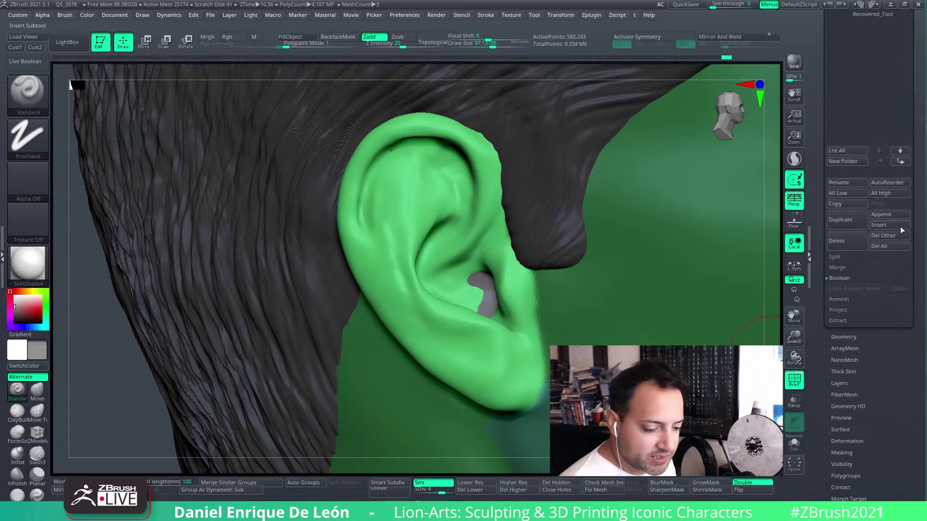
pyautogui.click(857, 277)
pyautogui.click(839, 299)
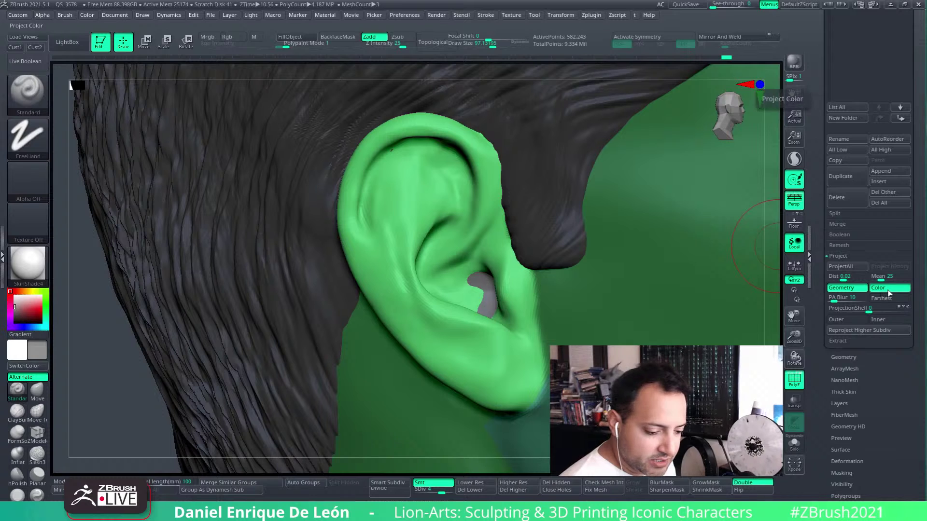
# Step: Project the unmasked ear onto the underlying head with color projection off and PA Blur set to 4
pyautogui.click(880, 288)
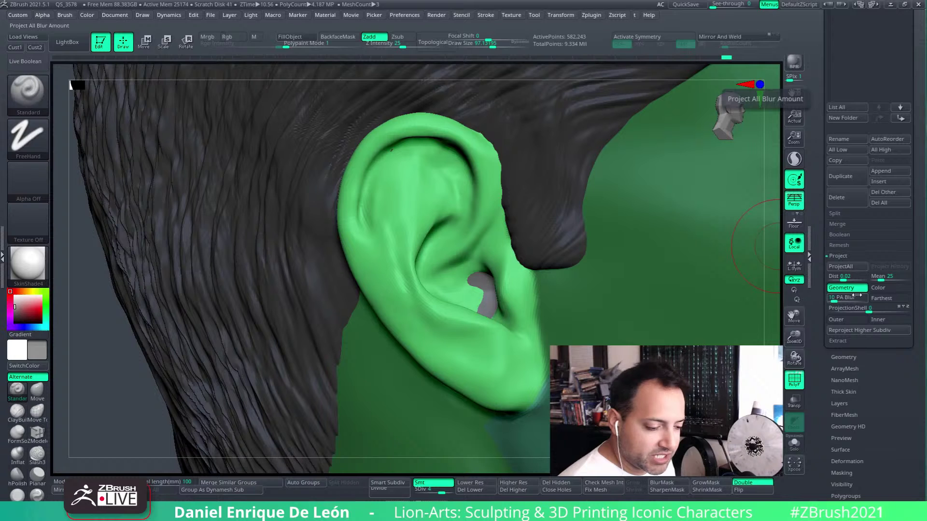
pyautogui.moveTo(833, 302); pyautogui.dragTo(831, 301)
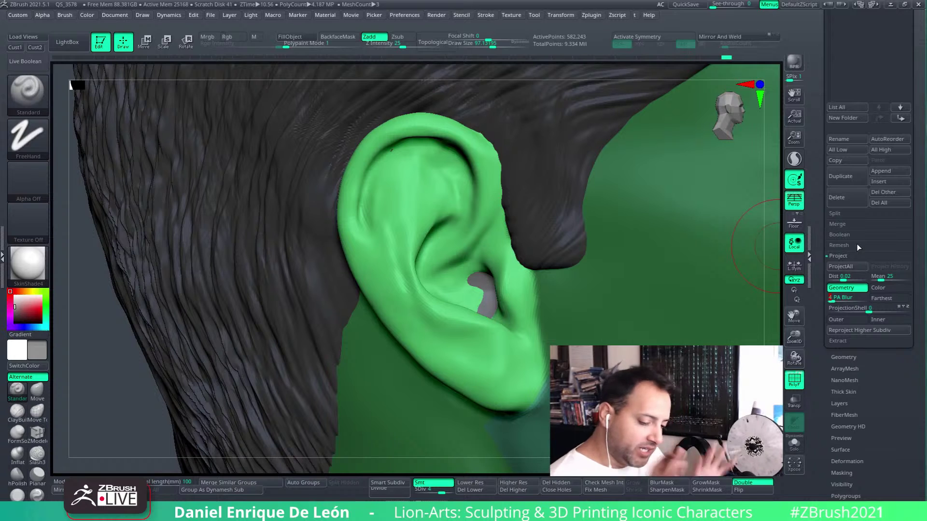
pyautogui.moveTo(741, 331); pyautogui.dragTo(541, 341, button='right')
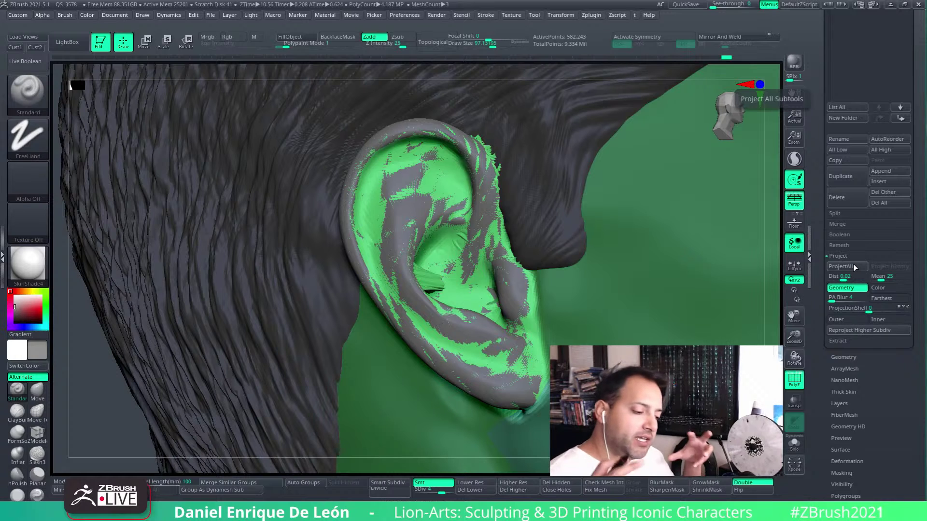
# Step: Show only the active head subtool and inspect the projected ear for stretched geometry
pyautogui.hotkey('alt', 'v')
pyautogui.moveTo(531, 311); pyautogui.dragTo(453, 298, button='right')
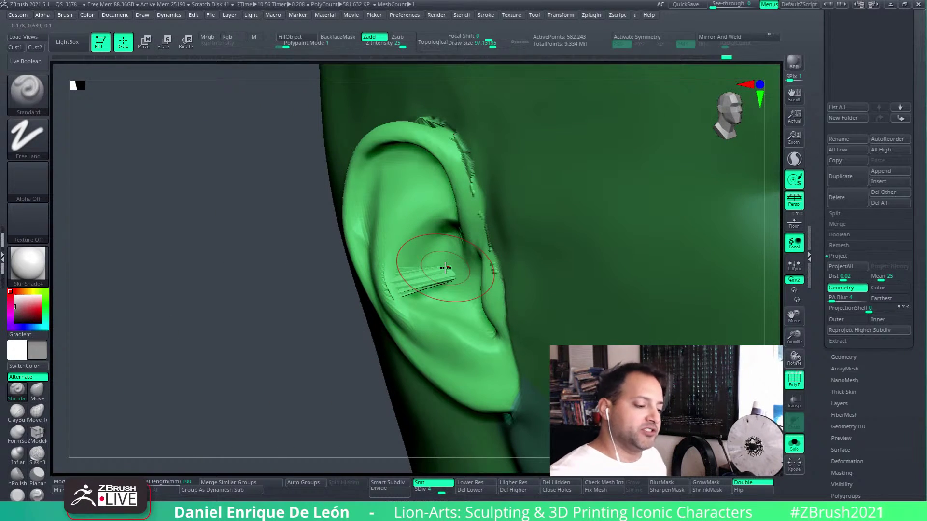
pyautogui.moveTo(445, 268); pyautogui.dragTo(470, 217, button='right')
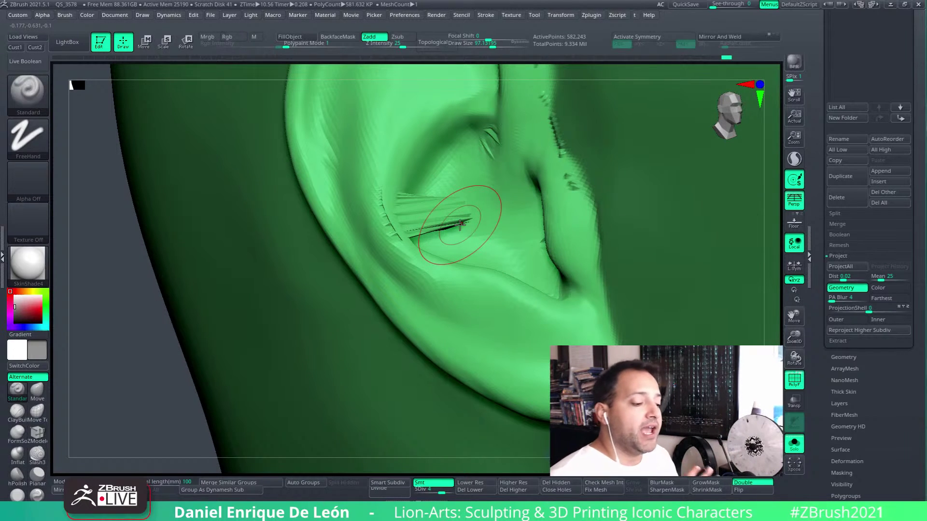
pyautogui.moveTo(496, 186)
pyautogui.mouseDown(button='right')
pyautogui.moveTo(470, 204)
pyautogui.moveTo(466, 89)
pyautogui.moveTo(353, 194)
pyautogui.moveTo(585, 256)
pyautogui.moveTo(581, 287)
pyautogui.moveTo(515, 207)
pyautogui.moveTo(517, 172)
pyautogui.moveTo(543, 251)
pyautogui.mouseUp(button='right')
# Step: Hide the rest of the head so that only the ear and a patch of surrounding skin stay visible
pyautogui.hotkey('ctrl', 'shift')
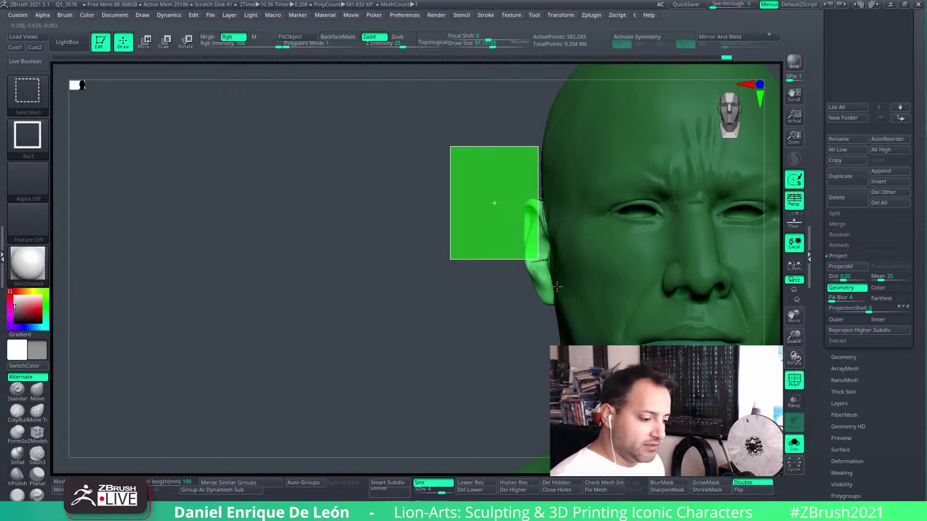
pyautogui.keyDown('ctrl'); pyautogui.keyDown('shift'); pyautogui.moveTo(588, 331); pyautogui.dragTo(589, 329); pyautogui.keyUp('shift'); pyautogui.keyUp('ctrl')
pyautogui.moveTo(580, 311)
pyautogui.mouseDown(button='right')
pyautogui.moveTo(610, 265)
pyautogui.moveTo(464, 290)
pyautogui.moveTo(521, 248)
pyautogui.moveTo(487, 307)
pyautogui.moveTo(512, 366)
pyautogui.moveTo(554, 310)
pyautogui.moveTo(548, 273)
pyautogui.moveTo(519, 241)
pyautogui.mouseUp(button='right')
pyautogui.keyDown('ctrl'); pyautogui.keyDown('shift'); pyautogui.moveTo(446, 126); pyautogui.dragTo(495, 160); pyautogui.keyUp('shift'); pyautogui.keyUp('ctrl')
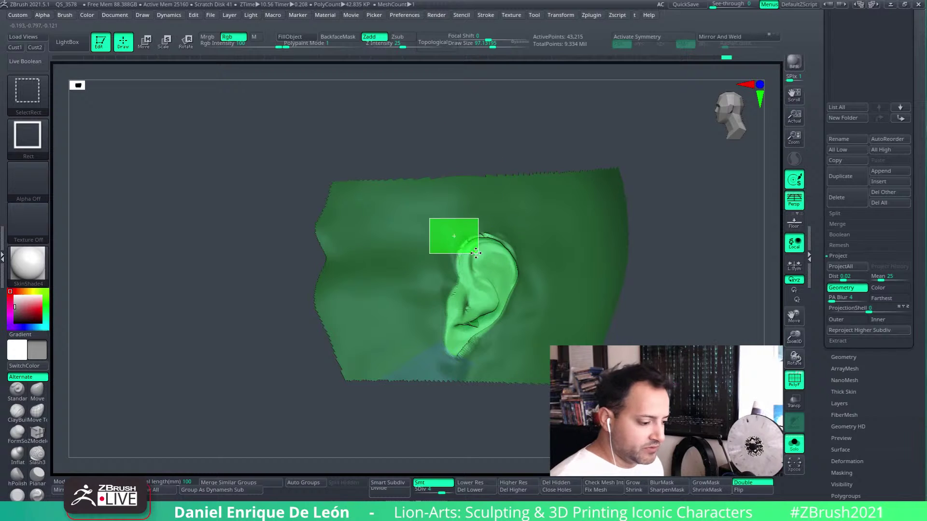
pyautogui.keyDown('ctrl'); pyautogui.keyDown('shift'); pyautogui.moveTo(495, 284); pyautogui.dragTo(541, 371); pyautogui.keyUp('shift'); pyautogui.keyUp('ctrl')
# Step: Smooth the torn polygons in the concha behind the tragus
pyautogui.keyDown('alt'); pyautogui.moveTo(540, 370); pyautogui.dragTo(577, 279, button='right'); pyautogui.keyUp('alt')
pyautogui.keyDown('shift'); pyautogui.moveTo(570, 270); pyautogui.dragTo(563, 277); pyautogui.keyUp('shift')
pyautogui.moveTo(563, 277); pyautogui.dragTo(590, 252, button='right')
pyautogui.keyDown('shift'); pyautogui.moveTo(579, 261); pyautogui.dragTo(568, 267); pyautogui.keyUp('shift')
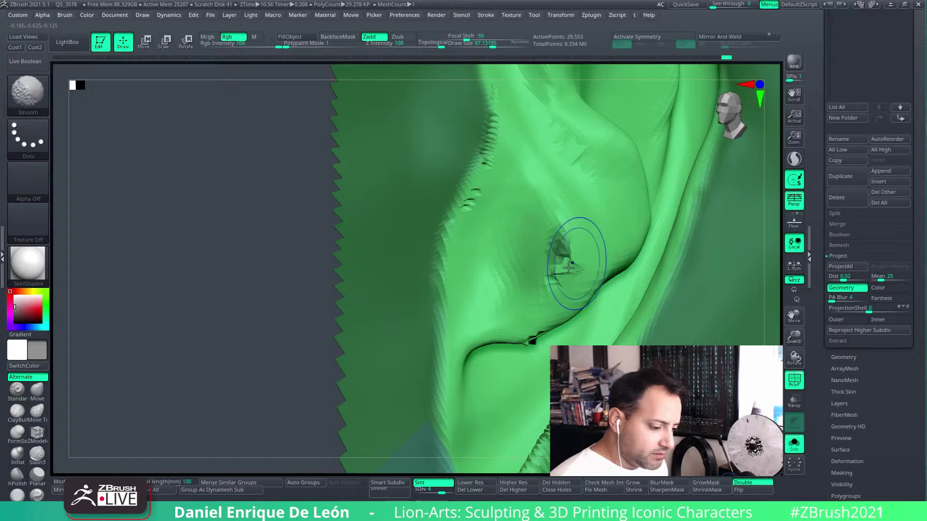
pyautogui.keyDown('shift'); pyautogui.moveTo(549, 299); pyautogui.dragTo(530, 310); pyautogui.keyUp('shift')
pyautogui.keyDown('shift'); pyautogui.moveTo(569, 267); pyautogui.dragTo(560, 257); pyautogui.keyUp('shift')
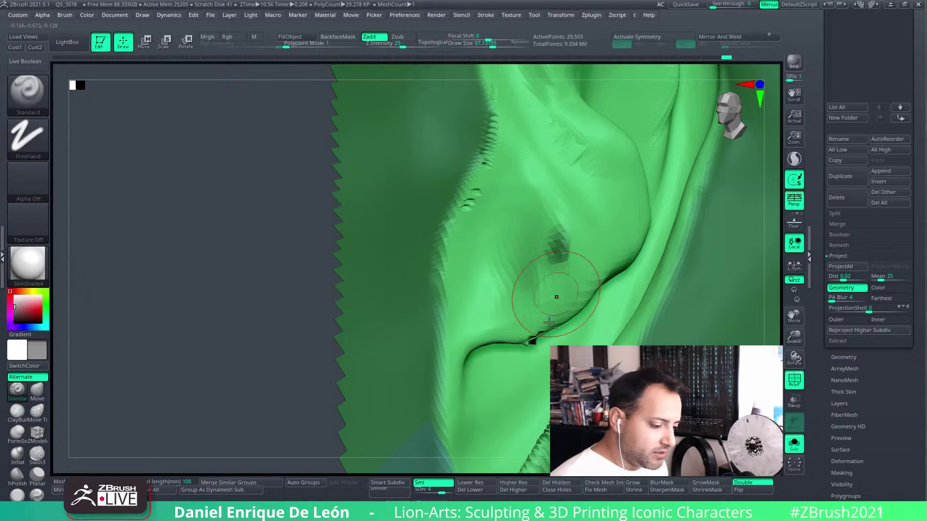
# Step: Smooth the pinched crease beneath the tragus at the lower notch of the ear
pyautogui.keyDown('ctrl'); pyautogui.moveTo(557, 295); pyautogui.dragTo(546, 192, button='right'); pyautogui.keyUp('ctrl')
pyautogui.keyDown('shift'); pyautogui.moveTo(544, 314); pyautogui.dragTo(538, 314); pyautogui.keyUp('shift')
pyautogui.moveTo(538, 314)
pyautogui.mouseDown(button='right')
pyautogui.moveTo(546, 251)
pyautogui.moveTo(565, 285)
pyautogui.moveTo(557, 276)
pyautogui.mouseUp(button='right')
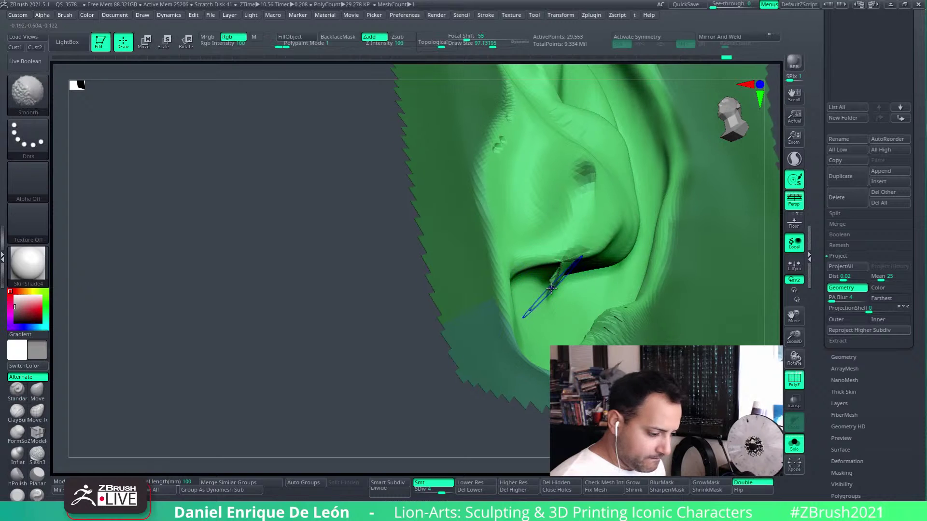
pyautogui.keyDown('shift'); pyautogui.moveTo(566, 270); pyautogui.dragTo(564, 278); pyautogui.keyUp('shift')
pyautogui.moveTo(571, 270)
pyautogui.keyDown('ctrl'); pyautogui.mouseDown(button='right')
pyautogui.moveTo(569, 299)
pyautogui.moveTo(563, 276)
pyautogui.mouseUp(button='right'); pyautogui.keyUp('ctrl')
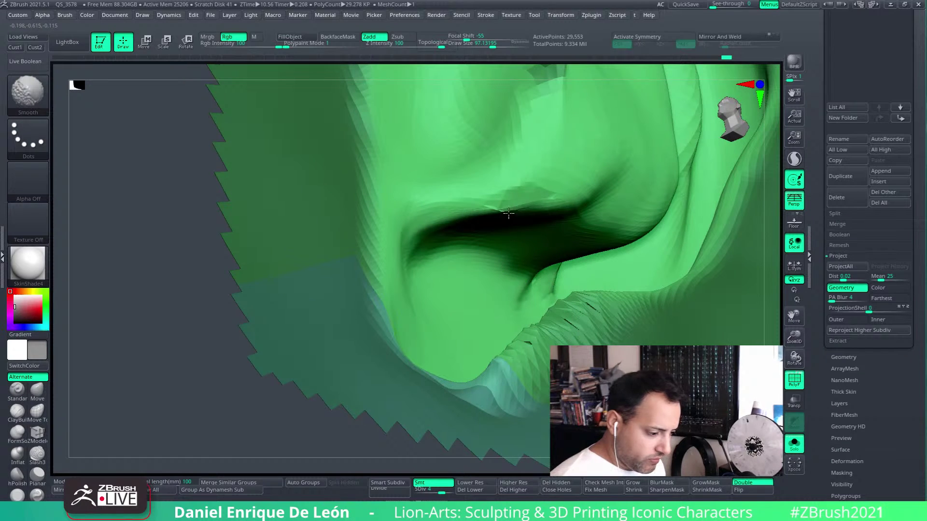
pyautogui.keyDown('shift'); pyautogui.moveTo(504, 208); pyautogui.dragTo(495, 209); pyautogui.keyUp('shift')
pyautogui.moveTo(570, 193)
pyautogui.mouseDown(button='right')
pyautogui.moveTo(510, 213)
pyautogui.moveTo(549, 221)
pyautogui.moveTo(555, 234)
pyautogui.mouseUp(button='right')
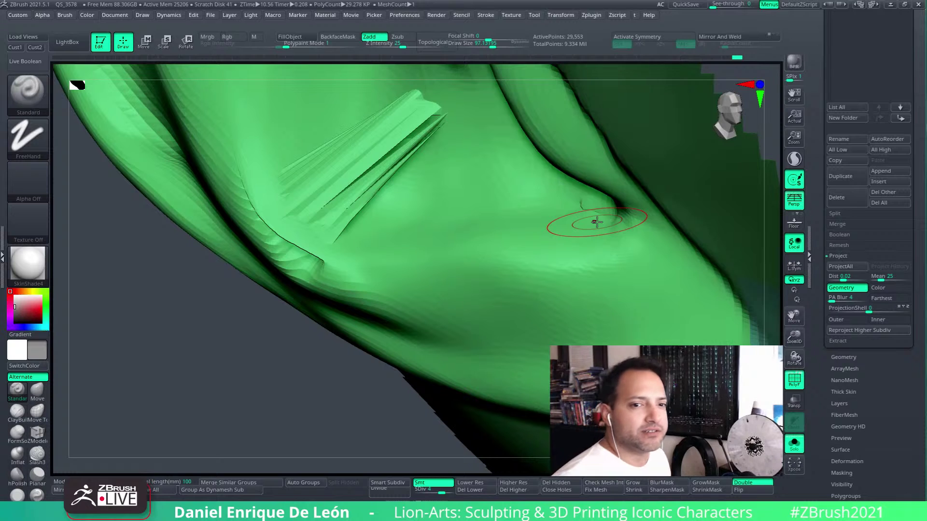
# Step: Smooth away the stretched spikes across the concha and soften the adjoining antihelix edge
pyautogui.keyDown('alt'); pyautogui.moveTo(441, 125); pyautogui.dragTo(498, 201, button='right'); pyautogui.keyUp('alt')
pyautogui.moveTo(503, 224)
pyautogui.keyDown('shift'); pyautogui.mouseDown()
pyautogui.moveTo(470, 201)
pyautogui.moveTo(391, 251)
pyautogui.moveTo(364, 286)
pyautogui.moveTo(398, 296)
pyautogui.mouseUp(); pyautogui.keyUp('shift')
pyautogui.moveTo(397, 296); pyautogui.dragTo(414, 265, button='right')
pyautogui.moveTo(414, 265)
pyautogui.keyDown('shift'); pyautogui.mouseDown()
pyautogui.moveTo(378, 311)
pyautogui.moveTo(319, 214)
pyautogui.mouseUp(); pyautogui.keyUp('shift')
pyautogui.moveTo(307, 201)
pyautogui.mouseDown(button='right')
pyautogui.moveTo(400, 249)
pyautogui.moveTo(445, 242)
pyautogui.moveTo(430, 250)
pyautogui.moveTo(504, 276)
pyautogui.moveTo(497, 299)
pyautogui.mouseUp(button='right')
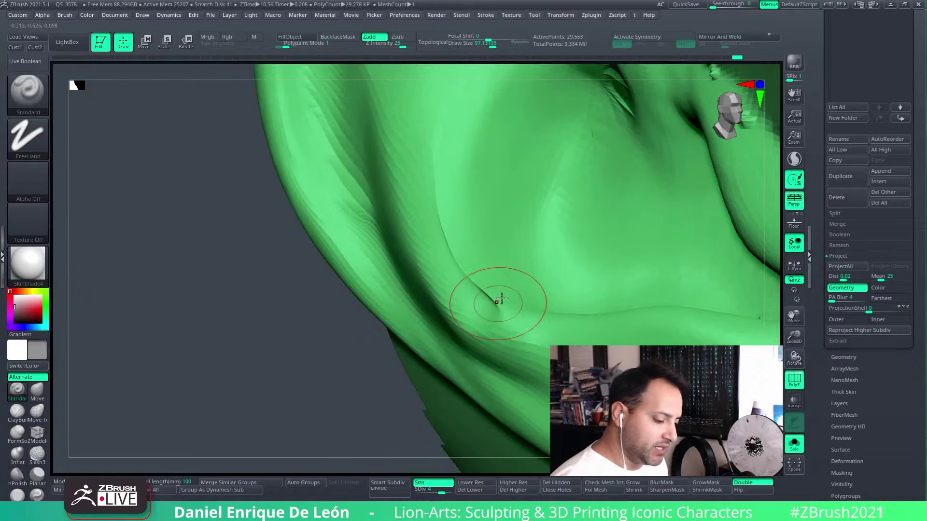
pyautogui.keyDown('shift'); pyautogui.moveTo(500, 309); pyautogui.dragTo(480, 284); pyautogui.keyUp('shift')
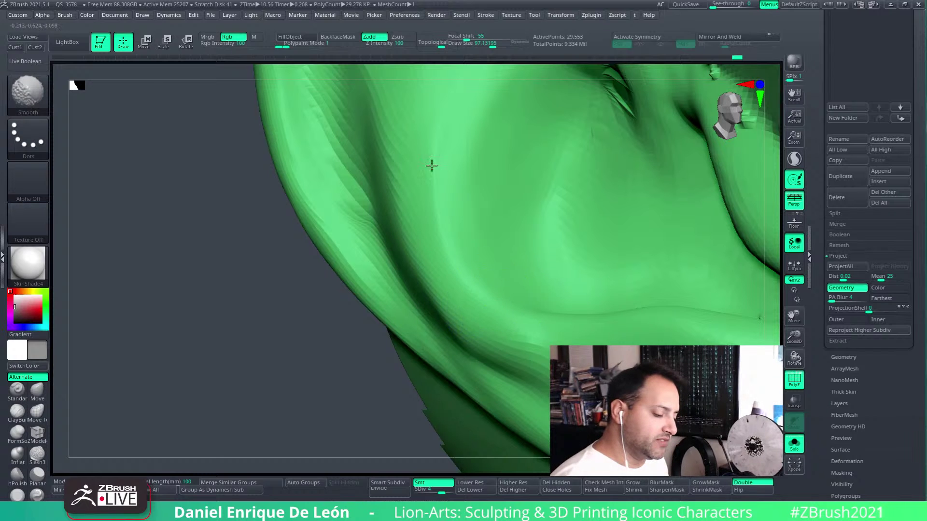
# Step: Smooth the small folds in the upper concha beneath the root of the helix
pyautogui.moveTo(497, 314)
pyautogui.mouseDown(button='right')
pyautogui.moveTo(543, 207)
pyautogui.moveTo(549, 248)
pyautogui.mouseUp(button='right')
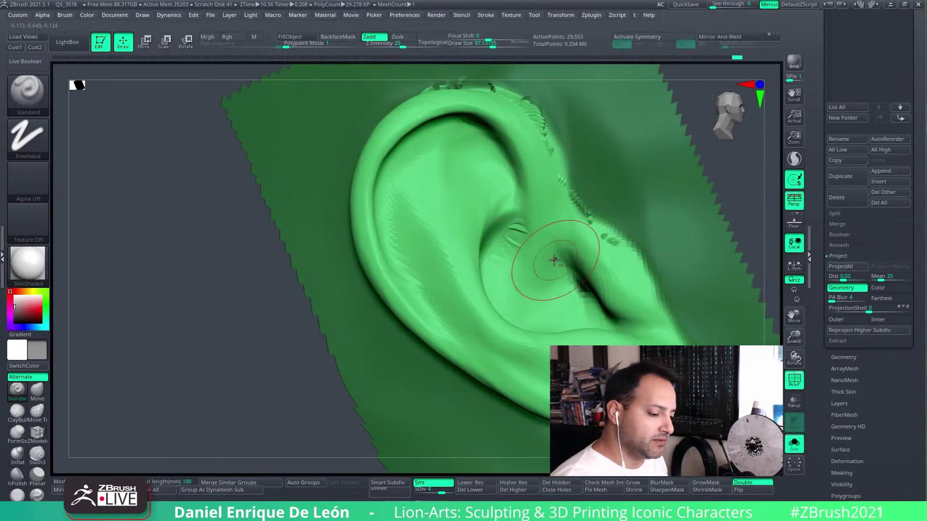
pyautogui.keyDown('shift'); pyautogui.moveTo(535, 288); pyautogui.dragTo(527, 235); pyautogui.keyUp('shift')
pyautogui.moveTo(500, 227)
pyautogui.mouseDown(button='right')
pyautogui.moveTo(579, 159)
pyautogui.moveTo(598, 199)
pyautogui.moveTo(559, 215)
pyautogui.moveTo(541, 292)
pyautogui.mouseUp(button='right')
pyautogui.moveTo(456, 279); pyautogui.dragTo(608, 321, button='right')
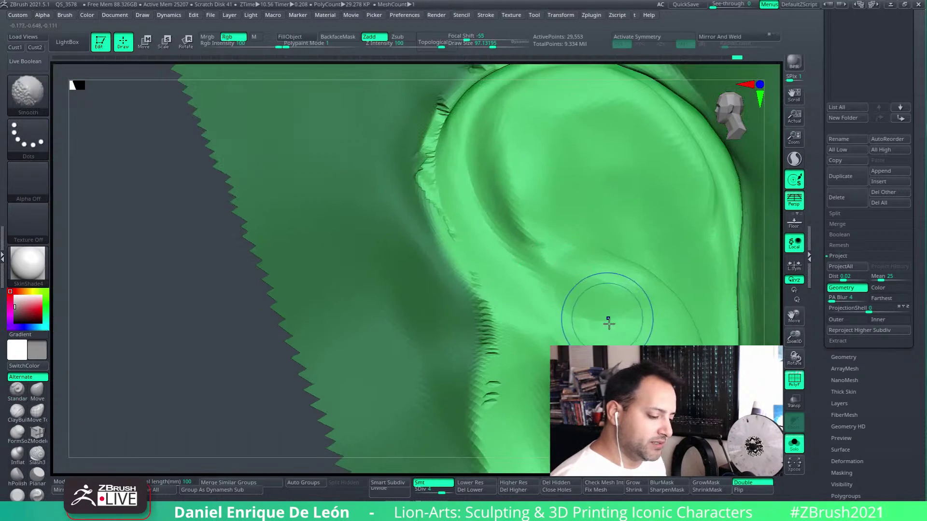
# Step: Smooth the row of jagged polygons along the front edge of the ear near the tragus
pyautogui.moveTo(493, 241); pyautogui.dragTo(352, 161, button='right')
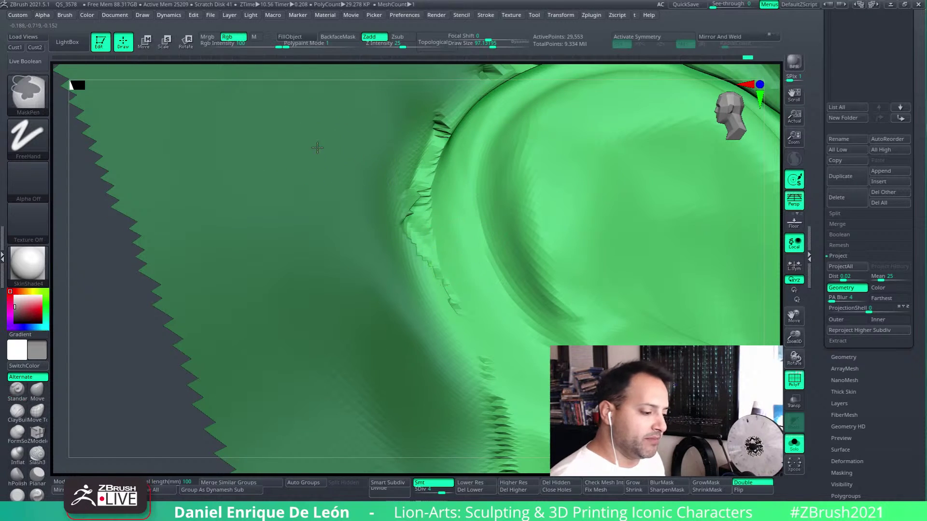
pyautogui.moveTo(470, 340); pyautogui.dragTo(467, 164, button='right')
pyautogui.press('shift')
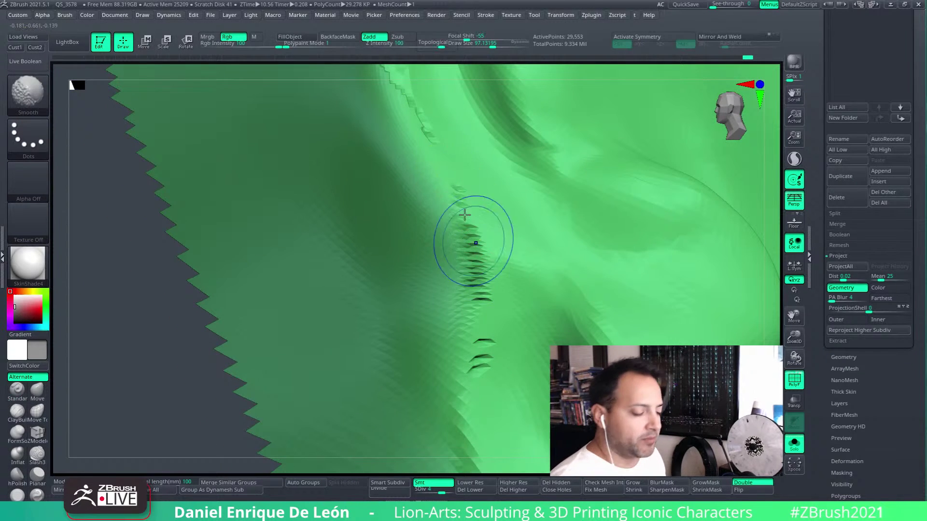
pyautogui.moveTo(476, 328)
pyautogui.keyDown('shift'); pyautogui.mouseDown()
pyautogui.moveTo(484, 319)
pyautogui.moveTo(462, 197)
pyautogui.mouseUp(); pyautogui.keyUp('shift')
pyautogui.moveTo(484, 364)
pyautogui.keyDown('shift'); pyautogui.mouseDown()
pyautogui.moveTo(478, 305)
pyautogui.moveTo(482, 387)
pyautogui.mouseUp(); pyautogui.keyUp('shift')
# Step: Smooth the rippled surface behind the lower ear along the outer rim and lobe
pyautogui.moveTo(613, 355)
pyautogui.mouseDown(button='right')
pyautogui.moveTo(517, 201)
pyautogui.moveTo(536, 245)
pyautogui.moveTo(555, 197)
pyautogui.moveTo(587, 259)
pyautogui.moveTo(576, 325)
pyautogui.mouseUp(button='right')
pyautogui.press('shift')
pyautogui.press('shift')
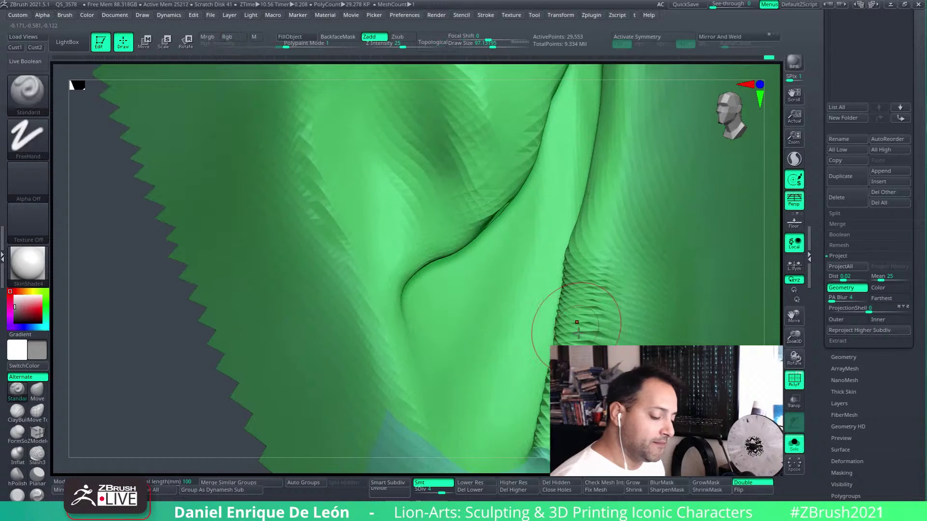
pyautogui.moveTo(581, 319)
pyautogui.keyDown('shift'); pyautogui.mouseDown()
pyautogui.moveTo(607, 290)
pyautogui.moveTo(599, 306)
pyautogui.mouseUp(); pyautogui.keyUp('shift')
pyautogui.keyDown('shift'); pyautogui.moveTo(581, 246); pyautogui.dragTo(602, 227); pyautogui.keyUp('shift')
pyautogui.moveTo(602, 227)
pyautogui.mouseDown(button='right')
pyautogui.moveTo(594, 238)
pyautogui.moveTo(580, 229)
pyautogui.moveTo(621, 271)
pyautogui.moveTo(594, 327)
pyautogui.moveTo(587, 286)
pyautogui.mouseUp(button='right')
pyautogui.press('shift')
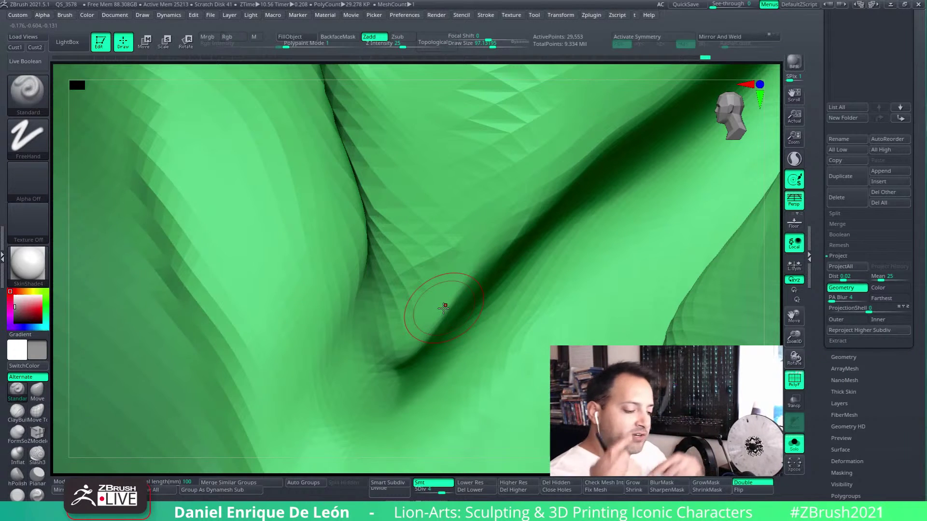
# Step: Smooth the torn geometry where the front of the helix meets the side of the head
pyautogui.moveTo(496, 201)
pyautogui.mouseDown(button='right')
pyautogui.moveTo(496, 306)
pyautogui.moveTo(490, 203)
pyautogui.moveTo(515, 358)
pyautogui.moveTo(593, 354)
pyautogui.mouseUp(button='right')
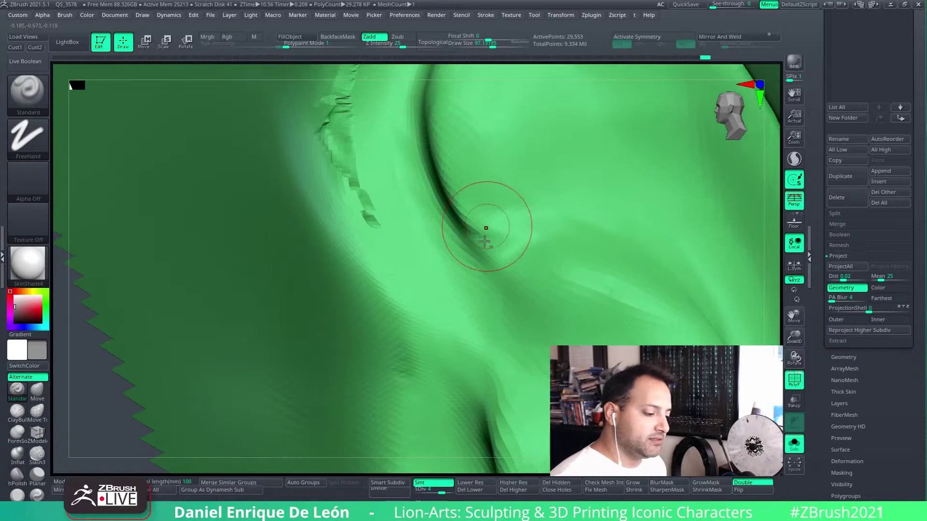
pyautogui.moveTo(486, 228)
pyautogui.mouseDown(button='right')
pyautogui.moveTo(623, 333)
pyautogui.moveTo(529, 321)
pyautogui.mouseUp(button='right')
pyautogui.keyDown('shift'); pyautogui.moveTo(523, 309); pyautogui.dragTo(500, 240); pyautogui.keyUp('shift')
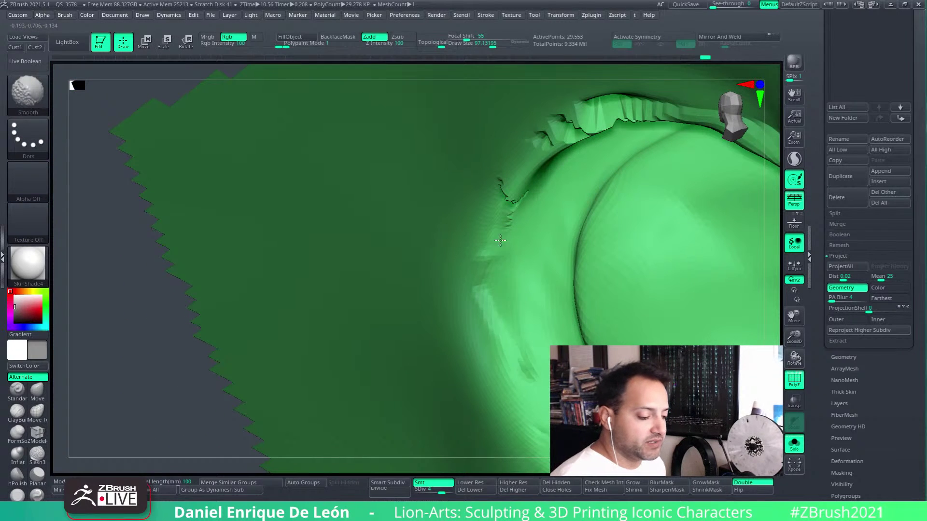
pyautogui.moveTo(542, 160); pyautogui.dragTo(540, 270, button='right')
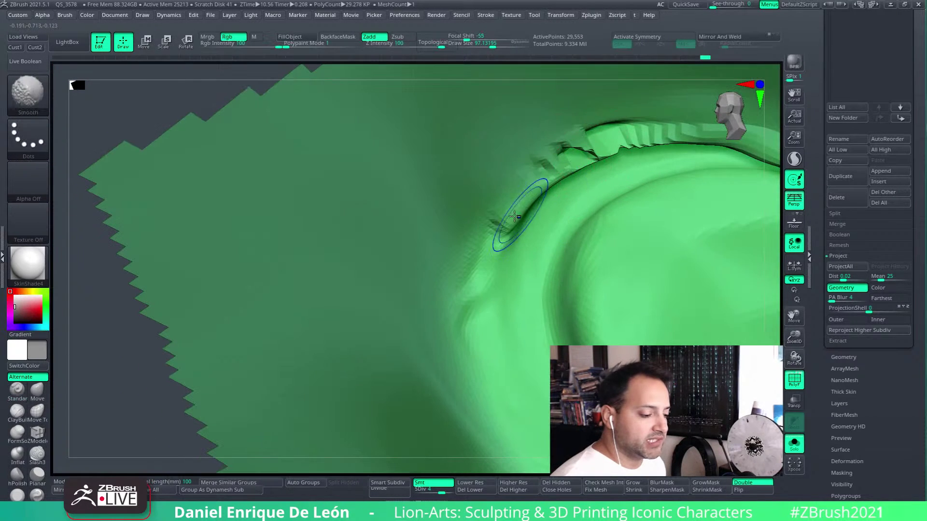
pyautogui.moveTo(516, 217)
pyautogui.keyDown('shift'); pyautogui.mouseDown()
pyautogui.moveTo(604, 139)
pyautogui.moveTo(579, 157)
pyautogui.mouseUp(); pyautogui.keyUp('shift')
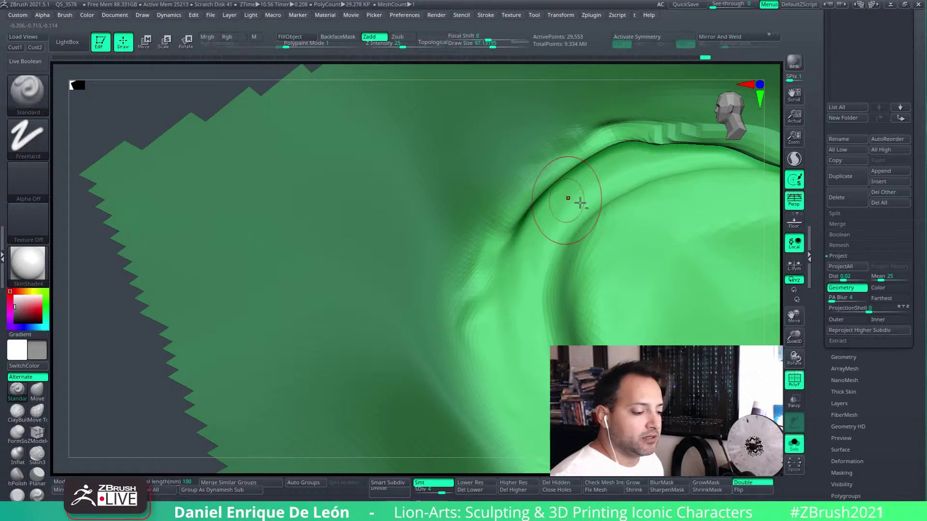
# Step: Smooth the stepped polygons along the seam above the top of the helix
pyautogui.keyDown('alt'); pyautogui.moveTo(610, 181); pyautogui.dragTo(510, 203, button='right'); pyautogui.keyUp('alt')
pyautogui.keyDown('shift'); pyautogui.moveTo(647, 160); pyautogui.dragTo(531, 154); pyautogui.keyUp('shift')
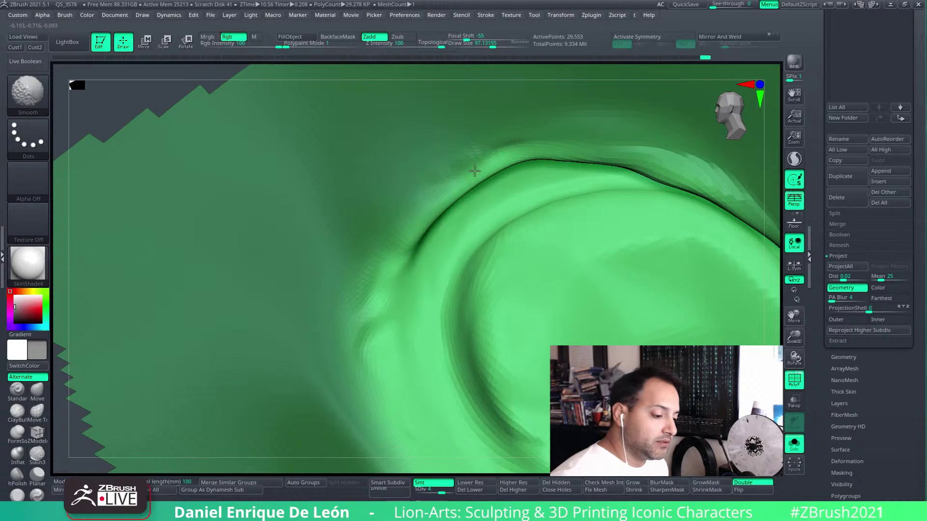
pyautogui.keyDown('alt'); pyautogui.moveTo(523, 175); pyautogui.dragTo(466, 193, button='right'); pyautogui.keyUp('alt')
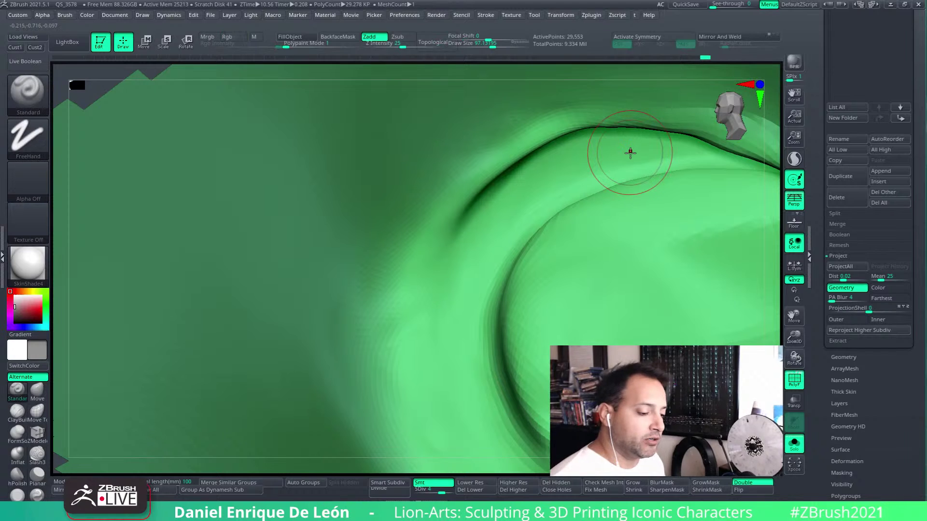
# Step: Smooth the inner edge of the helix along the upper back of the ear
pyautogui.keyDown('alt'); pyautogui.moveTo(686, 223); pyautogui.dragTo(461, 254, button='right'); pyautogui.keyUp('alt')
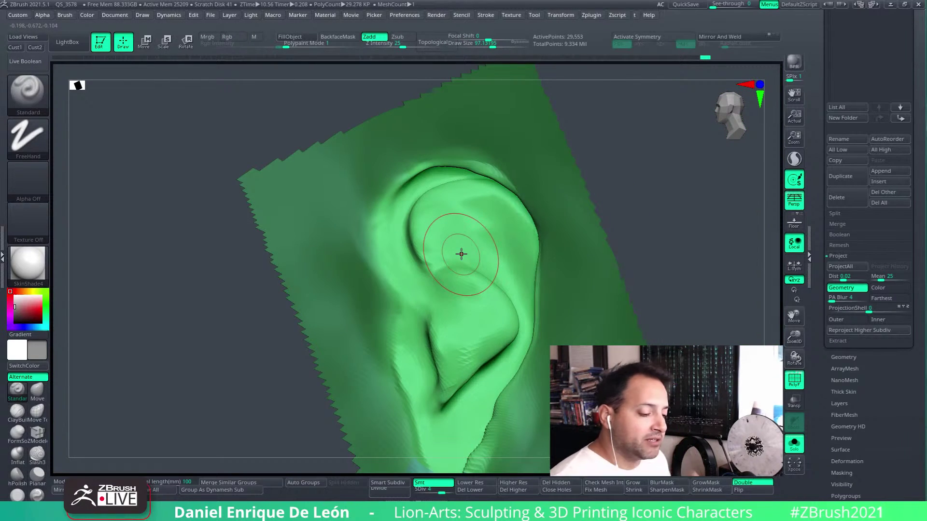
pyautogui.moveTo(501, 184)
pyautogui.mouseDown(button='right')
pyautogui.moveTo(528, 209)
pyautogui.moveTo(540, 300)
pyautogui.moveTo(563, 191)
pyautogui.moveTo(544, 257)
pyautogui.moveTo(554, 290)
pyautogui.moveTo(540, 276)
pyautogui.mouseUp(button='right')
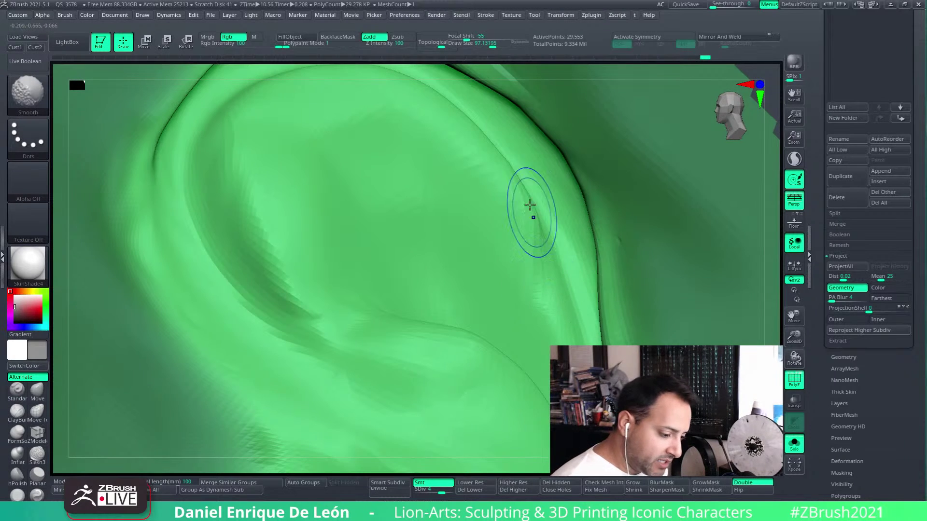
pyautogui.keyDown('shift'); pyautogui.moveTo(532, 214); pyautogui.dragTo(564, 218); pyautogui.keyUp('shift')
pyautogui.moveTo(564, 218)
pyautogui.mouseDown(button='right')
pyautogui.moveTo(579, 184)
pyautogui.moveTo(534, 276)
pyautogui.mouseUp(button='right')
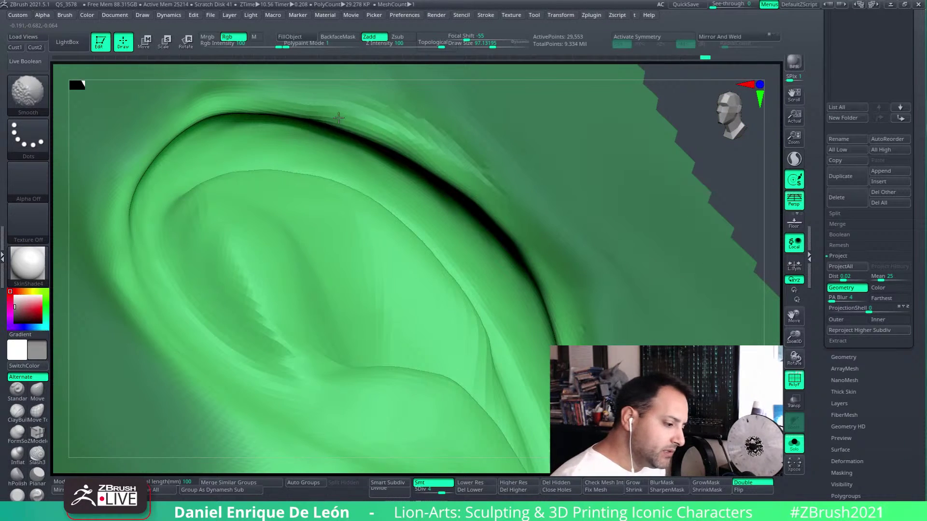
pyautogui.moveTo(505, 212); pyautogui.dragTo(563, 292, button='right')
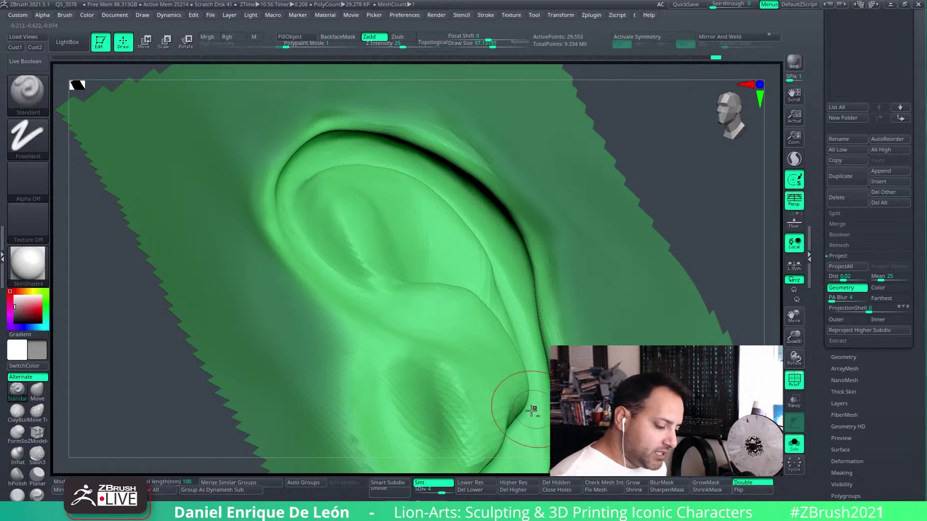
# Step: Smooth the stepped surface in the lower concha just above the antitragus
pyautogui.moveTo(532, 410); pyautogui.dragTo(512, 256, button='right')
pyautogui.moveTo(511, 256)
pyautogui.keyDown('ctrl'); pyautogui.mouseDown(button='right')
pyautogui.moveTo(502, 325)
pyautogui.moveTo(475, 318)
pyautogui.mouseUp(button='right'); pyautogui.keyUp('ctrl')
pyautogui.keyDown('shift'); pyautogui.moveTo(474, 325); pyautogui.dragTo(466, 346); pyautogui.keyUp('shift')
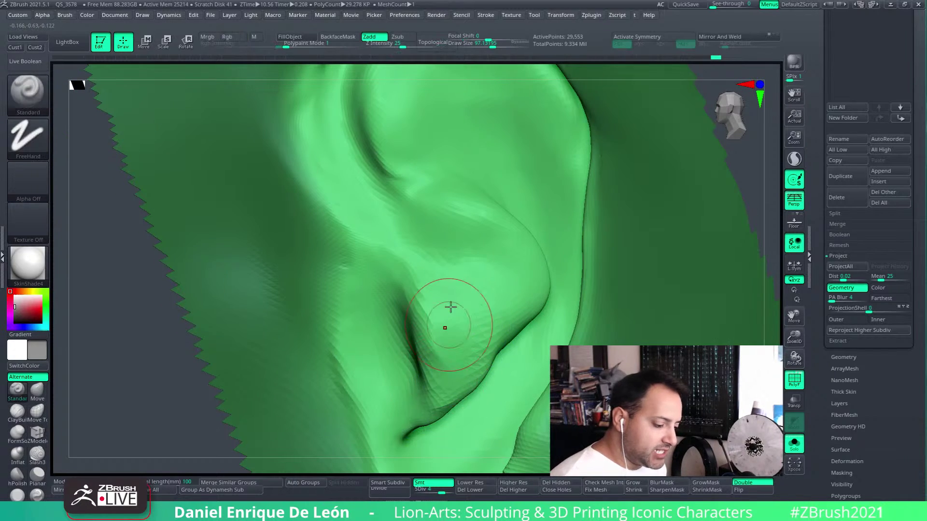
pyautogui.moveTo(451, 306)
pyautogui.mouseDown(button='right')
pyautogui.moveTo(535, 287)
pyautogui.moveTo(513, 352)
pyautogui.moveTo(434, 263)
pyautogui.moveTo(507, 248)
pyautogui.moveTo(561, 220)
pyautogui.mouseUp(button='right')
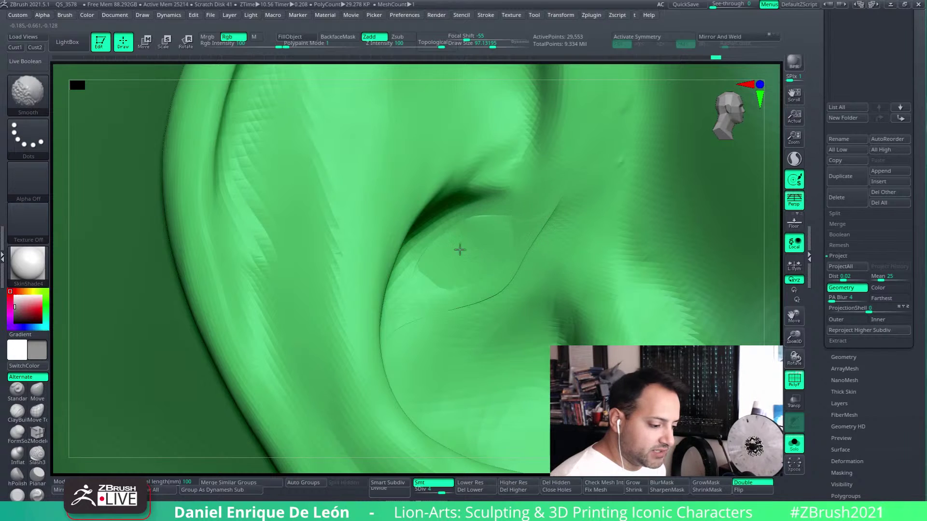
# Step: Turn off the polygroup wireframe display and smooth the crease running diagonally across the upper concha
pyautogui.click(795, 381)
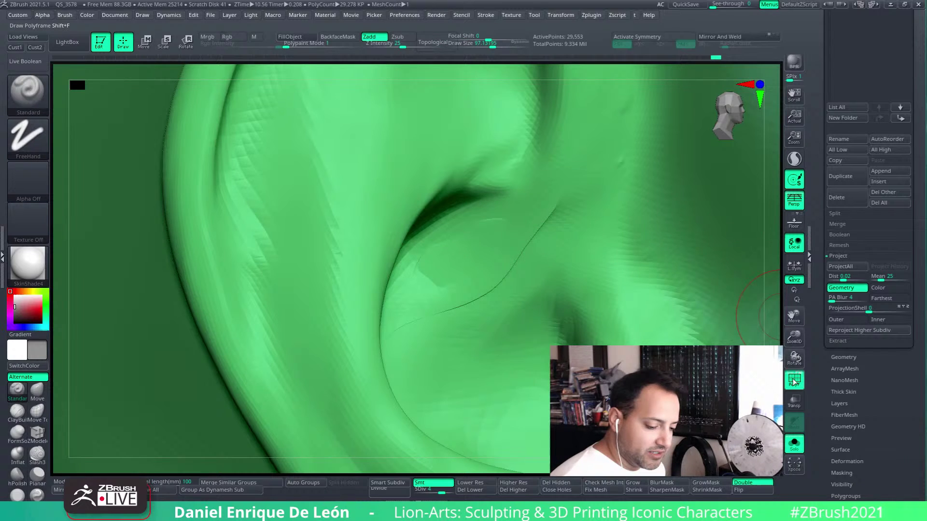
pyautogui.click(792, 379)
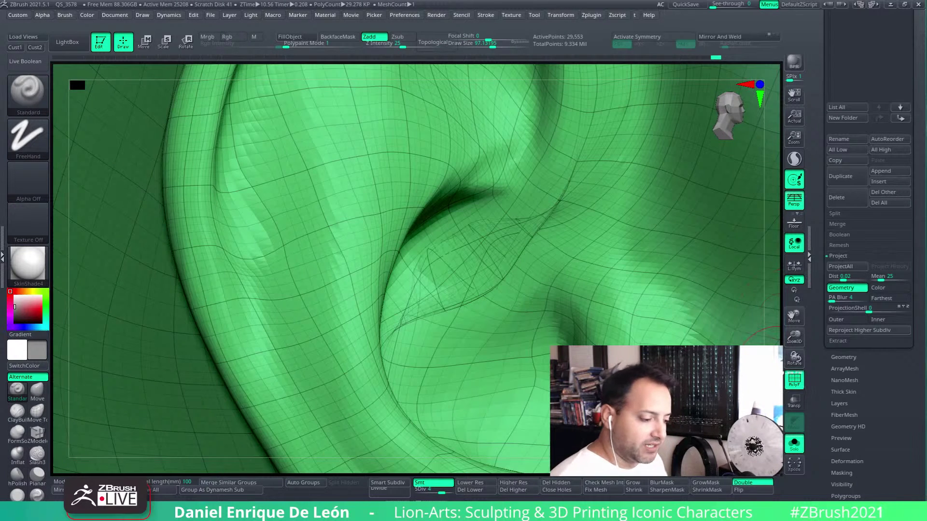
pyautogui.click(795, 381)
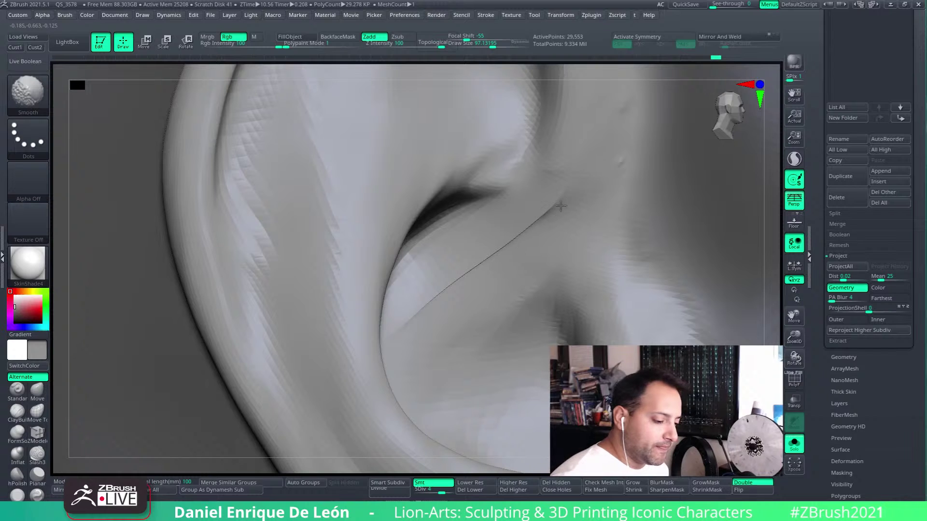
pyautogui.keyDown('shift'); pyautogui.moveTo(470, 250); pyautogui.dragTo(458, 247); pyautogui.keyUp('shift')
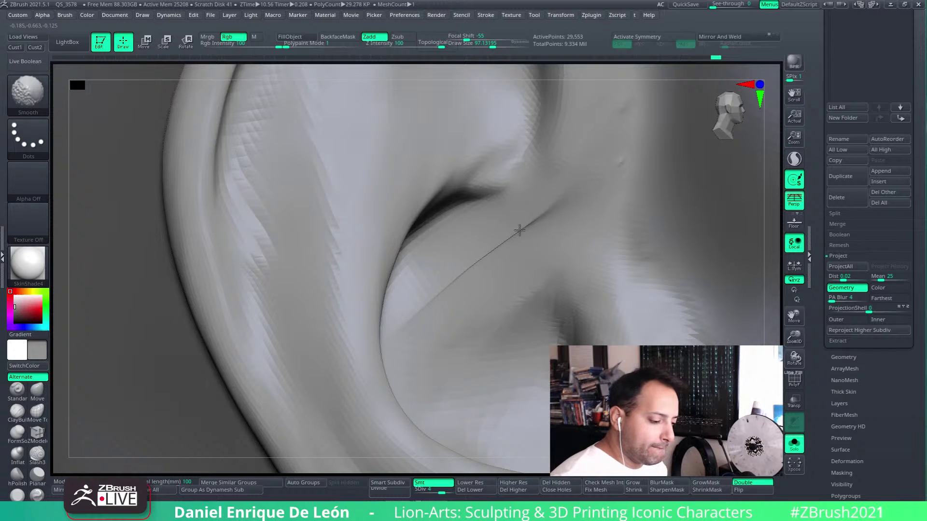
pyautogui.keyDown('shift'); pyautogui.moveTo(519, 231); pyautogui.dragTo(486, 272); pyautogui.keyUp('shift')
pyautogui.moveTo(542, 236)
pyautogui.mouseDown(button='right')
pyautogui.moveTo(569, 223)
pyautogui.moveTo(535, 265)
pyautogui.mouseUp(button='right')
pyautogui.keyDown('shift'); pyautogui.moveTo(506, 251); pyautogui.dragTo(499, 256); pyautogui.keyUp('shift')
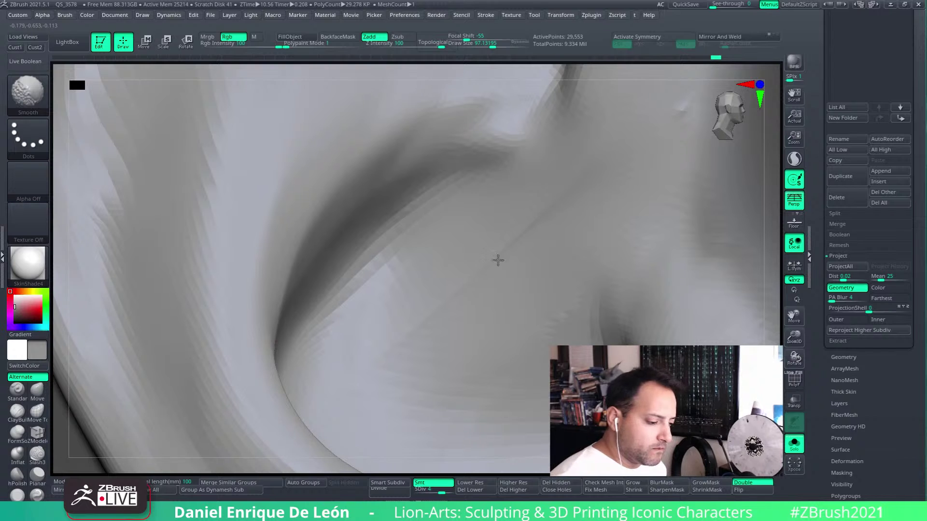
# Step: Smooth the remaining uneven surface around the ear canal opening and the adjoining concha wall
pyautogui.click(794, 381)
pyautogui.click(798, 388)
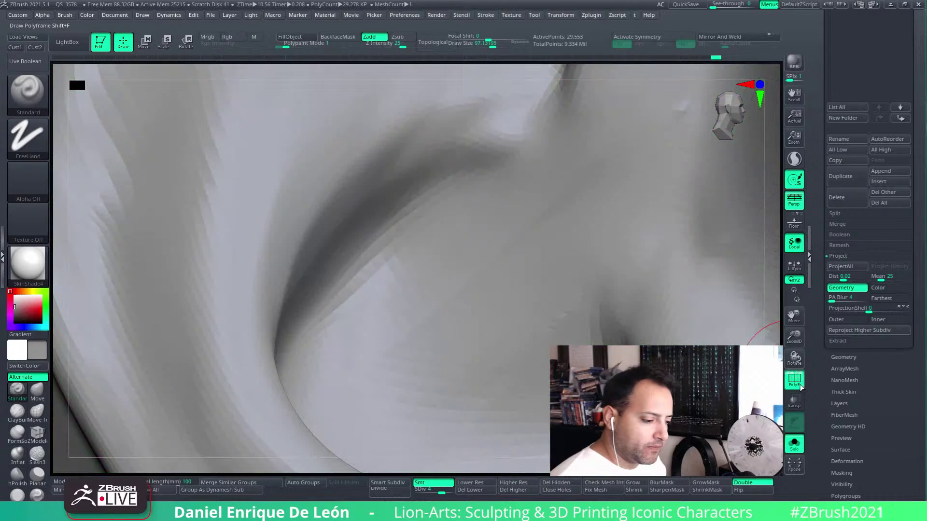
pyautogui.click(799, 389)
pyautogui.click(803, 389)
pyautogui.moveTo(684, 338)
pyautogui.keyDown('ctrl'); pyautogui.mouseDown(button='right')
pyautogui.moveTo(693, 199)
pyautogui.moveTo(654, 241)
pyautogui.mouseUp(button='right'); pyautogui.keyUp('ctrl')
pyautogui.keyDown('shift'); pyautogui.moveTo(647, 270); pyautogui.dragTo(644, 250); pyautogui.keyUp('shift')
pyautogui.moveTo(663, 286)
pyautogui.keyDown('alt'); pyautogui.mouseDown(button='right')
pyautogui.moveTo(660, 313)
pyautogui.moveTo(587, 134)
pyautogui.mouseUp(button='right'); pyautogui.keyUp('alt')
pyautogui.moveTo(570, 219)
pyautogui.keyDown('shift'); pyautogui.mouseDown()
pyautogui.moveTo(611, 222)
pyautogui.moveTo(615, 246)
pyautogui.mouseUp(); pyautogui.keyUp('shift')
# Step: Smooth the transition between the root of the helix and the tragus at the front of the ear
pyautogui.moveTo(630, 364)
pyautogui.keyDown('ctrl'); pyautogui.mouseDown(button='right')
pyautogui.moveTo(607, 251)
pyautogui.moveTo(631, 261)
pyautogui.mouseUp(button='right'); pyautogui.keyUp('ctrl')
pyautogui.moveTo(609, 325)
pyautogui.keyDown('alt'); pyautogui.mouseDown(button='right')
pyautogui.moveTo(610, 304)
pyautogui.moveTo(608, 343)
pyautogui.mouseUp(button='right'); pyautogui.keyUp('alt')
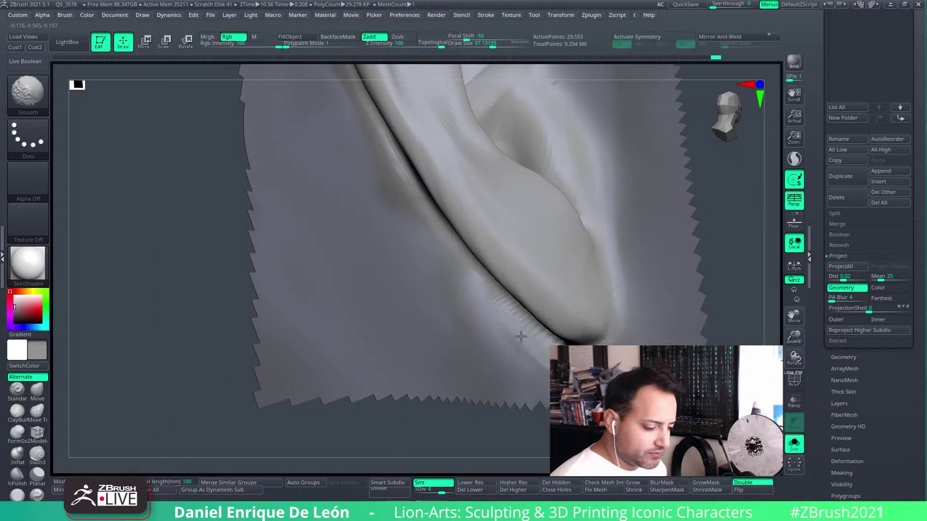
pyautogui.moveTo(515, 330)
pyautogui.mouseDown(button='right')
pyautogui.moveTo(574, 333)
pyautogui.moveTo(587, 230)
pyautogui.moveTo(610, 218)
pyautogui.moveTo(522, 333)
pyautogui.mouseUp(button='right')
pyautogui.keyDown('ctrl'); pyautogui.moveTo(565, 265); pyautogui.dragTo(575, 322, button='right'); pyautogui.keyUp('ctrl')
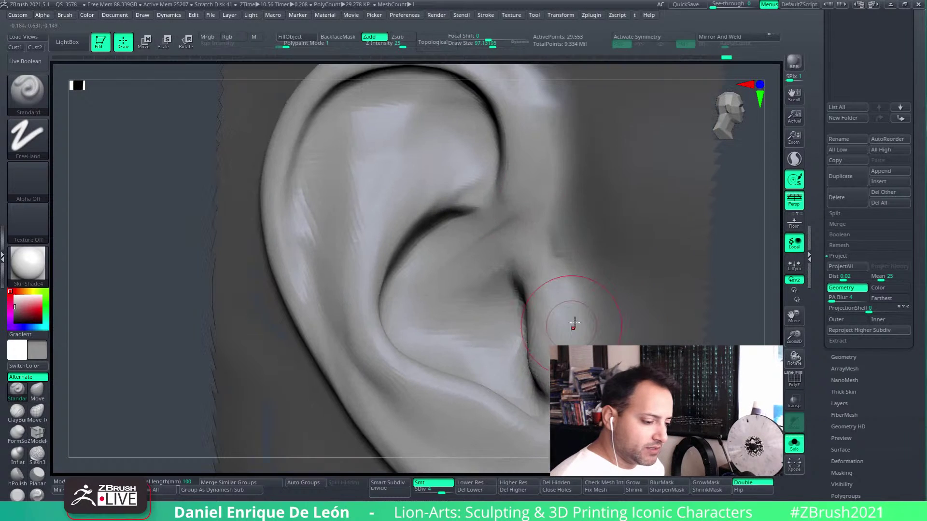
pyautogui.keyDown('shift'); pyautogui.moveTo(555, 230); pyautogui.dragTo(560, 252); pyautogui.keyUp('shift')
pyautogui.moveTo(656, 360)
pyautogui.mouseDown(button='right')
pyautogui.moveTo(568, 252)
pyautogui.moveTo(598, 263)
pyautogui.moveTo(591, 213)
pyautogui.mouseUp(button='right')
pyautogui.moveTo(555, 242); pyautogui.dragTo(582, 261, button='right')
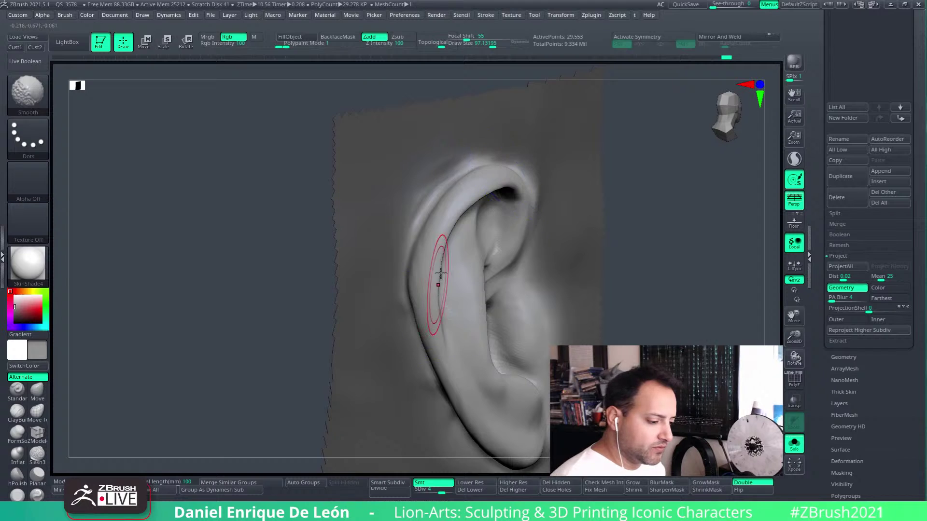
# Step: Smooth the outer helix rim along the back of the ear
pyautogui.moveTo(441, 273); pyautogui.dragTo(445, 224, button='right')
pyautogui.keyDown('shift'); pyautogui.moveTo(445, 223); pyautogui.dragTo(435, 309); pyautogui.keyUp('shift')
pyautogui.keyDown('ctrl'); pyautogui.moveTo(441, 377); pyautogui.dragTo(580, 261, button='right'); pyautogui.keyUp('ctrl')
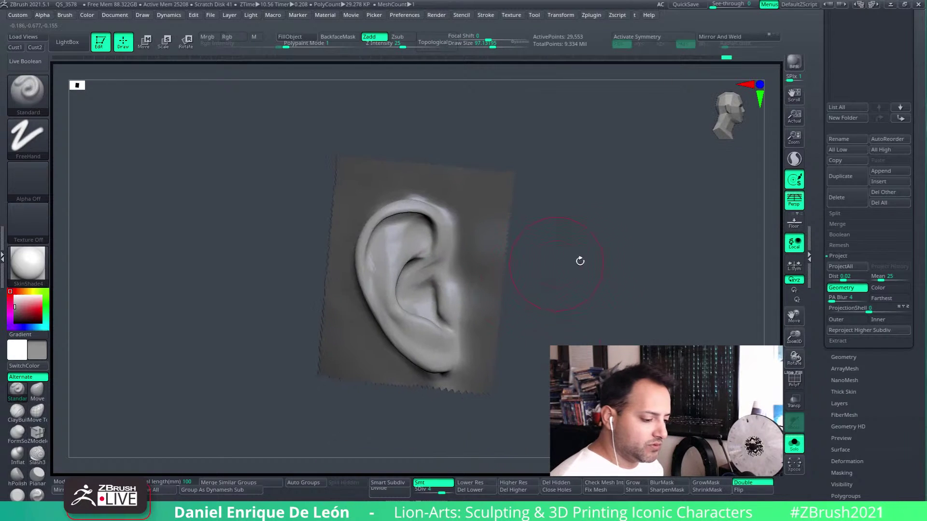
# Step: Unhide the rest of the head and smooth the skin around the front and upper edge of the ear
pyautogui.keyDown('ctrl'); pyautogui.keyDown('shift'); pyautogui.click(586, 275); pyautogui.keyUp('shift'); pyautogui.keyUp('ctrl')
pyautogui.moveTo(596, 309); pyautogui.dragTo(502, 293, button='right')
pyautogui.moveTo(433, 250)
pyautogui.keyDown('alt'); pyautogui.mouseDown(button='right')
pyautogui.moveTo(466, 263)
pyautogui.moveTo(545, 329)
pyautogui.moveTo(537, 333)
pyautogui.mouseUp(button='right'); pyautogui.keyUp('alt')
pyautogui.keyDown('shift'); pyautogui.moveTo(486, 354); pyautogui.dragTo(485, 316); pyautogui.keyUp('shift')
pyautogui.keyDown('shift'); pyautogui.moveTo(460, 353); pyautogui.dragTo(476, 333); pyautogui.keyUp('shift')
pyautogui.keyDown('ctrl'); pyautogui.moveTo(538, 271); pyautogui.dragTo(662, 253, button='right'); pyautogui.keyUp('ctrl')
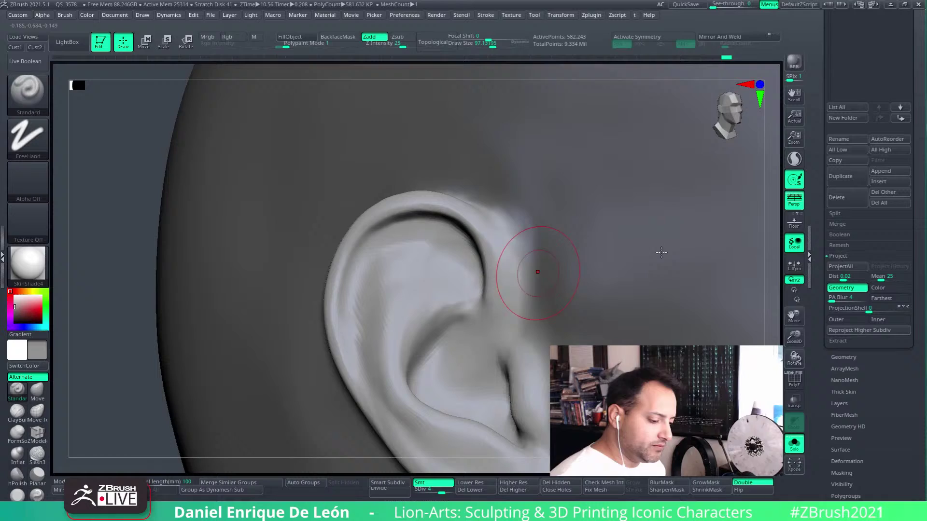
# Step: Turn off Solo and reshape the concha floor to match the overlapping head1 ear, using the Move brush at size about 168
pyautogui.click(791, 448)
pyautogui.keyDown('alt'); pyautogui.moveTo(562, 354); pyautogui.dragTo(534, 260, button='right'); pyautogui.keyUp('alt')
pyautogui.moveTo(476, 263); pyautogui.dragTo(507, 269, button='right')
pyautogui.moveTo(440, 231)
pyautogui.keyDown('alt'); pyautogui.mouseDown(button='right')
pyautogui.moveTo(470, 223)
pyautogui.moveTo(529, 289)
pyautogui.moveTo(526, 261)
pyautogui.mouseUp(button='right'); pyautogui.keyUp('alt')
pyautogui.moveTo(475, 207); pyautogui.dragTo(551, 266, button='right')
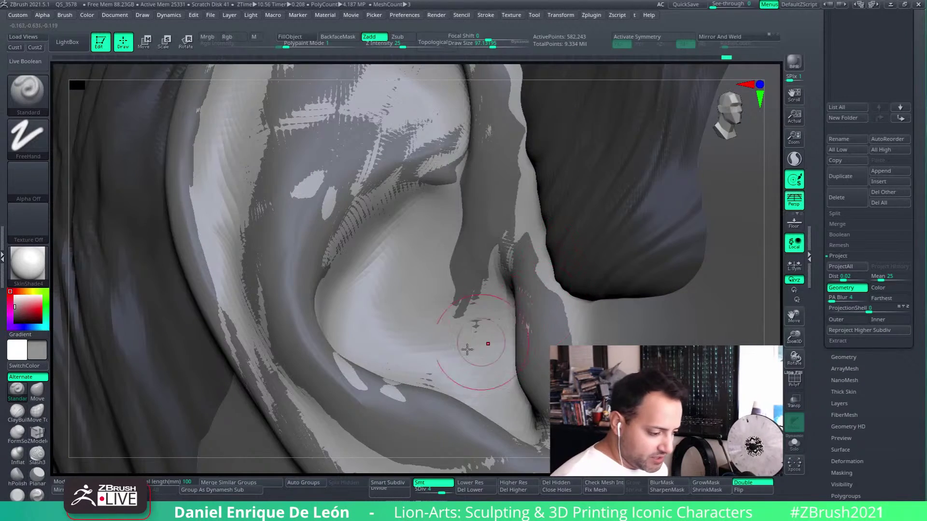
pyautogui.click(38, 391)
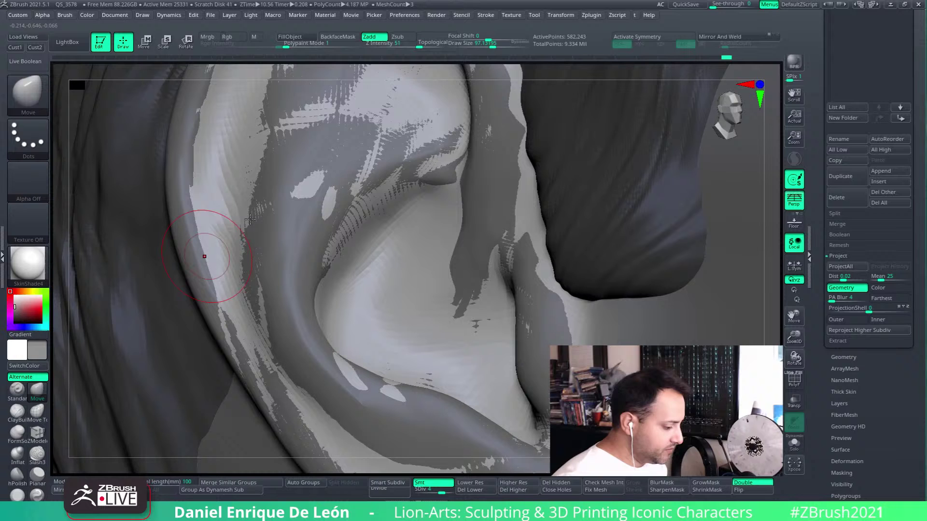
pyautogui.click(498, 45)
pyautogui.moveTo(406, 306); pyautogui.dragTo(412, 294)
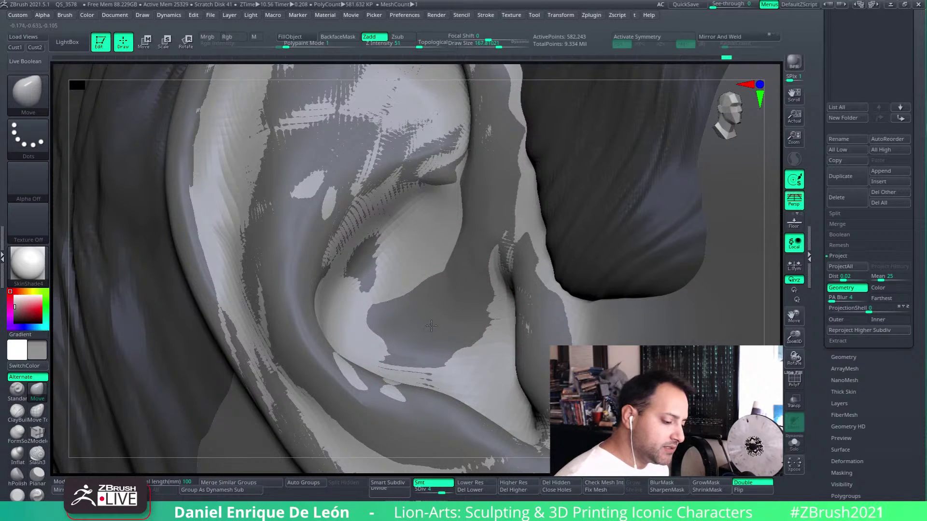
pyautogui.moveTo(431, 327); pyautogui.dragTo(460, 294)
# Step: Adjust the front edge of the helix on Keanu-Neo-Snear3 to match the head1 ear
pyautogui.keyDown('alt'); pyautogui.moveTo(478, 207); pyautogui.dragTo(514, 296, button='right'); pyautogui.keyUp('alt')
pyautogui.moveTo(524, 238); pyautogui.dragTo(518, 226, button='right')
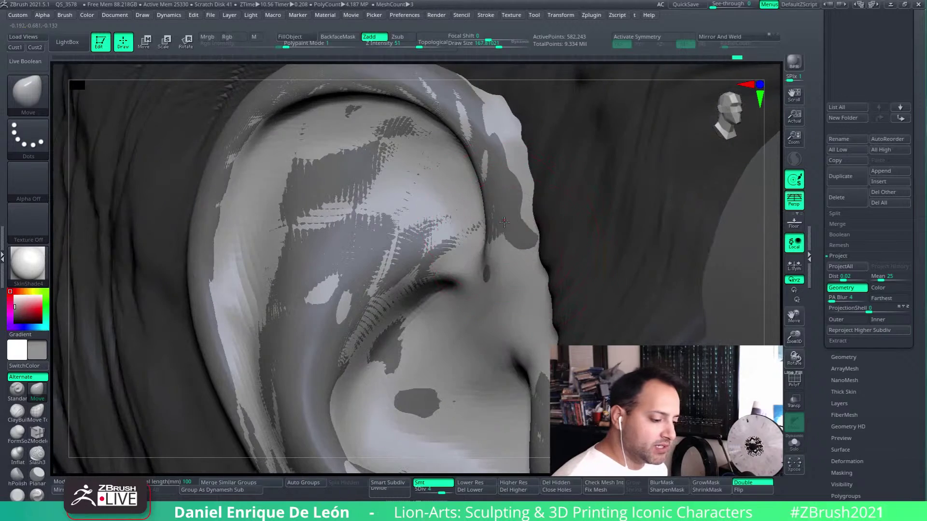
pyautogui.keyDown('alt'); pyautogui.click(518, 226); pyautogui.keyUp('alt')
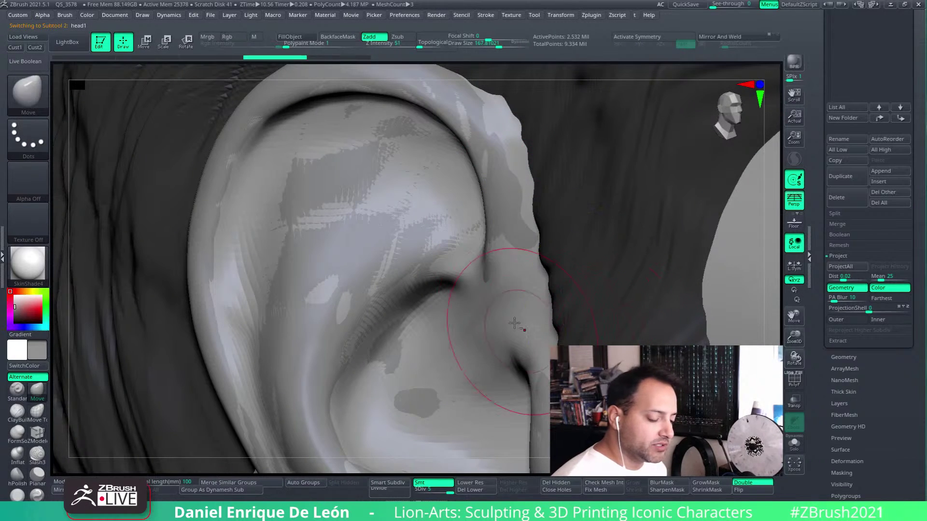
pyautogui.keyDown('alt'); pyautogui.click(483, 313); pyautogui.keyUp('alt')
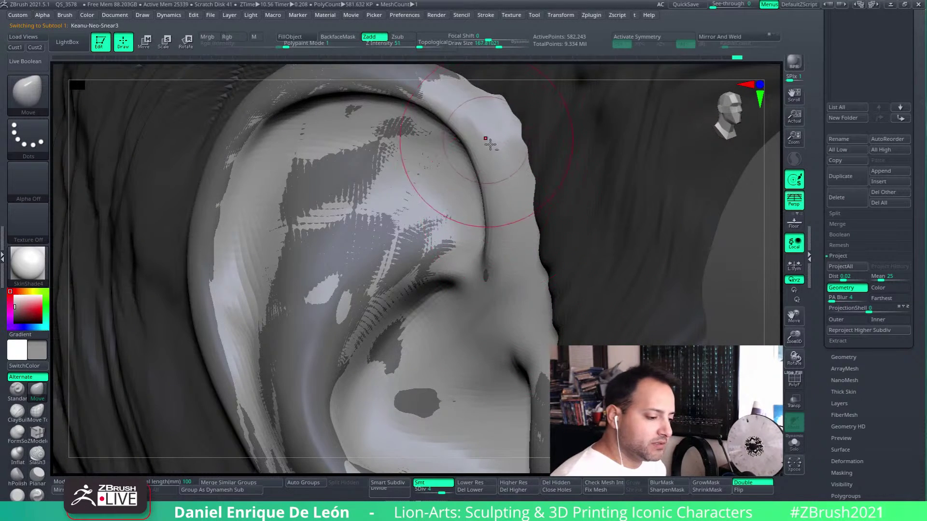
# Step: Move the antihelix and upper inner ear surfaces of Keanu-Neo-Snear3 to match the head1 ear
pyautogui.moveTo(505, 188)
pyautogui.mouseDown(button='right')
pyautogui.moveTo(524, 269)
pyautogui.moveTo(410, 223)
pyautogui.mouseUp(button='right')
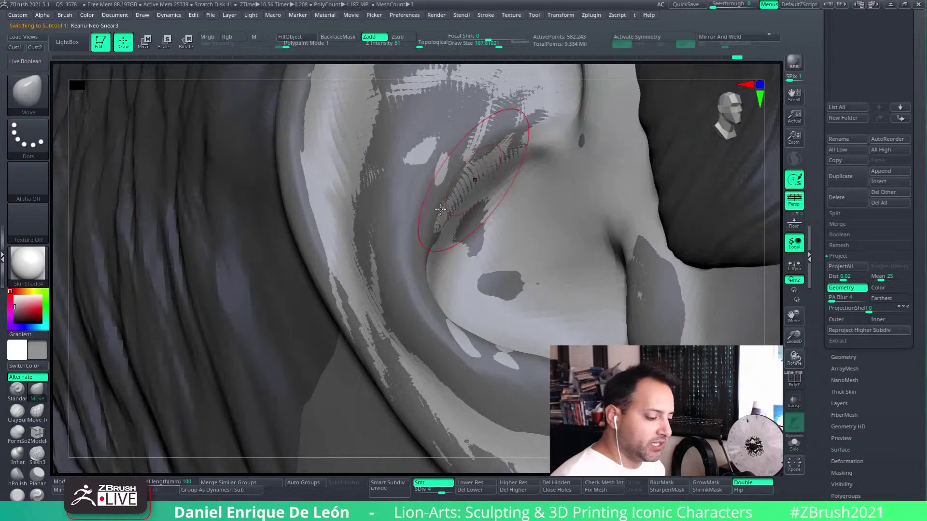
pyautogui.moveTo(417, 132); pyautogui.dragTo(418, 115)
pyautogui.keyDown('alt'); pyautogui.moveTo(455, 104); pyautogui.dragTo(427, 235, button='right'); pyautogui.keyUp('alt')
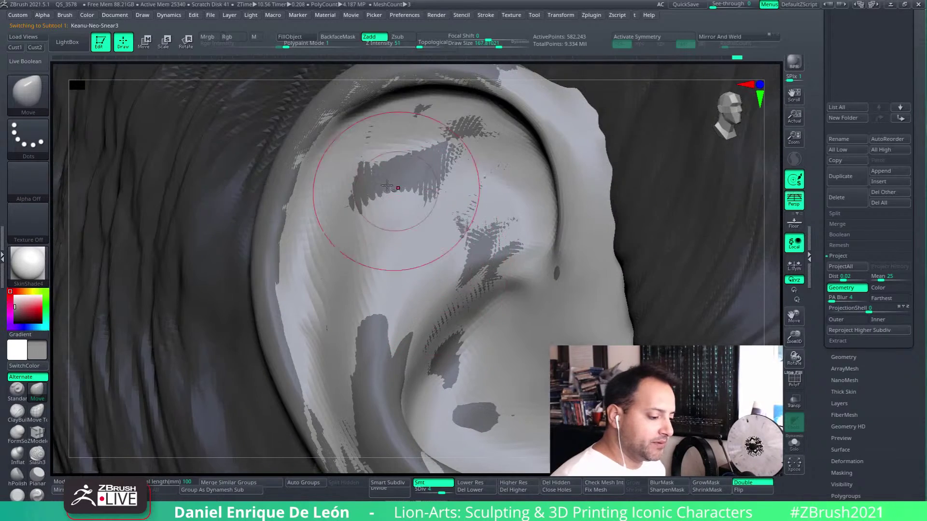
pyautogui.moveTo(395, 188); pyautogui.dragTo(390, 166)
pyautogui.keyDown('alt'); pyautogui.moveTo(459, 300); pyautogui.dragTo(507, 162, button='right'); pyautogui.keyUp('alt')
pyautogui.moveTo(434, 220); pyautogui.dragTo(427, 227)
pyautogui.moveTo(428, 227)
pyautogui.mouseDown(button='right')
pyautogui.moveTo(436, 200)
pyautogui.moveTo(425, 208)
pyautogui.moveTo(465, 238)
pyautogui.mouseUp(button='right')
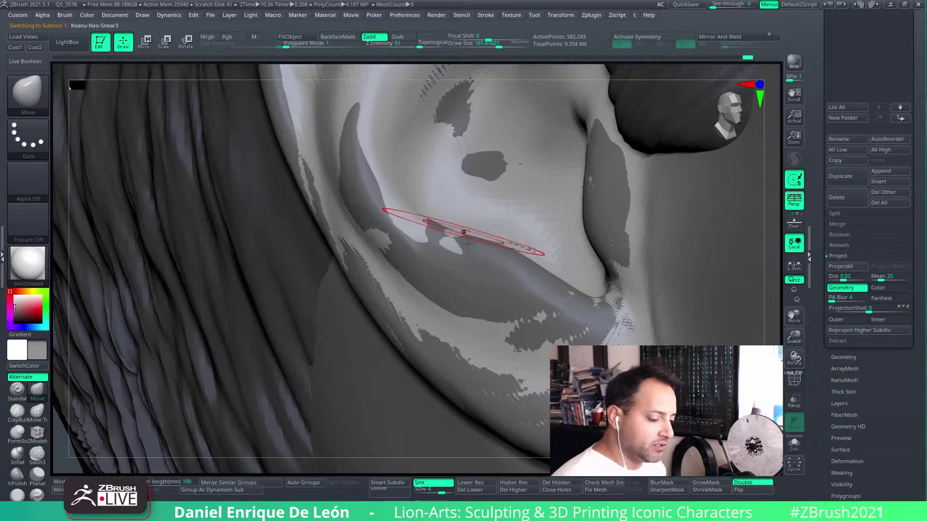
# Step: Move the tragus surface to line up with the head1 ear
pyautogui.keyDown('ctrl'); pyautogui.moveTo(519, 283); pyautogui.dragTo(573, 209, button='right'); pyautogui.keyUp('ctrl')
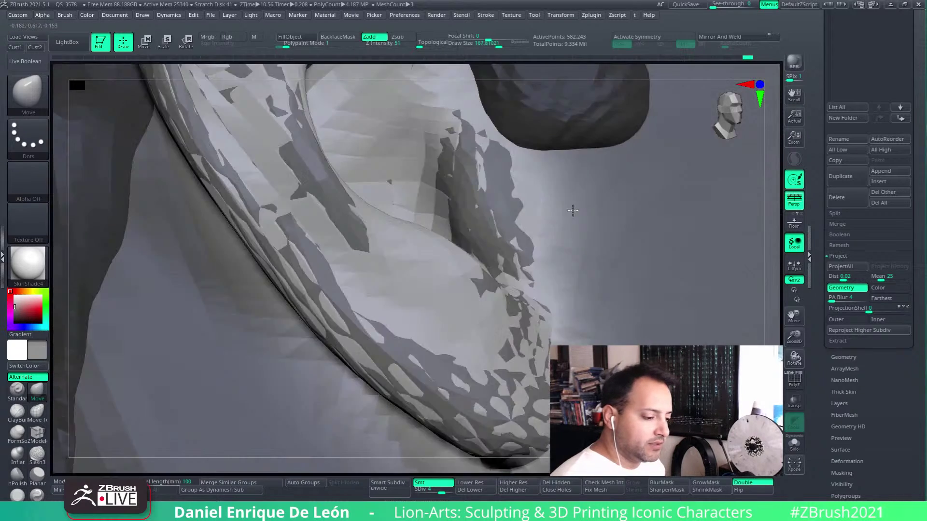
pyautogui.moveTo(487, 235); pyautogui.dragTo(477, 141, button='right')
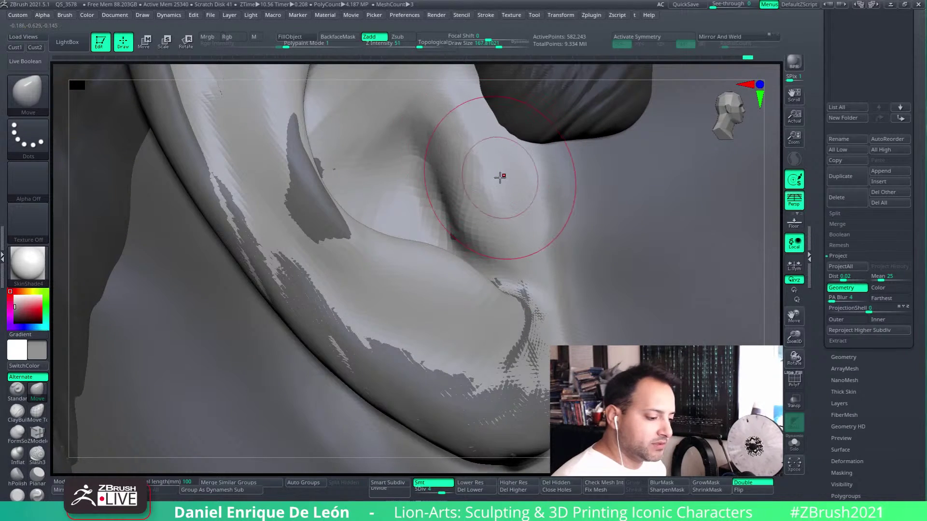
pyautogui.moveTo(500, 177); pyautogui.dragTo(552, 255, button='right')
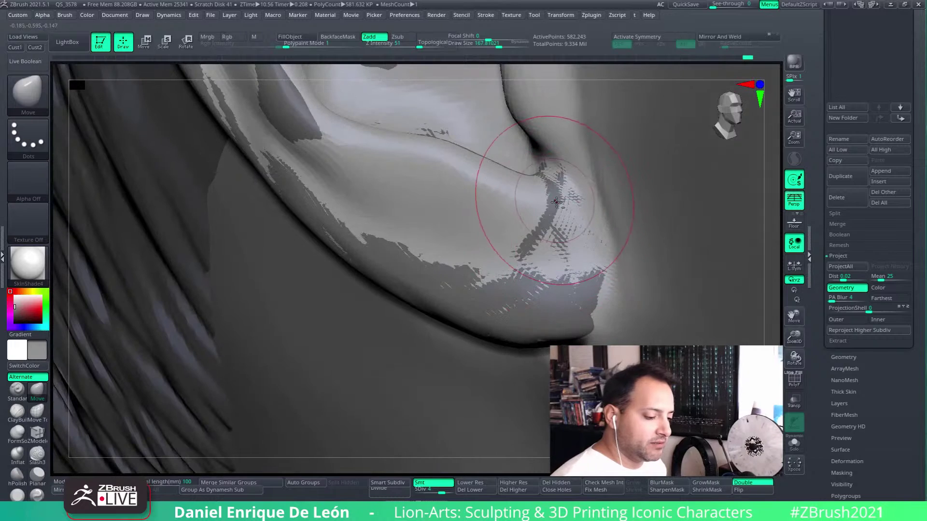
# Step: Reshape the Keanu-Neo-Snear3 earlobe and lower helix with the Move brush to match the head1 ear
pyautogui.keyDown('alt'); pyautogui.click(514, 311); pyautogui.keyUp('alt')
pyautogui.hotkey('ctrl', 'shift')
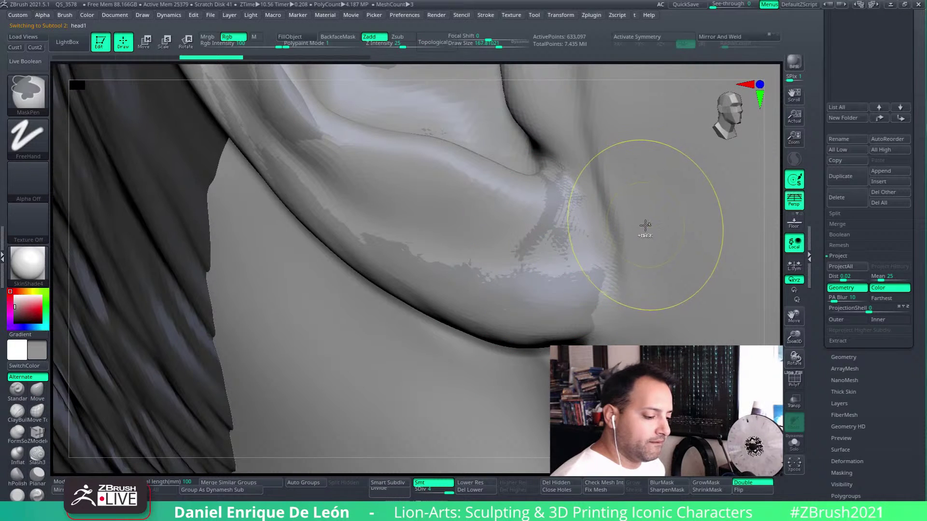
pyautogui.keyDown('alt'); pyautogui.click(635, 254); pyautogui.keyUp('alt')
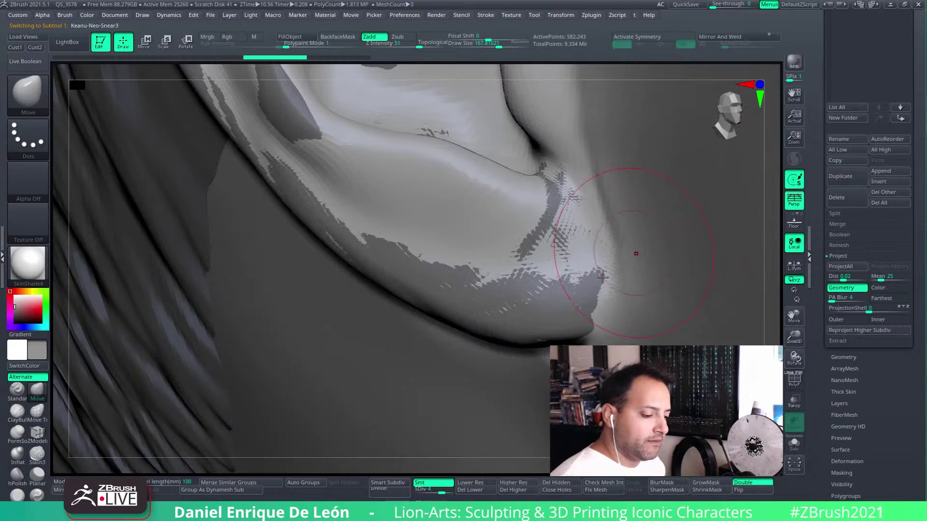
pyautogui.moveTo(543, 292); pyautogui.dragTo(576, 328, button='right')
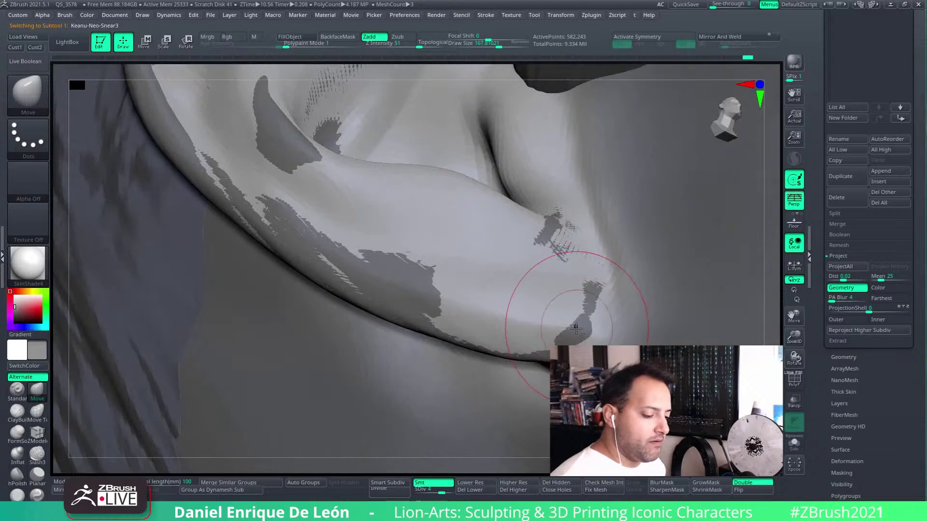
pyautogui.moveTo(399, 290); pyautogui.dragTo(477, 339, button='right')
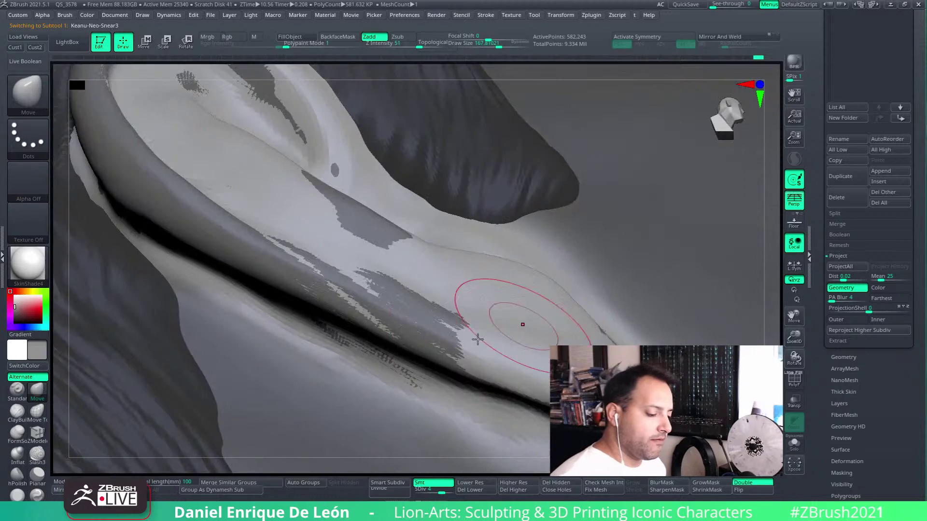
pyautogui.keyDown('alt'); pyautogui.moveTo(409, 282); pyautogui.dragTo(485, 309, button='right'); pyautogui.keyUp('alt')
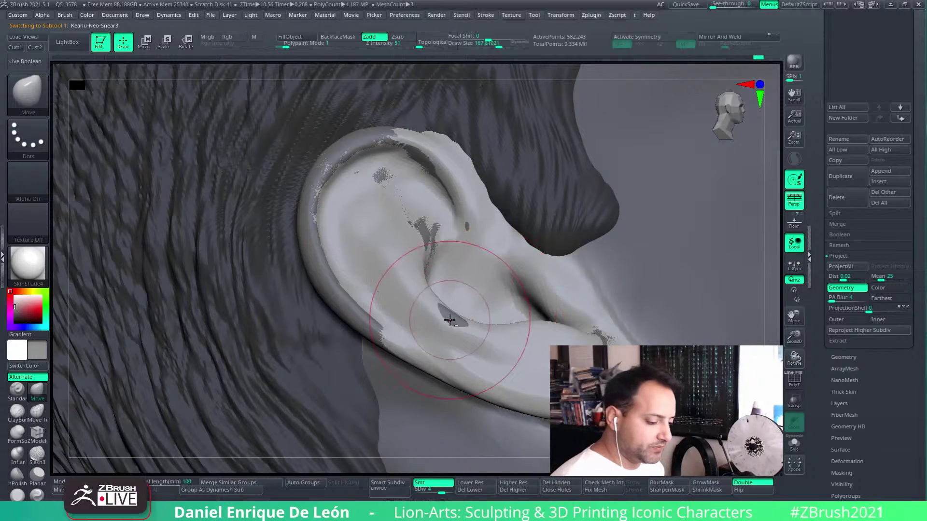
# Step: Reduce the Move brush size to about 148 and adjust the antihelix and the back of the helix rim
pyautogui.moveTo(496, 45); pyautogui.dragTo(492, 45)
pyautogui.moveTo(449, 319); pyautogui.dragTo(473, 275, button='right')
pyautogui.moveTo(467, 235)
pyautogui.keyDown('ctrl'); pyautogui.mouseDown(button='right')
pyautogui.moveTo(496, 282)
pyautogui.moveTo(441, 267)
pyautogui.mouseUp(button='right'); pyautogui.keyUp('ctrl')
pyautogui.moveTo(462, 203)
pyautogui.keyDown('alt'); pyautogui.mouseDown(button='right')
pyautogui.moveTo(551, 240)
pyautogui.moveTo(526, 298)
pyautogui.mouseUp(button='right'); pyautogui.keyUp('alt')
pyautogui.moveTo(488, 49); pyautogui.dragTo(491, 53)
pyautogui.moveTo(456, 256)
pyautogui.mouseDown(button='right')
pyautogui.moveTo(489, 278)
pyautogui.moveTo(449, 244)
pyautogui.moveTo(439, 320)
pyautogui.moveTo(397, 289)
pyautogui.mouseUp(button='right')
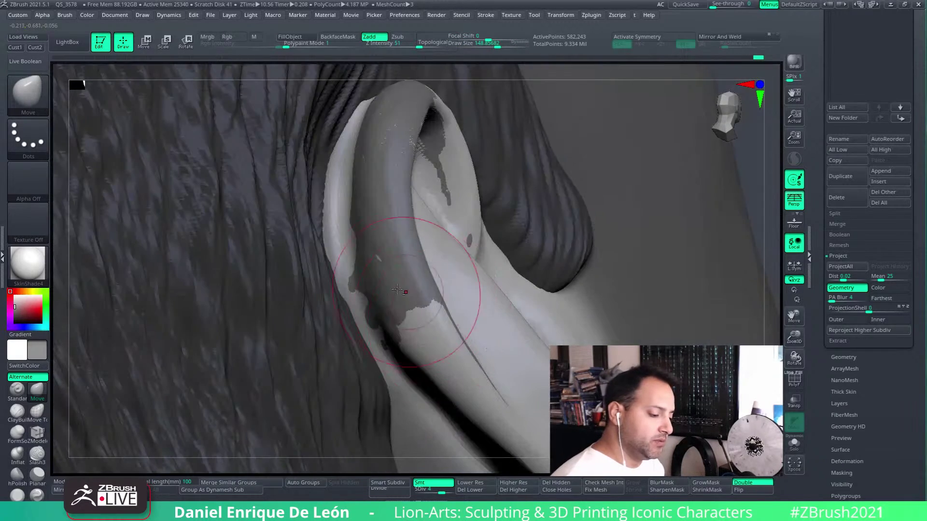
pyautogui.keyDown('alt'); pyautogui.click(396, 178); pyautogui.keyUp('alt')
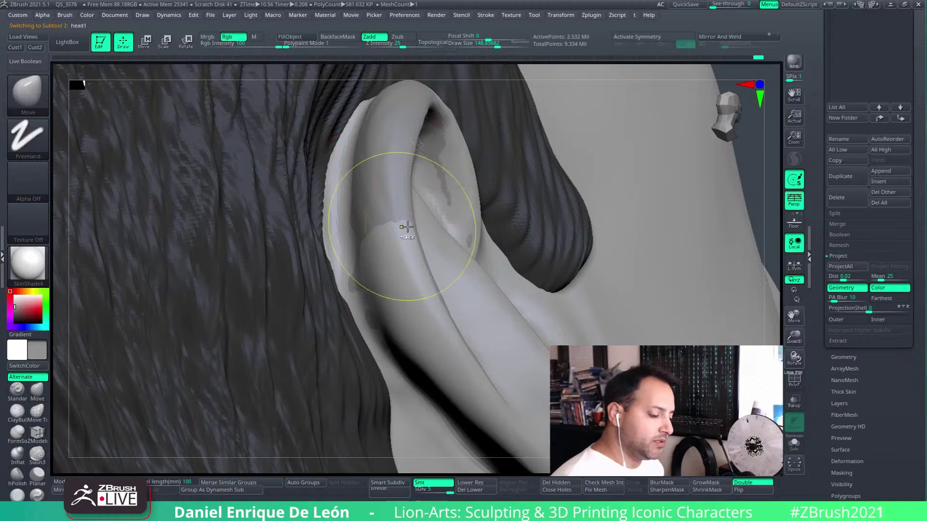
pyautogui.hotkey('ctrl', 'z')
pyautogui.keyDown('alt'); pyautogui.click(424, 309); pyautogui.keyUp('alt')
# Step: Move the upper helix and its inner fold on Keanu-Neo-Snear3 to match the head1 ear
pyautogui.moveTo(427, 236); pyautogui.dragTo(425, 310, button='right')
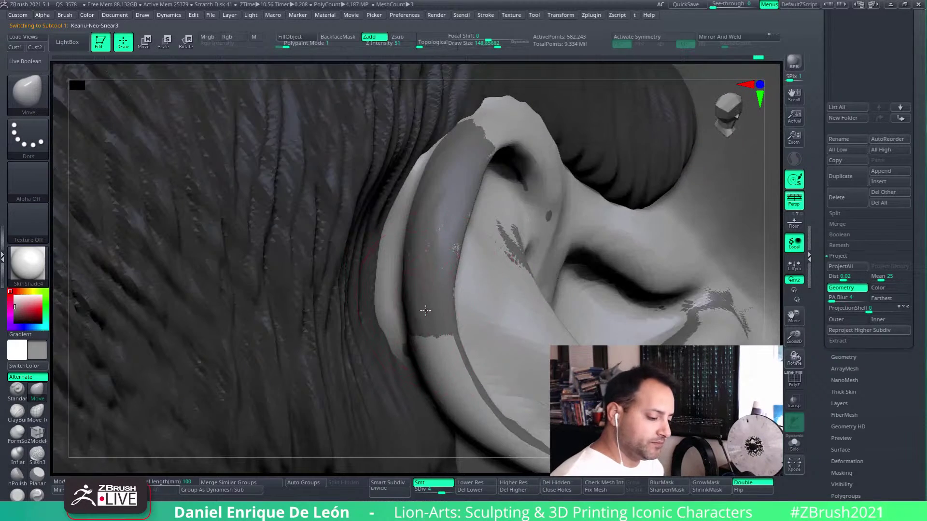
pyautogui.moveTo(487, 236); pyautogui.dragTo(501, 315, button='right')
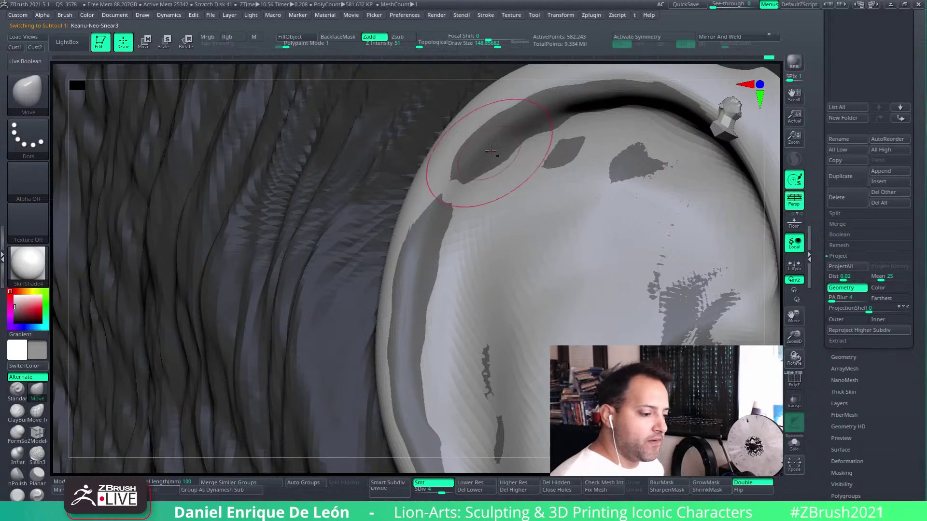
pyautogui.keyDown('alt'); pyautogui.moveTo(578, 123); pyautogui.dragTo(474, 187, button='right'); pyautogui.keyUp('alt')
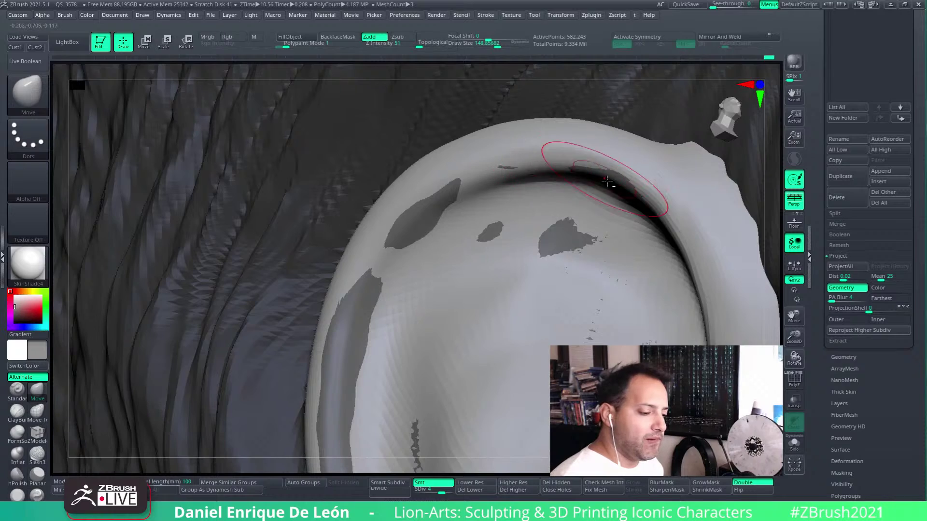
pyautogui.moveTo(607, 182); pyautogui.dragTo(651, 193, button='right')
pyautogui.moveTo(658, 199); pyautogui.dragTo(650, 205)
pyautogui.moveTo(650, 205); pyautogui.dragTo(485, 161, button='right')
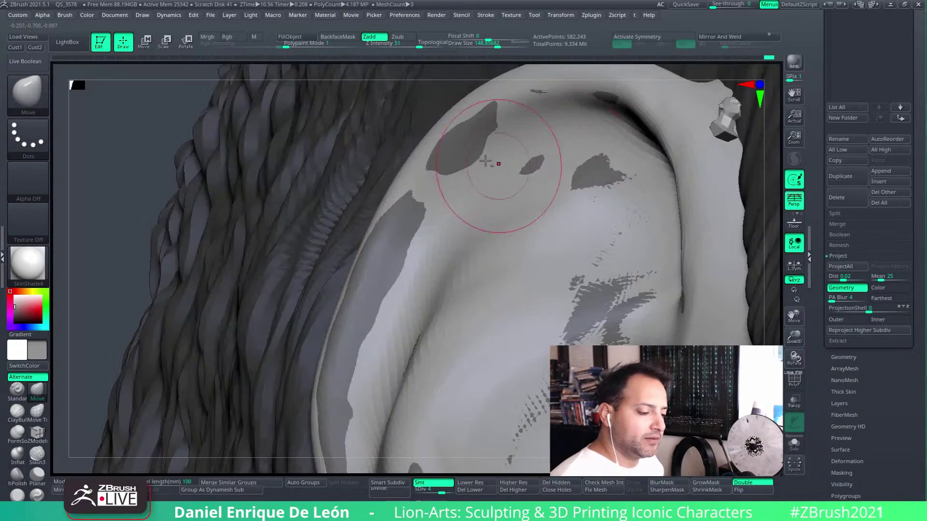
# Step: Shift the outer helix rim along the back edge of the ear to line up with the head1 surface
pyautogui.moveTo(473, 205); pyautogui.dragTo(483, 293, button='right')
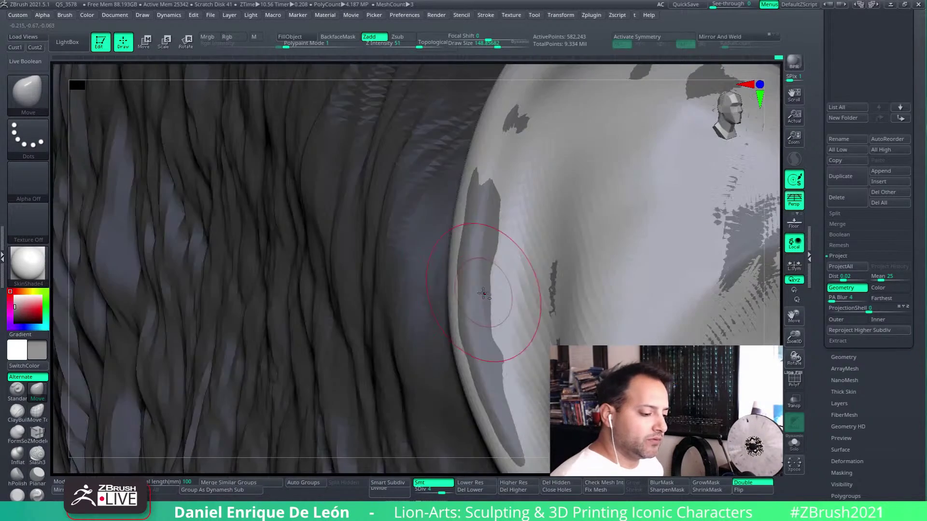
pyautogui.moveTo(490, 352); pyautogui.dragTo(500, 275, button='right')
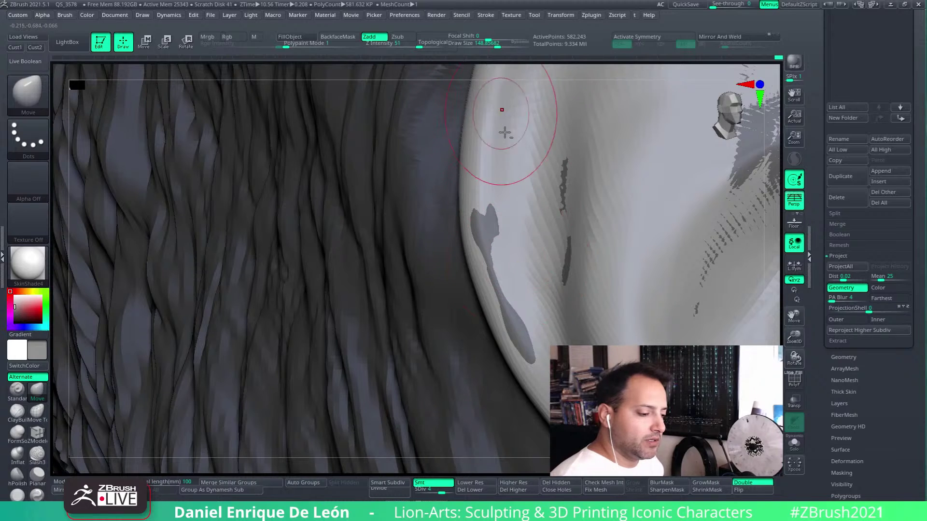
pyautogui.keyDown('ctrl'); pyautogui.moveTo(514, 324); pyautogui.dragTo(482, 190, button='right'); pyautogui.keyUp('ctrl')
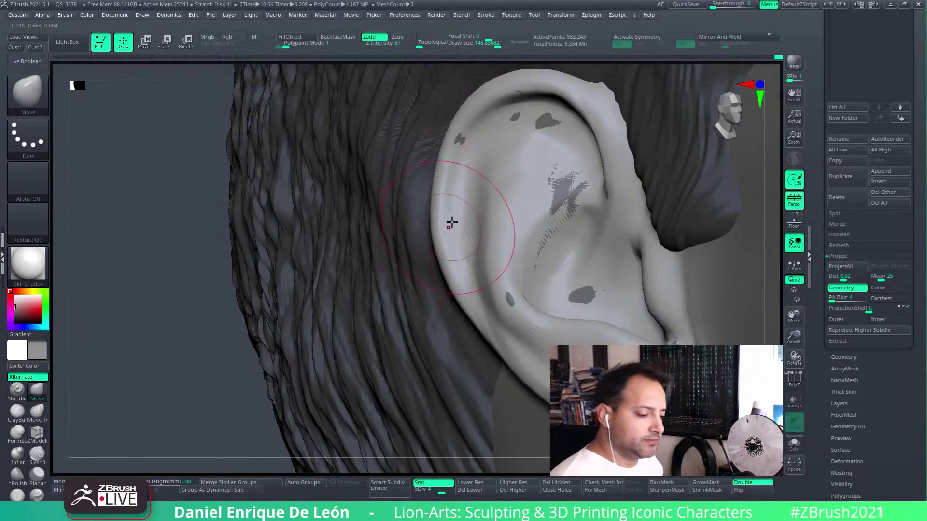
# Step: Adjust the upper inner ear and concha surfaces with the Move brush to match the head1 ear
pyautogui.moveTo(553, 117); pyautogui.dragTo(555, 114)
pyautogui.moveTo(582, 232); pyautogui.dragTo(579, 180, button='right')
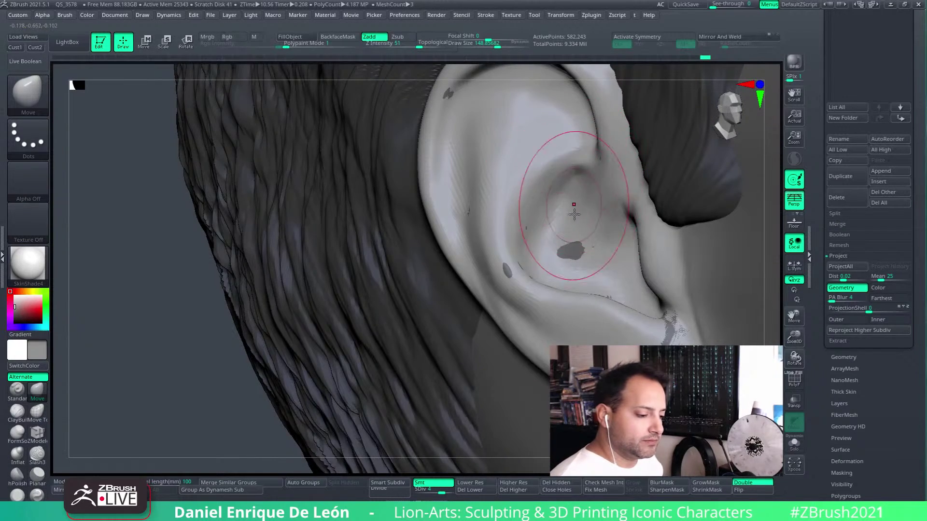
pyautogui.moveTo(575, 213)
pyautogui.mouseDown(button='right')
pyautogui.moveTo(574, 257)
pyautogui.moveTo(550, 222)
pyautogui.moveTo(586, 252)
pyautogui.mouseUp(button='right')
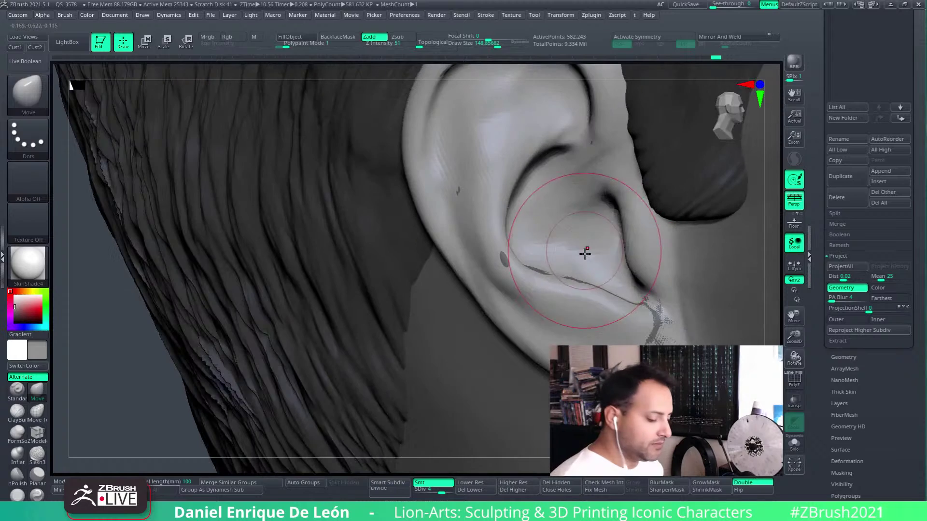
pyautogui.moveTo(669, 313); pyautogui.dragTo(562, 293, button='right')
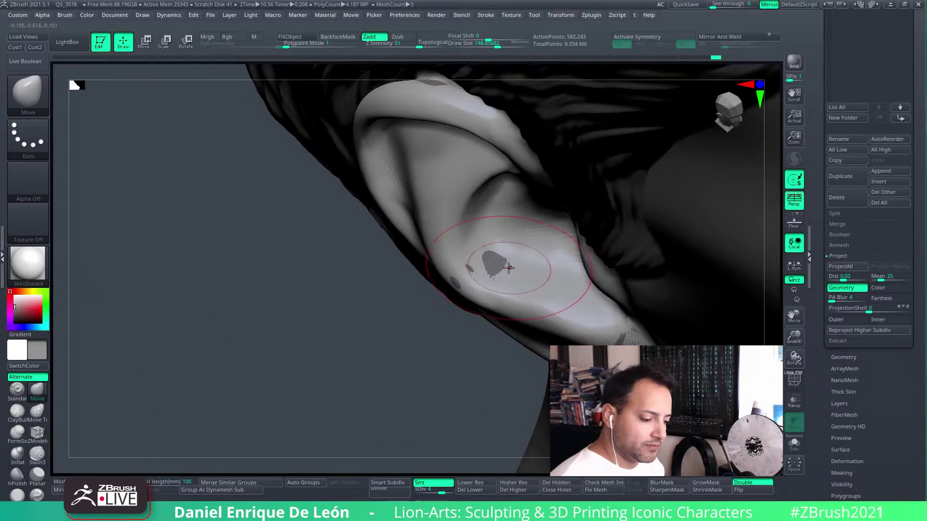
pyautogui.moveTo(509, 268); pyautogui.dragTo(470, 266, button='right')
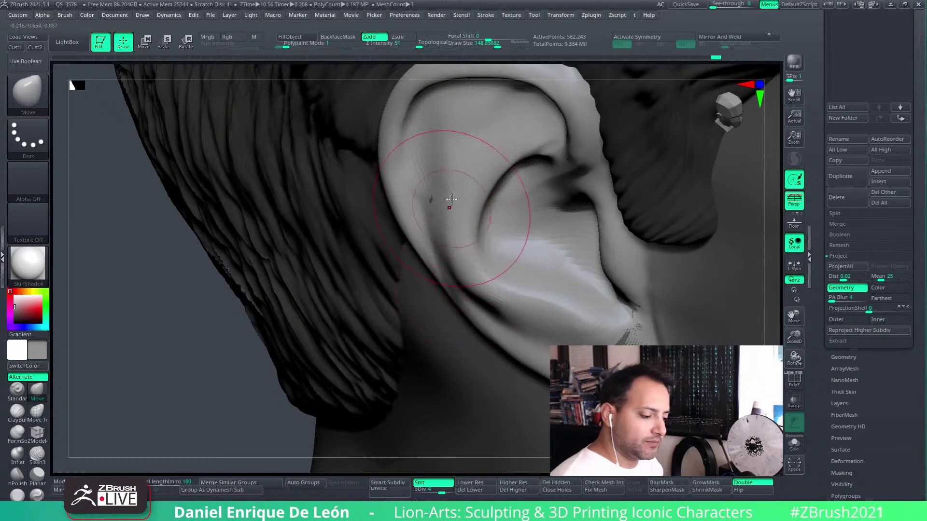
# Step: Reshape the back side of the Keanu-Neo-Snear3 ear with the Move brush to follow the head1 ear
pyautogui.moveTo(451, 199); pyautogui.dragTo(519, 332, button='right')
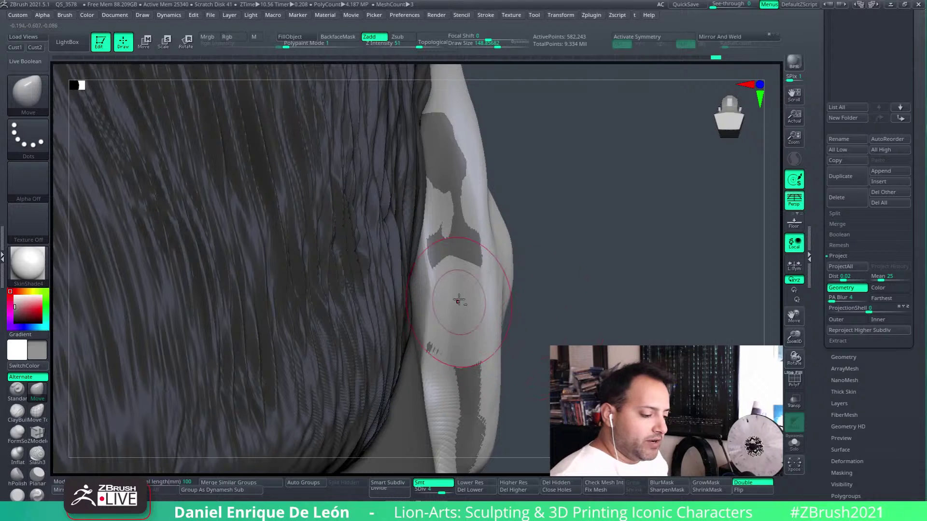
pyautogui.moveTo(474, 394); pyautogui.dragTo(519, 277, button='right')
pyautogui.moveTo(513, 330); pyautogui.dragTo(555, 247, button='right')
pyautogui.moveTo(633, 266)
pyautogui.mouseDown(button='right')
pyautogui.moveTo(544, 259)
pyautogui.moveTo(570, 229)
pyautogui.moveTo(572, 304)
pyautogui.moveTo(536, 259)
pyautogui.moveTo(534, 314)
pyautogui.moveTo(577, 343)
pyautogui.moveTo(561, 392)
pyautogui.mouseUp(button='right')
pyautogui.moveTo(363, 233); pyautogui.dragTo(368, 228)
pyautogui.keyDown('ctrl'); pyautogui.moveTo(475, 352); pyautogui.dragTo(530, 279, button='right'); pyautogui.keyUp('ctrl')
pyautogui.moveTo(516, 345)
pyautogui.keyDown('alt'); pyautogui.mouseDown(button='right')
pyautogui.moveTo(467, 293)
pyautogui.moveTo(521, 367)
pyautogui.moveTo(483, 353)
pyautogui.moveTo(505, 401)
pyautogui.moveTo(482, 425)
pyautogui.moveTo(459, 362)
pyautogui.moveTo(469, 305)
pyautogui.mouseUp(button='right'); pyautogui.keyUp('alt')
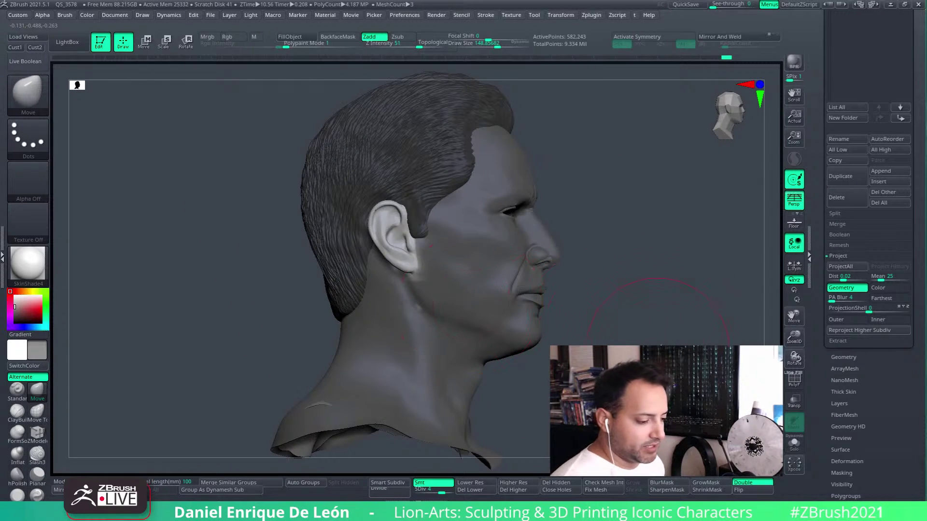
# Step: Frame the whole head from the front and quick-save the project
pyautogui.moveTo(661, 345); pyautogui.dragTo(602, 303, button='right')
pyautogui.moveTo(653, 289); pyautogui.dragTo(535, 315, button='right')
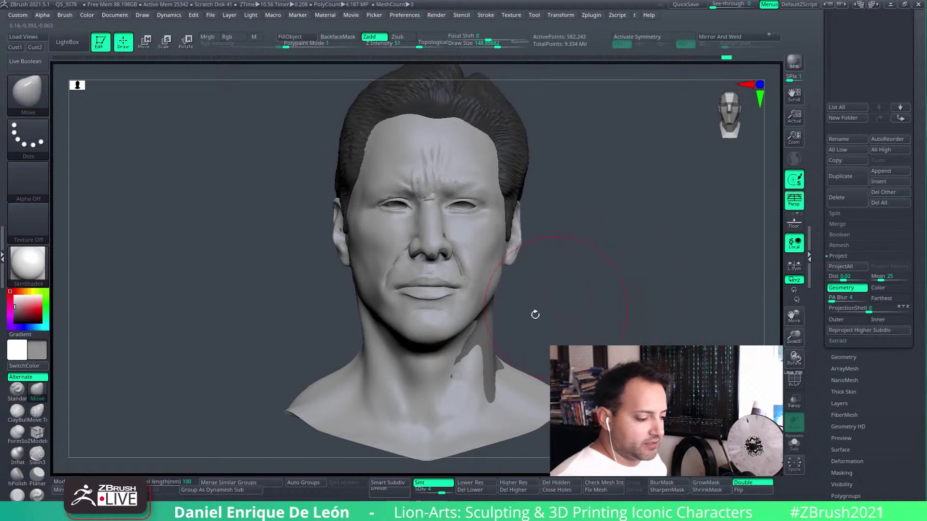
pyautogui.press('f')
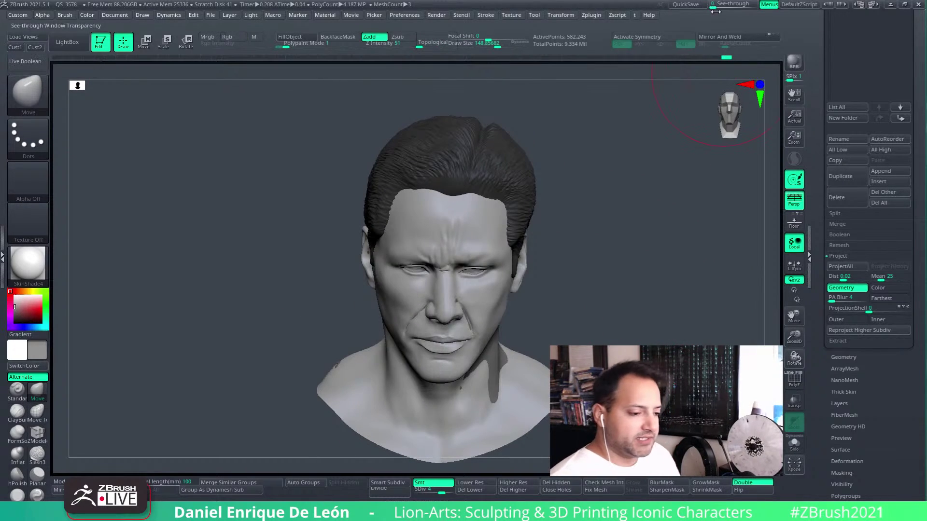
pyautogui.moveTo(714, 4)
pyautogui.mouseDown()
pyautogui.moveTo(751, 4)
pyautogui.moveTo(707, 6)
pyautogui.mouseUp()
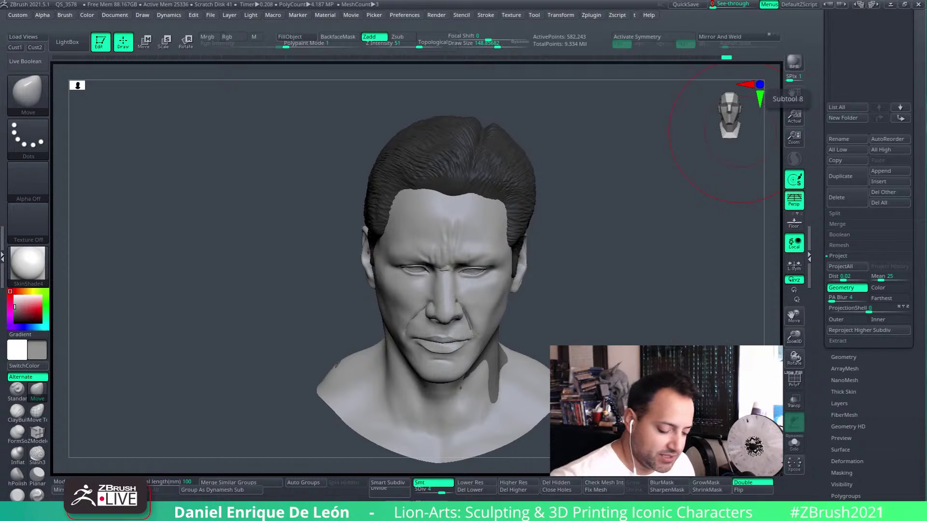
pyautogui.moveTo(913, 92); pyautogui.dragTo(911, 463)
pyautogui.click(685, 4)
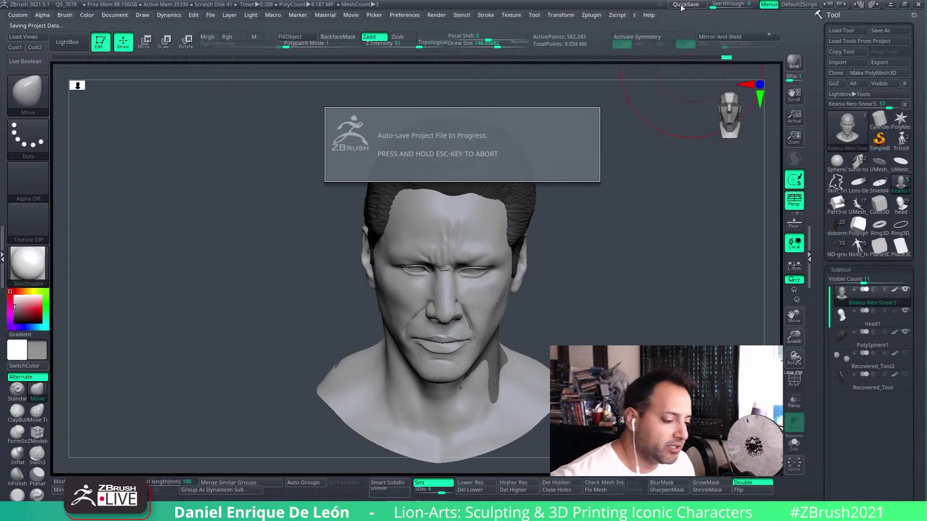